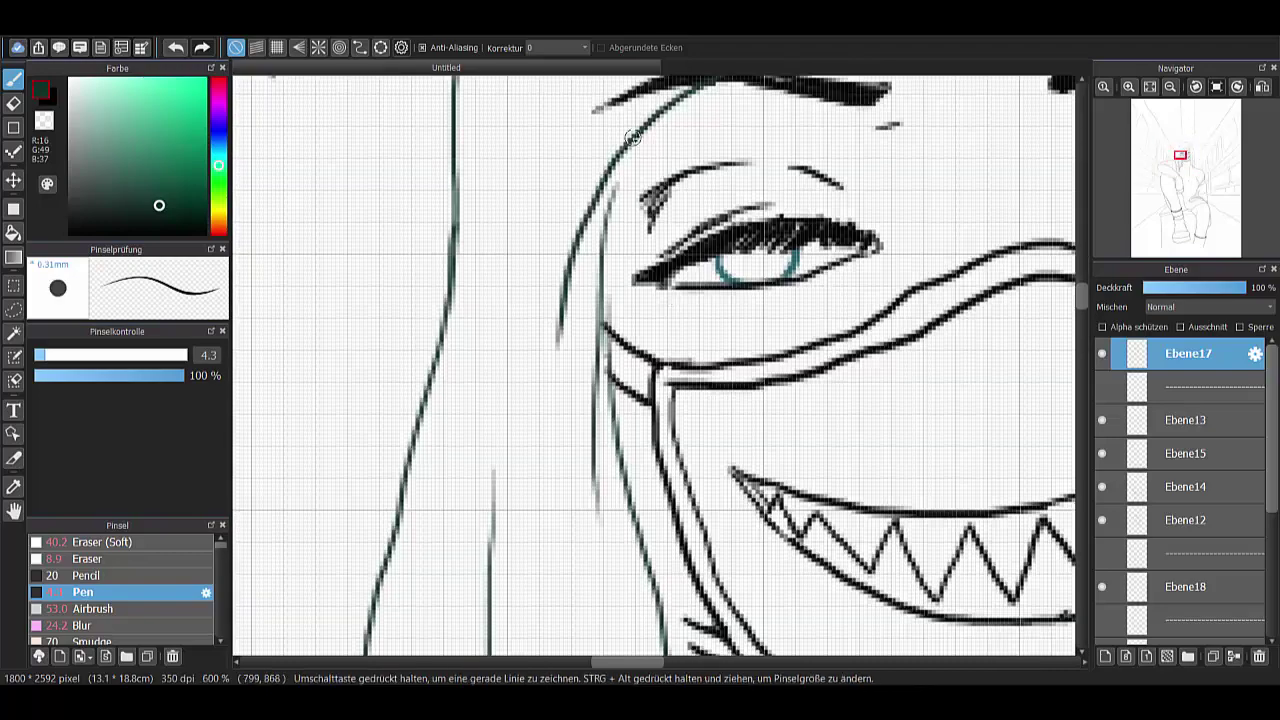
- Draw the long hair strands hanging over the shoulder and chest on layer Ebene17 with the 4.3 Pen
scroll(586, 346, down, 2)
key(e)
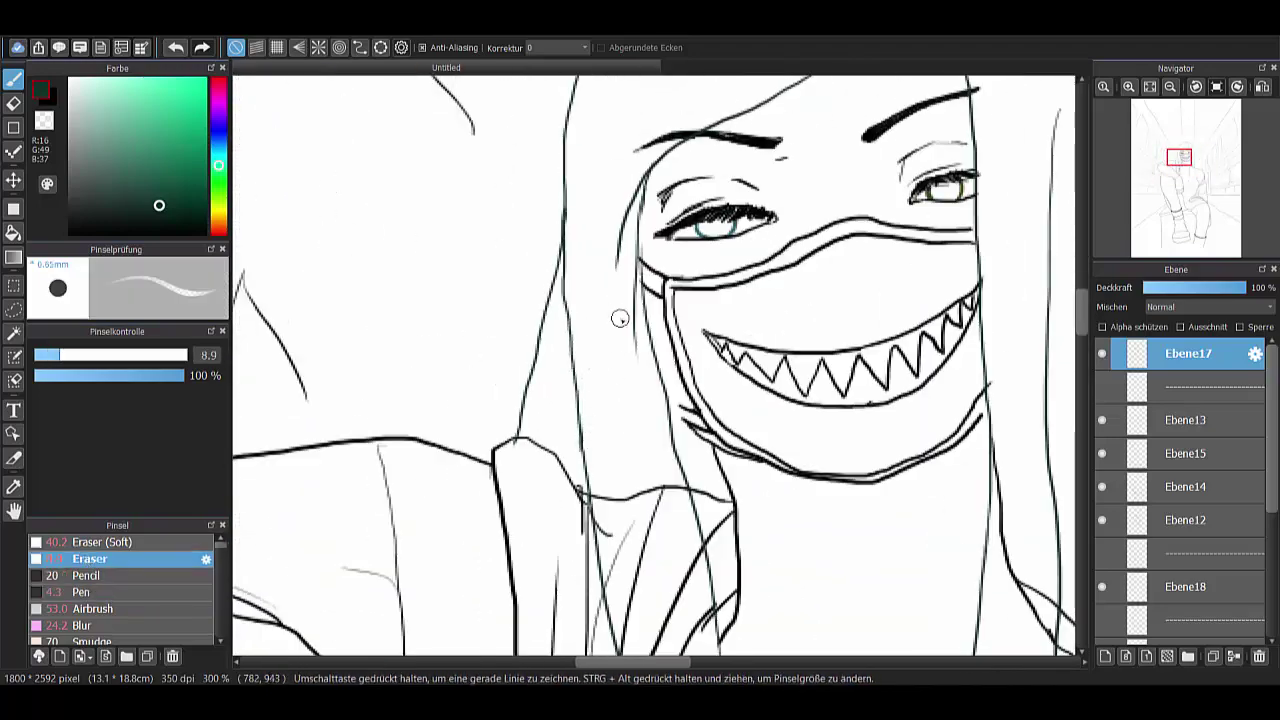
scroll(663, 420, down, 1)
key(p)
drag(612, 390, 605, 620)
drag(630, 165, 622, 500)
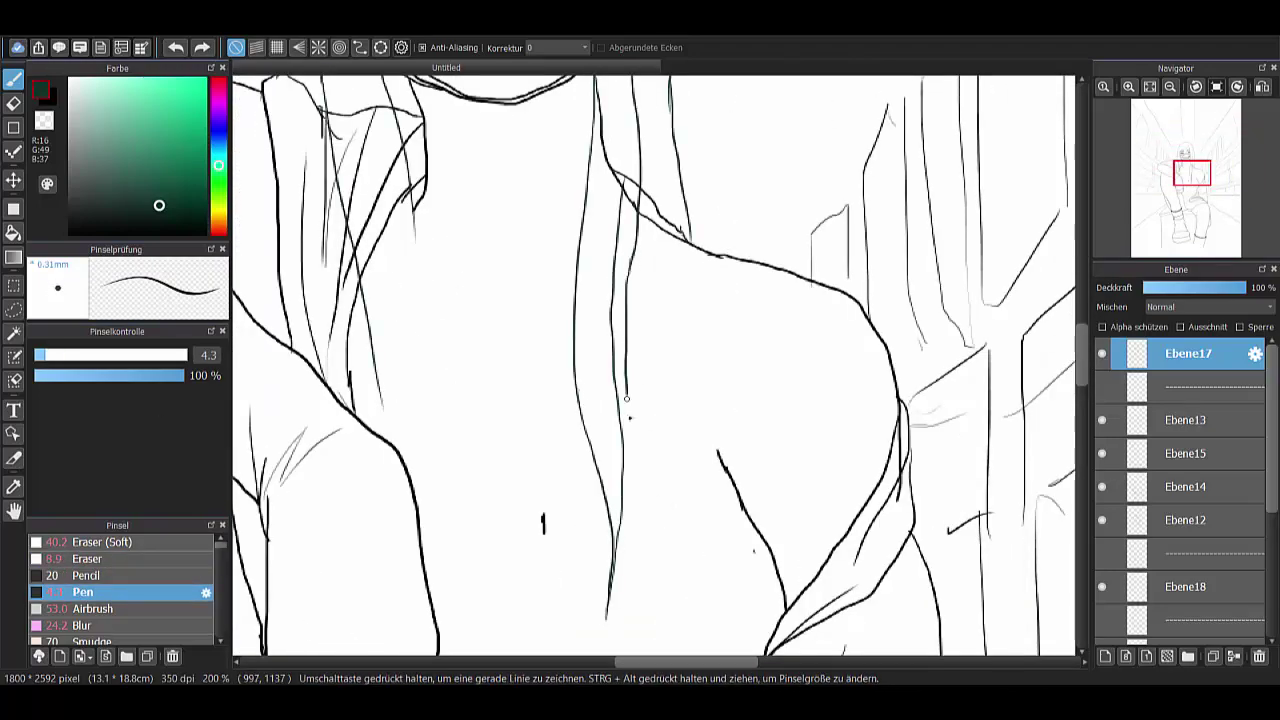
scroll(624, 380, up, 3)
scroll(626, 268, down, 2)
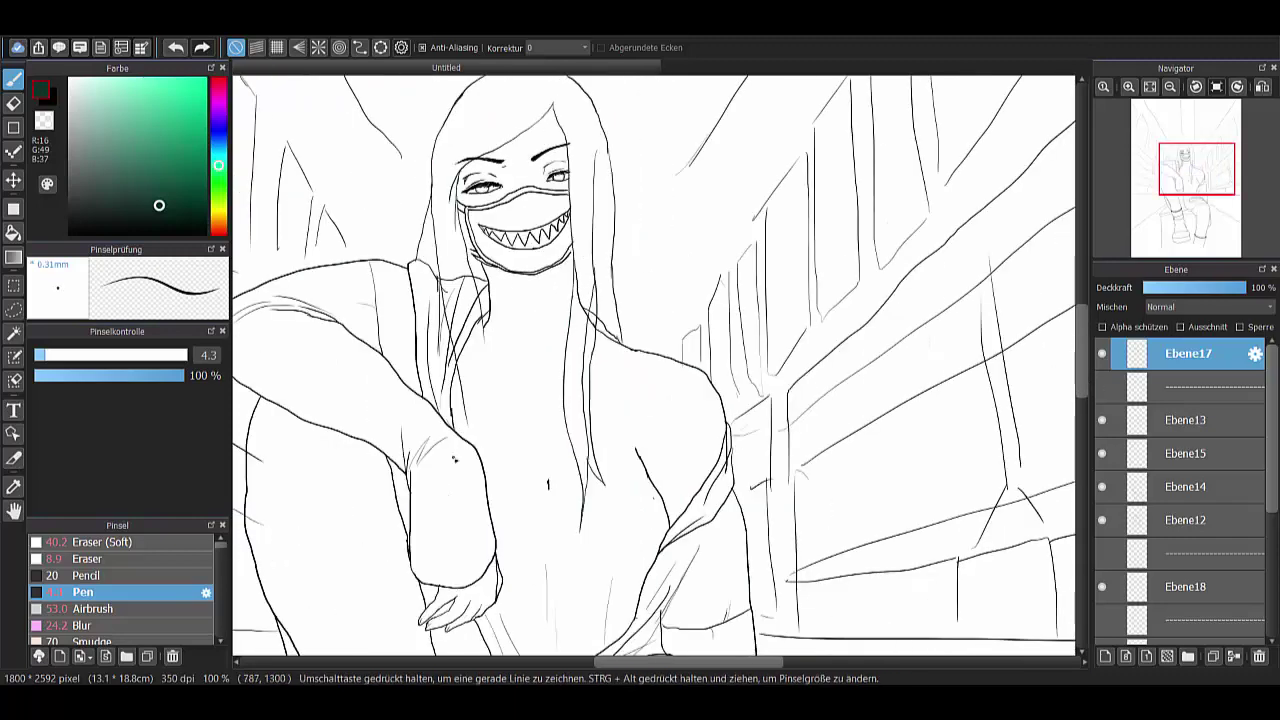
- Draw the hair strands falling over the open jacket beside the raised arm, erasing the stray stroke
scroll(560, 300, up, 3)
drag(530, 95, 518, 366)
key(e)
drag(501, 477, 517, 91)
scroll(620, 380, down, 2)
scroll(620, 380, up, 2)
click(95, 588)
drag(540, 275, 520, 500)
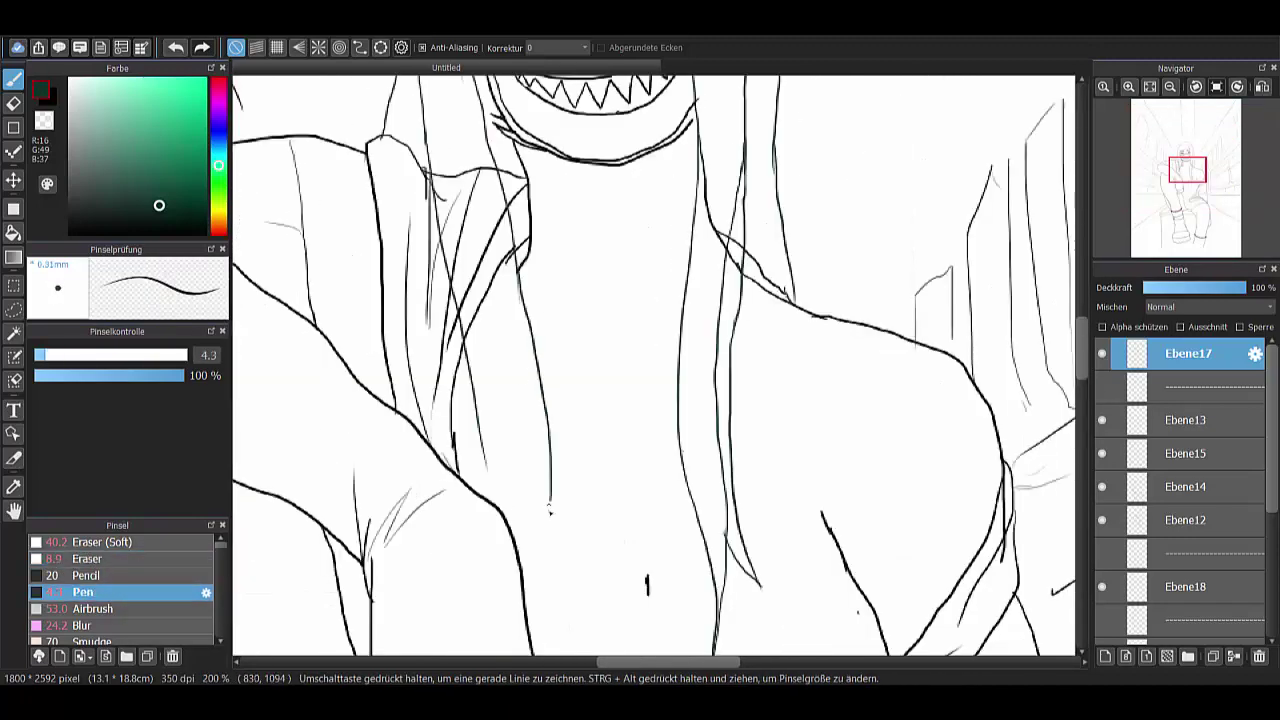
drag(465, 258, 550, 595)
drag(515, 390, 525, 570)
scroll(710, 410, down, 3)
- Add inner strand lines along the crown, the parting and both sides of the head
scroll(710, 412, up, 5)
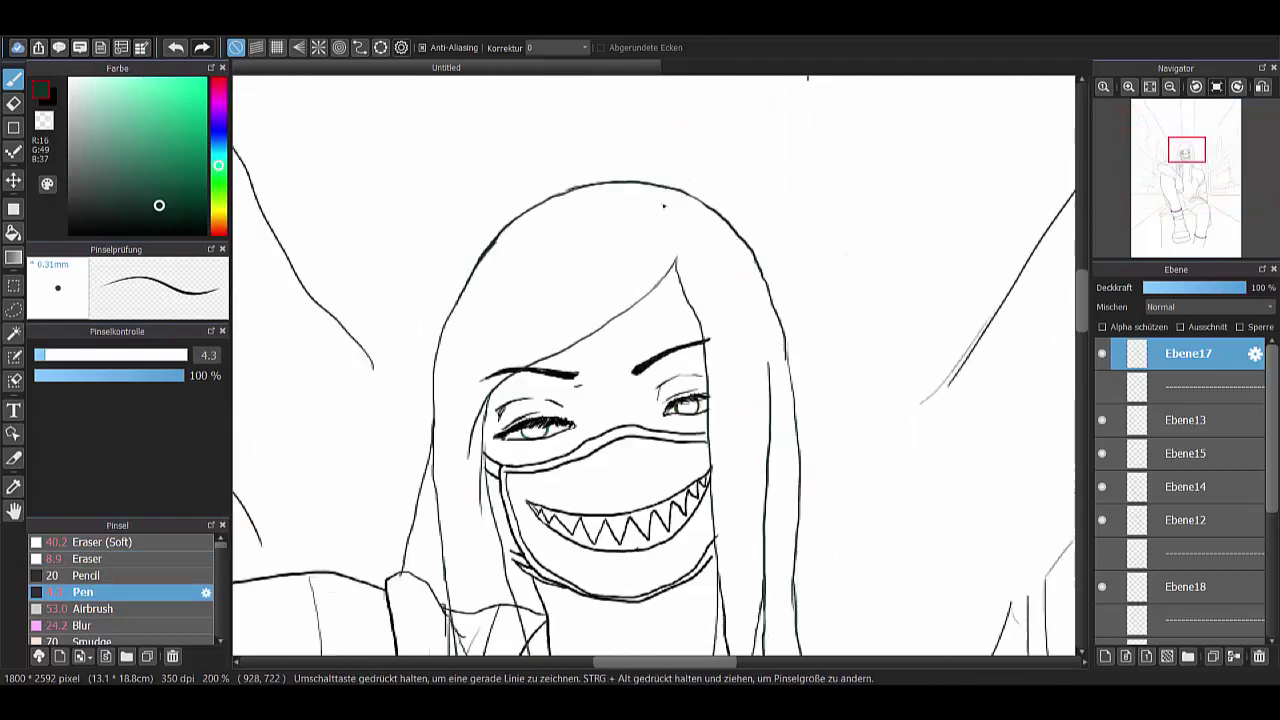
mouse_move(745, 150)
mouse_down()
mouse_move(730, 218)
mouse_move(856, 394)
mouse_up()
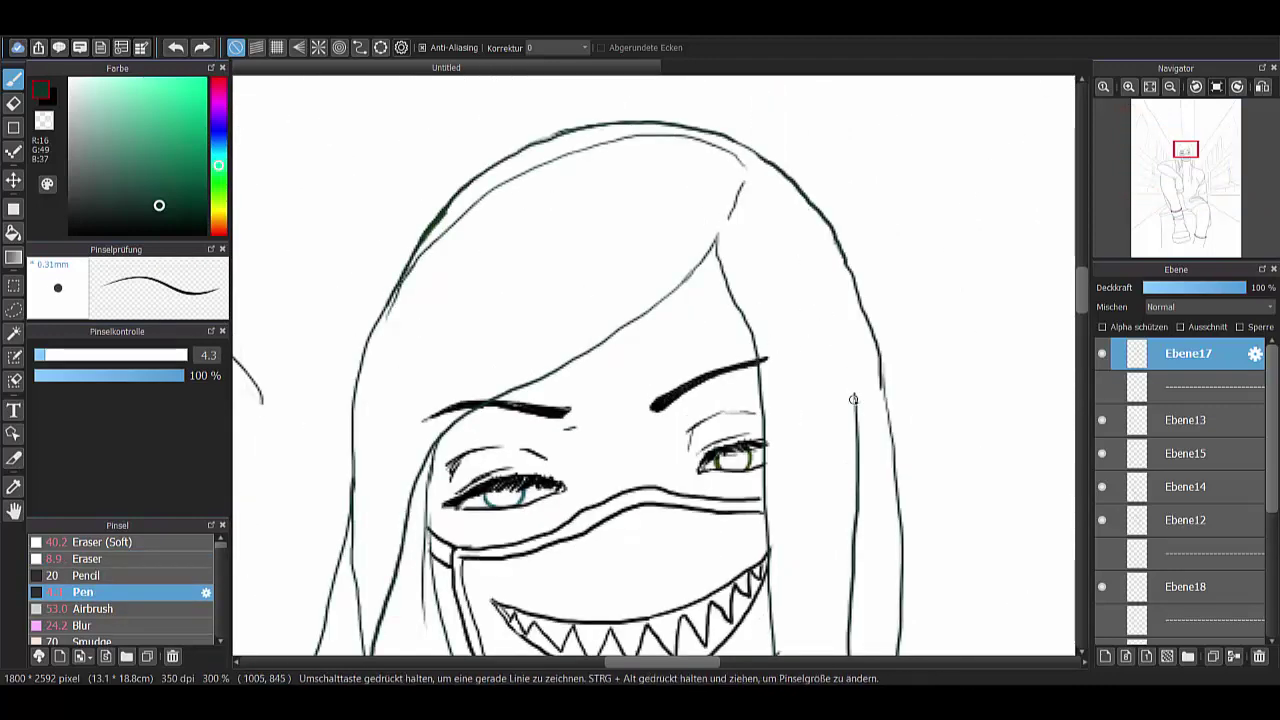
drag(809, 174, 979, 119)
drag(545, 444, 538, 628)
drag(553, 270, 524, 522)
mouse_move(548, 286)
mouse_down()
mouse_move(890, 138)
mouse_move(1022, 490)
mouse_up()
drag(900, 165, 945, 540)
- Add further strand lines to the long side hair and to the fringe below the parting
scroll(770, 370, down, 2)
drag(785, 132, 805, 340)
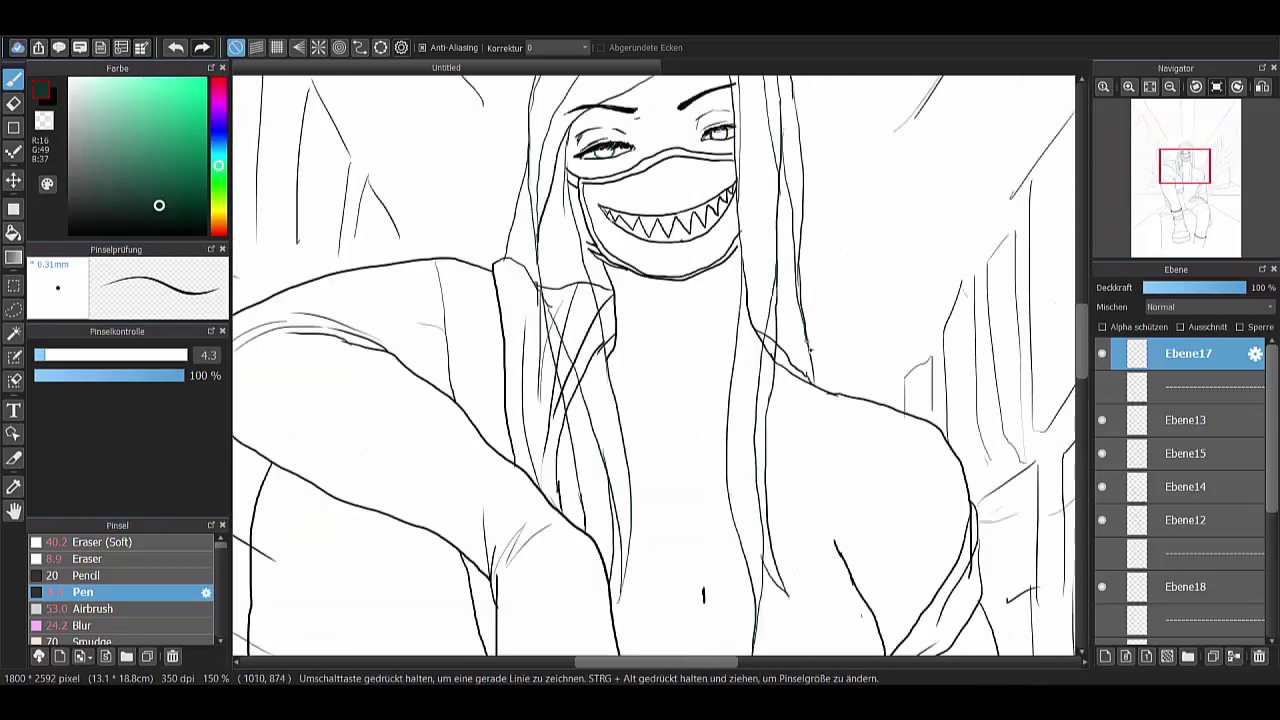
scroll(805, 340, down, 3)
scroll(738, 200, up, 6)
mouse_move(806, 92)
mouse_down()
mouse_move(476, 332)
mouse_move(748, 252)
mouse_move(730, 268)
mouse_up()
- Erase the jacket and body lines on layer Ebene12 that run through the hair strands
click(1102, 421)
click(1102, 421)
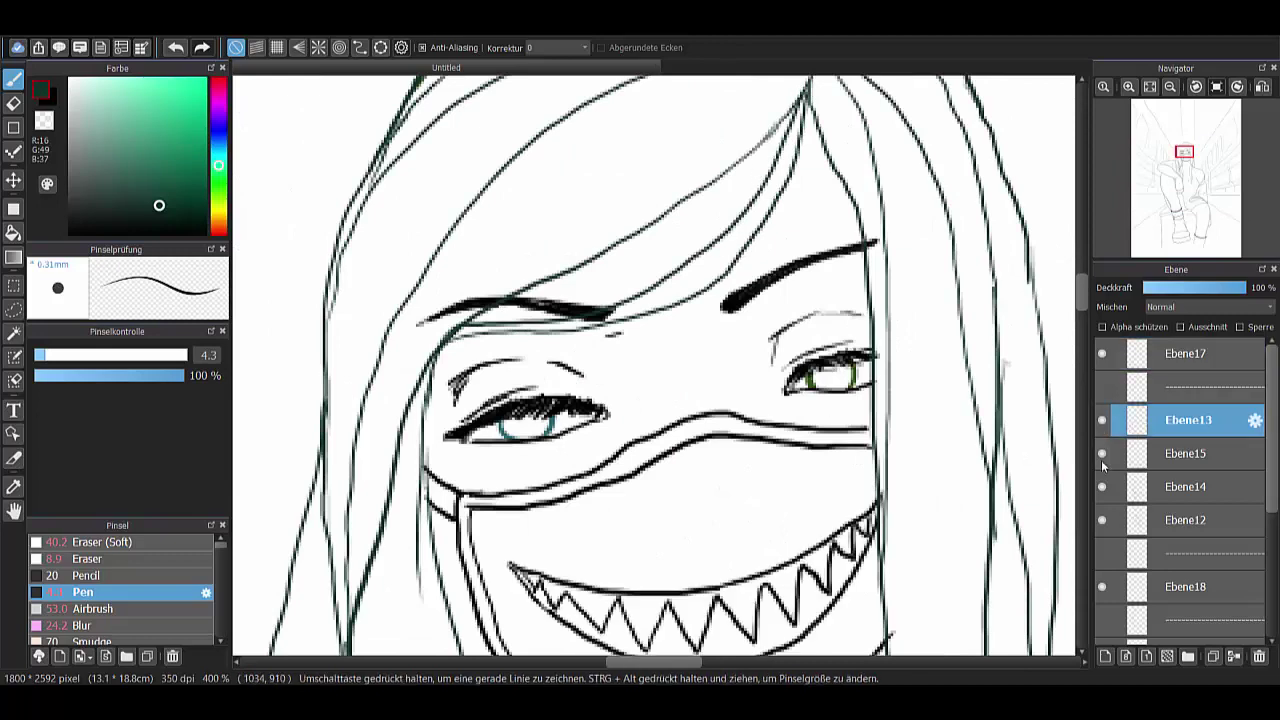
click(1108, 518)
key(e)
mouse_move(620, 302)
mouse_down()
mouse_move(585, 318)
mouse_move(618, 314)
mouse_move(412, 329)
mouse_up()
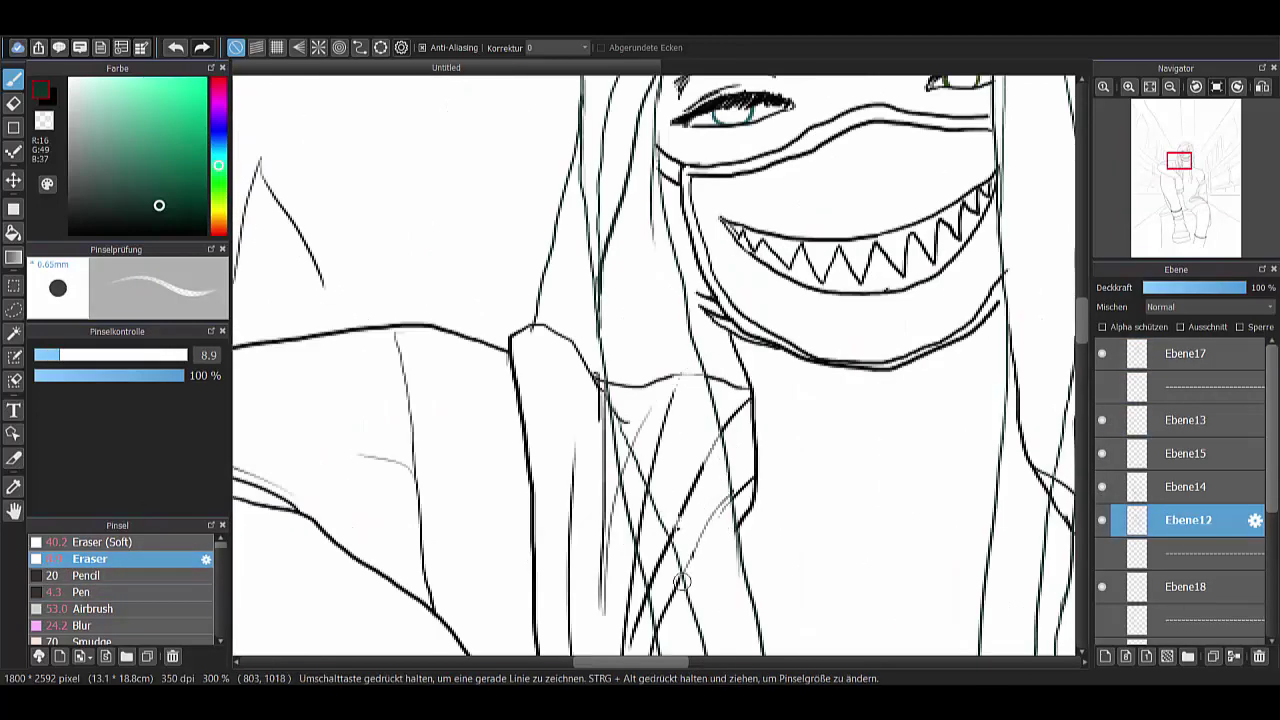
mouse_move(682, 581)
mouse_down()
mouse_move(644, 513)
mouse_move(639, 386)
mouse_move(656, 394)
mouse_move(712, 536)
mouse_up()
drag(660, 580, 686, 471)
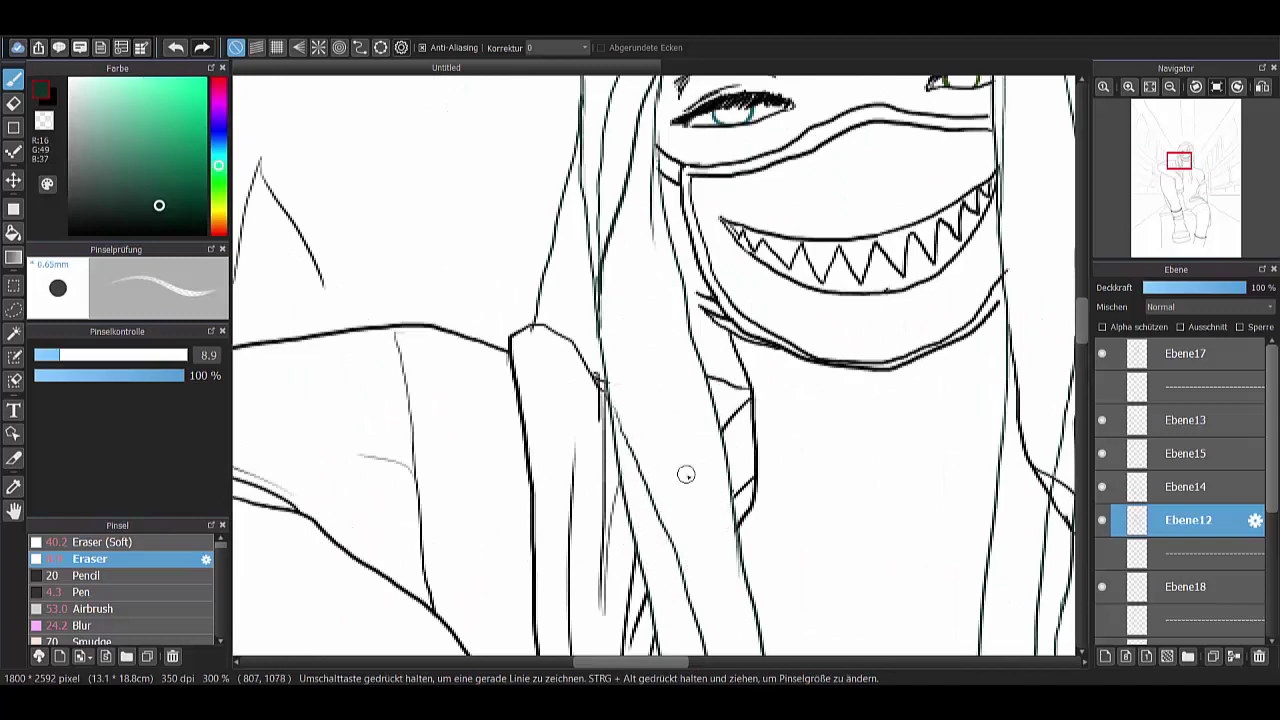
scroll(686, 471, down, 3)
mouse_move(774, 211)
mouse_down()
mouse_move(822, 328)
mouse_move(790, 250)
mouse_up()
- Erase the doubled contour line on the raised leg's calf just above the frilled cuff
scroll(579, 218, down, 4)
scroll(579, 218, down, 2)
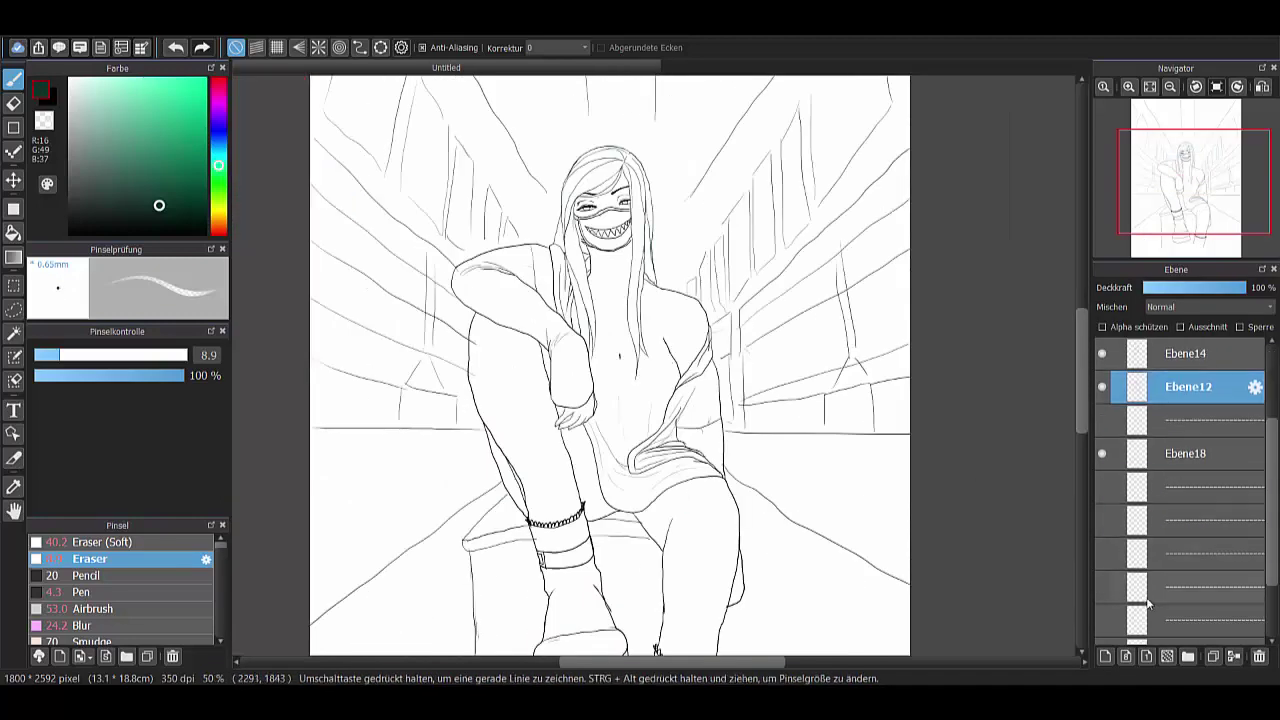
scroll(508, 447, up, 4)
scroll(505, 300, down, 3)
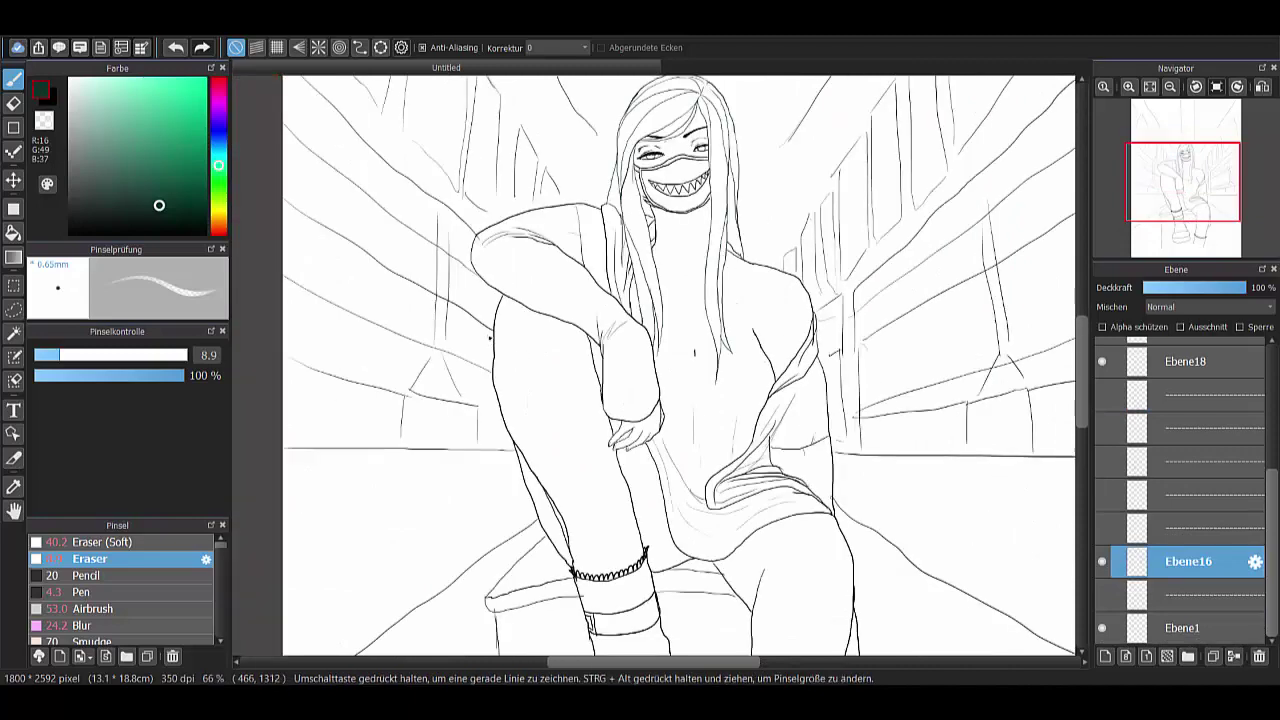
scroll(488, 330, down, 1)
scroll(527, 357, up, 4)
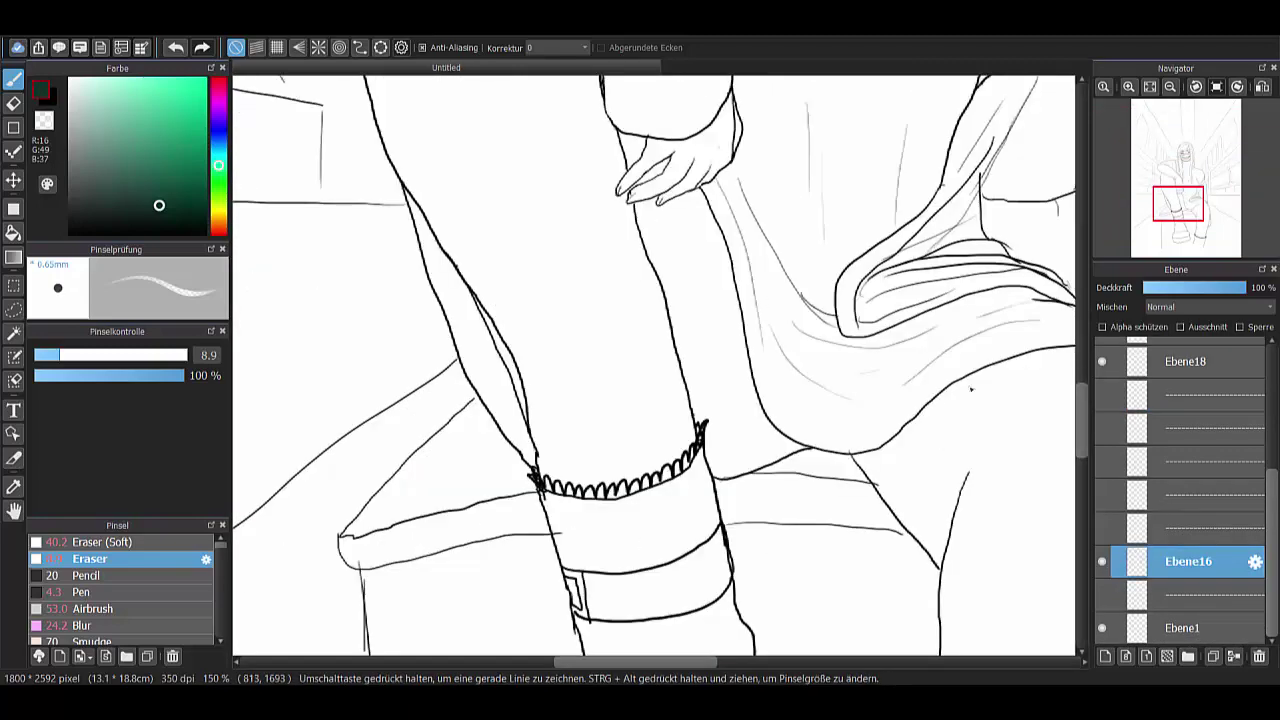
mouse_move(527, 357)
mouse_down()
mouse_move(497, 323)
mouse_move(550, 440)
mouse_up()
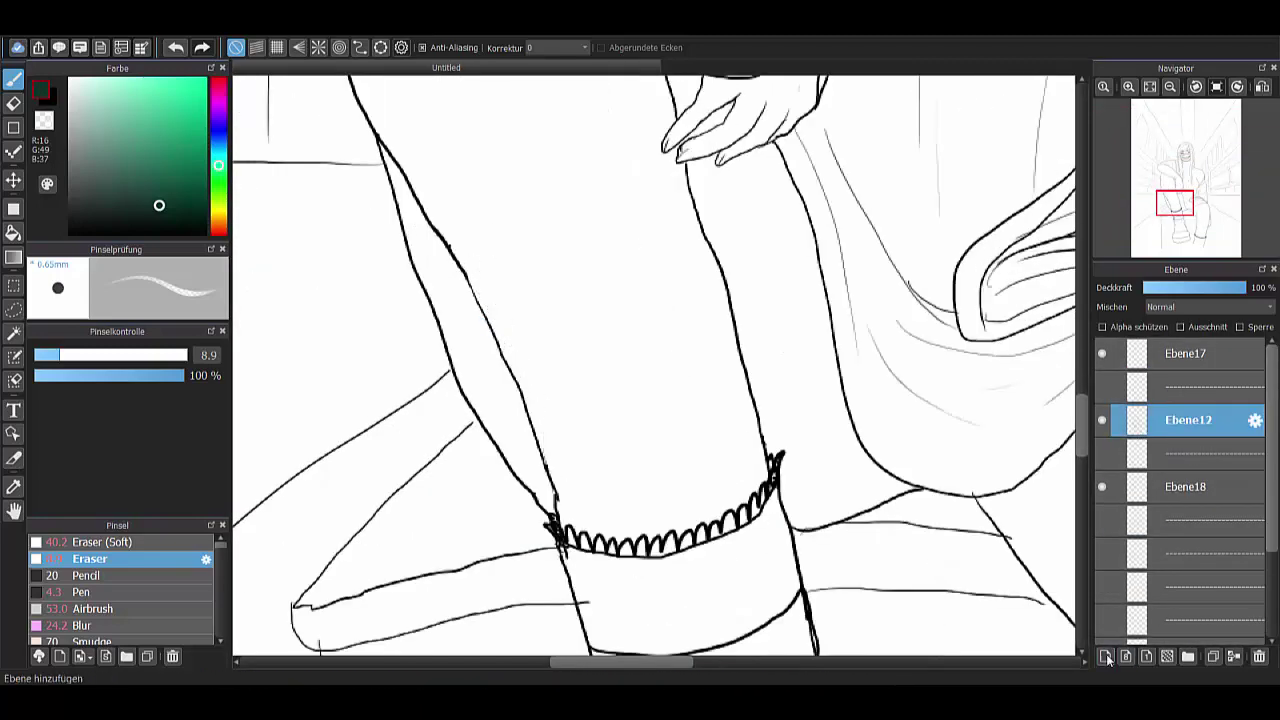
- Redraw the raised leg's calf contour in black on a new layer Ebene19 and erase the old line on Ebene12
click(80, 592)
key(ctrl+shift+n)
mouse_move(380, 142)
mouse_down()
mouse_move(418, 246)
mouse_move(485, 418)
mouse_move(536, 490)
mouse_up()
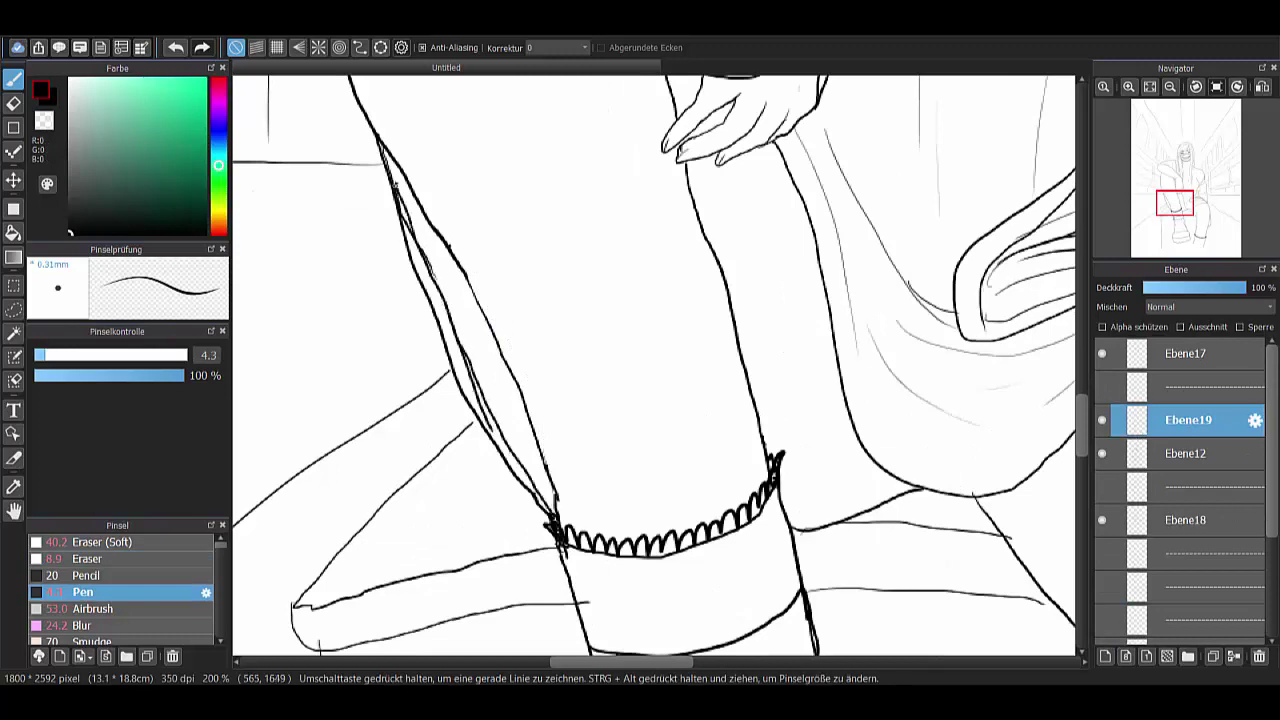
key(e)
click(1188, 453)
mouse_move(378, 140)
mouse_down()
mouse_move(445, 350)
mouse_move(548, 515)
mouse_move(410, 258)
mouse_up()
click(1188, 420)
drag(463, 352, 477, 397)
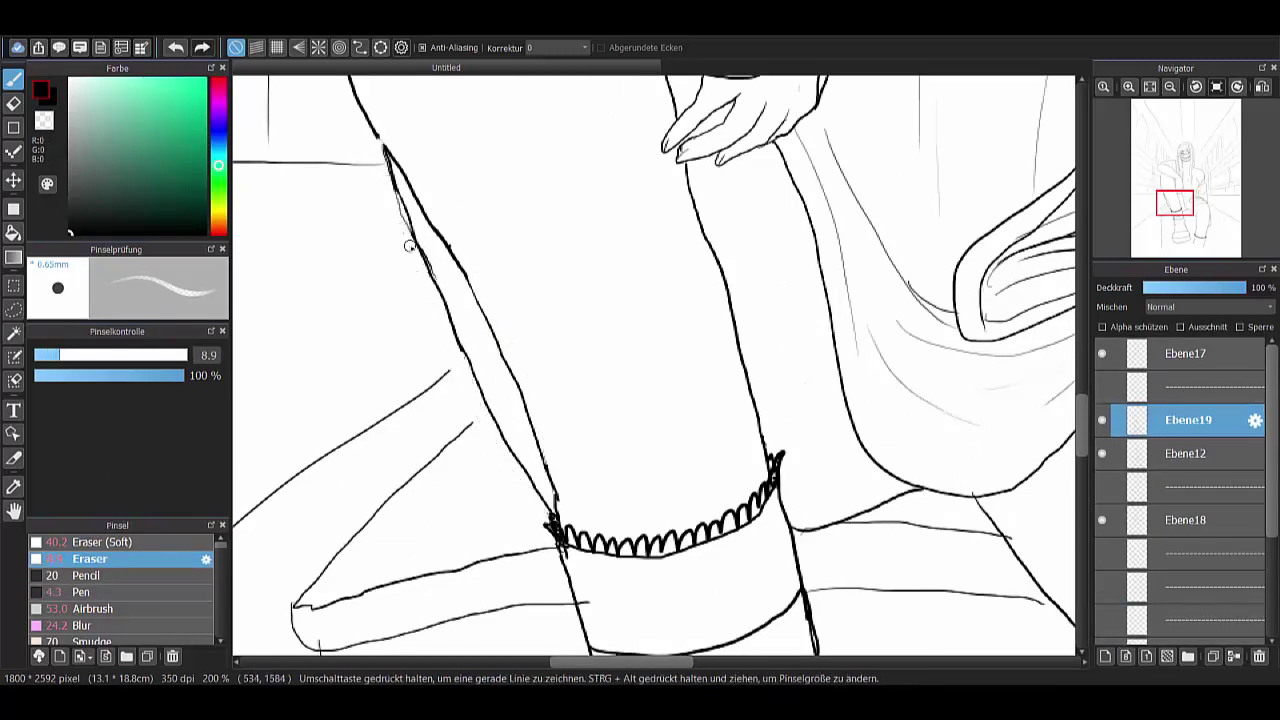
drag(409, 245, 423, 251)
key(b)
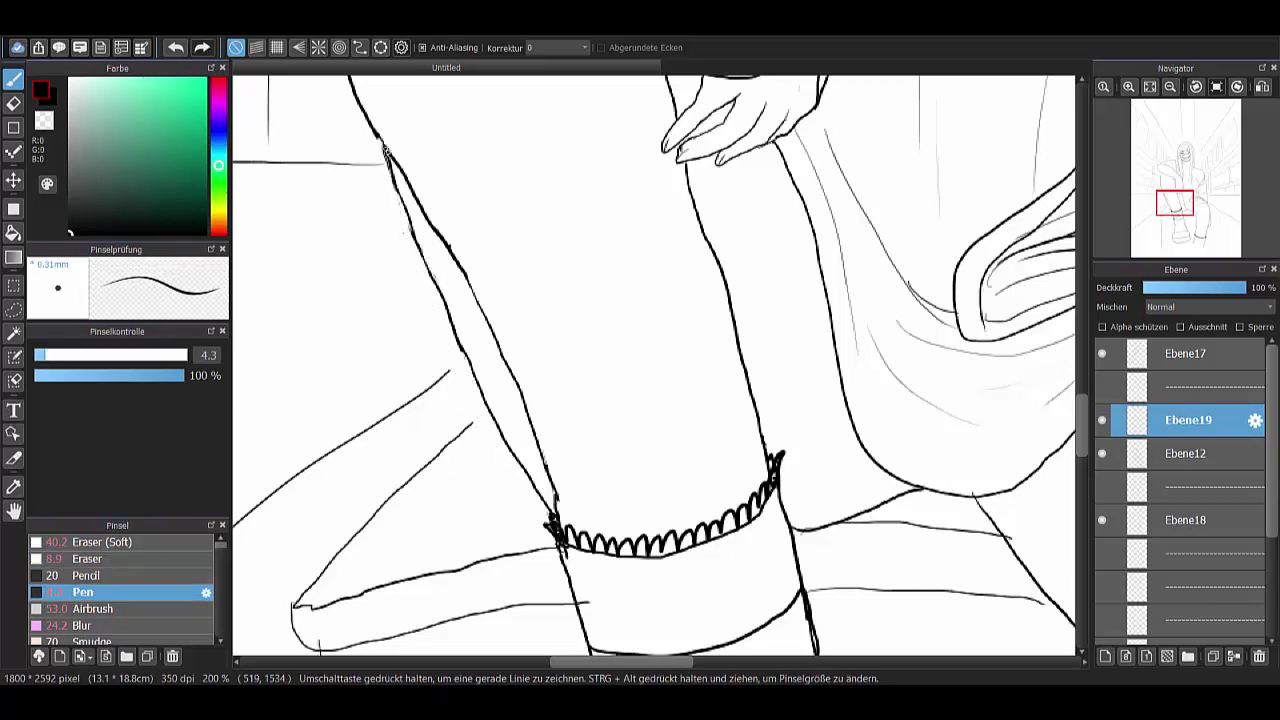
- Add layer Ebene20, lasso the front boot's toe and sole, and scale them down
scroll(698, 403, down, 5)
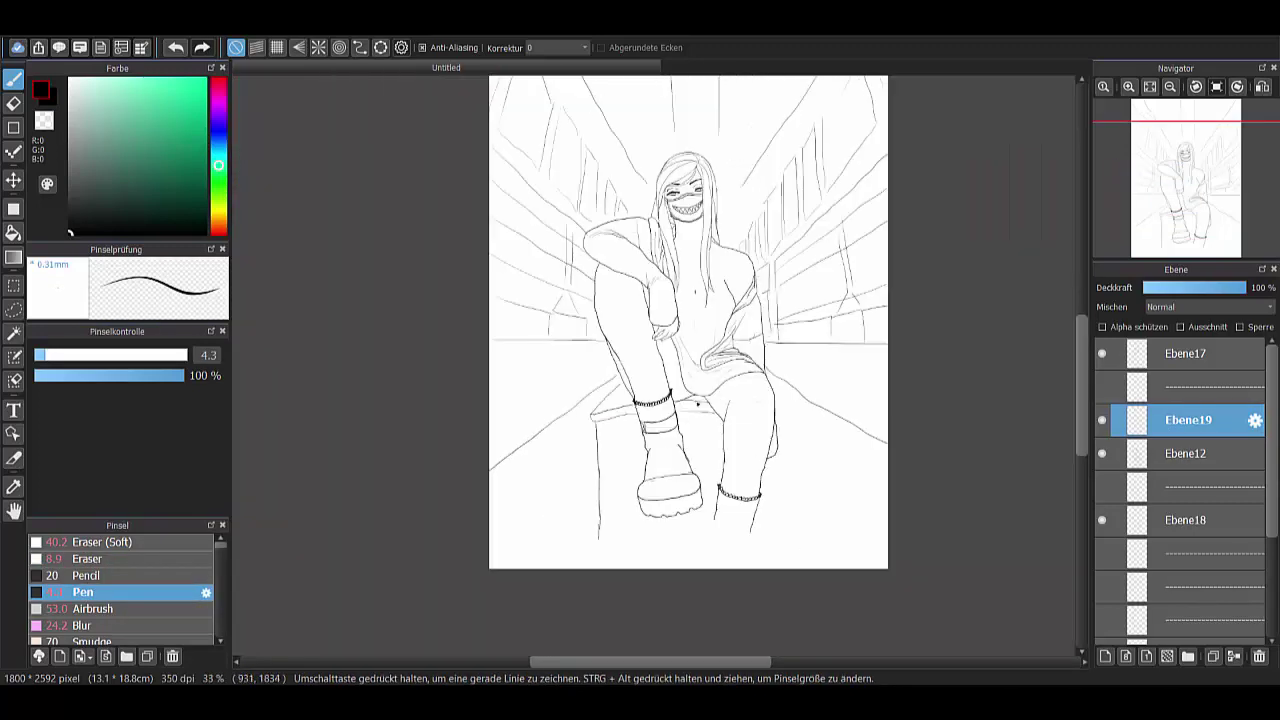
key(ctrl+shift+n)
key(l)
scroll(667, 495, up, 5)
mouse_move(575, 295)
mouse_down()
mouse_move(910, 480)
mouse_move(700, 300)
mouse_up()
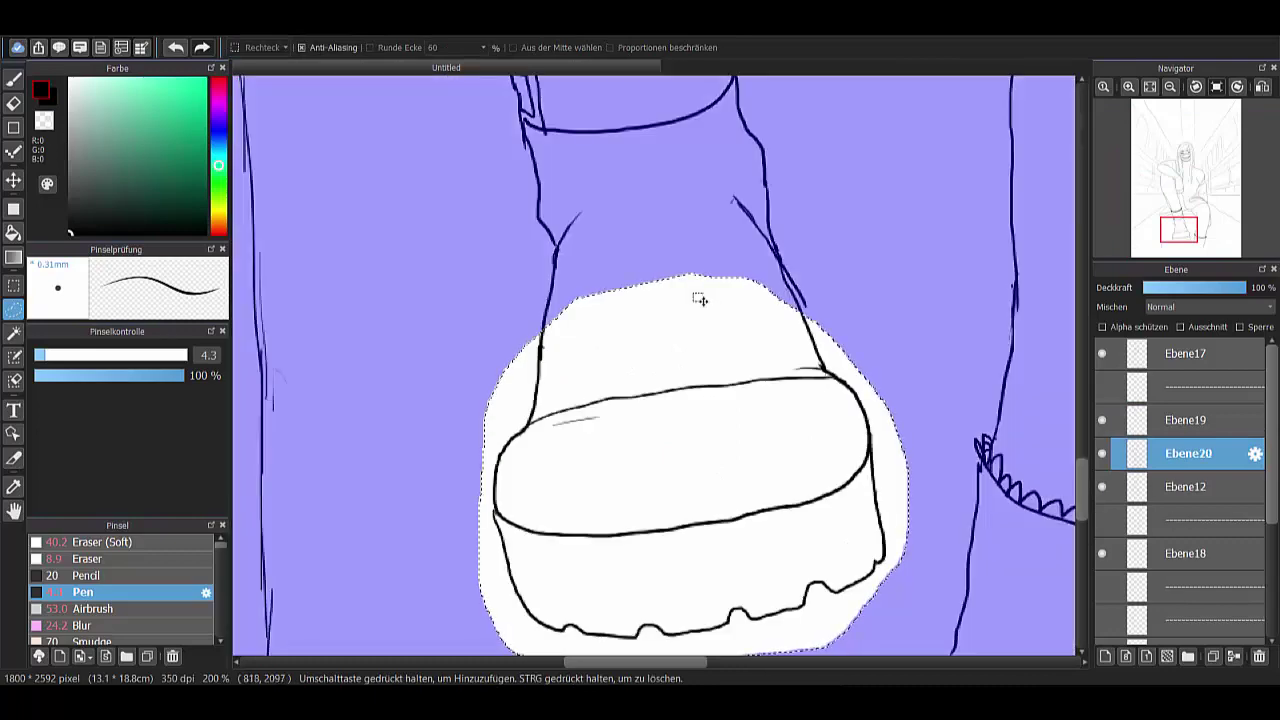
key(ctrl+t)
scroll(700, 300, down, 1)
mouse_move(506, 480)
mouse_down()
mouse_move(520, 425)
mouse_move(523, 436)
mouse_up()
scroll(520, 425, down, 3)
scroll(519, 416, up, 3)
key(Return)
- Redraw the boot's shaft contours down to the toe section and erase the old shaft lines
key(b)
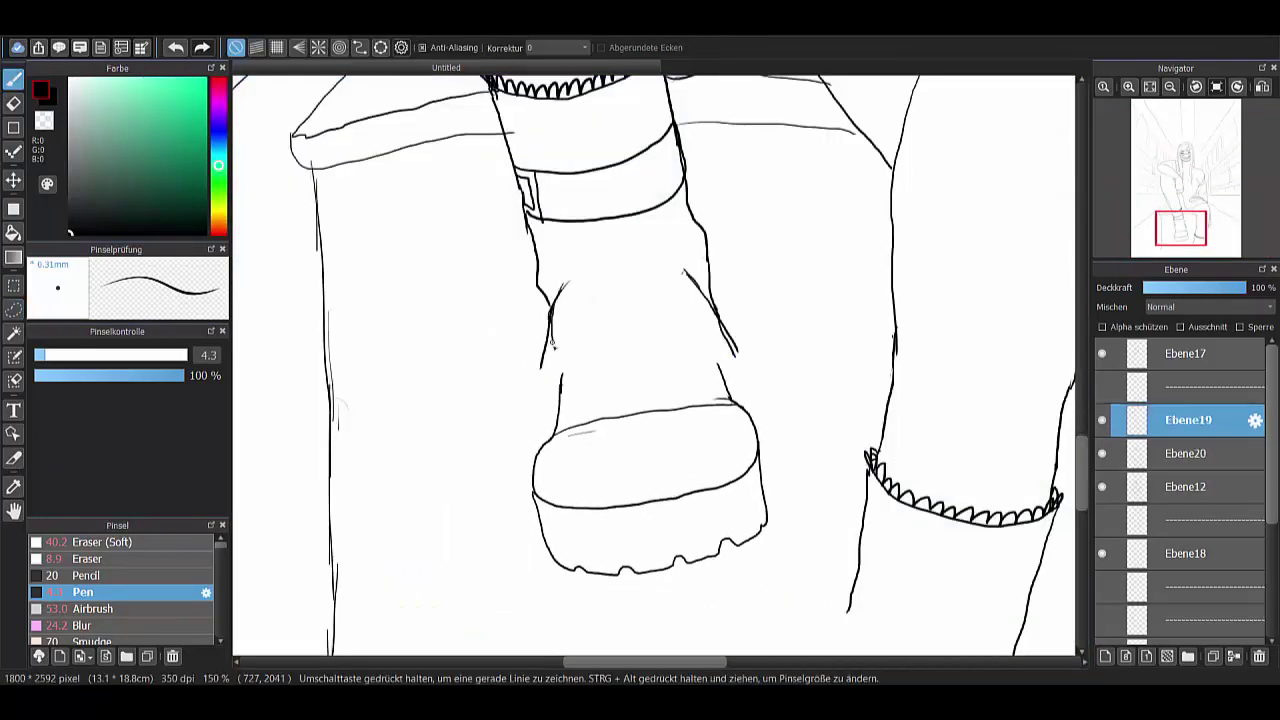
click(89, 558)
click(1188, 486)
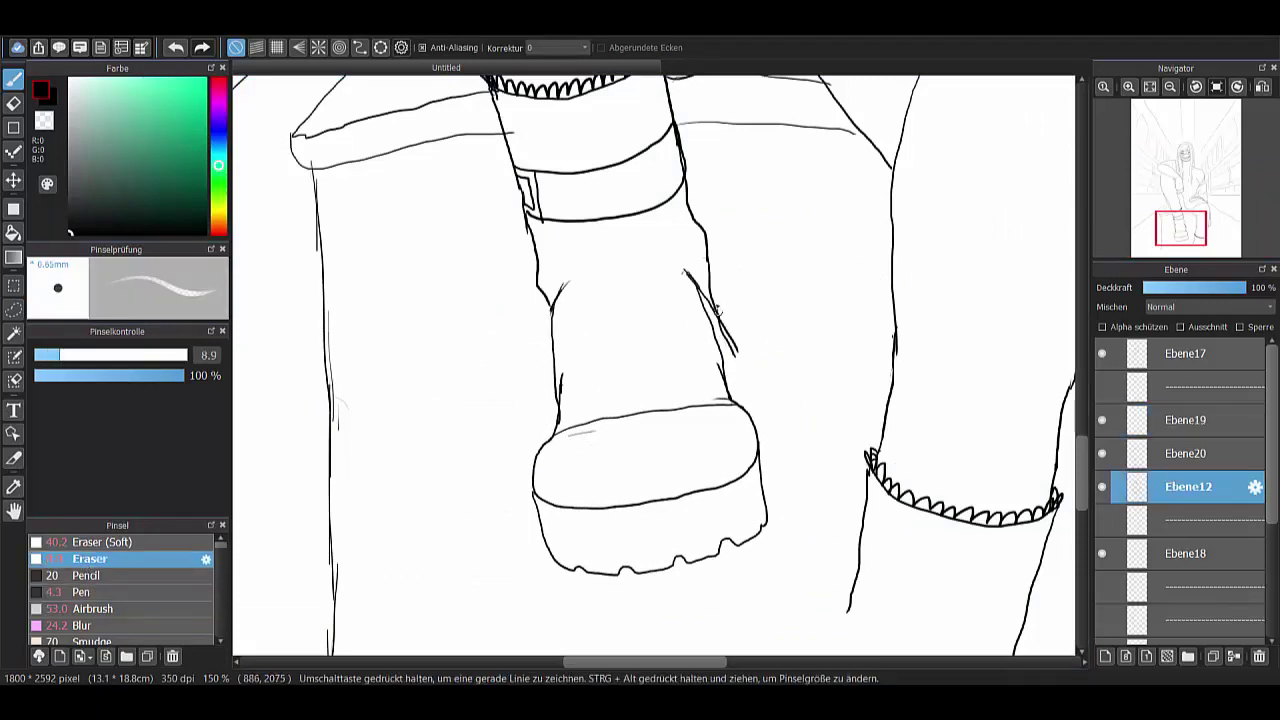
key(ctrl+Up)
key(b)
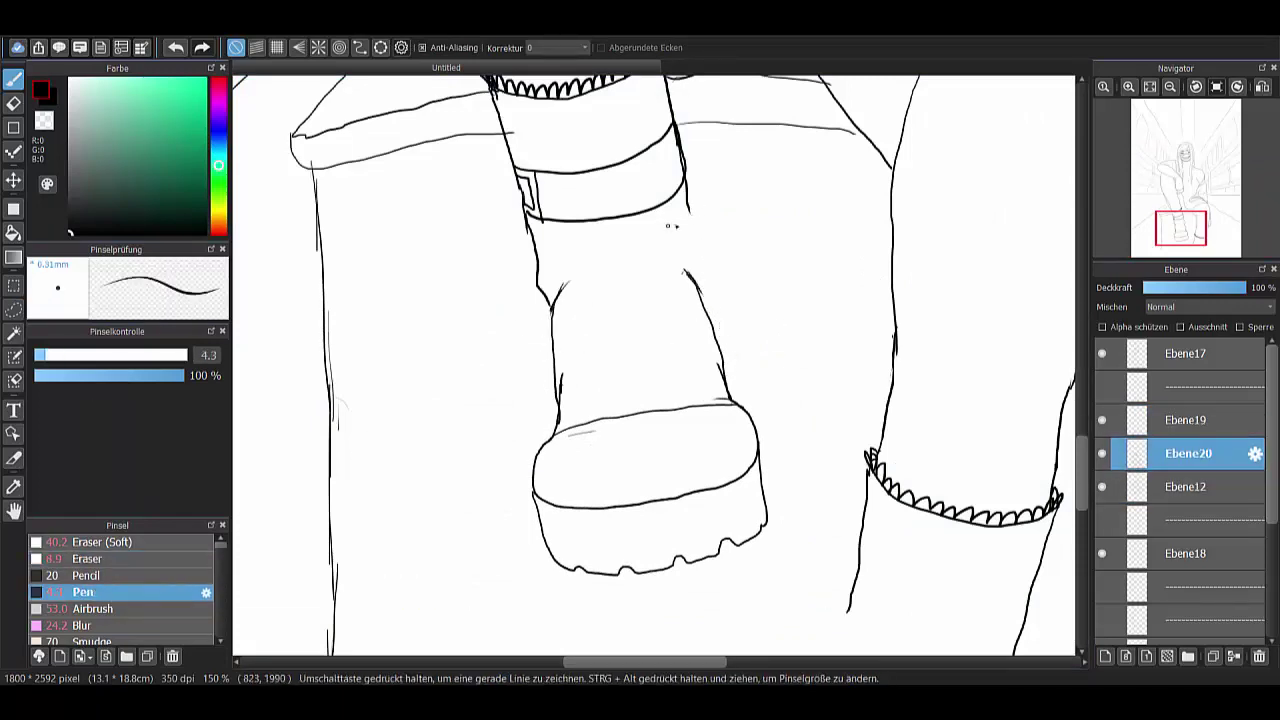
key(ctrl+Up)
key(e)
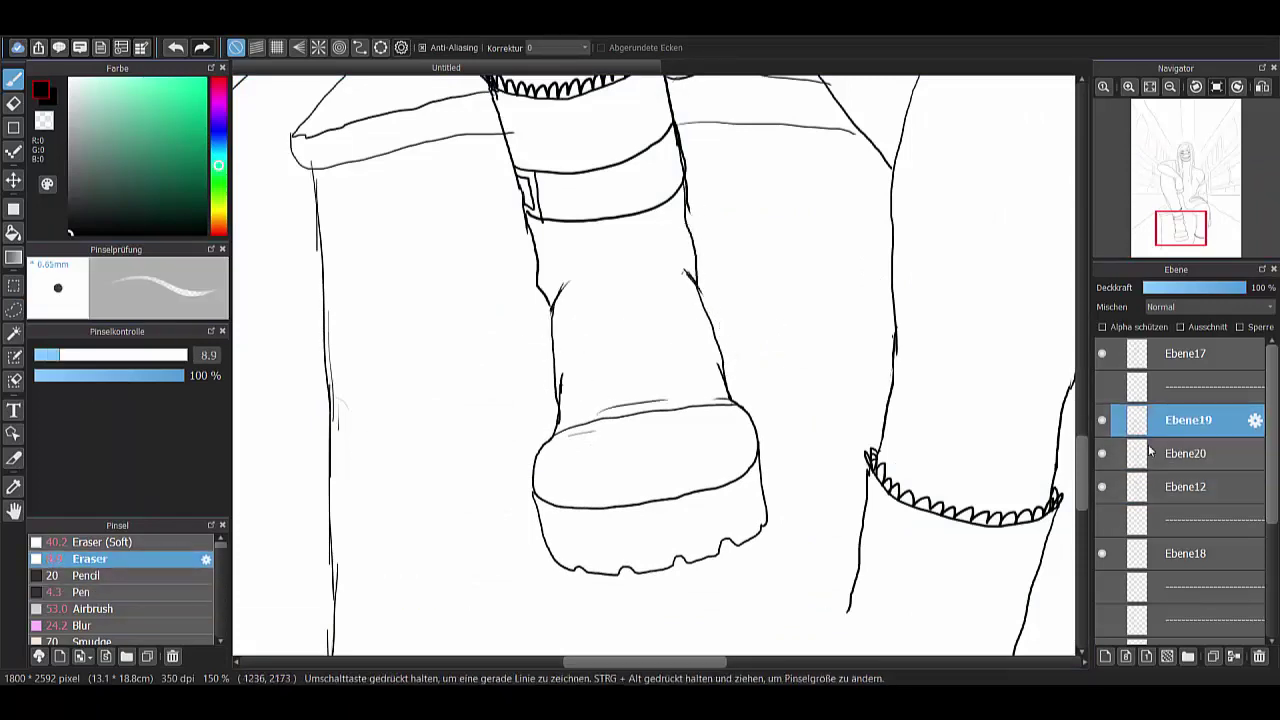
key(ctrl+Down)
- Add layer Ebene21 and draw the front opening edges below the boot's frilled cuff
scroll(691, 371, down, 5)
scroll(725, 382, up, 1)
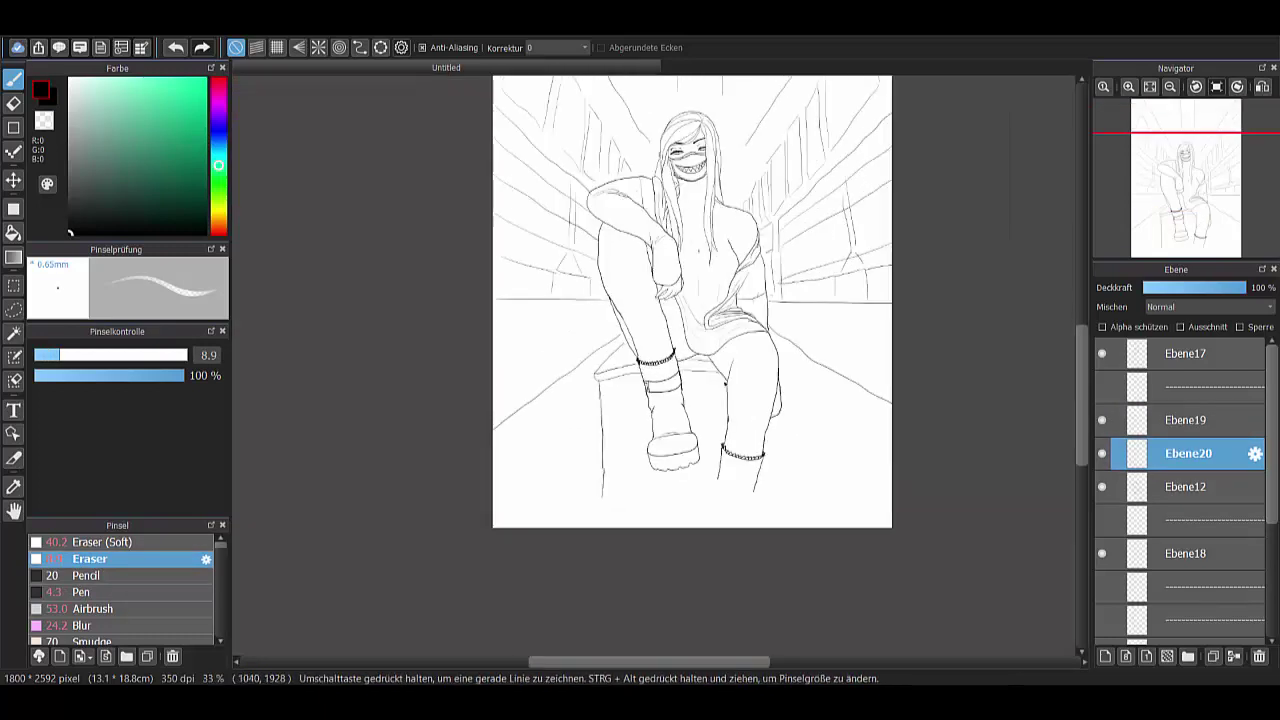
key(ctrl+shift+n)
scroll(660, 371, up, 5)
key(b)
drag(622, 258, 625, 292)
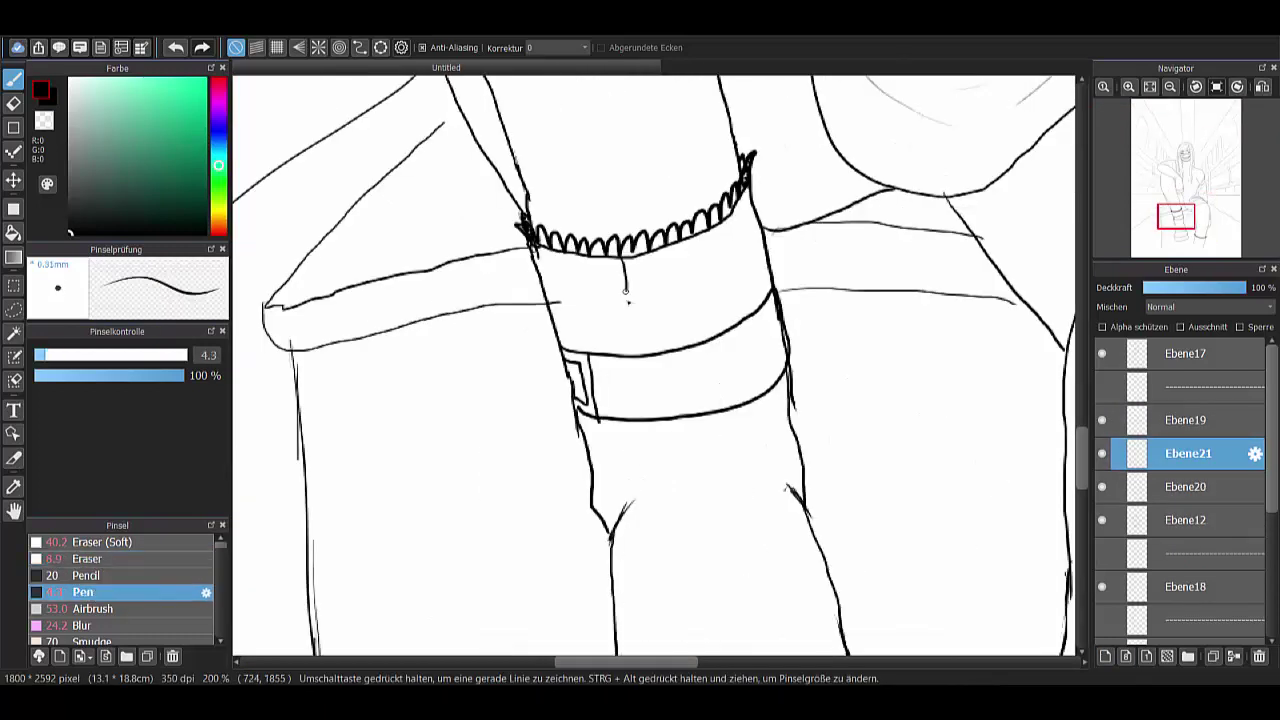
drag(682, 237, 706, 340)
- Draw crossed laces down the front of the boot on layer Ebene21
scroll(706, 340, down, 5)
drag(644, 215, 786, 446)
drag(730, 205, 786, 442)
drag(645, 289, 764, 282)
scroll(706, 286, up, 1)
mouse_move(792, 464)
mouse_down()
mouse_move(658, 346)
mouse_move(648, 256)
mouse_up()
mouse_move(636, 190)
mouse_down()
mouse_move(610, 82)
mouse_move(708, 168)
mouse_up()
mouse_move(705, 266)
mouse_down()
mouse_move(743, 326)
mouse_move(730, 404)
mouse_move(660, 492)
mouse_up()
mouse_move(652, 100)
mouse_down()
mouse_move(667, 157)
mouse_move(692, 180)
mouse_move(666, 258)
mouse_up()
drag(670, 162, 699, 316)
- Draw the top's curved neckline, shoulder strap and centre crease on a new layer Ebene22
scroll(699, 318, down, 5)
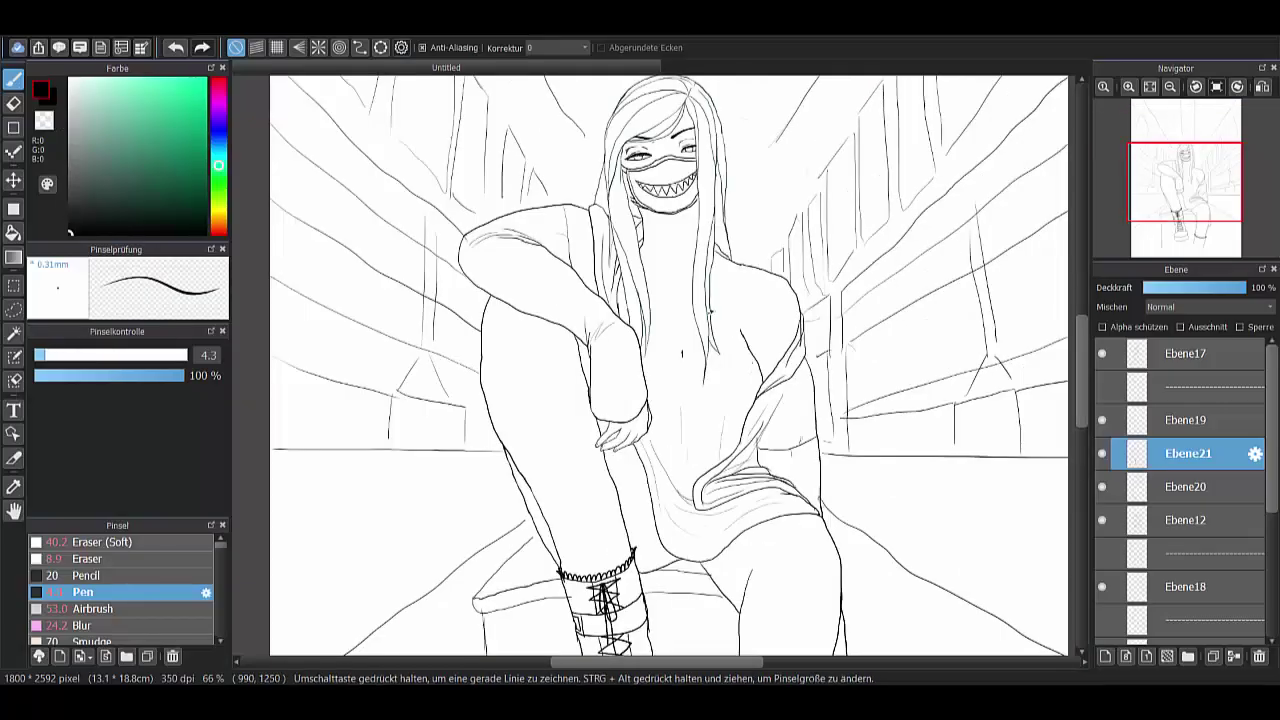
scroll(730, 372, up, 5)
key(ctrl+shift+n)
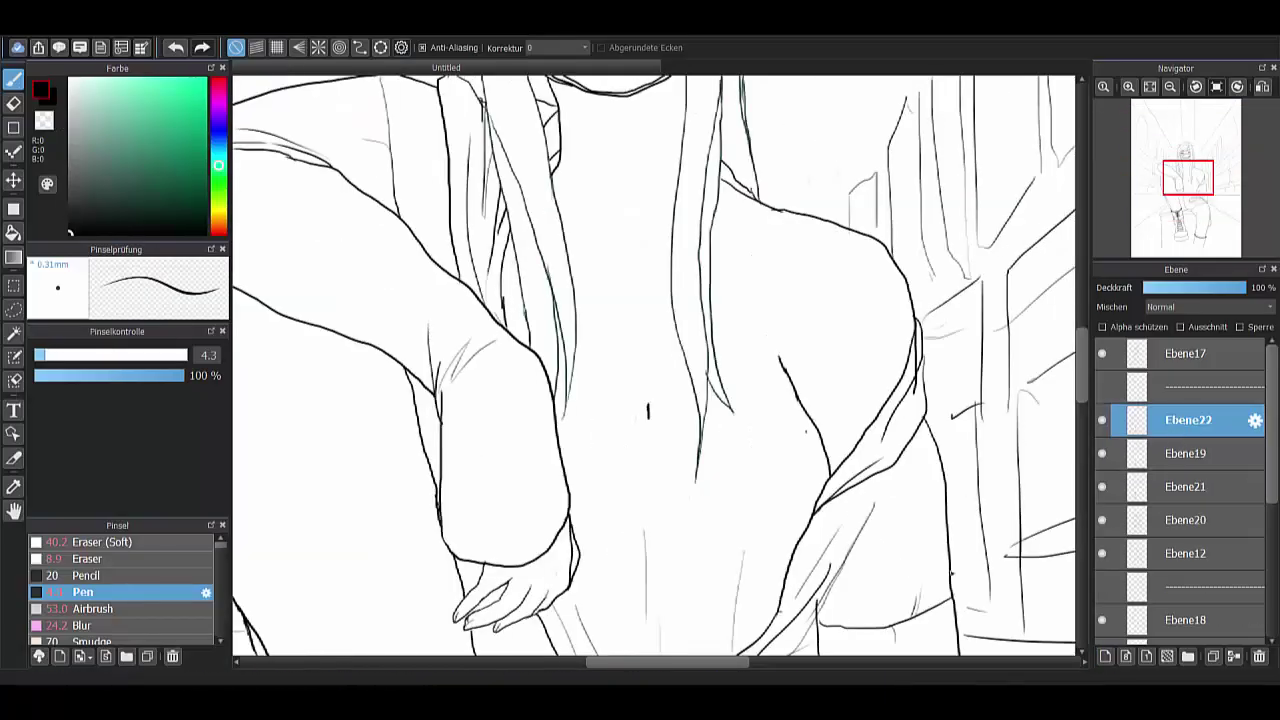
drag(557, 428, 706, 414)
drag(770, 205, 790, 392)
drag(646, 438, 652, 397)
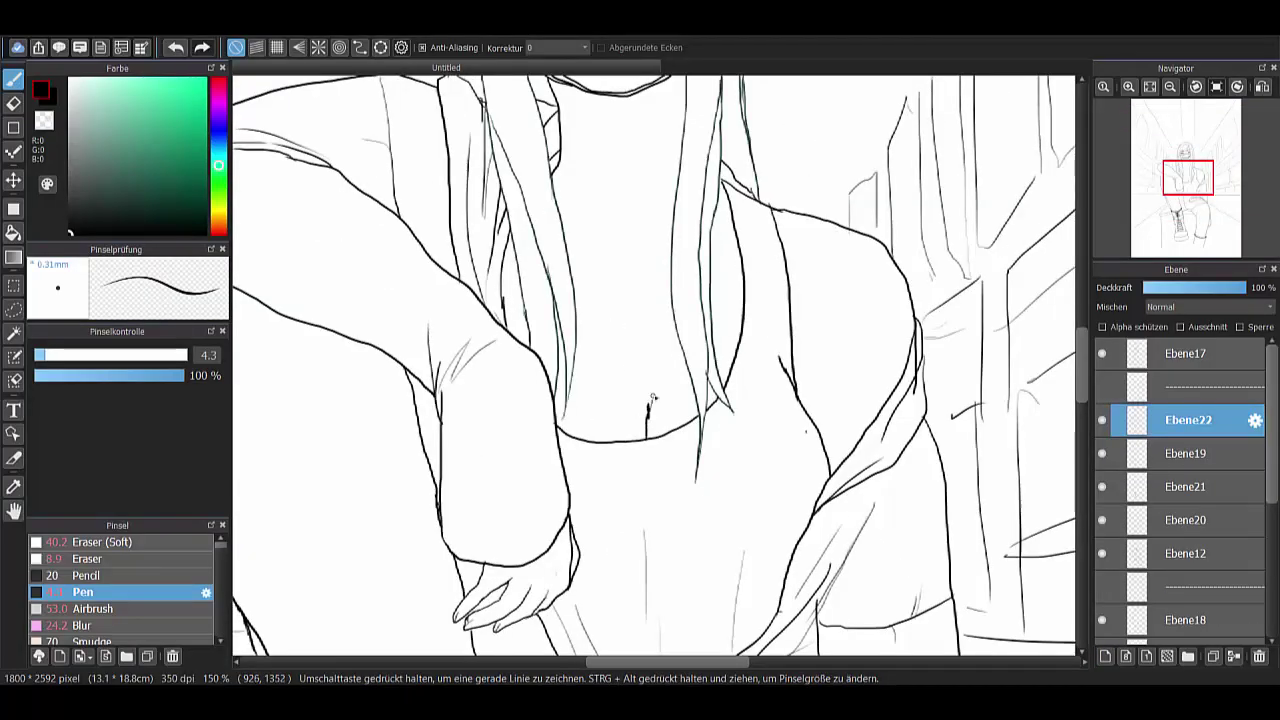
- Draw a choker band and the upper contours of its heart-shaped buckle on a new layer Ebene23
key(ctrl+shift+n)
scroll(718, 237, up, 3)
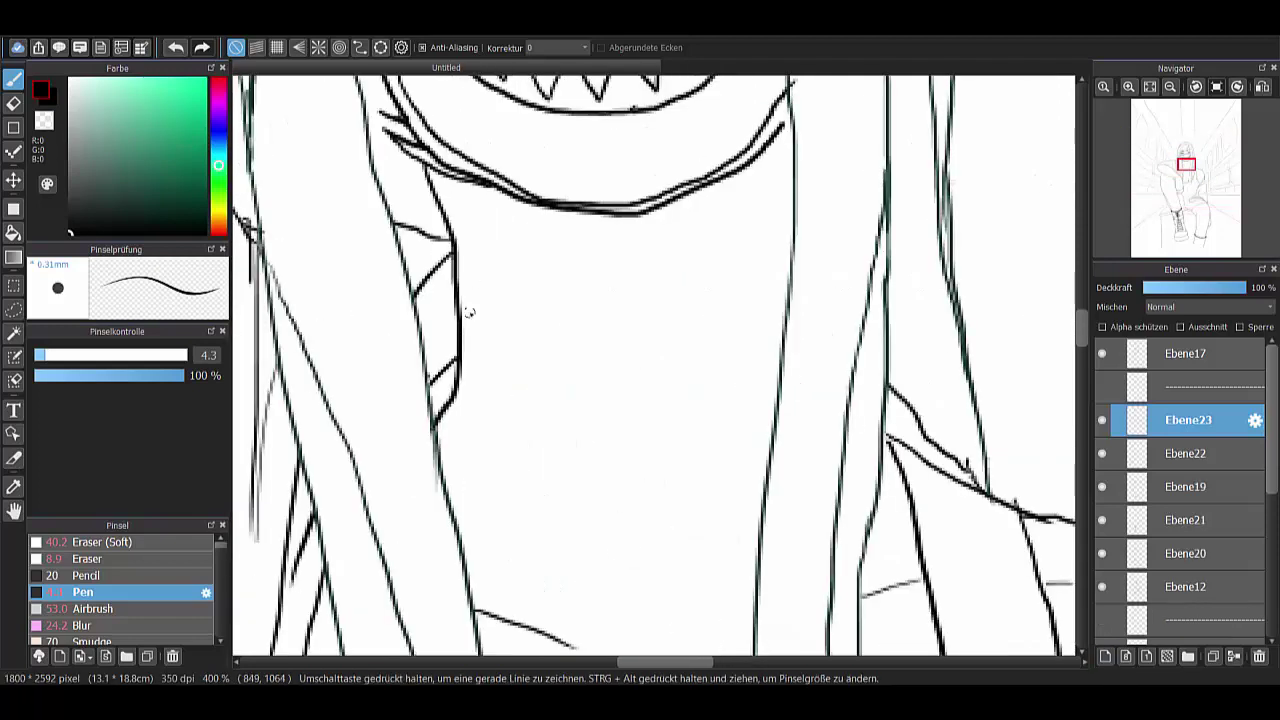
mouse_move(457, 290)
mouse_down()
mouse_move(557, 400)
mouse_move(456, 286)
mouse_up()
mouse_move(585, 299)
mouse_down()
mouse_move(749, 294)
mouse_move(770, 397)
mouse_move(786, 397)
mouse_up()
drag(740, 298, 678, 328)
drag(605, 296, 676, 332)
- Complete the heart buckle's lower and outer contours, add the band's side lines, and transform the choker
drag(624, 417, 676, 443)
drag(742, 392, 678, 443)
drag(586, 402, 674, 472)
drag(762, 398, 692, 471)
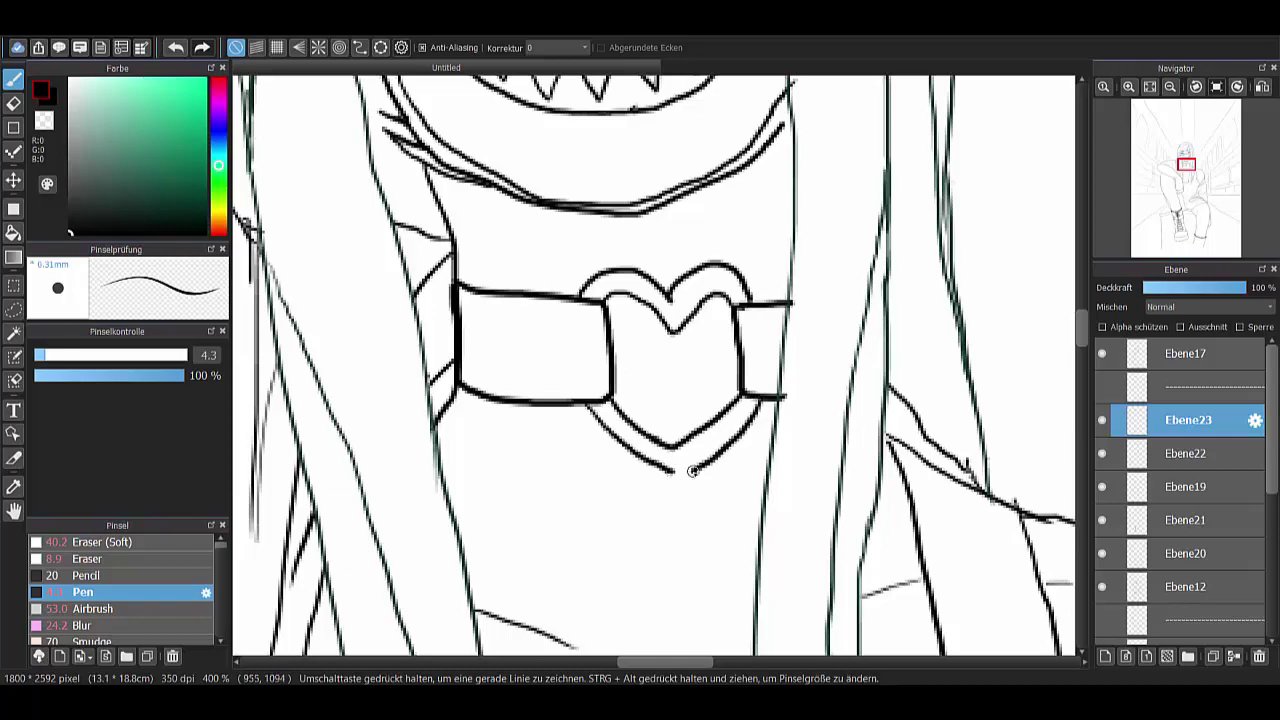
drag(578, 312, 580, 370)
drag(758, 322, 760, 366)
scroll(700, 330, down, 5)
scroll(700, 330, up, 3)
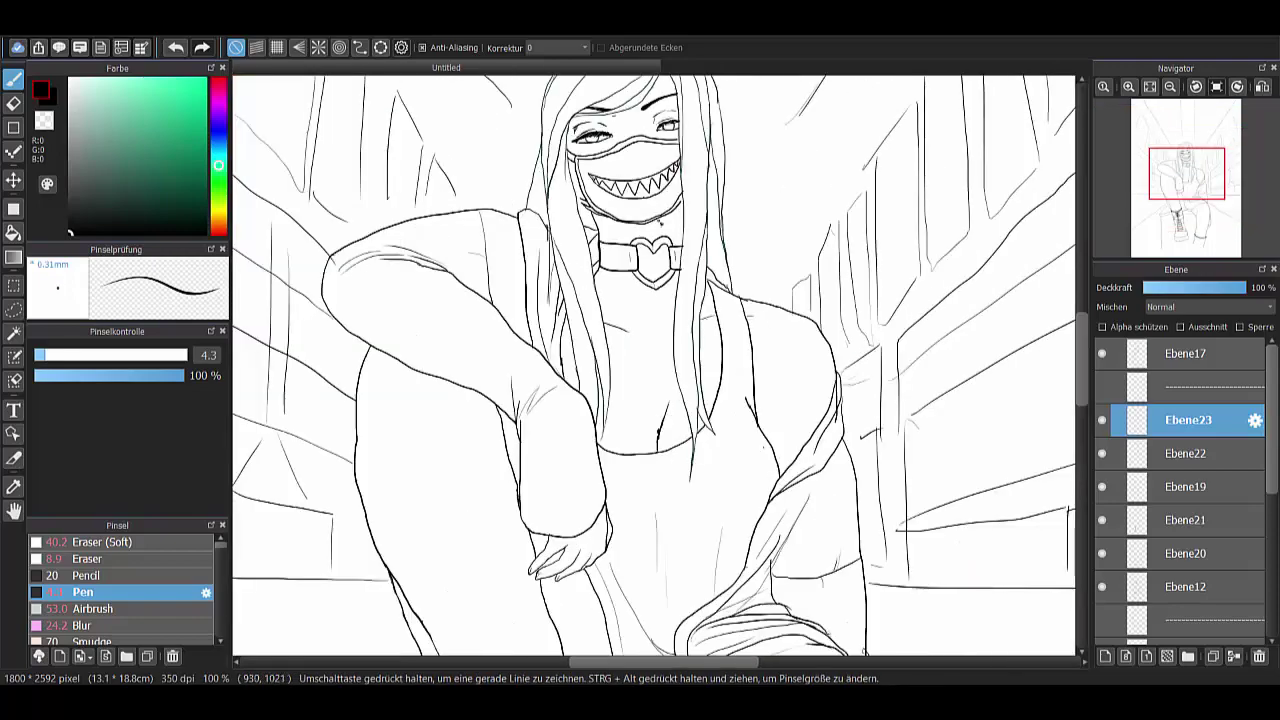
scroll(700, 330, up, 2)
key(ctrl+t)
key(Return)
- Draw a rounded triangular pendant outline on the chest on a new layer Ebene24
scroll(655, 335, down, 3)
key(ctrl+shift+n)
scroll(655, 335, up, 3)
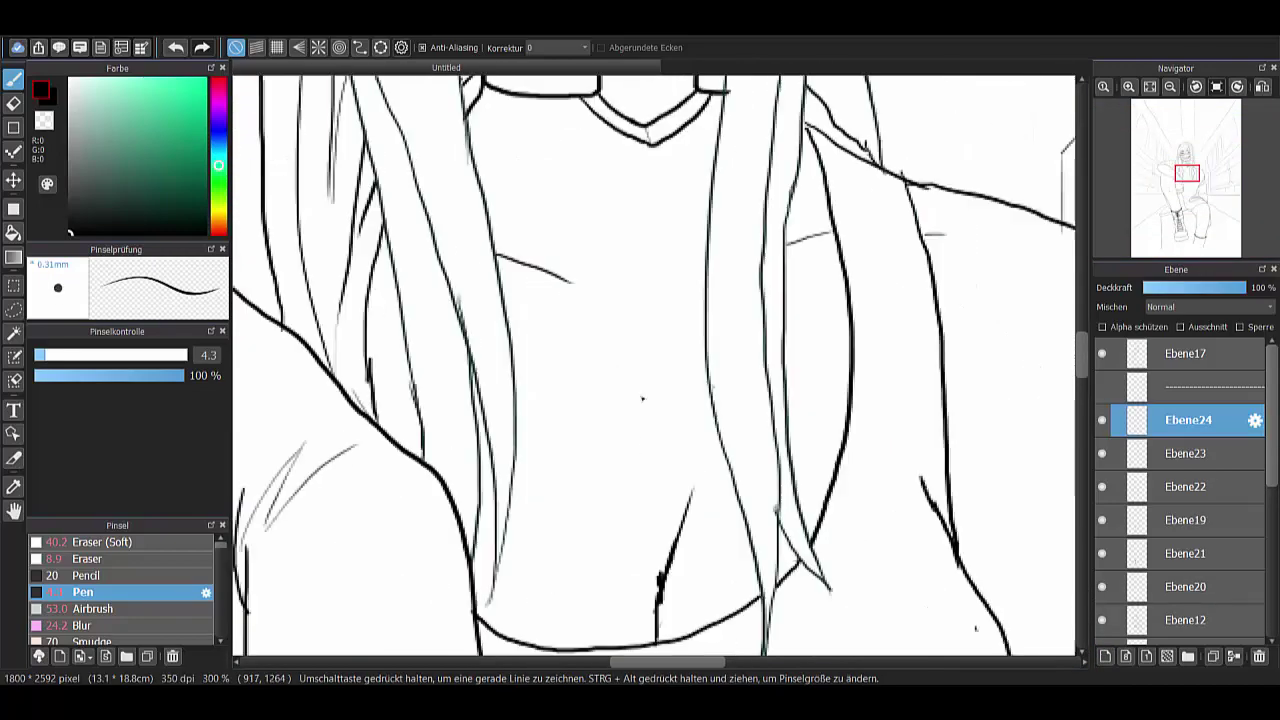
mouse_move(591, 419)
mouse_down()
mouse_move(653, 473)
mouse_move(663, 388)
mouse_move(589, 404)
mouse_move(615, 488)
mouse_up()
key(e)
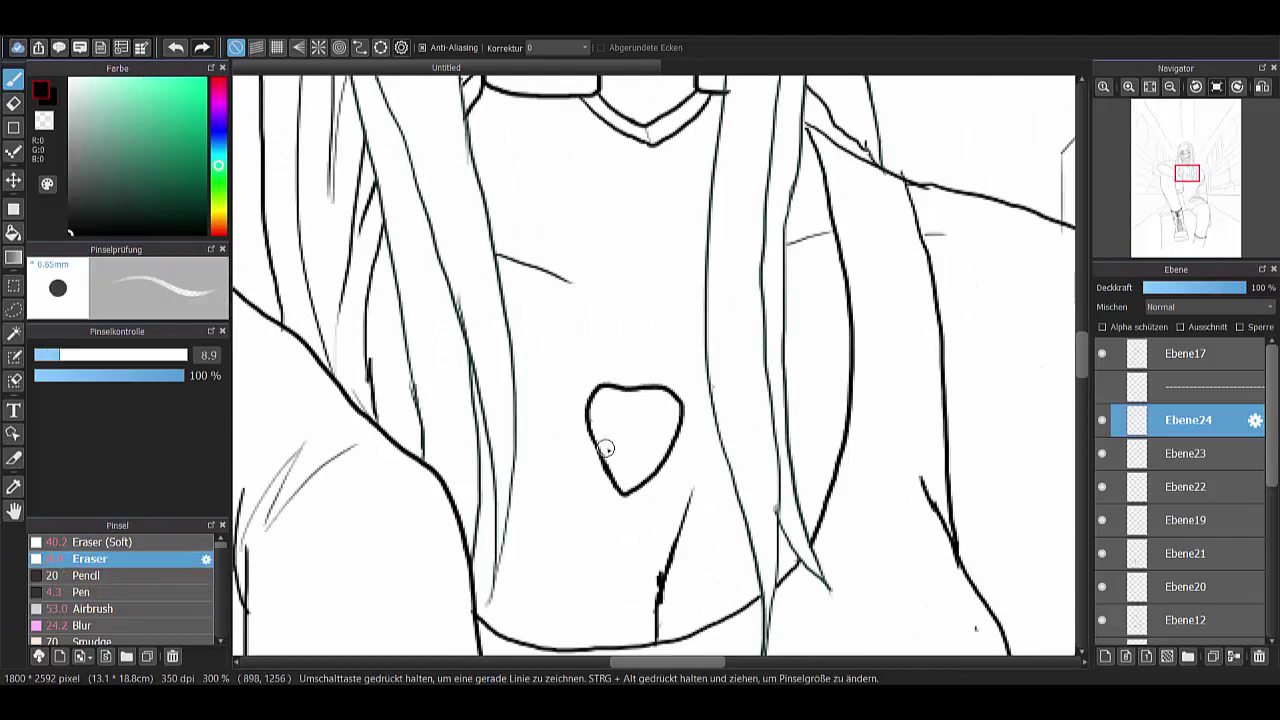
- Draw an inner contour inside the pendant with a small circle and a crescent moon above it
key(b)
scroll(605, 470, up, 2)
mouse_move(592, 287)
mouse_down()
mouse_move(657, 449)
mouse_move(592, 295)
mouse_up()
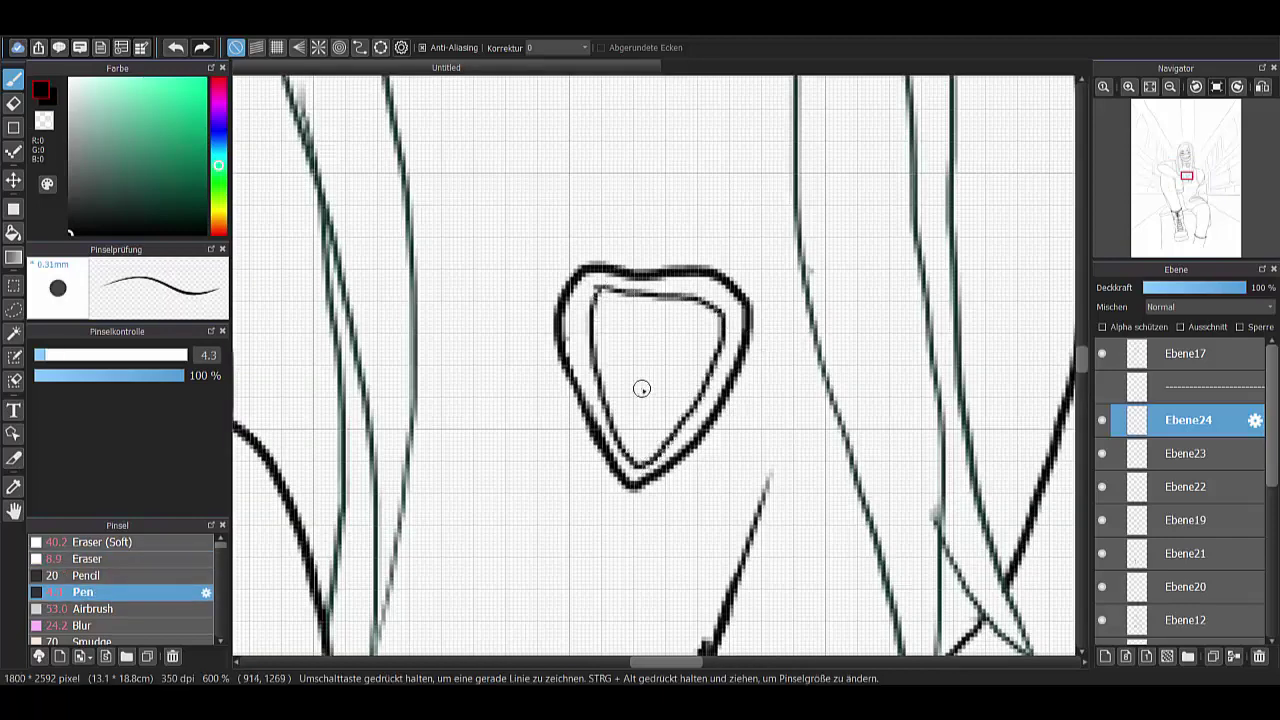
drag(641, 389, 643, 388)
mouse_move(618, 318)
mouse_down()
mouse_move(674, 323)
mouse_move(670, 335)
mouse_up()
scroll(686, 286, down, 2)
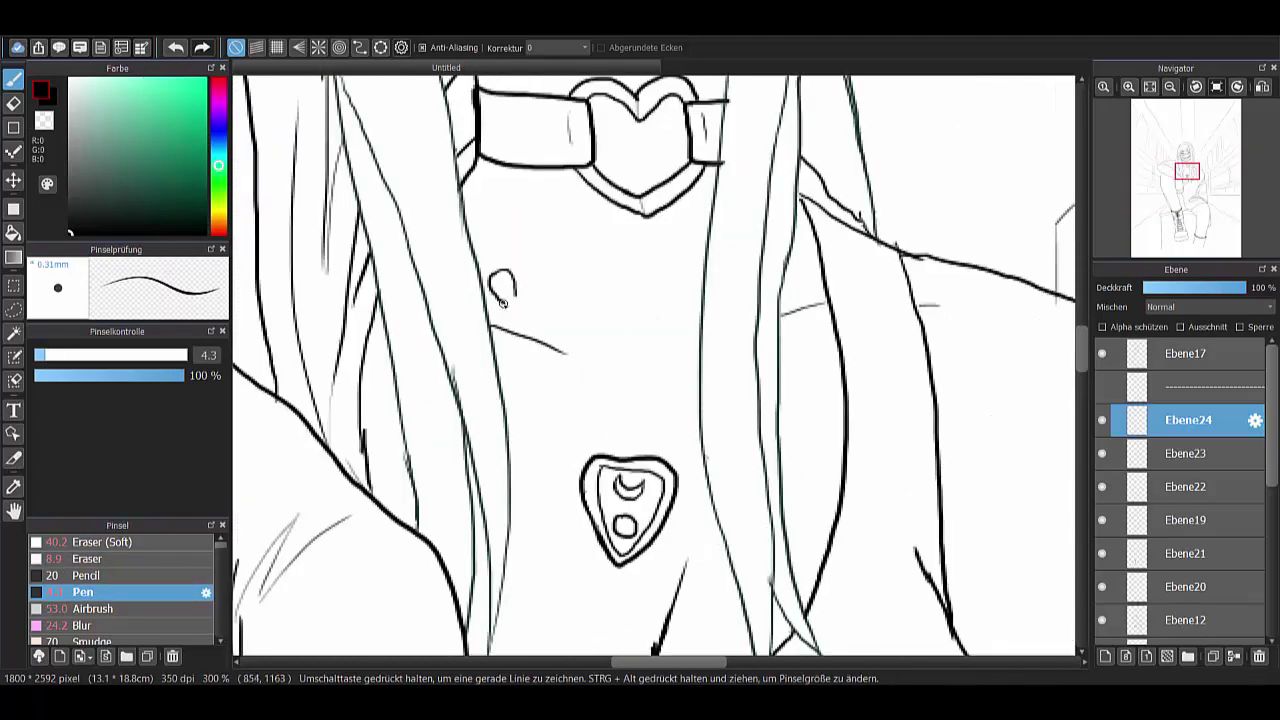
- Draw an ankh charm on a twisted necklace chain that joins both sides to the triangular pendant
drag(500, 272, 467, 178)
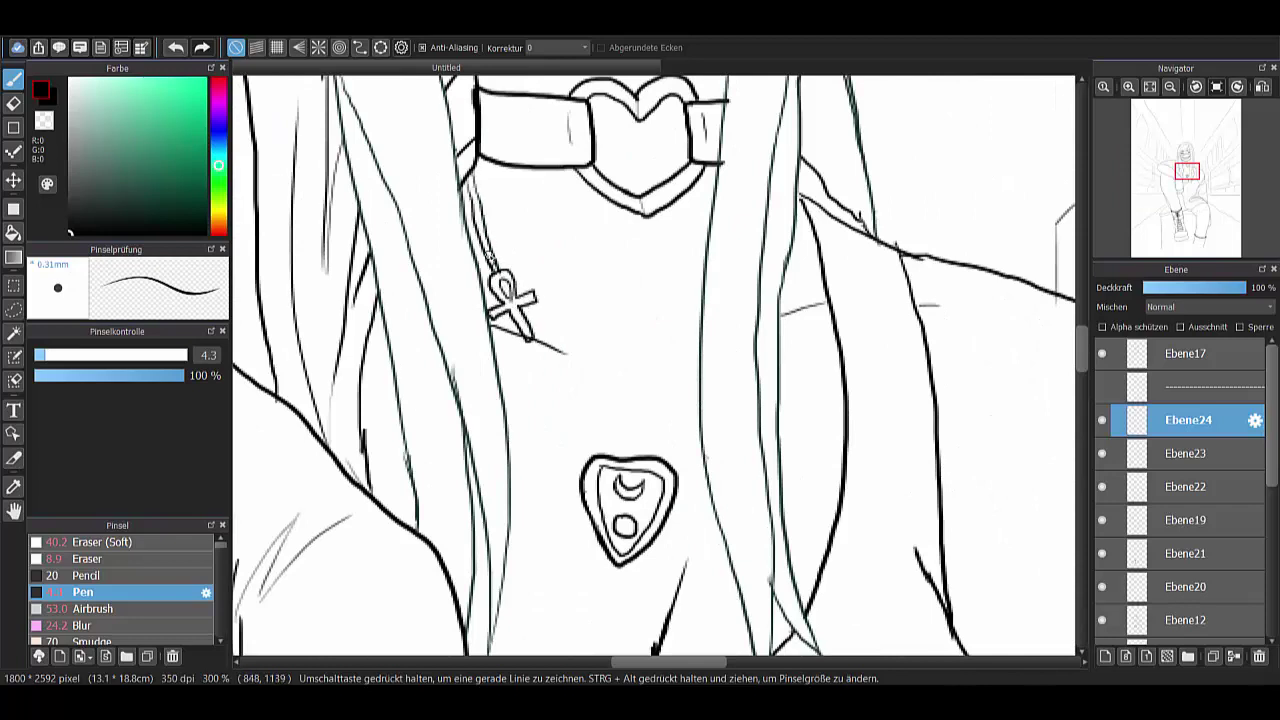
mouse_move(532, 340)
mouse_down()
mouse_move(601, 425)
mouse_move(668, 412)
mouse_move(700, 388)
mouse_up()
key(ctrl+z)
drag(632, 452, 702, 372)
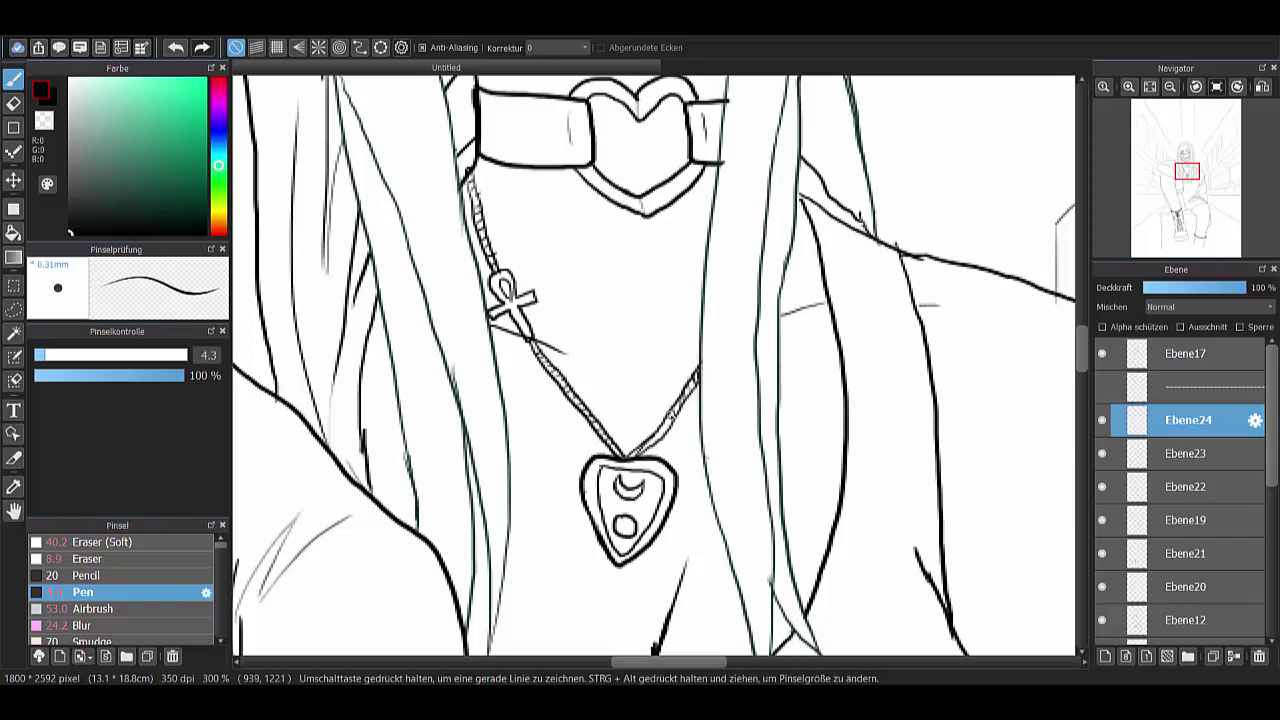
- Draw a thin chain hanging from the pendant's tip, ending in a small dagger-shaped charm
scroll(797, 276, down, 5)
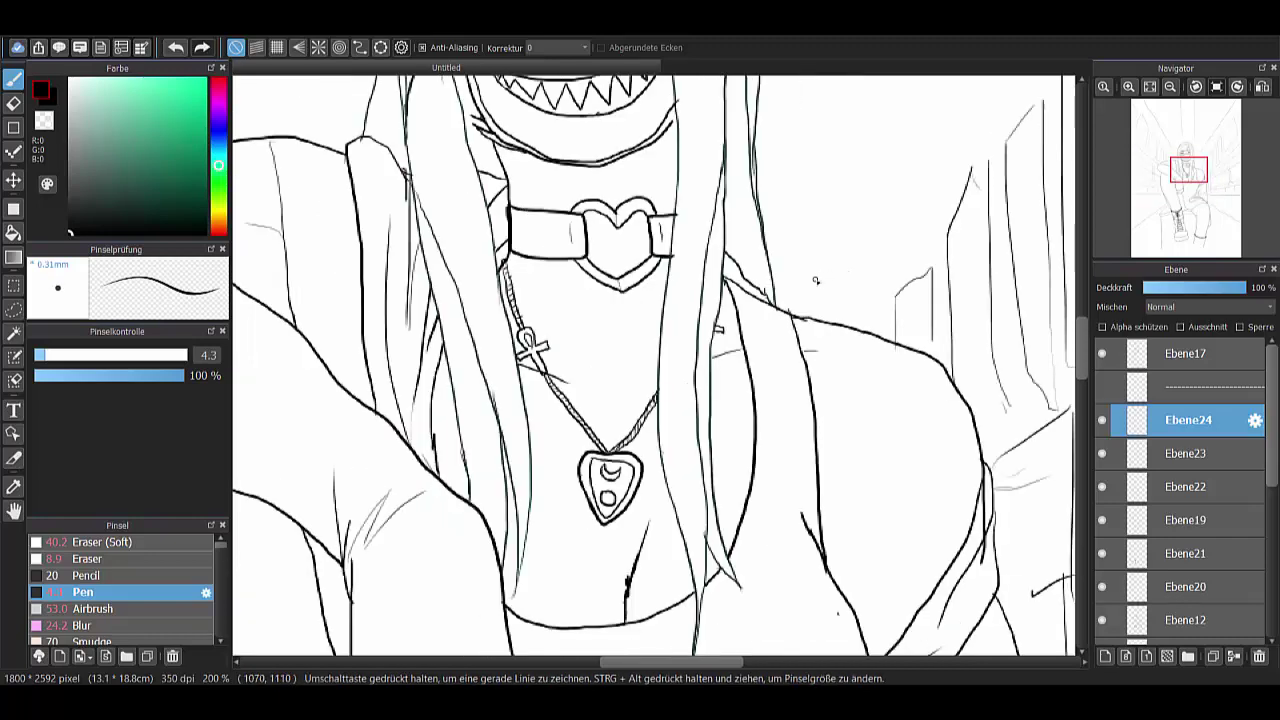
scroll(806, 280, up, 6)
mouse_move(711, 178)
mouse_down()
mouse_move(690, 468)
mouse_move(719, 485)
mouse_up()
mouse_move(692, 490)
mouse_down()
mouse_move(688, 571)
mouse_move(702, 496)
mouse_up()
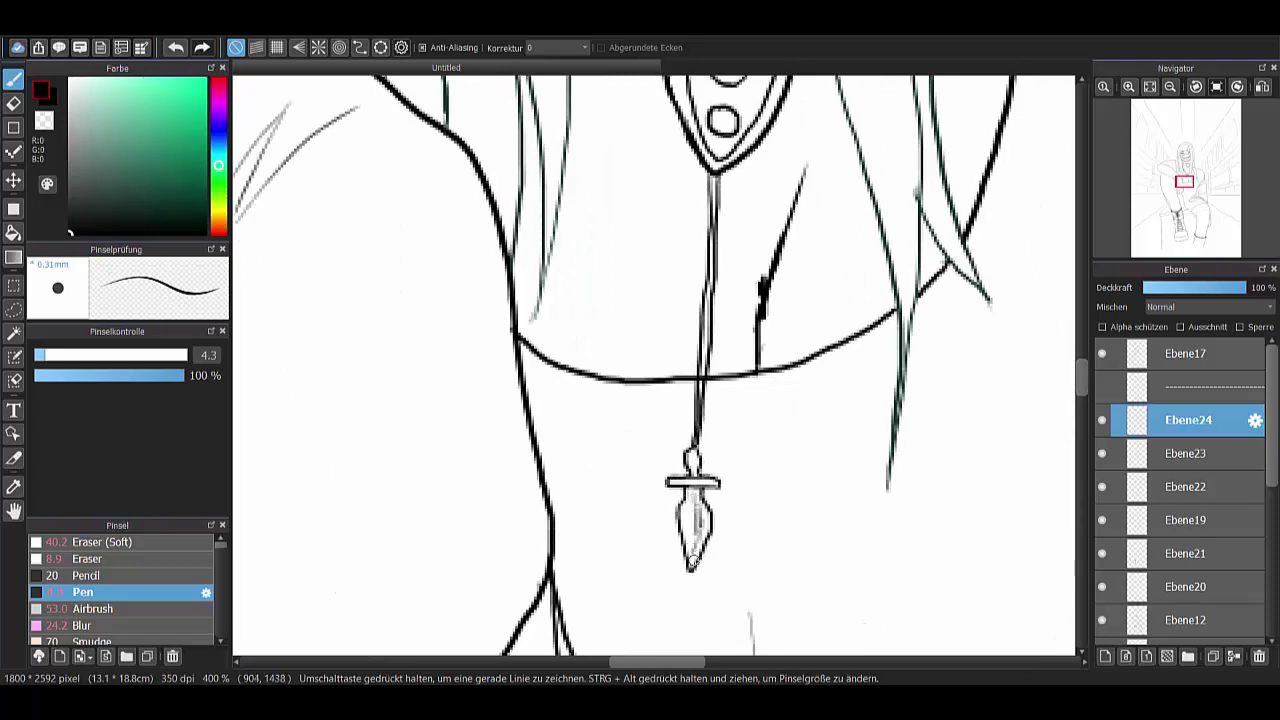
scroll(704, 330, down, 6)
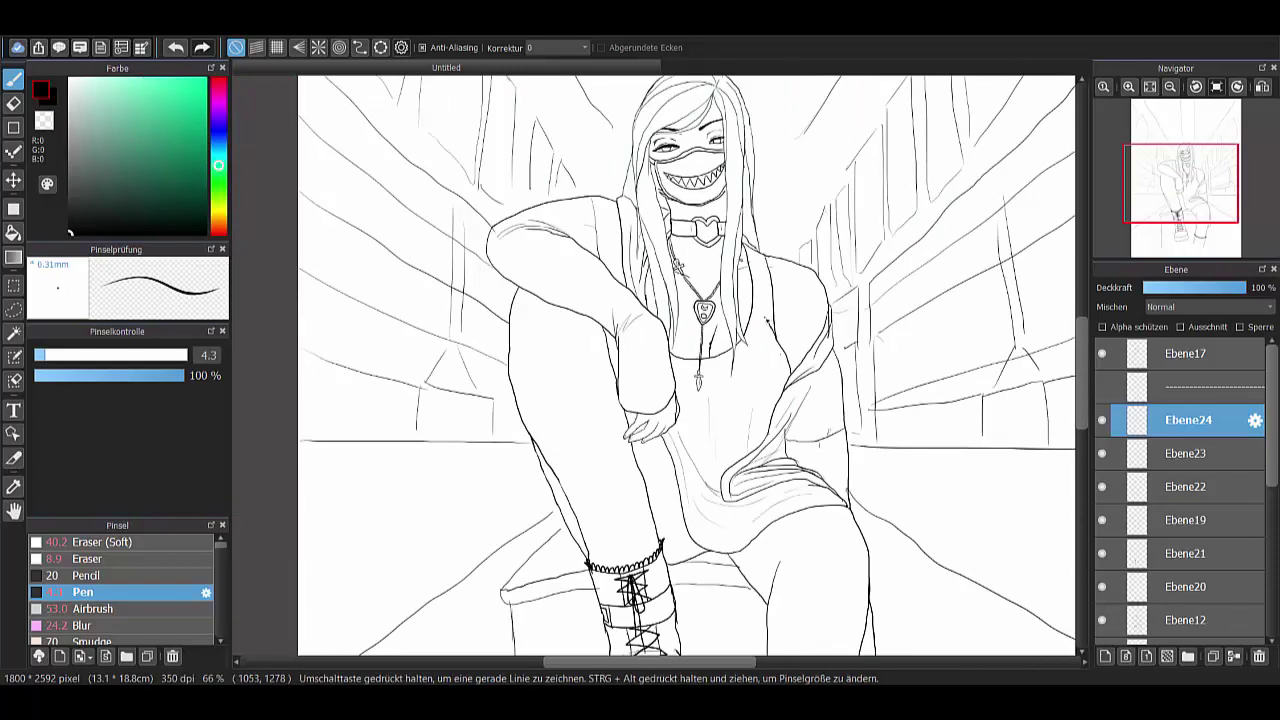
- Examine the masked face, hair and necklace up close and the whole figure from a distance
scroll(685, 136, up, 6)
scroll(685, 136, down, 7)
key(m)
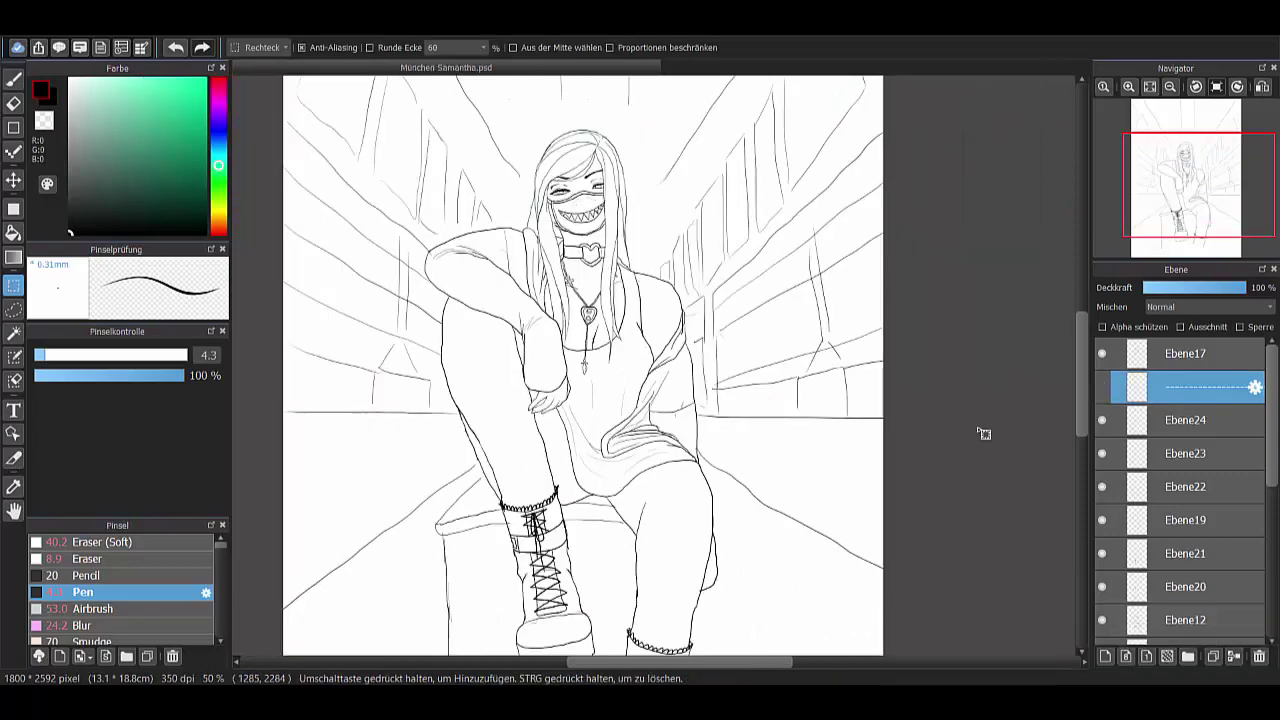
click(1185, 420)
scroll(587, 171, up, 7)
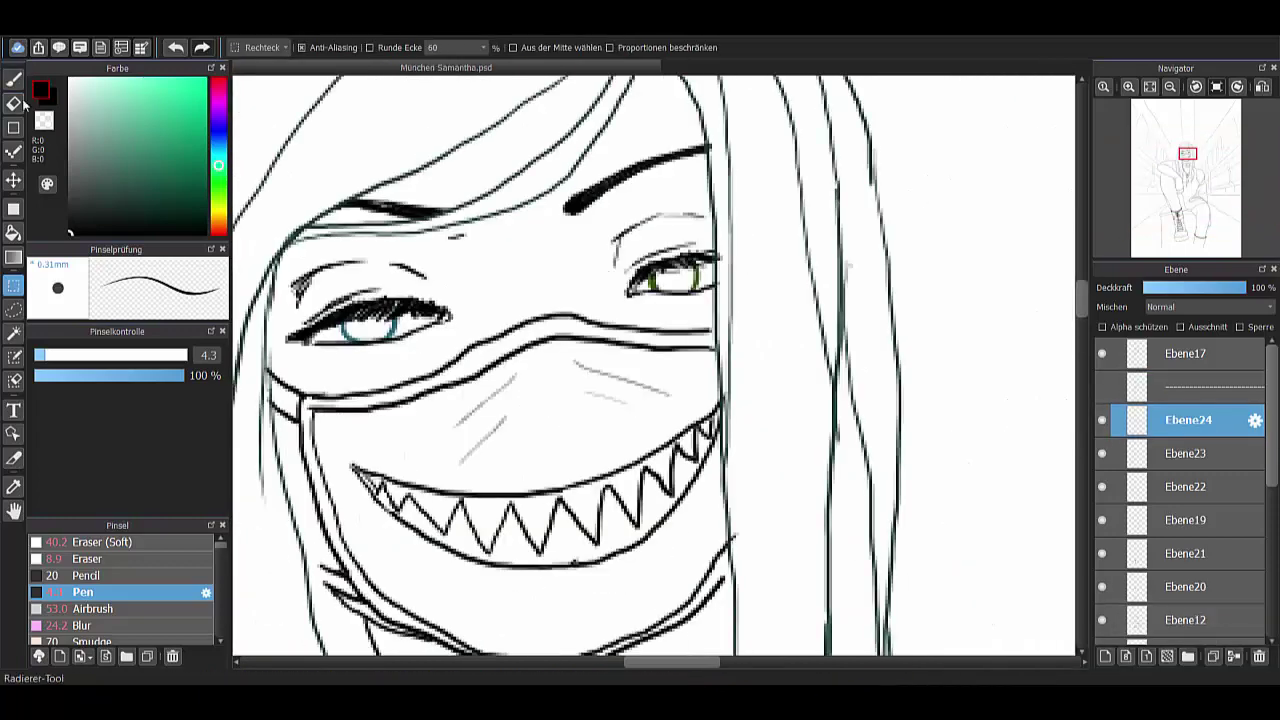
key(b)
scroll(720, 250, down, 8)
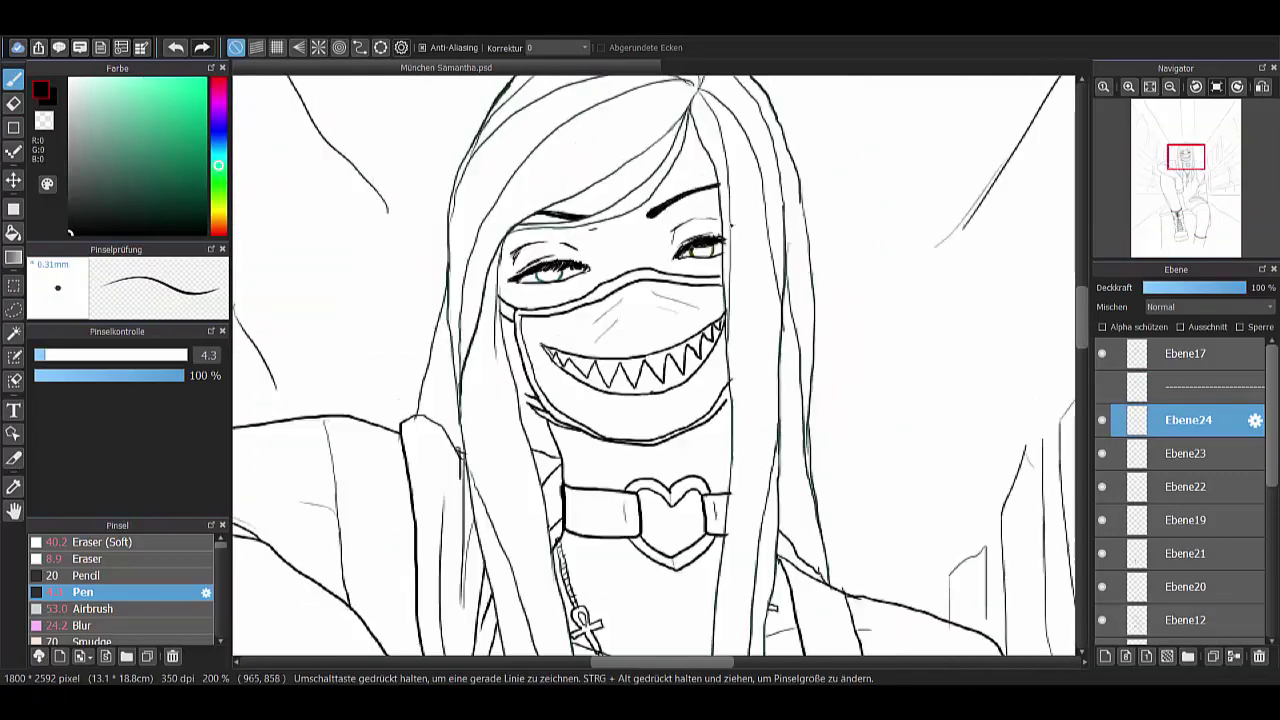
scroll(744, 405, up, 1)
scroll(802, 464, down, 1)
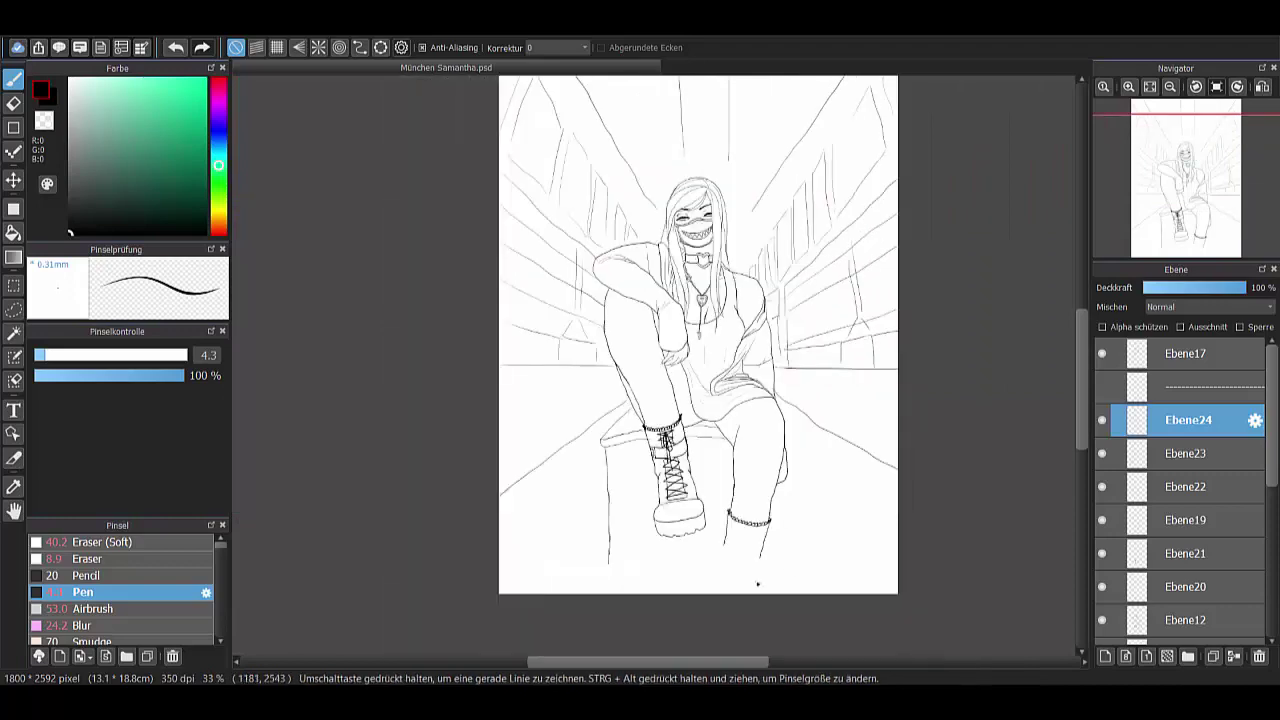
- Draw the strap and ankle of the unfinished boot, and outline its foot down to the canvas edge on new layer Ebene25
scroll(802, 464, up, 4)
mouse_move(668, 285)
mouse_down()
mouse_move(637, 347)
mouse_move(740, 418)
mouse_up()
drag(622, 385, 573, 462)
key(ctrl+shift+n)
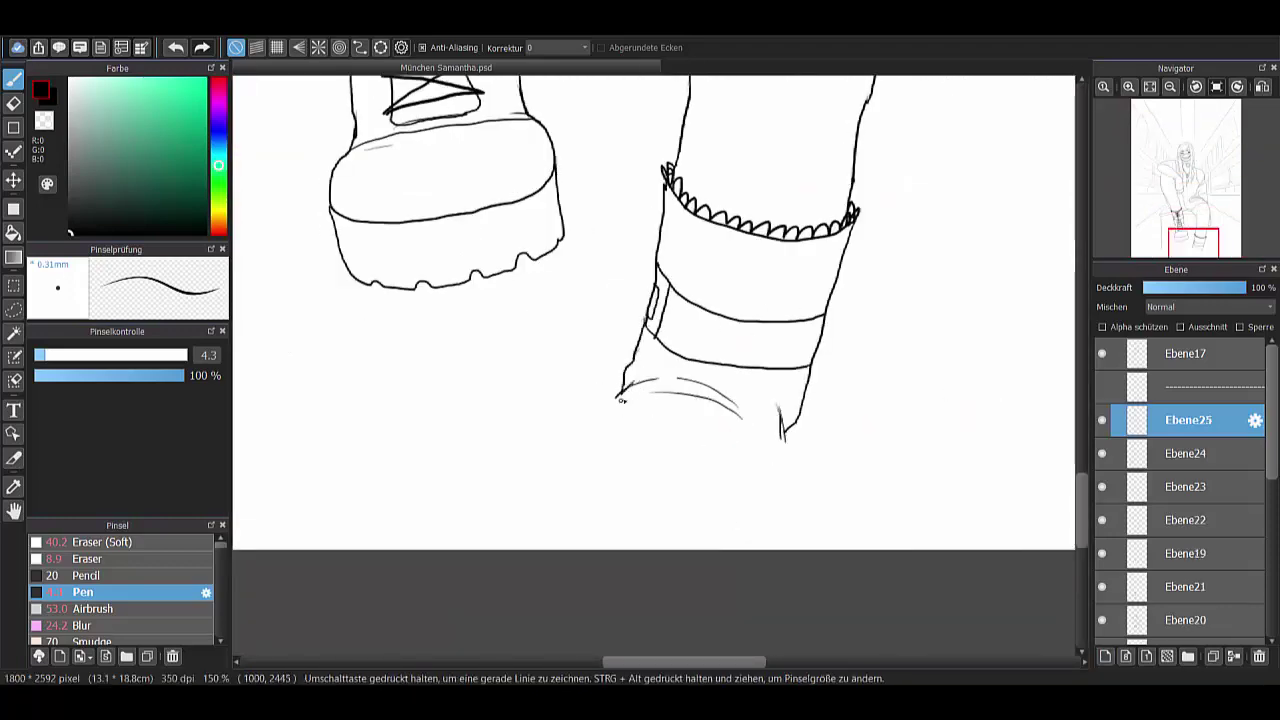
drag(780, 425, 753, 548)
drag(528, 538, 725, 548)
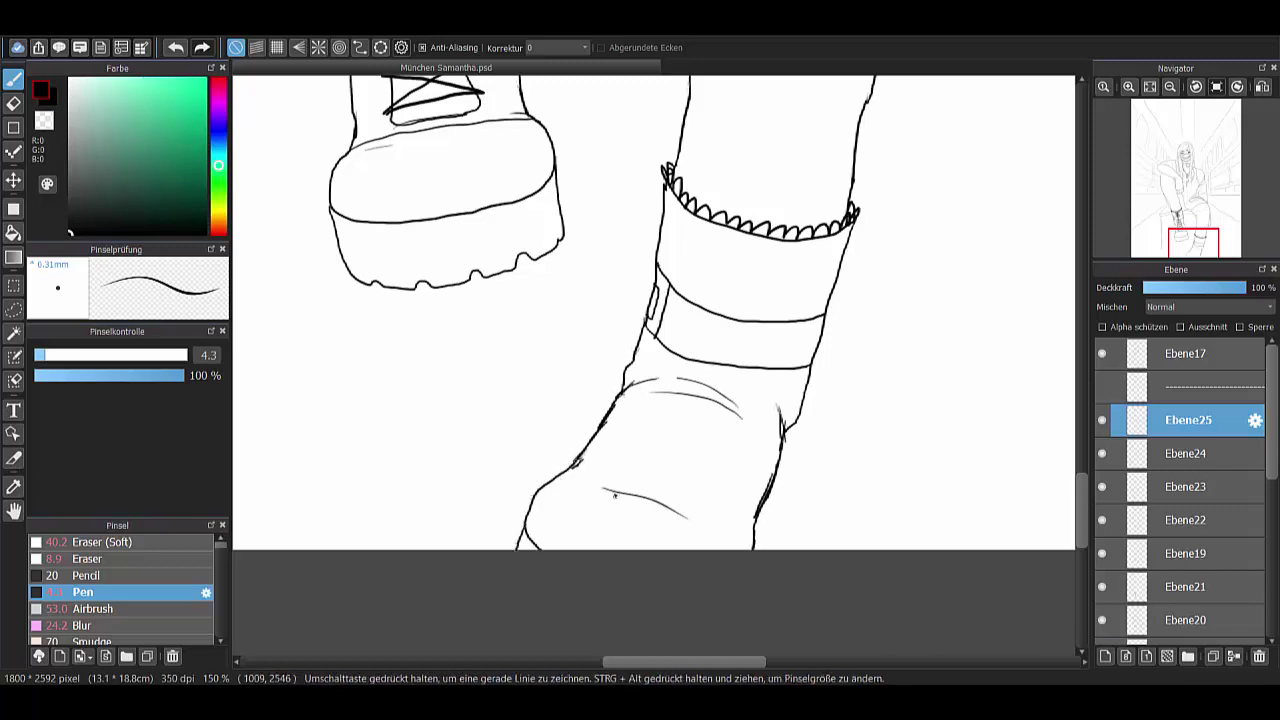
- Draw the same boot's toe-cap seam and tongue edges, and add its crisscross laces with a tied bow
drag(603, 489, 690, 530)
drag(700, 250, 697, 302)
drag(682, 358, 613, 487)
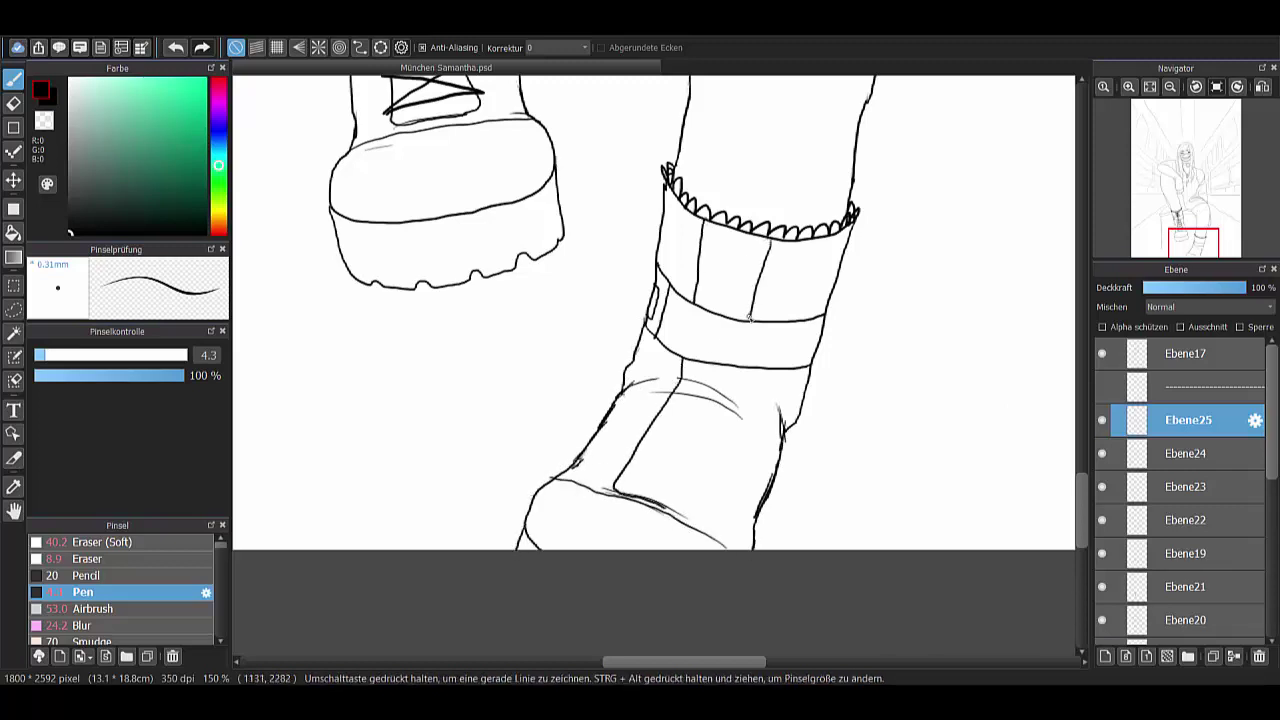
drag(740, 365, 700, 506)
mouse_move(694, 240)
mouse_down()
mouse_move(770, 271)
mouse_move(690, 286)
mouse_move(758, 305)
mouse_up()
mouse_move(683, 360)
mouse_down()
mouse_move(653, 400)
mouse_move(705, 500)
mouse_up()
drag(612, 492, 748, 370)
drag(733, 252, 740, 370)
- Transform the newly laced boot on layer Ebene20 and touch up the leg lines above its frilled cuff
scroll(680, 370, down, 3)
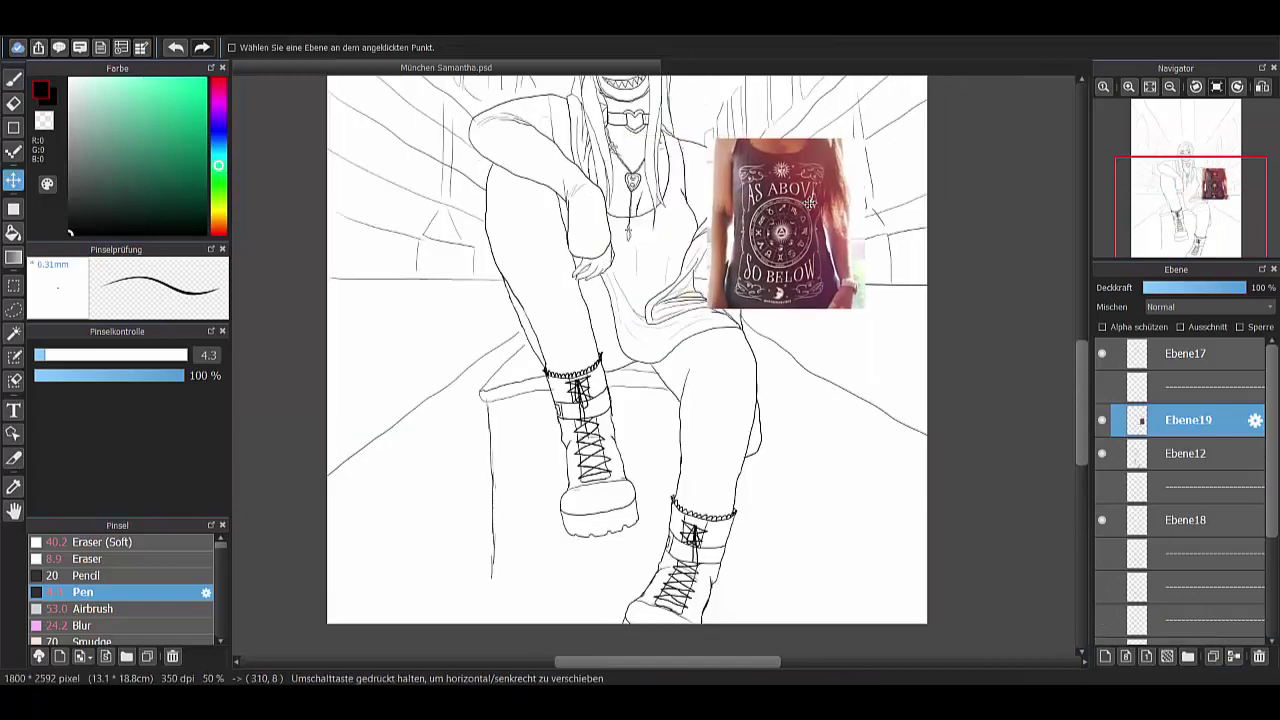
click(1188, 453)
scroll(723, 563, up, 5)
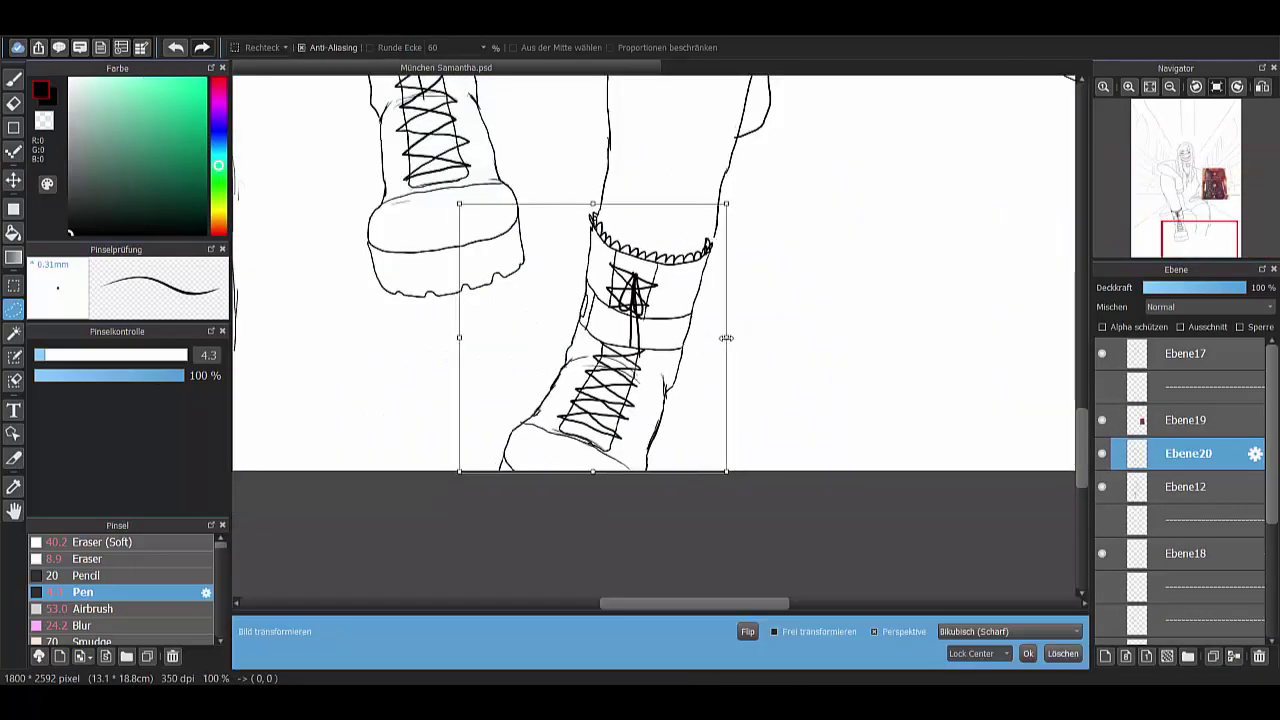
scroll(640, 320, down, 2)
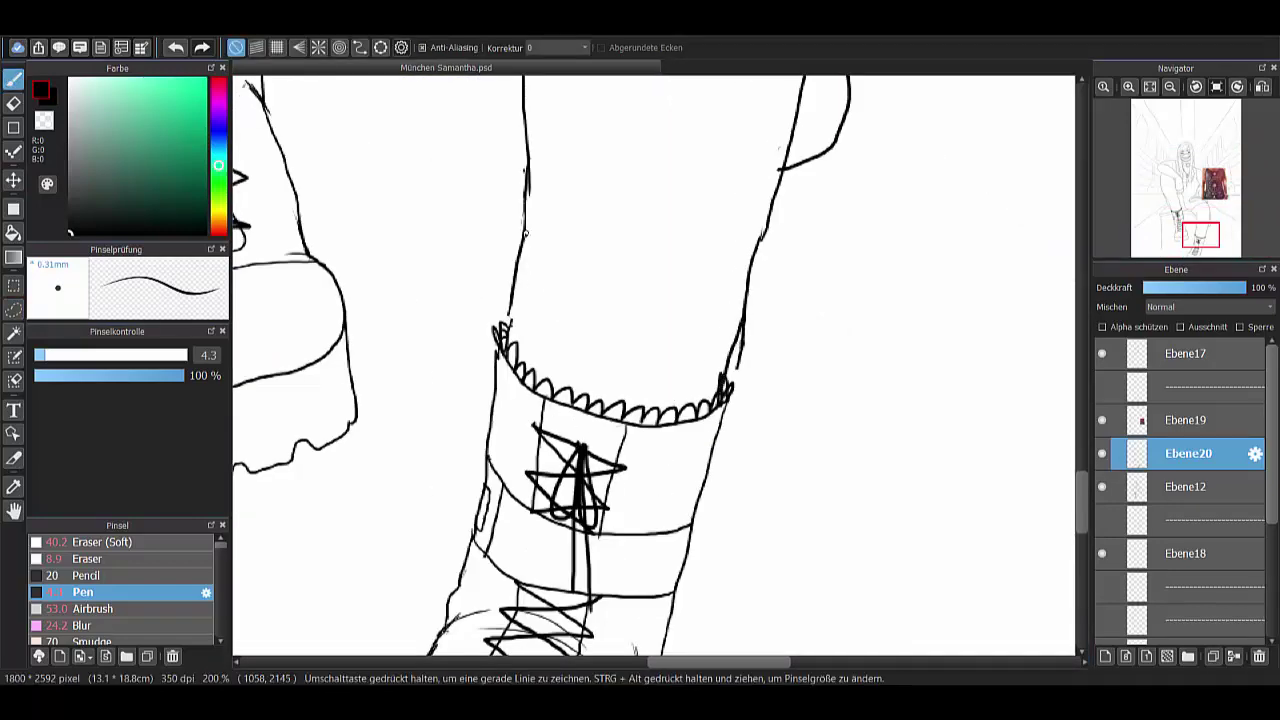
key(e)
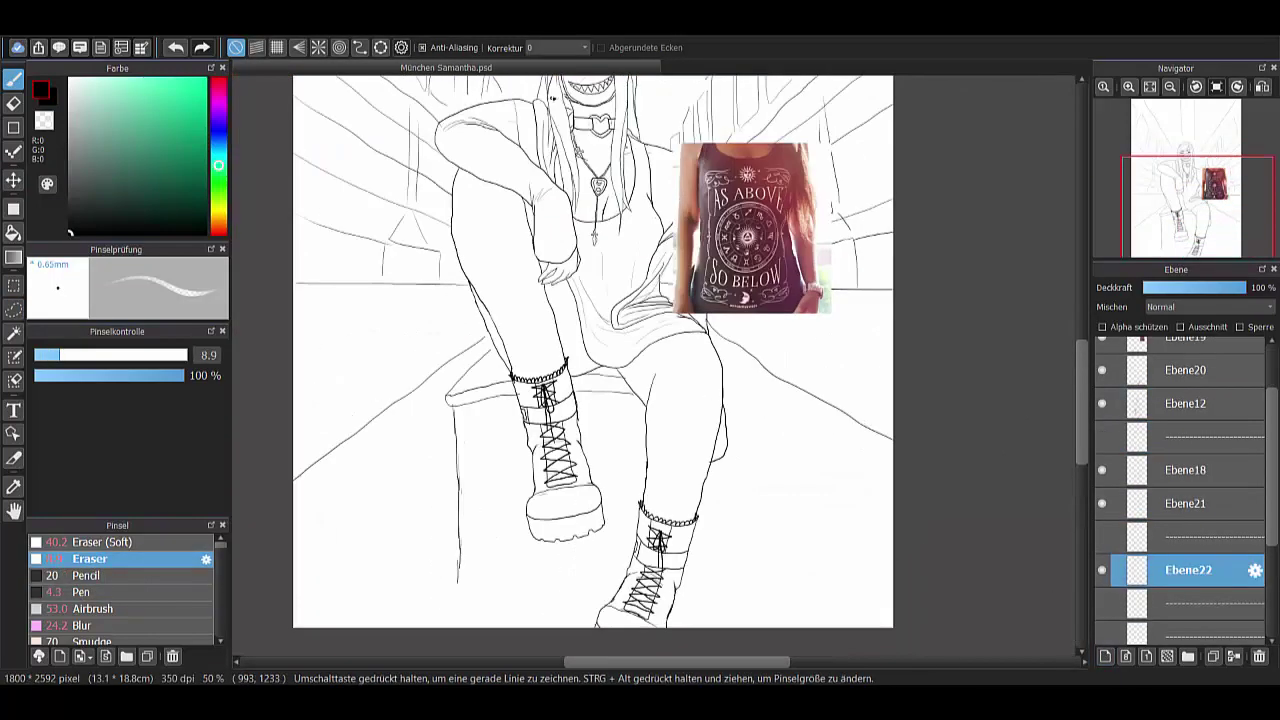
- Fill the tank top with solid near-black (RGB 22, 22, 22) on layer Ebene22, including the area beside the hair
click(83, 593)
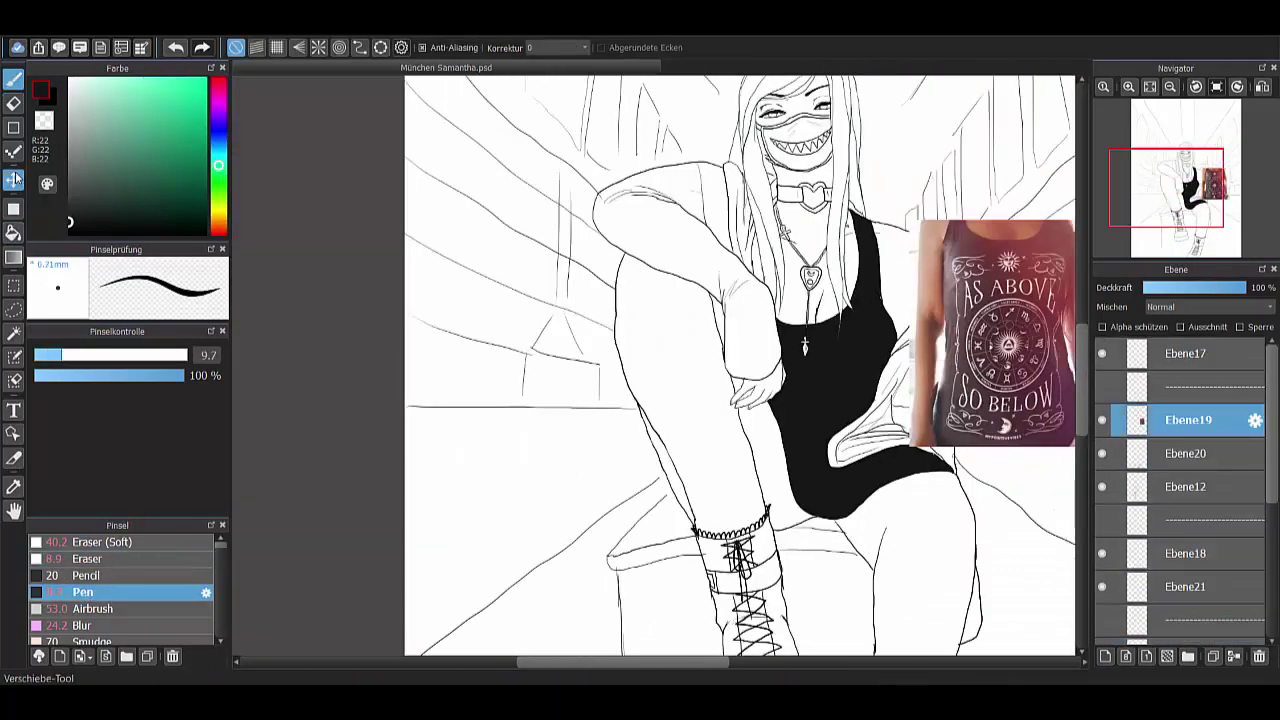
click(15, 178)
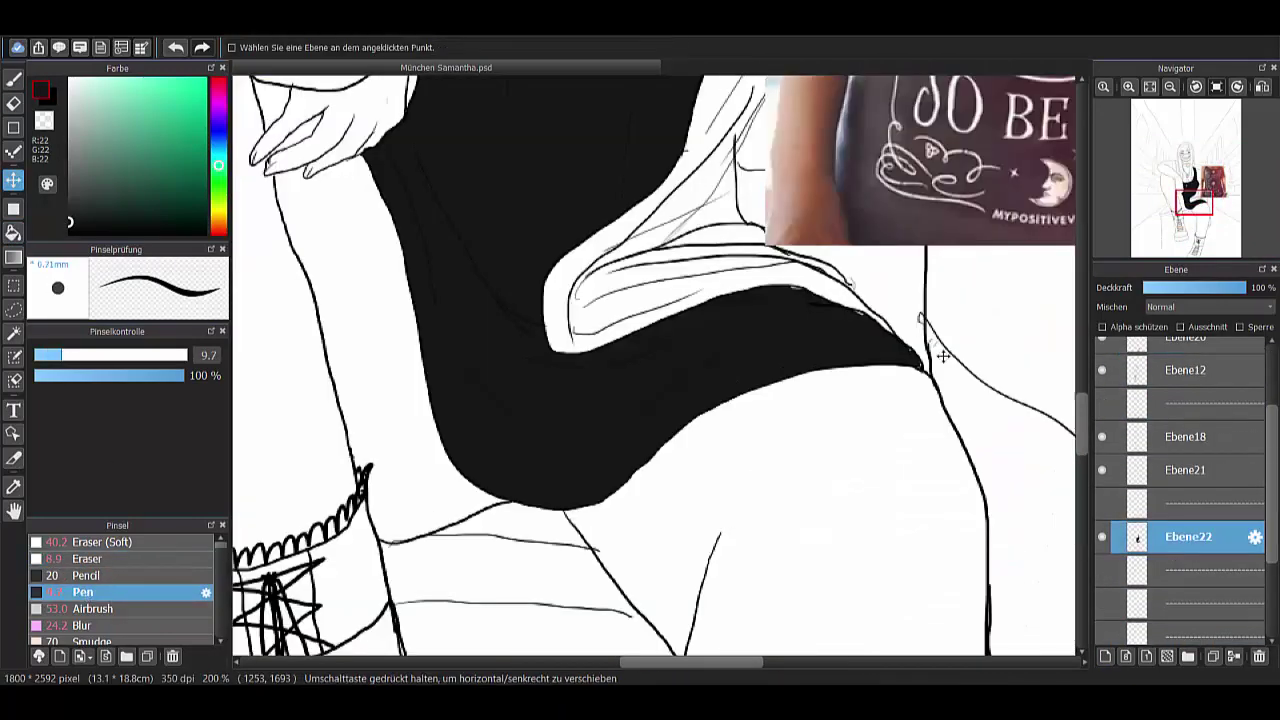
key(b)
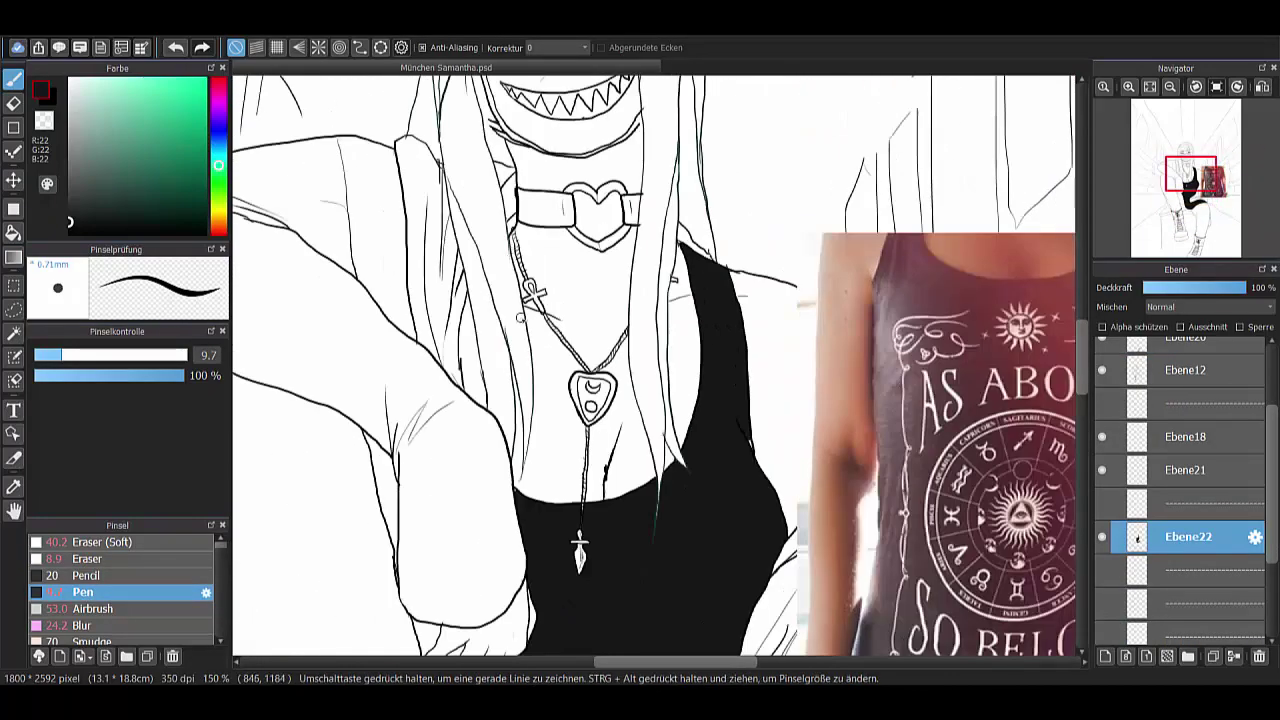
key(v)
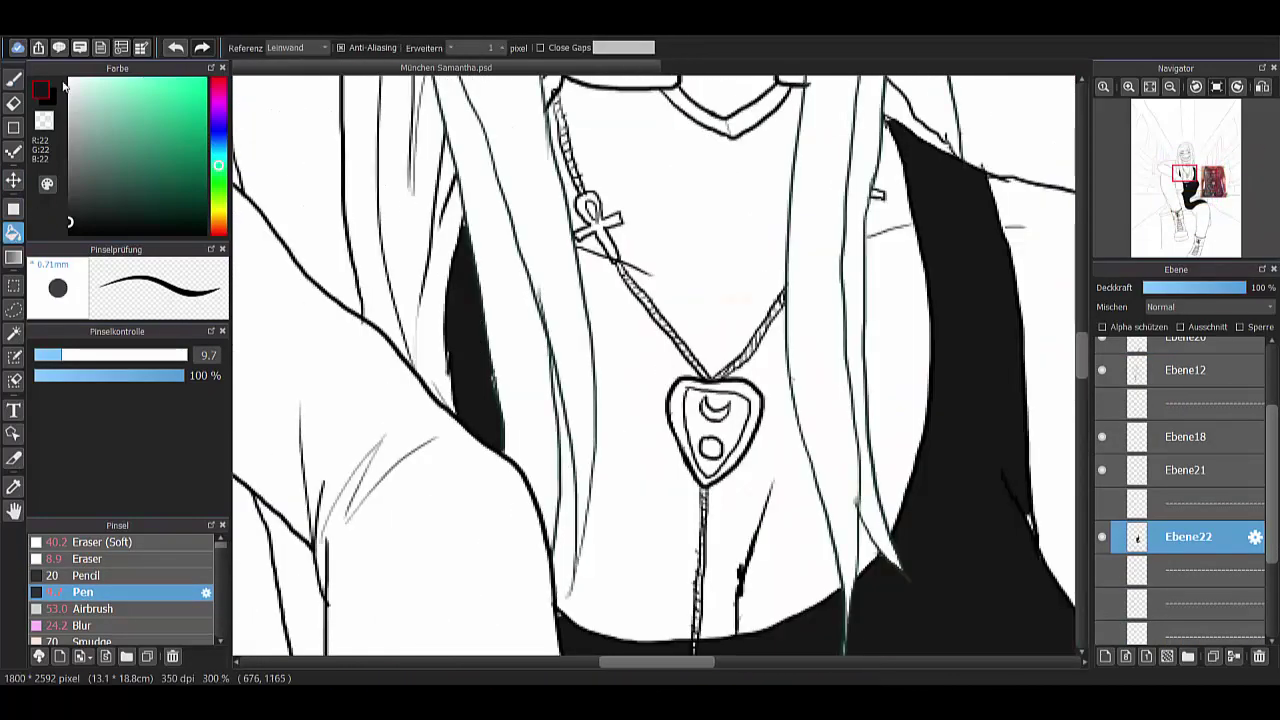
key(b)
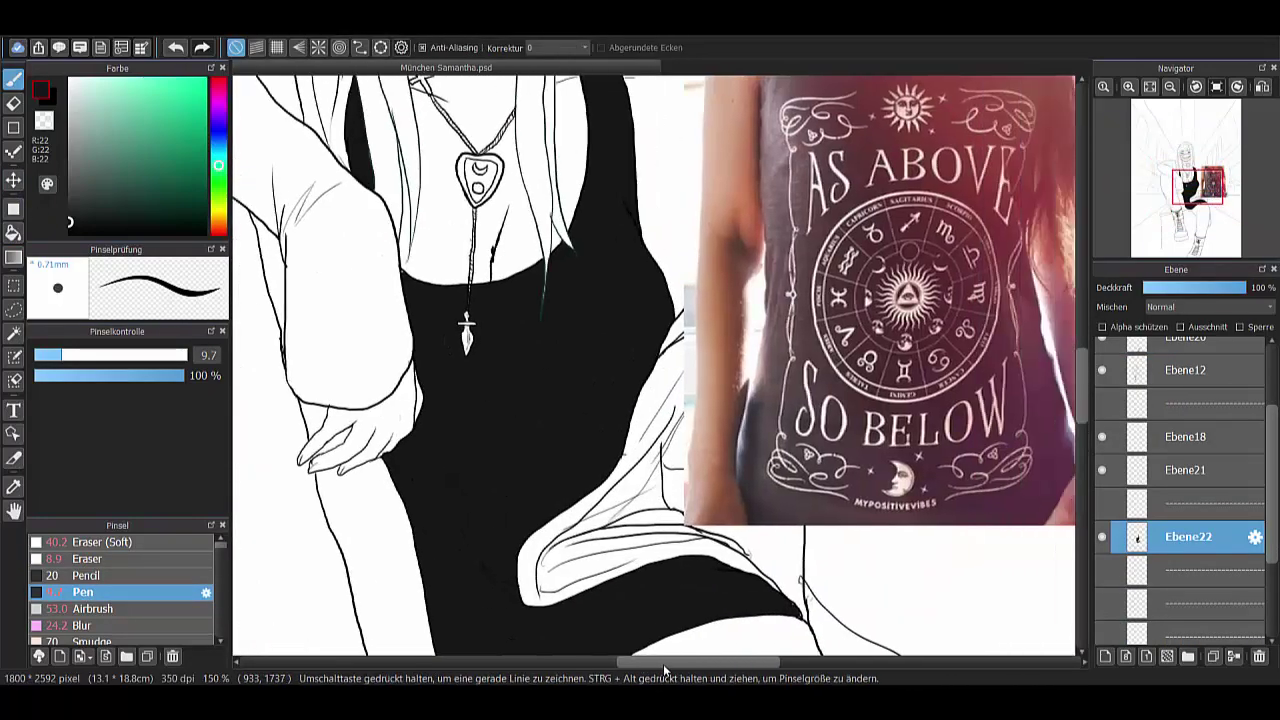
- Draw the shirt print's sun emblem and curled corner ornaments in light grey (RGB 221, 221, 221) on new layer Ebene23
key(ctrl+shift+n)
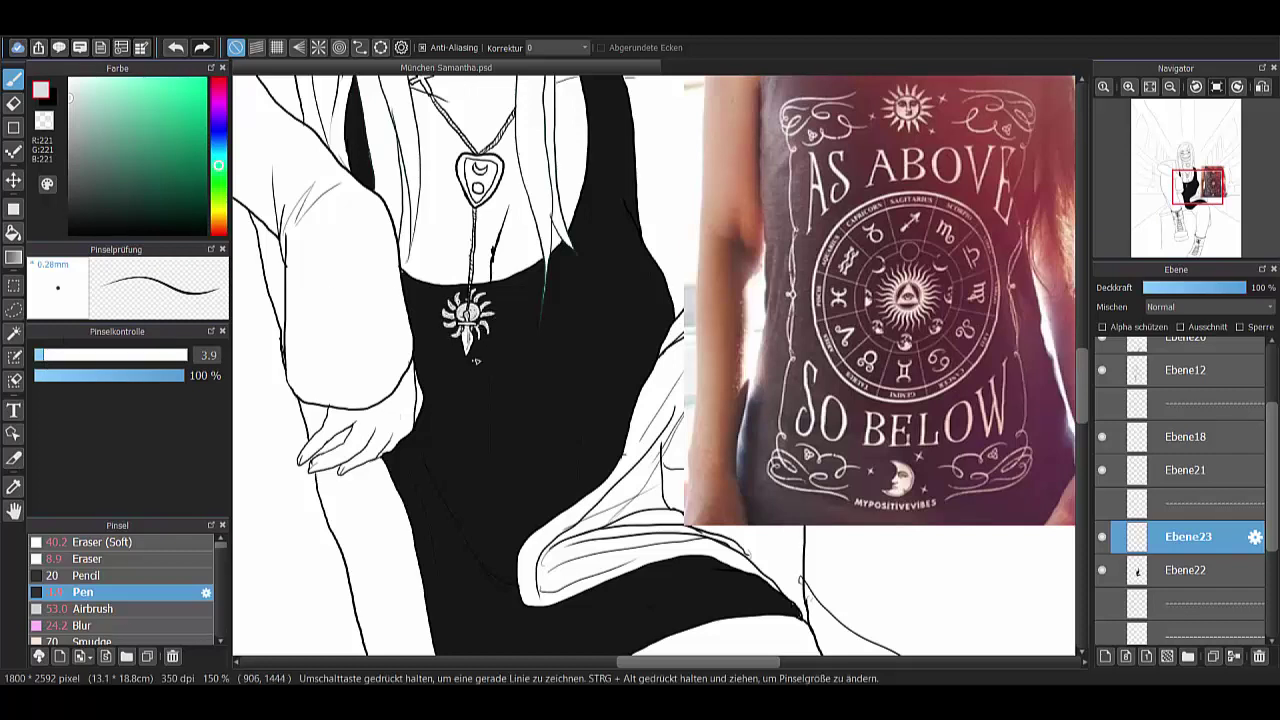
drag(624, 340, 634, 385)
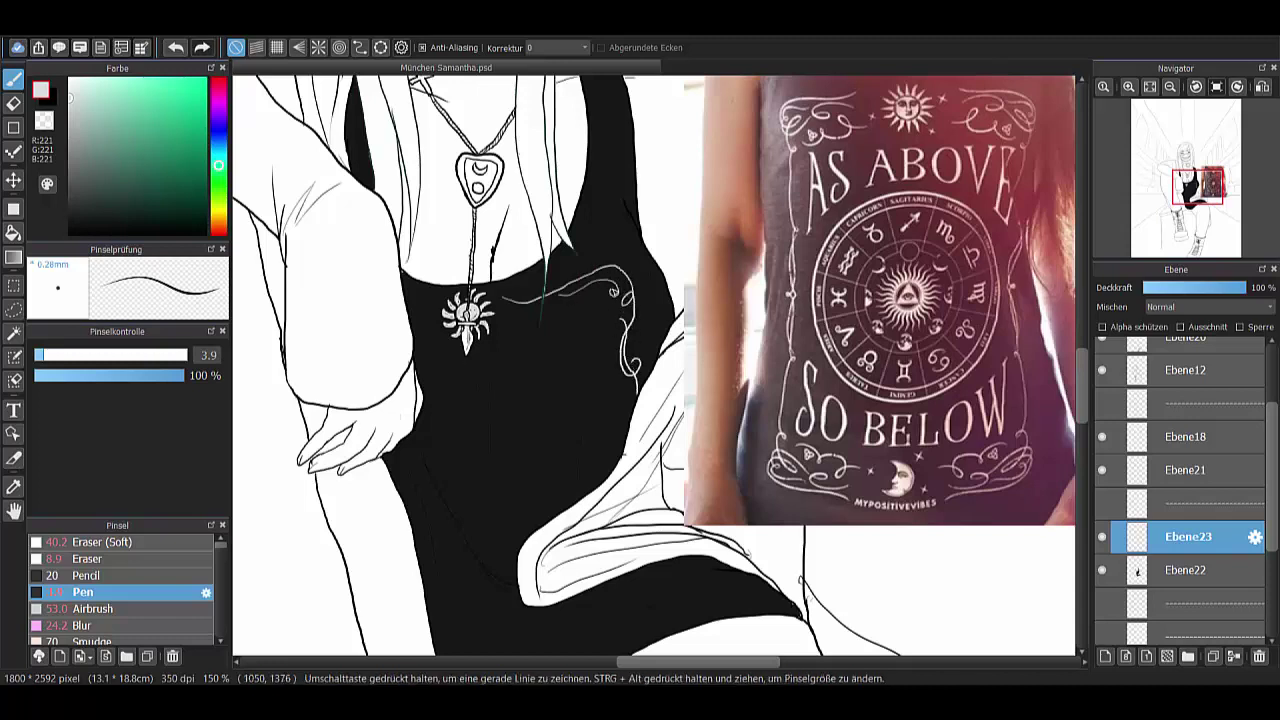
drag(688, 560, 643, 626)
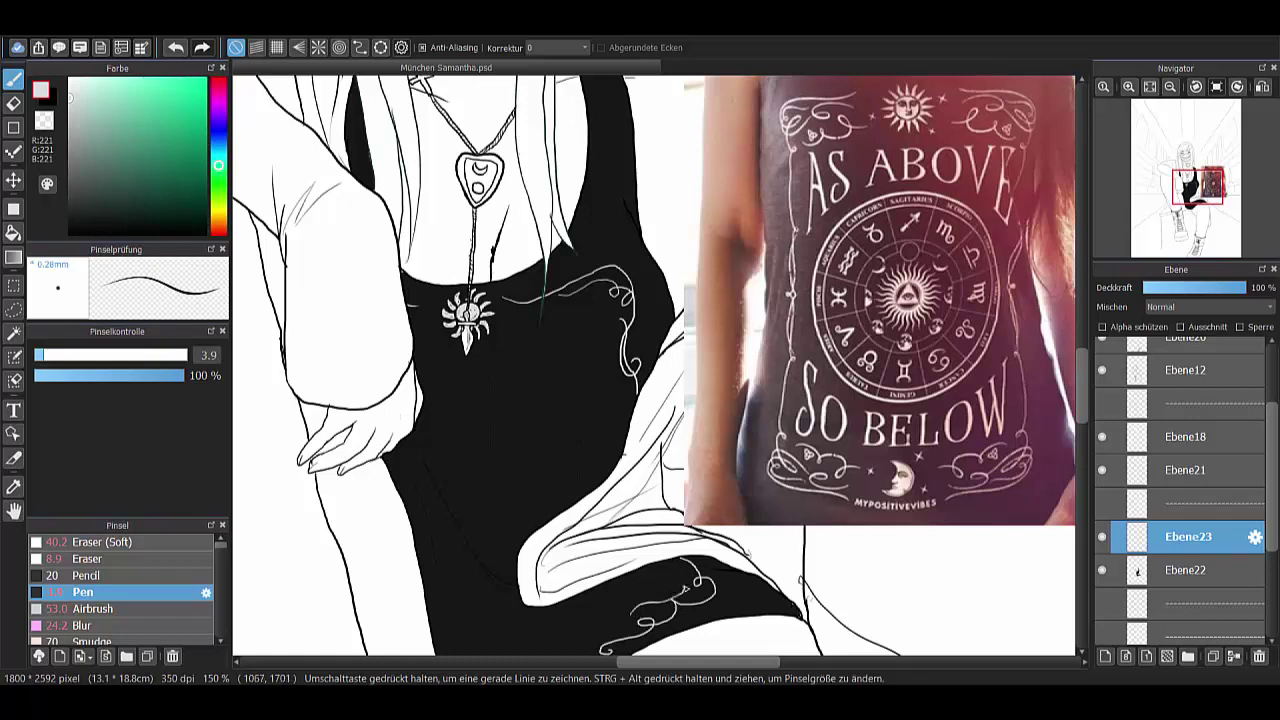
- Letter "AS ABOVE" across the chest and "SO BELOW" along the lower curve of the tank top
scroll(1080, 408, down, 2)
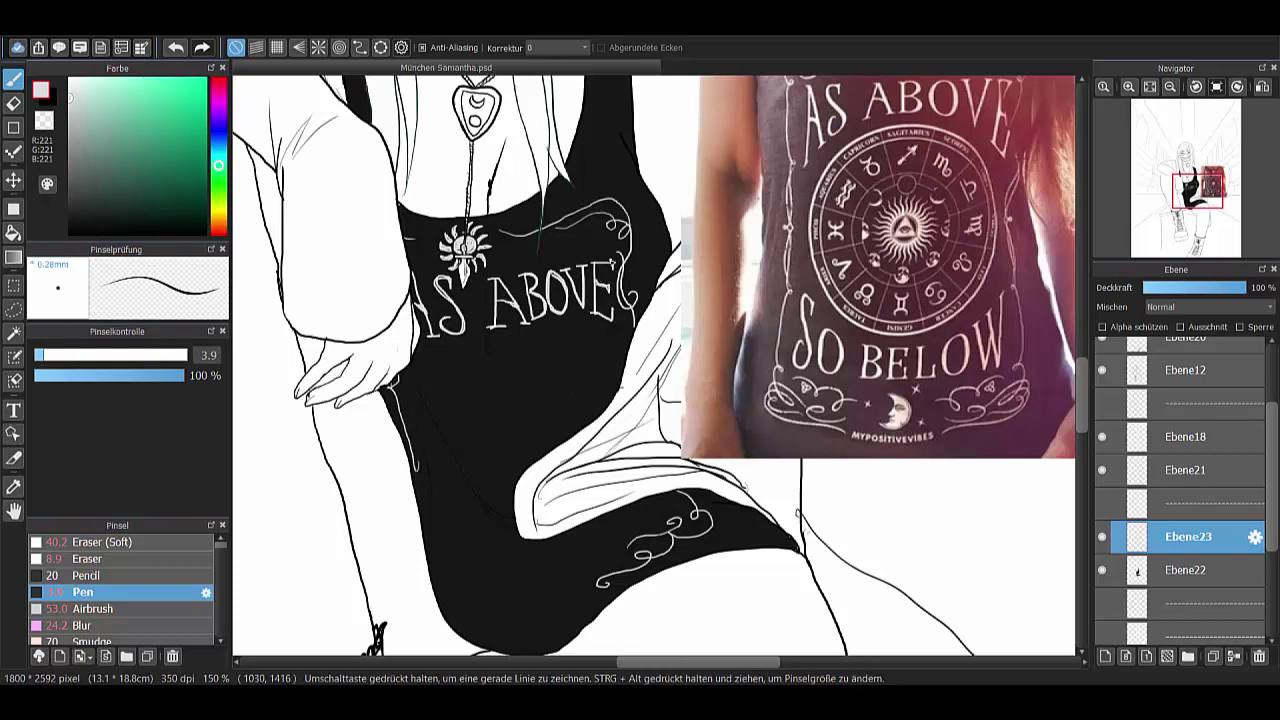
key(ctrl+z)
drag(406, 404, 398, 395)
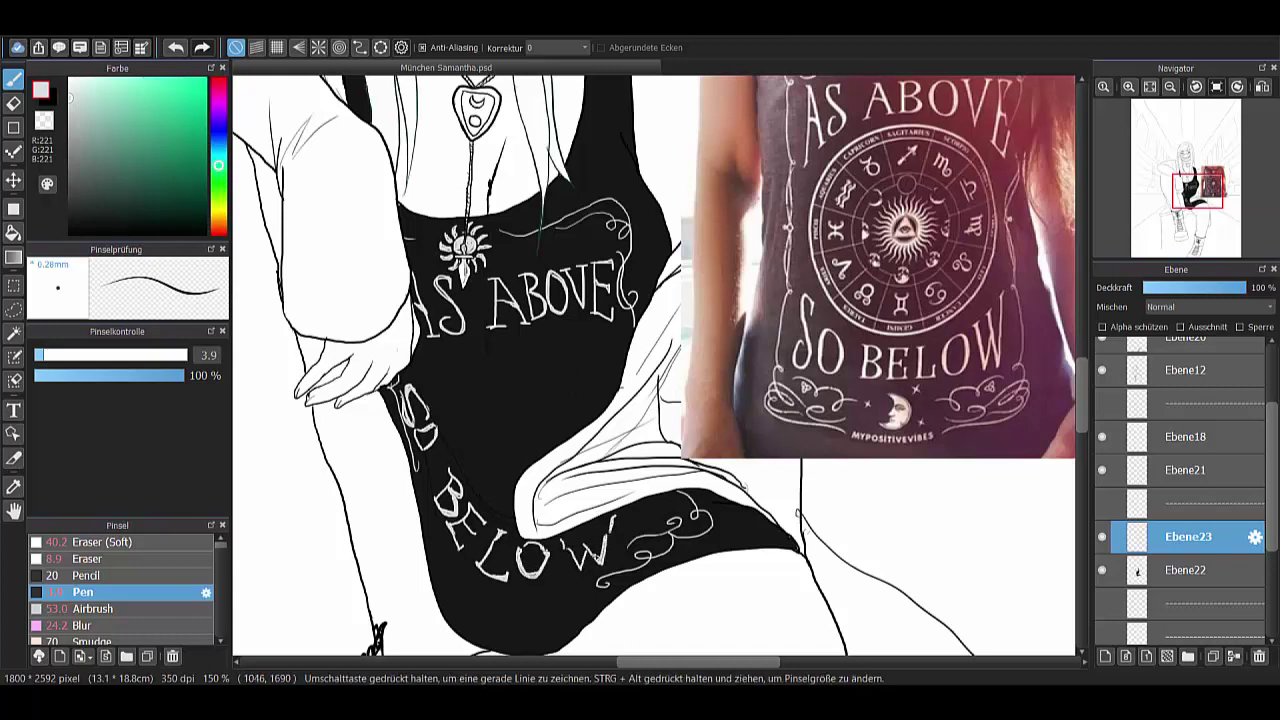
- Draw the visible part of the reference's zodiac wheel between the two shirt lettering lines on new layer Ebene24
scroll(400, 392, up, 2)
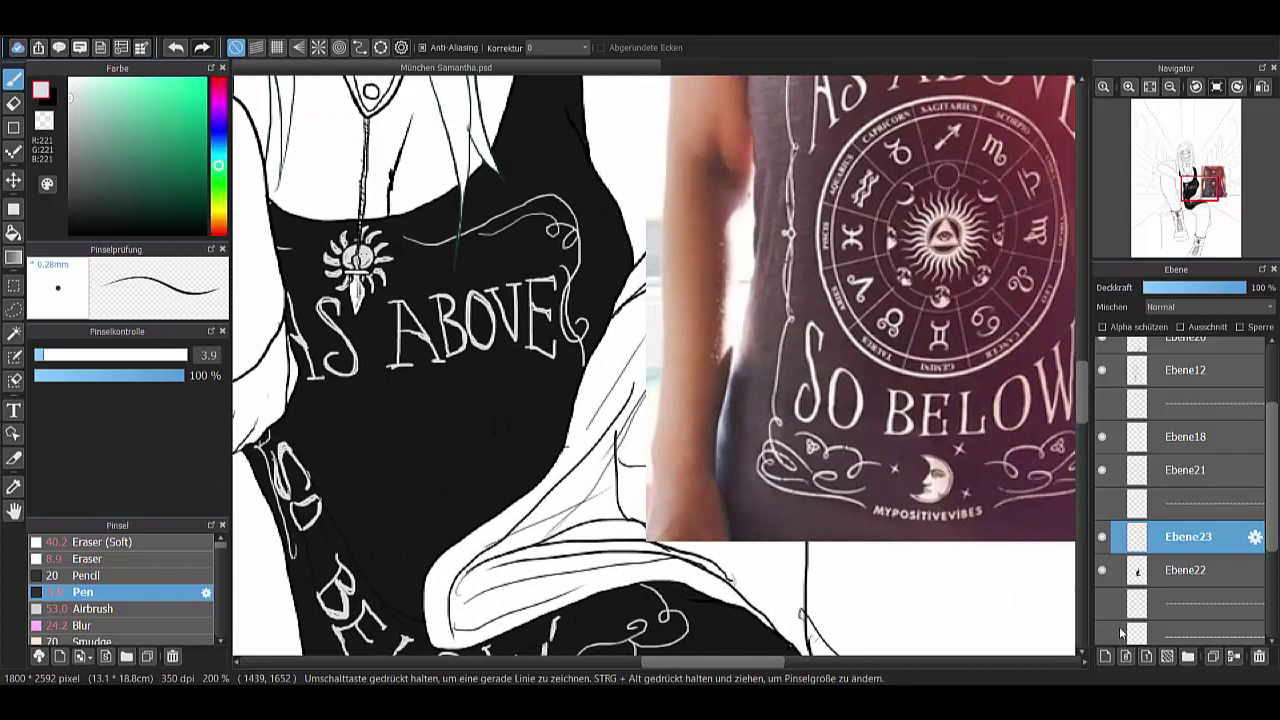
key(ctrl+shift+n)
drag(378, 390, 505, 505)
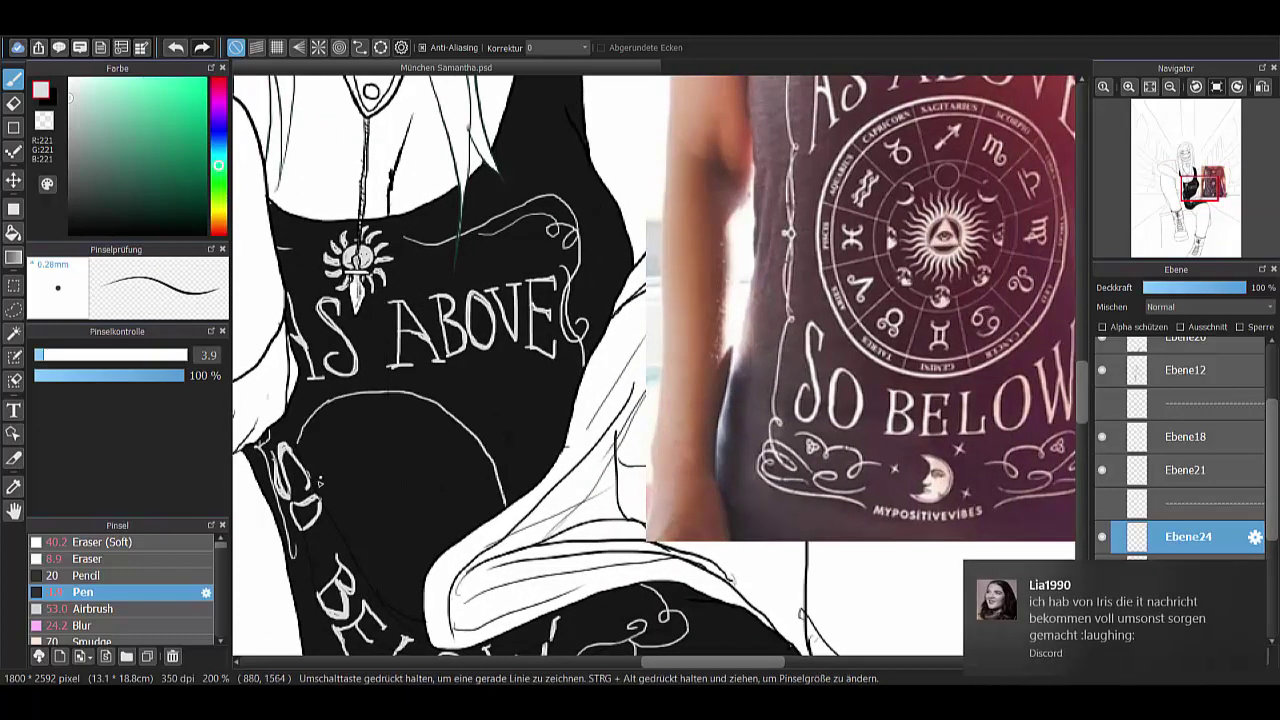
drag(292, 446, 467, 410)
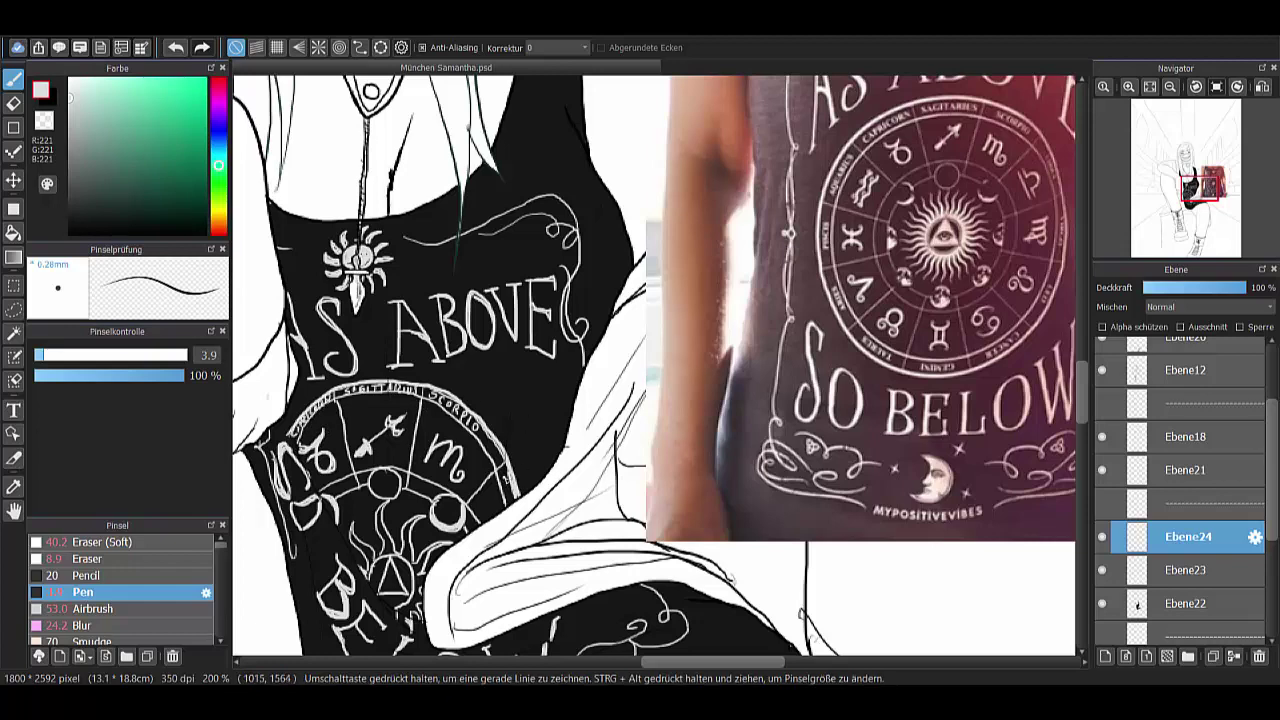
scroll(445, 403, down, 2)
key(ctrl+z)
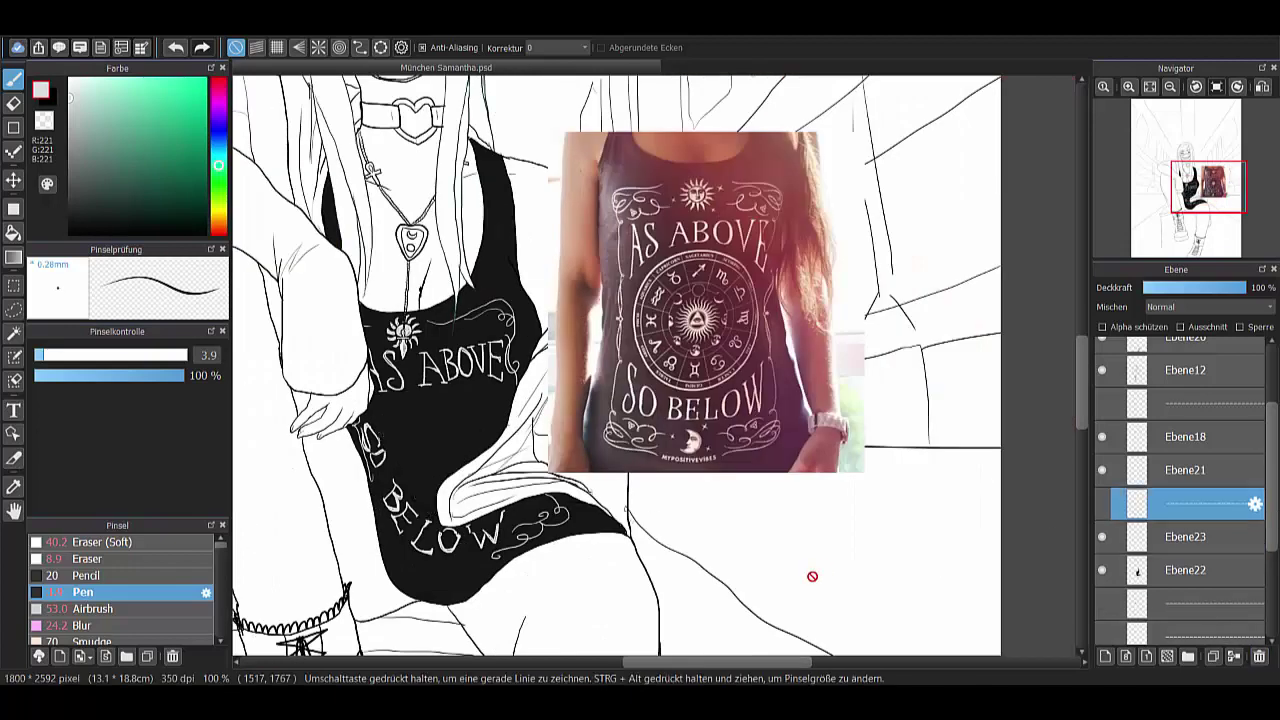
key(ctrl+y)
key(ctrl+y)
- Fill the zodiac wheel's central sun rays and eye triangle with light grey
scroll(430, 480, up, 5)
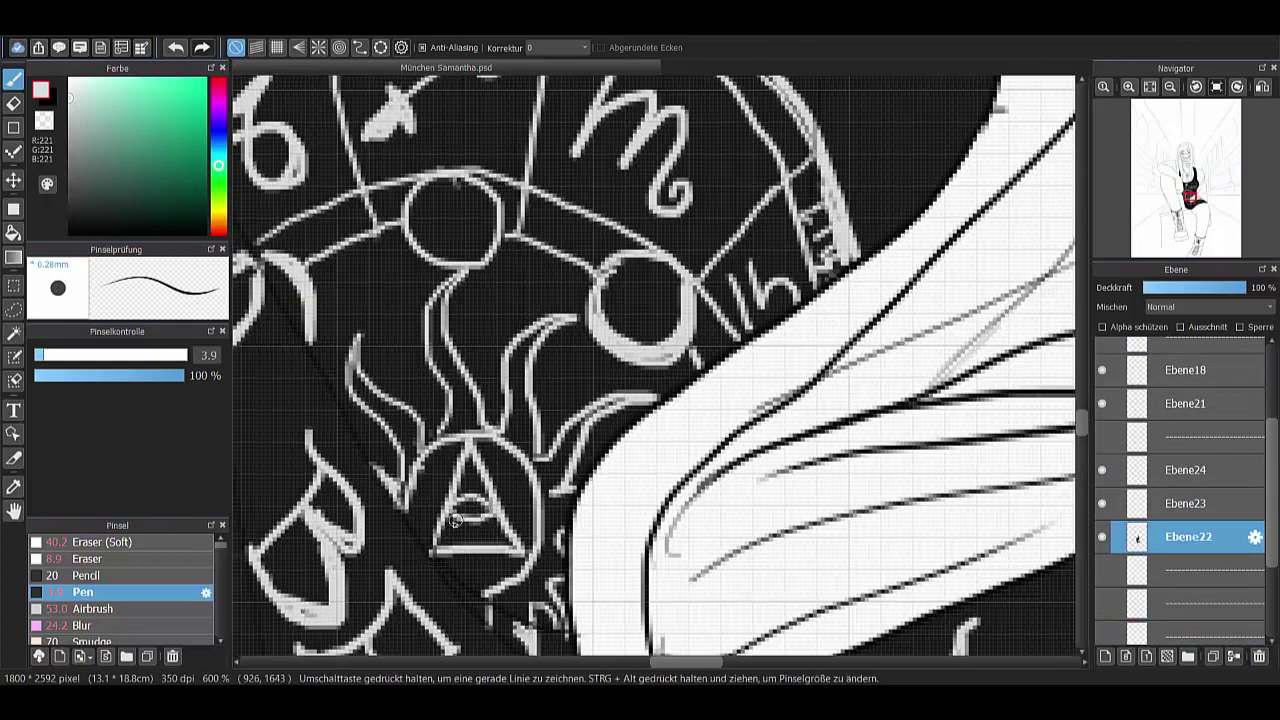
drag(453, 520, 508, 544)
mouse_move(442, 282)
mouse_down()
mouse_move(440, 448)
mouse_move(535, 325)
mouse_move(507, 393)
mouse_move(578, 420)
mouse_move(528, 625)
mouse_move(525, 595)
mouse_up()
mouse_move(355, 365)
mouse_down()
mouse_move(365, 400)
mouse_move(410, 424)
mouse_up()
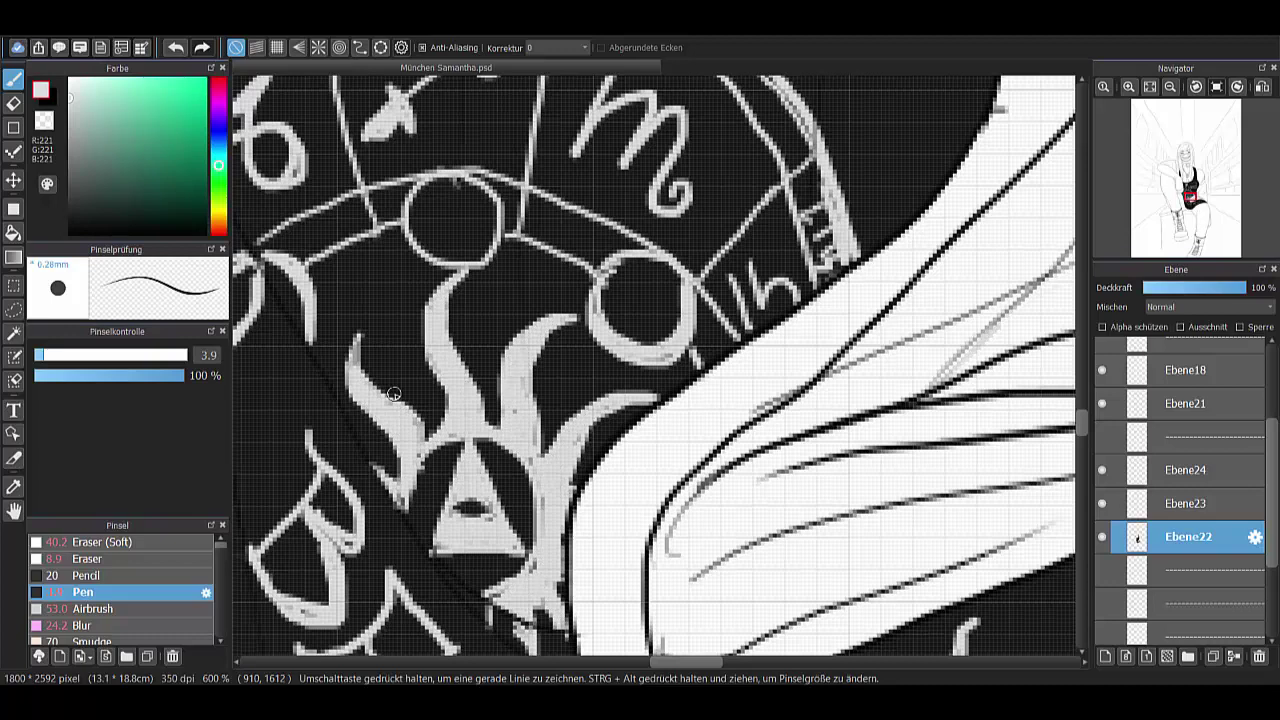
- Fill the face mask around the toothed grin with near-black (RGB 20, 20, 20) on layer Ebene25
key(ctrl+0)
click(1170, 603)
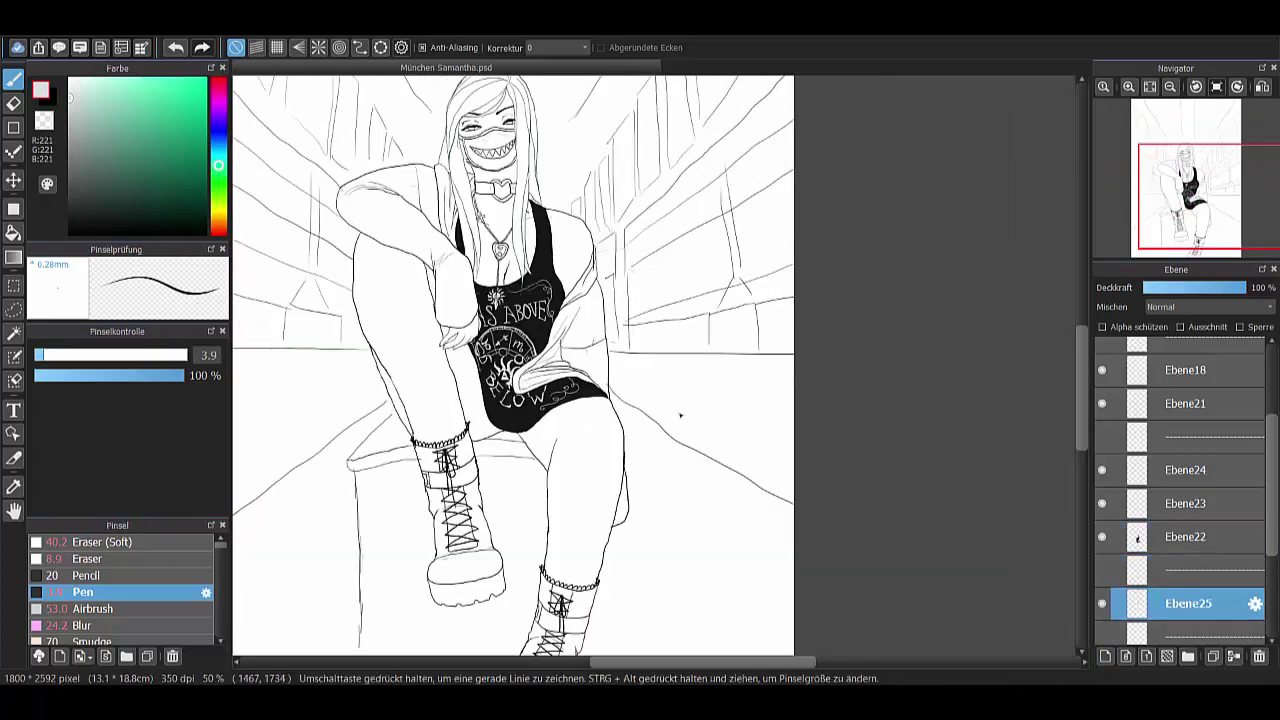
scroll(490, 140, up, 6)
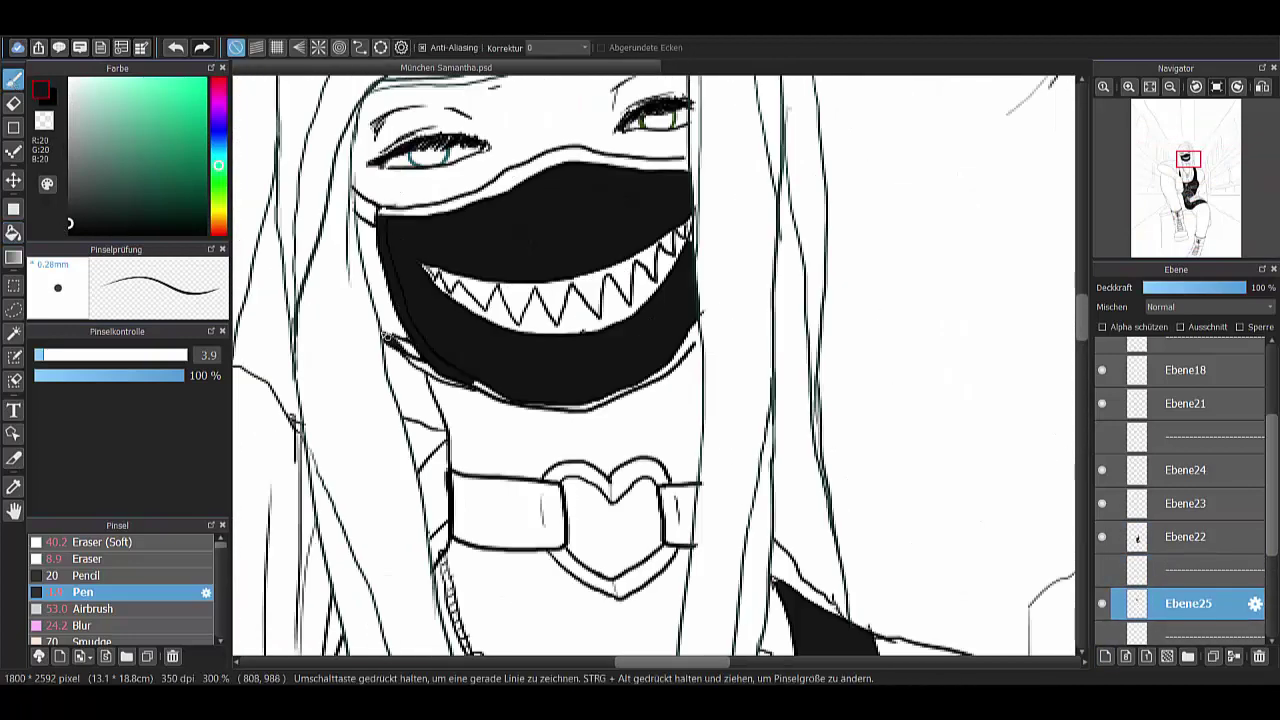
mouse_move(472, 383)
mouse_down()
mouse_move(551, 406)
mouse_move(677, 349)
mouse_move(566, 160)
mouse_move(389, 224)
mouse_up()
key(ctrl+0)
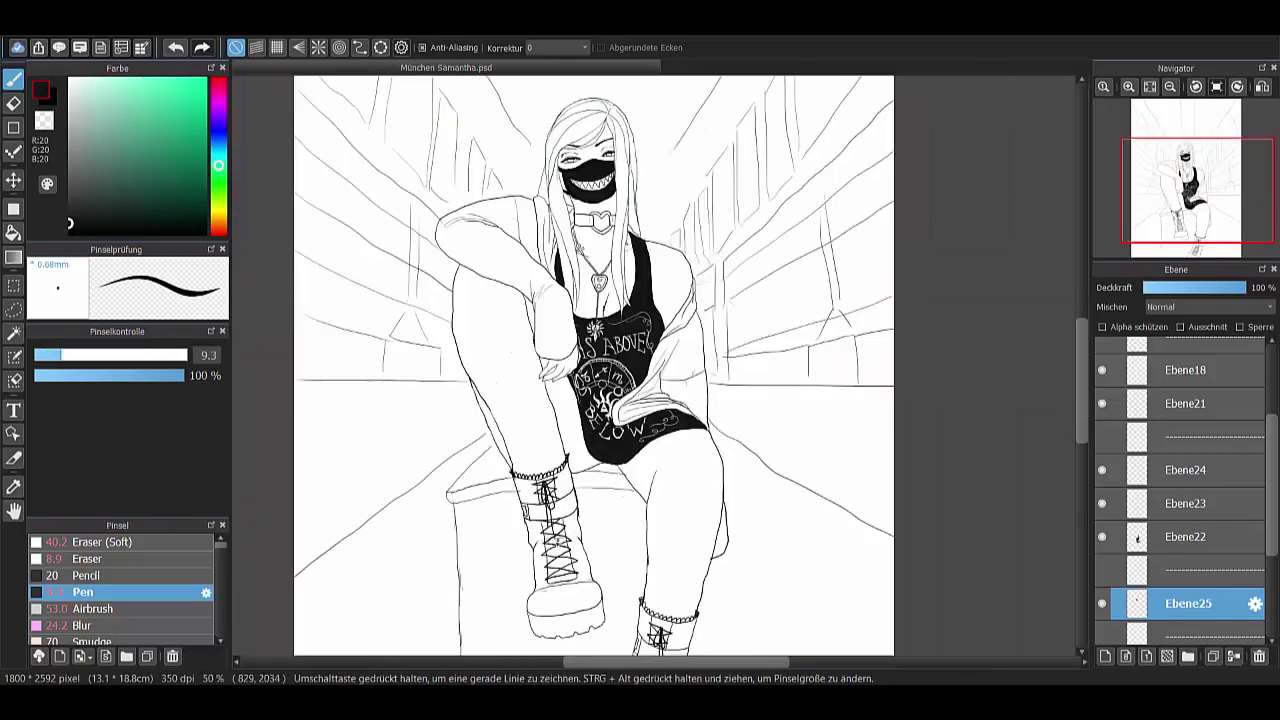
- Fill the open jacket with near-black (RGB 17, 17, 17) on new layer Ebene26 and paint over the gaps along its edges
key(ctrl+shift+n)
key(g)
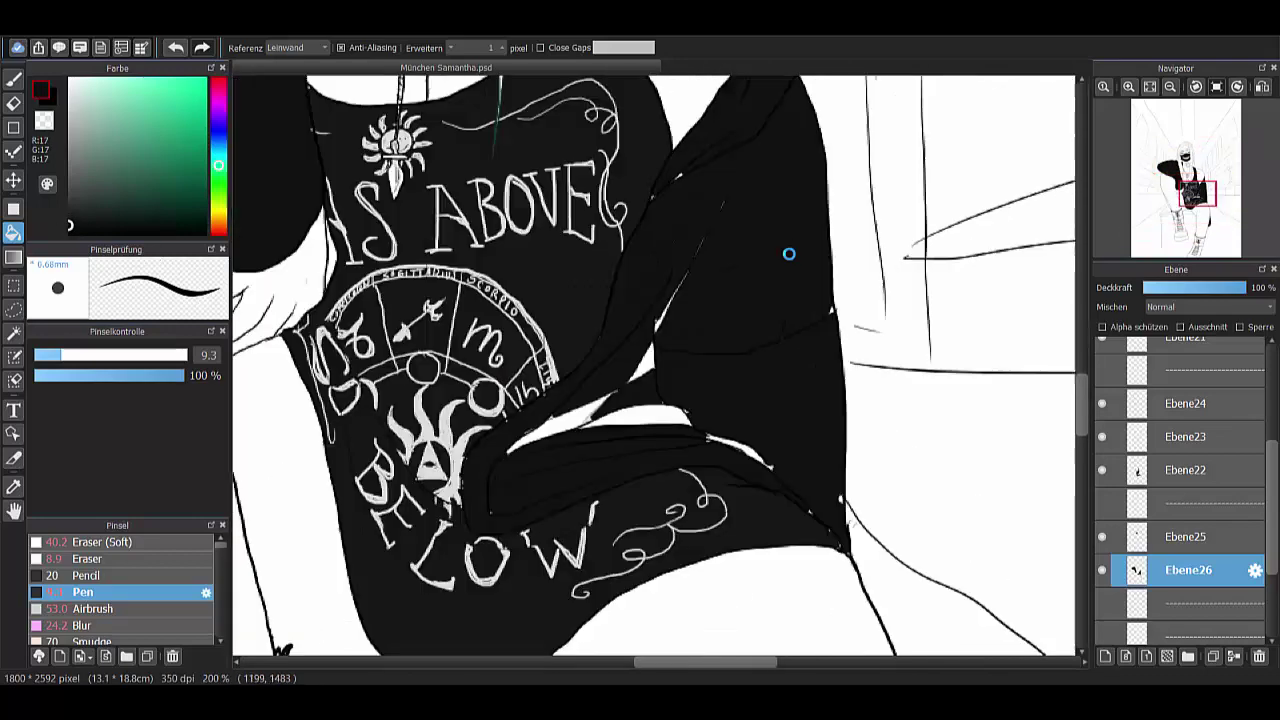
key(b)
mouse_move(677, 282)
mouse_down()
mouse_move(631, 334)
mouse_move(613, 406)
mouse_move(528, 417)
mouse_up()
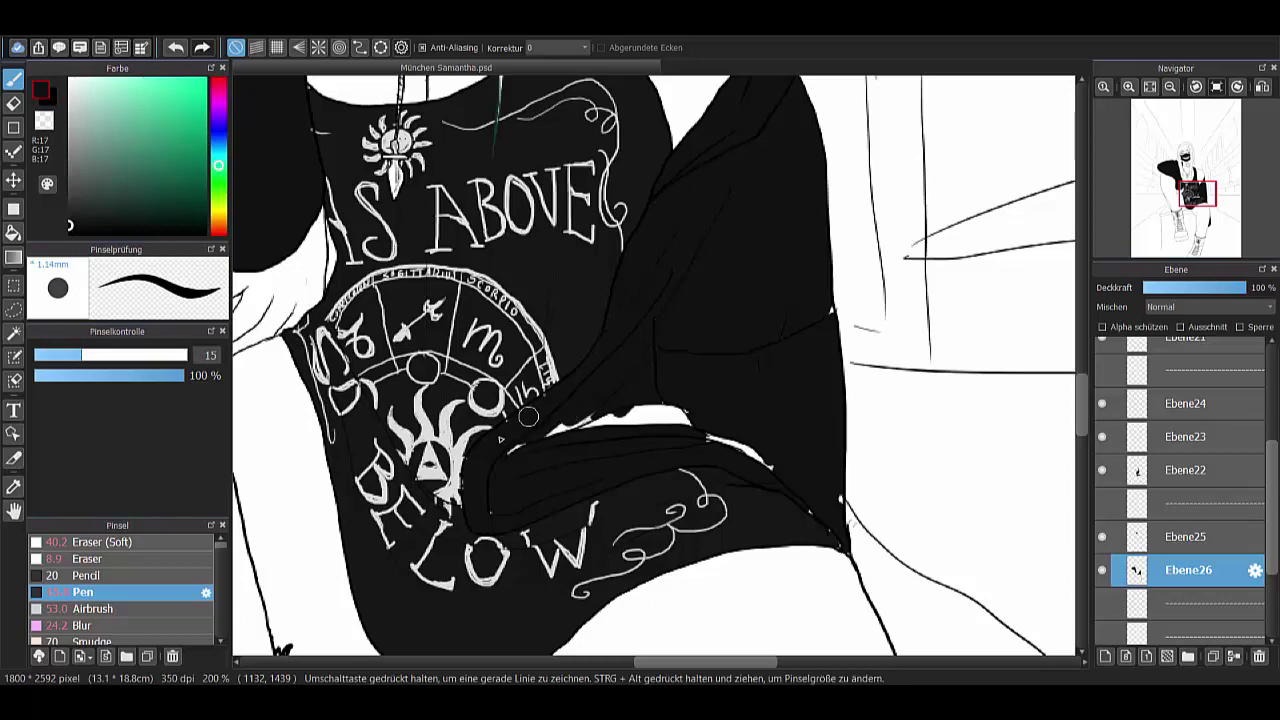
drag(658, 391, 840, 541)
scroll(1033, 404, up, 5)
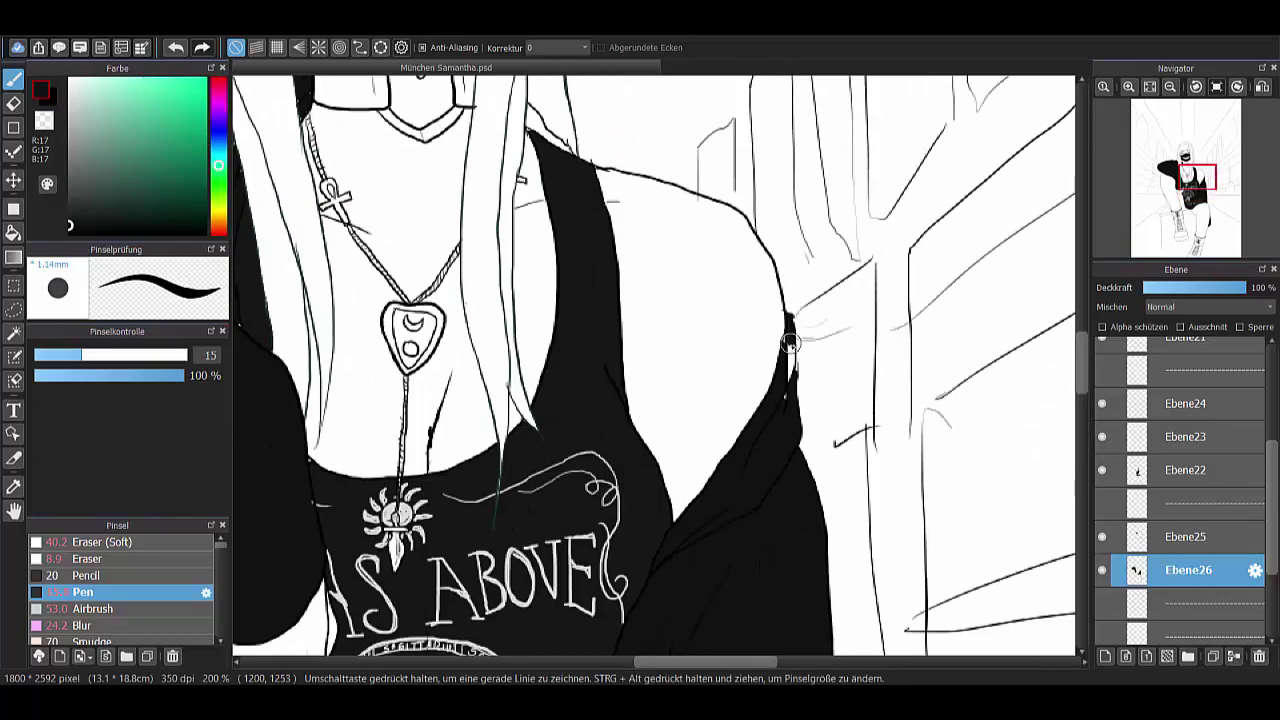
scroll(814, 363, down, 1)
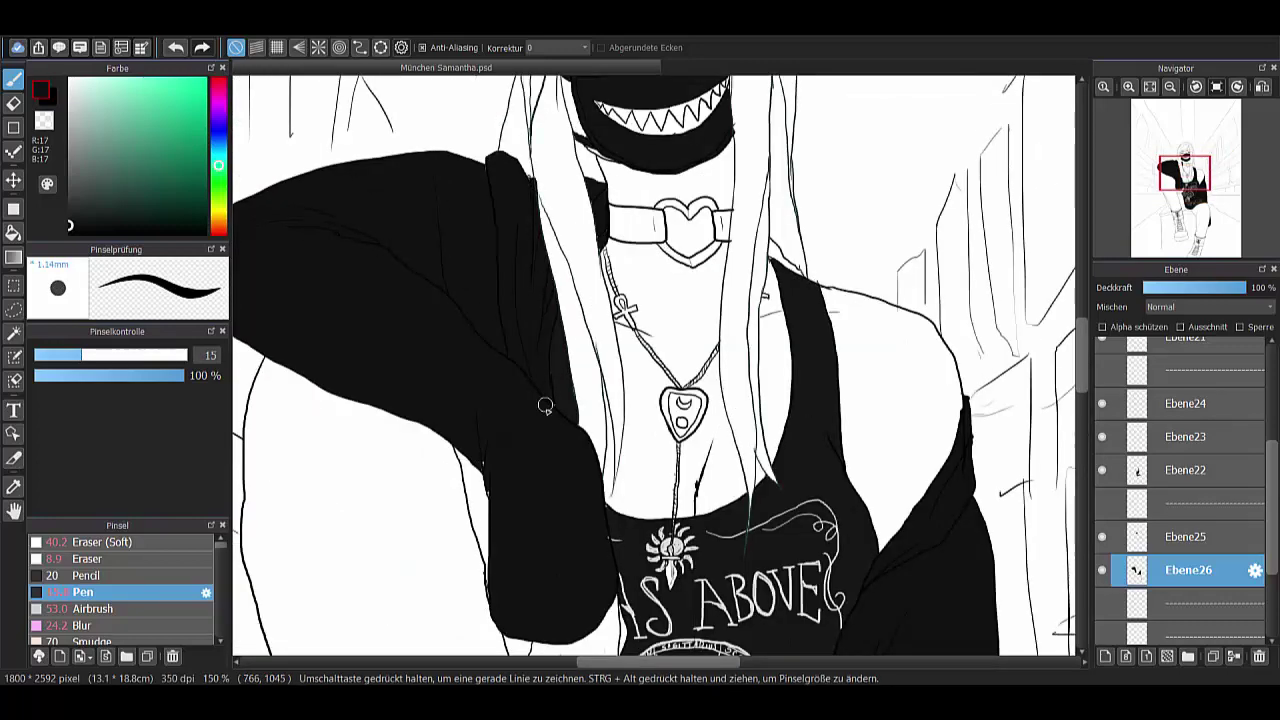
scroll(484, 449, down, 2)
- Fill the choker band on both sides of the heart ring with near-black on new layer Ebene27
key(ctrl+shift+n)
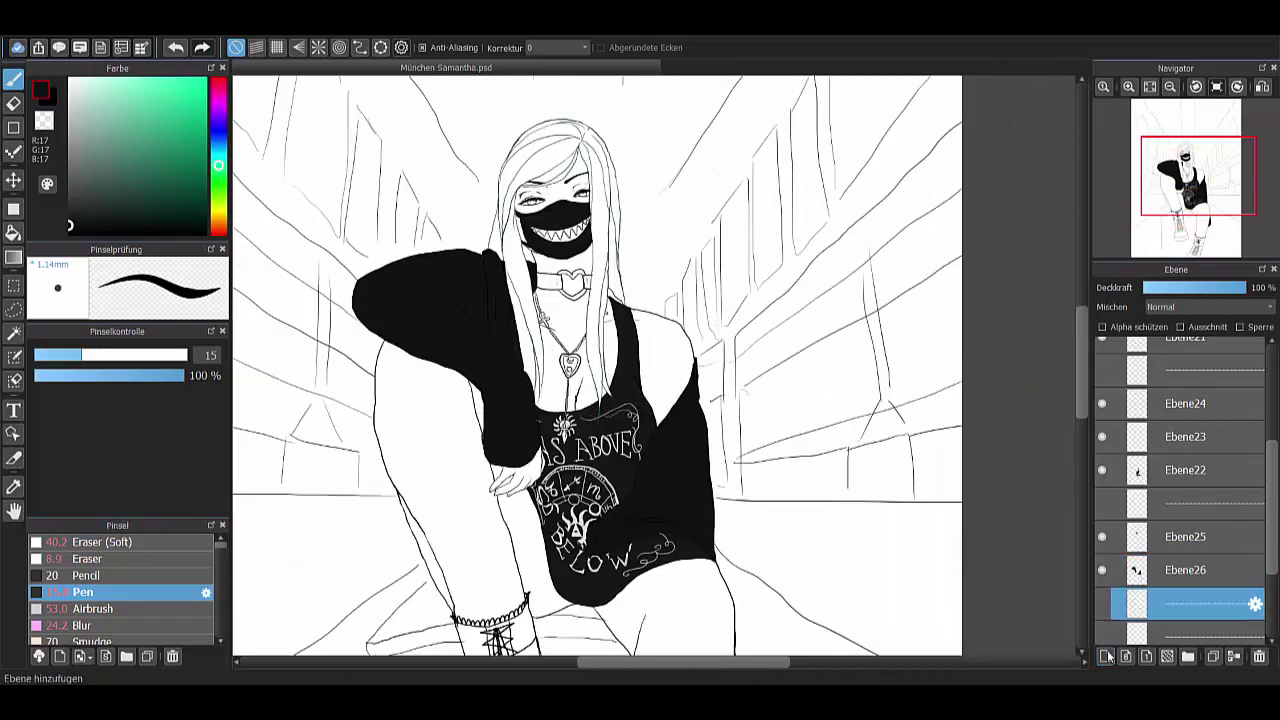
scroll(571, 290, up, 3)
key(g)
click(505, 298)
click(625, 302)
scroll(571, 300, down, 3)
- Fill the boot at the canvas's lower edge with near-black on new layer Ebene28, painting over the lacing and leftover gaps
key(ctrl+shift+n)
scroll(571, 450, down, 2)
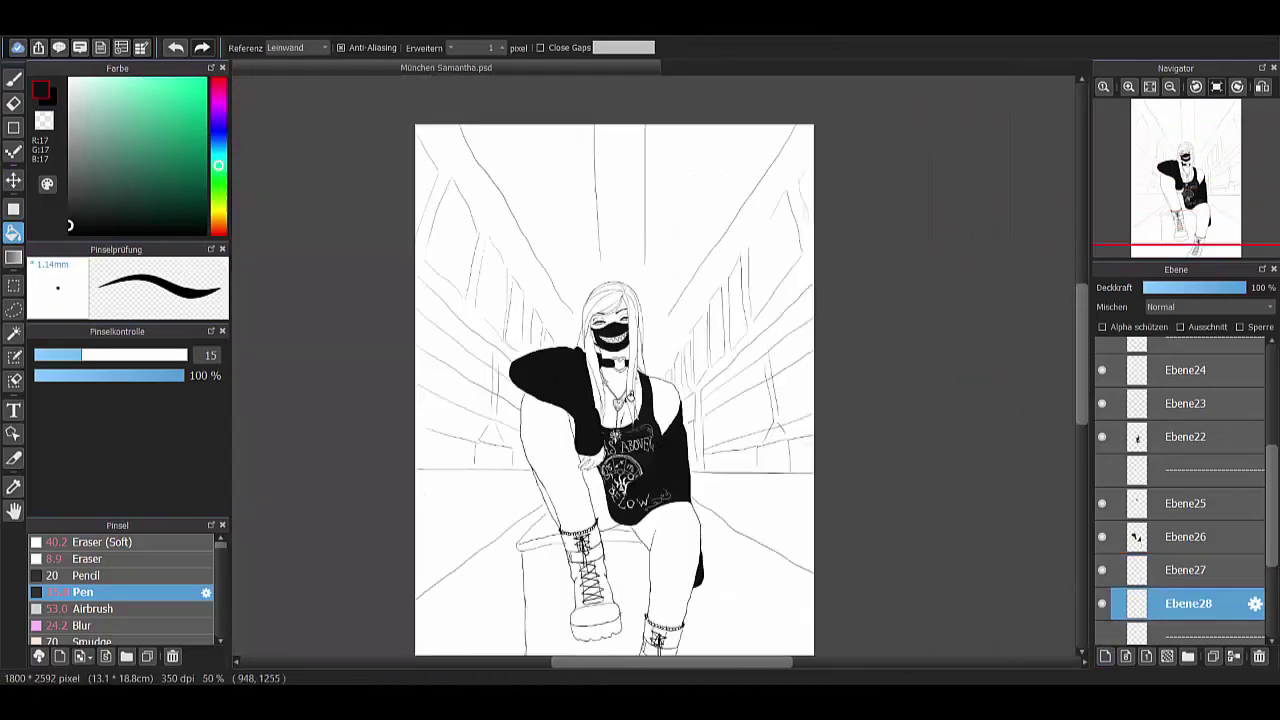
scroll(728, 319, up, 5)
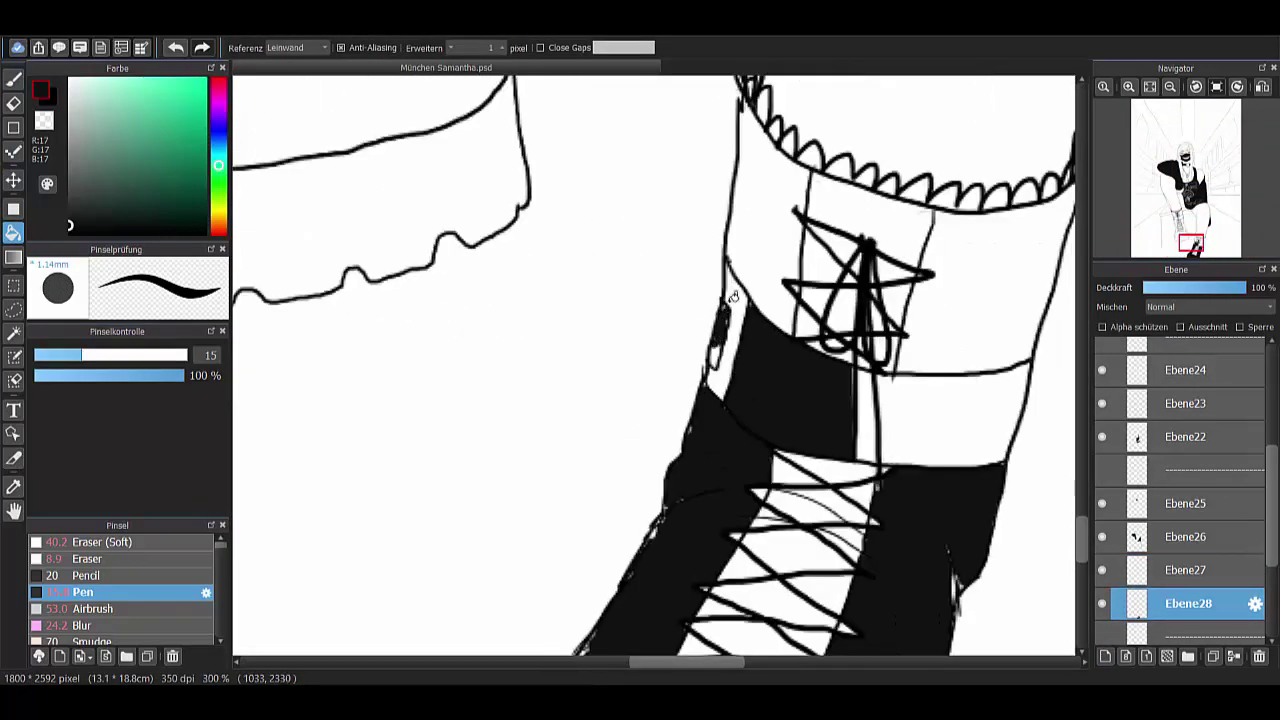
key(b)
drag(733, 298, 716, 352)
mouse_move(686, 472)
mouse_down()
mouse_move(813, 461)
mouse_move(751, 131)
mouse_move(737, 238)
mouse_move(752, 295)
mouse_move(801, 180)
mouse_move(789, 184)
mouse_move(1005, 220)
mouse_move(1044, 266)
mouse_move(949, 582)
mouse_move(859, 488)
mouse_move(813, 204)
mouse_move(880, 241)
mouse_move(1041, 238)
mouse_move(964, 497)
mouse_move(928, 365)
mouse_move(859, 286)
mouse_move(732, 333)
mouse_move(732, 127)
mouse_move(552, 293)
mouse_move(500, 260)
mouse_up()
scroll(870, 270, down, 1)
scroll(893, 258, up, 1)
scroll(421, 372, down, 1)
drag(546, 371, 594, 354)
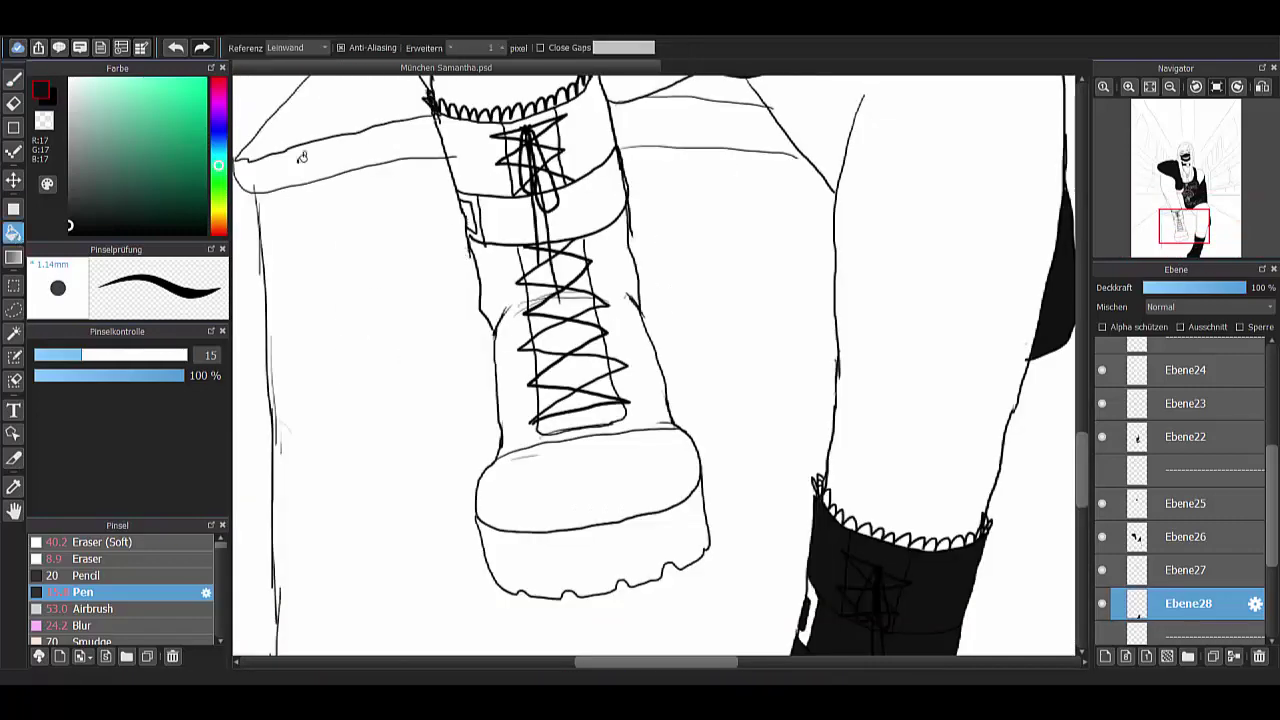
- Fill the raised leg's boot with near-black on Ebene28, including the sole, and paint over the white gaps between its laces
click(470, 160)
click(500, 225)
click(579, 208)
click(600, 470)
click(590, 555)
key(b)
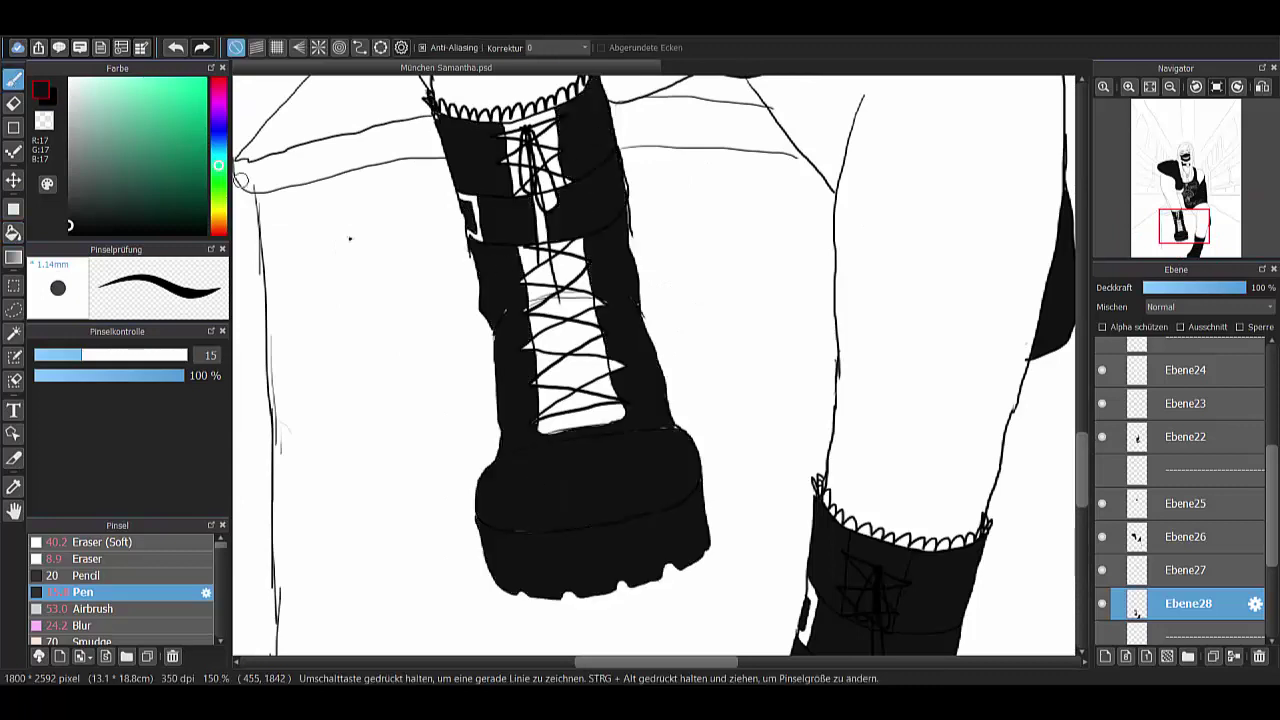
mouse_move(604, 331)
mouse_down()
mouse_move(517, 361)
mouse_move(508, 123)
mouse_move(528, 128)
mouse_move(517, 181)
mouse_move(623, 213)
mouse_up()
scroll(512, 379, up, 1)
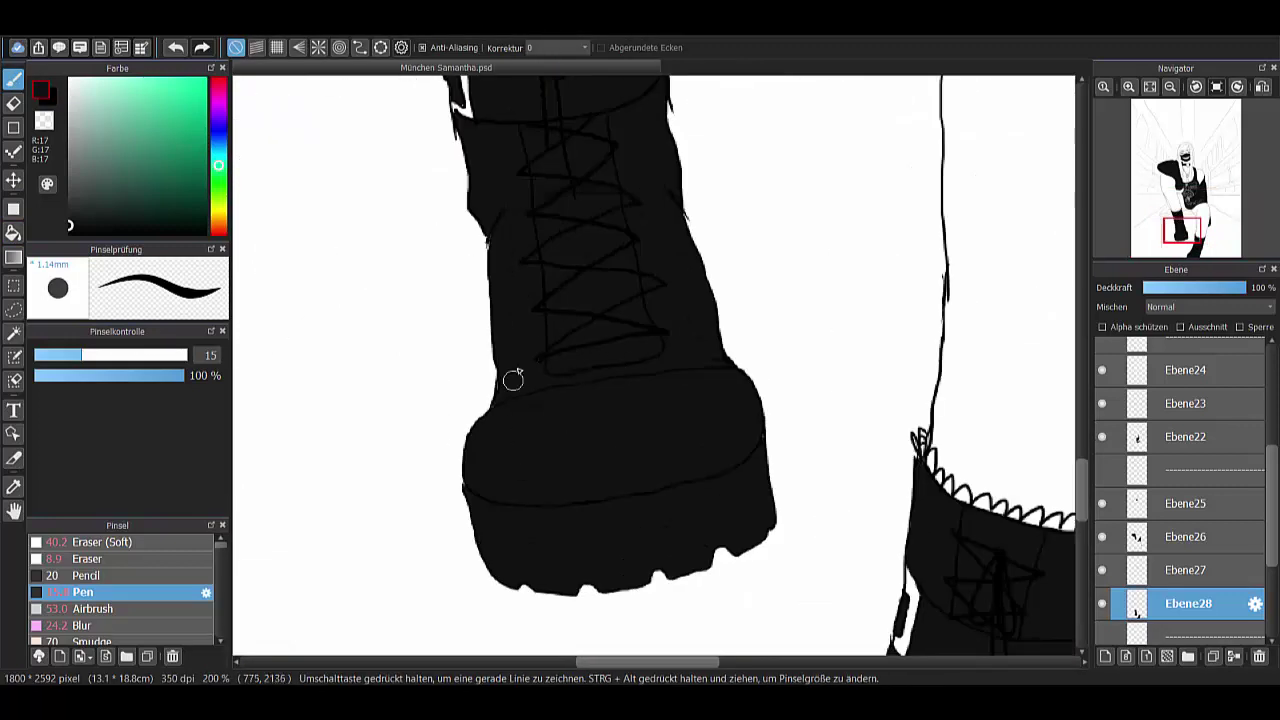
scroll(654, 365, down, 3)
- Fill all the hair strands with teal green (RGB 9, 102, 95) on layer Ebene30
scroll(654, 365, up, 1)
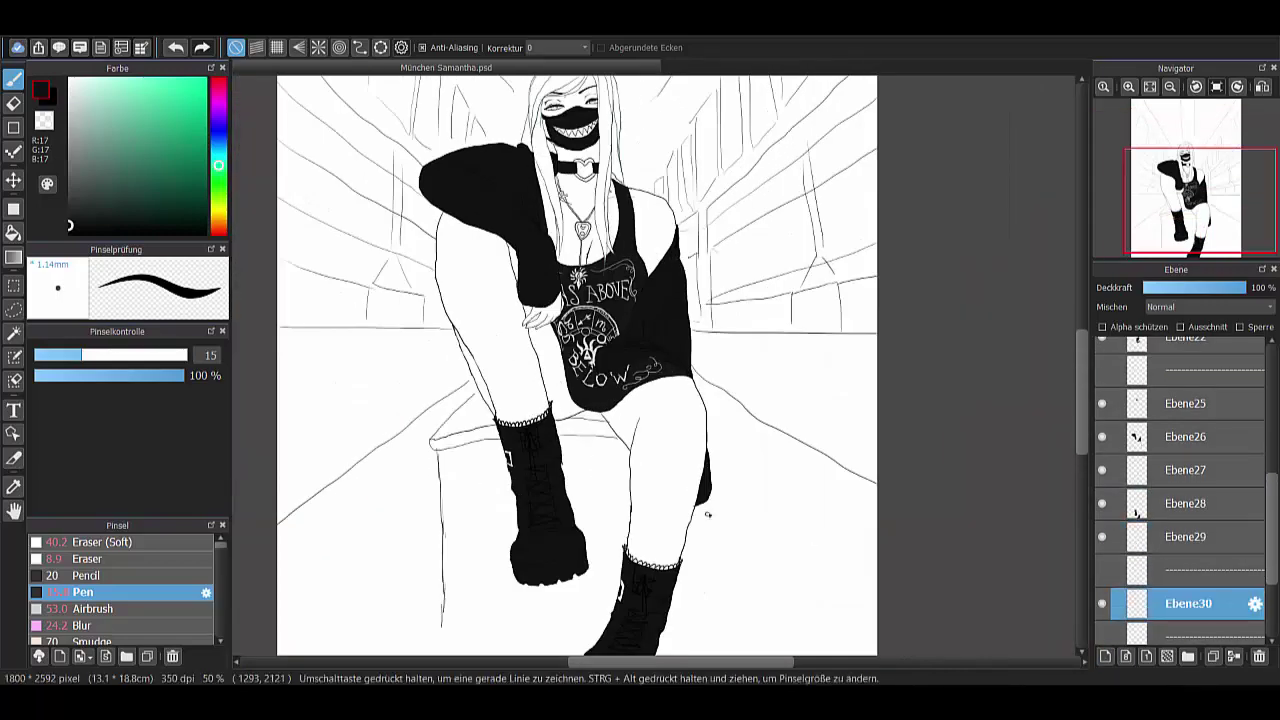
scroll(654, 365, up, 1)
scroll(613, 245, up, 2)
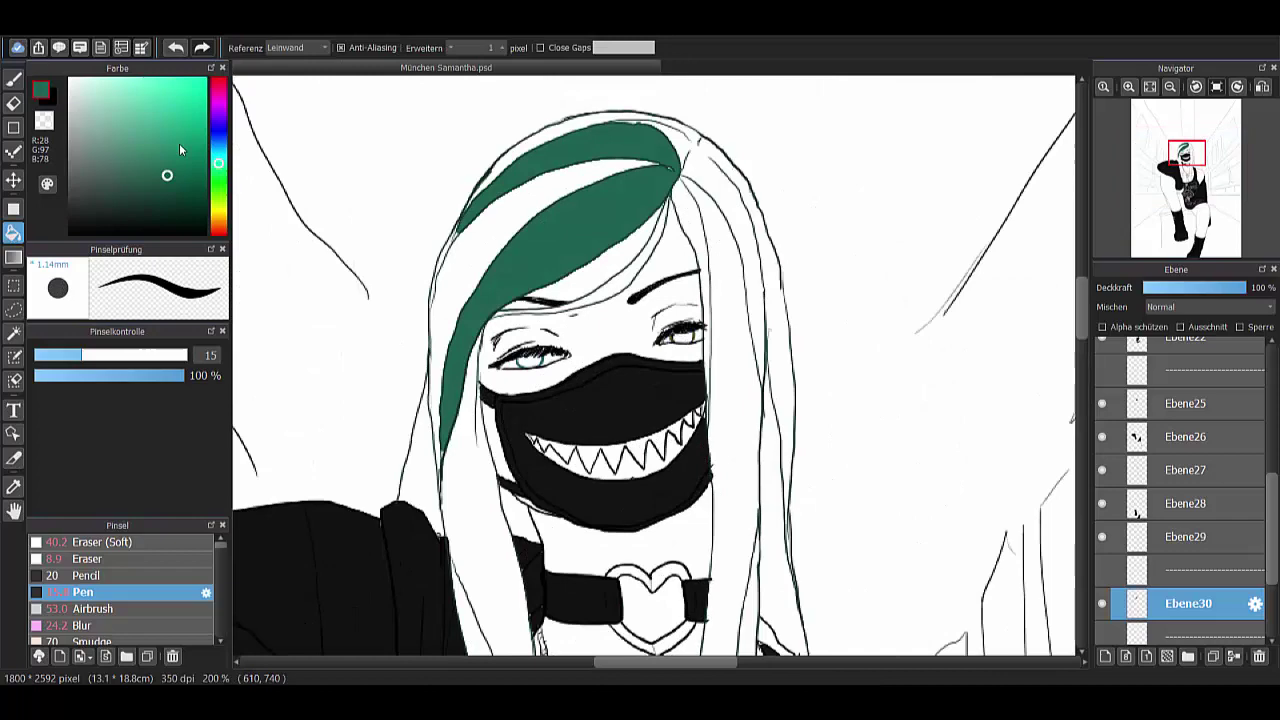
click(194, 172)
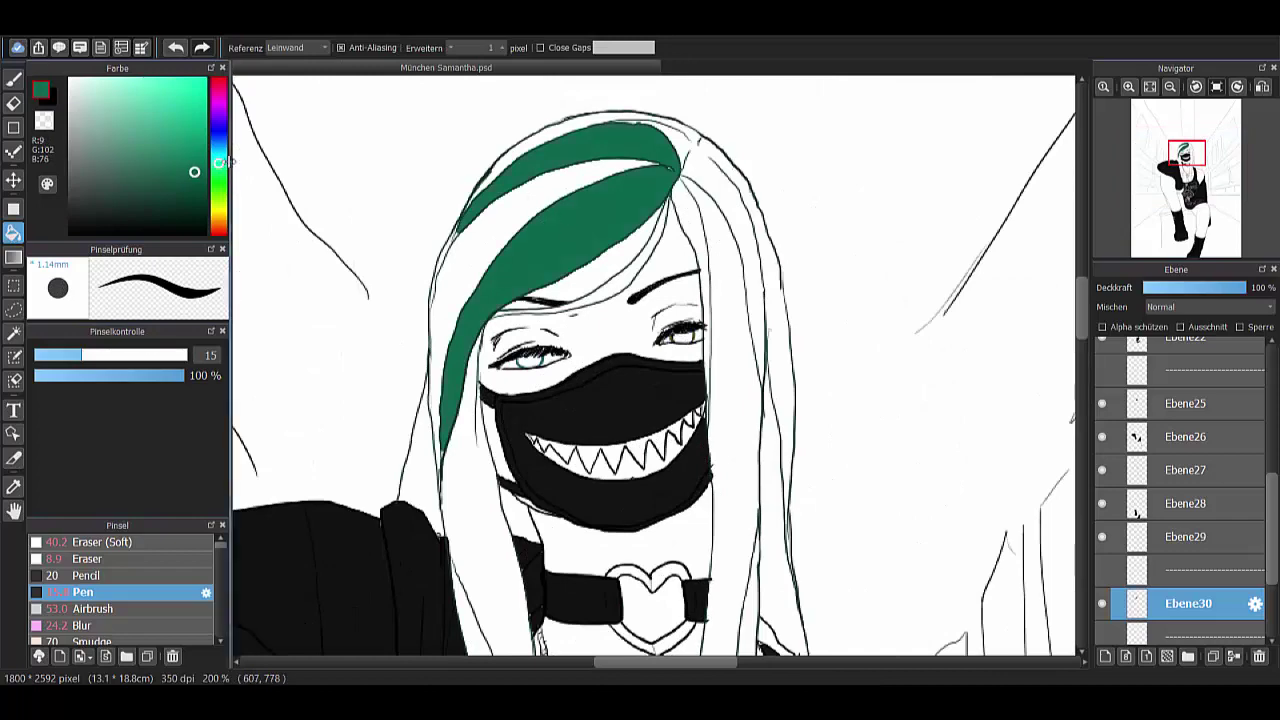
click(528, 186)
click(682, 144)
scroll(740, 410, down, 1)
click(712, 300)
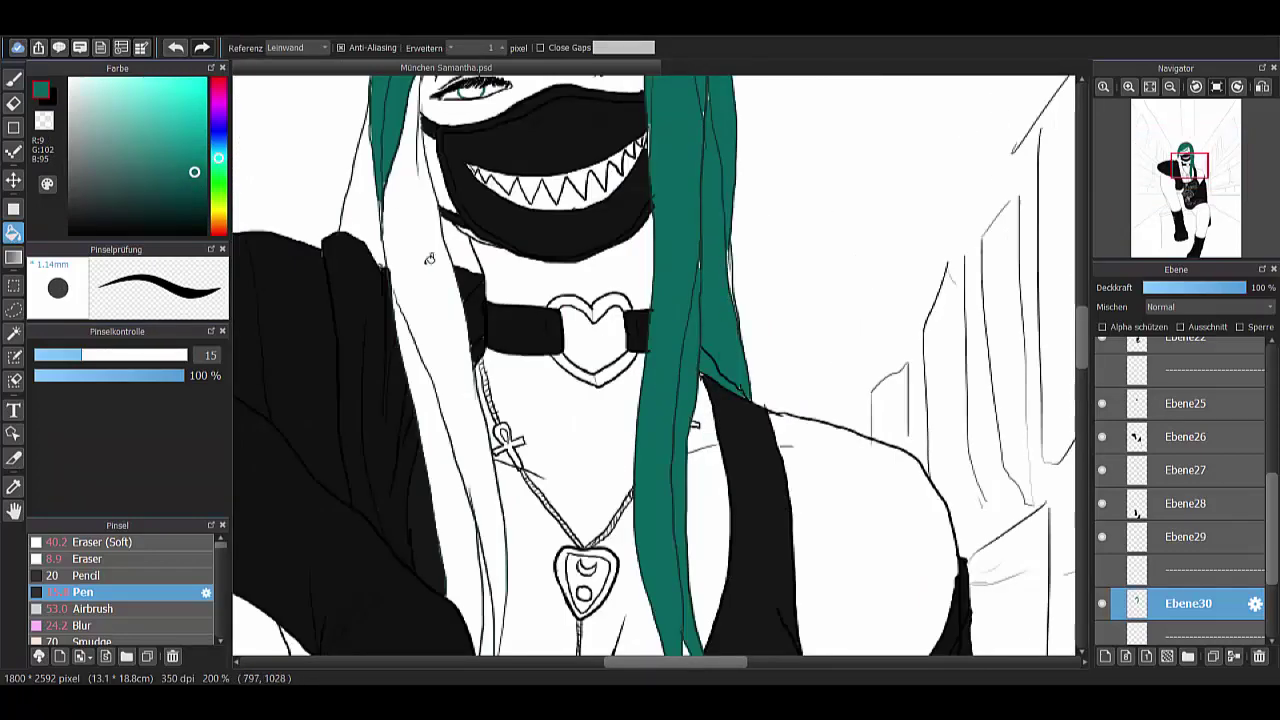
click(430, 250)
click(362, 190)
scroll(430, 300, down, 3)
- Paint over the white gaps along the hair's outline and between its strands in the same teal green
scroll(431, 357, up, 5)
key(b)
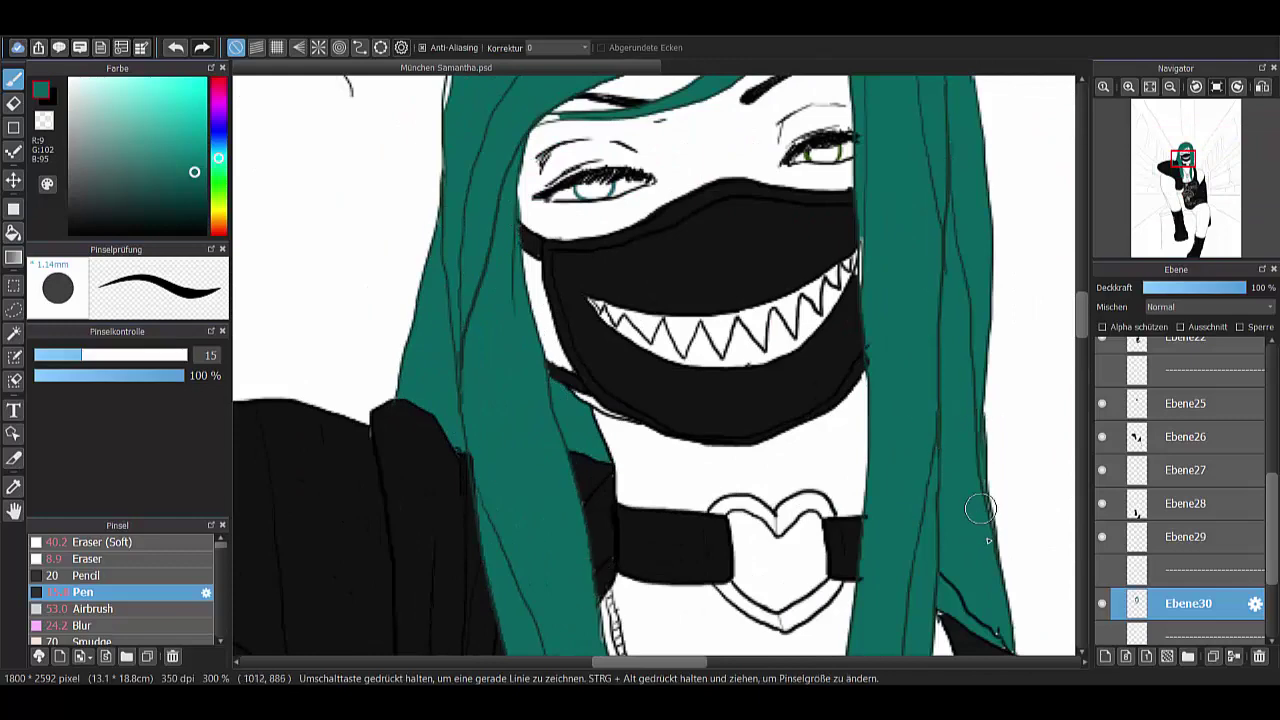
scroll(941, 583, down, 3)
scroll(714, 472, up, 3)
scroll(909, 548, down, 2)
scroll(886, 180, up, 4)
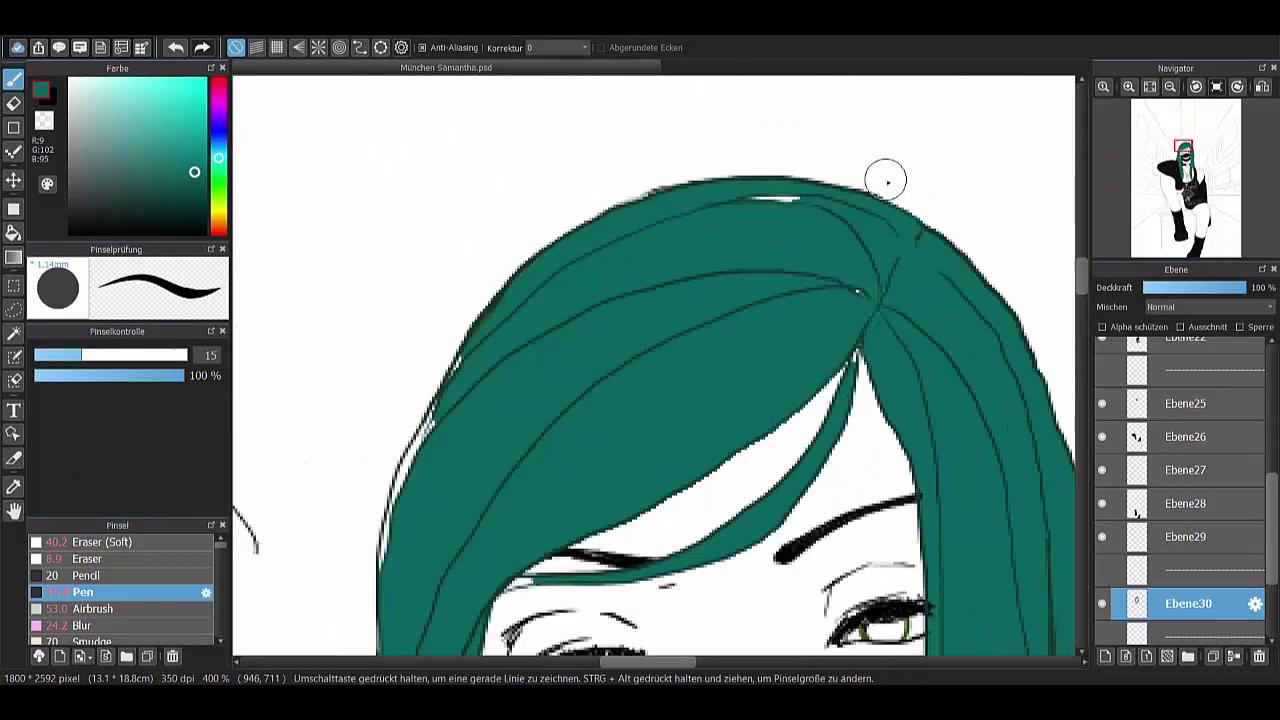
drag(492, 597, 432, 360)
scroll(785, 230, down, 2)
scroll(777, 251, up, 1)
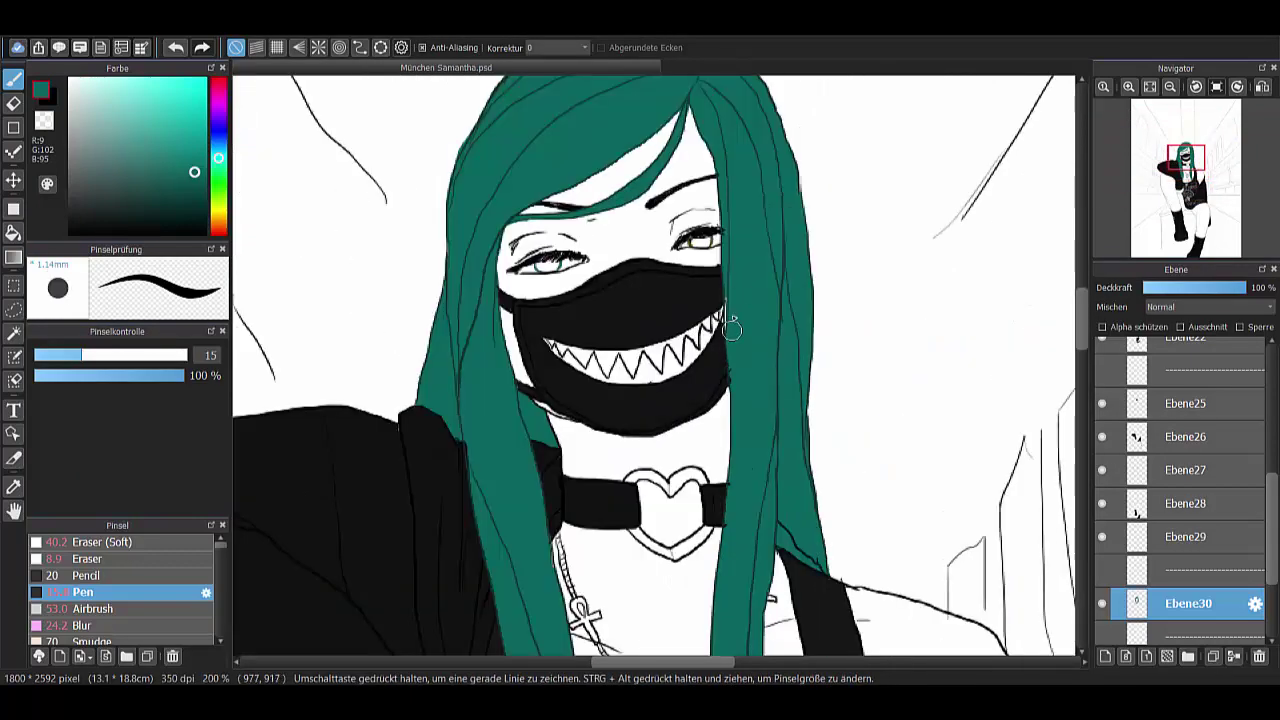
scroll(777, 251, down, 1)
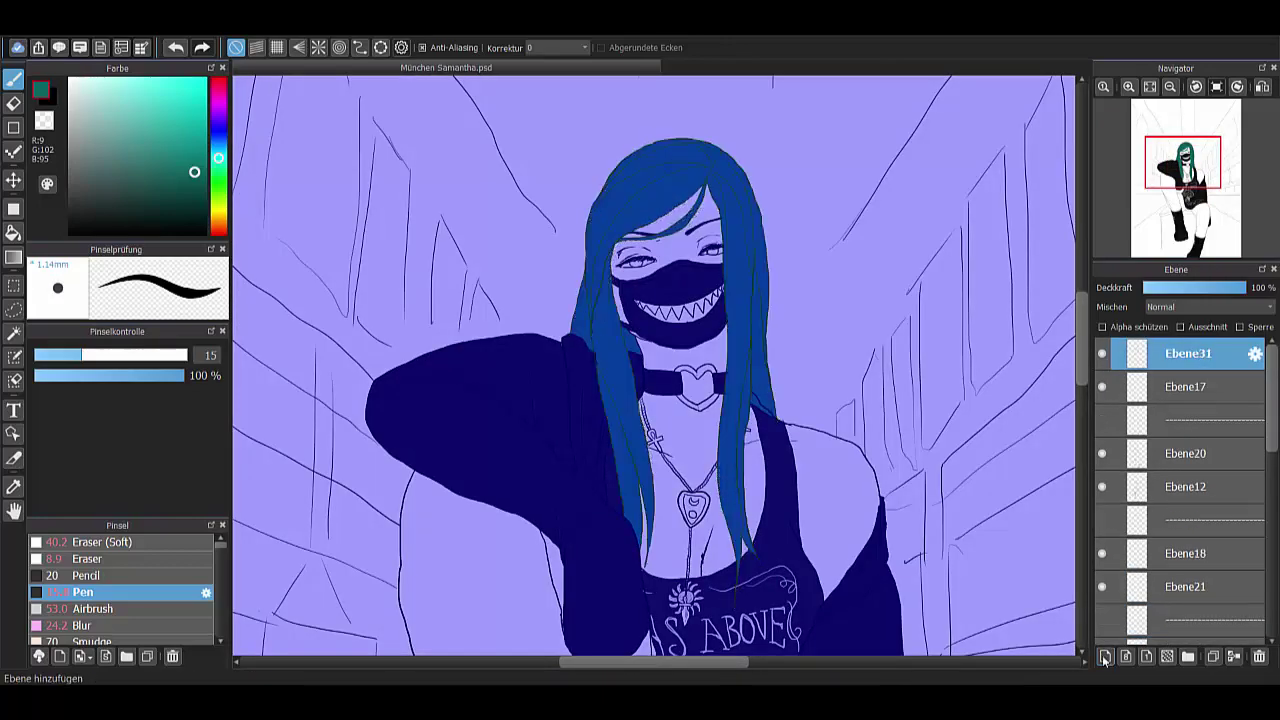
- Select the hair and ready a size 77 dark teal pen (RGB 0, 48, 44) on Ebene31, and delete layer Ebene17
drag(110, 354, 160, 354)
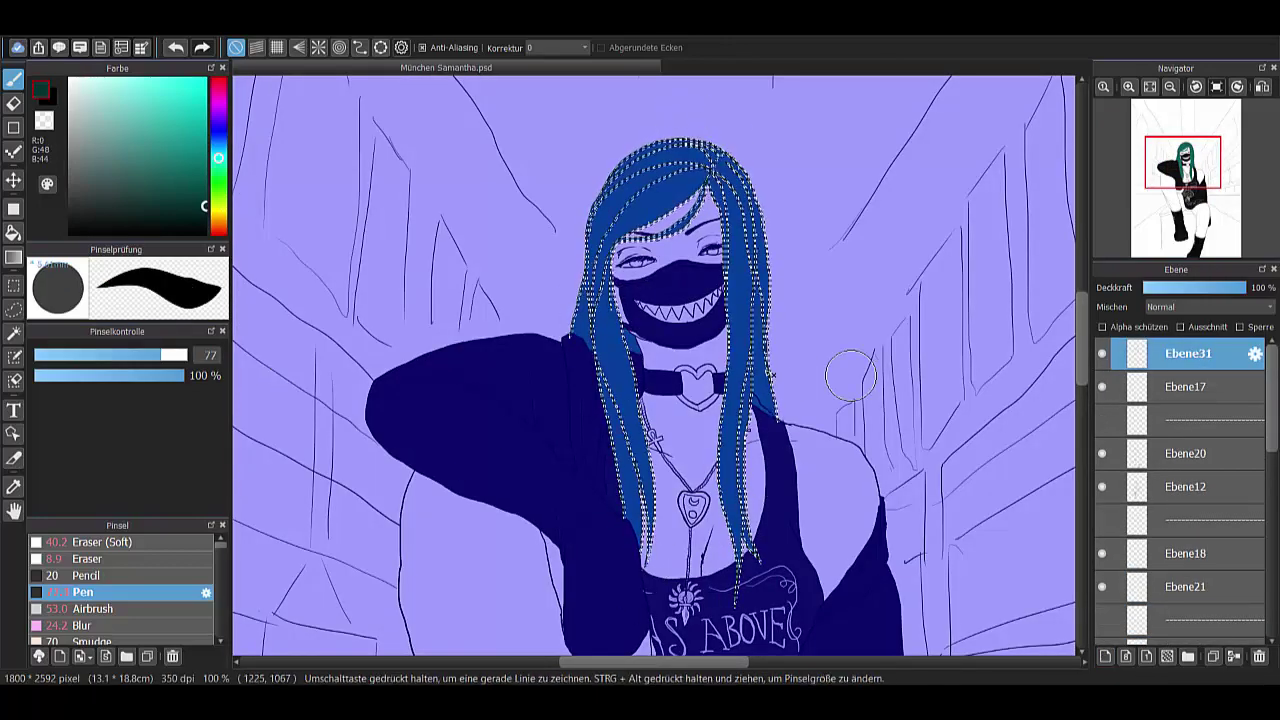
key(m)
click(1259, 656)
- Erase the stray line ends where the hair tip meets the shoulder strap on line-art layer Ebene12
scroll(794, 400, up, 2)
click(1188, 453)
key(b)
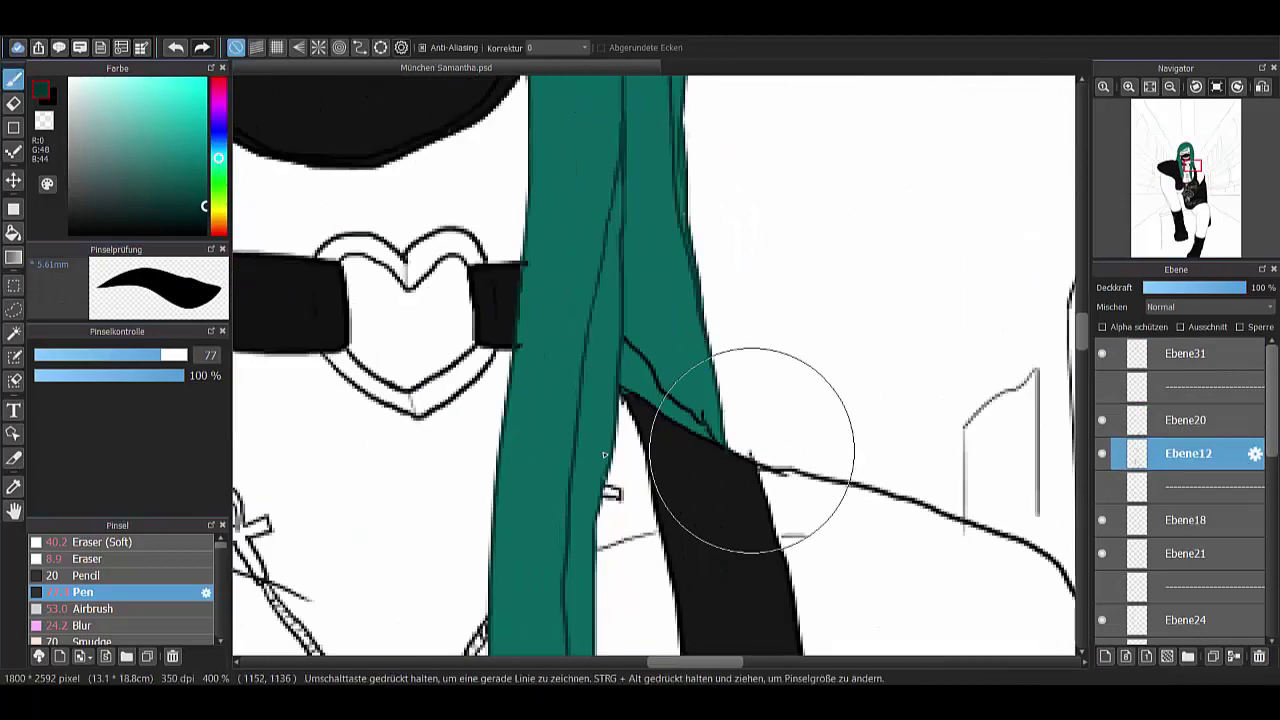
click(87, 558)
scroll(694, 411, down, 3)
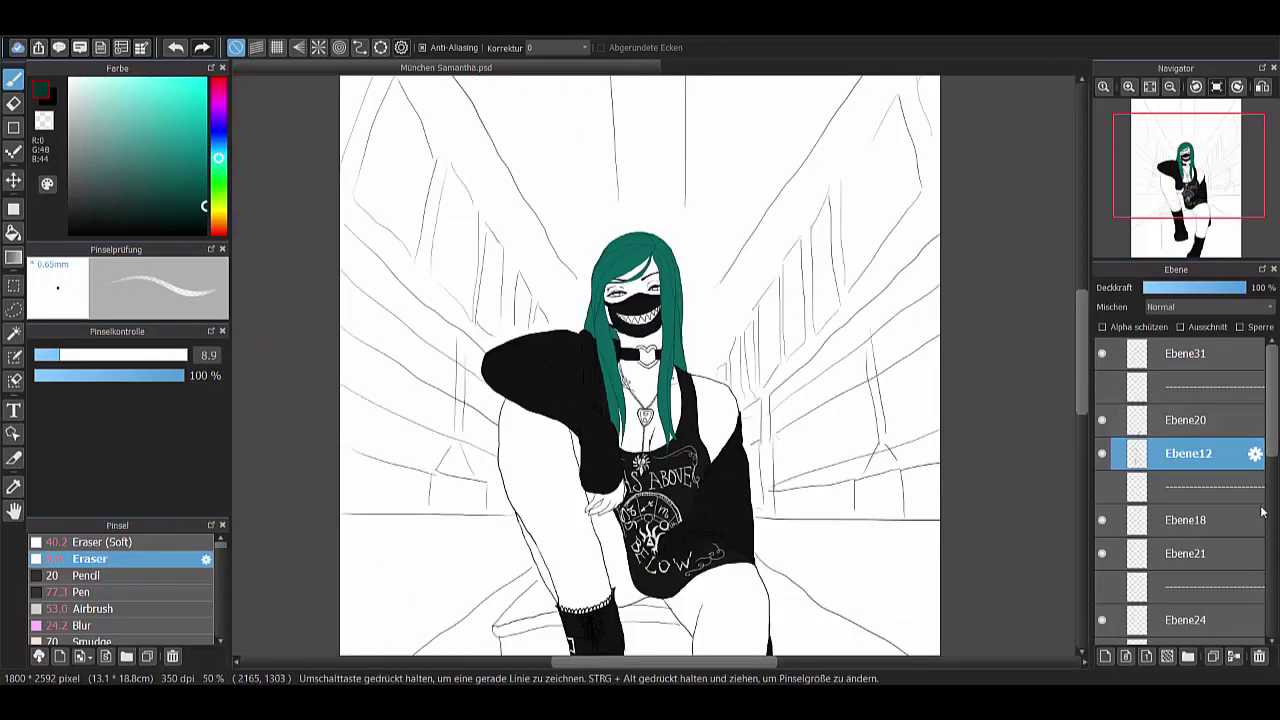
- Outline two curved rips across the upper thigh and small rips along the lower leg on Ebene29 with a size 4.1 black pen
scroll(1262, 511, down, 5)
click(1185, 467)
scroll(720, 600, up, 3)
click(83, 592)
drag(120, 355, 40, 358)
scroll(812, 407, down, 4)
scroll(663, 486, up, 4)
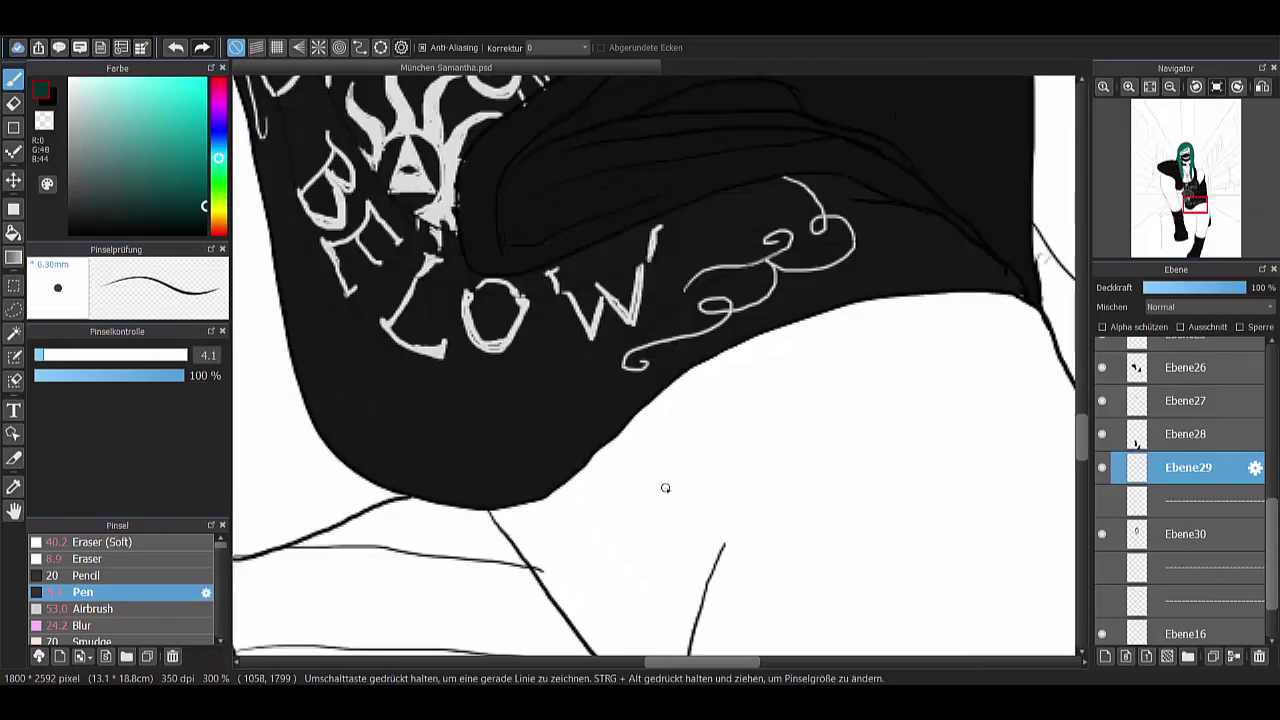
mouse_move(615, 505)
mouse_down()
mouse_move(789, 374)
mouse_move(1010, 357)
mouse_up()
mouse_move(700, 502)
mouse_down()
mouse_move(853, 444)
mouse_move(1070, 410)
mouse_up()
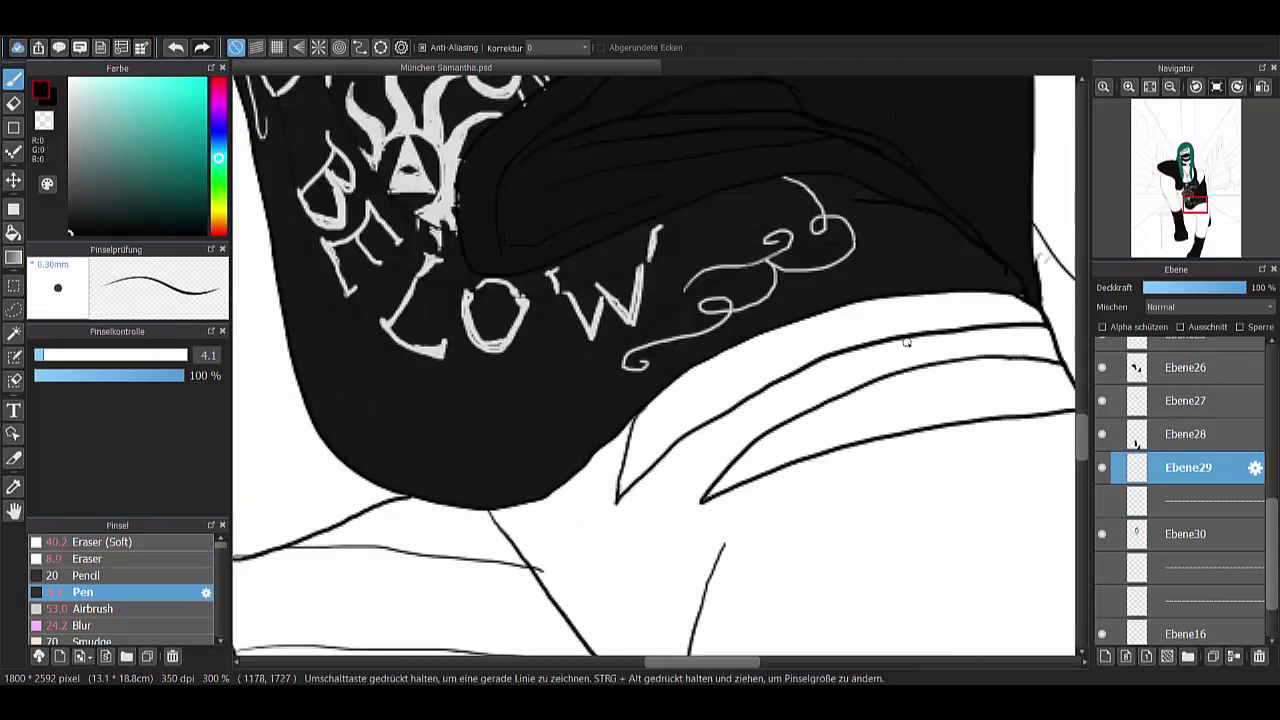
scroll(907, 342, down, 4)
scroll(838, 498, up, 3)
scroll(805, 400, down, 3)
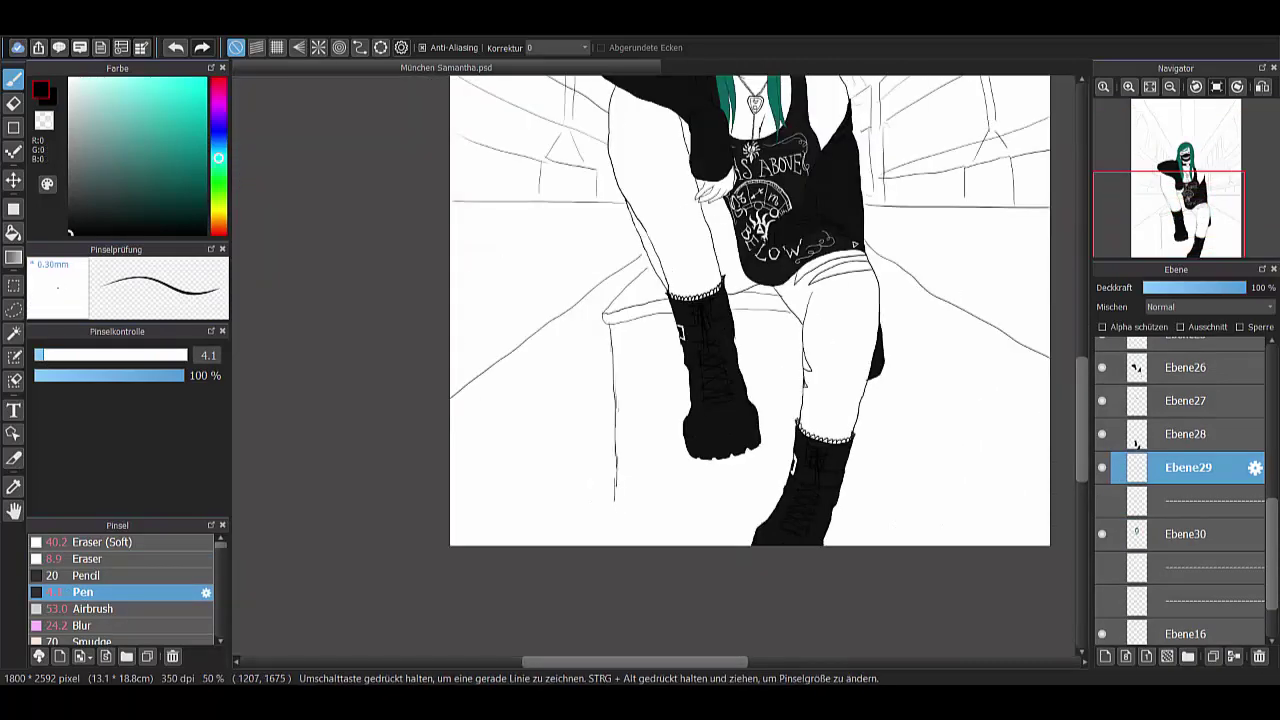
- Fill the rips on the thigh and lower leg with pure black on new layer Ebene32
scroll(790, 285, up, 4)
key(g)
click(614, 428)
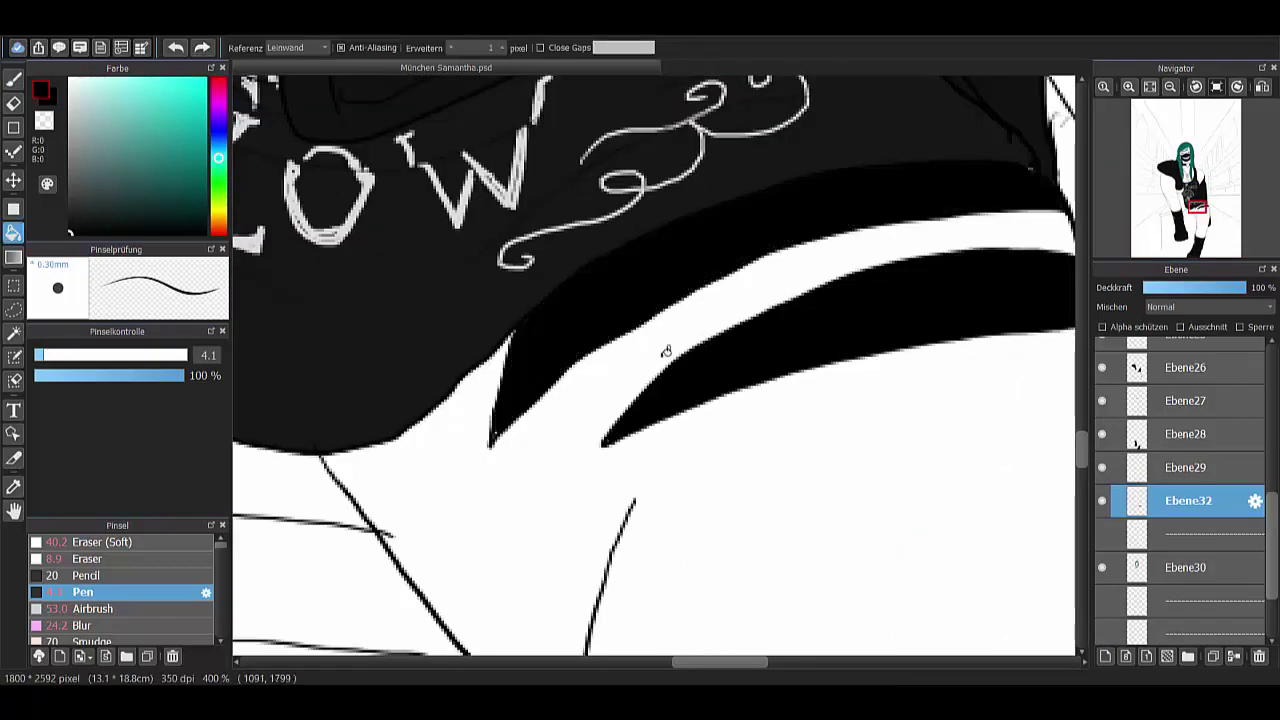
scroll(666, 351, down, 3)
click(612, 280)
key(b)
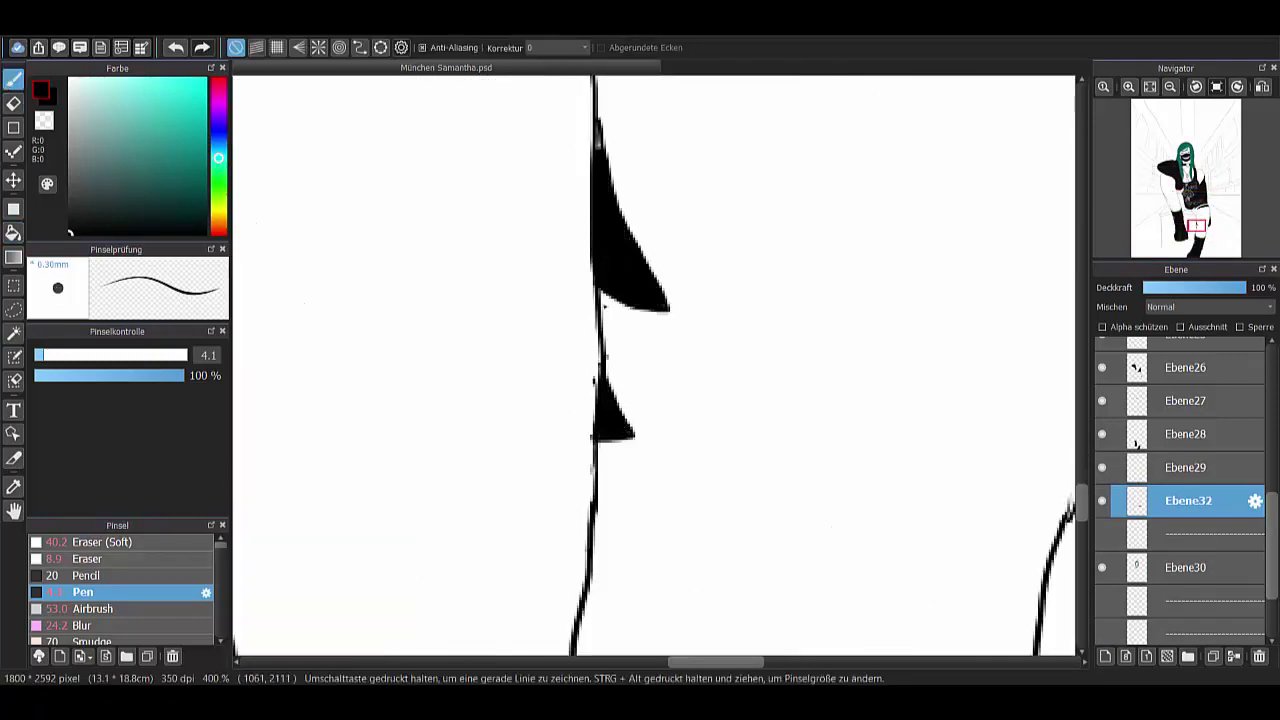
- Erase small round fishnet holes in the two black rips along the lower leg with a size 4.7 eraser
key(e)
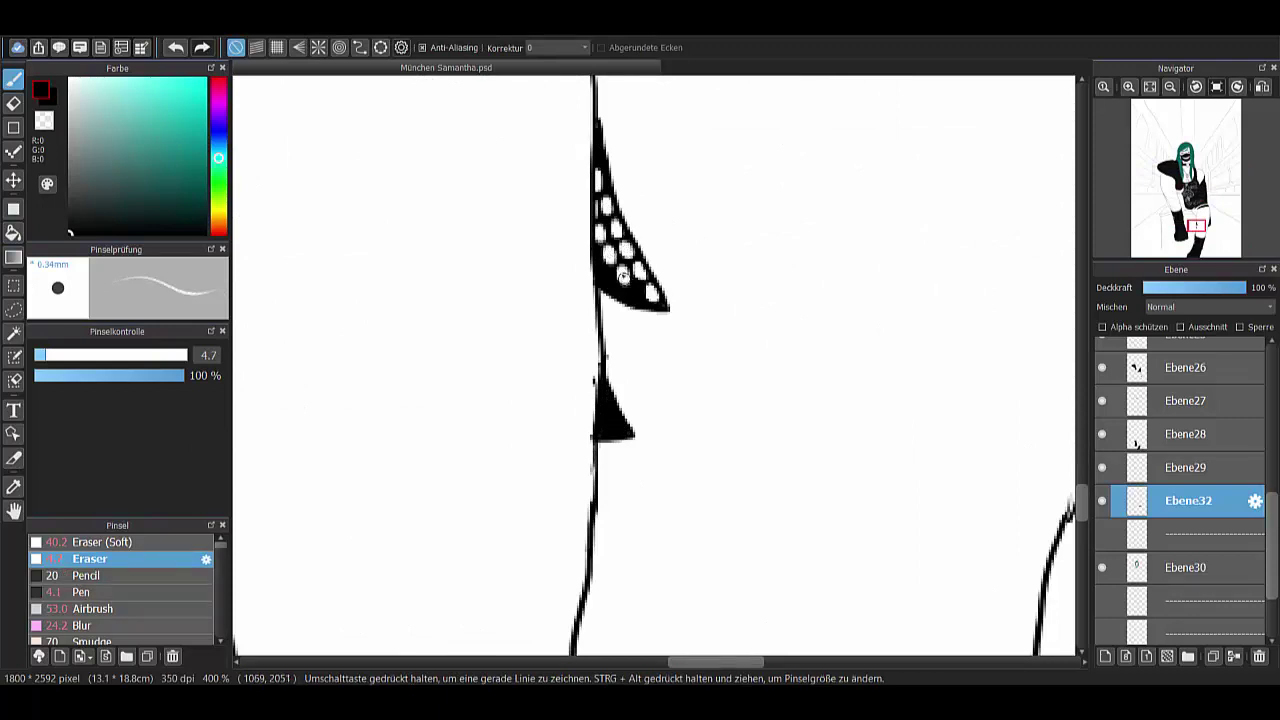
scroll(594, 250, down, 3)
scroll(621, 232, up, 4)
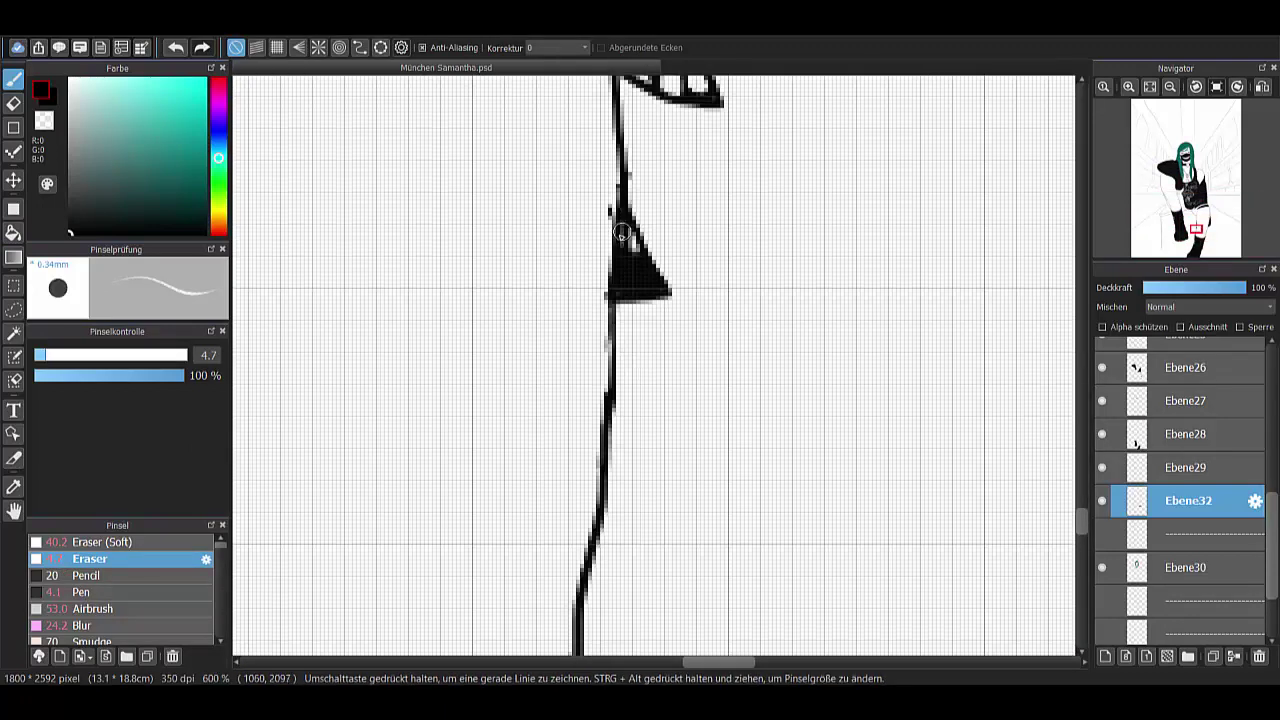
scroll(612, 268, down, 3)
- Erase a row of oval fishnet holes along the upper edge of the lower thigh rip
scroll(380, 326, up, 3)
click(386, 320)
click(443, 288)
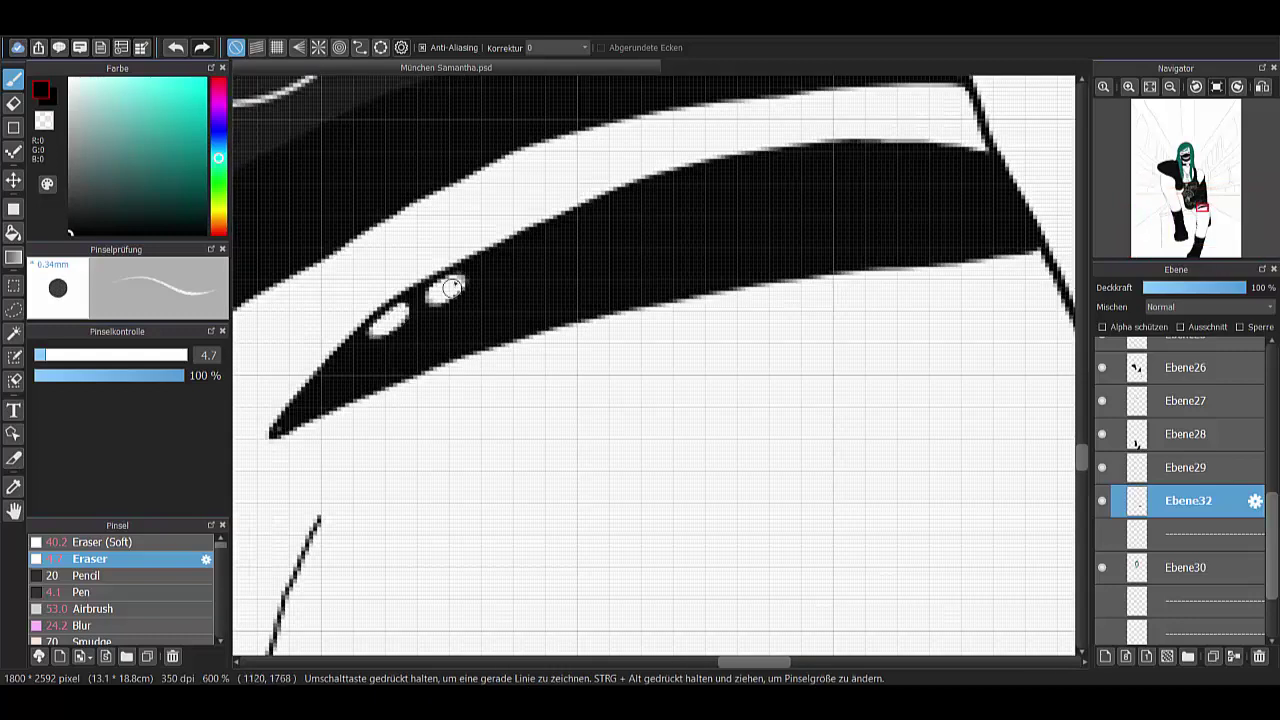
click(500, 262)
click(563, 235)
click(630, 205)
click(695, 183)
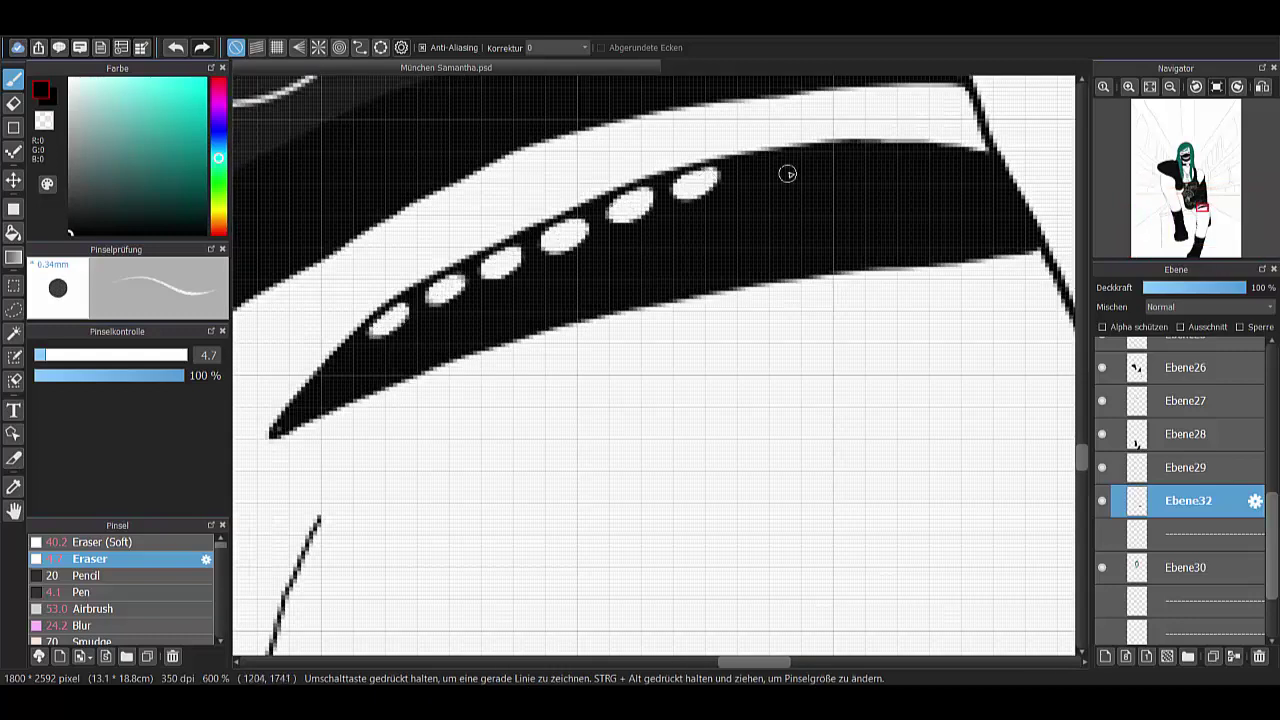
click(763, 168)
click(833, 158)
click(900, 157)
click(960, 158)
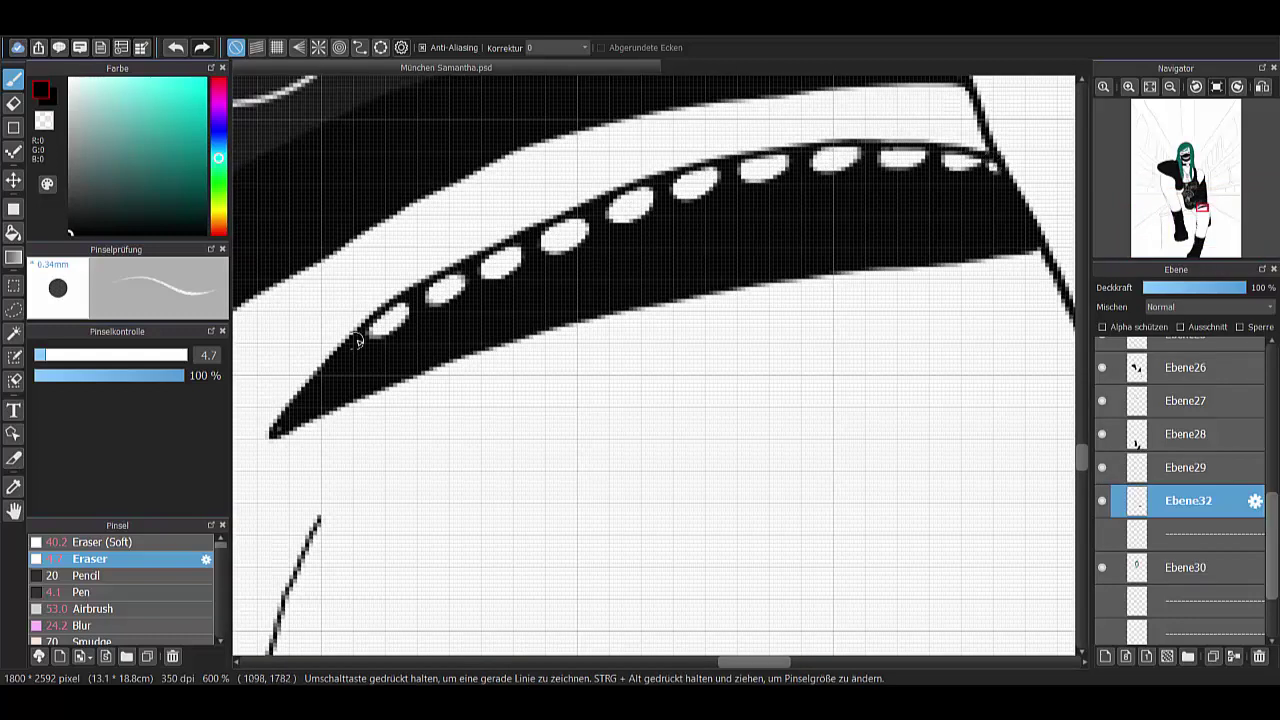
- Erase a second, staggered row of oval fishnet holes through the middle of the lower thigh rip
click(316, 398)
click(366, 362)
click(419, 335)
click(483, 304)
click(545, 284)
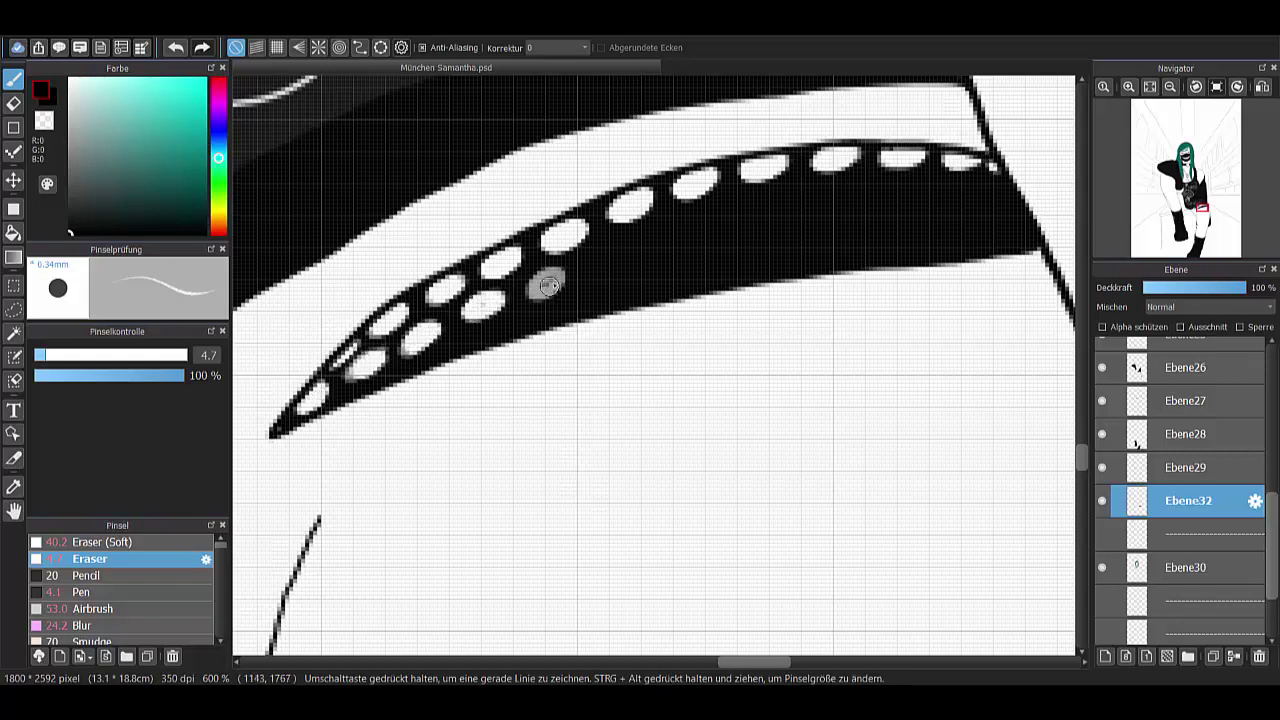
click(607, 257)
click(677, 233)
click(737, 208)
click(793, 200)
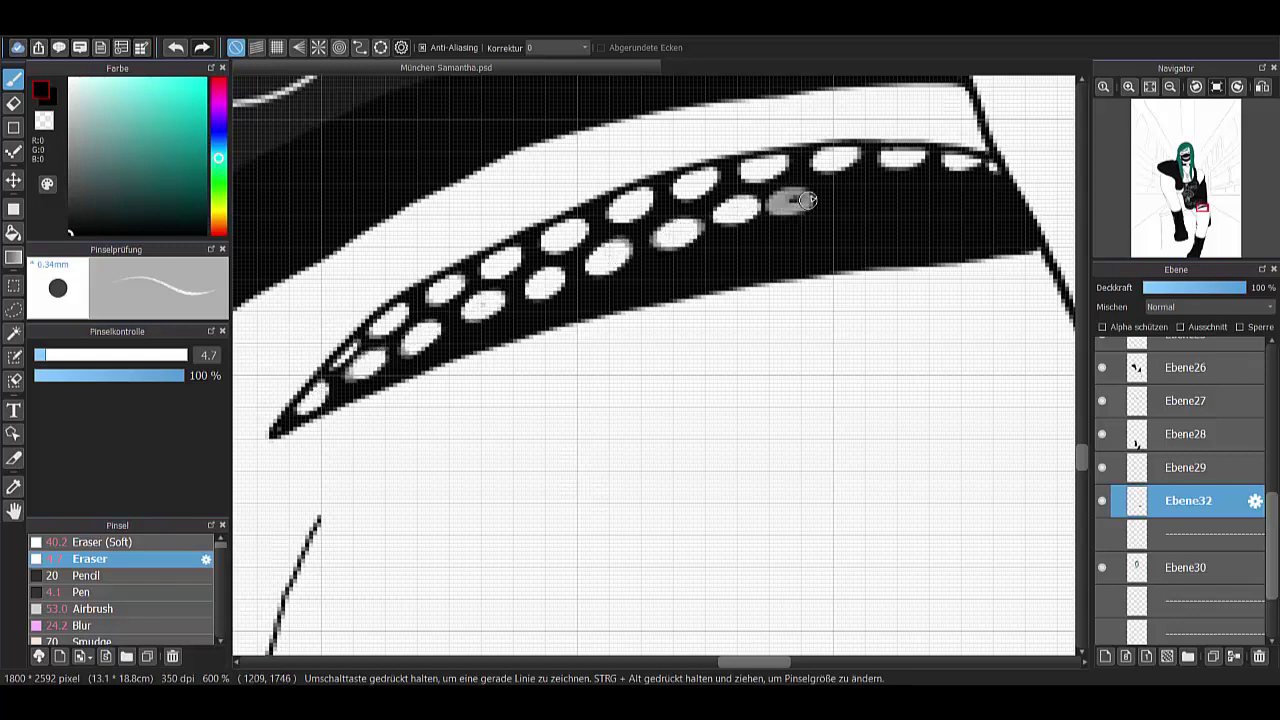
click(850, 192)
click(930, 191)
click(982, 196)
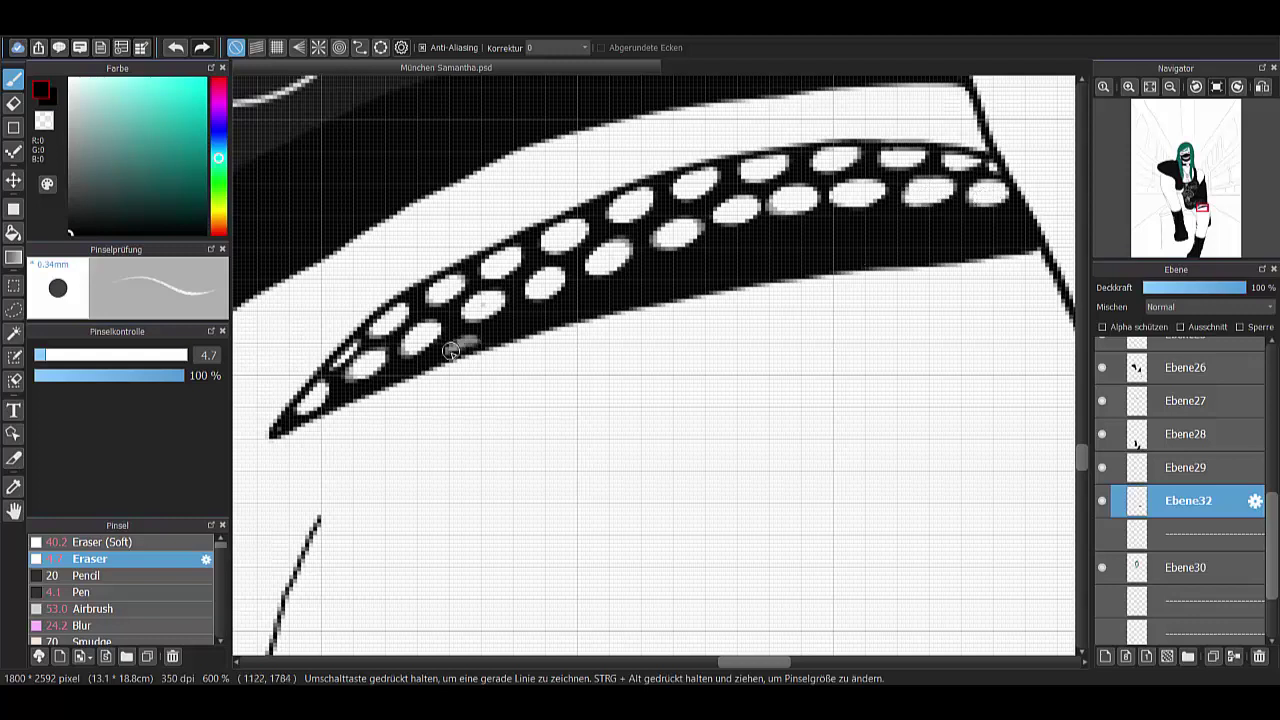
- Erase a third row of oval fishnet holes along the bottom edge of the lower thigh rip
click(590, 303)
click(652, 283)
click(718, 262)
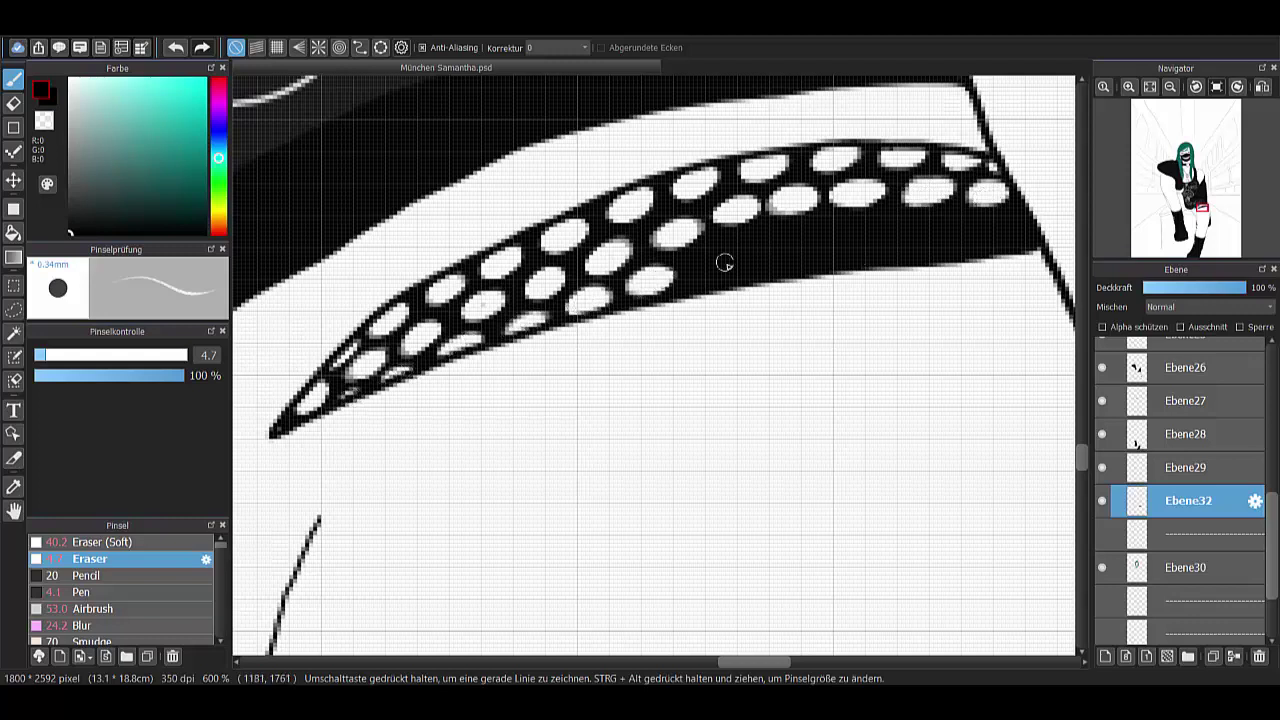
click(788, 242)
click(835, 229)
click(901, 228)
click(964, 227)
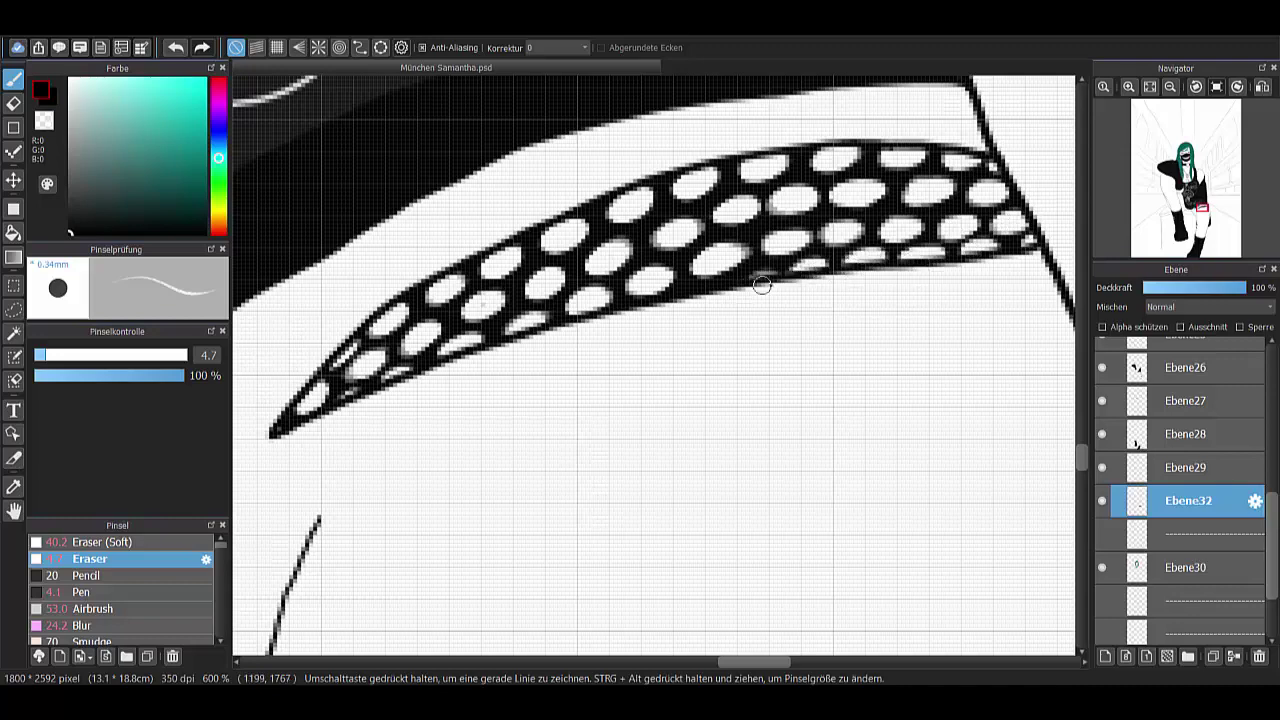
- Erase staggered rows of oval fishnet holes in the upper thigh rip, just below the shirt's hem
scroll(782, 322, down, 7)
scroll(740, 280, up, 5)
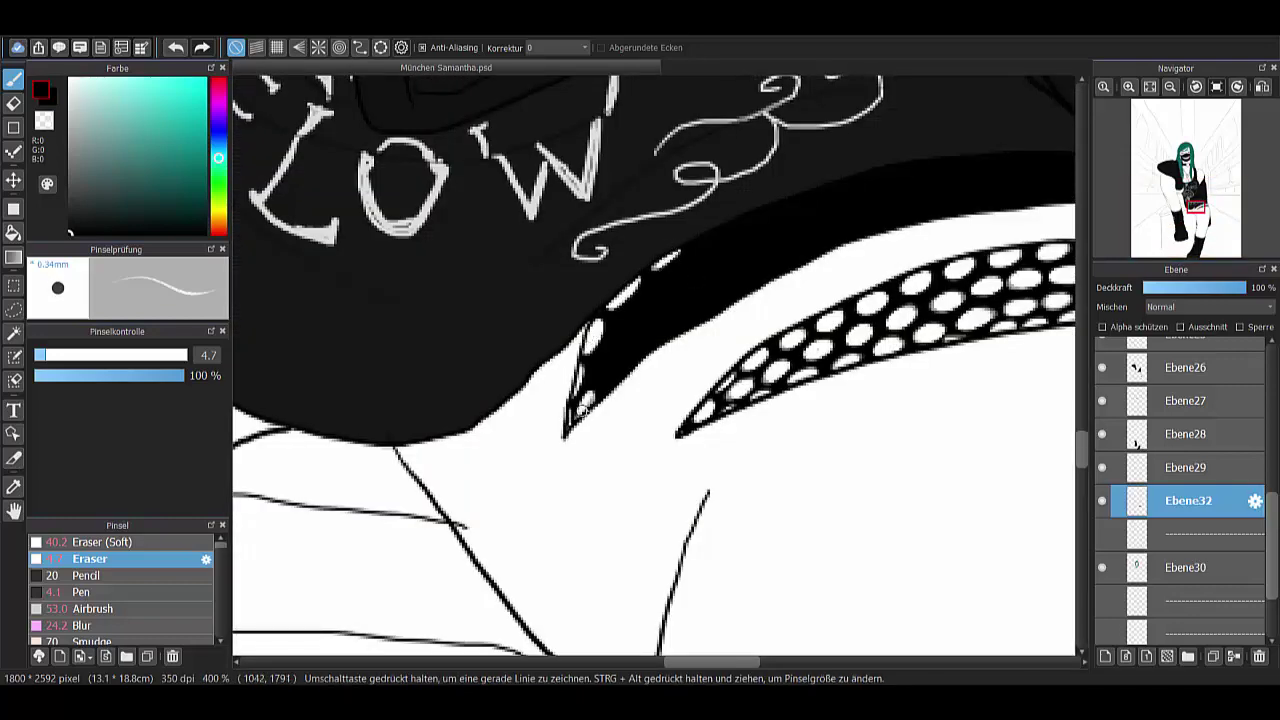
click(602, 367)
click(620, 335)
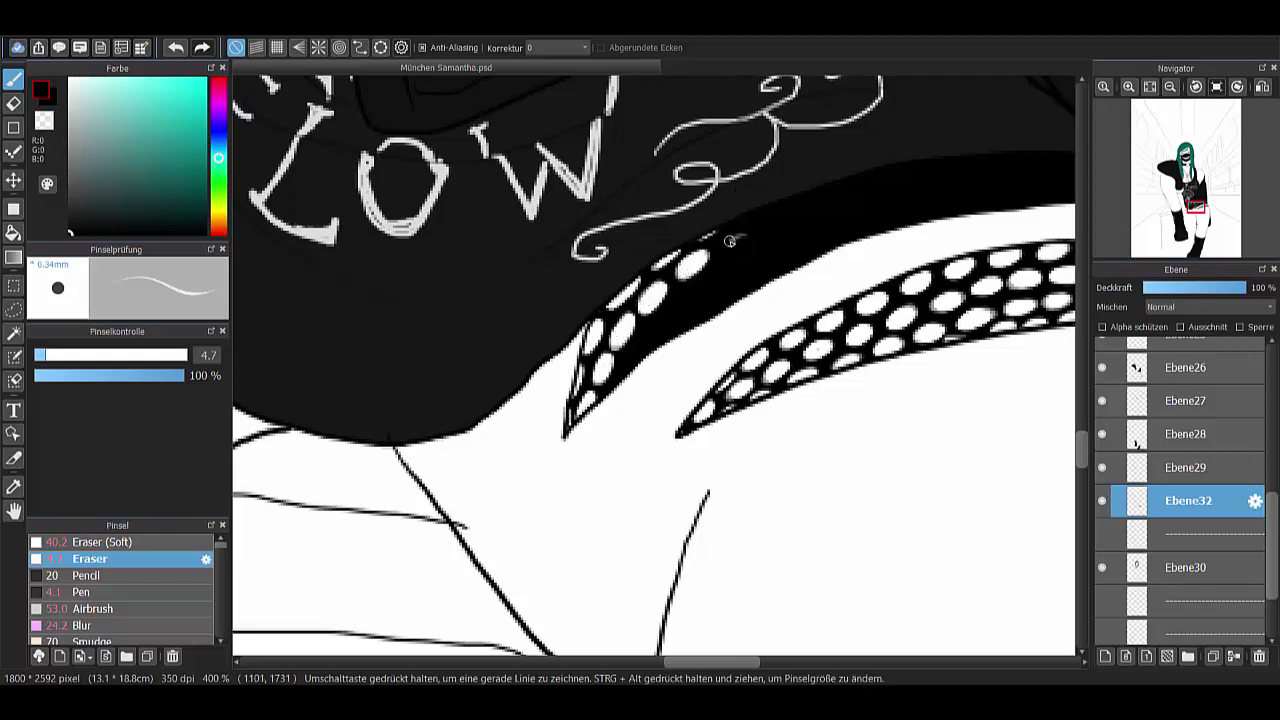
drag(692, 661, 715, 661)
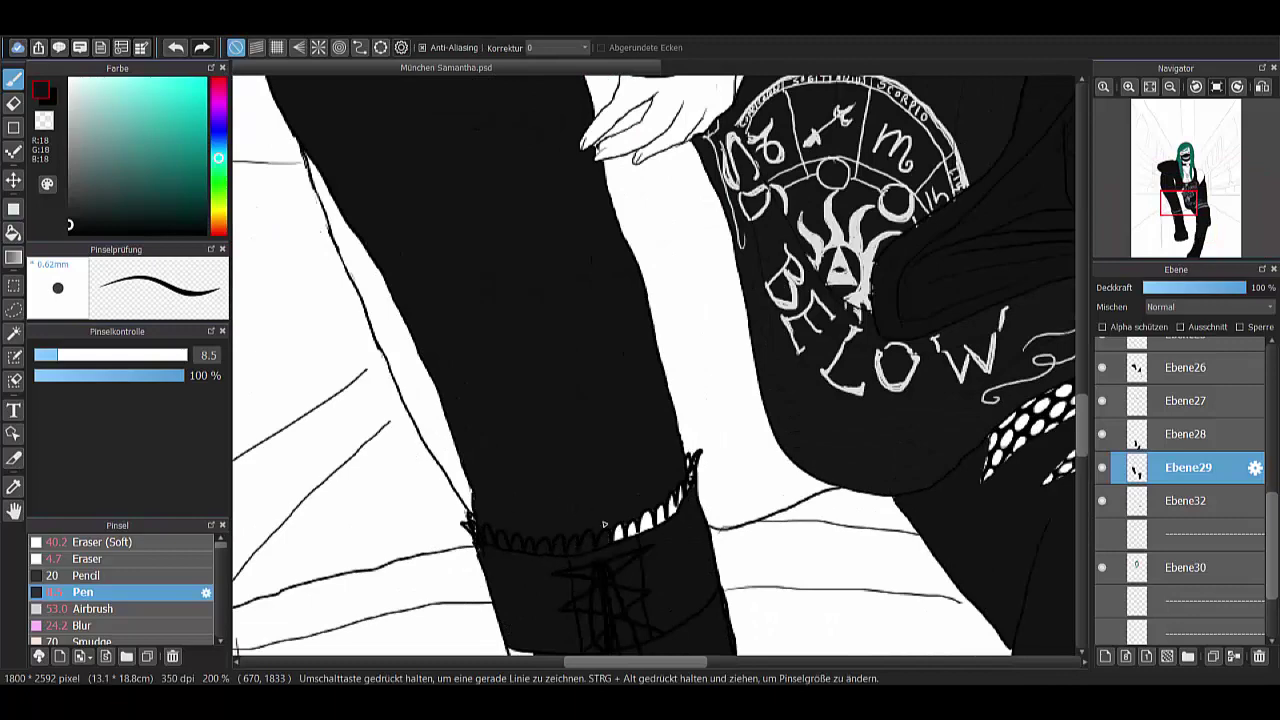
- Fill the gaps beside the raised leg and around the fingers with near-black (RGB 12, 12, 12) on new layer Ebene33
key(ctrl+shift+n)
key(g)
click(690, 300)
drag(710, 440, 690, 585)
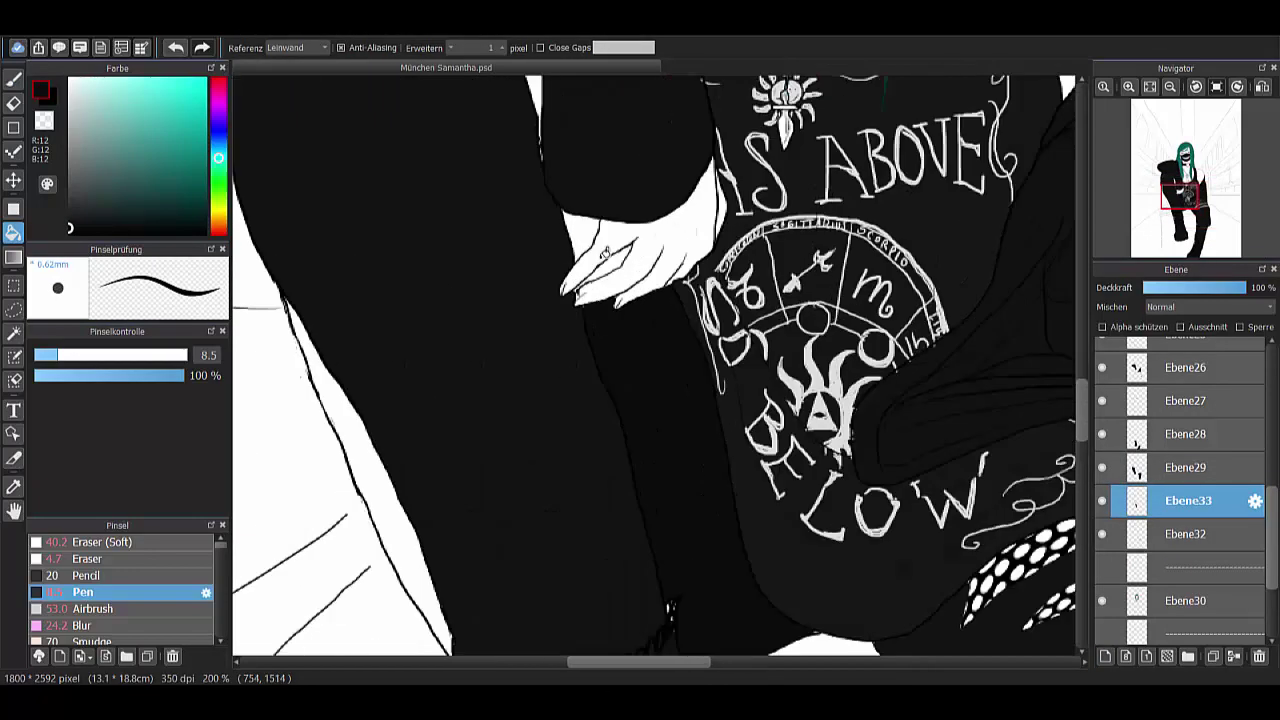
key(b)
drag(292, 308, 456, 644)
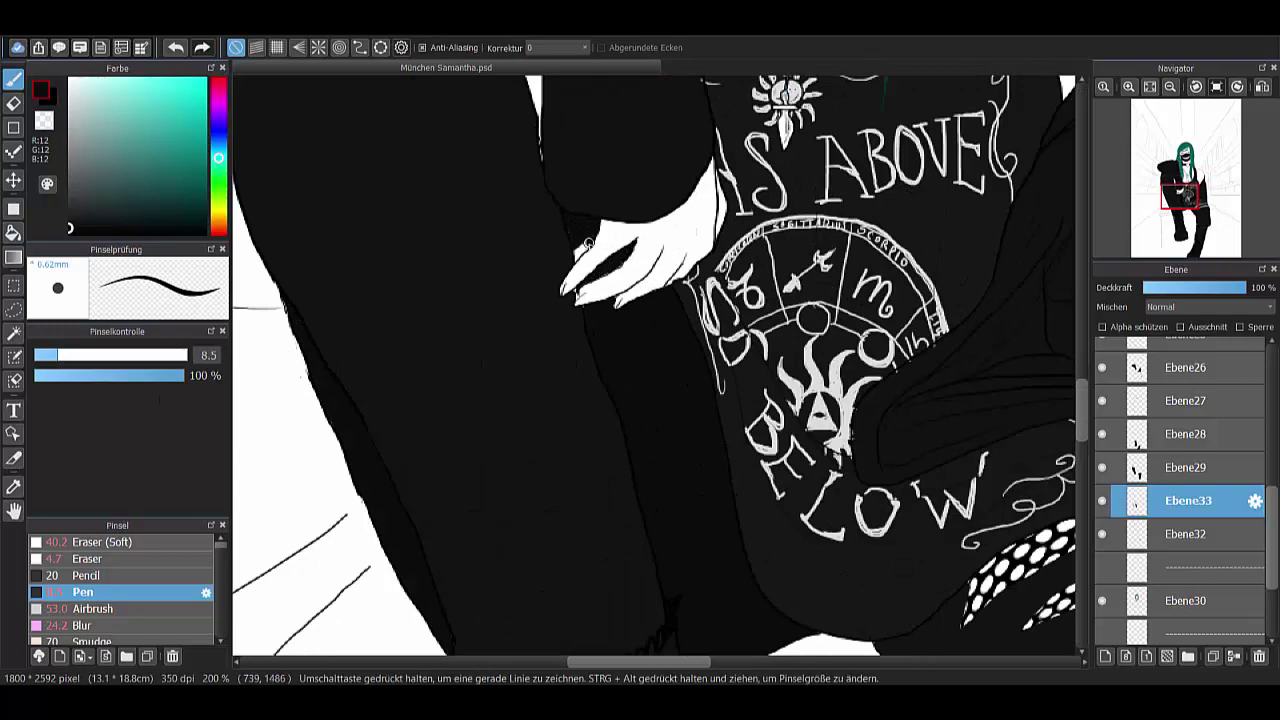
scroll(1079, 380, up, 6)
scroll(1079, 380, down, 4)
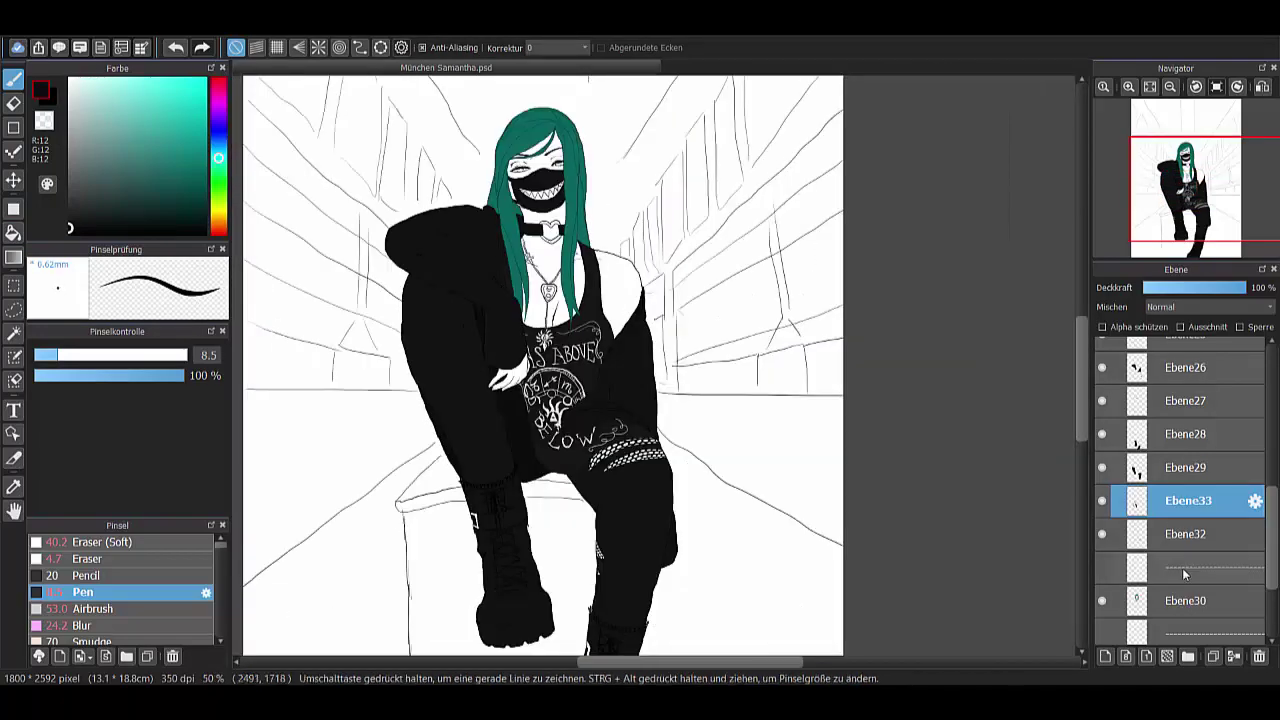
- Paint the boot buckles orange-yellow (RGB 255, 187, 9) with the Pen on new layer Ebene34
click(1182, 568)
key(ctrl+shift+n)
scroll(620, 420, up, 4)
click(218, 216)
click(205, 80)
drag(640, 355, 615, 485)
scroll(399, 184, up, 1)
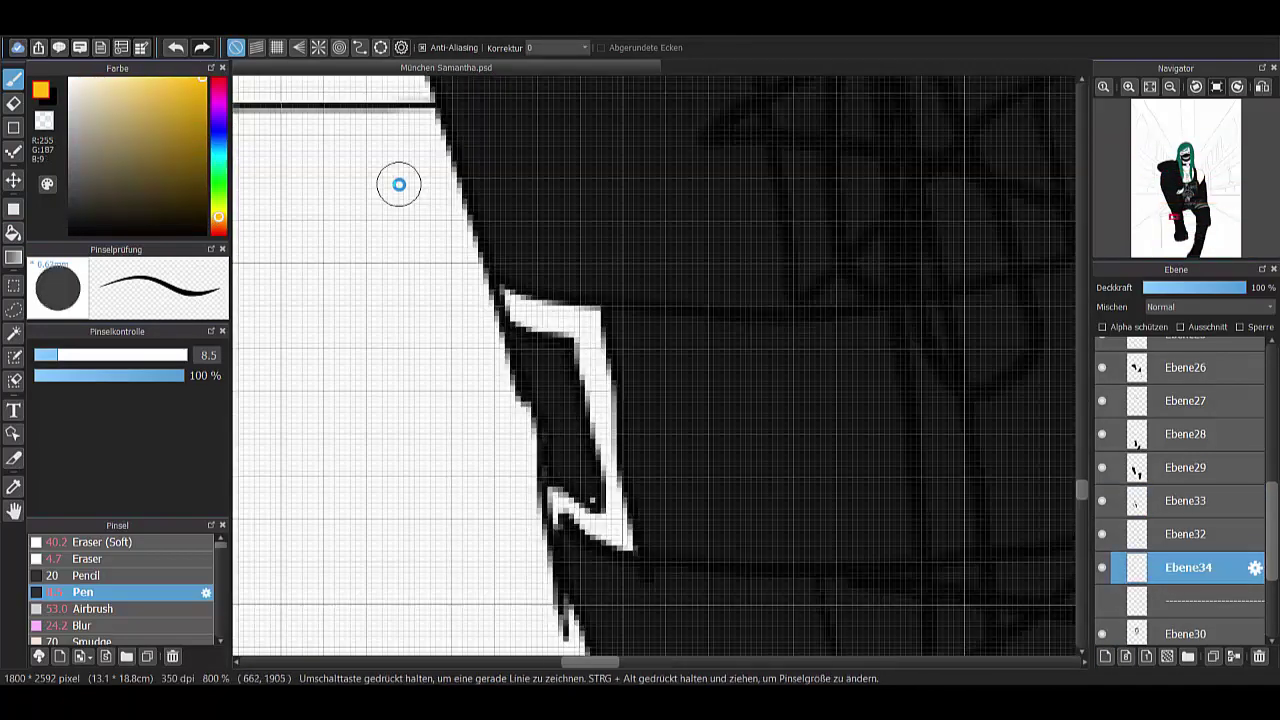
drag(520, 310, 557, 471)
scroll(557, 471, down, 4)
- Fill the inner face of the planchette pendant with dark grey (RGB 24, 24, 24) on new layer Ebene35
key(ctrl+shift+n)
scroll(649, 340, up, 4)
scroll(649, 340, up, 1)
click(67, 218)
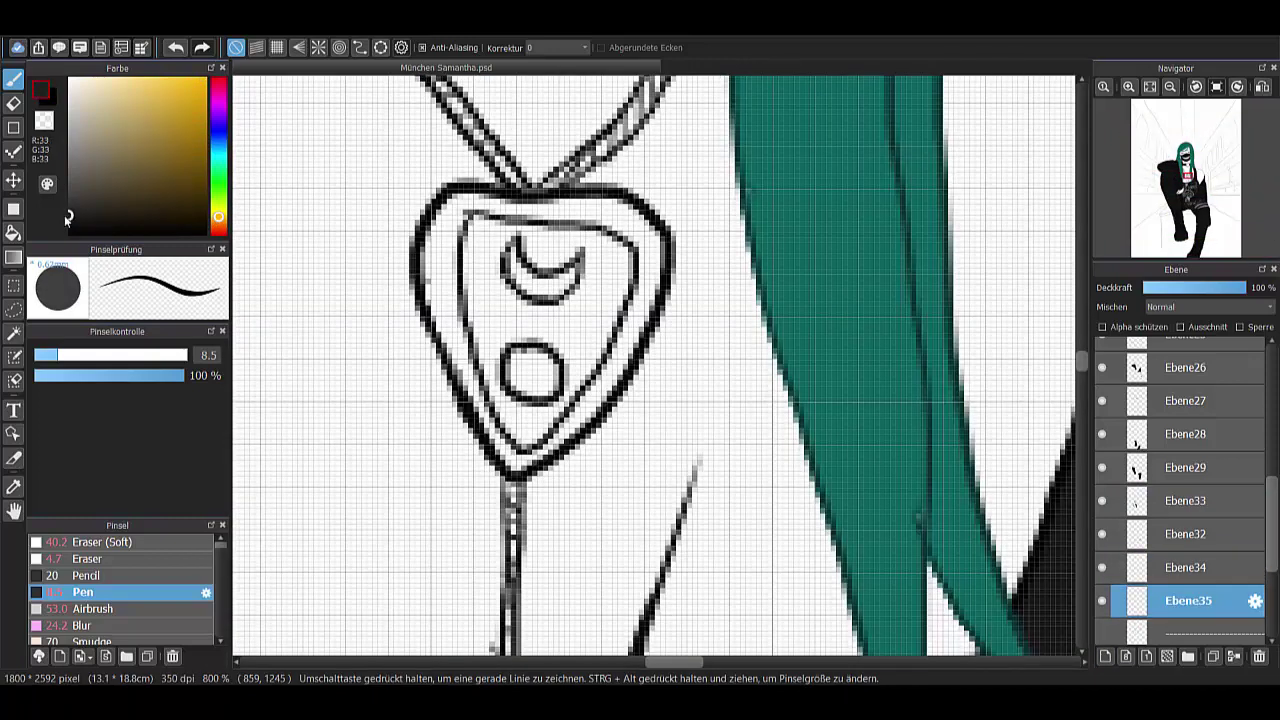
key(g)
click(490, 240)
- Paint the pendant's frame and crescent moon light grey (RGB 194, 194, 194) on new layer Ebene36
key(ctrl+shift+n)
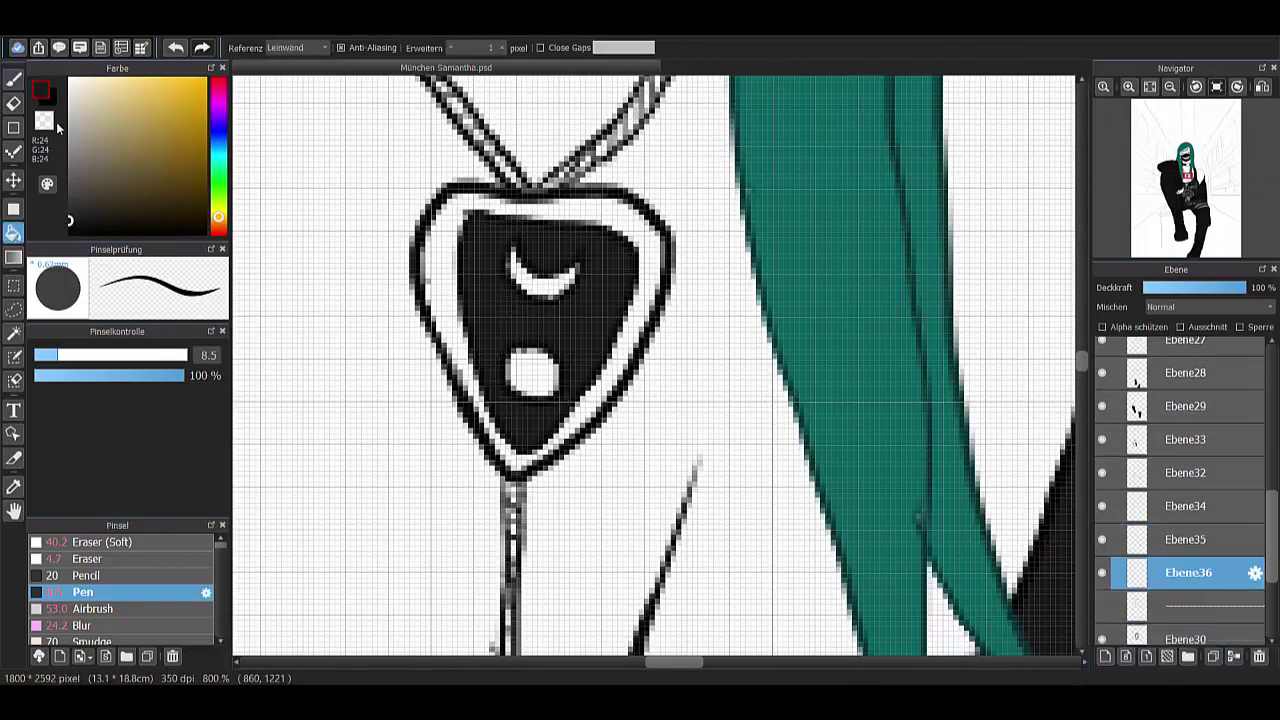
click(69, 115)
click(13, 80)
mouse_move(470, 200)
mouse_down()
mouse_move(520, 455)
mouse_move(471, 214)
mouse_move(560, 280)
mouse_up()
scroll(570, 617, down, 3)
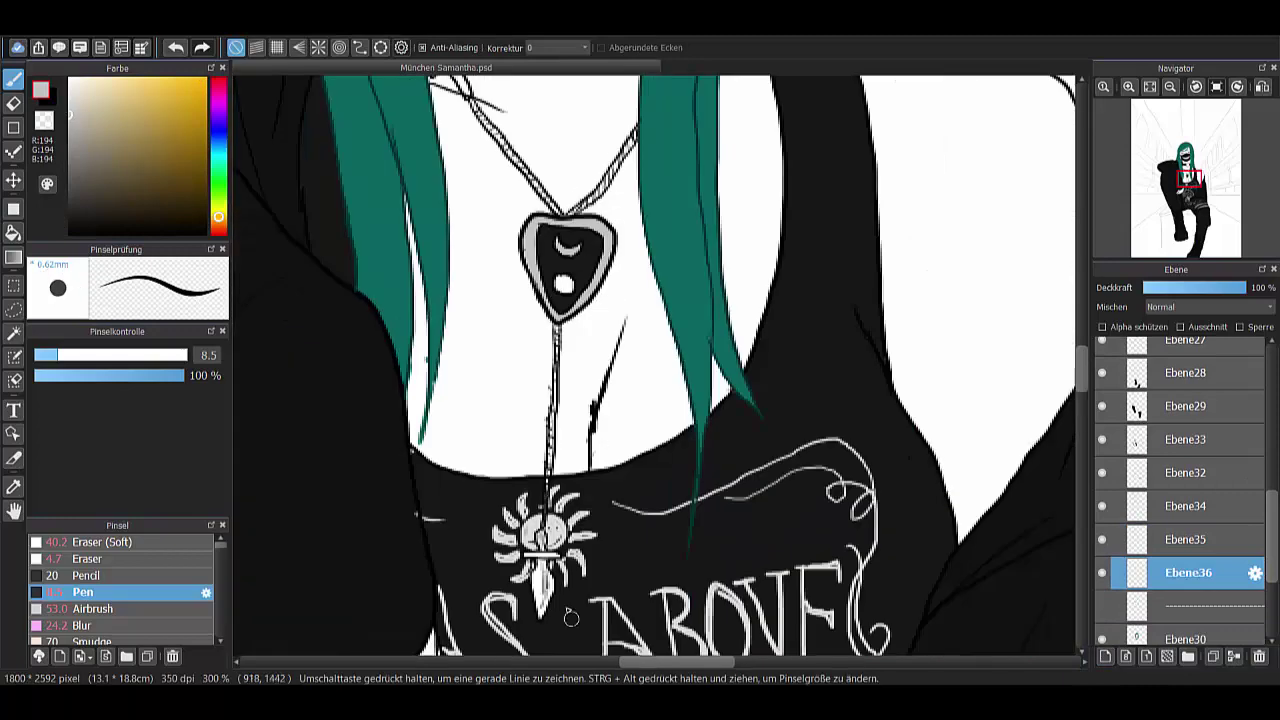
- Paint the necklace chains, the ankh charm and the choker's heart ring in the same light grey
scroll(570, 617, up, 1)
scroll(535, 467, up, 5)
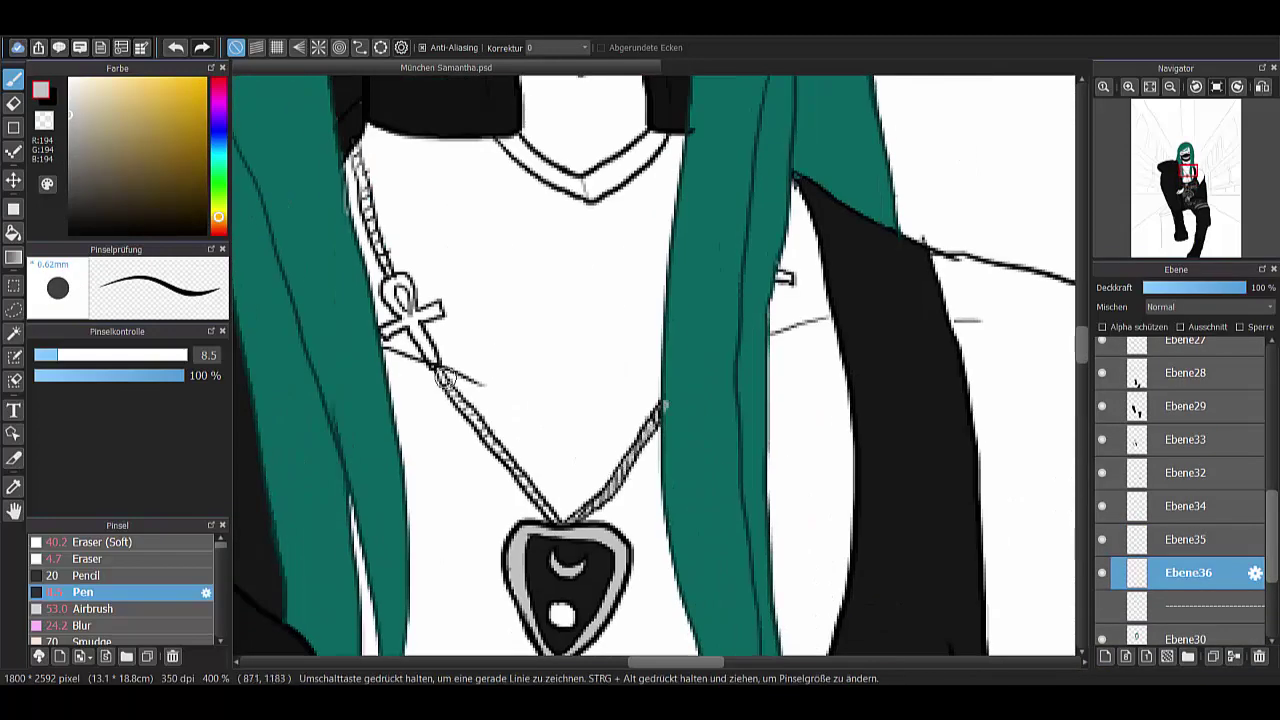
drag(352, 150, 385, 275)
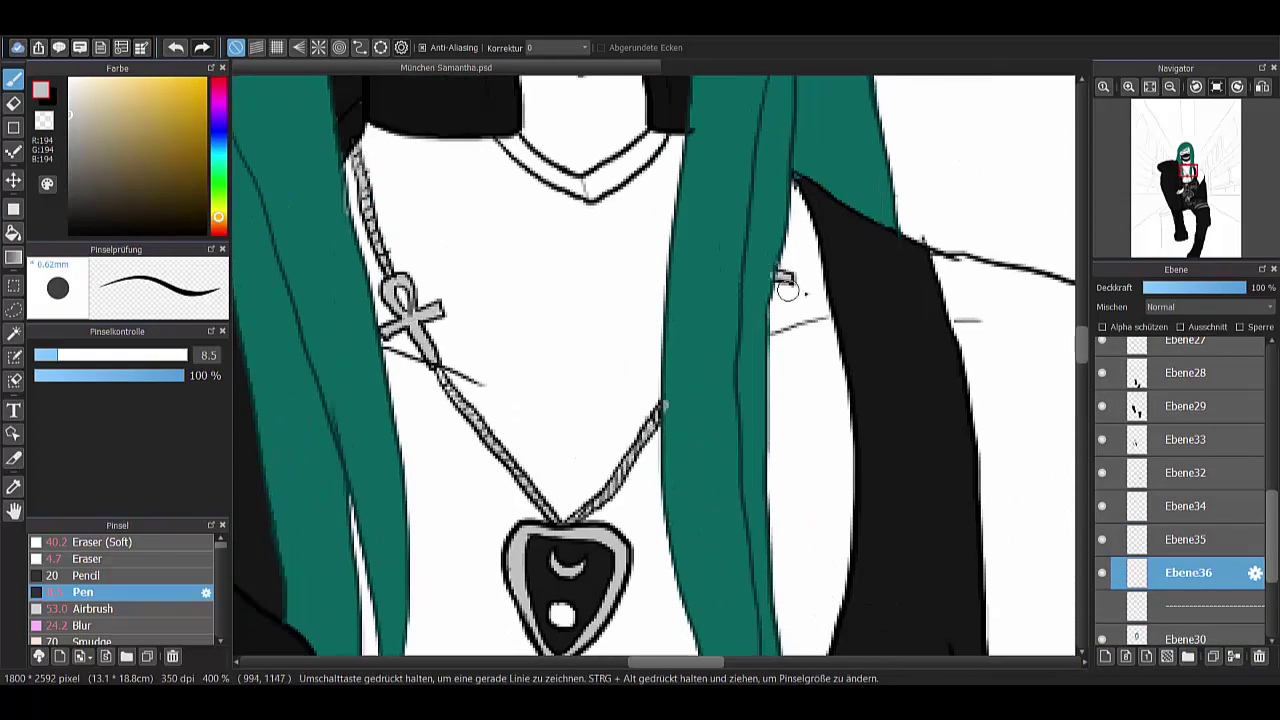
scroll(528, 377, up, 4)
mouse_move(550, 380)
mouse_down()
mouse_move(603, 374)
mouse_move(600, 412)
mouse_up()
mouse_move(500, 487)
mouse_down()
mouse_move(532, 515)
mouse_move(653, 483)
mouse_up()
- Colour the mask's jagged teeth lime green (RGB 176, 238, 38) on new layer Ebene37
key(ctrl+shift+n)
scroll(555, 467, up, 5)
click(140, 126)
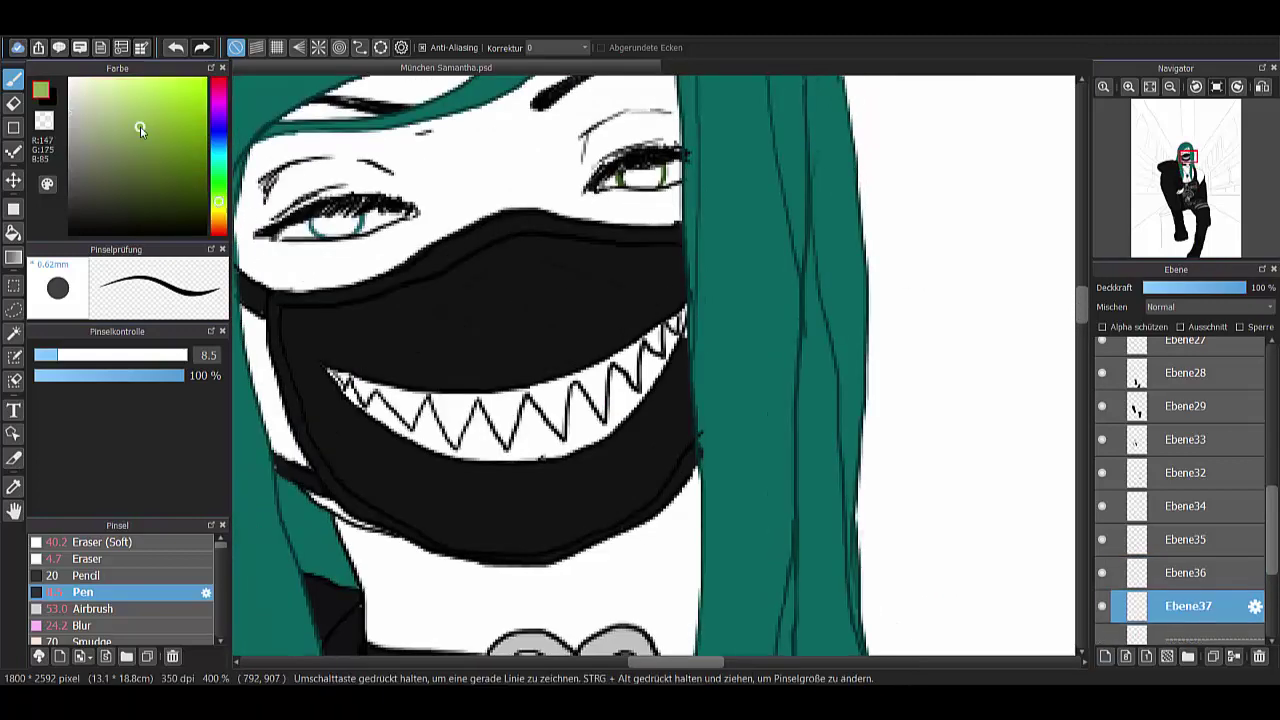
mouse_move(473, 420)
mouse_down()
mouse_move(516, 415)
mouse_move(545, 445)
mouse_move(598, 377)
mouse_move(576, 409)
mouse_move(551, 387)
mouse_move(361, 390)
mouse_move(550, 440)
mouse_up()
scroll(650, 300, down, 6)
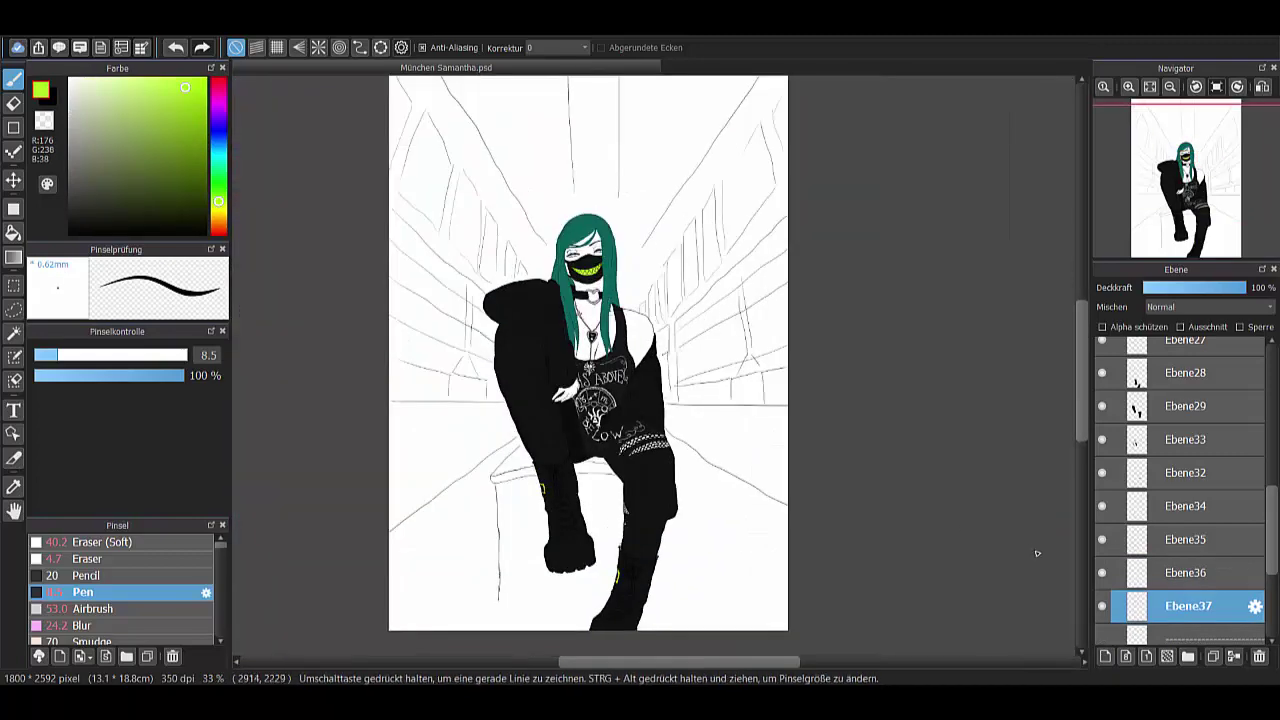
- Add layer Ebene38 below Ebene30, and paint her left iris green (RGB 114, 165, 1) on new layer Ebene39
scroll(1206, 600, down, 1)
key(ctrl+shift+n)
scroll(1191, 592, down, 1)
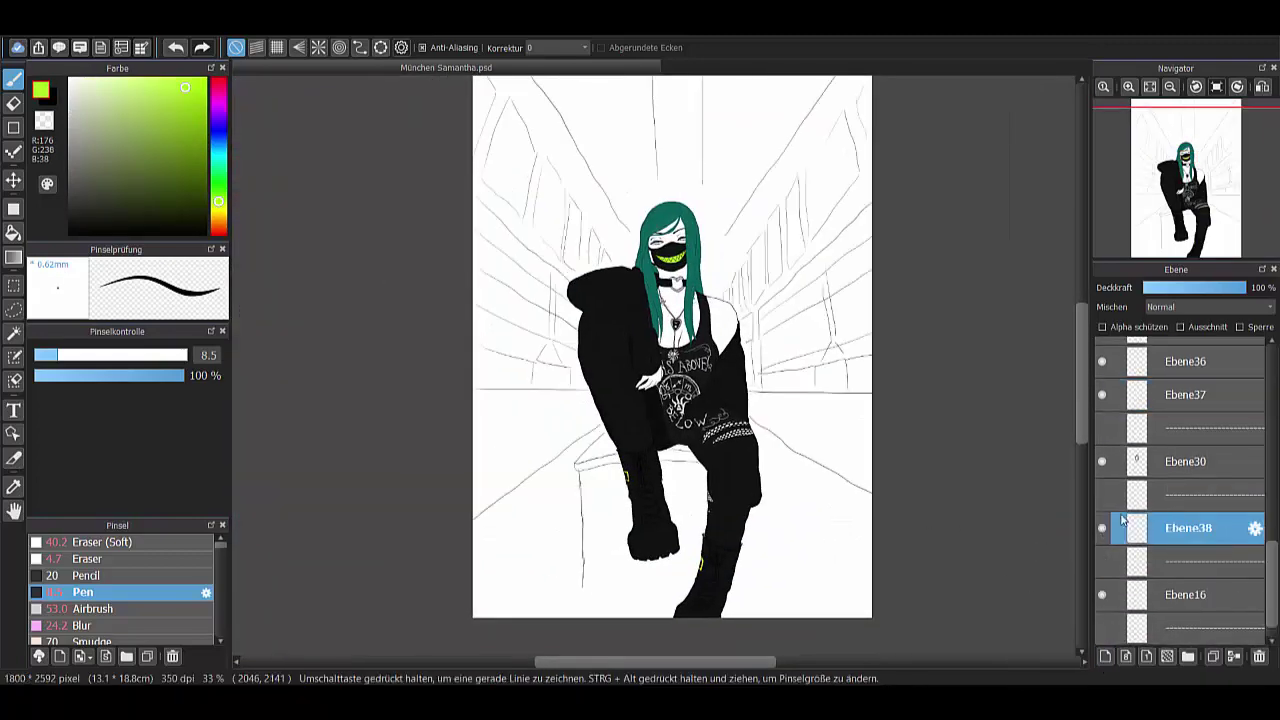
scroll(681, 280, up, 10)
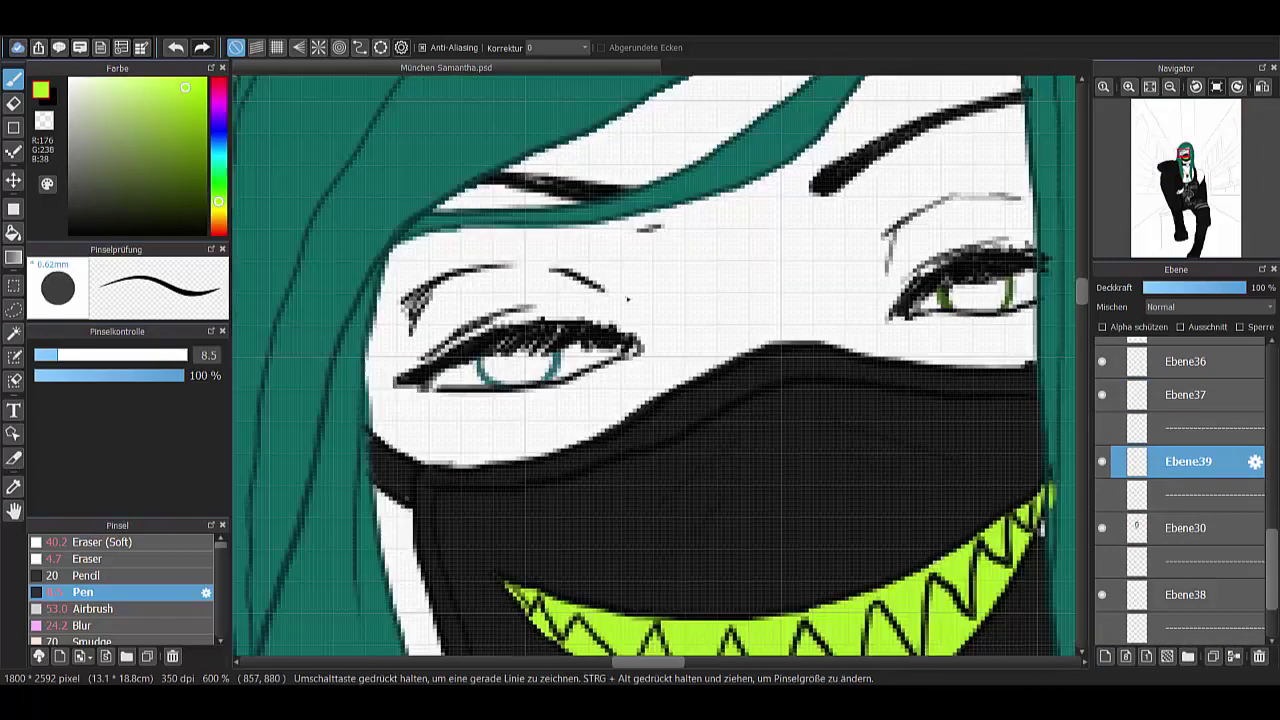
drag(640, 664, 660, 664)
click(205, 131)
drag(840, 300, 872, 270)
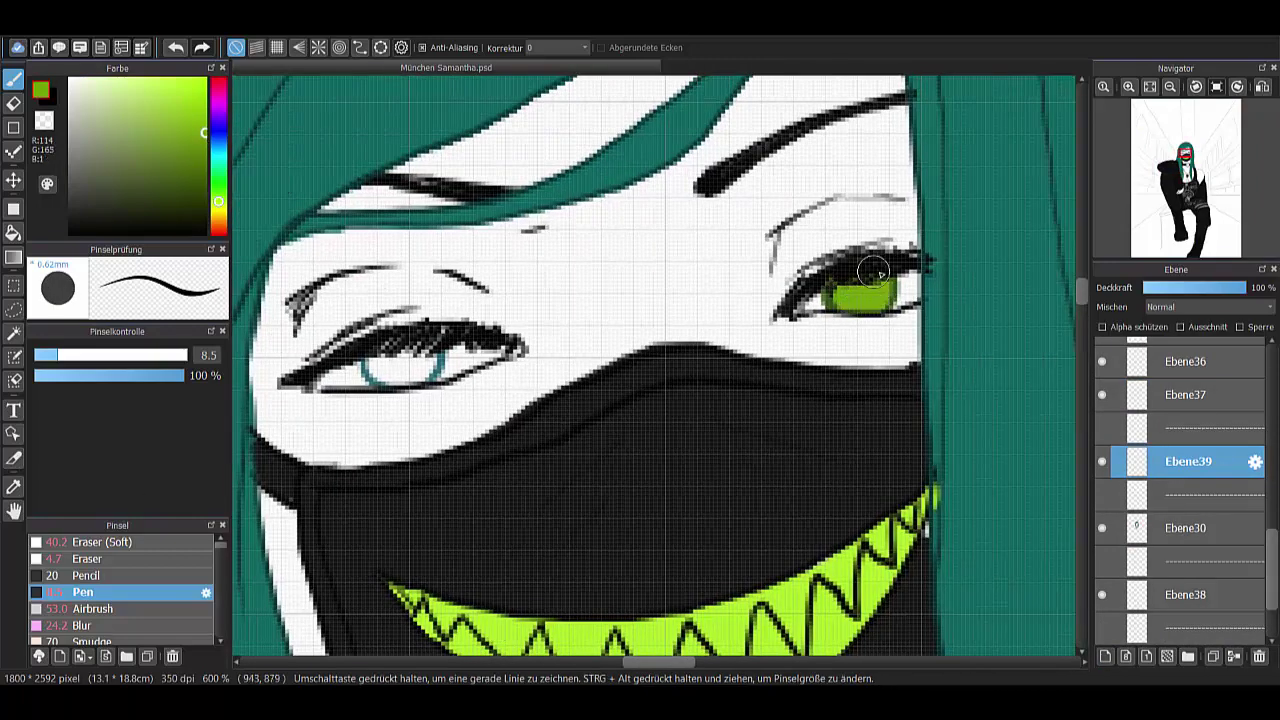
ctrl+click(1130, 470)
key(ctrl+d)
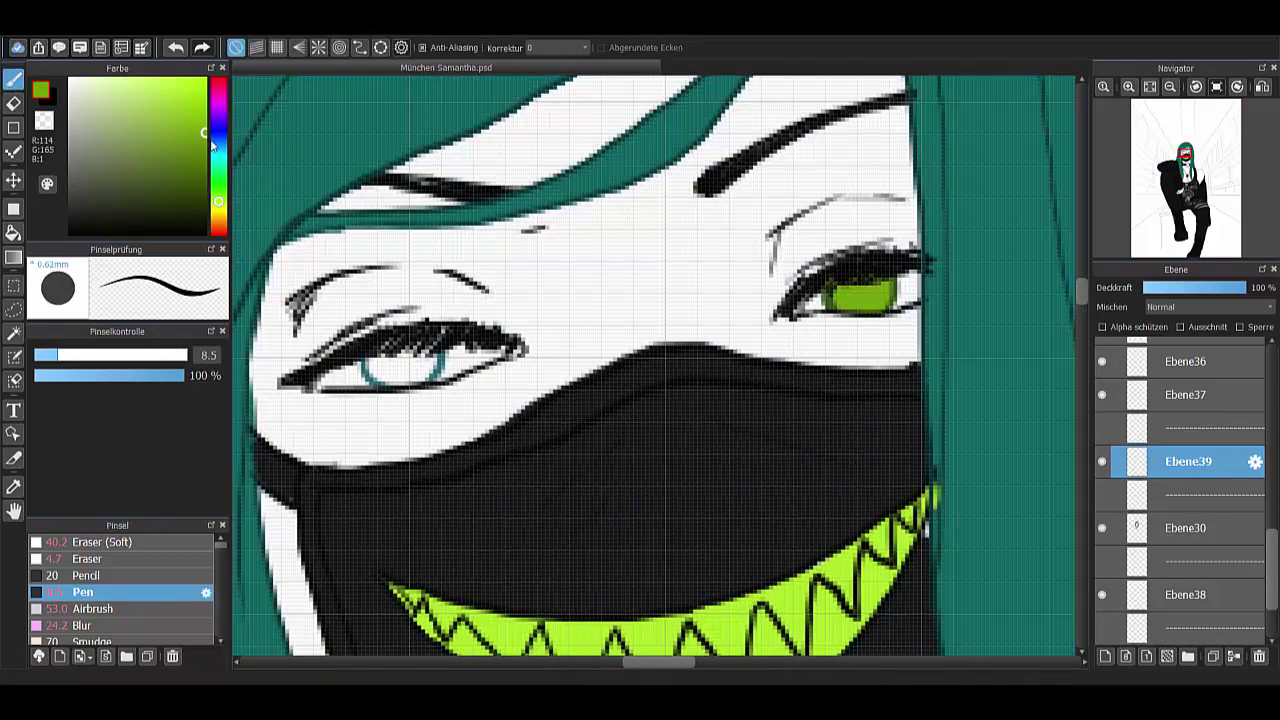
- Paint her right iris blue (RGB 17, 133, 208) on Ebene39 and switch to the Eraser
click(218, 146)
click(195, 106)
drag(380, 370, 400, 372)
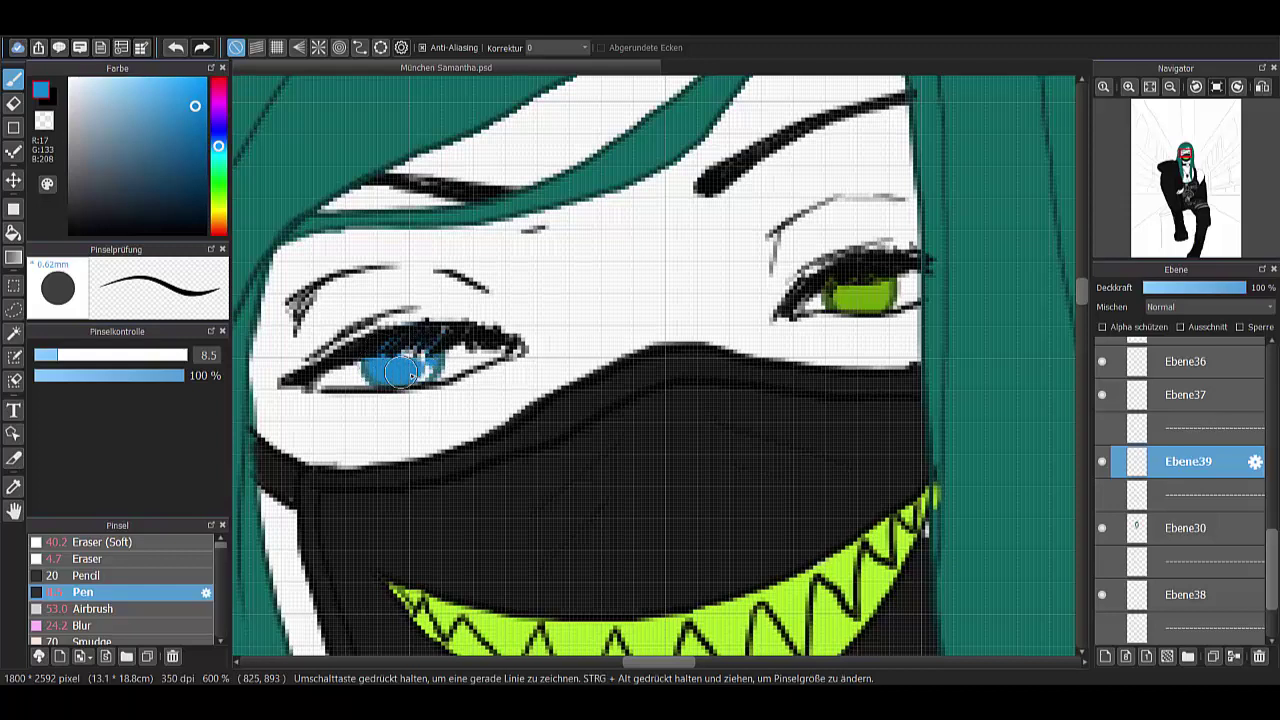
key(e)
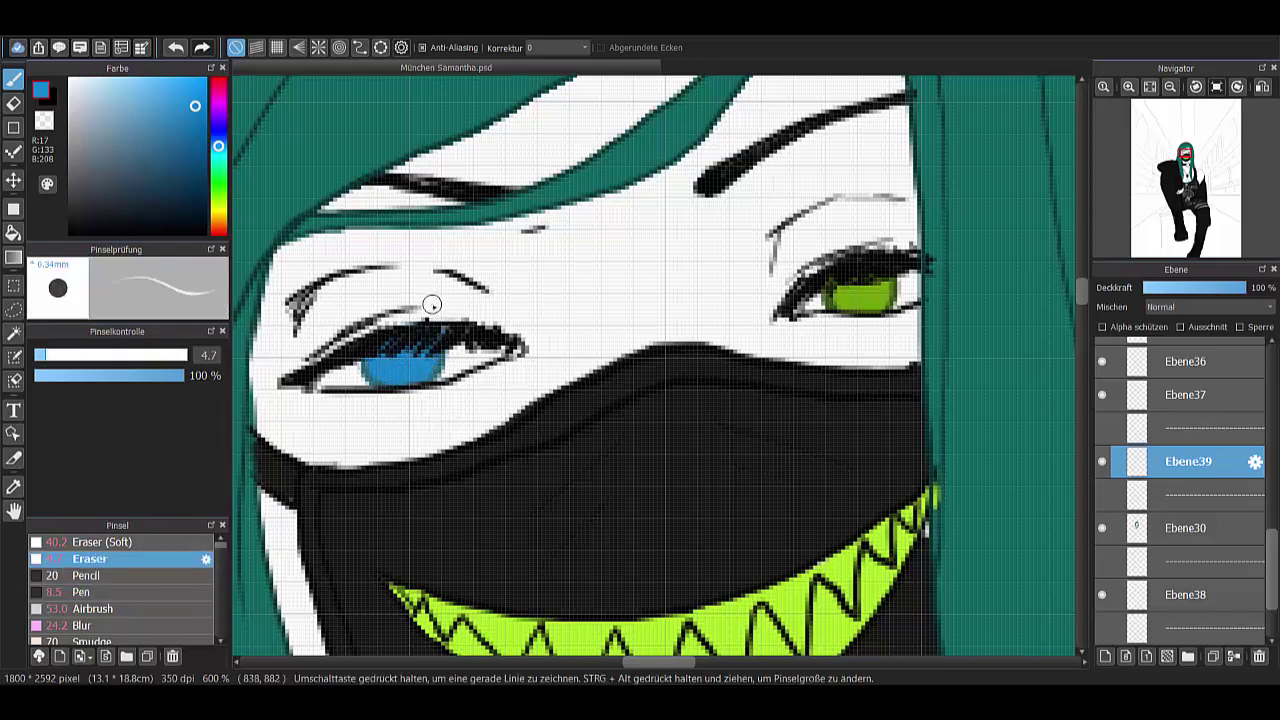
- Add layer Ebene41 and draw a very dark blue pupil (RGB 0, 23, 39) in the blue eye with the Pen
key(ctrl+shift+n)
scroll(400, 370, up, 5)
alt+click(410, 380)
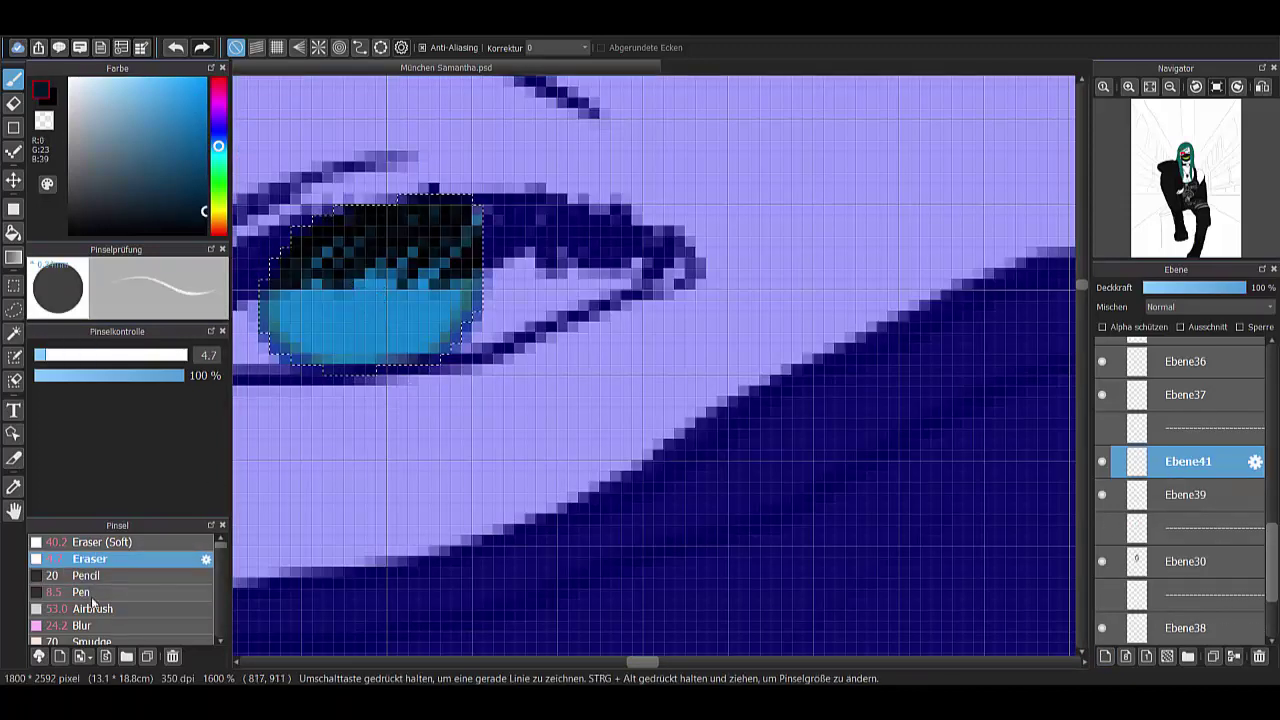
key(b)
scroll(357, 287, down, 5)
- Draw a very dark green pupil (RGB 22, 39, 0) in the green eye on Ebene41
scroll(766, 214, up, 5)
alt+click(686, 286)
scroll(714, 271, down, 4)
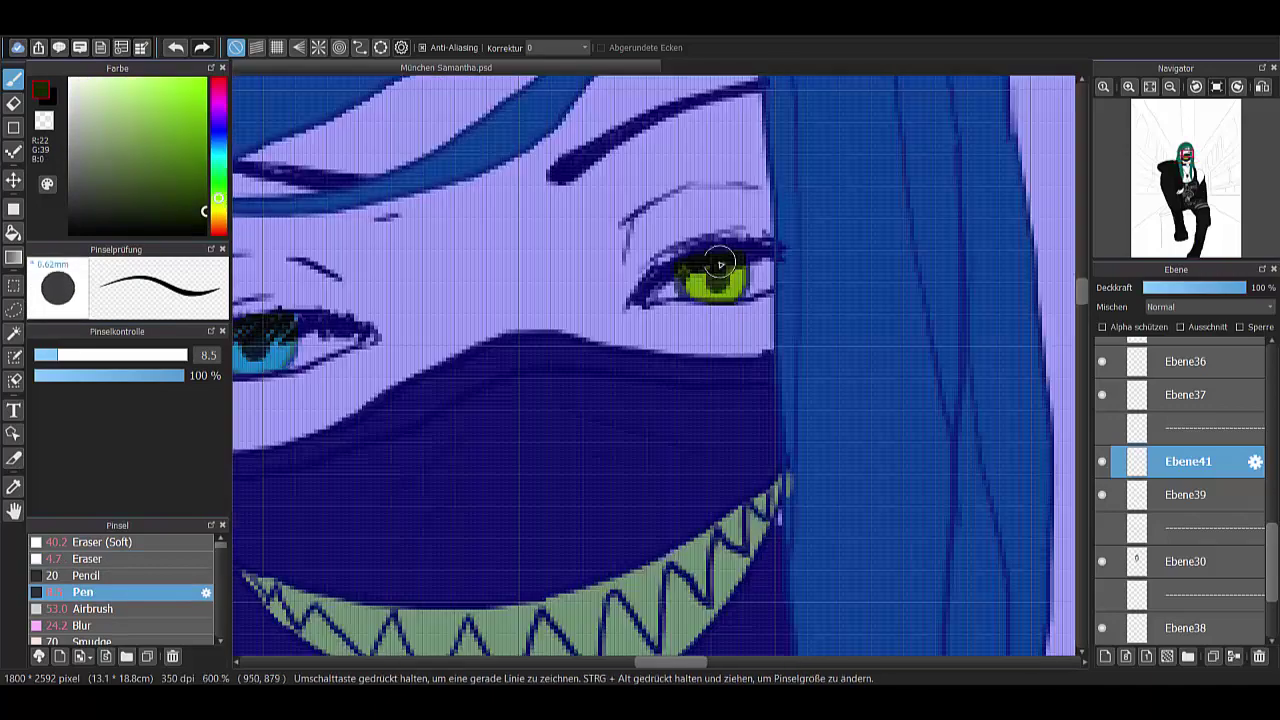
scroll(750, 267, up, 4)
scroll(750, 267, down, 4)
- Airbrush shading over the irises at size 6 and 45 % opacity on new Multiplikation layer Ebene42, placed above Ebene41
key(ctrl+shift+n)
scroll(651, 371, up, 4)
key(a)
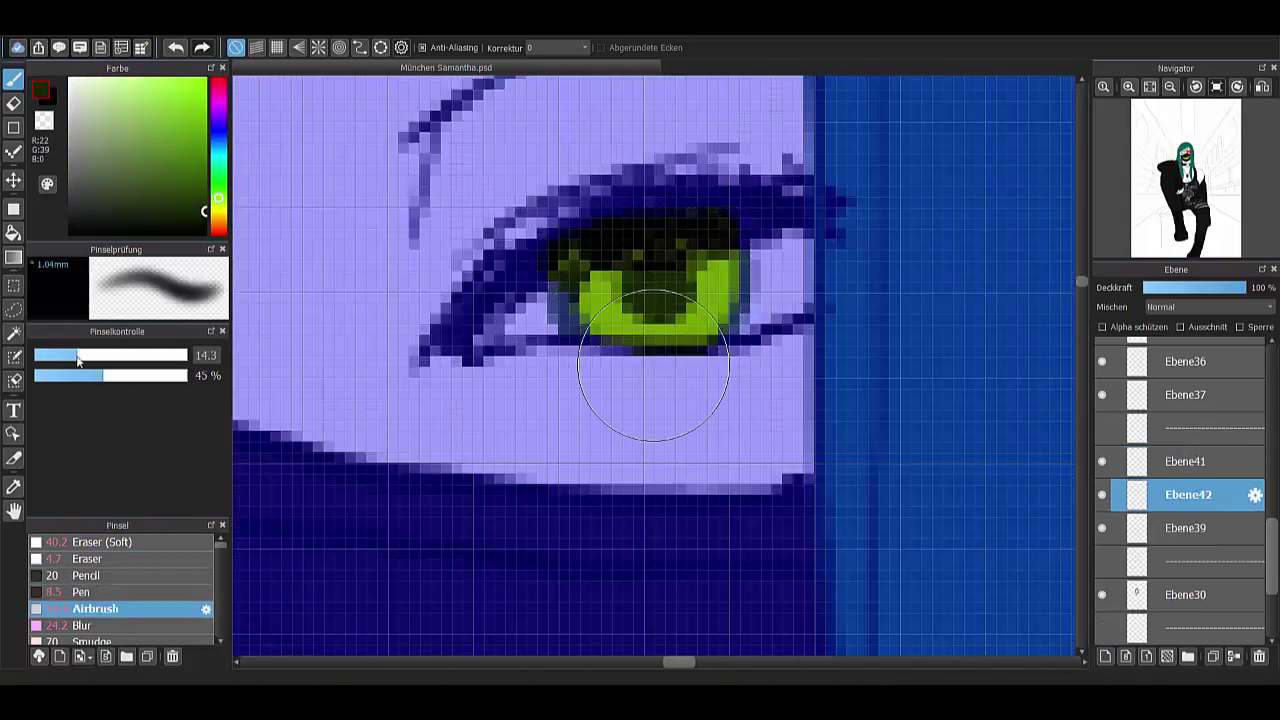
drag(1188, 494, 1185, 458)
alt+click(568, 278)
click(218, 148)
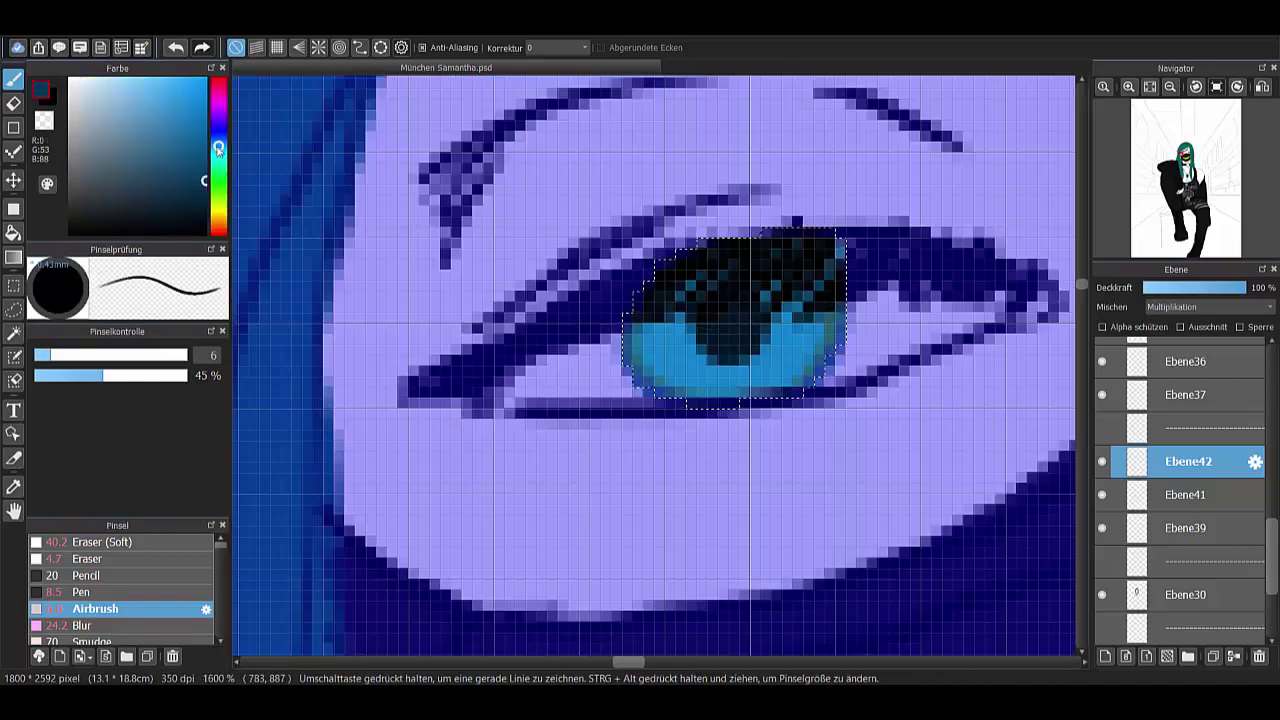
- Airbrush a glow on new Zusatz layer Ebene43, using blue (RGB 49, 135, 192) and green (RGB 140, 192, 49) for the matching irises
scroll(833, 275, down, 3)
scroll(843, 534, up, 4)
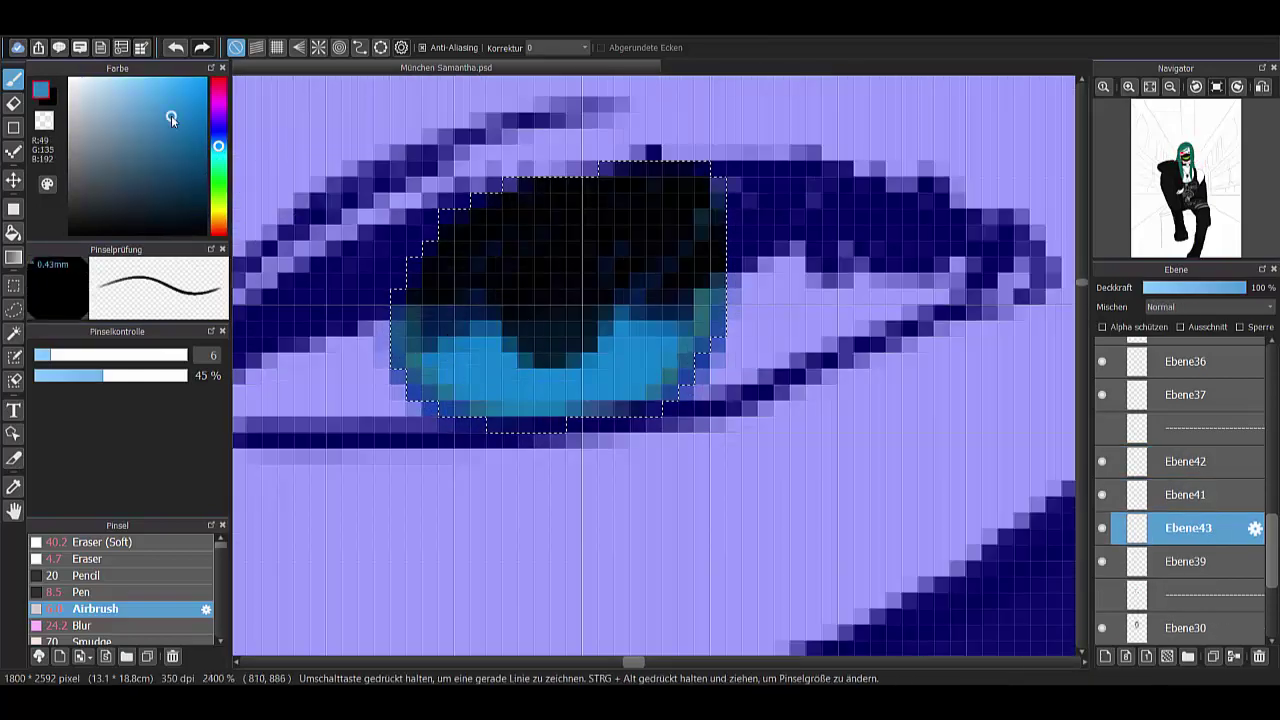
drag(440, 350, 485, 371)
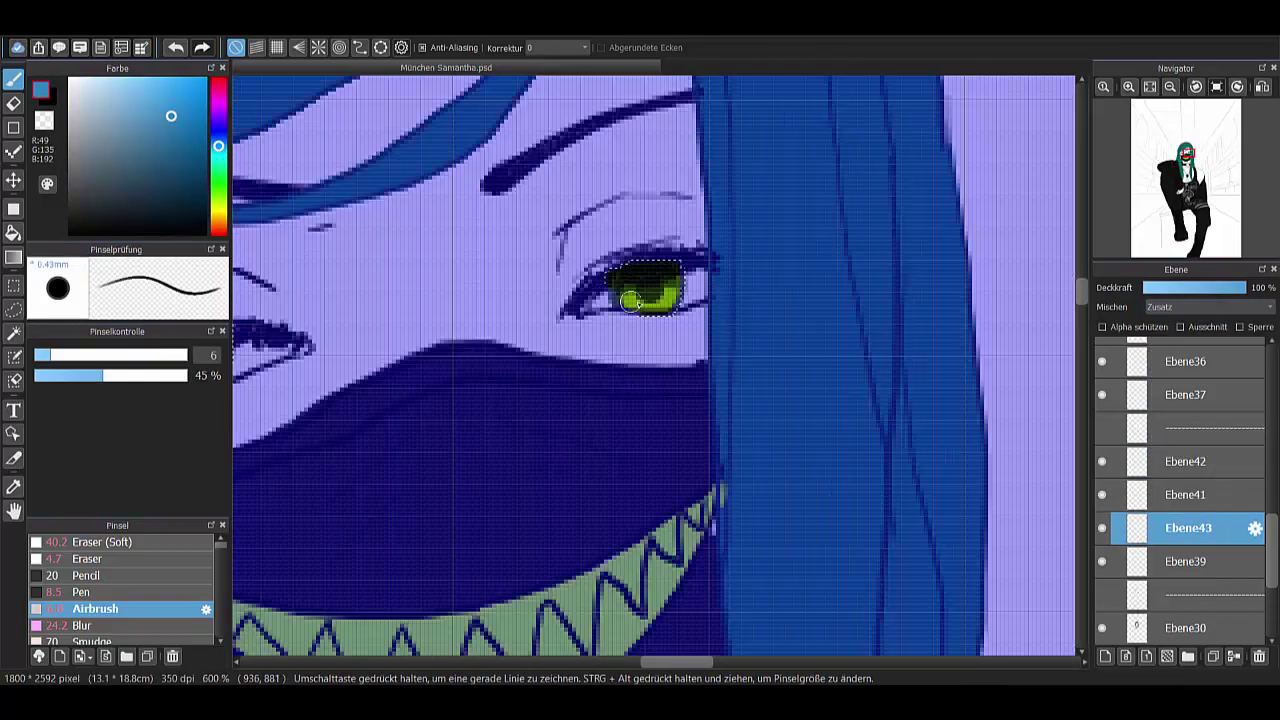
scroll(571, 265, up, 4)
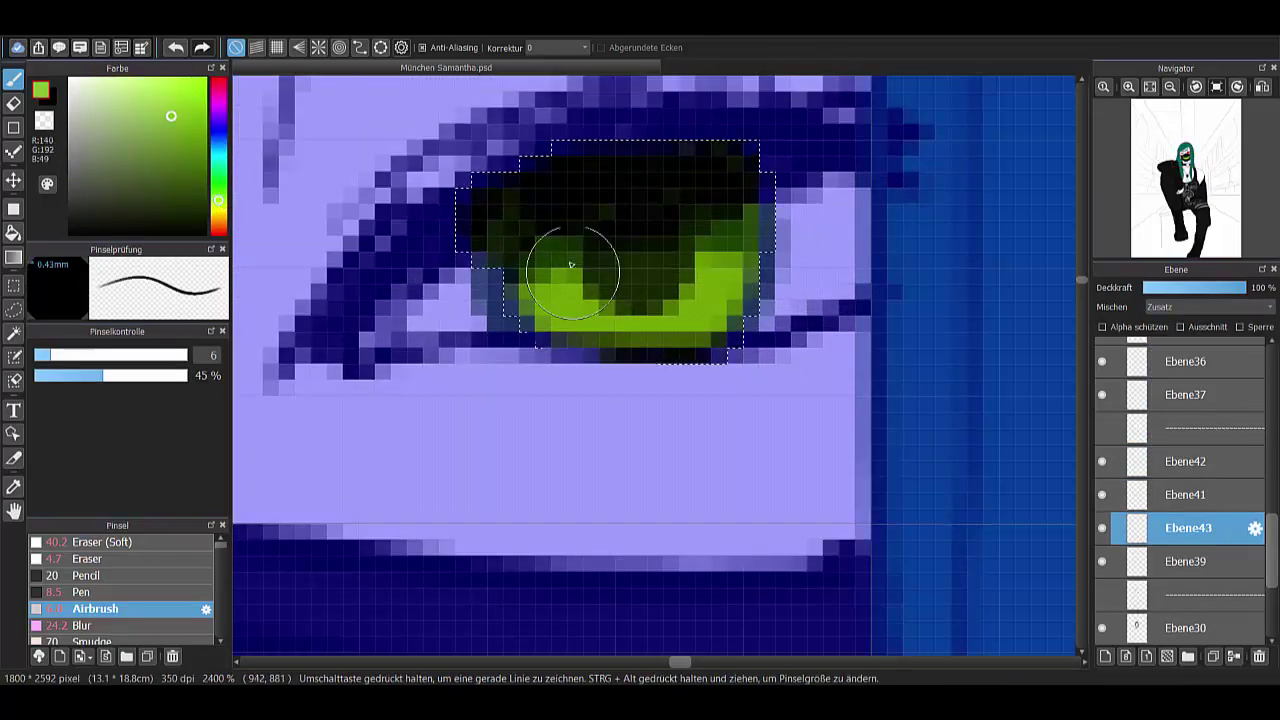
scroll(722, 202, down, 4)
scroll(557, 214, up, 4)
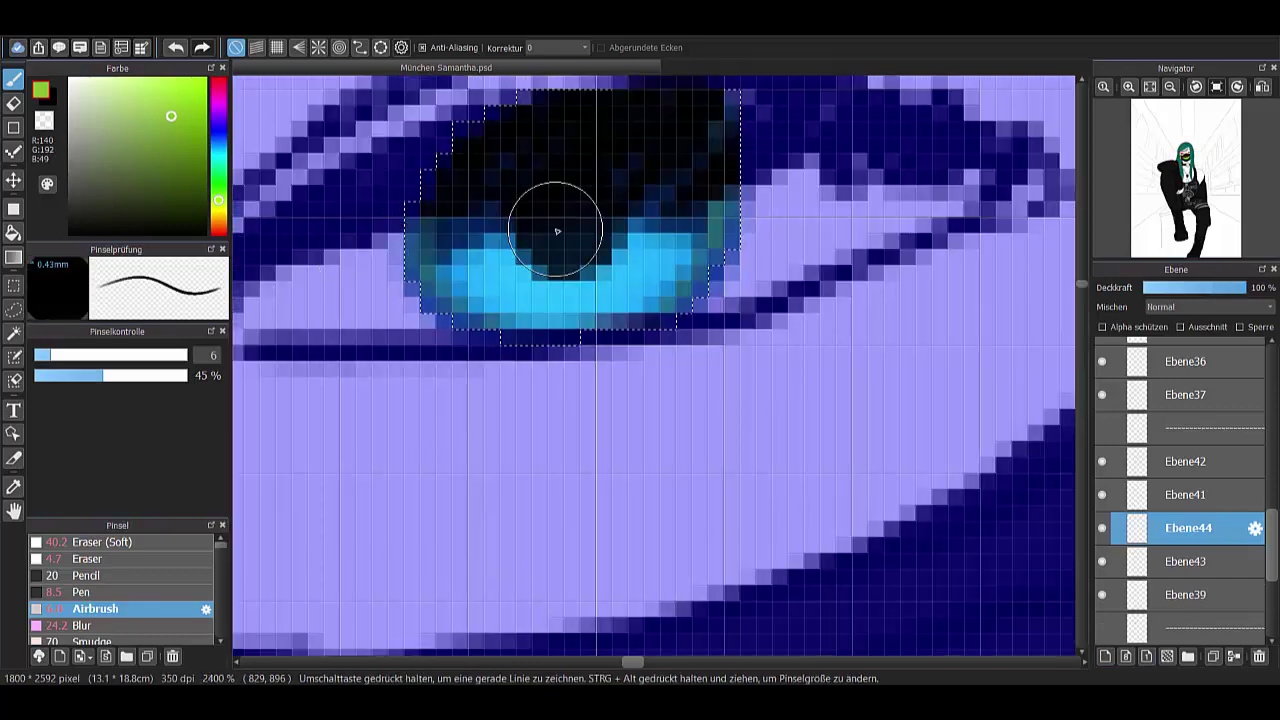
- Brighten the lower irises with a size 2.9 Pen on new layer Ebene44, blended as Zusatz
click(80, 592)
key(ctrl+shift+n)
click(1208, 307)
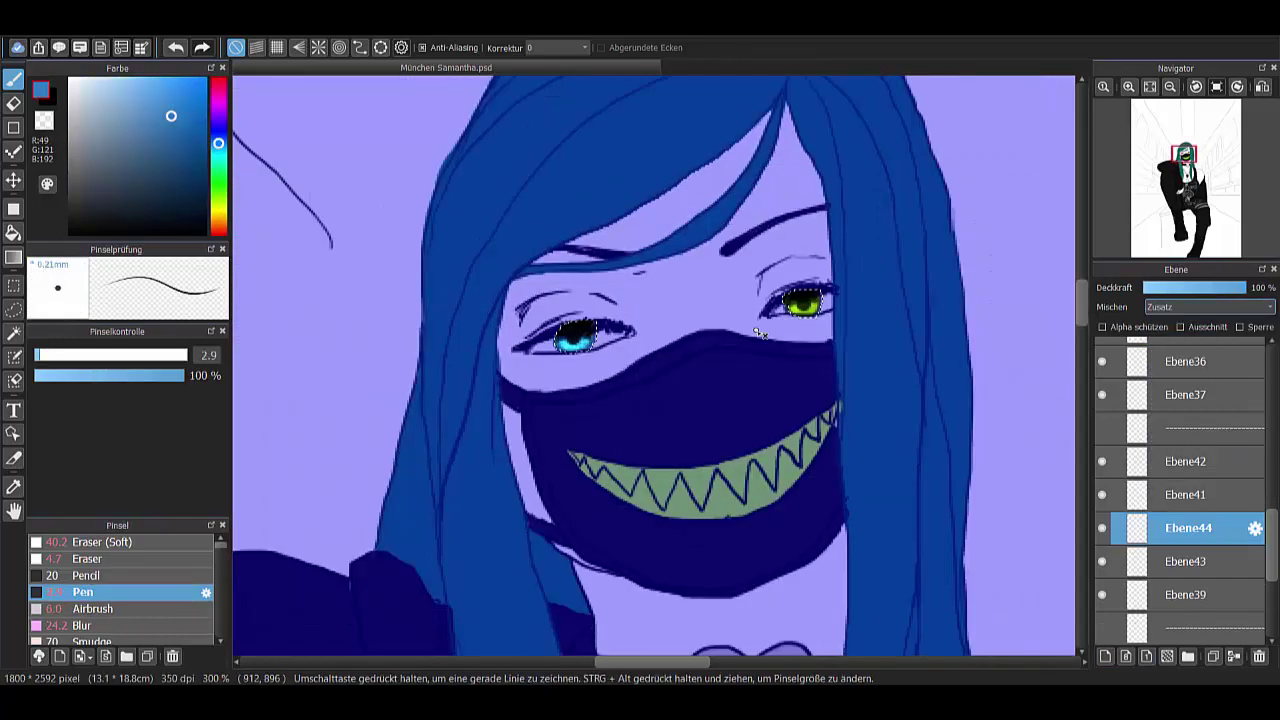
- Draw fine darker iris strokes in matching green and blue with a size 1.8 Pen on new Multiplikation layer Ebene45
scroll(829, 429, up, 4)
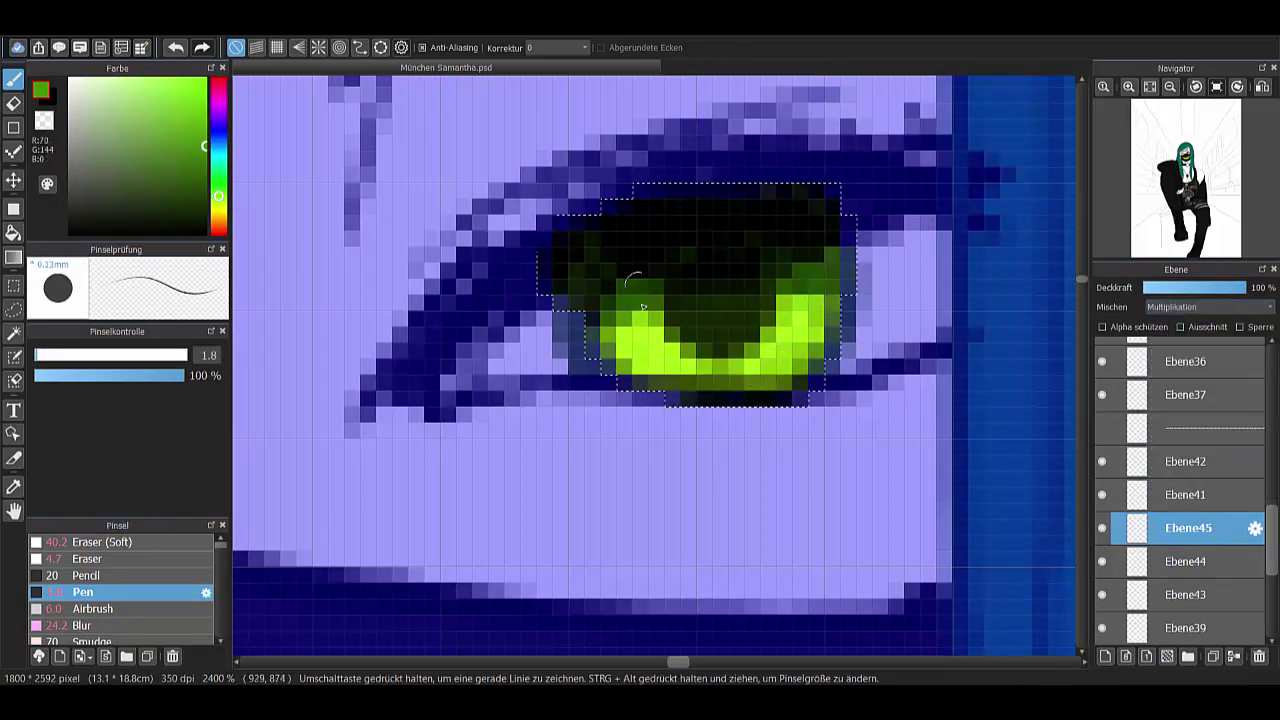
drag(643, 307, 800, 330)
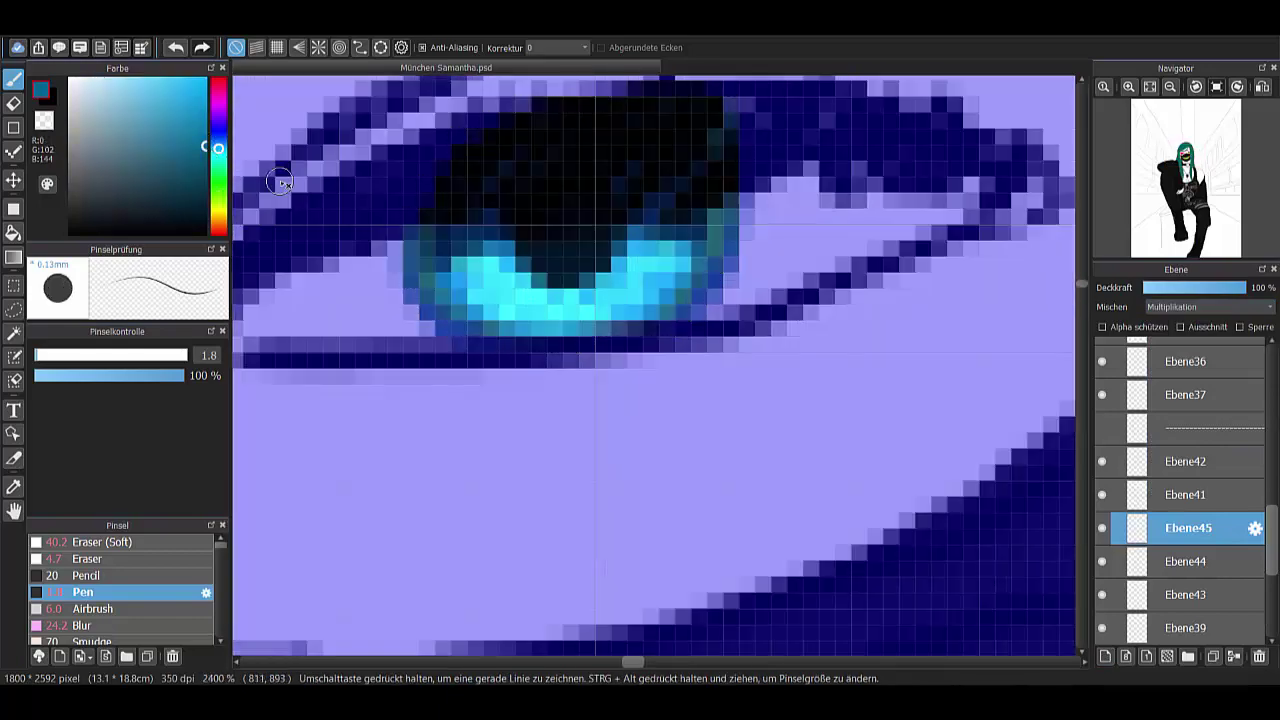
drag(540, 290, 683, 246)
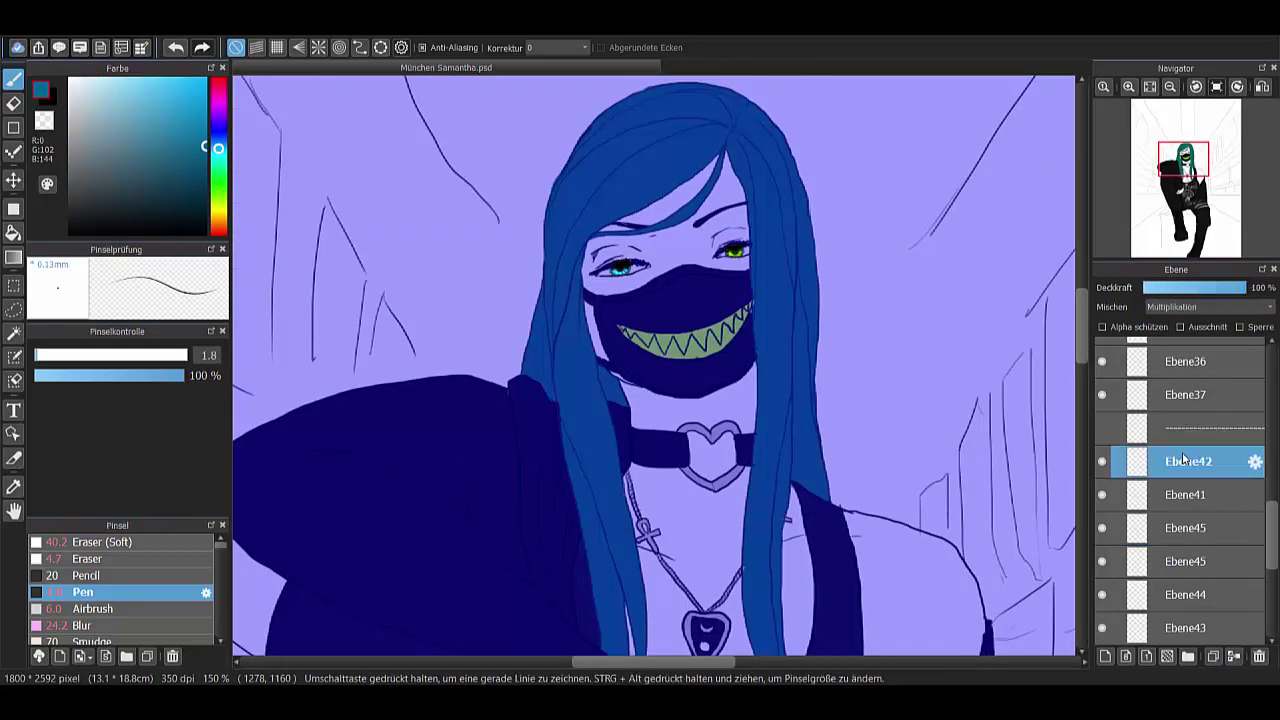
- Dot a white highlight on the green eye's pupil on a new layer above Ebene42
scroll(590, 280, up, 4)
click(730, 340)
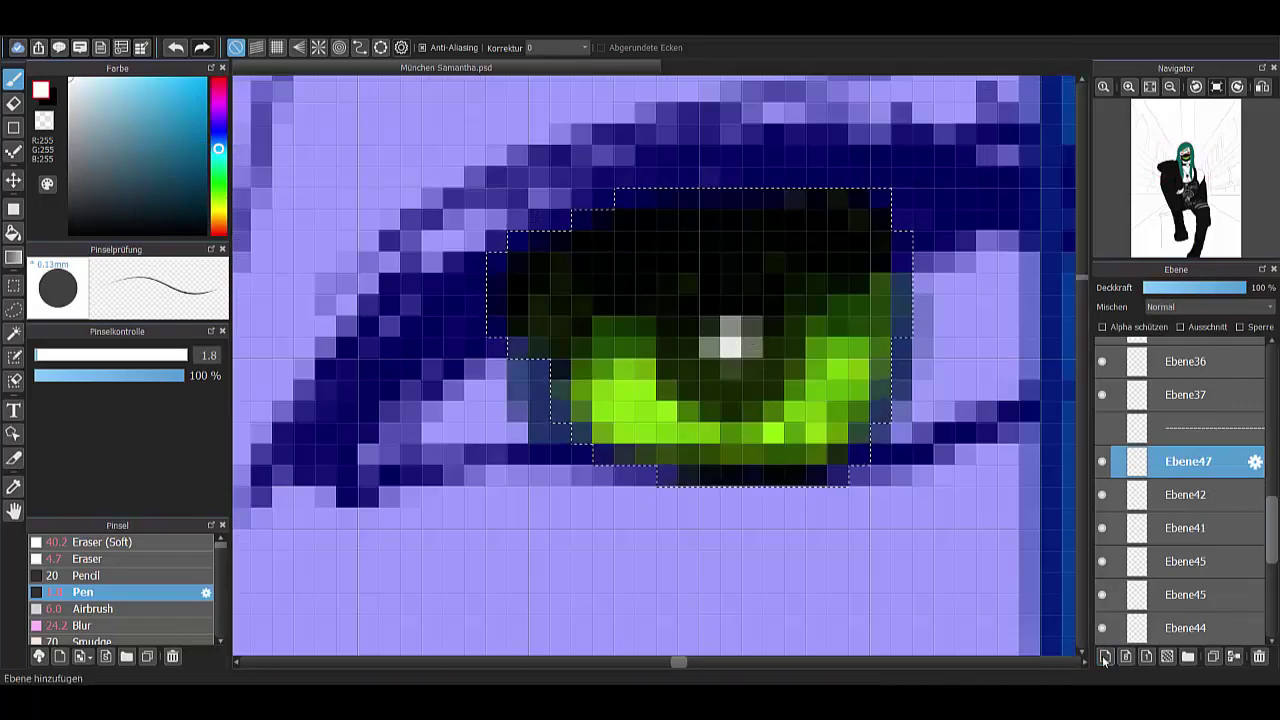
- Add white reflections to the left side of both irises with a size 1.8 Pen on new layer Ebene48
drag(600, 345, 583, 400)
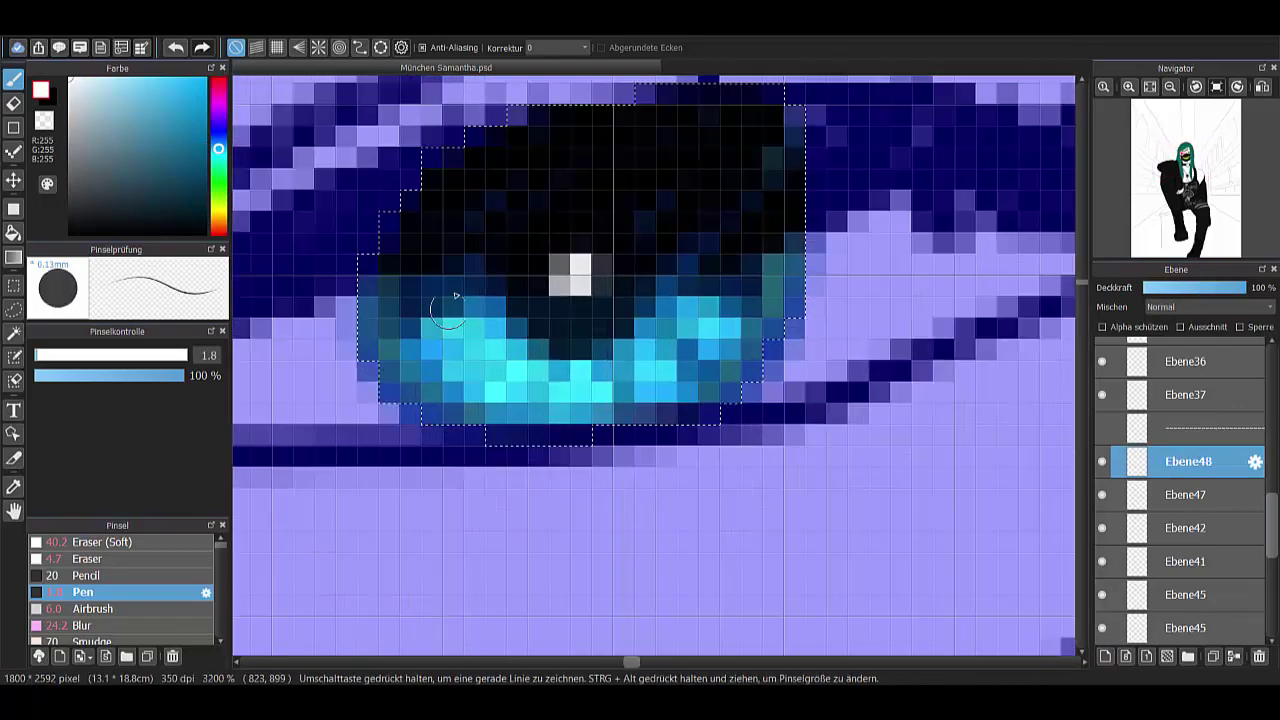
click(432, 300)
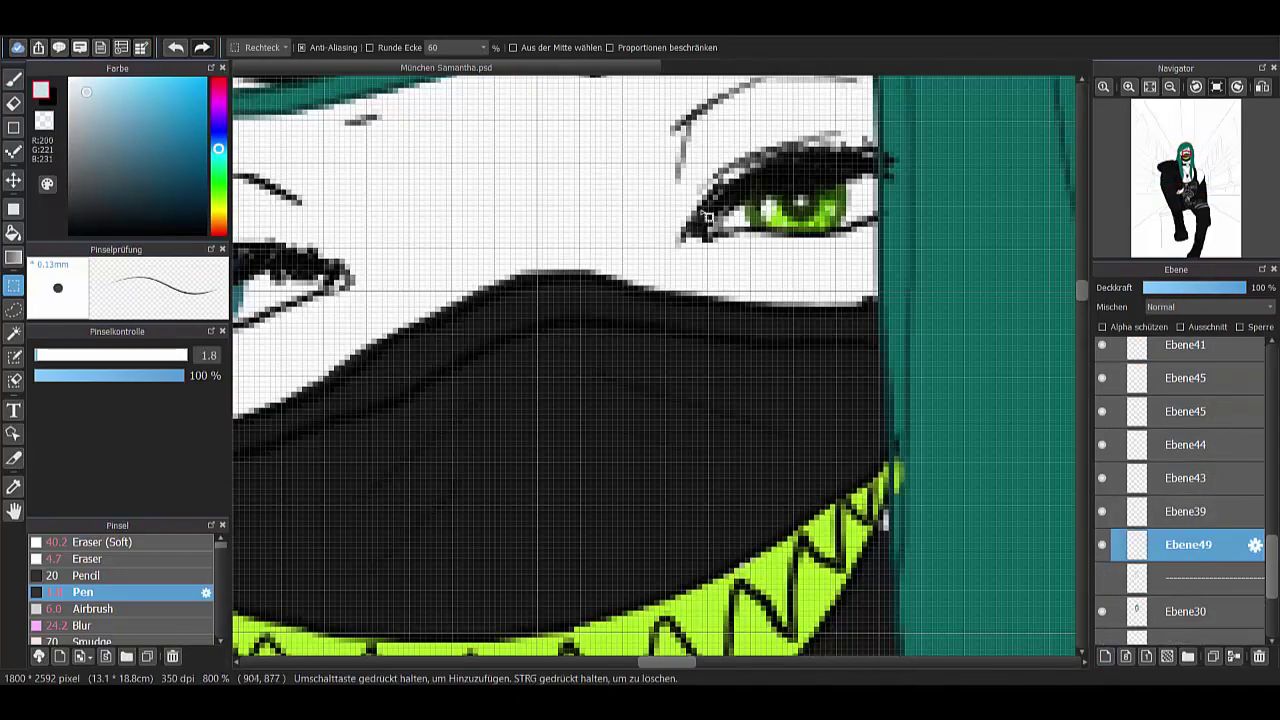
- Shade the whites of both eyes pale blue (RGB 200, 221, 231) on new layer Ebene49 and erase the overspill
key(b)
scroll(876, 181, down, 2)
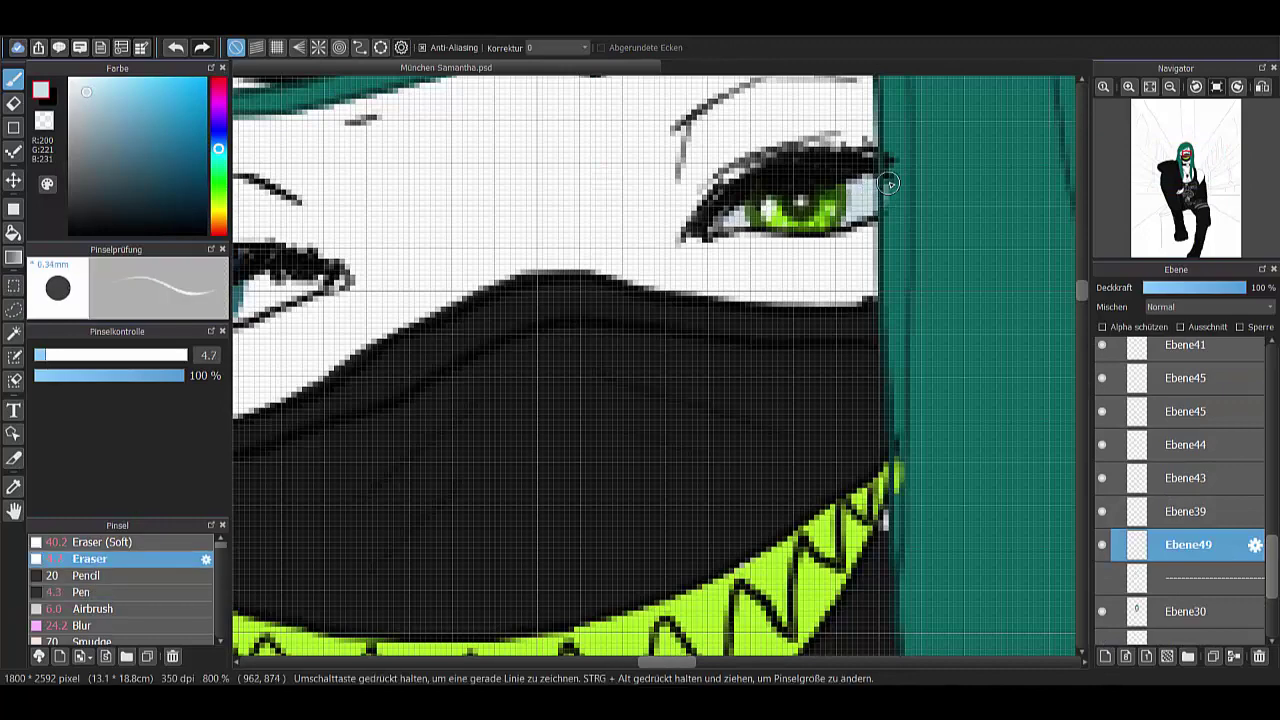
drag(300, 240, 591, 246)
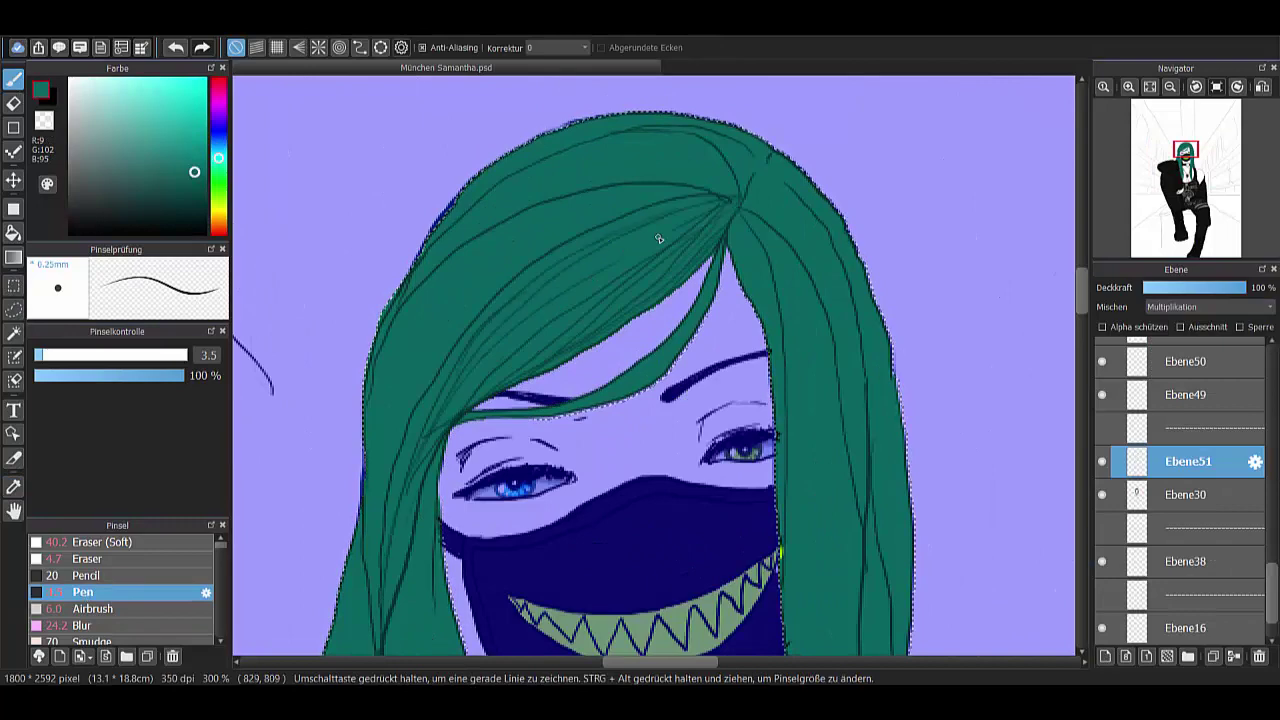
- Draw fine strands across the fringe and crown in dark teal (RGB 9, 102, 95), size 3.5 Pen, on Multiplikation layer Ebene51
mouse_move(659, 238)
mouse_down()
mouse_move(560, 290)
mouse_move(600, 257)
mouse_move(742, 217)
mouse_move(472, 404)
mouse_move(550, 264)
mouse_up()
mouse_move(652, 196)
mouse_down()
mouse_move(514, 224)
mouse_move(548, 255)
mouse_move(377, 606)
mouse_up()
drag(384, 517, 398, 291)
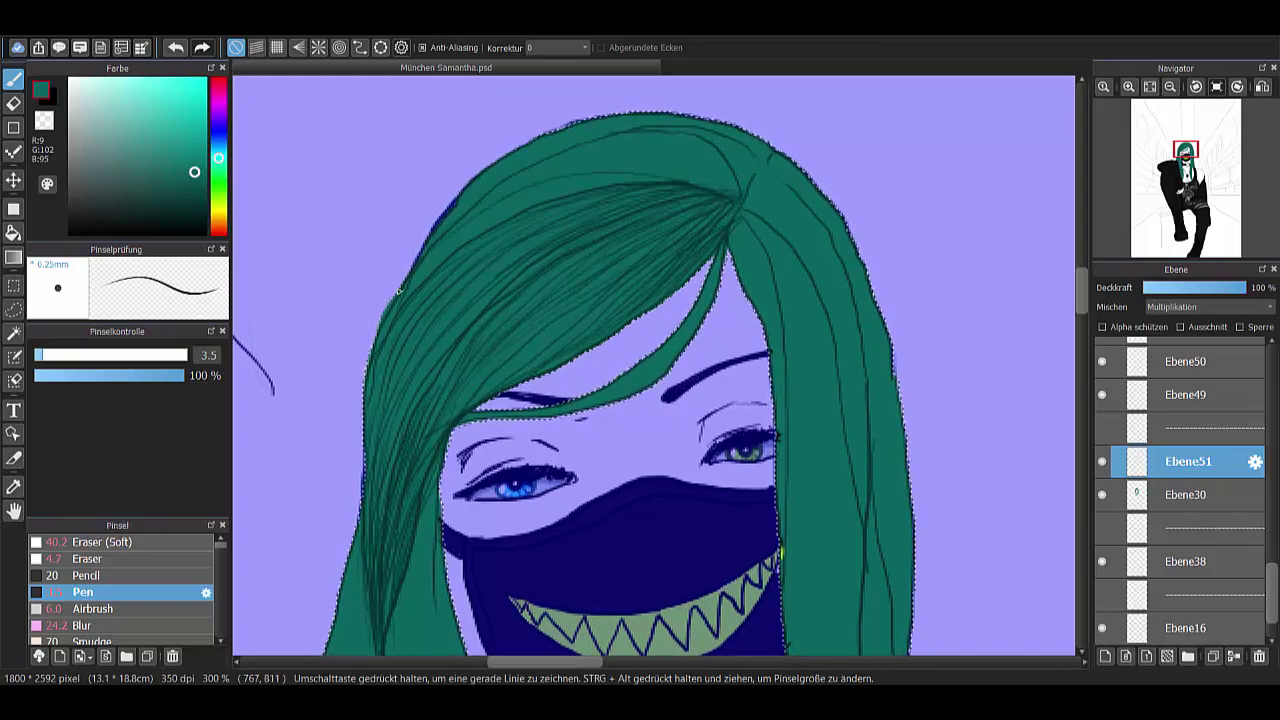
mouse_move(527, 162)
mouse_down()
mouse_move(466, 220)
mouse_move(429, 286)
mouse_move(646, 171)
mouse_move(742, 202)
mouse_move(724, 248)
mouse_up()
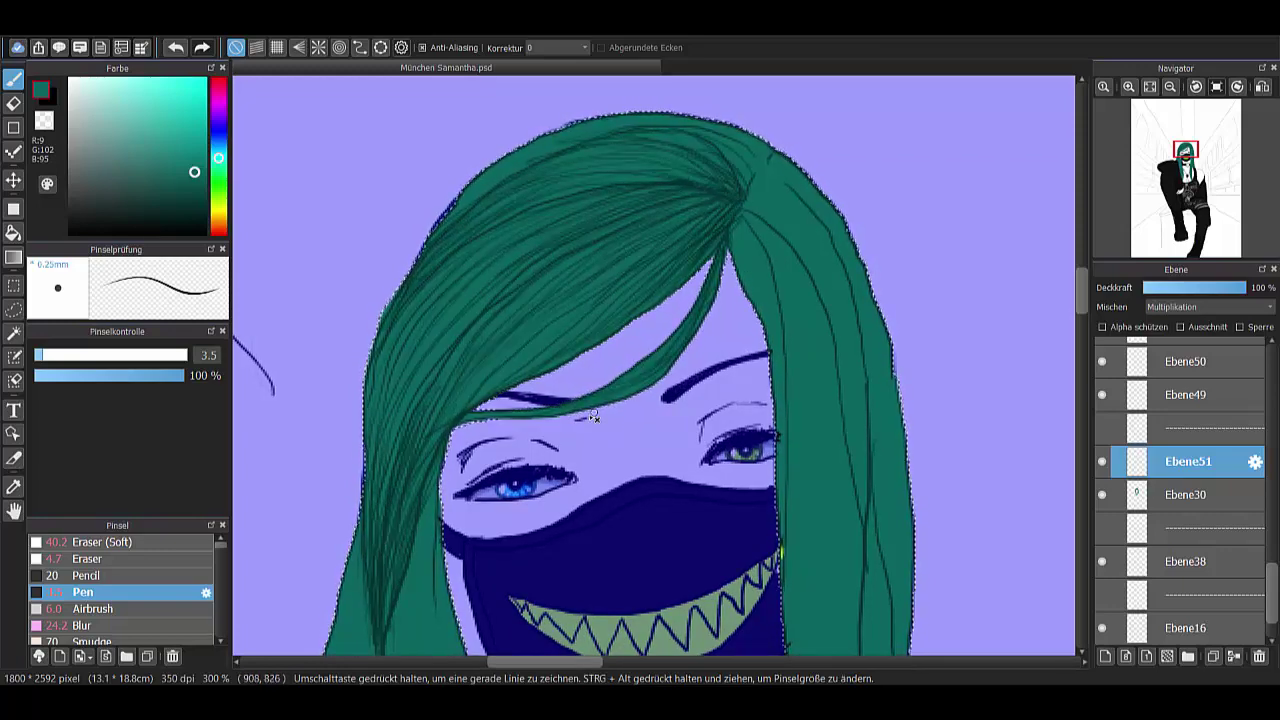
scroll(589, 413, down, 5)
scroll(589, 413, up, 5)
- Continue the fine dark teal strands down the long lock over the jacket side, from the mask to the chest tips
mouse_move(589, 413)
mouse_down()
mouse_move(567, 467)
mouse_move(585, 495)
mouse_move(470, 460)
mouse_move(420, 360)
mouse_move(455, 329)
mouse_up()
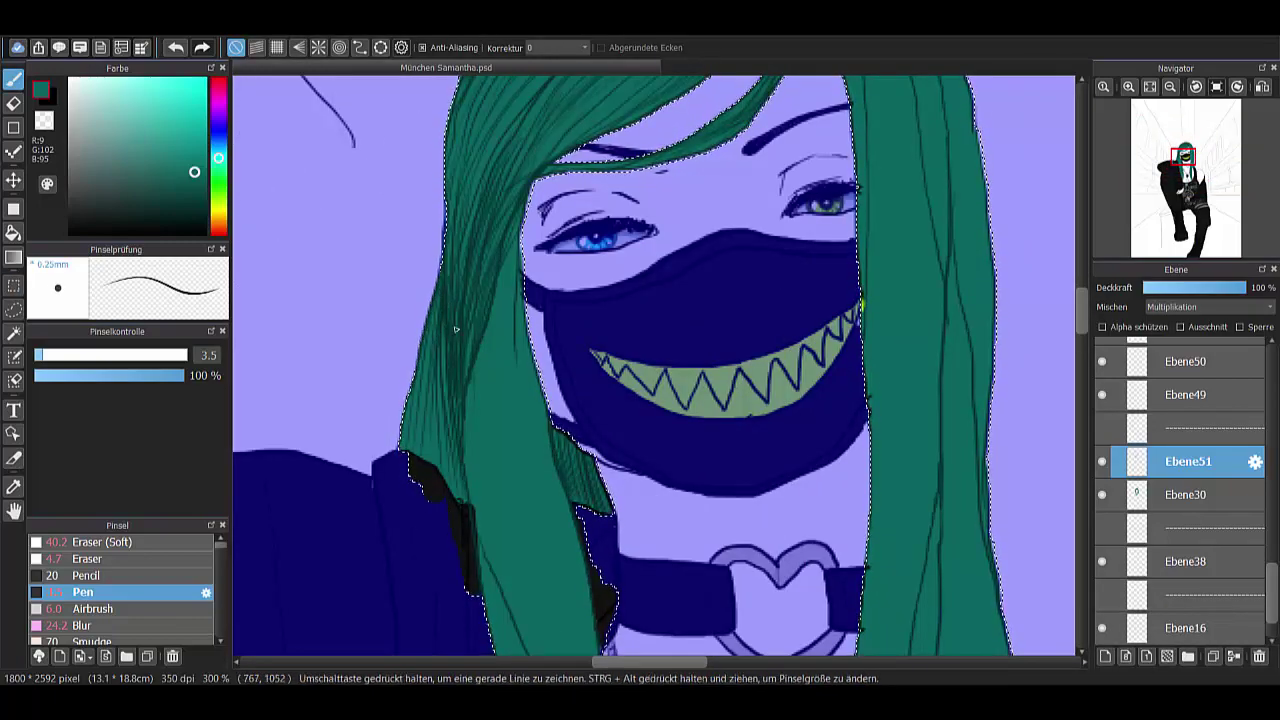
scroll(537, 251, down, 2)
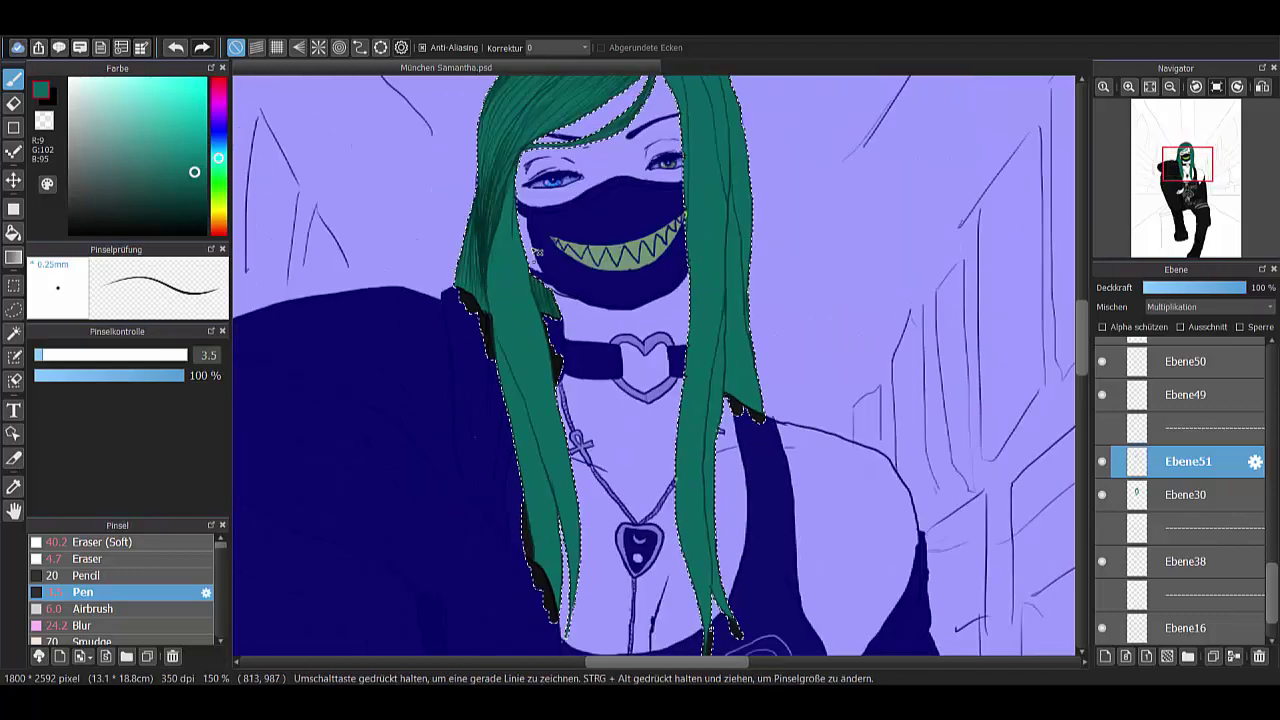
scroll(537, 251, up, 1)
drag(480, 440, 548, 322)
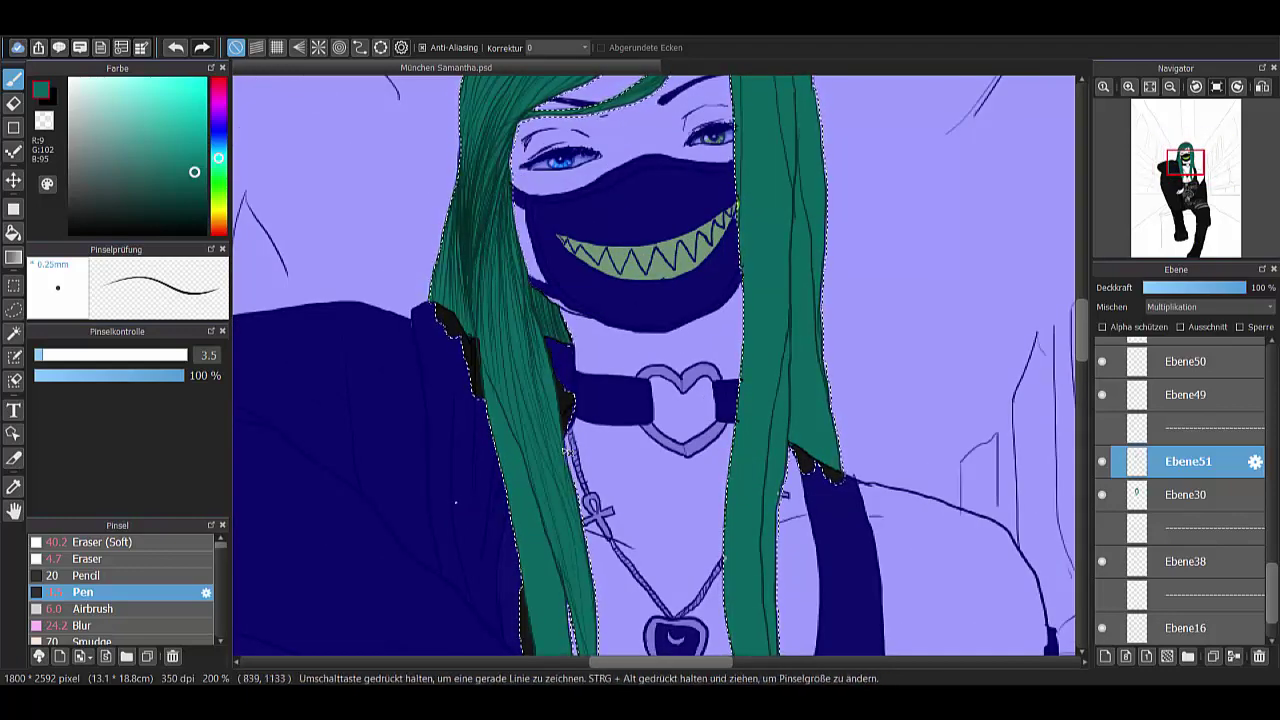
scroll(534, 261, down, 2)
drag(580, 558, 592, 326)
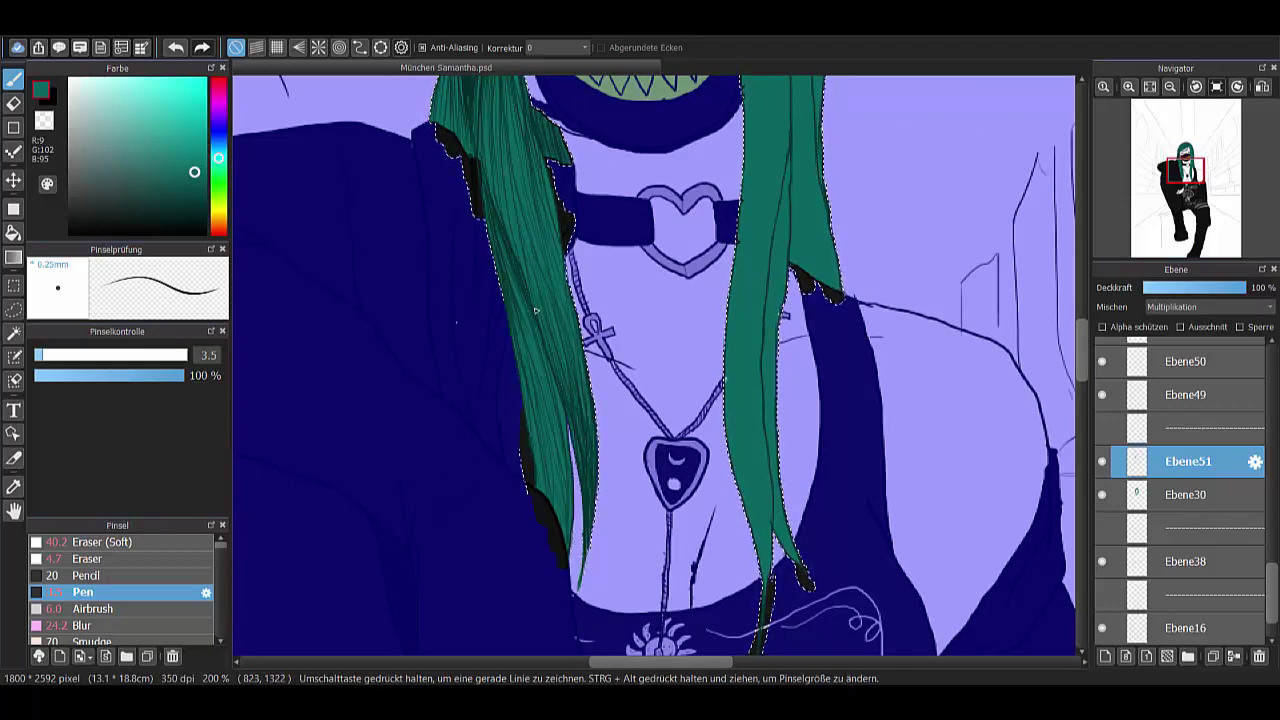
- Draw fine dark teal strands along the lock over the bare shoulder side, down past the choker to its tips
scroll(807, 345, down, 3)
scroll(726, 214, up, 3)
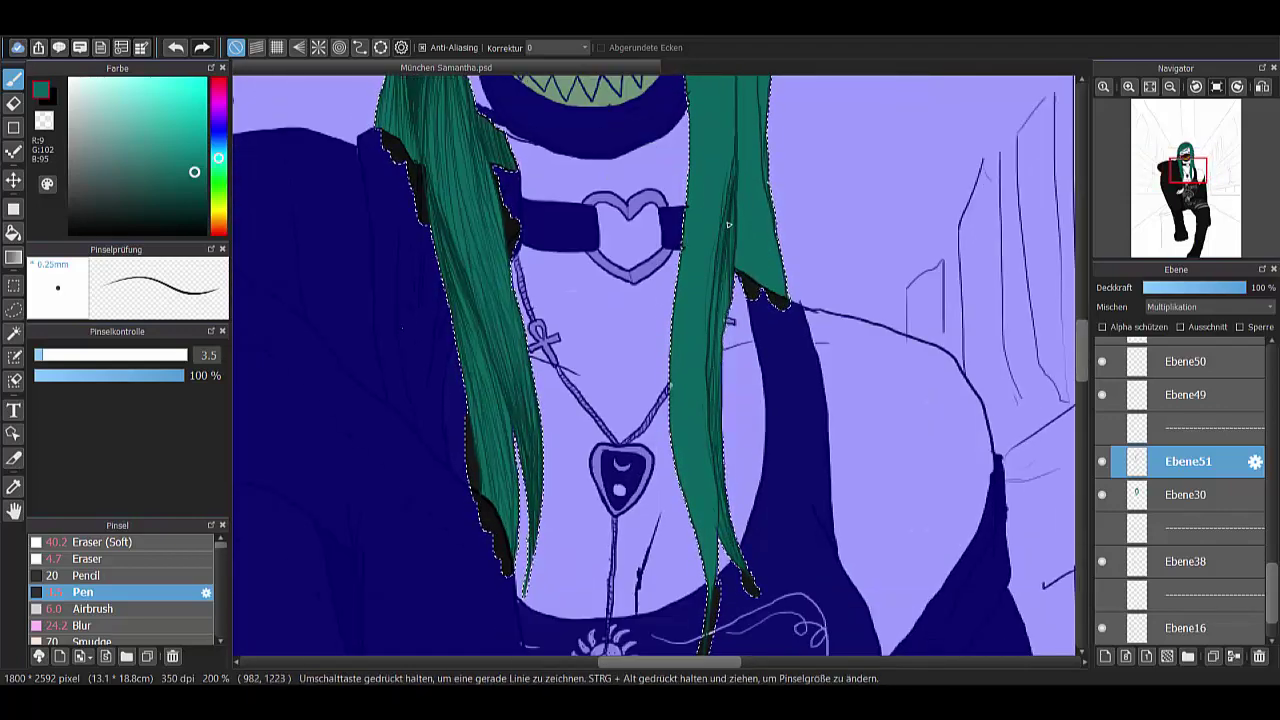
scroll(762, 370, up, 3)
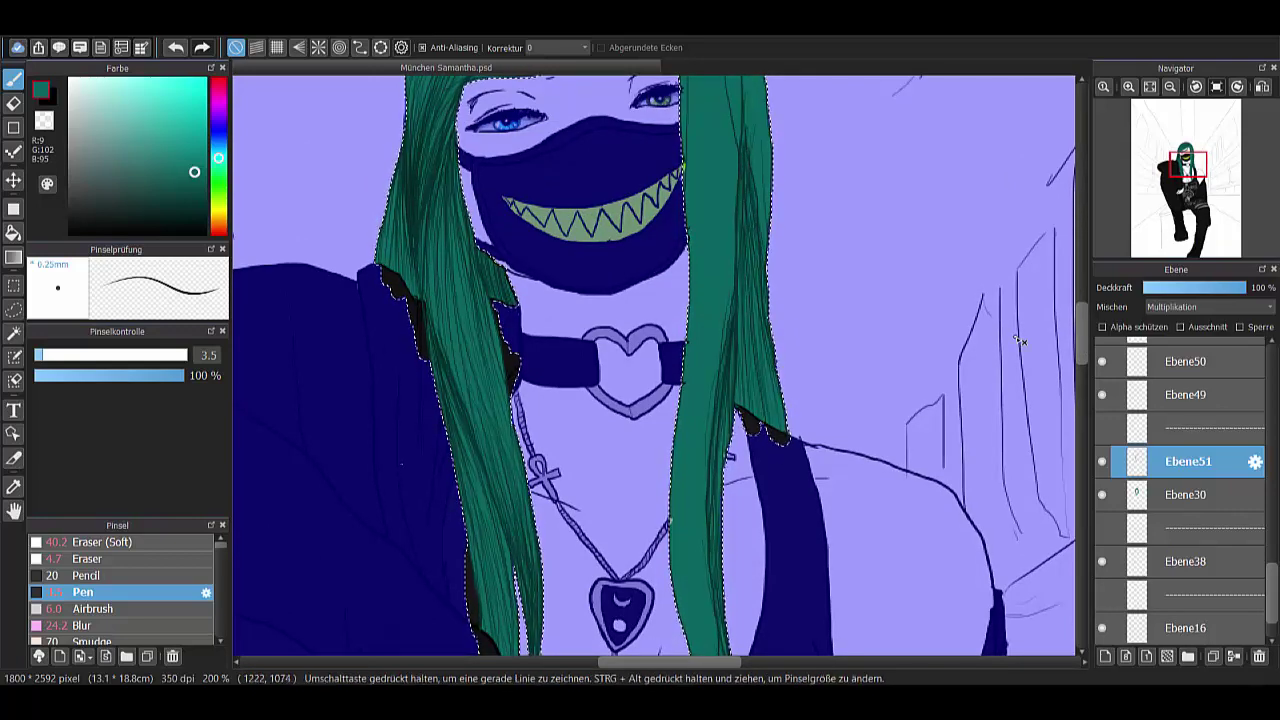
scroll(755, 380, down, 1)
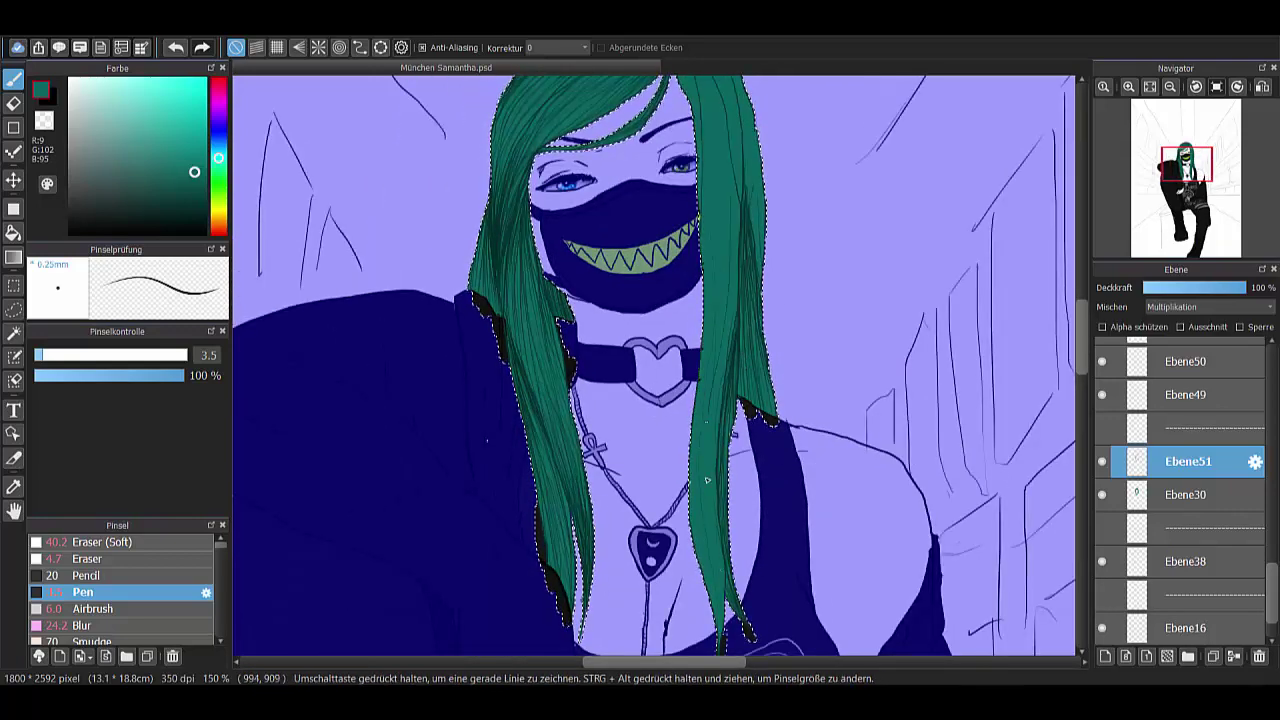
scroll(714, 239, down, 2)
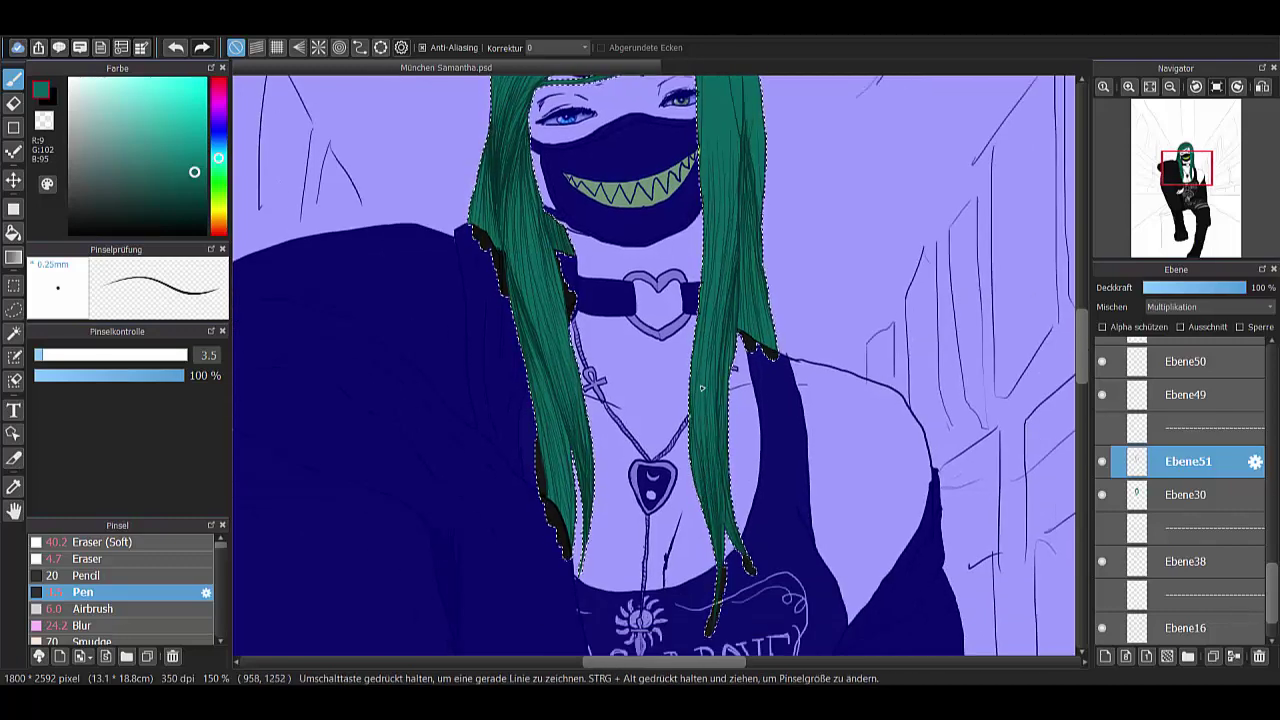
- Fill the hair from the parting down the bare shoulder side with fine strands on Ebene51
scroll(720, 585, up, 3)
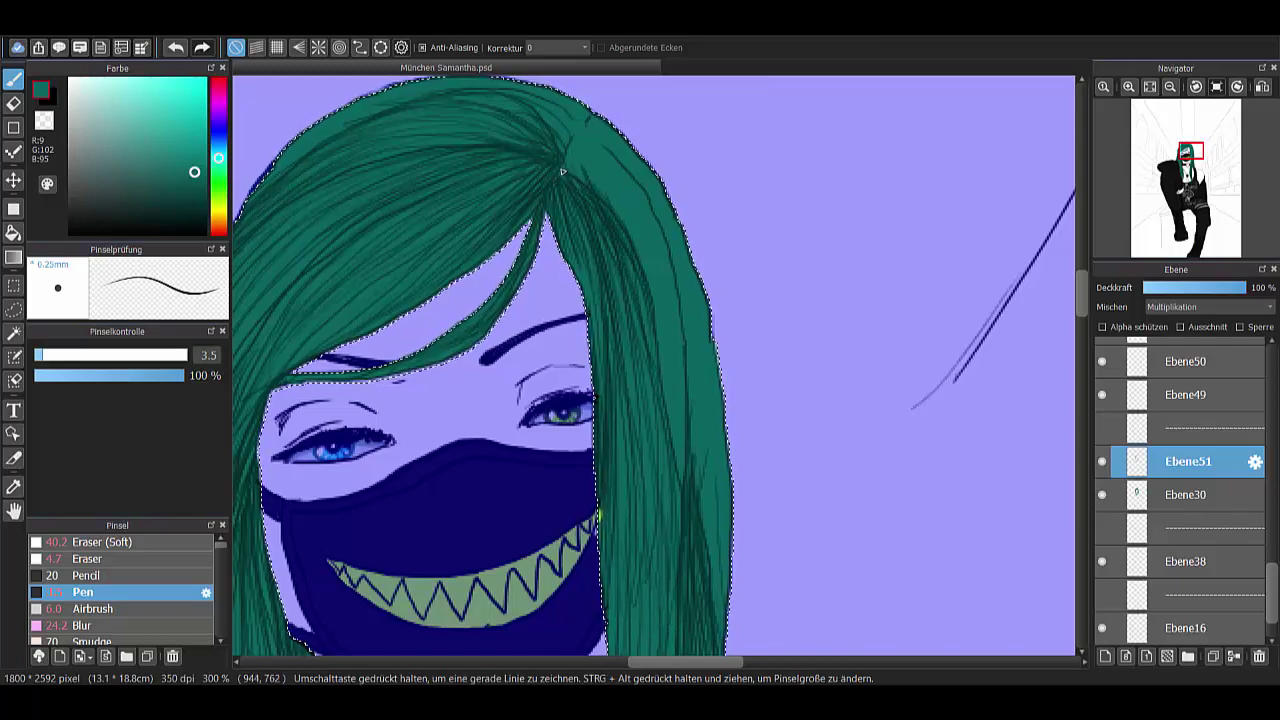
scroll(592, 274, down, 3)
scroll(656, 316, up, 3)
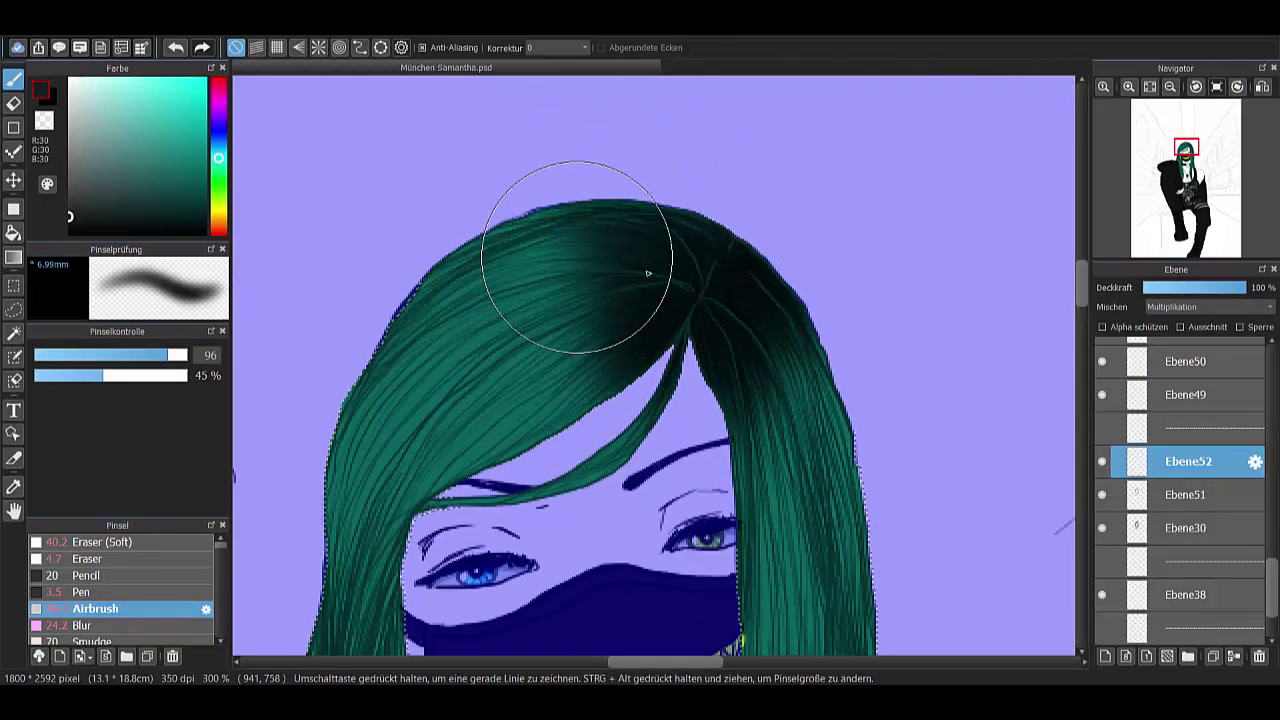
- Airbrush dark roots around the parting in RGB 30, 30, 30, size 96, on new Multiplikation layer Ebene52
mouse_move(576, 257)
mouse_down()
mouse_move(799, 350)
mouse_move(764, 238)
mouse_move(950, 191)
mouse_move(528, 218)
mouse_move(646, 248)
mouse_move(657, 357)
mouse_up()
drag(1272, 588, 1275, 392)
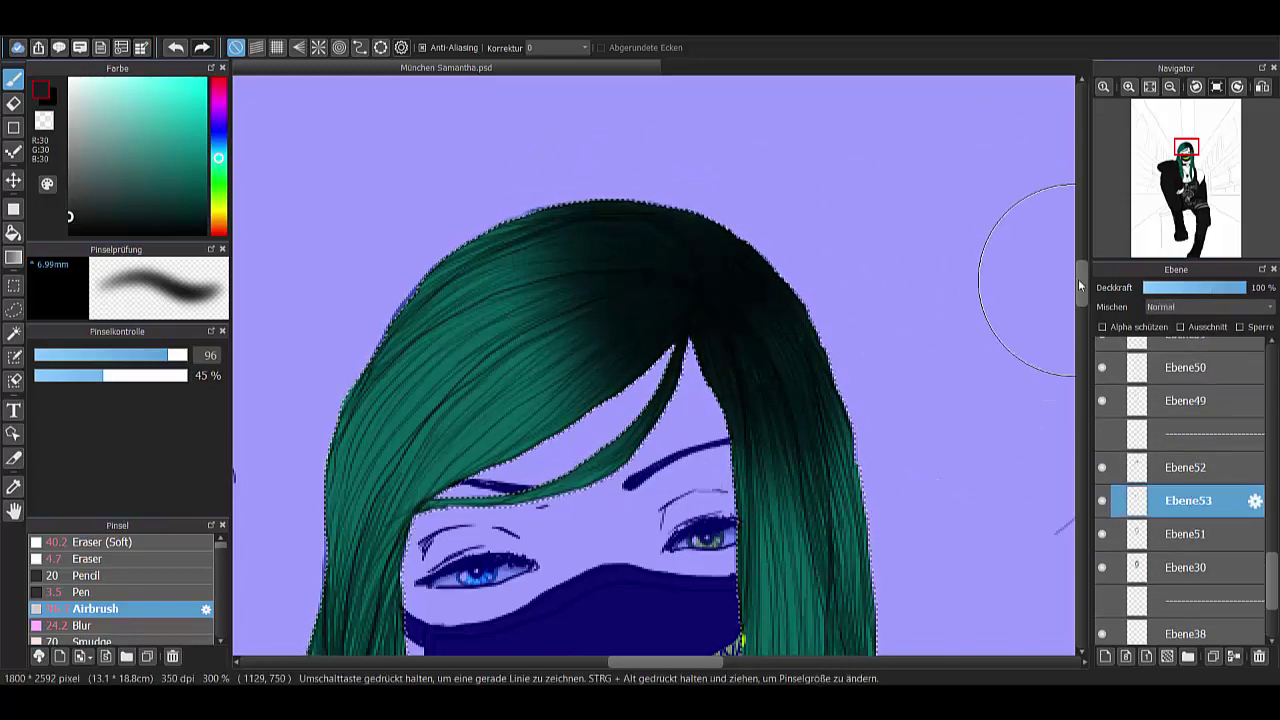
drag(1079, 286, 1079, 292)
- Draw bold dark strands through the fringe and jacket-side lock with a size 7.9 Pen on new Multiplikation layer Ebene53
click(82, 592)
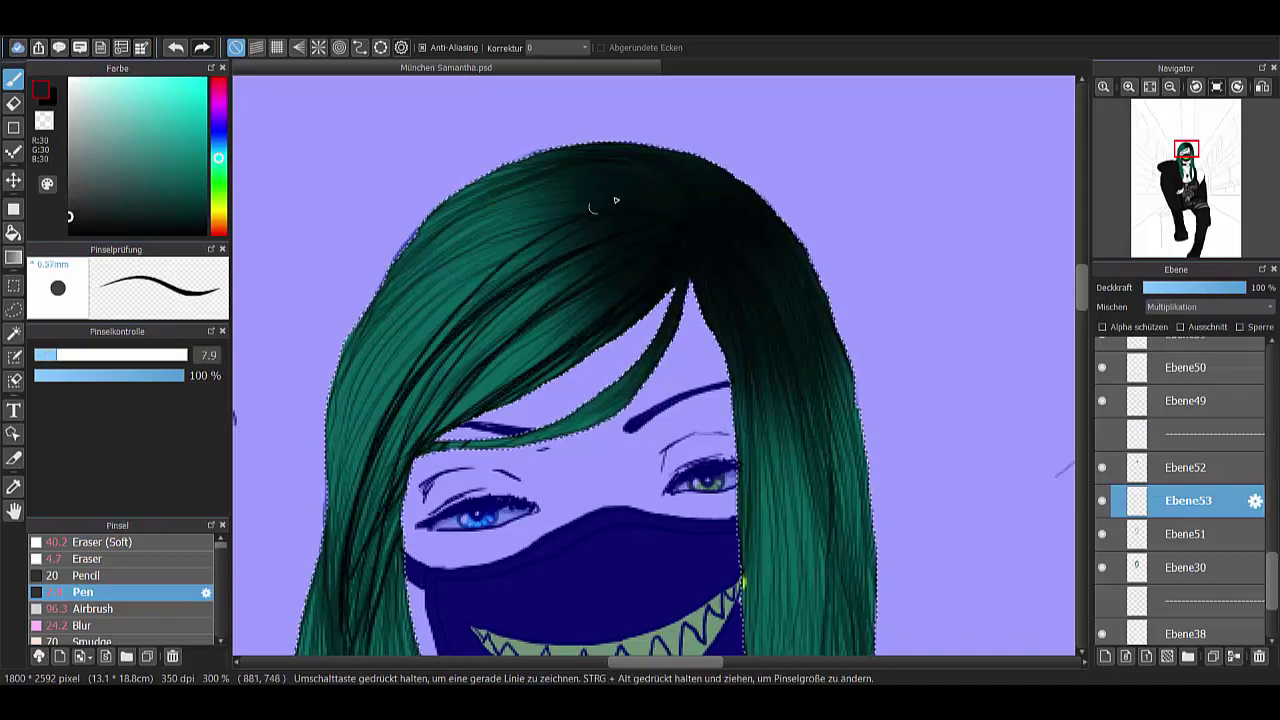
scroll(926, 403, down, 5)
scroll(926, 403, down, 3)
scroll(926, 403, up, 3)
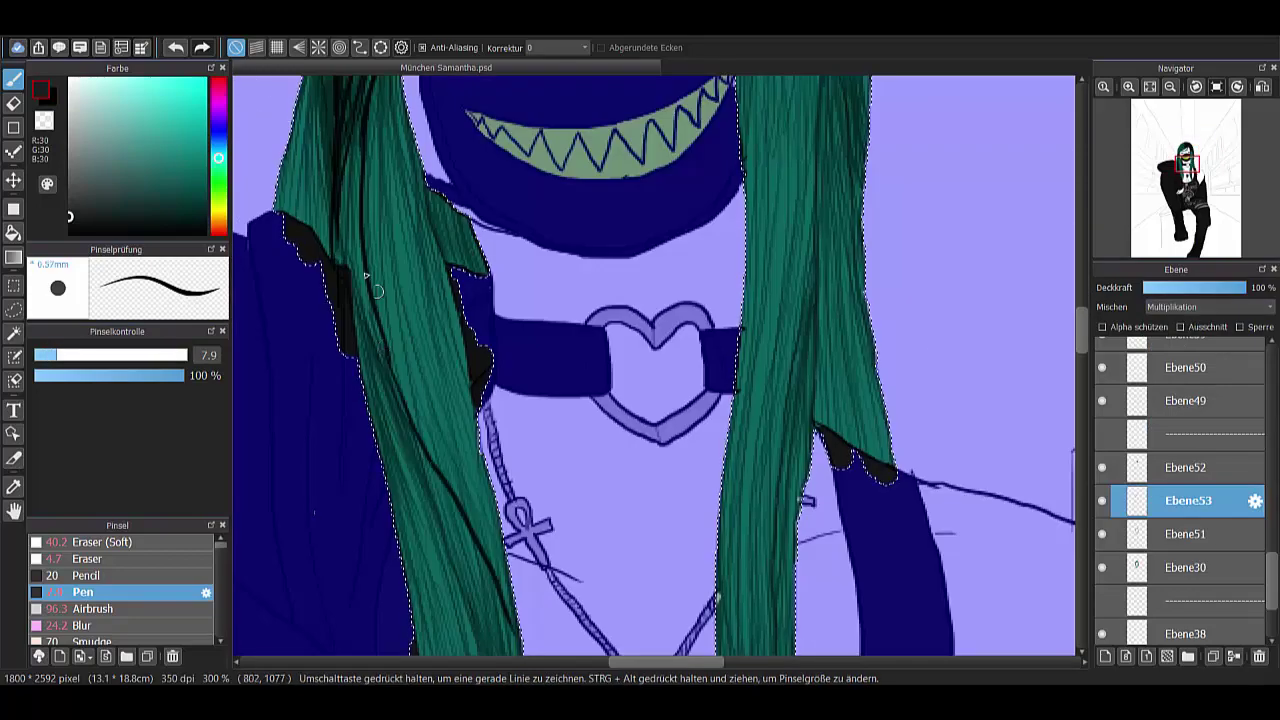
scroll(926, 403, down, 2)
scroll(926, 403, down, 3)
scroll(422, 117, up, 2)
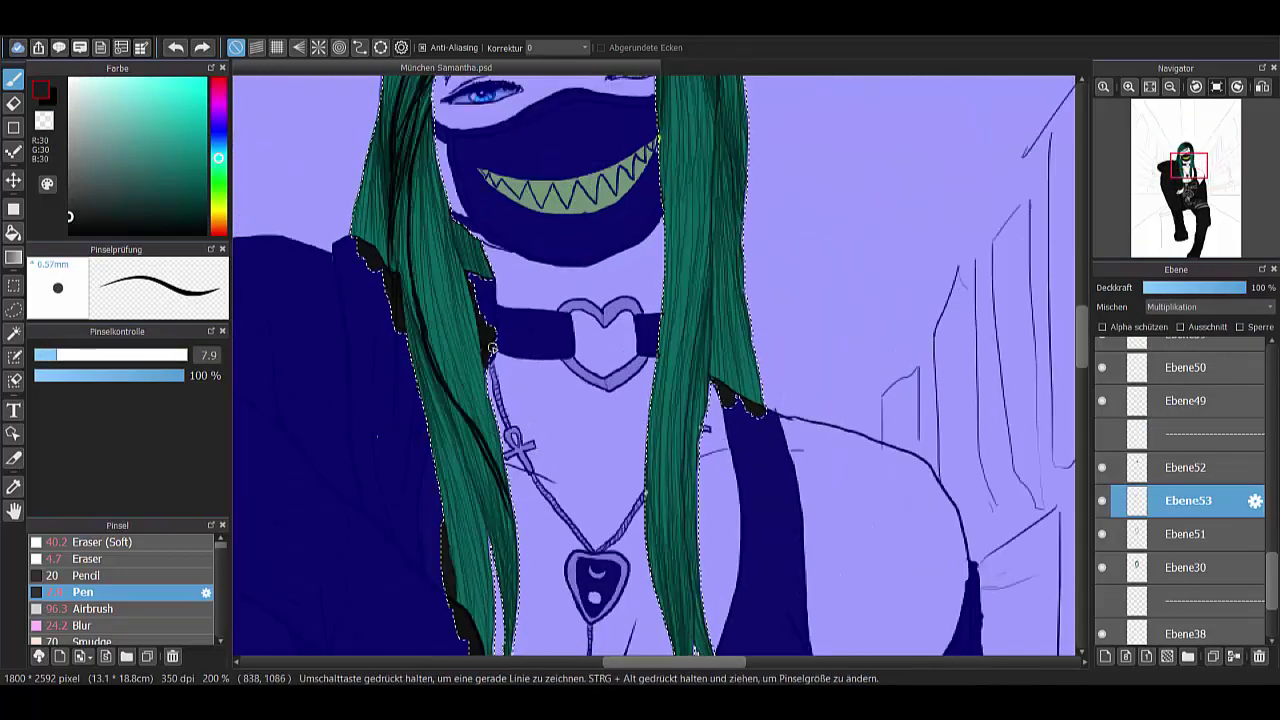
- Add bold dark strands to the hair on the bare shoulder side and set Ebene53's opacity to 86 %
scroll(691, 168, up, 3)
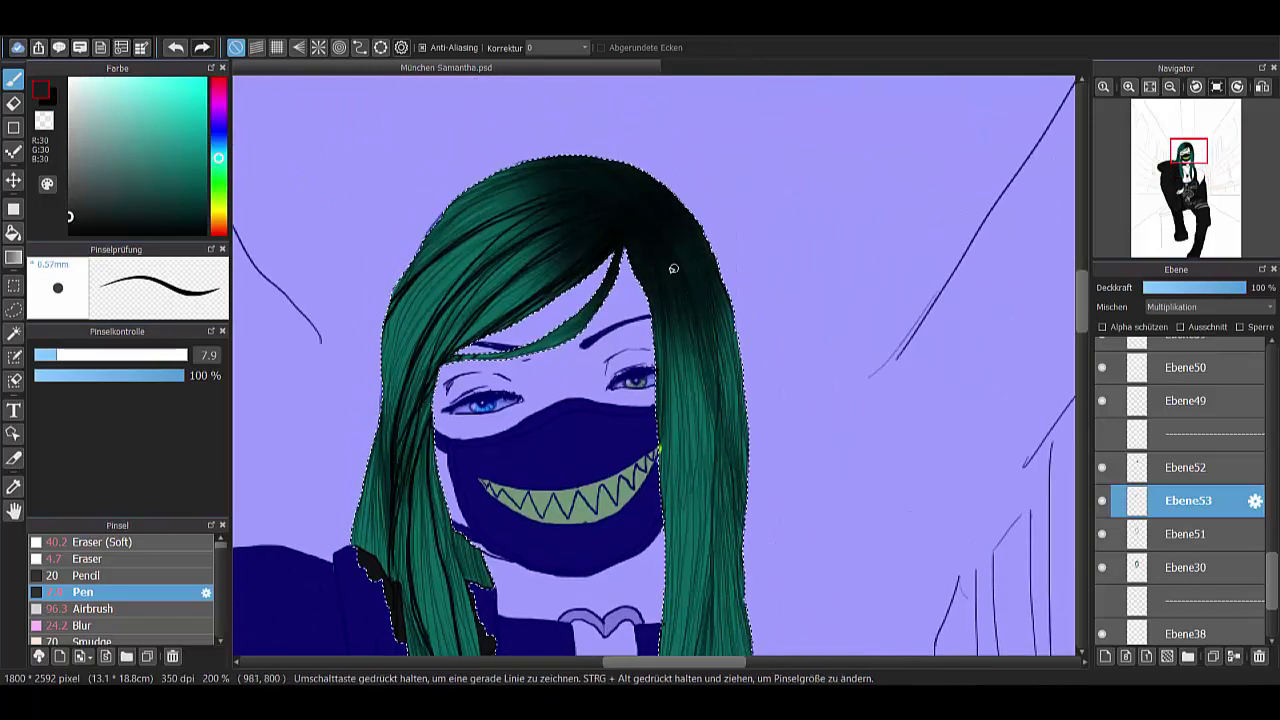
scroll(977, 361, down, 3)
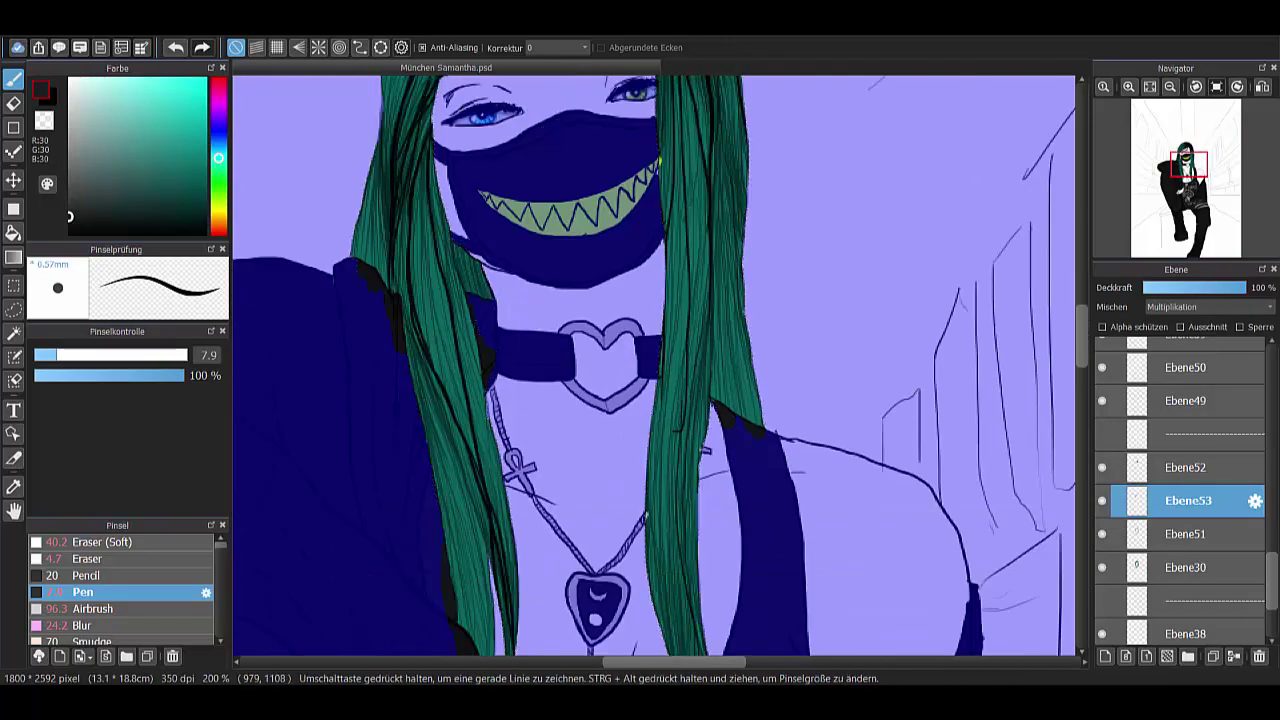
scroll(655, 365, down, 3)
scroll(600, 250, up, 3)
drag(1246, 288, 1238, 289)
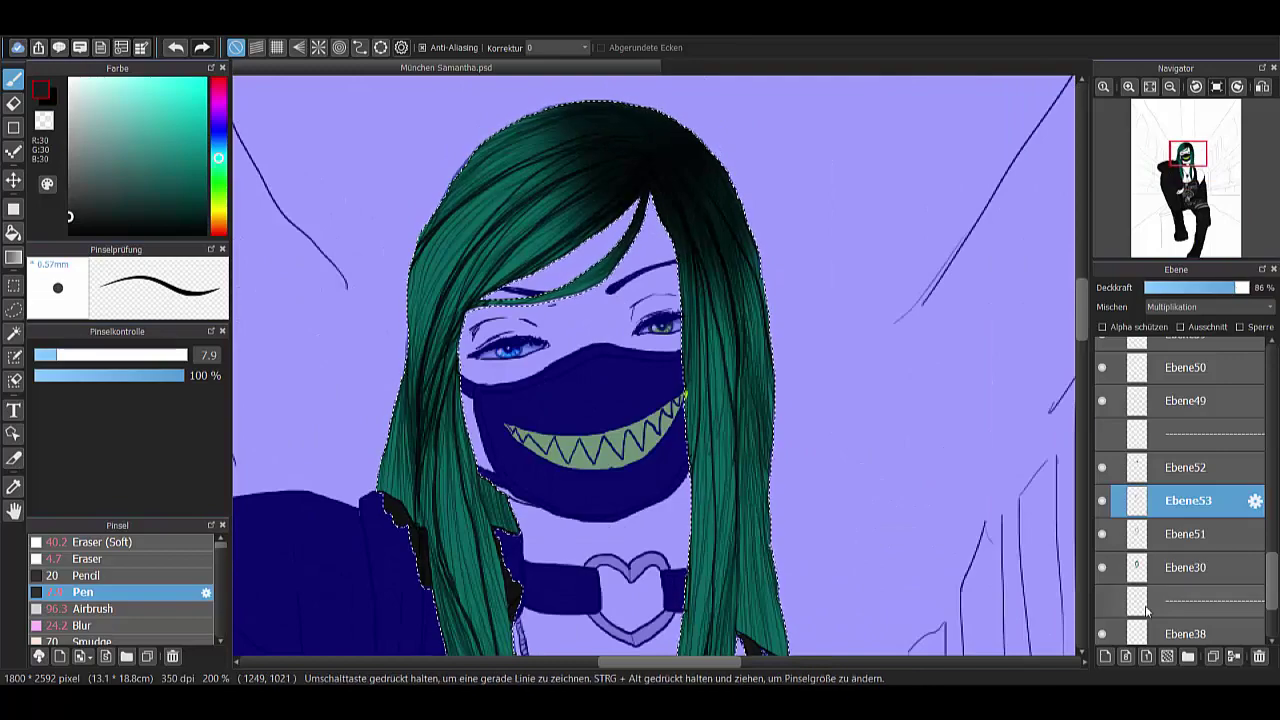
- Airbrush hair shadows in teal (RGB 0, 90, 84), size 43, on new Multiplikation layer Ebene54 above Ebene52
click(1105, 656)
scroll(571, 200, up, 2)
click(94, 608)
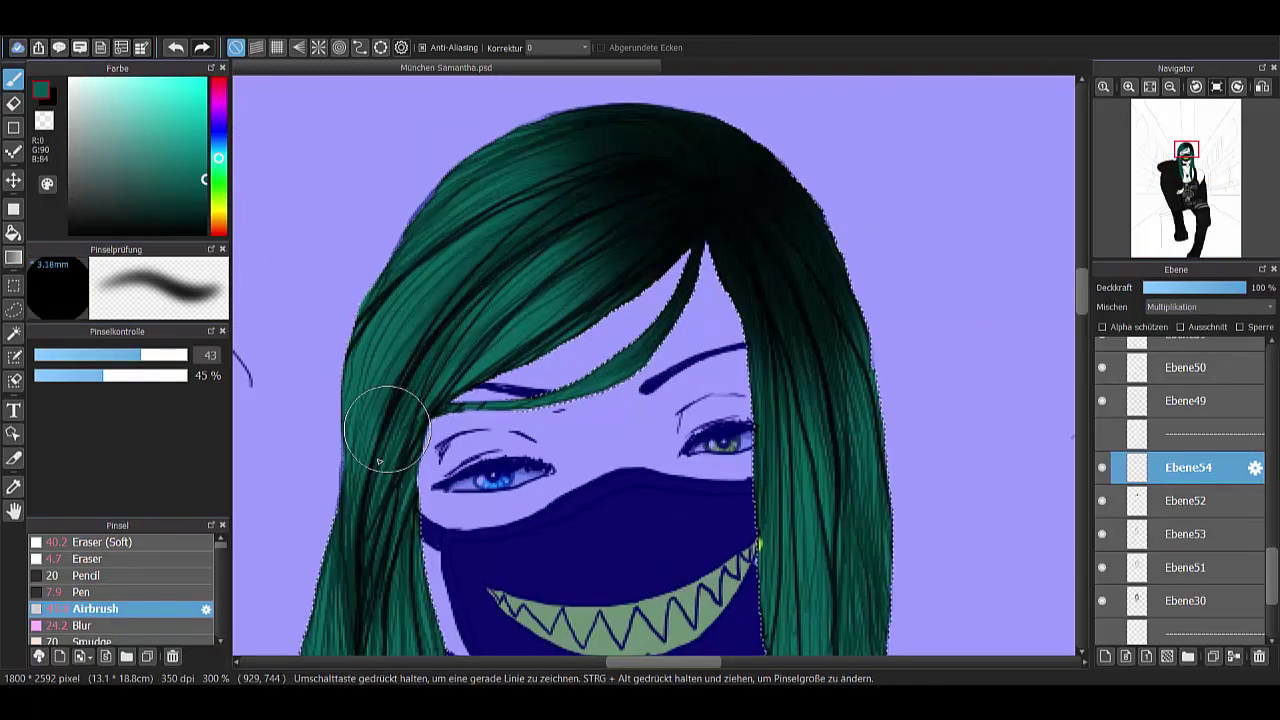
scroll(457, 223, down, 3)
scroll(649, 266, up, 2)
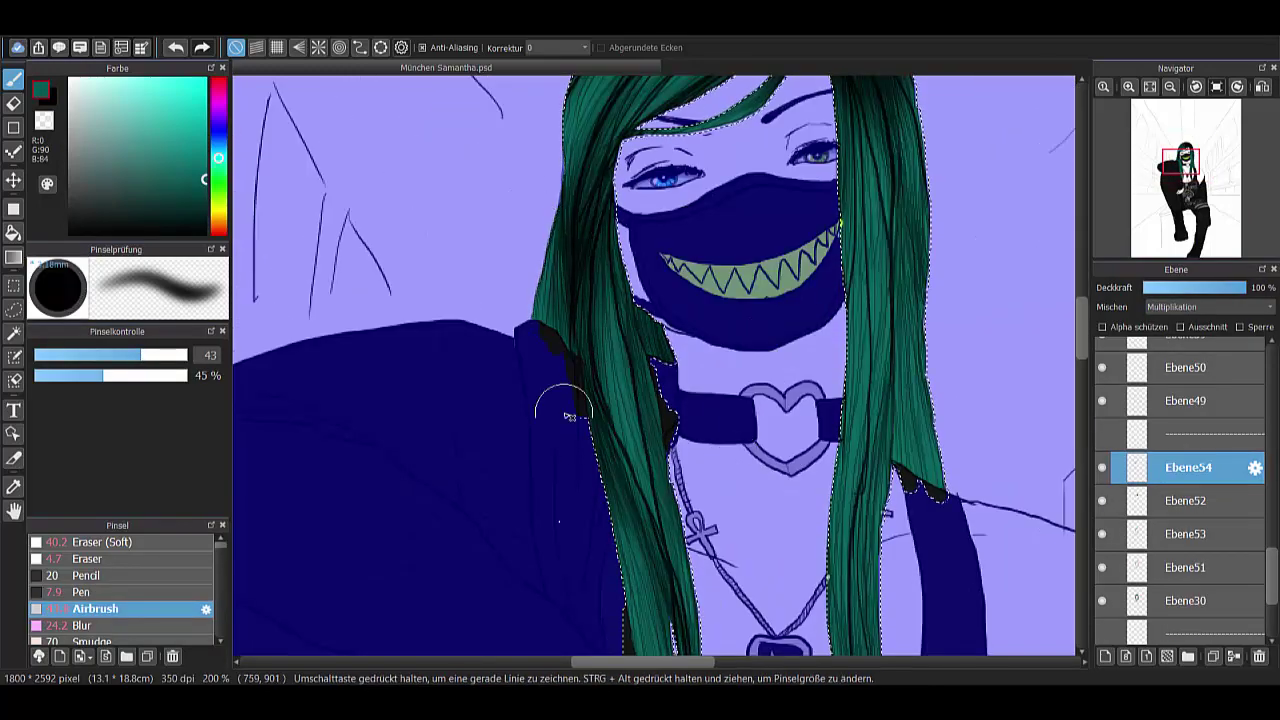
scroll(567, 414, down, 2)
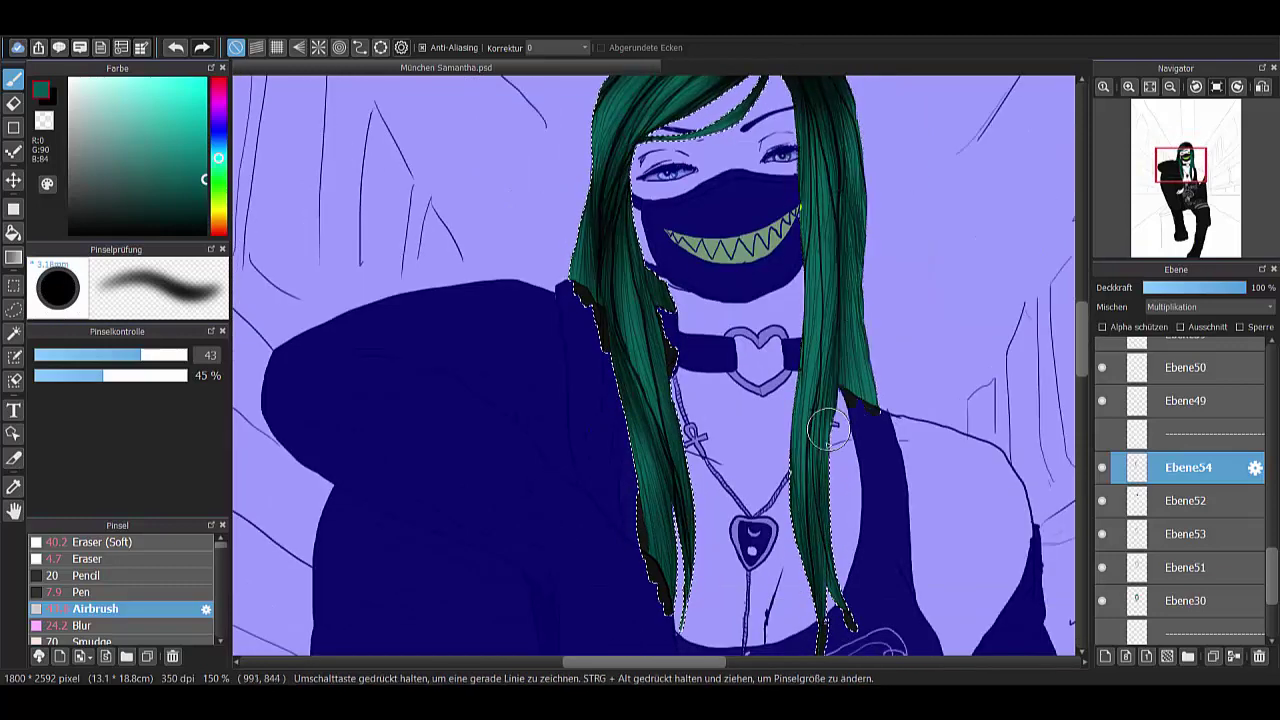
scroll(815, 442, up, 2)
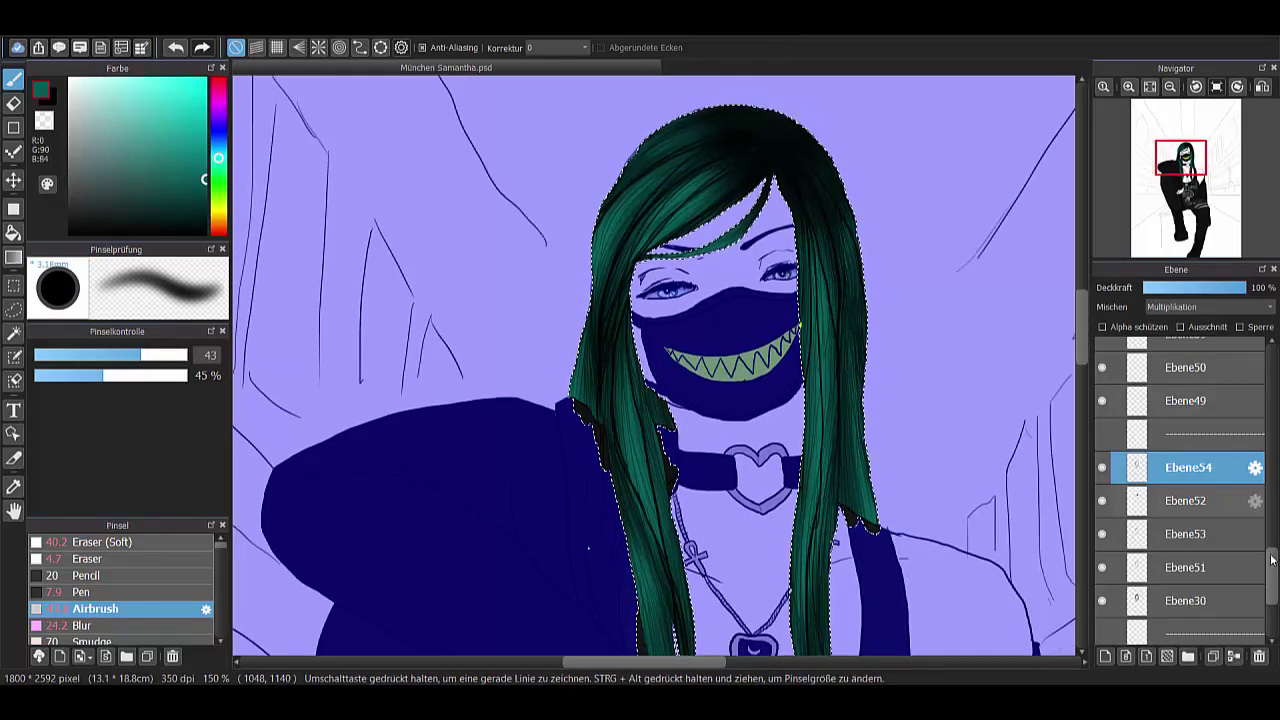
- Airbrush teal hair highlights at size 99 on new topmost layer Ebene55, blended as Zusatz at 81 % opacity
scroll(1185, 480, up, 5)
click(1188, 353)
drag(141, 355, 168, 357)
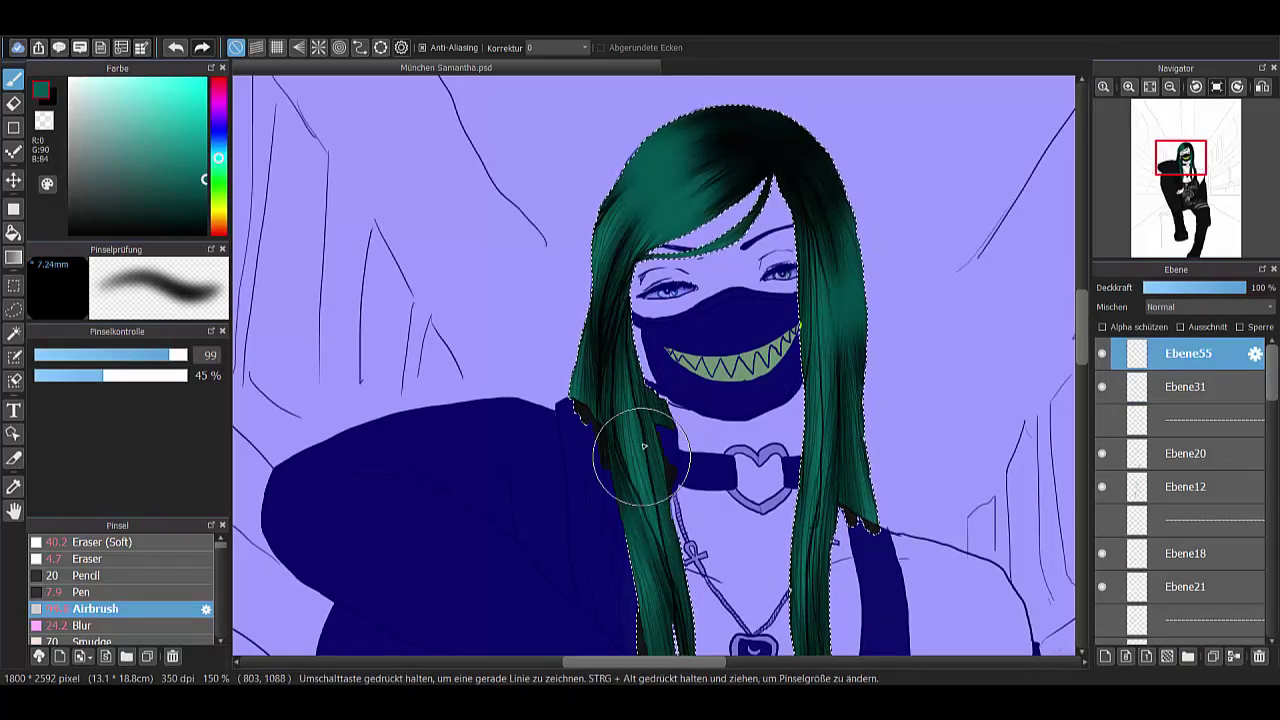
key(Down)
key(Down)
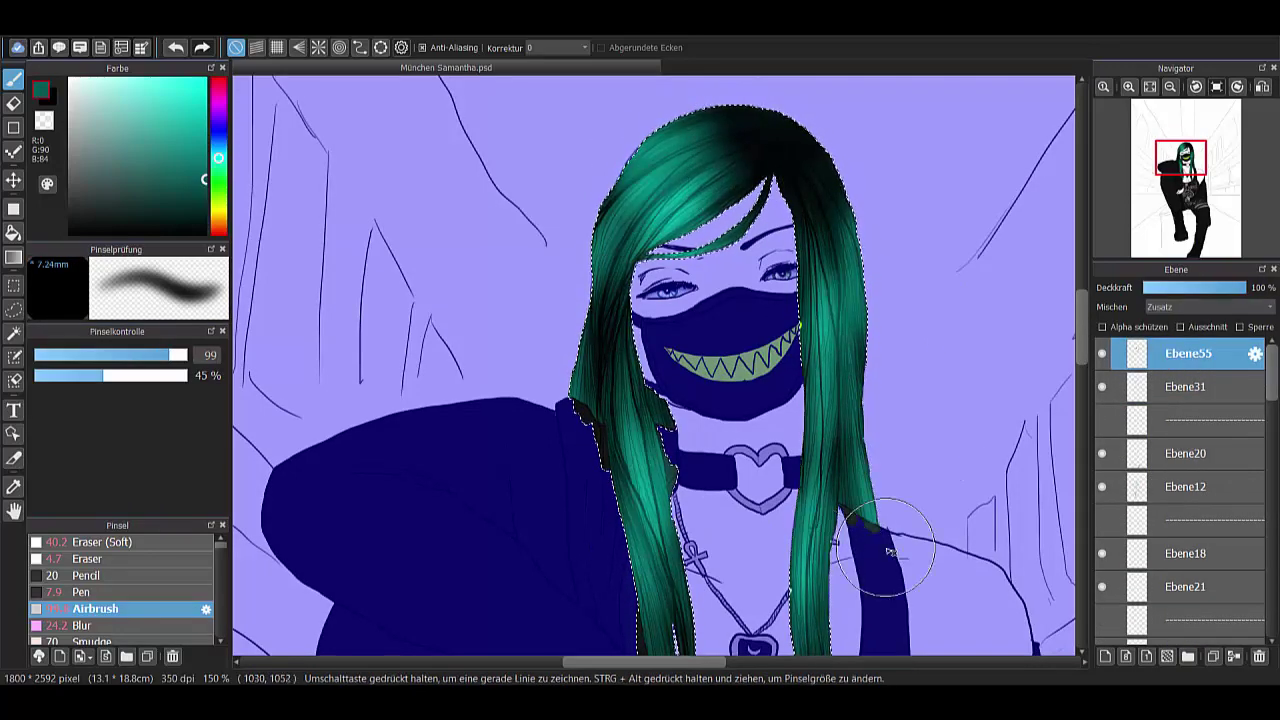
key(e)
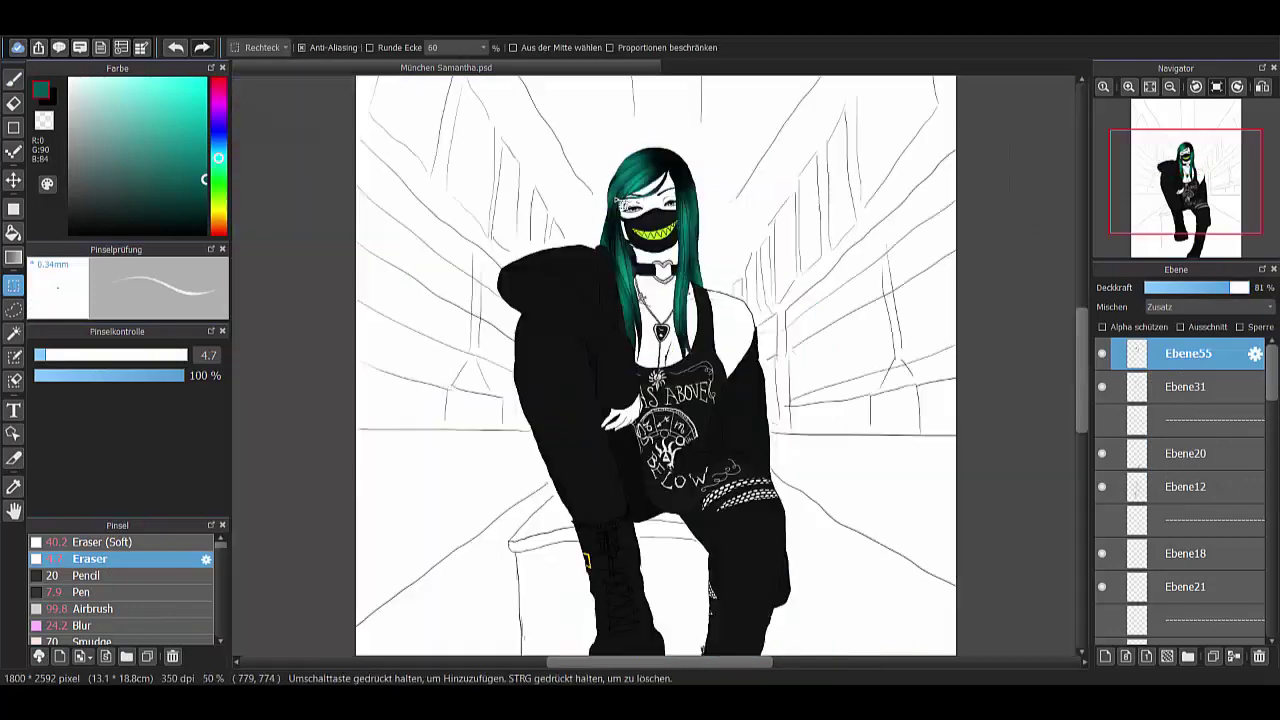
- Shift the hue of the hair's base colour layer Ebene30 slightly towards blue
scroll(1265, 437, down, 3)
scroll(1265, 437, down, 5)
click(1188, 573)
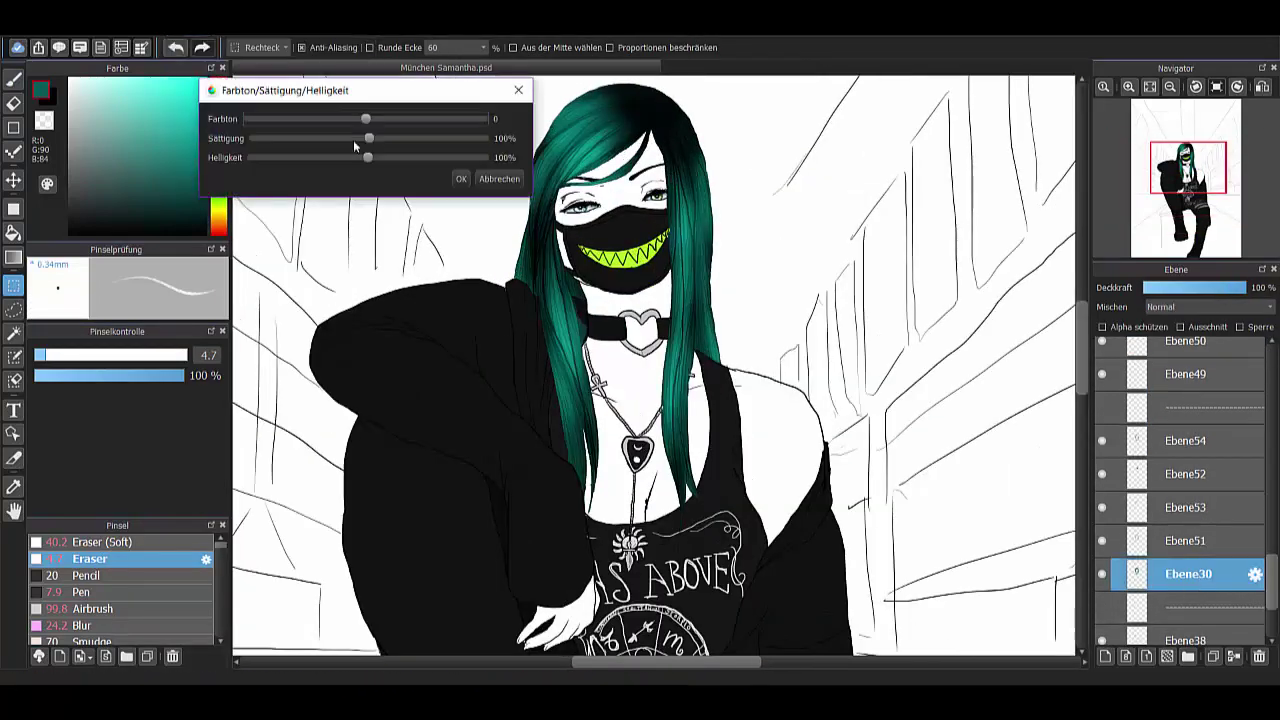
drag(366, 117, 410, 115)
key(Escape)
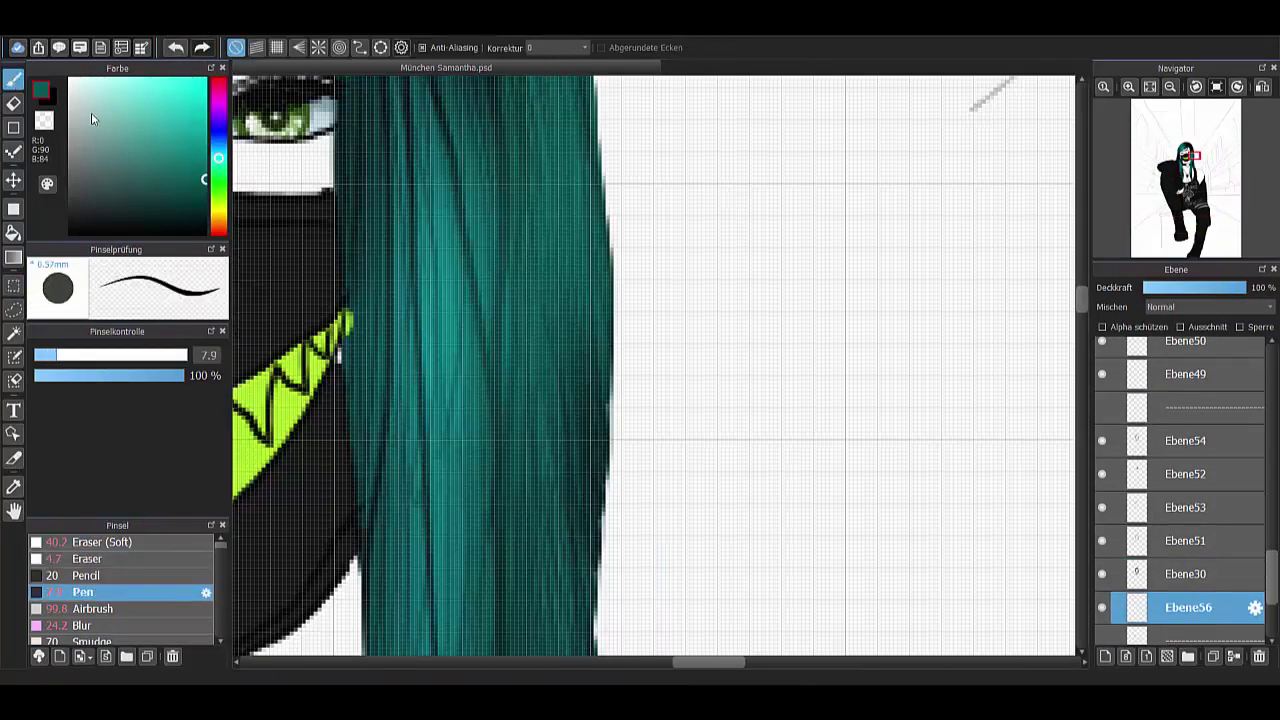
- Touch up the hair's outer edge with the Pen on new layer Ebene56 beneath Ebene30
drag(769, 206, 731, 297)
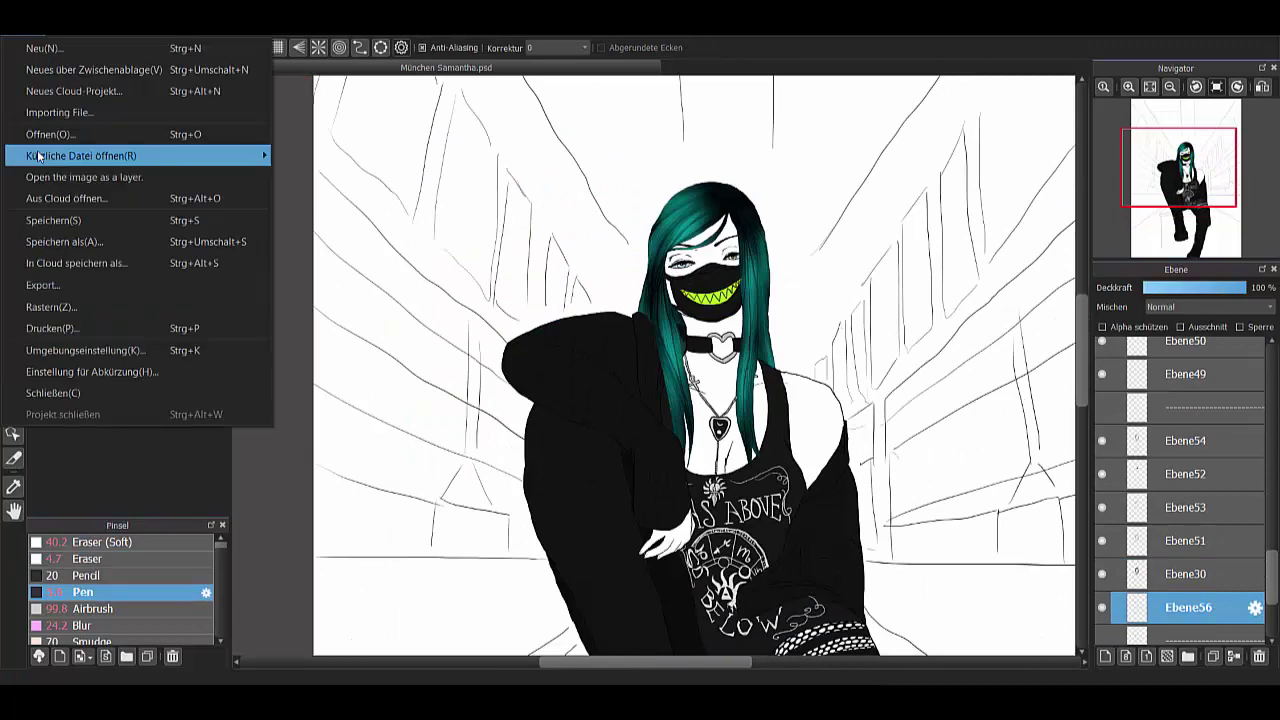
key(Escape)
- Reduce the opacity of hair shadow layer Ebene54 to 78 % and select layer Ebene38
click(1188, 440)
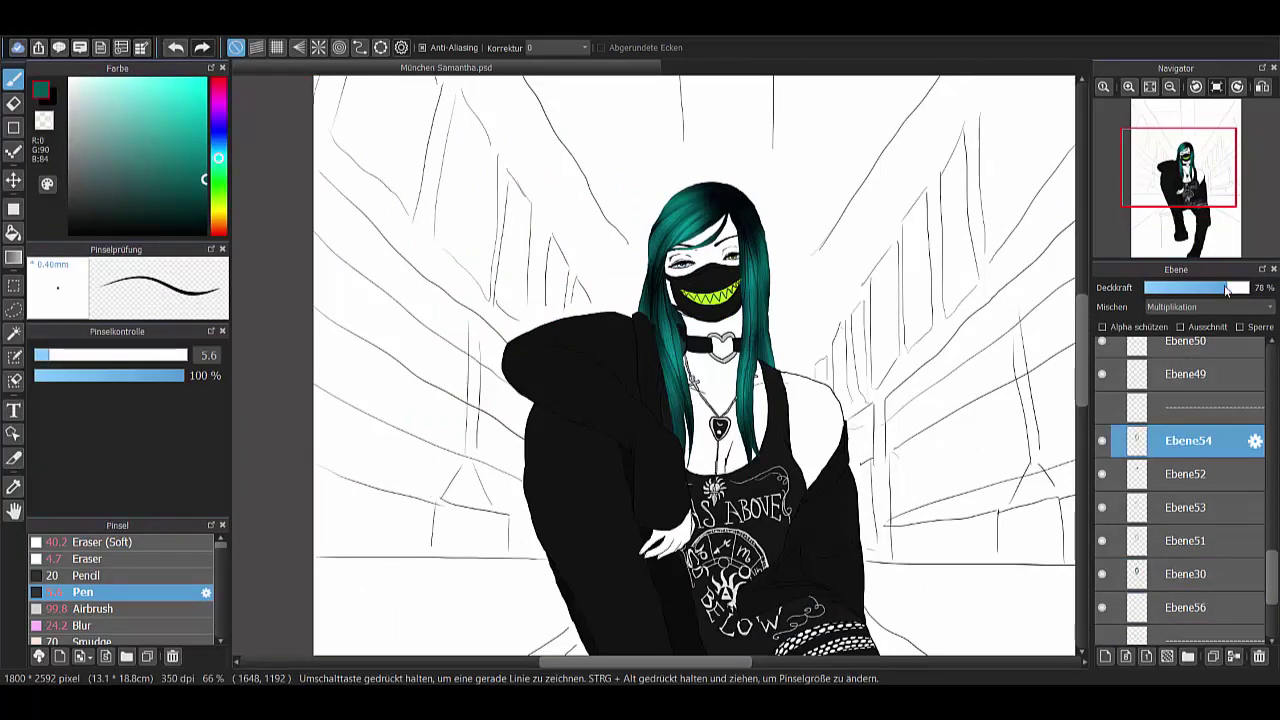
scroll(1033, 535, down, 2)
scroll(1033, 535, up, 2)
scroll(1105, 500, down, 3)
click(1105, 495)
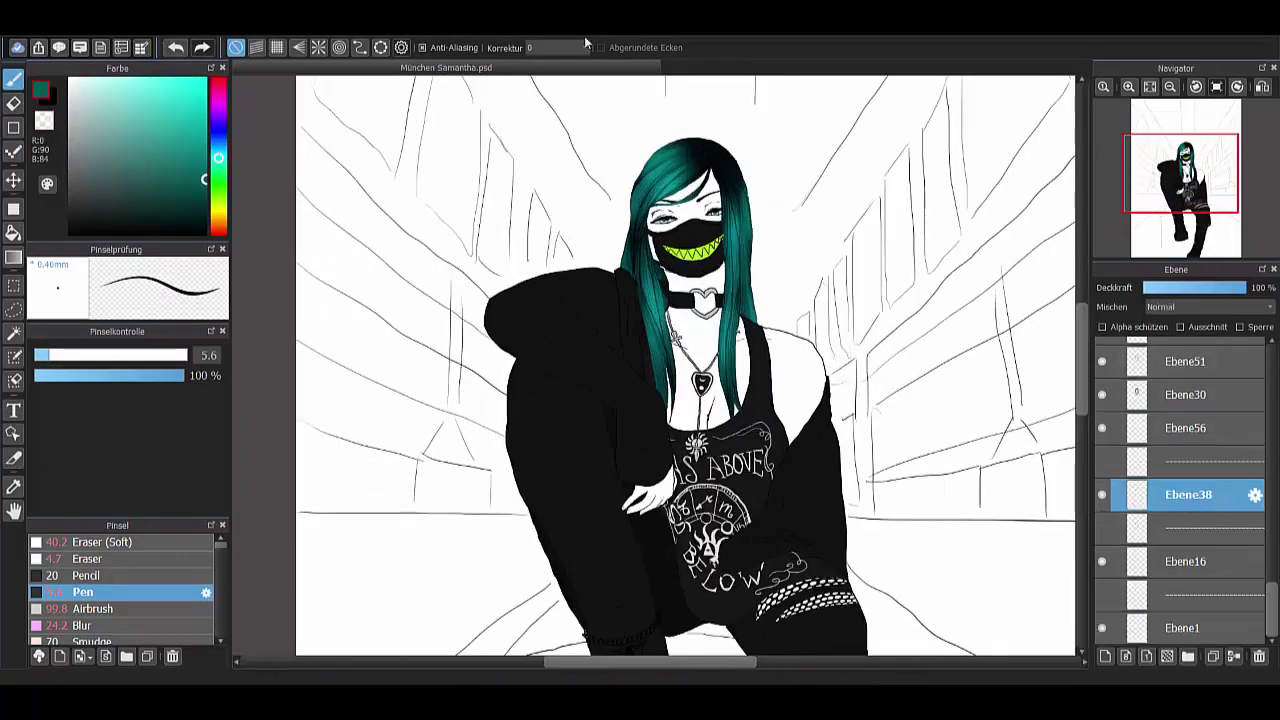
- Adjust the hue of the hair's base colour layer Ebene30
key(ctrl+u)
click(461, 178)
click(1188, 394)
key(ctrl+u)
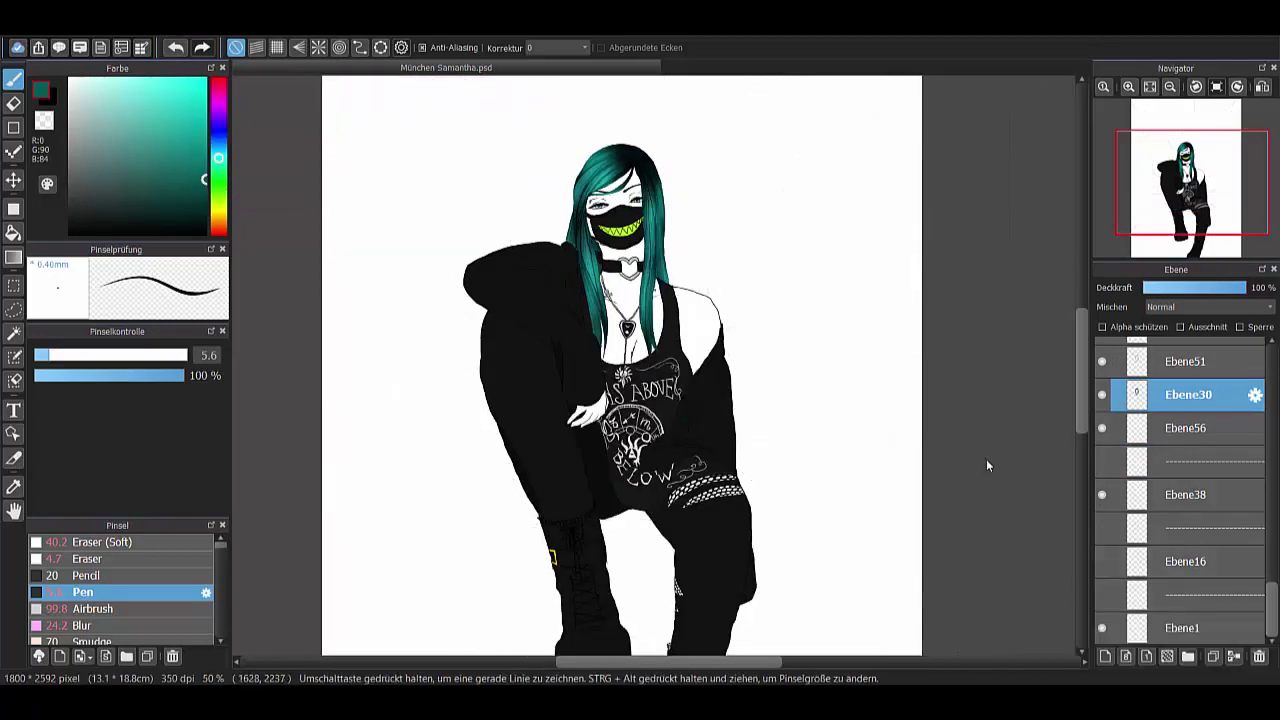
- Select the woman's silhouette with the Magic Wand, activate skin layer Ebene38 and show background sketch layer Ebene16
key(w)
click(417, 237)
click(1188, 561)
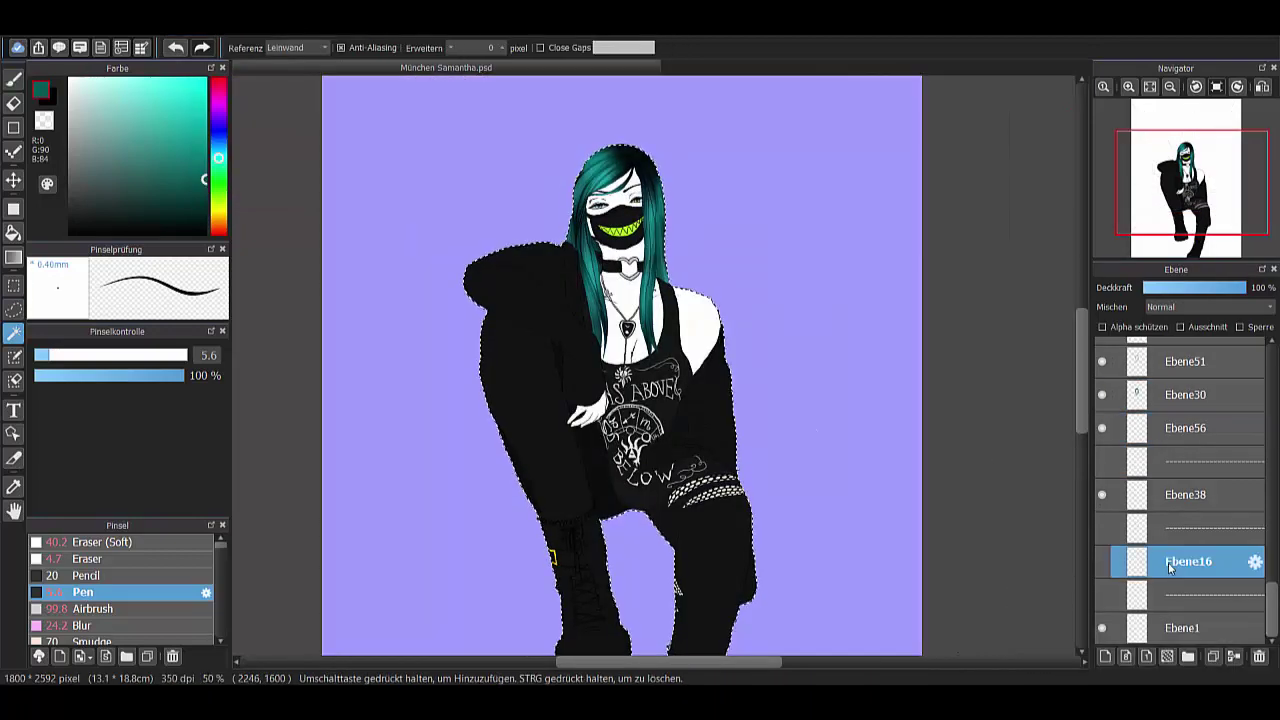
click(1188, 494)
click(1102, 561)
- Paint the woman's skin pale pink on layer Ebene38 with the Pen at size 198
click(219, 227)
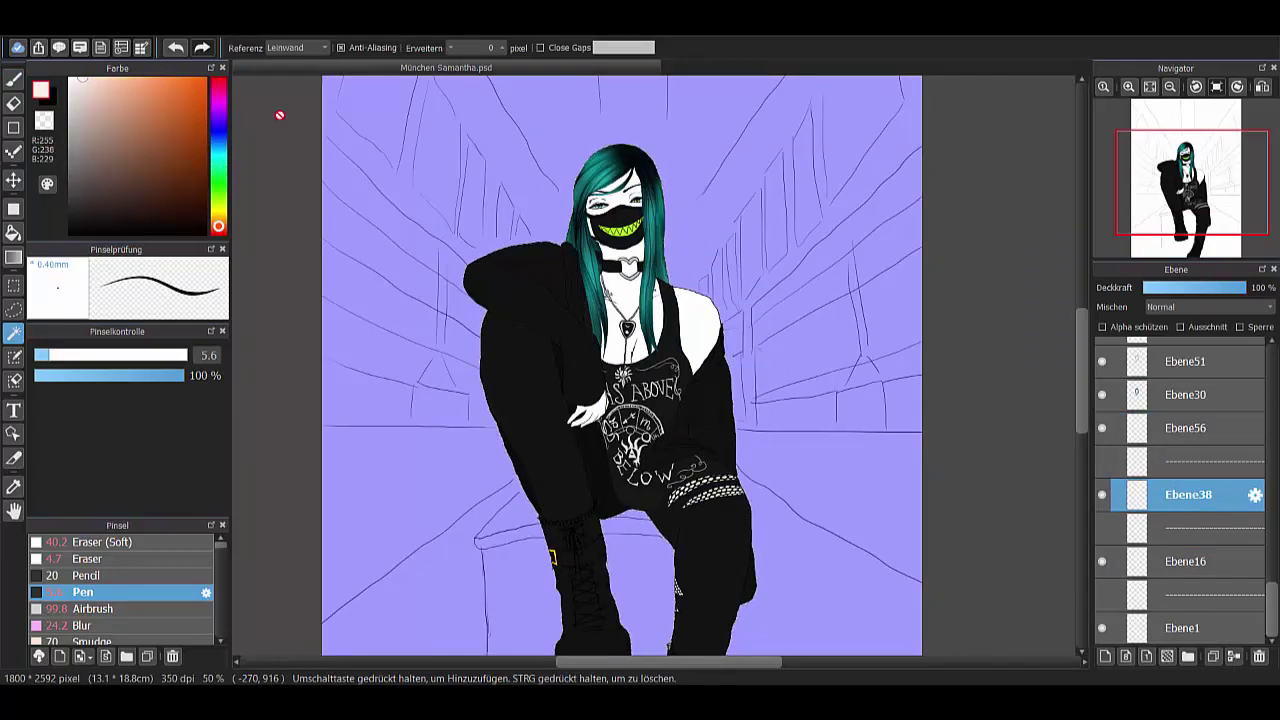
key(ctrl+plus)
key(b)
drag(620, 340, 758, 340)
scroll(758, 340, down, 5)
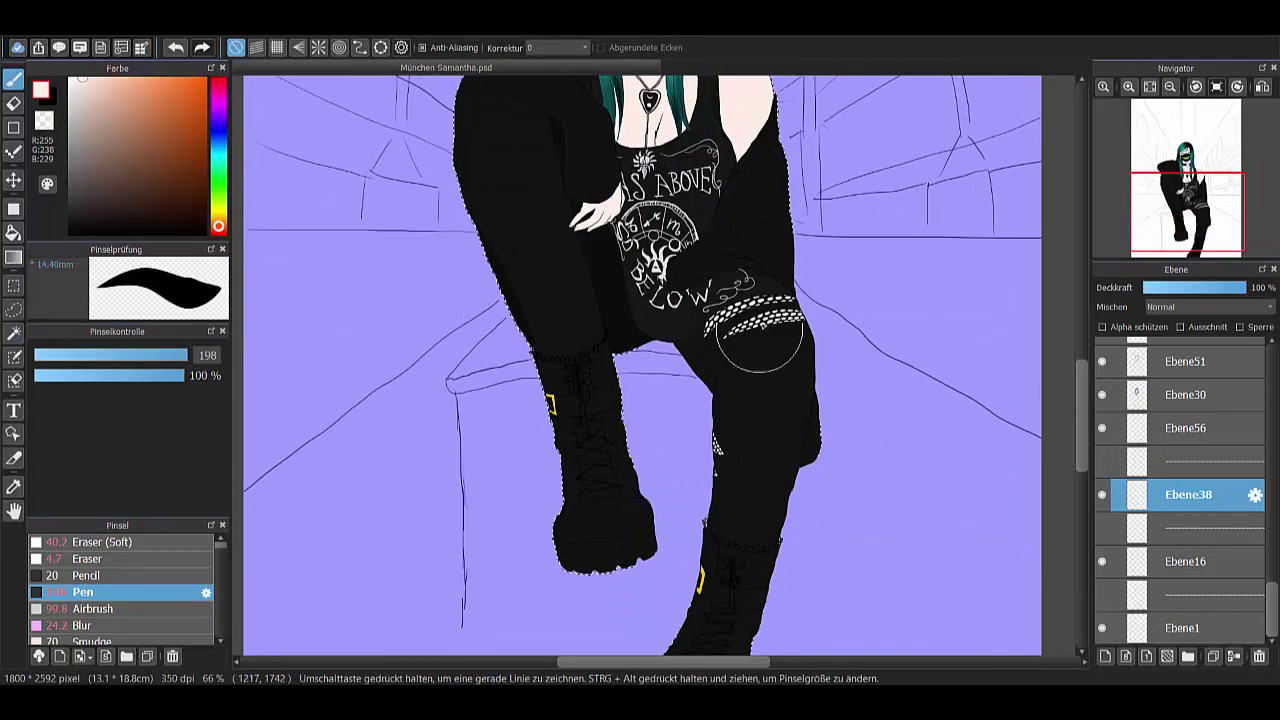
scroll(594, 340, up, 5)
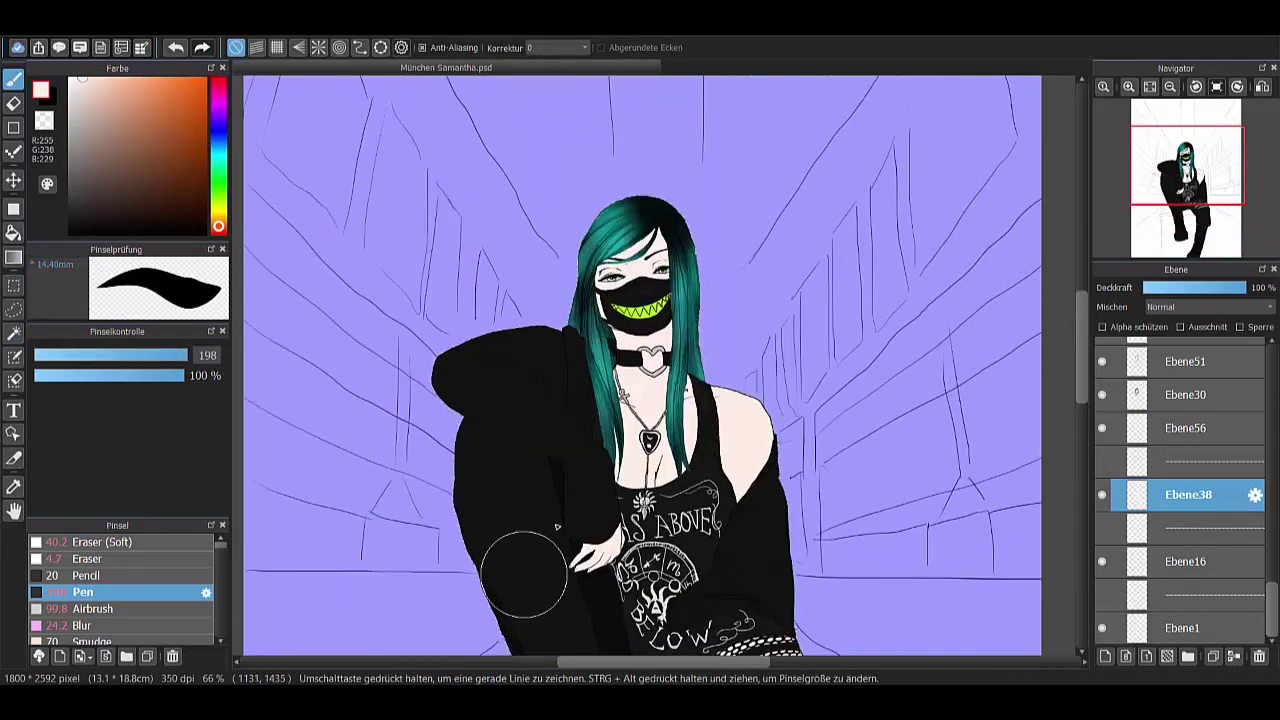
- Erase the stray skin colour around the boot tops on Ebene38 using the Eraser at sizes 9.1 and 15
scroll(557, 527, down, 5)
key(ctrl+plus)
key(ctrl+plus)
key(ctrl+plus)
key(e)
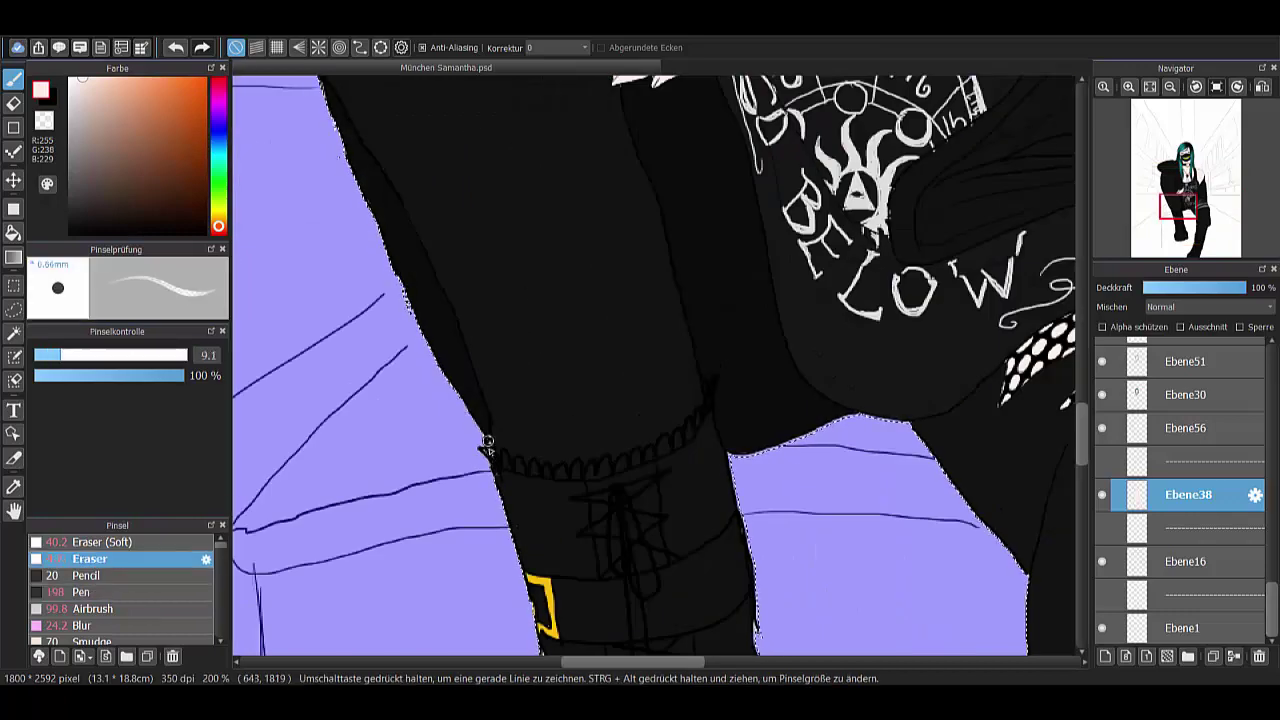
scroll(487, 442, down, 5)
scroll(497, 297, up, 5)
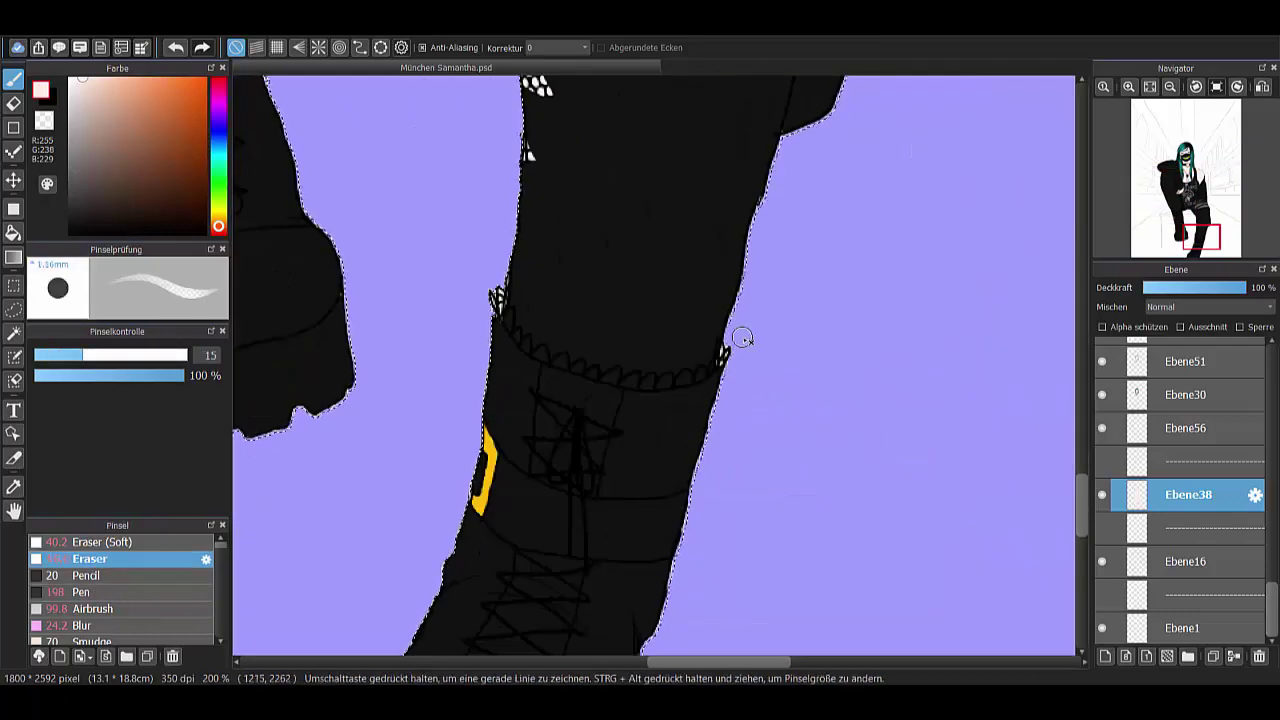
scroll(742, 338, down, 6)
- Airbrush R174 G139 B119 shading onto the face, neck, chest and shoulder at size 99 on new Multiplikation layer Ebene57
key(m)
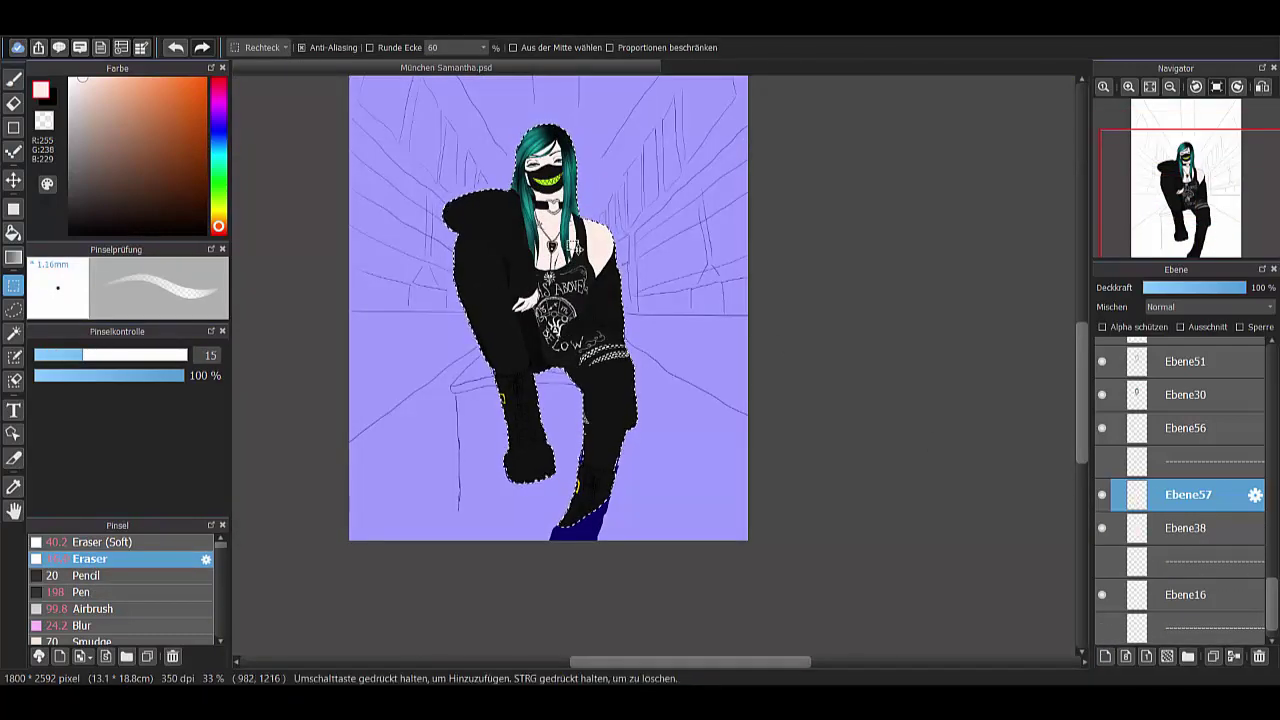
scroll(545, 178, up, 5)
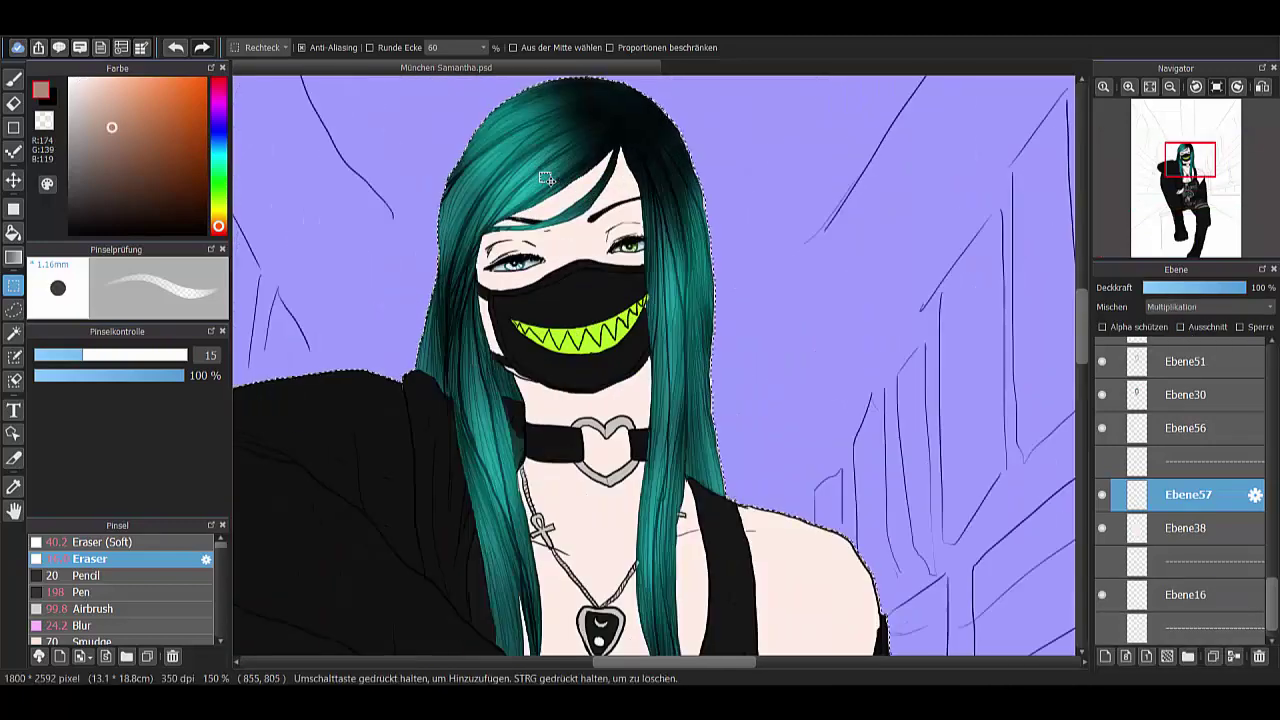
key(b)
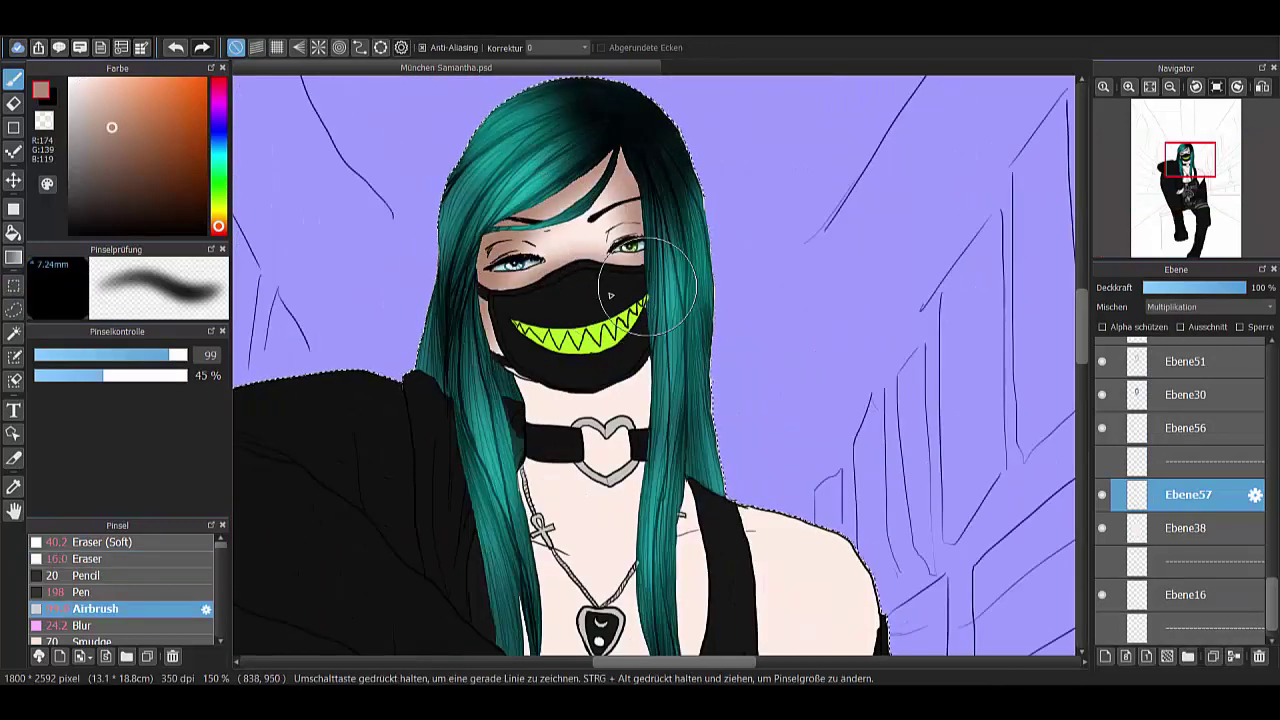
scroll(986, 366, down, 3)
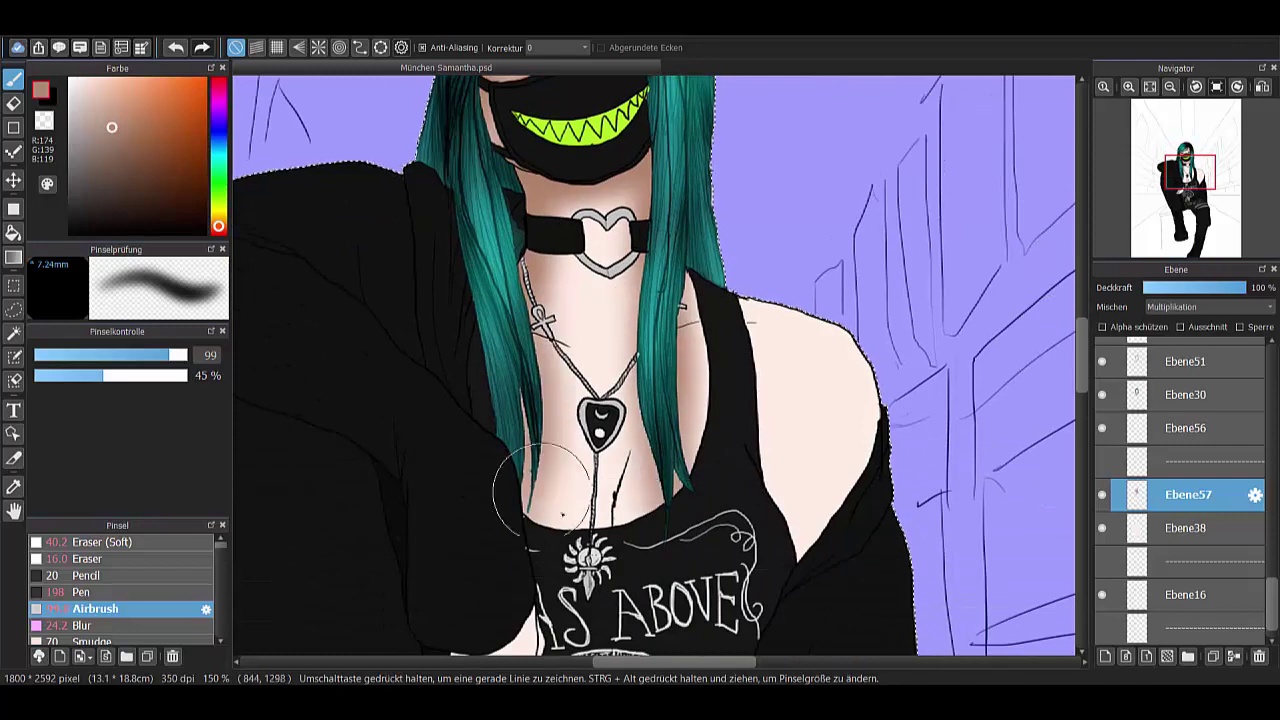
scroll(561, 484, down, 2)
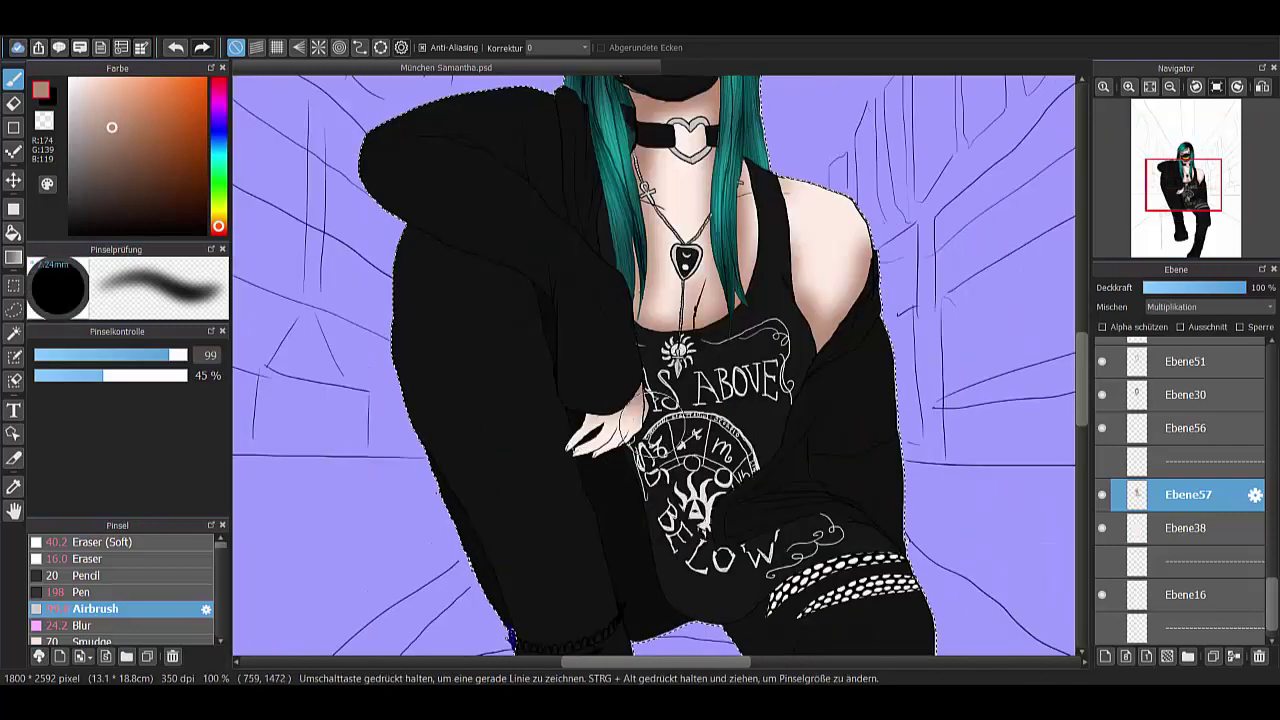
- Airbrush skin shading on Ebene57 for the hand at size 20 and the thigh's fishnet openings at size 127
scroll(590, 430, up, 2)
click(97, 355)
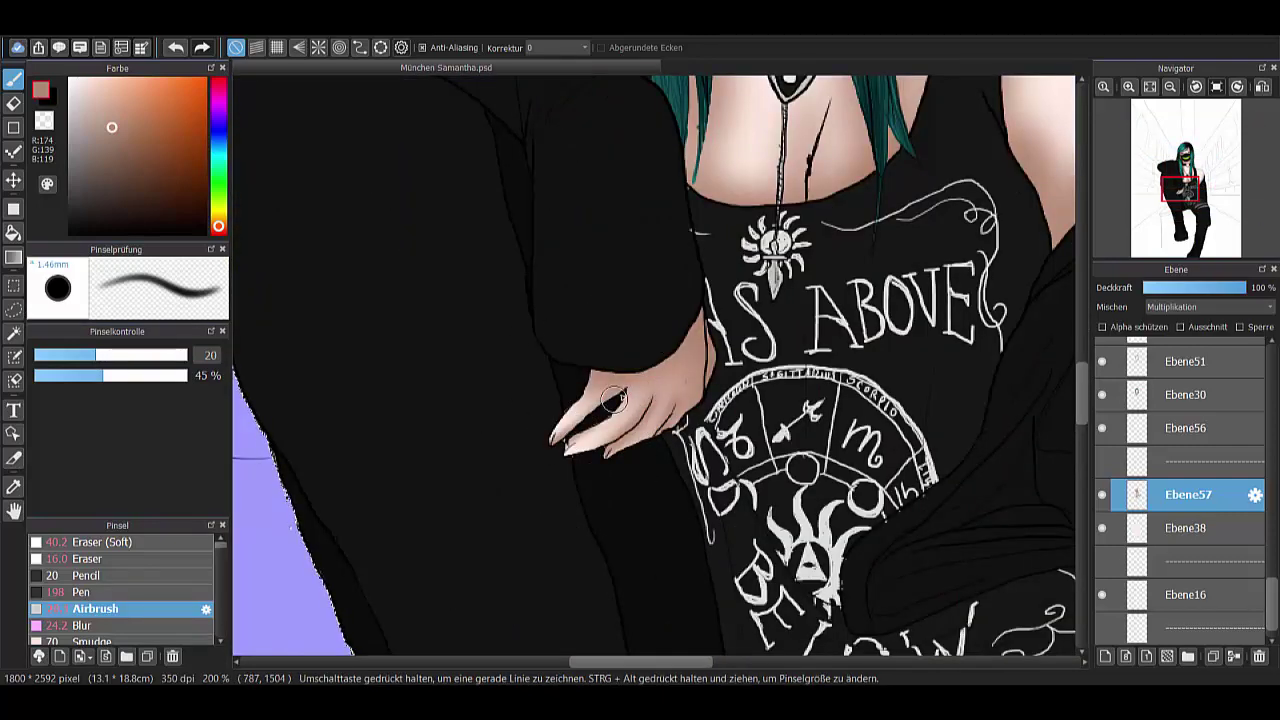
scroll(613, 398, down, 4)
scroll(320, 468, up, 2)
drag(128, 358, 643, 457)
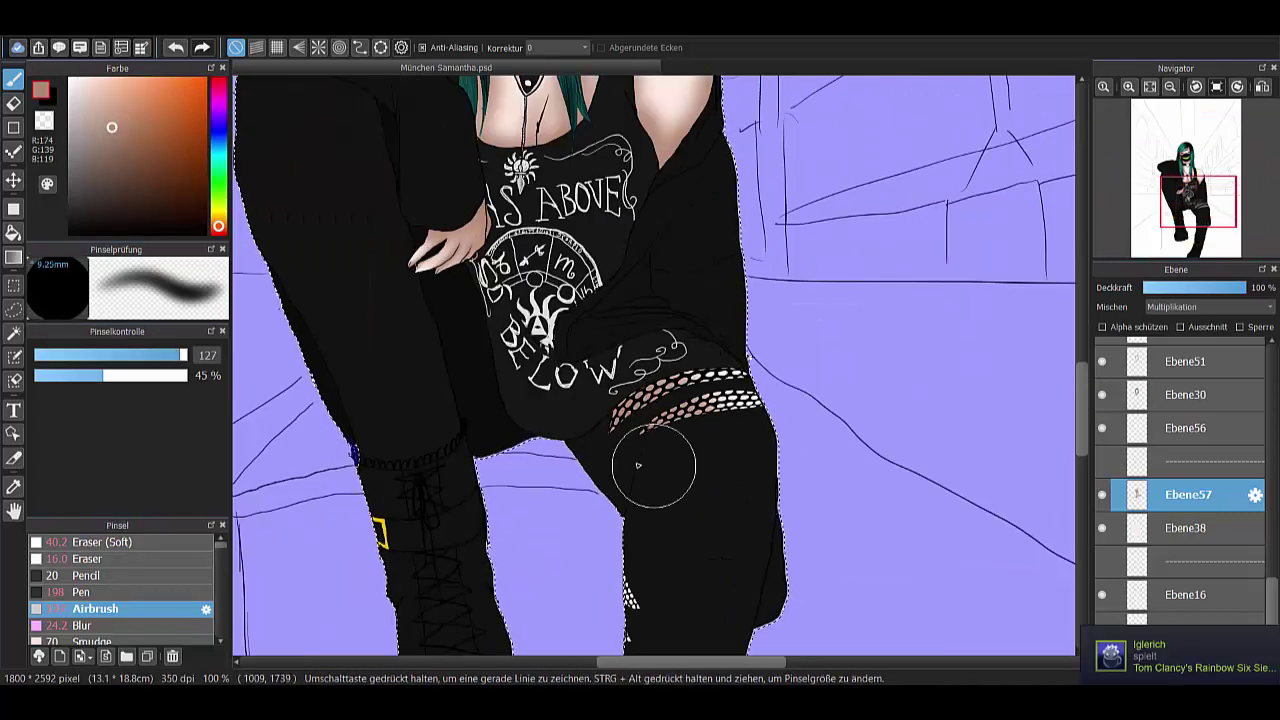
scroll(700, 460, down, 3)
scroll(849, 480, up, 2)
- Deepen the face's skin shading on new layer Ebene58 above Ebene57 with the Airbrush at size 48
click(1116, 652)
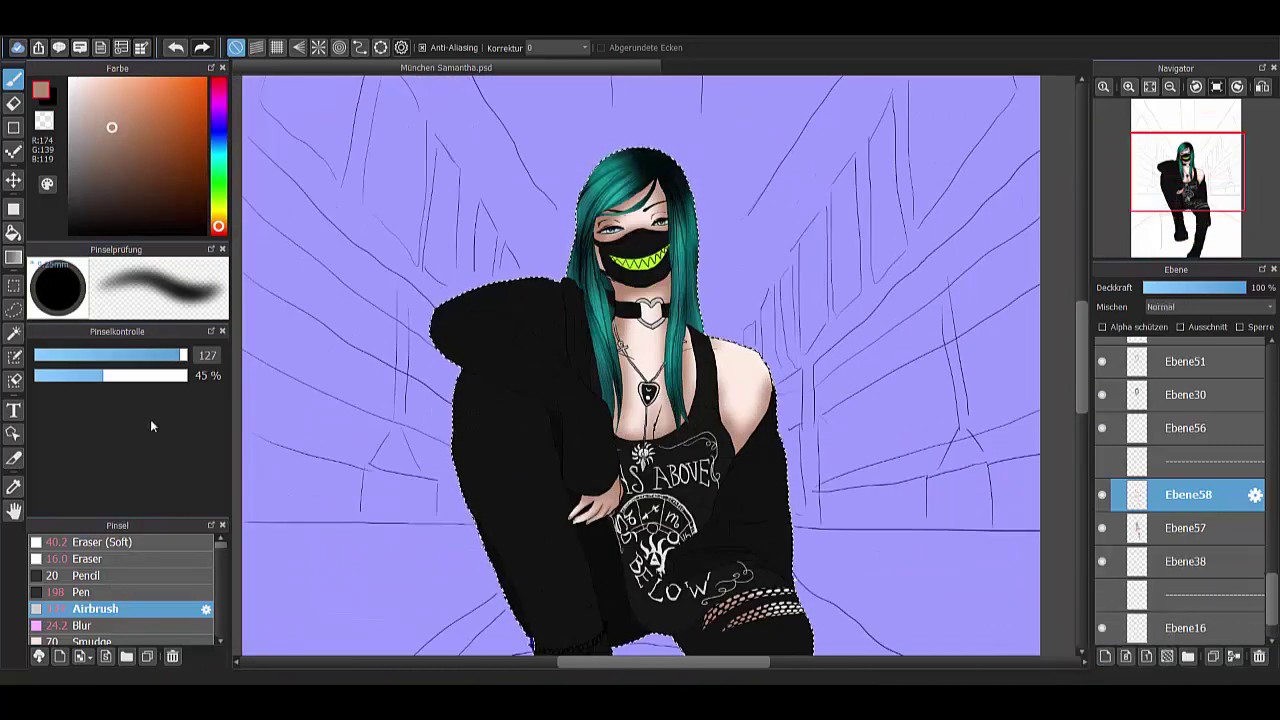
click(147, 355)
scroll(771, 143, up, 4)
mouse_move(445, 312)
mouse_down()
mouse_move(570, 289)
mouse_move(557, 275)
mouse_move(460, 398)
mouse_move(757, 233)
mouse_move(455, 540)
mouse_move(650, 585)
mouse_up()
scroll(650, 585, down, 4)
- Add new layer Ebene59, move it above Ebene58 and set the Airbrush size to 31
click(1185, 561)
click(1105, 656)
scroll(276, 364, up, 6)
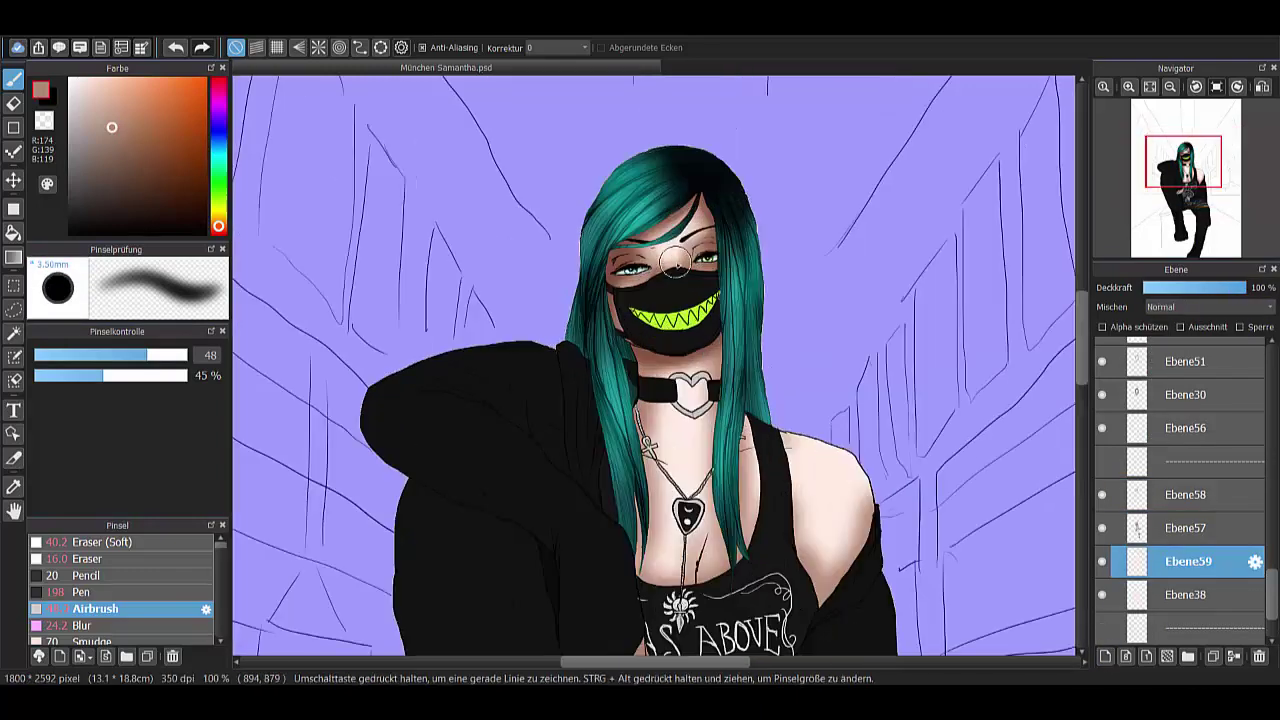
drag(128, 363, 121, 363)
scroll(943, 471, down, 1)
drag(1188, 561, 1188, 494)
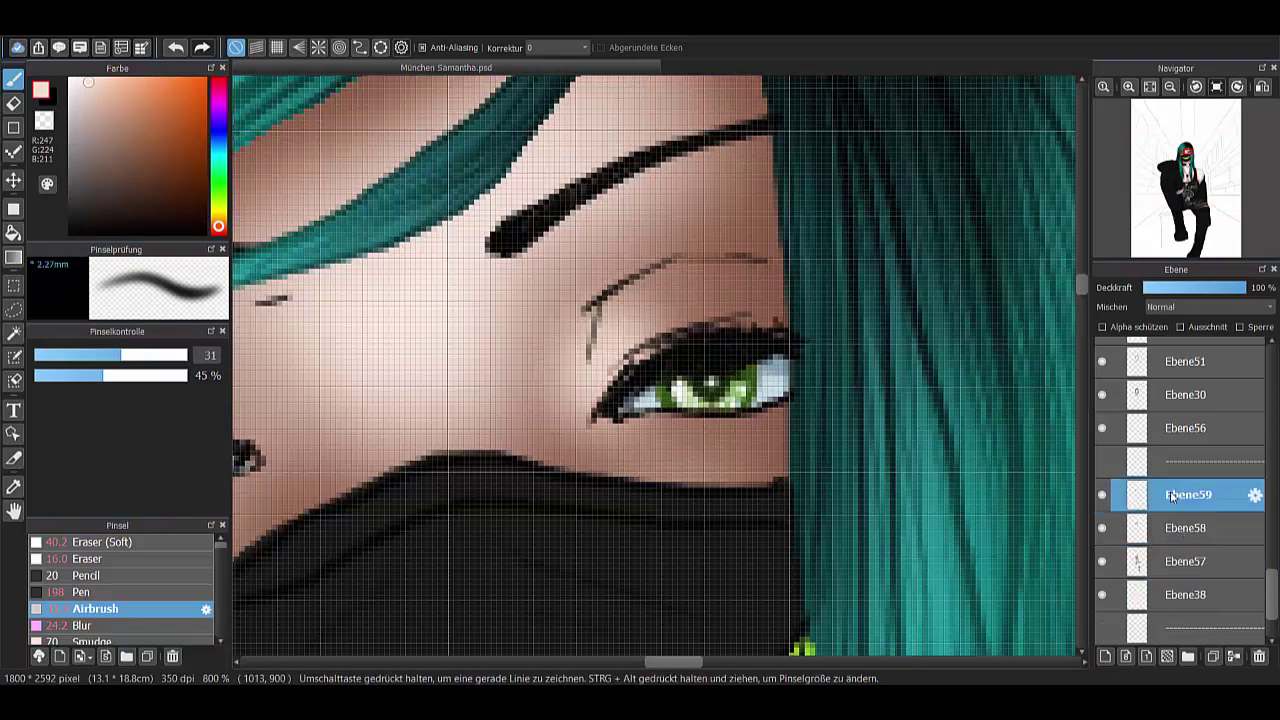
- Airbrush smoky eyeshadow around both eyes on Ebene59 at size 31, going from brown shades to black
drag(360, 453, 467, 406)
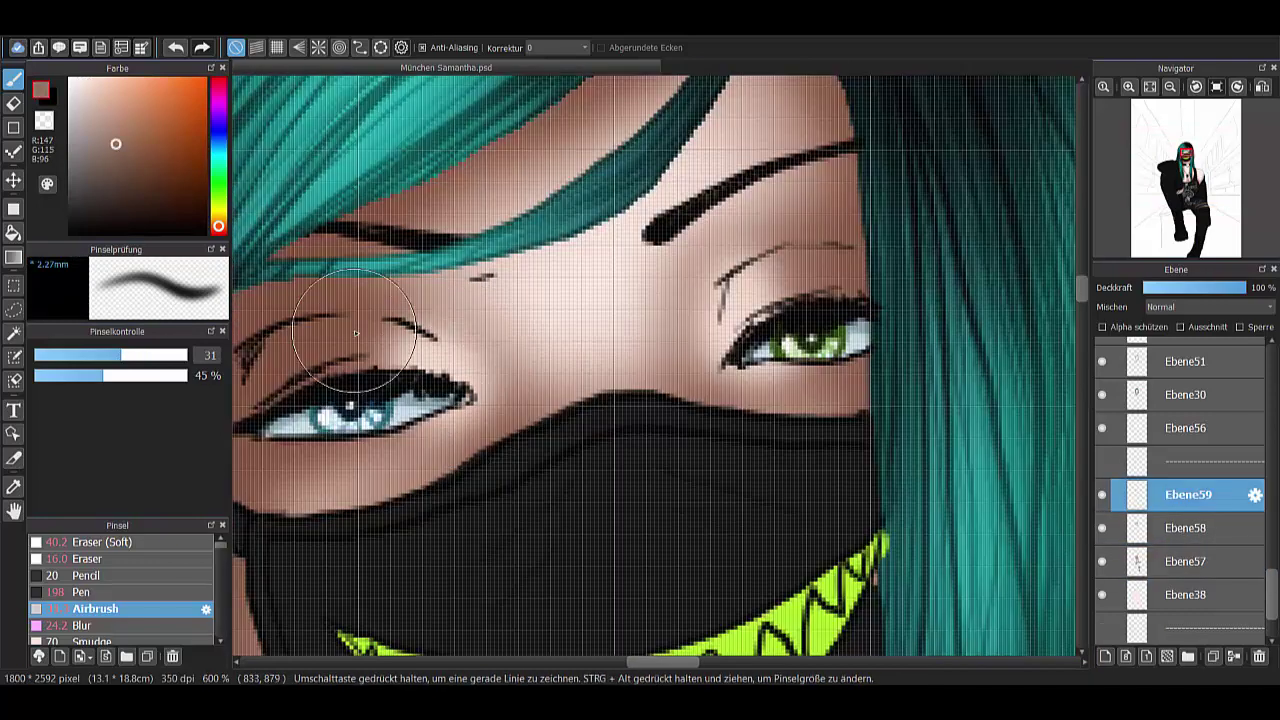
click(132, 165)
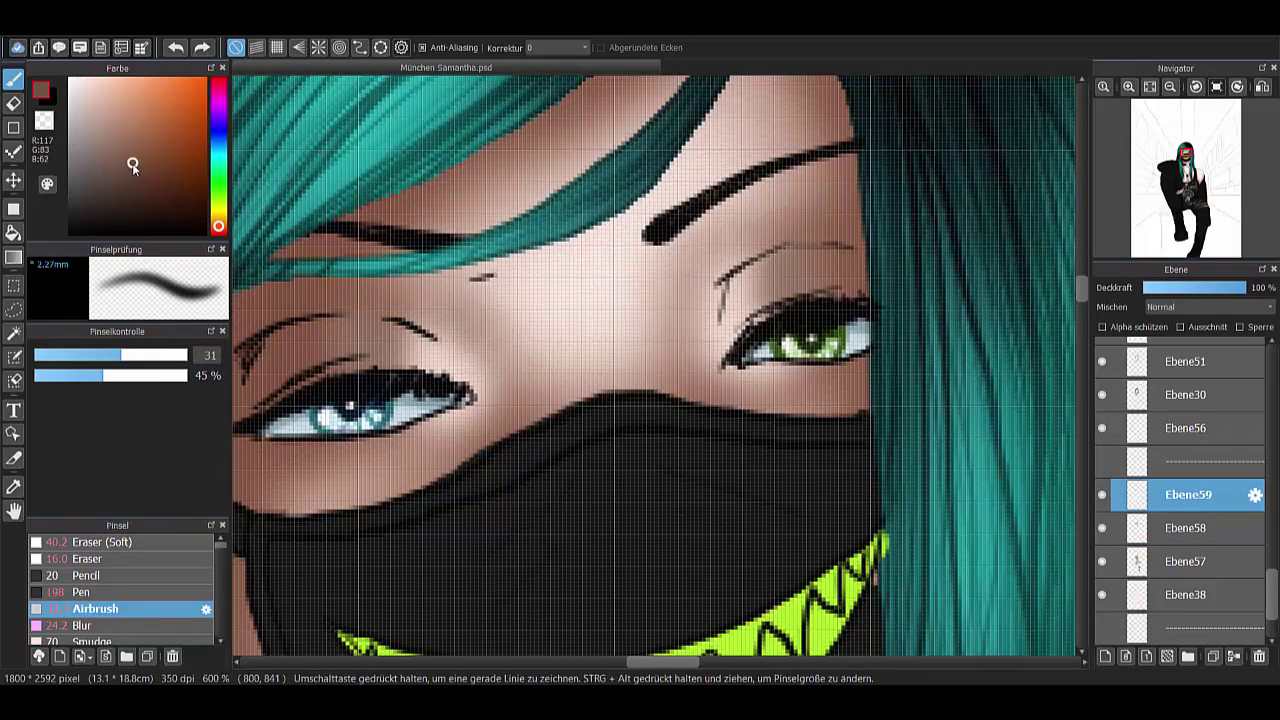
click(138, 176)
mouse_move(790, 215)
mouse_down()
mouse_move(855, 221)
mouse_move(838, 326)
mouse_up()
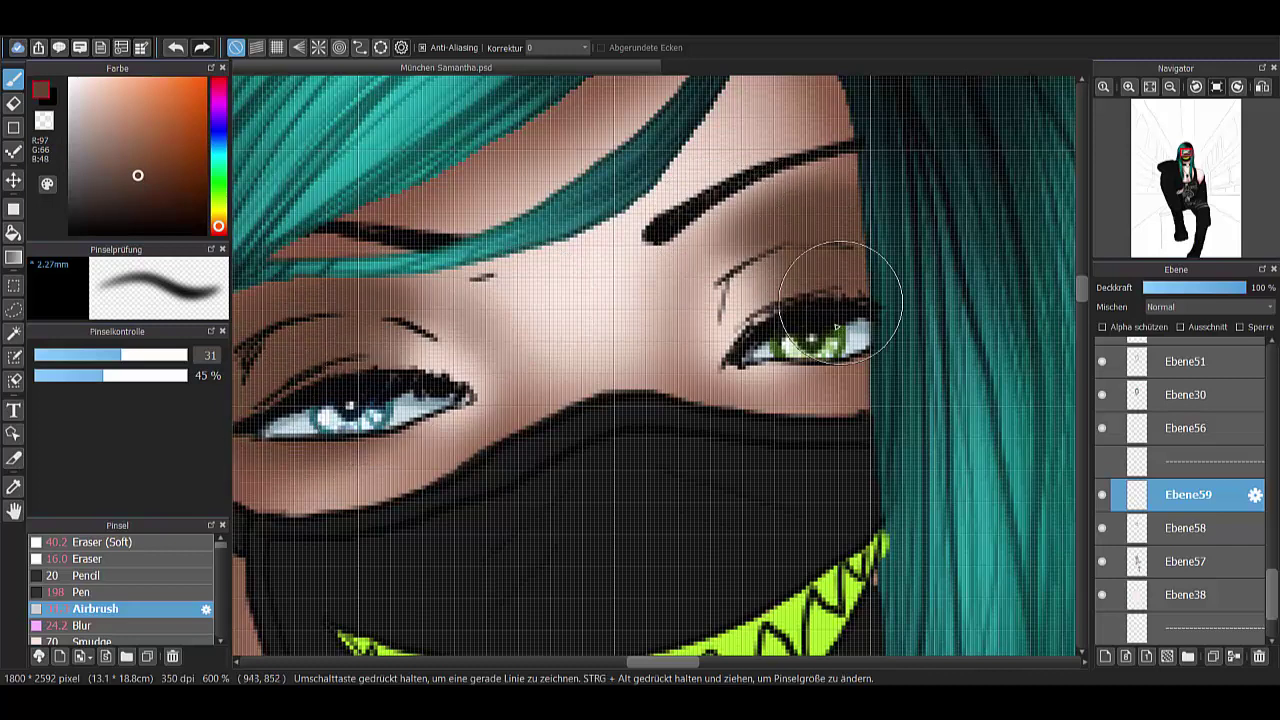
scroll(866, 316, down, 3)
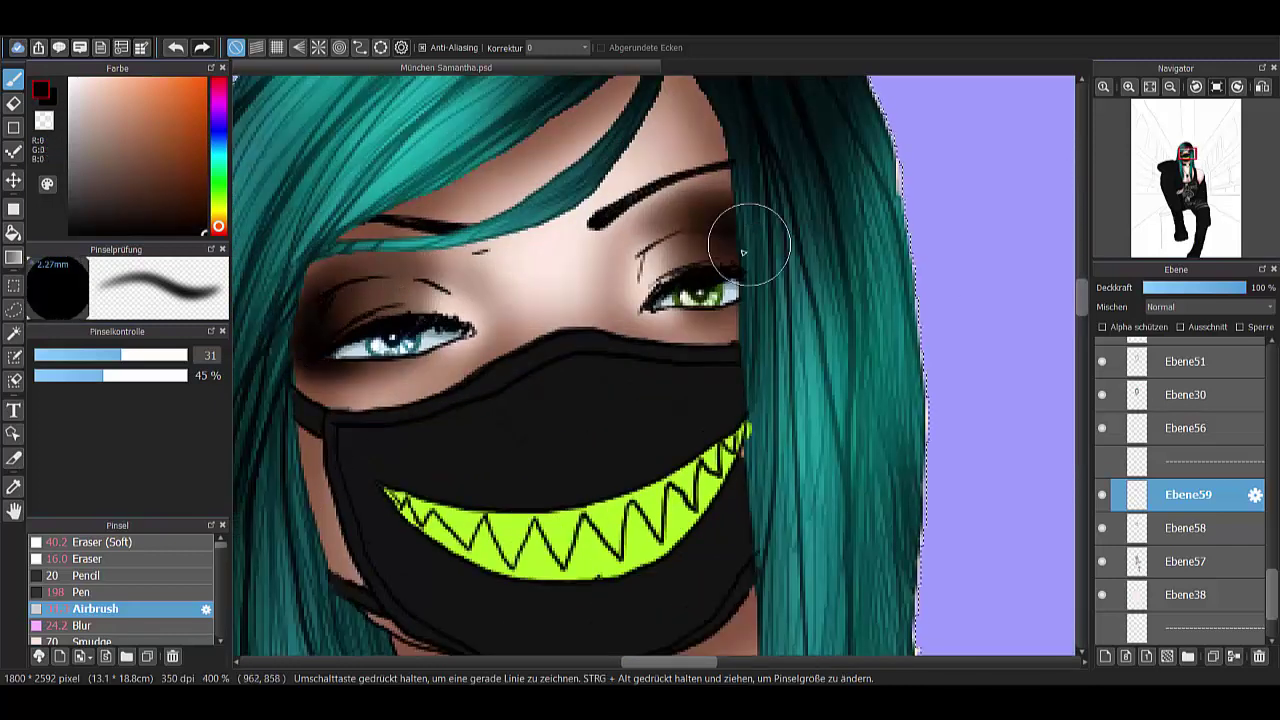
- Soften the eyeshadow on Ebene59 with the Eraser (Soft) at size 40 and 4 % opacity
scroll(836, 177, down, 1)
scroll(952, 171, up, 2)
key(e)
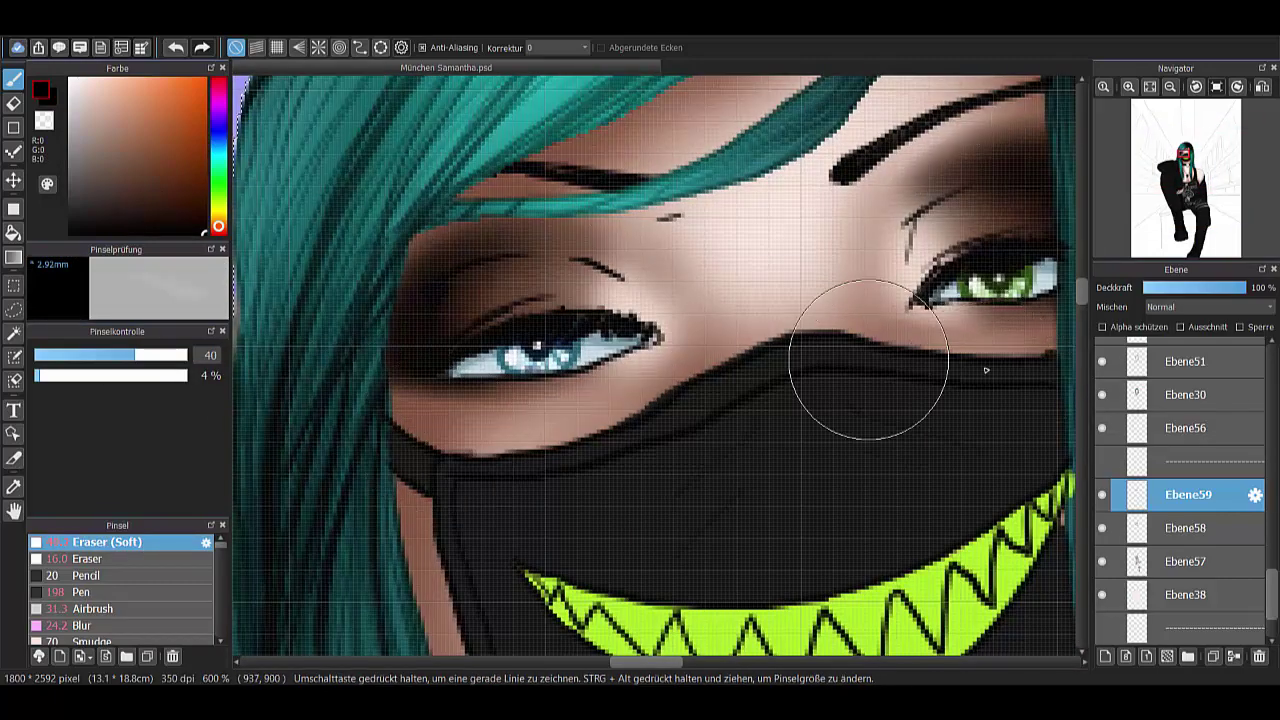
scroll(868, 360, down, 10)
- Try a broad R137 G102 B82 airbrushed skin shadow on new Multiplikation layer Ebene60, thin it with the Eraser (Soft), and discard the layer
key(m)
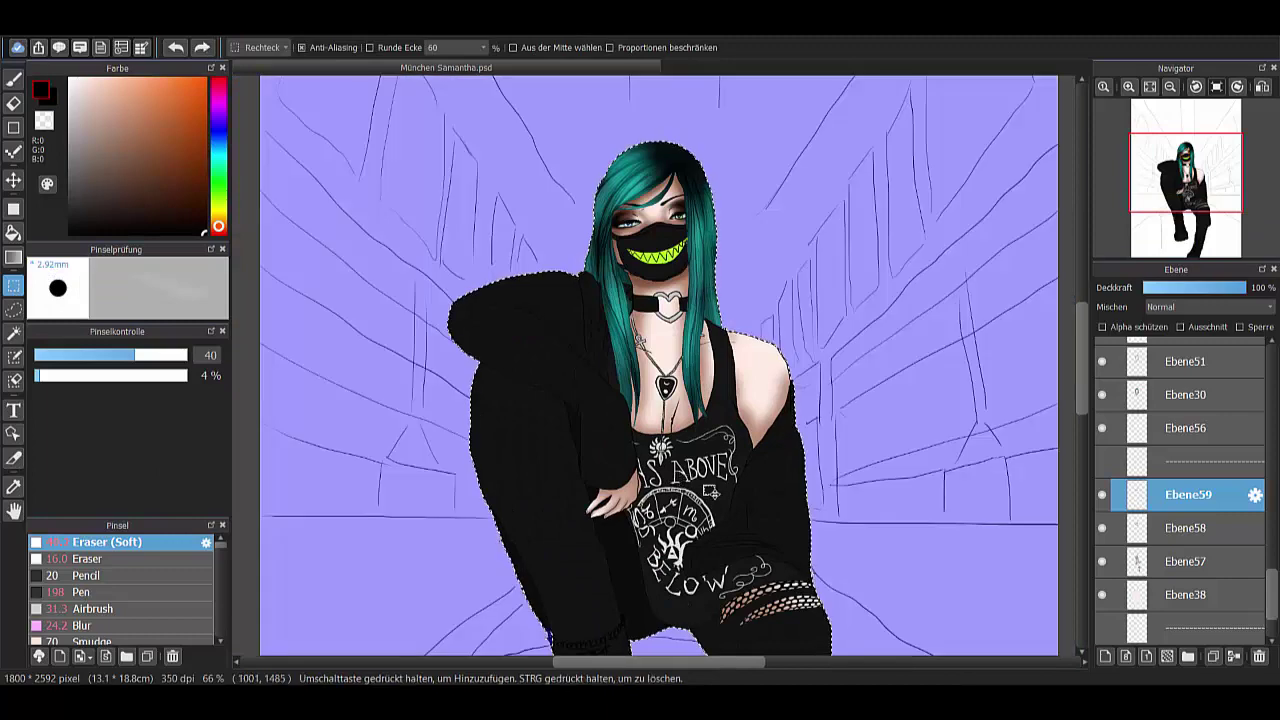
key(ctrl+shift+n)
key(ctrl+d)
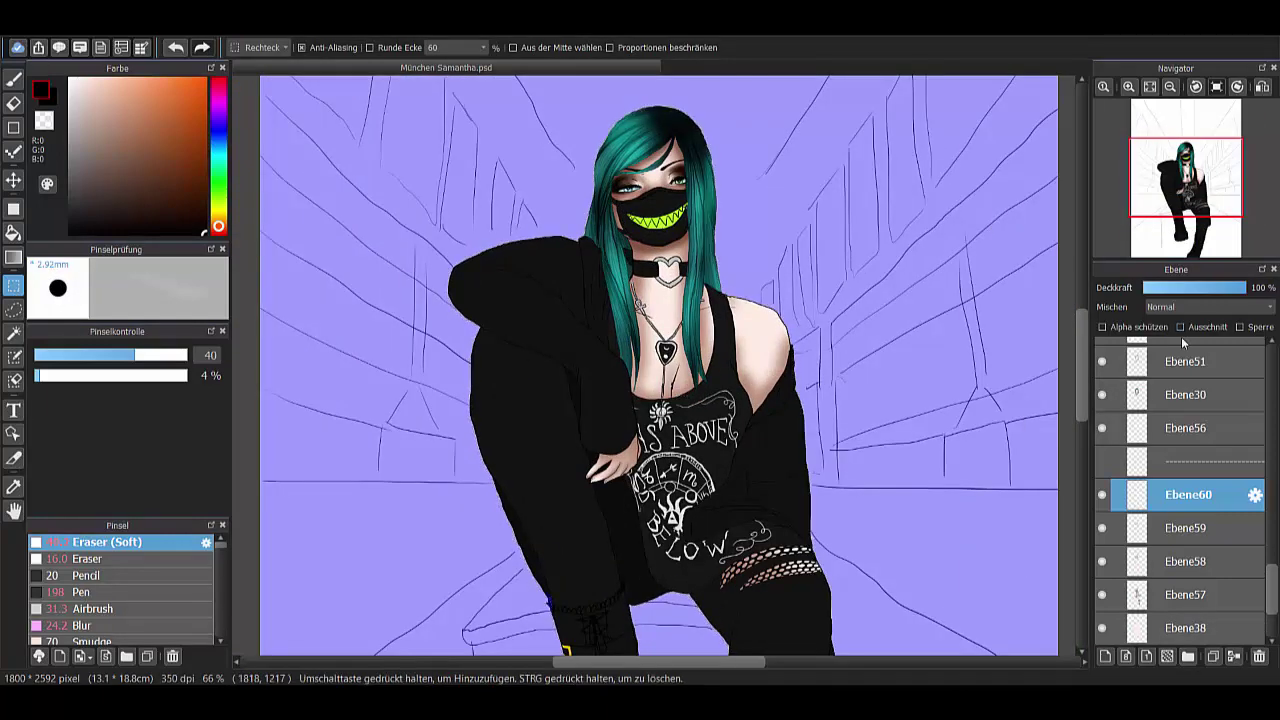
click(95, 608)
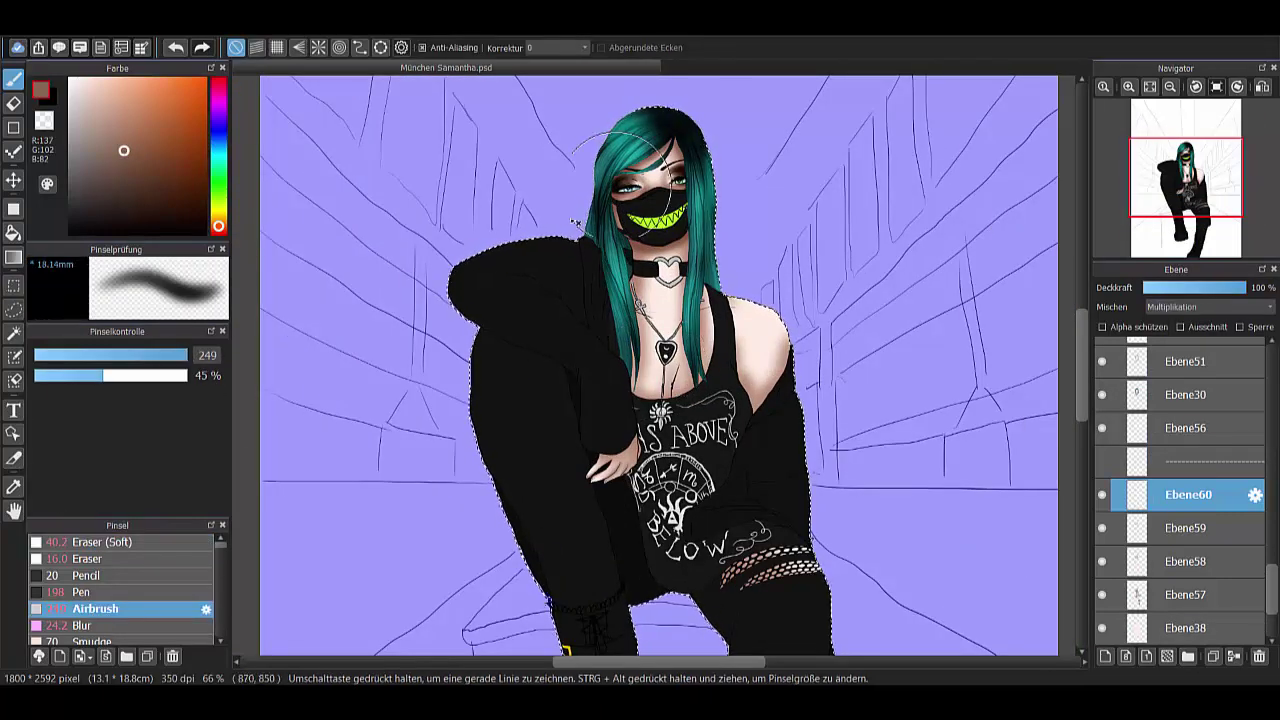
mouse_move(662, 163)
mouse_down()
mouse_move(679, 340)
mouse_move(663, 480)
mouse_move(760, 600)
mouse_up()
click(100, 541)
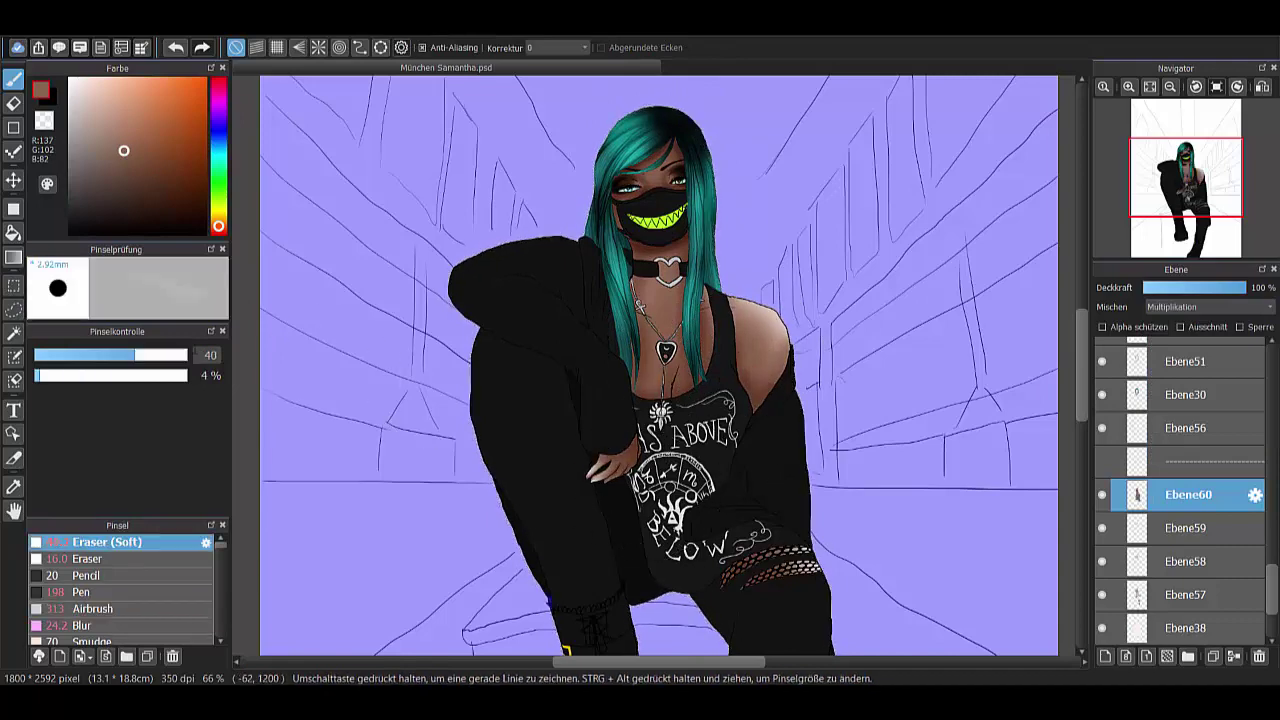
drag(800, 385, 810, 402)
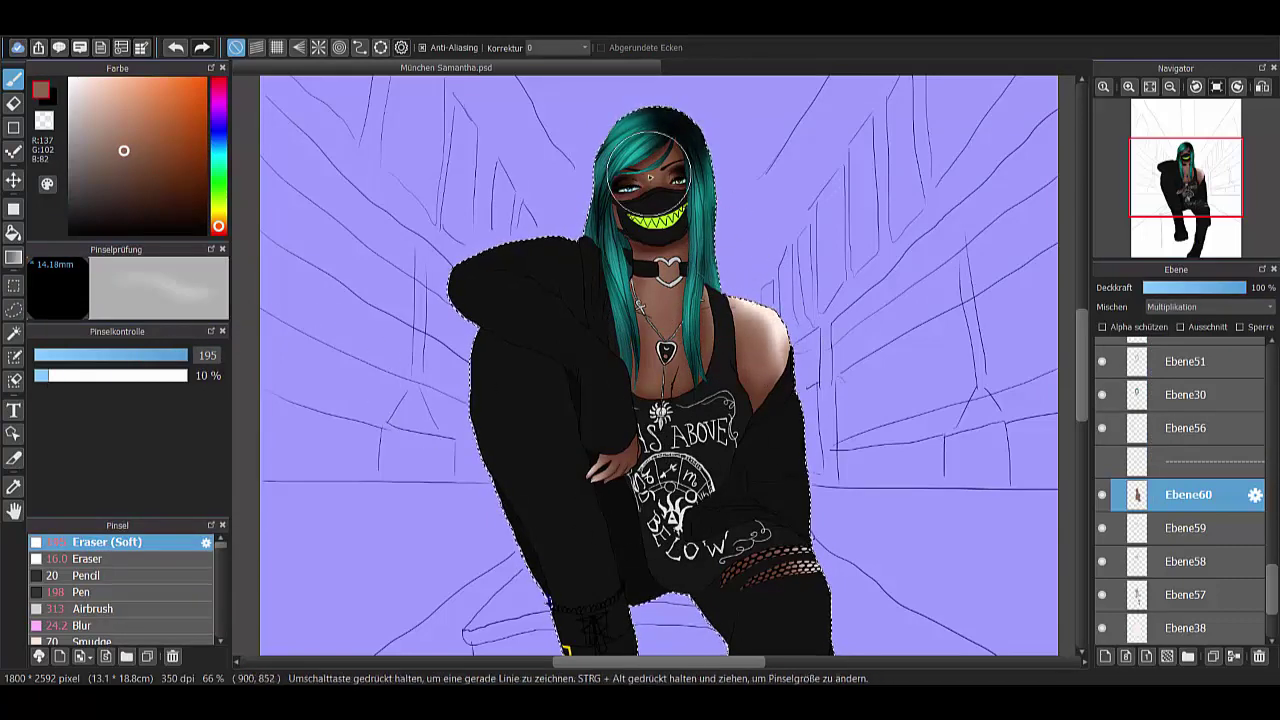
key(ctrl+z)
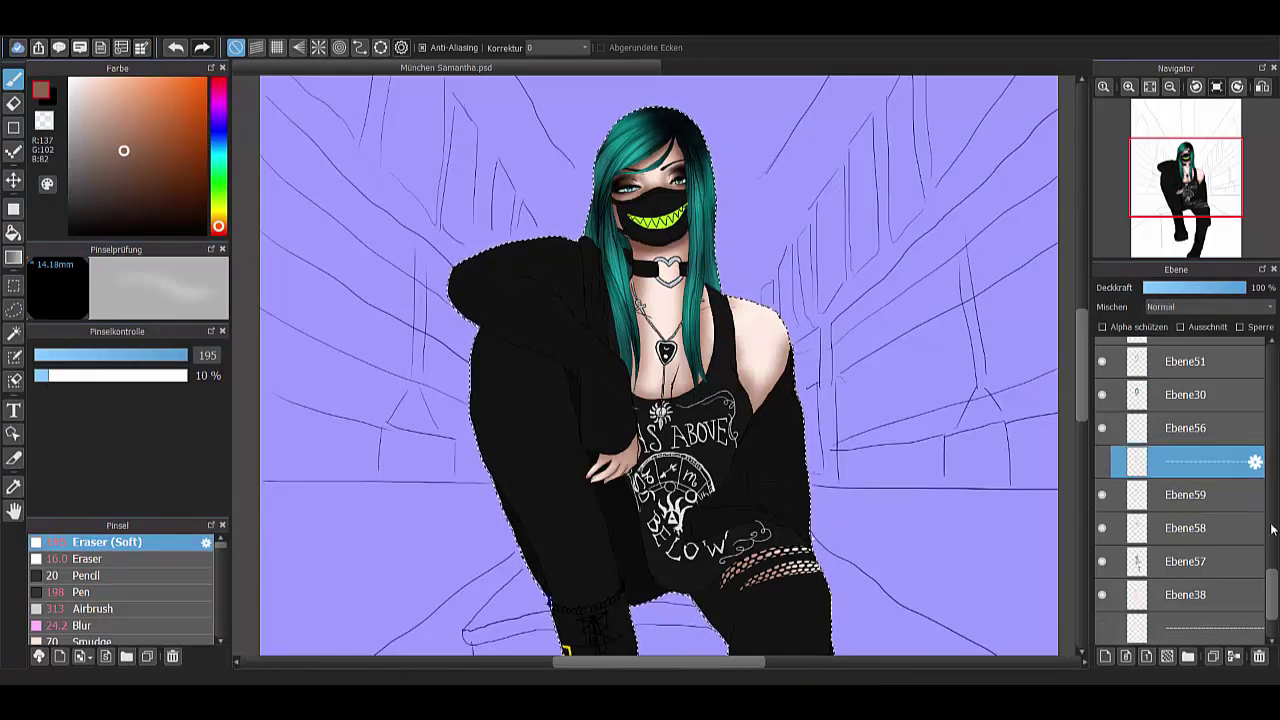
- Select the area of the heart ring, chains and pendants and activate jewellery layer Ebene37
key(m)
click(1200, 427)
scroll(1180, 436, down, 3)
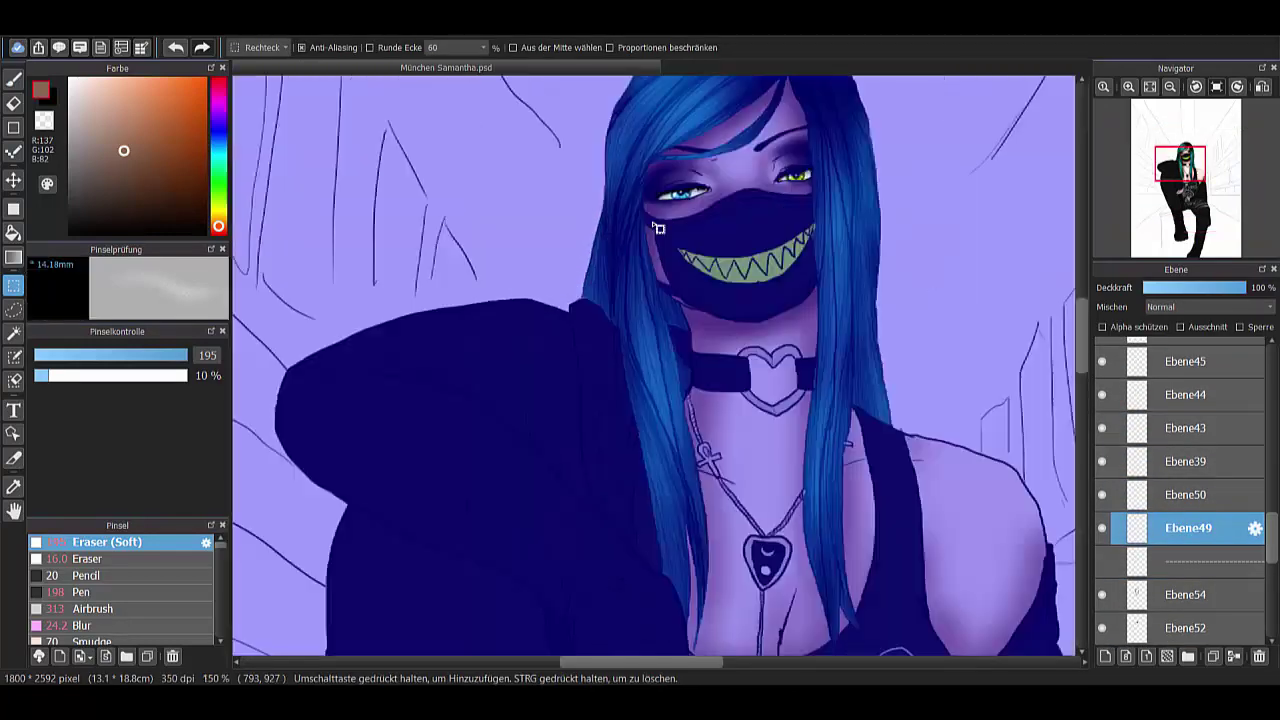
scroll(1178, 436, up, 3)
click(1185, 461)
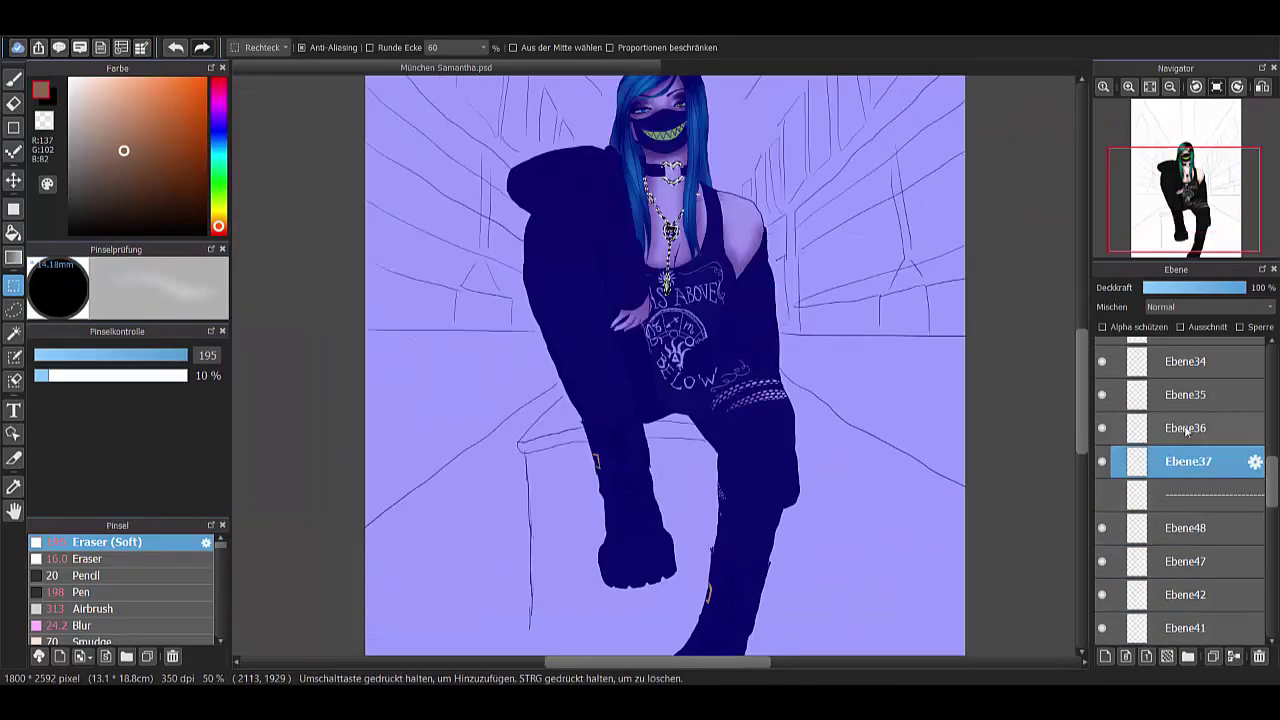
- Airbrush black shading onto the jewellery at sizes 11.8 and 18 on new layer Ebene60, blended as Multiplikation at 65 % opacity
key(ctrl+y)
scroll(670, 228, up, 8)
click(95, 608)
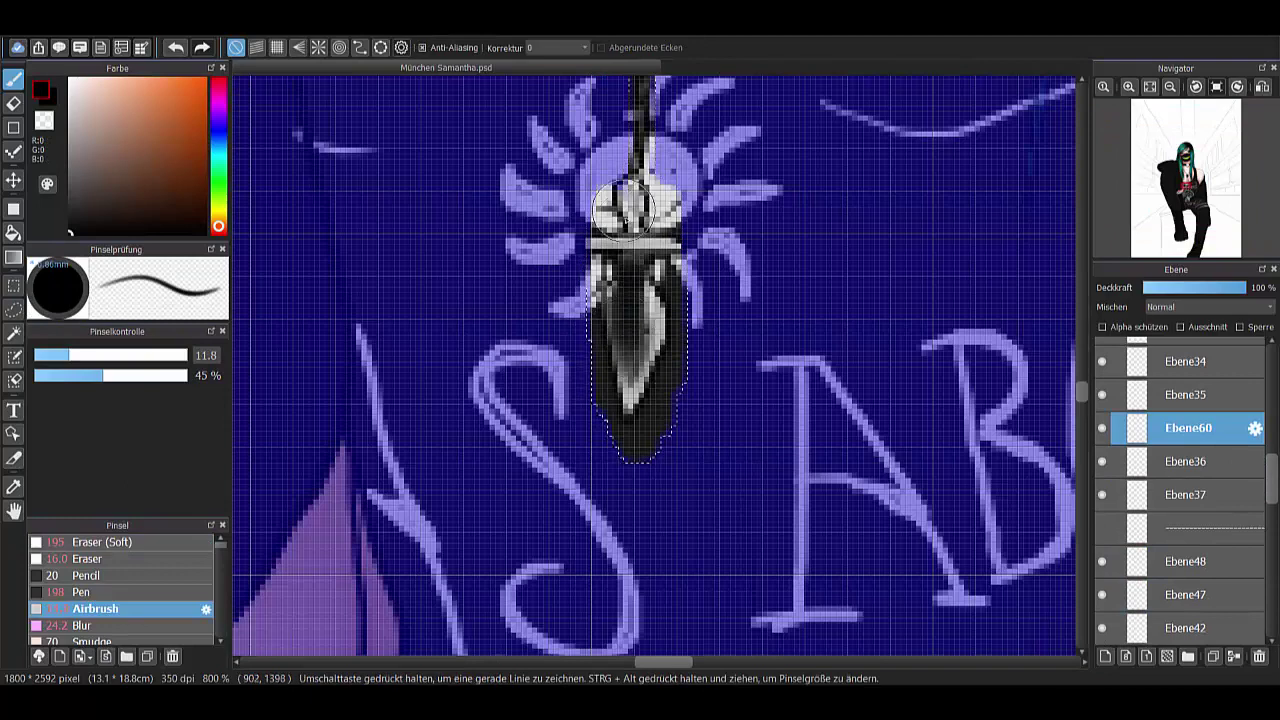
scroll(623, 205, down, 3)
scroll(697, 155, up, 1)
scroll(715, 258, down, 3)
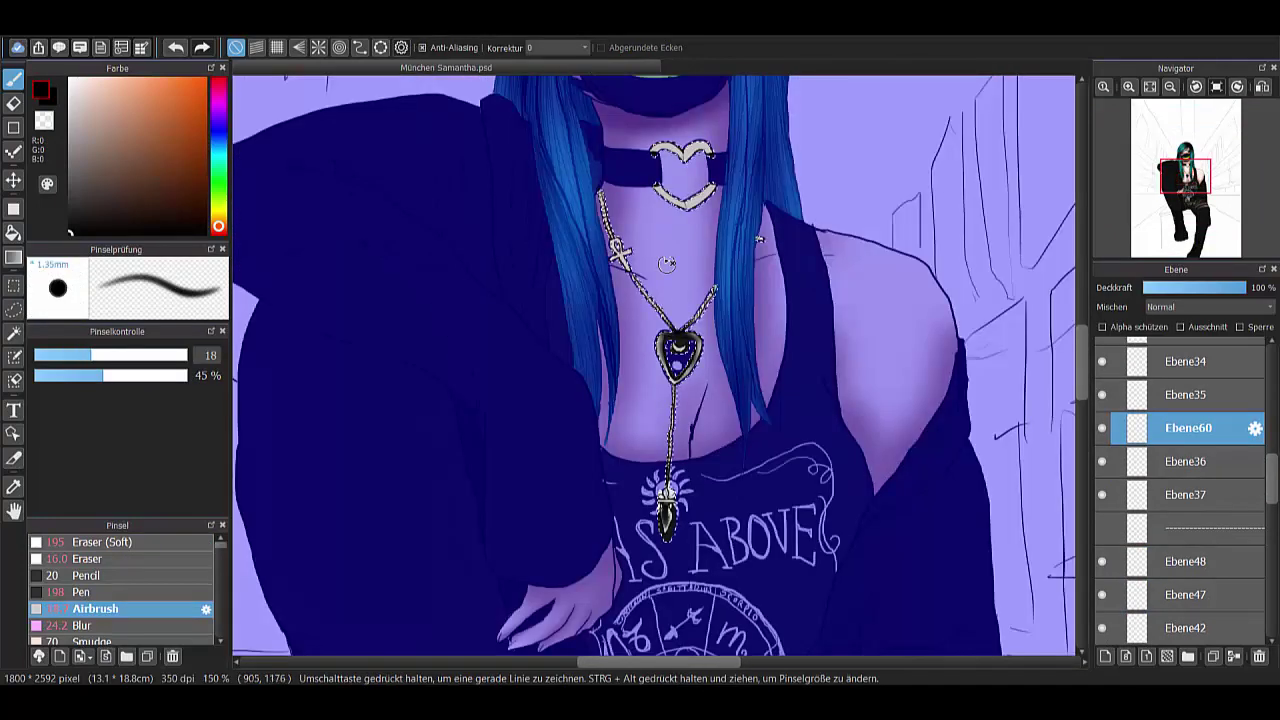
scroll(595, 268, up, 2)
scroll(732, 186, up, 3)
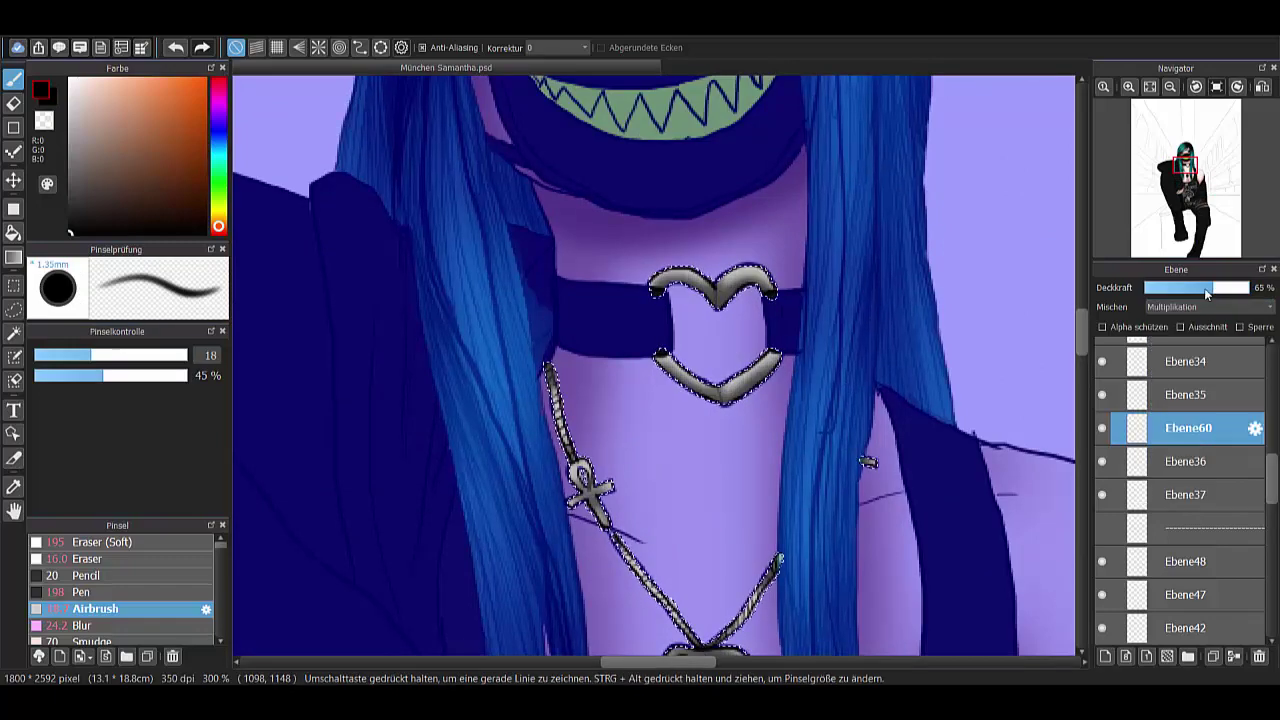
scroll(762, 374, down, 5)
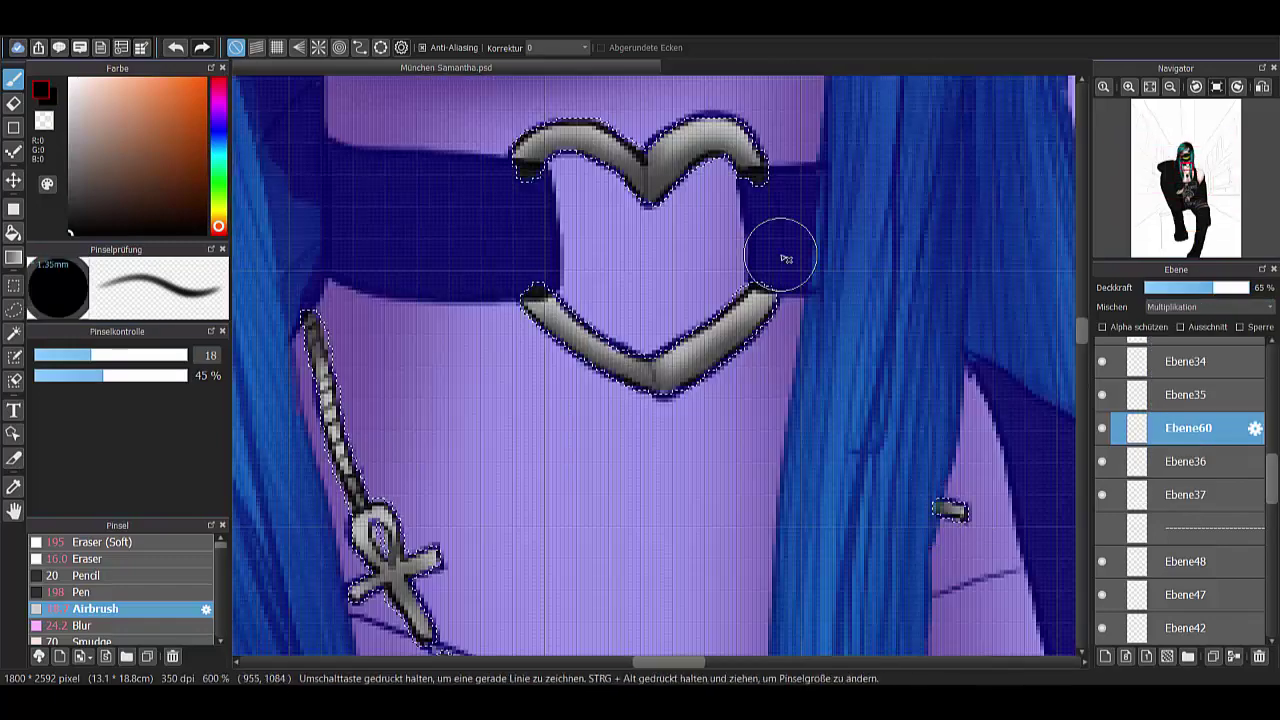
- Paint R225 G225 B225 highlights onto the heart ring, chains and pendants with the Pen at size 6.8 on new layer Ebene61, and clear the selection
key(ctrl+shift+n)
click(80, 592)
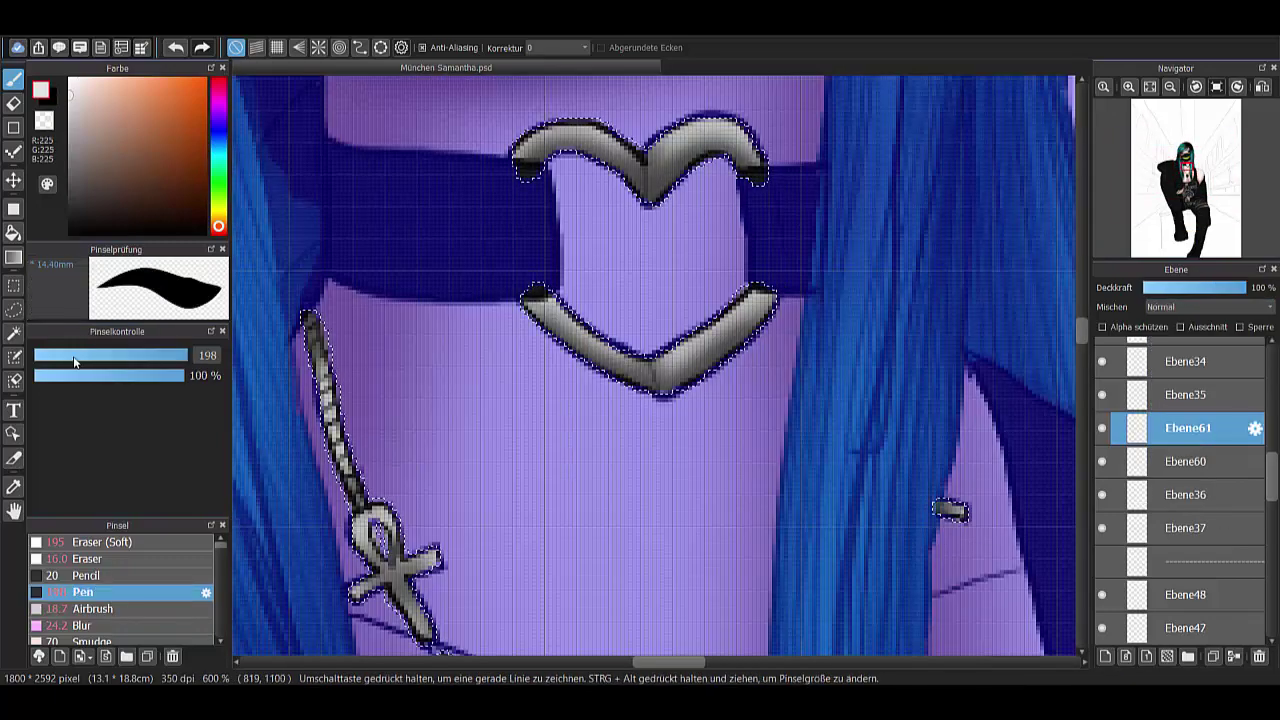
drag(73, 362, 51, 360)
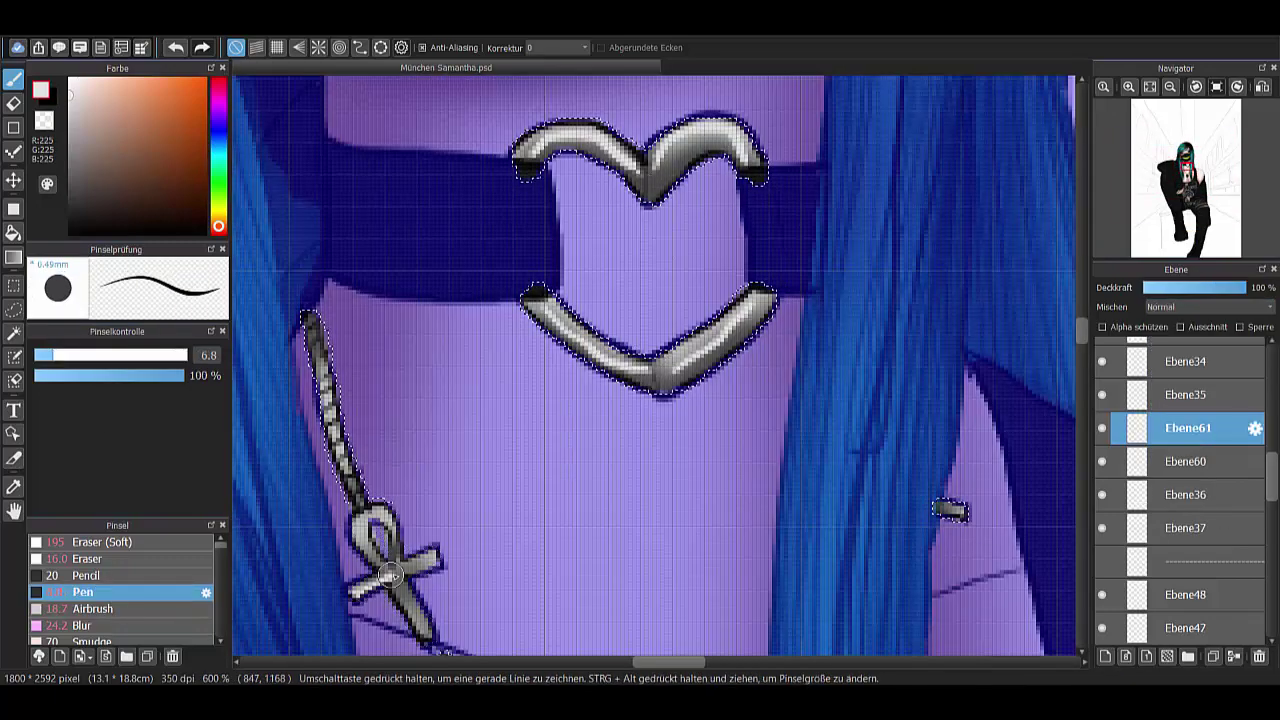
scroll(457, 620, down, 5)
scroll(535, 527, down, 5)
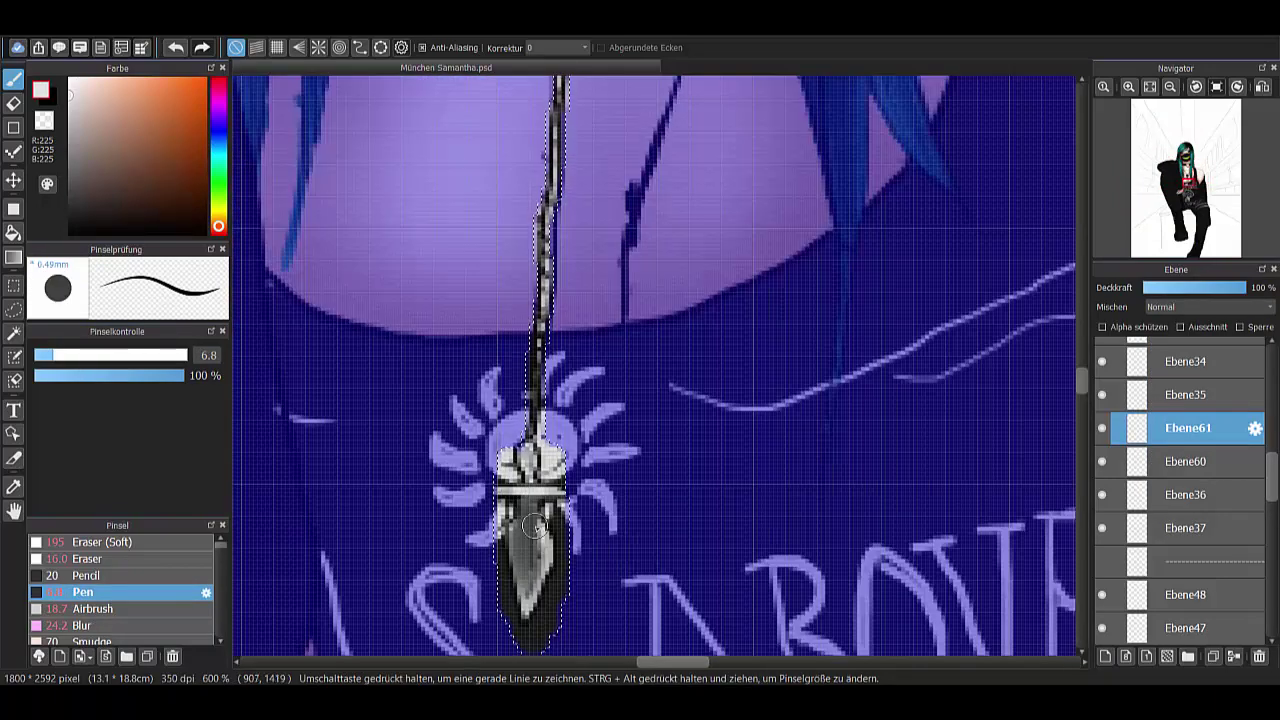
scroll(535, 527, down, 3)
scroll(535, 527, up, 3)
scroll(724, 206, down, 3)
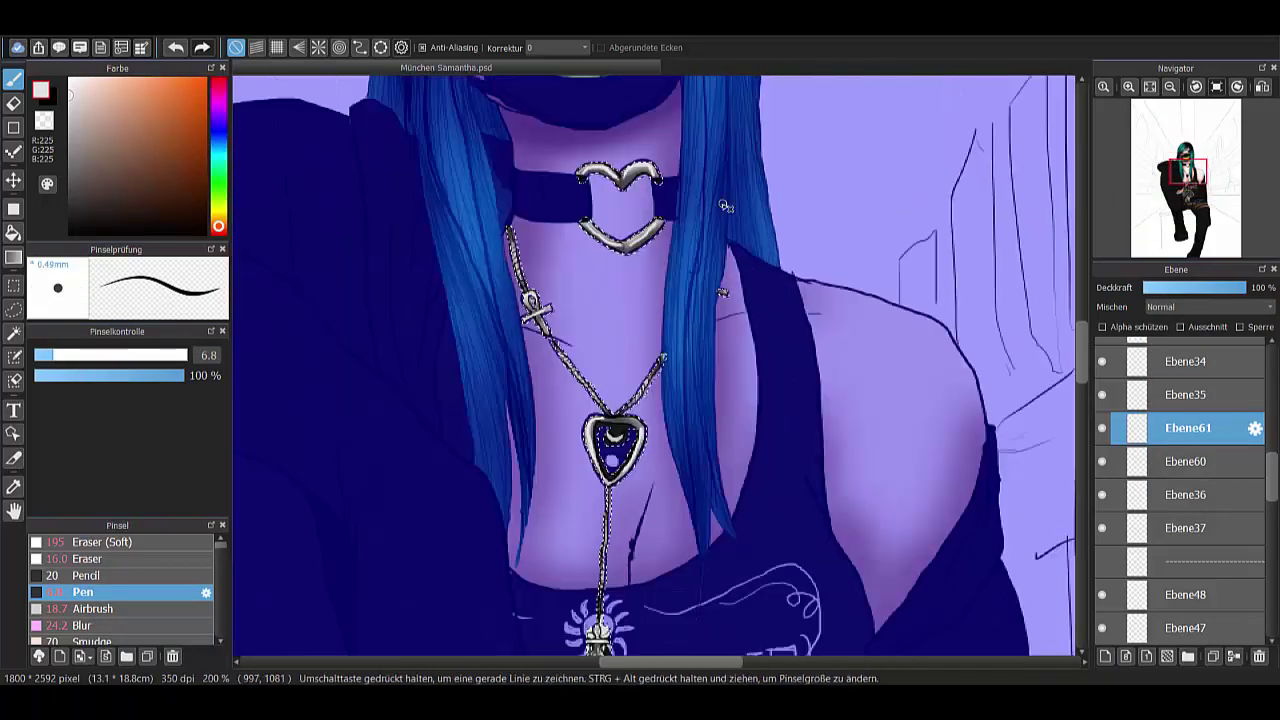
key(ctrl+d)
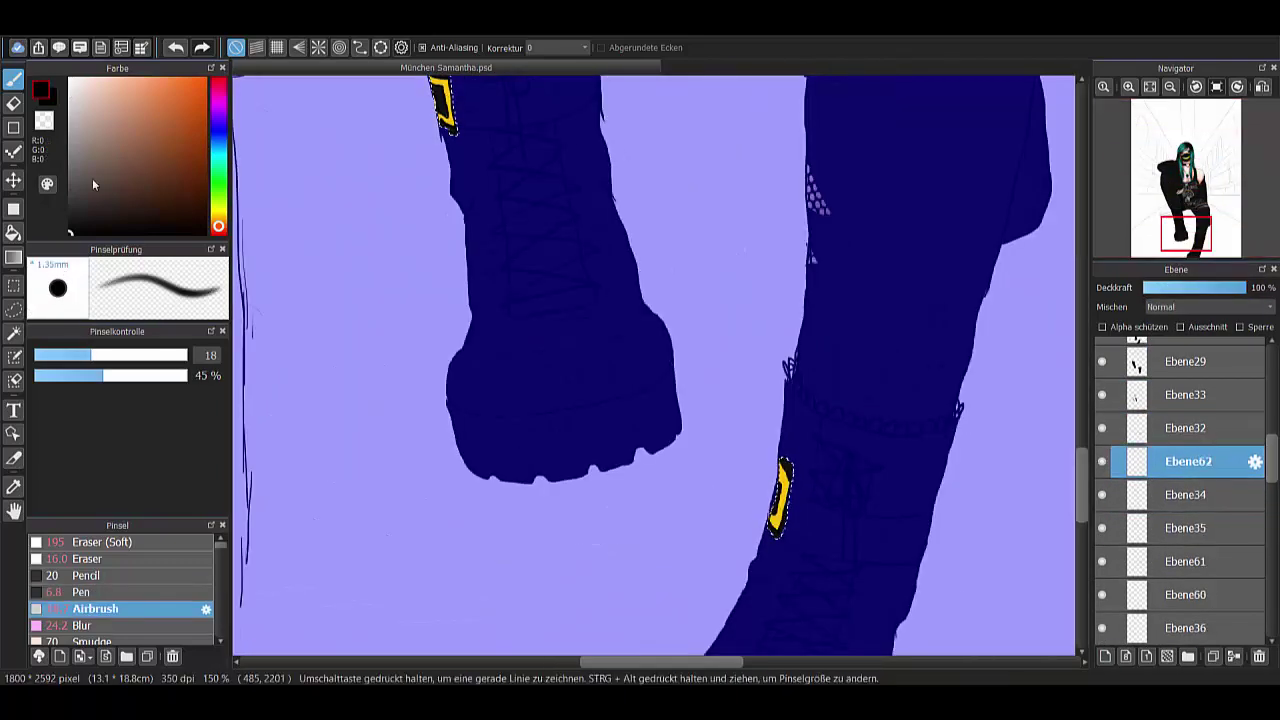
- Airbrush R255 G219 B96 shading onto the yellow boot buckles at size 27 on layer Ebene63, blended as Multiplikation
click(217, 221)
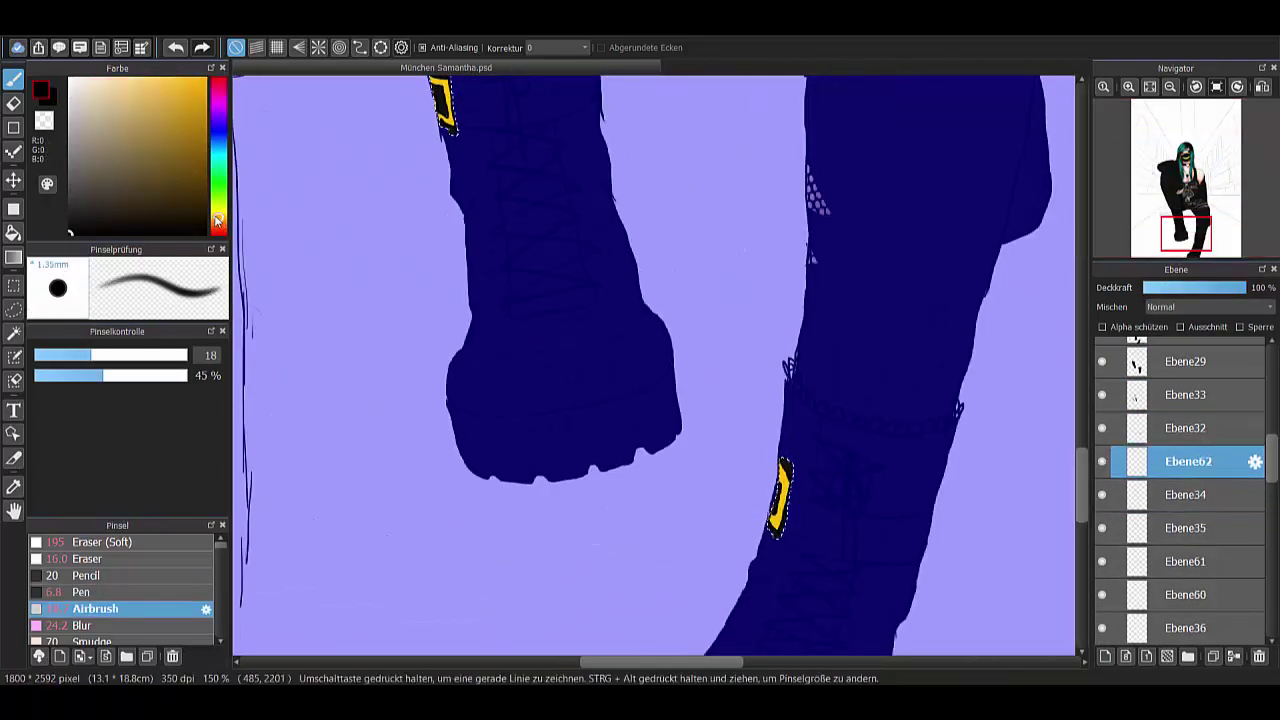
click(115, 355)
scroll(766, 508, up, 3)
click(1190, 307)
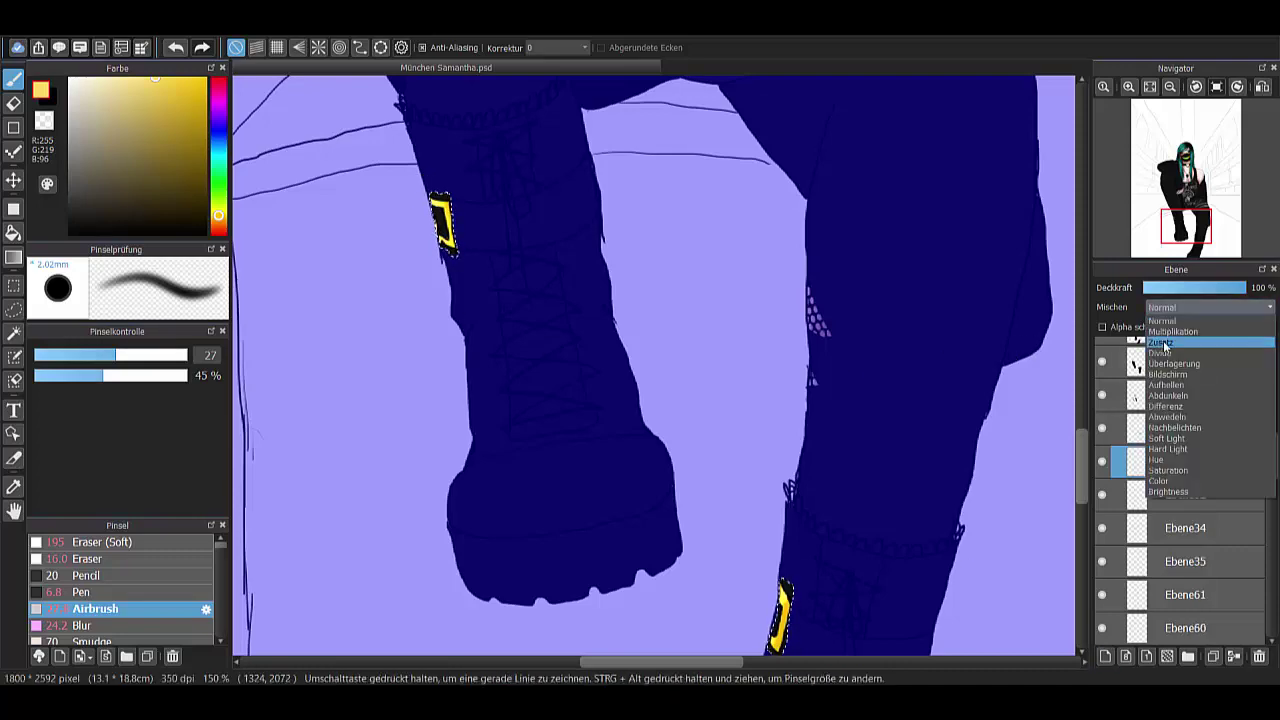
click(1172, 331)
scroll(457, 191, down, 2)
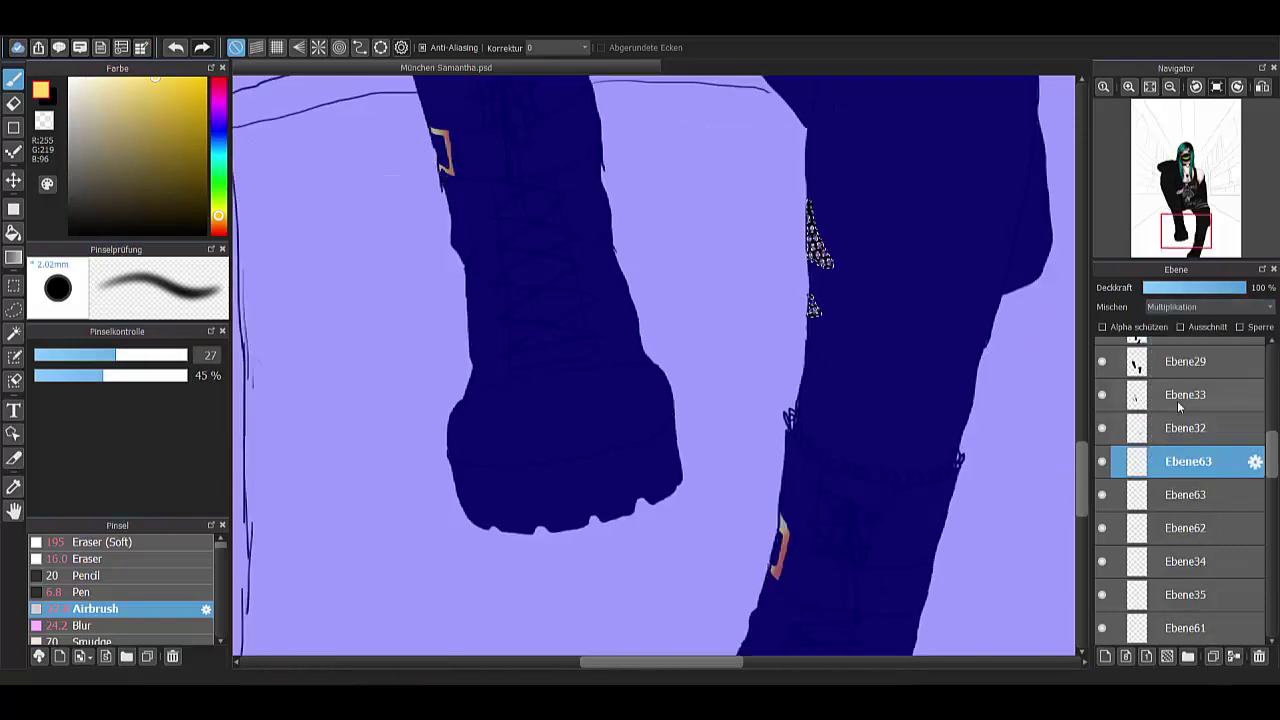
- Airbrush black shading at size 98 onto the selected dark clothing areas beside the raised leg on new layer Ebene65, undoing a stray stroke
key(ctrl+minus)
key(ctrl+shift+n)
click(70, 232)
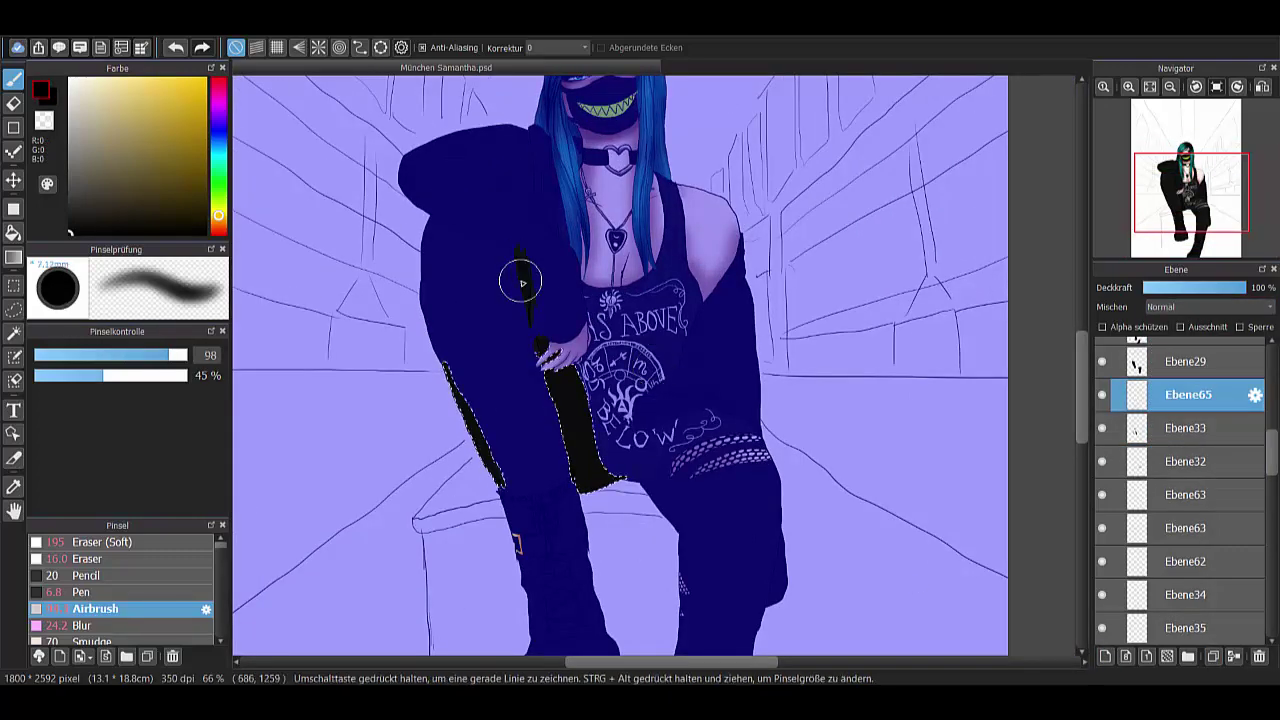
key(ctrl+z)
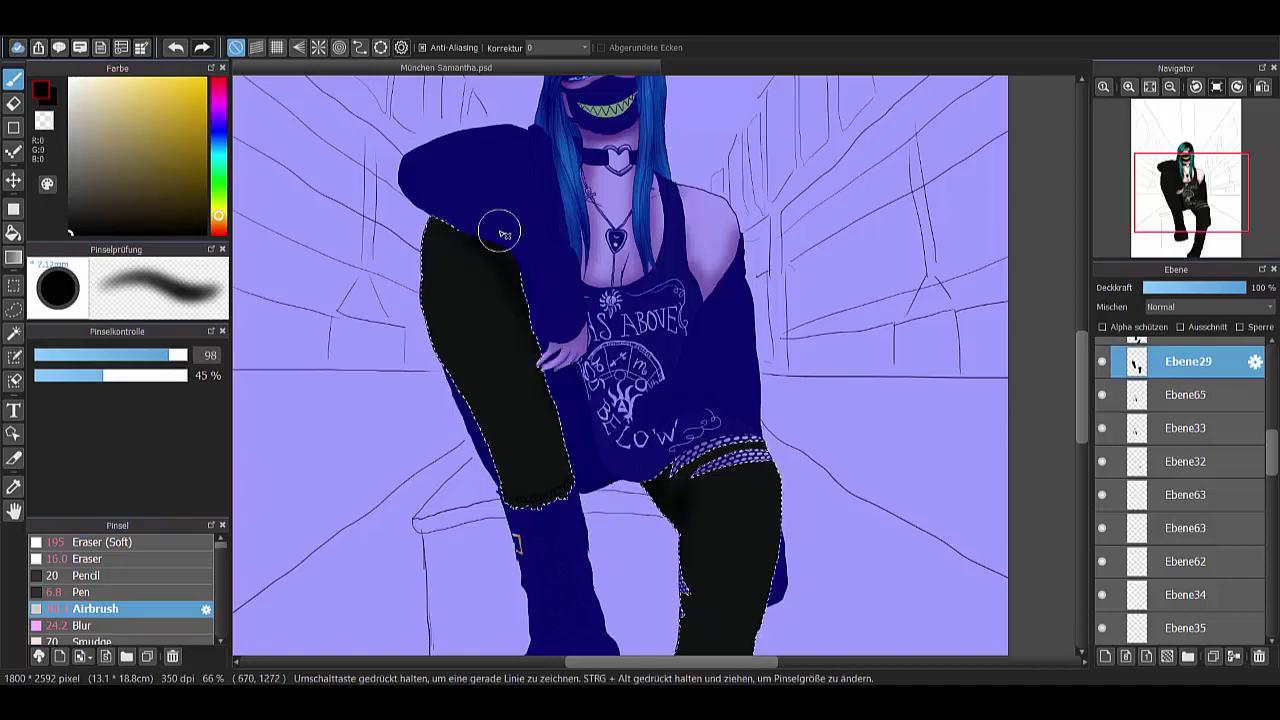
- Airbrush black shading onto the trouser legs at size 134 on new layer Ebene66, blended as Multiplikation at 58 % opacity
scroll(1050, 418, down, 3)
scroll(758, 213, up, 3)
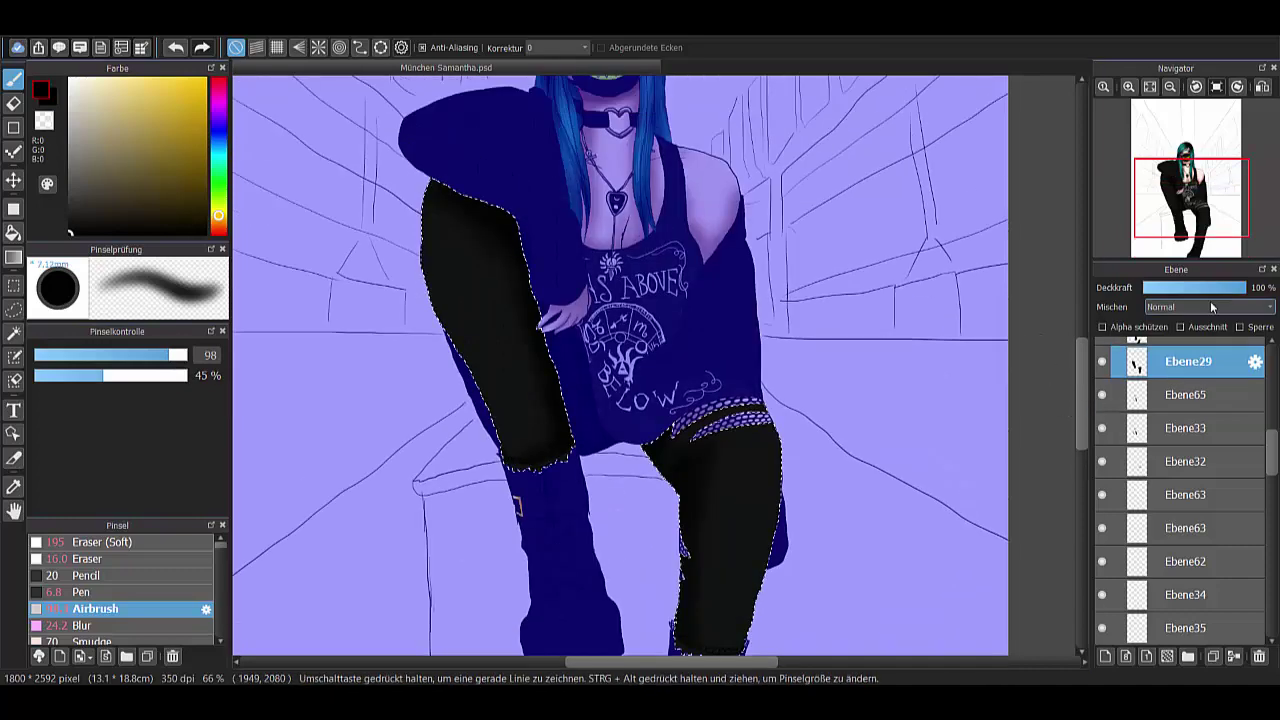
click(1106, 657)
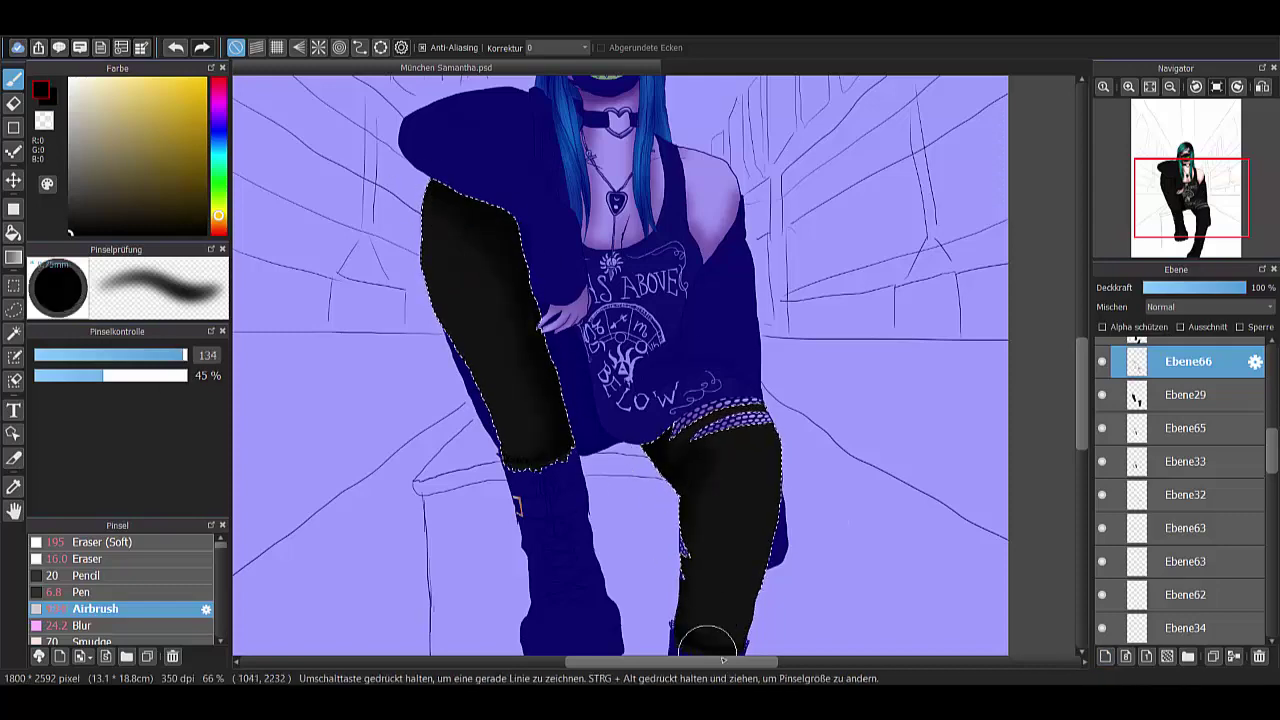
click(1208, 306)
click(1190, 322)
click(1205, 287)
- Select the boots' area and airbrush black shading onto them at size 134 on new layer Ebene67 with 56 % opacity
scroll(1185, 450, up, 3)
click(1185, 485)
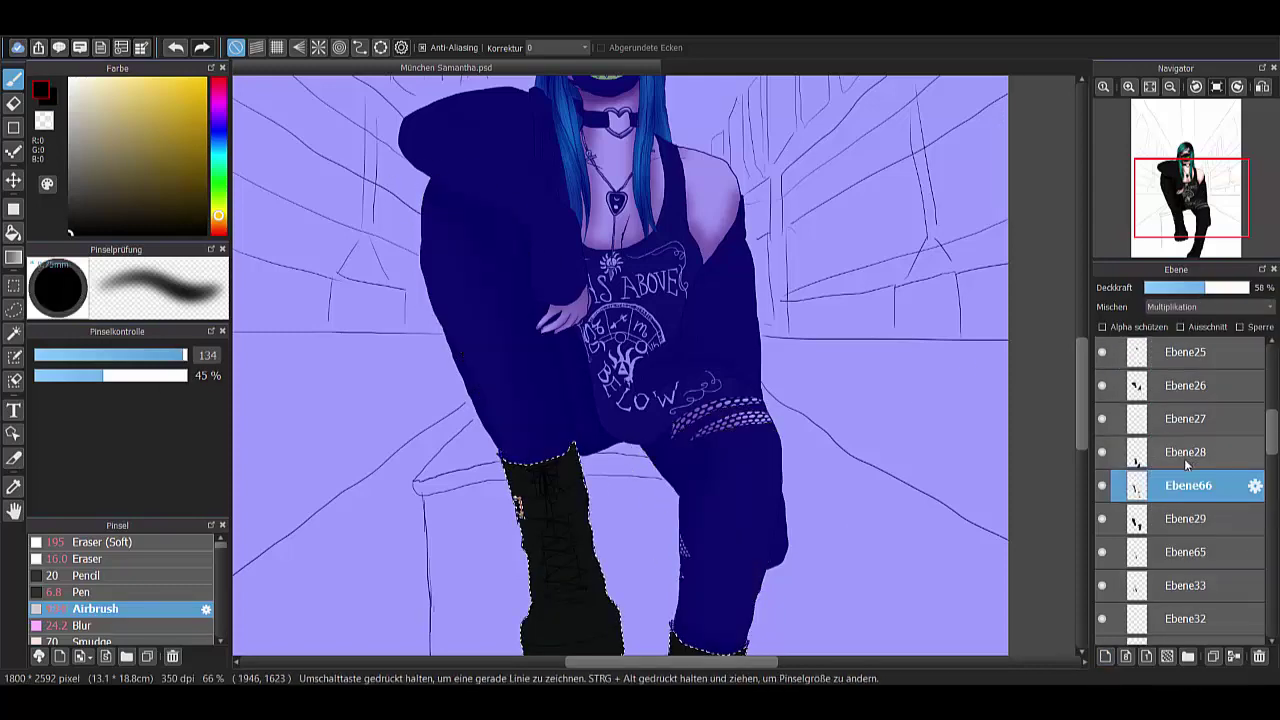
click(1106, 657)
scroll(553, 443, down, 3)
mouse_move(613, 483)
mouse_down()
mouse_move(693, 484)
mouse_move(666, 550)
mouse_move(694, 537)
mouse_up()
scroll(680, 510, down, 2)
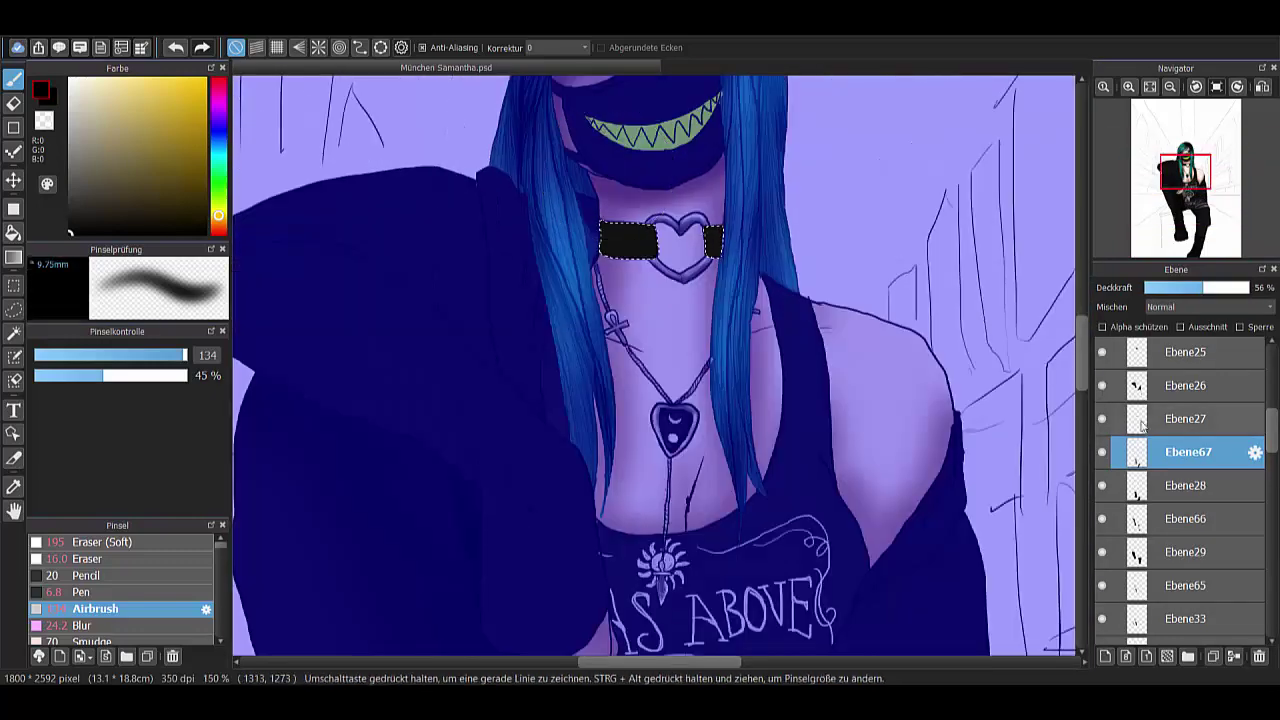
- Airbrush the choker band in black at size 79 on new layer Ebene68, and add layer Ebene69 above jacket layer Ebene26
key(ctrl+shift+n)
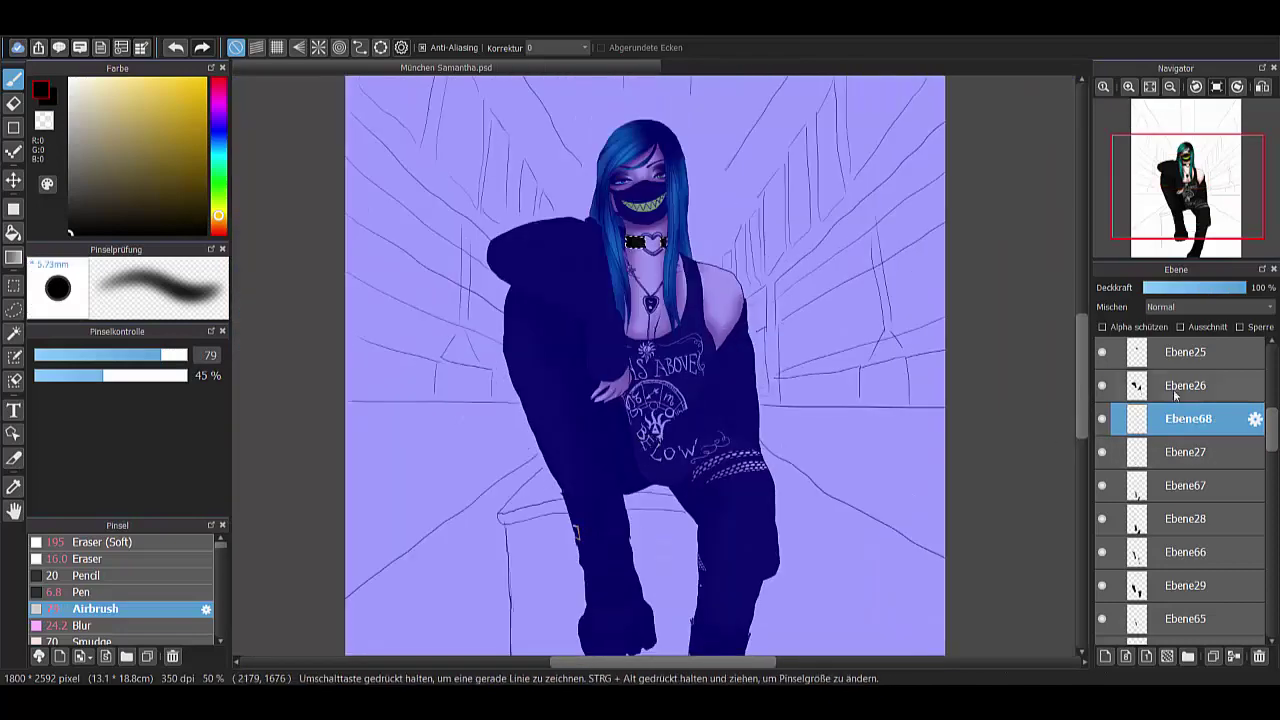
key(ctrl+shift+n)
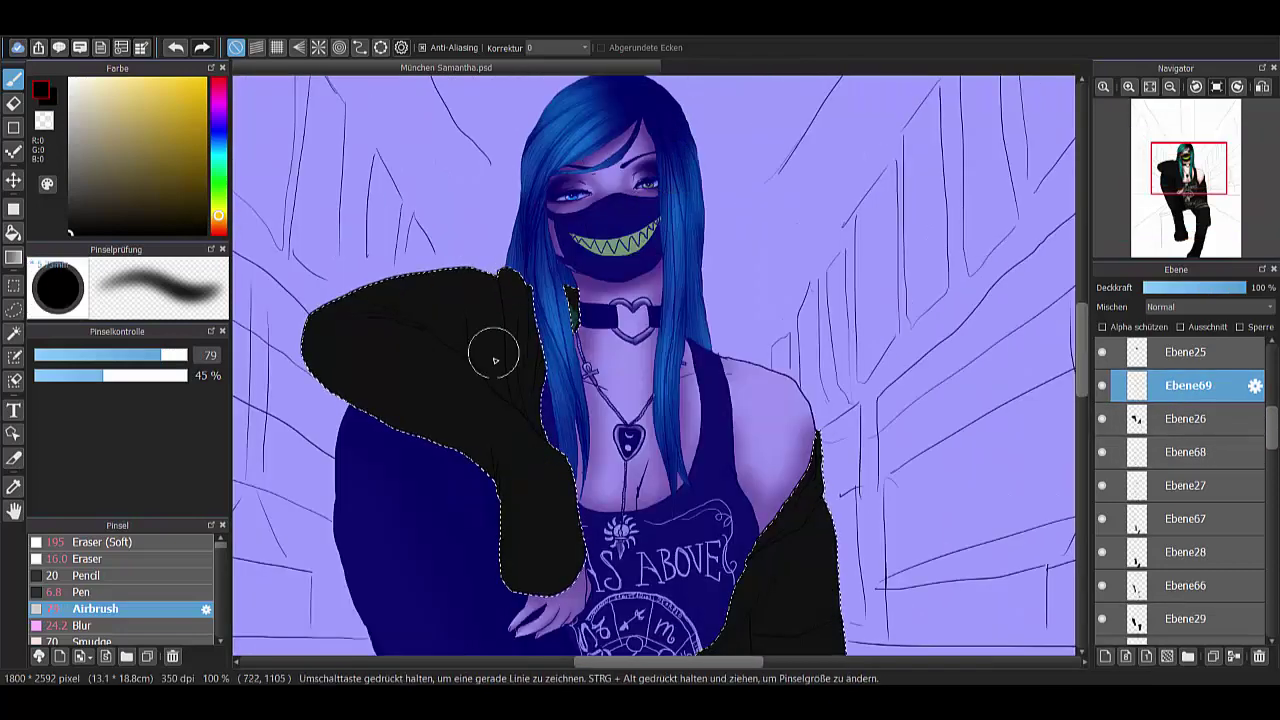
- Draw a round emblem with inner lines on the jacket's upper sleeve with the R209 G209 B209 Pen at size 7.6, trimming it with the Eraser at size 15
scroll(494, 360, up, 2)
click(70, 104)
click(83, 592)
mouse_move(515, 313)
mouse_down()
mouse_move(490, 374)
mouse_move(521, 383)
mouse_up()
key(ctrl+z)
mouse_move(518, 322)
mouse_down()
mouse_move(510, 382)
mouse_move(469, 343)
mouse_move(504, 337)
mouse_move(480, 373)
mouse_up()
drag(494, 355, 493, 378)
drag(507, 360, 511, 386)
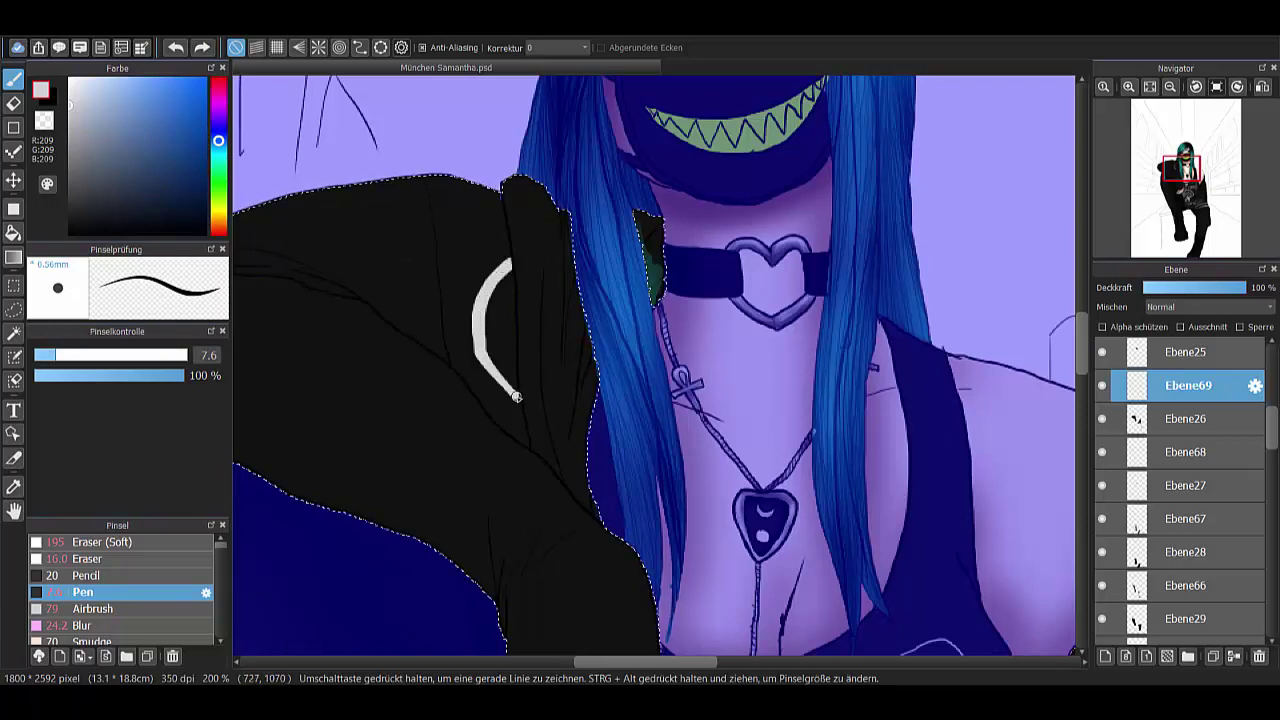
key(e)
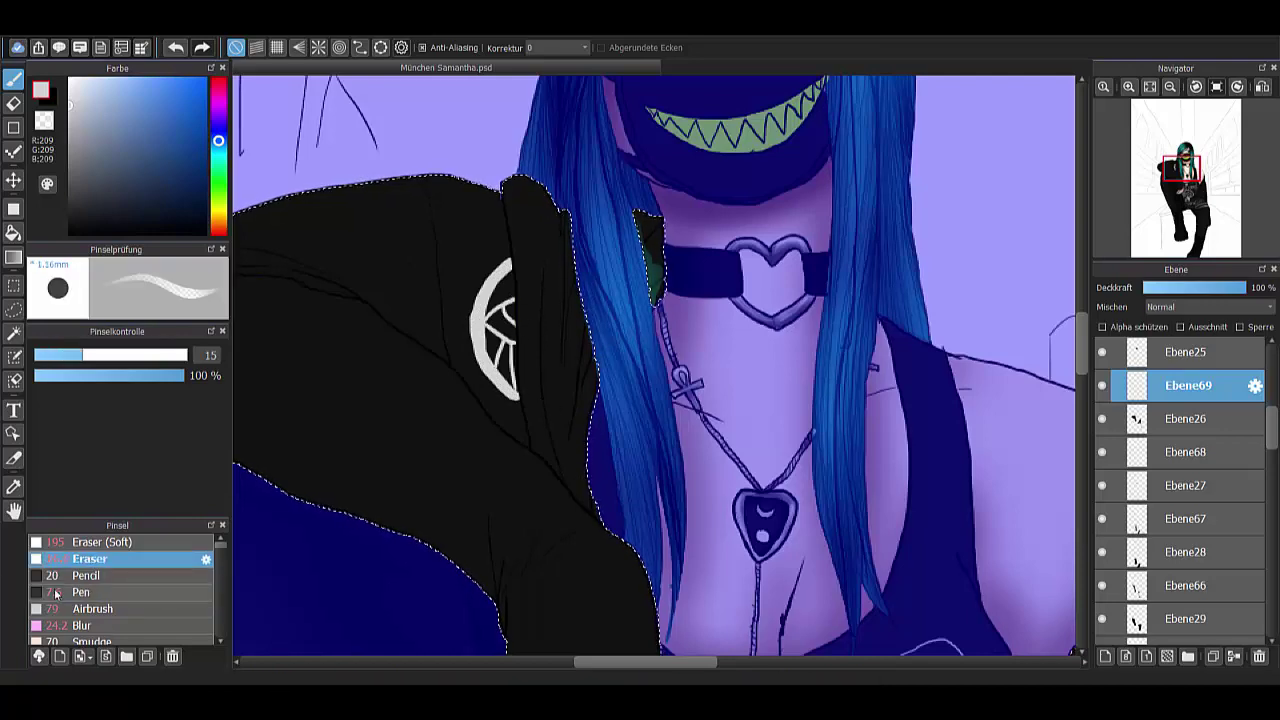
- Paint a light grey partial emblem at the upper edge of the raised sleeve with the Pen at size 9.1
key(b)
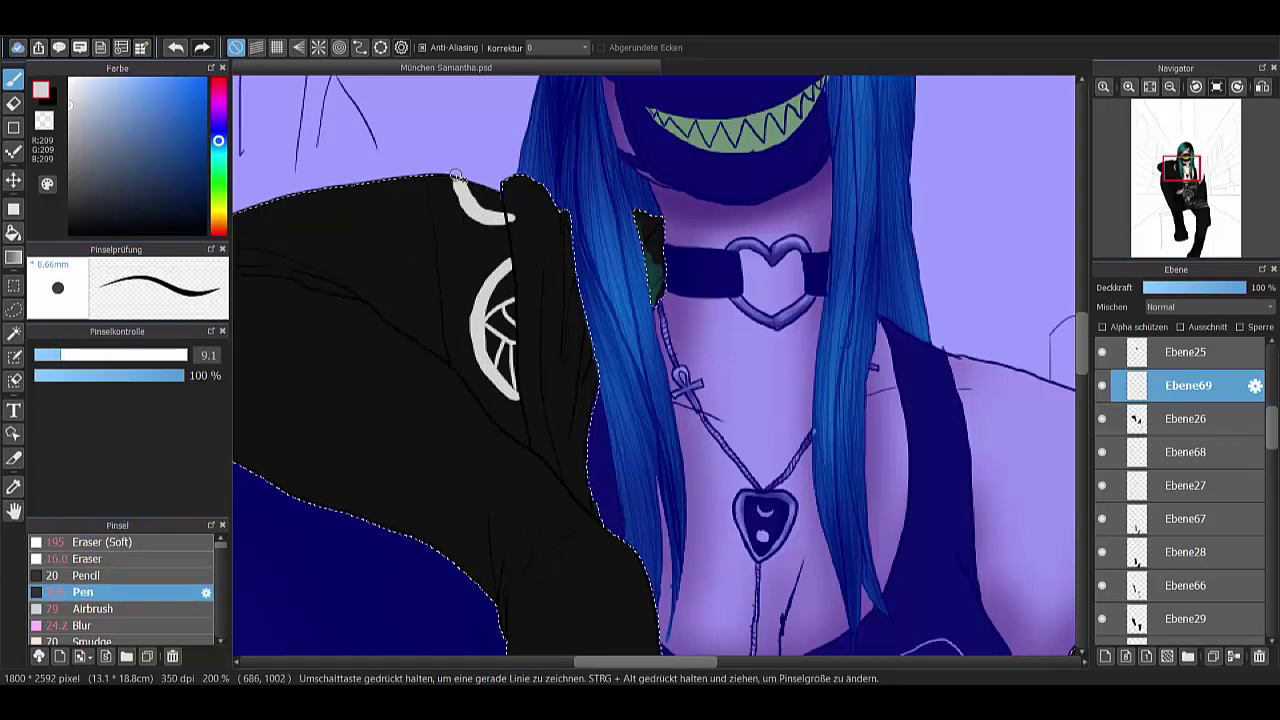
key(e)
scroll(655, 365, down, 3)
scroll(657, 414, up, 3)
- Add a new layer and paint light grey rune emblems along the lowered sleeve and its hem with the Pen at size 9.1
click(1105, 656)
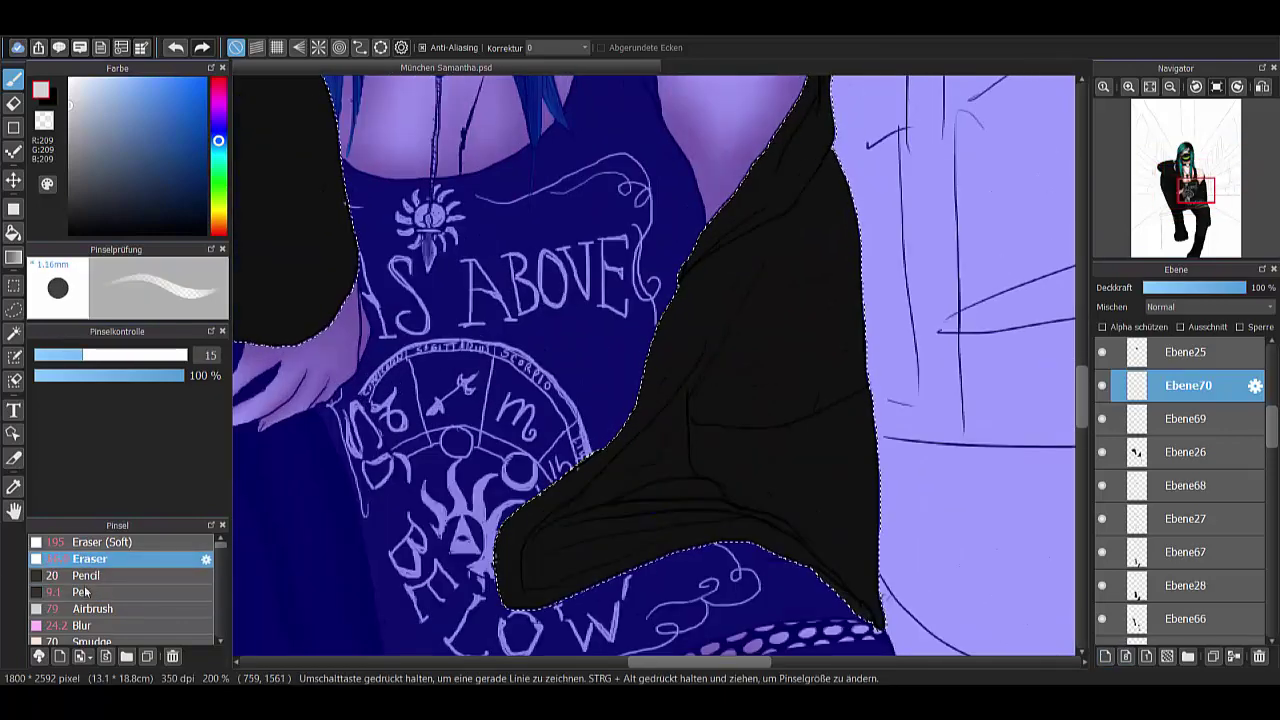
click(86, 592)
key(ctrl+z)
mouse_move(662, 328)
mouse_down()
mouse_move(717, 292)
mouse_move(706, 349)
mouse_move(696, 313)
mouse_move(679, 370)
mouse_up()
drag(647, 426, 597, 471)
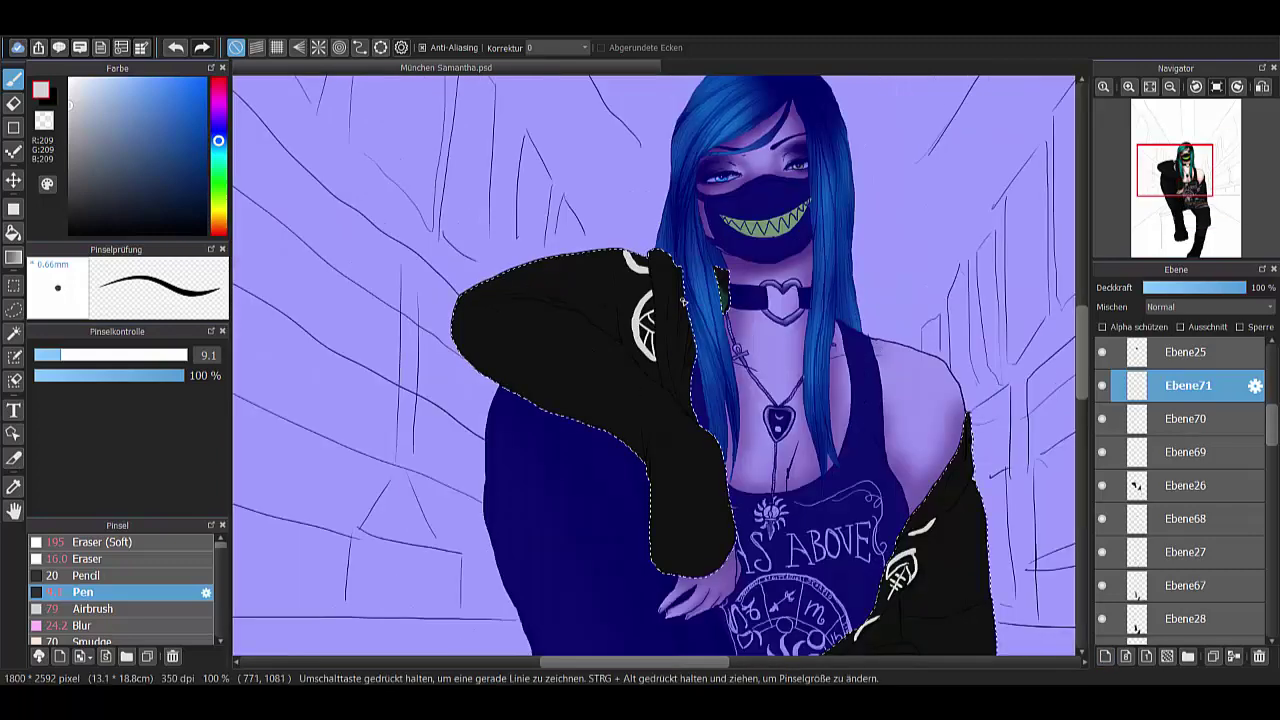
- Airbrush black fold shadows on both sleeves at size 24 and 45 % opacity, and lower the shading layer to 46 %
click(95, 608)
mouse_move(668, 255)
mouse_down()
mouse_move(693, 513)
mouse_move(483, 325)
mouse_move(480, 306)
mouse_move(536, 225)
mouse_up()
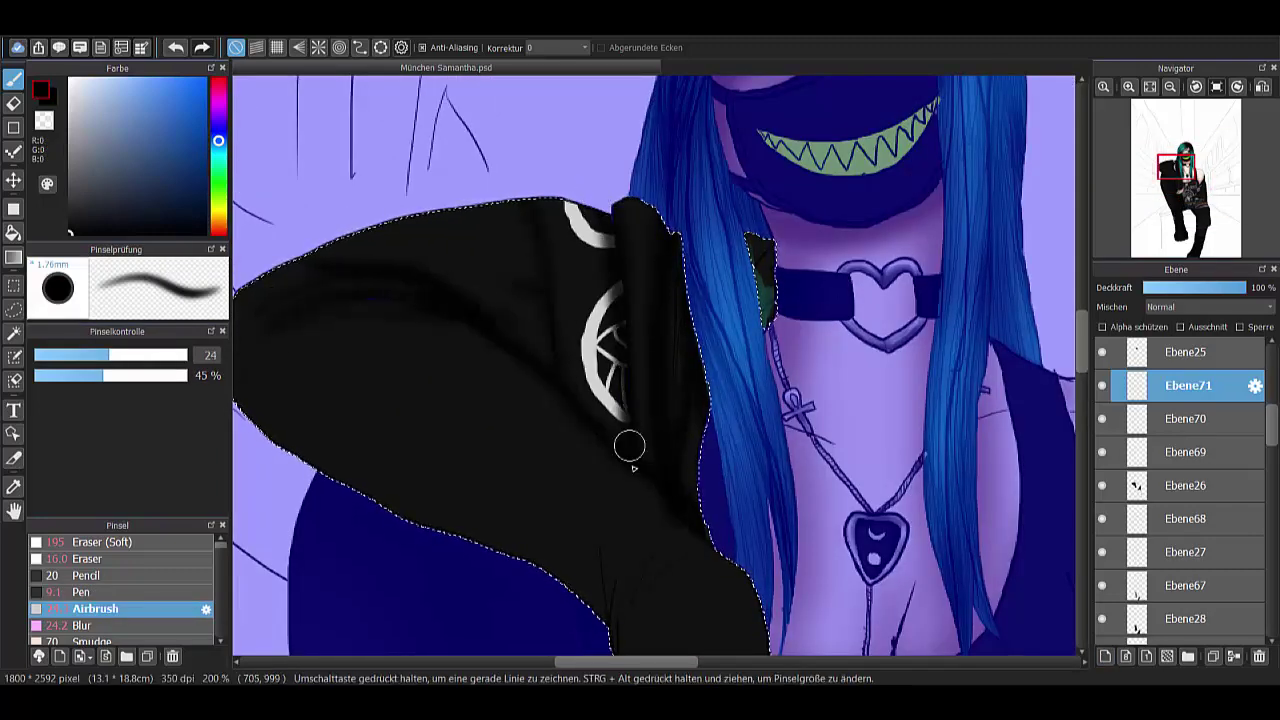
scroll(566, 374, down, 3)
scroll(1079, 403, down, 3)
scroll(1079, 403, up, 3)
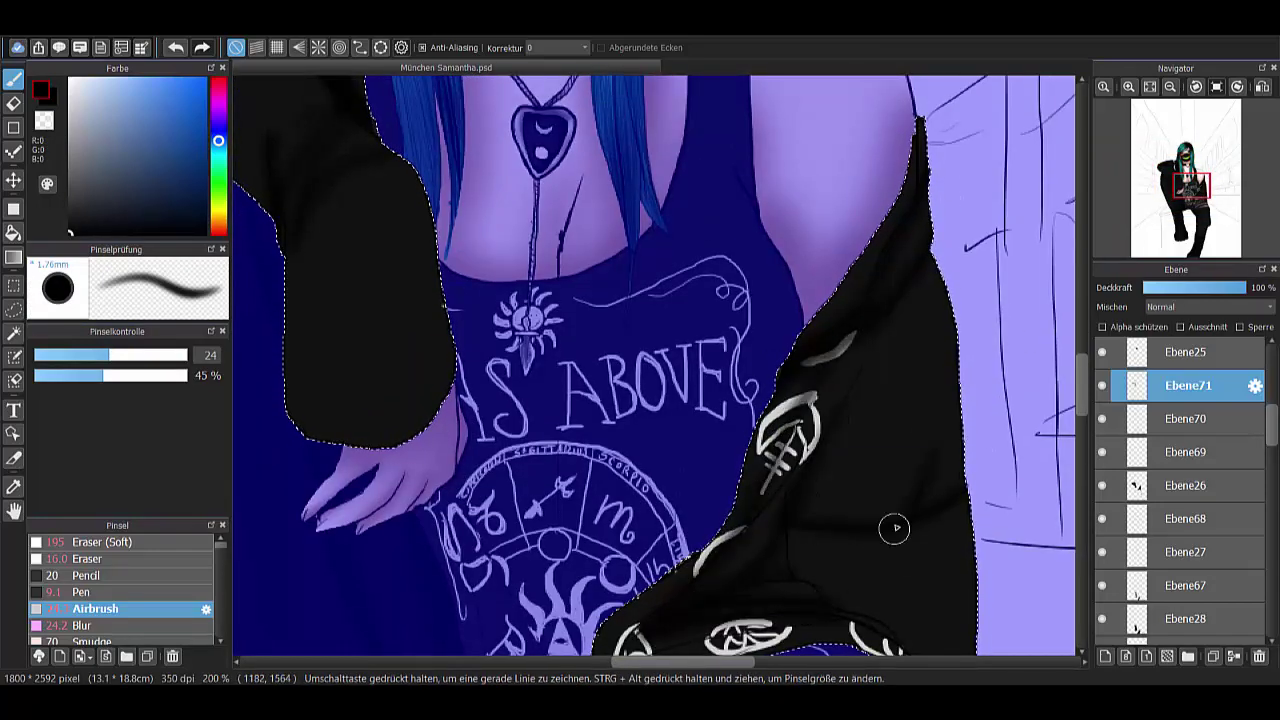
scroll(891, 529, down, 3)
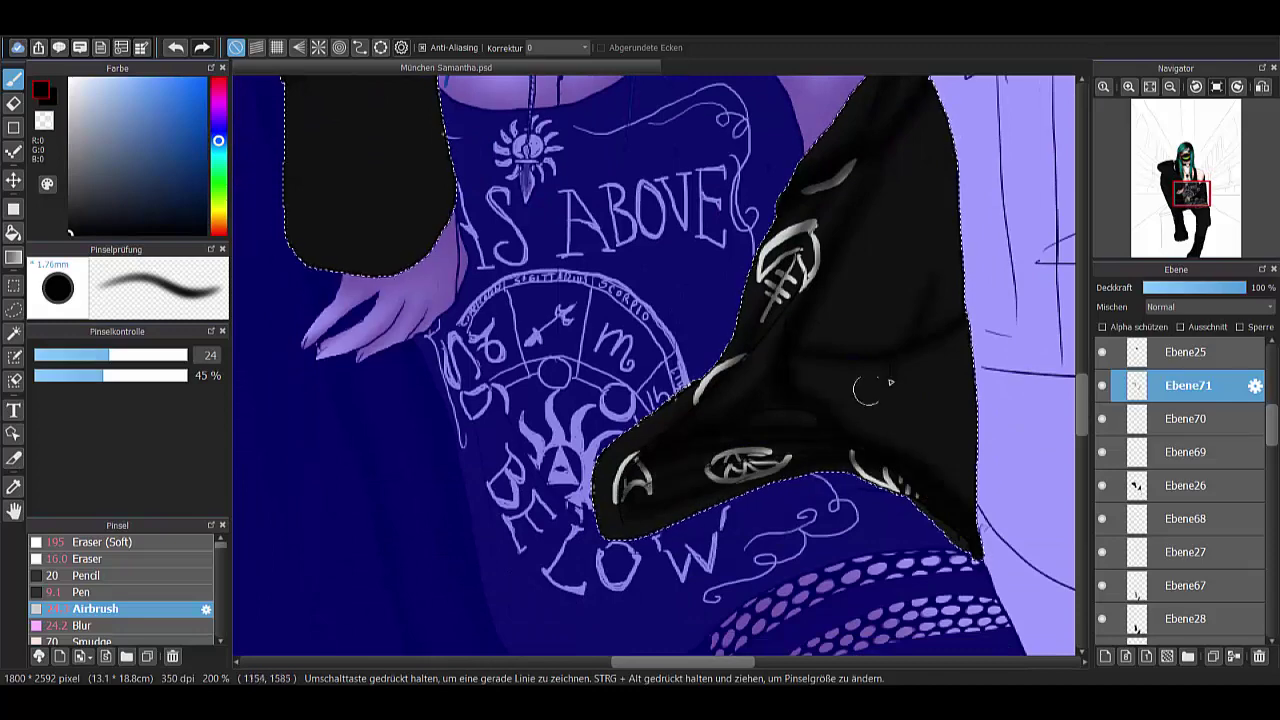
drag(1248, 288, 1193, 288)
key(ctrl+minus)
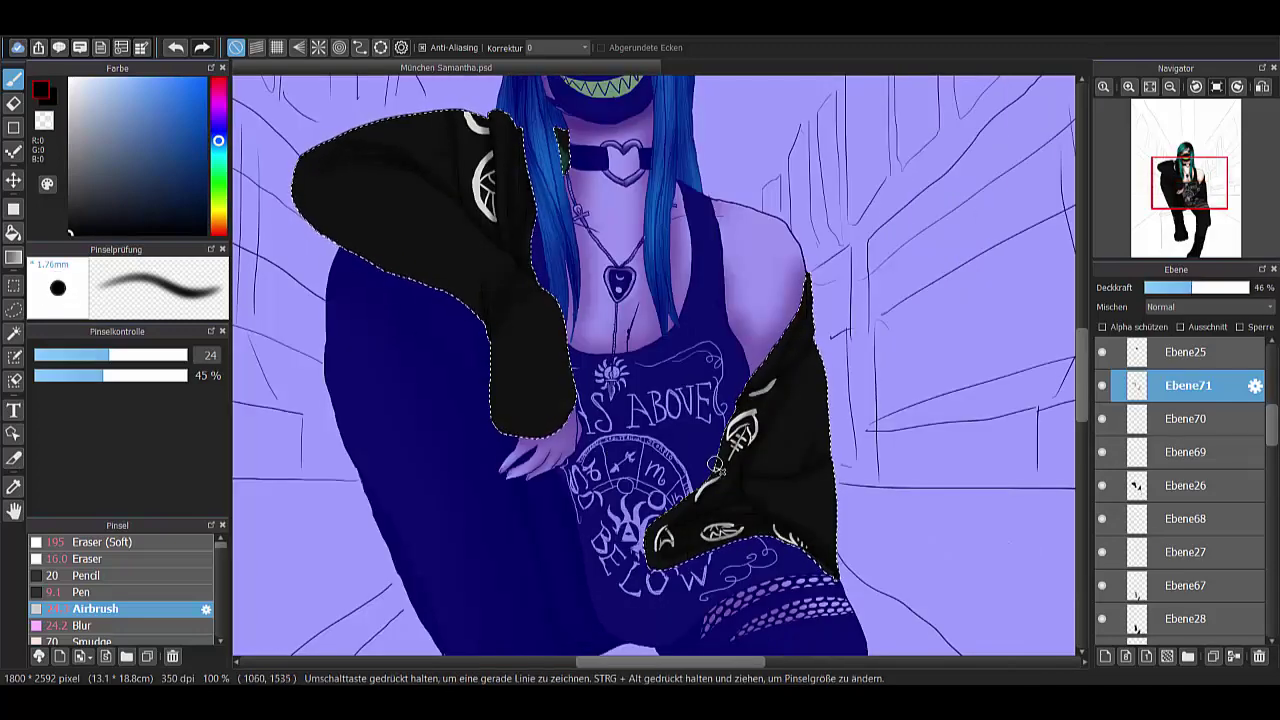
- Airbrush broad black shading over the jacket on a new layer at size 96, and lower that layer's opacity
key(ctrl+shift+n)
key(ctrl+plus)
drag(780, 302, 811, 302)
scroll(811, 302, down, 2)
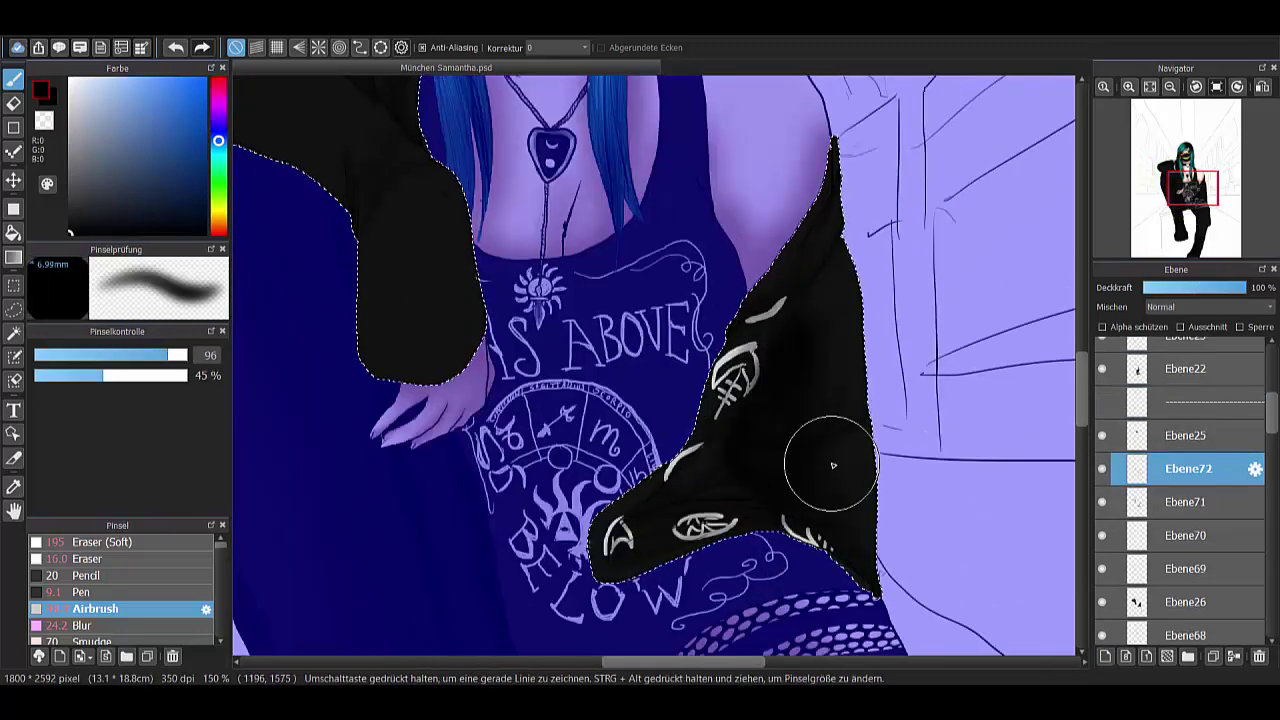
key(ctrl+minus)
drag(1248, 288, 1216, 290)
- Airbrush soft black shading over the green teeth of the face mask at size 96
key(ctrl+shift+n)
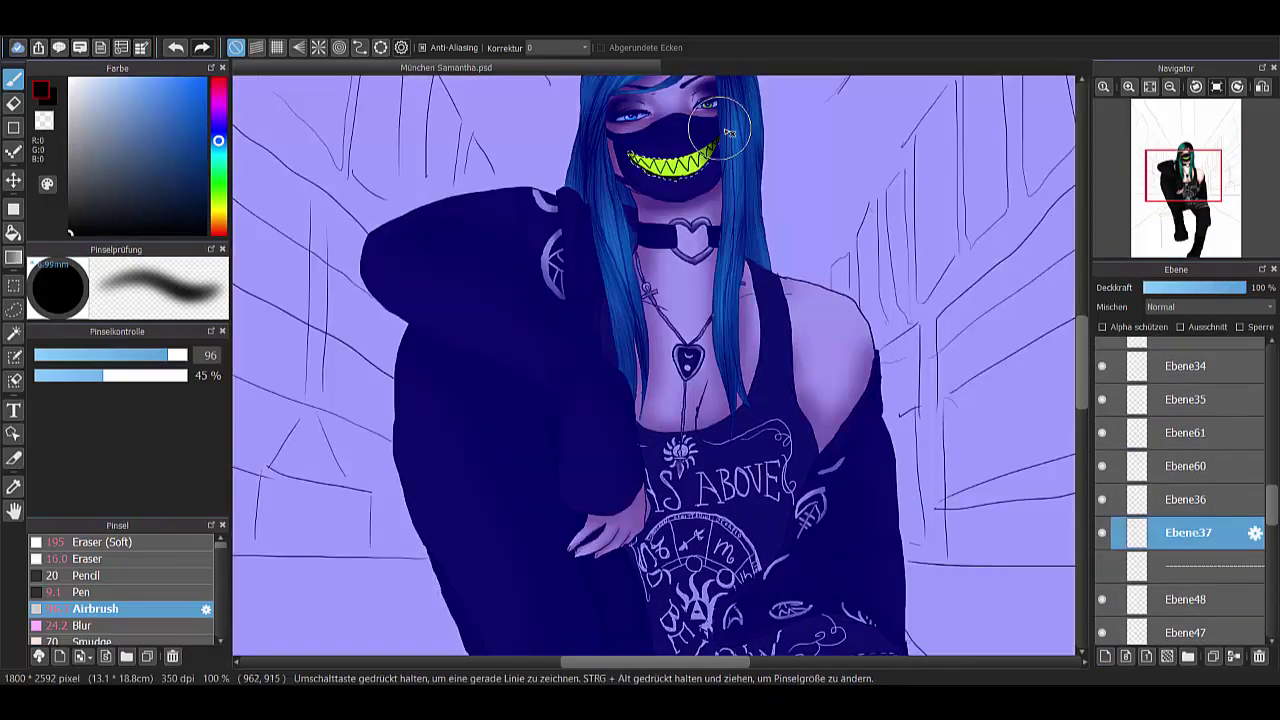
drag(700, 150, 726, 133)
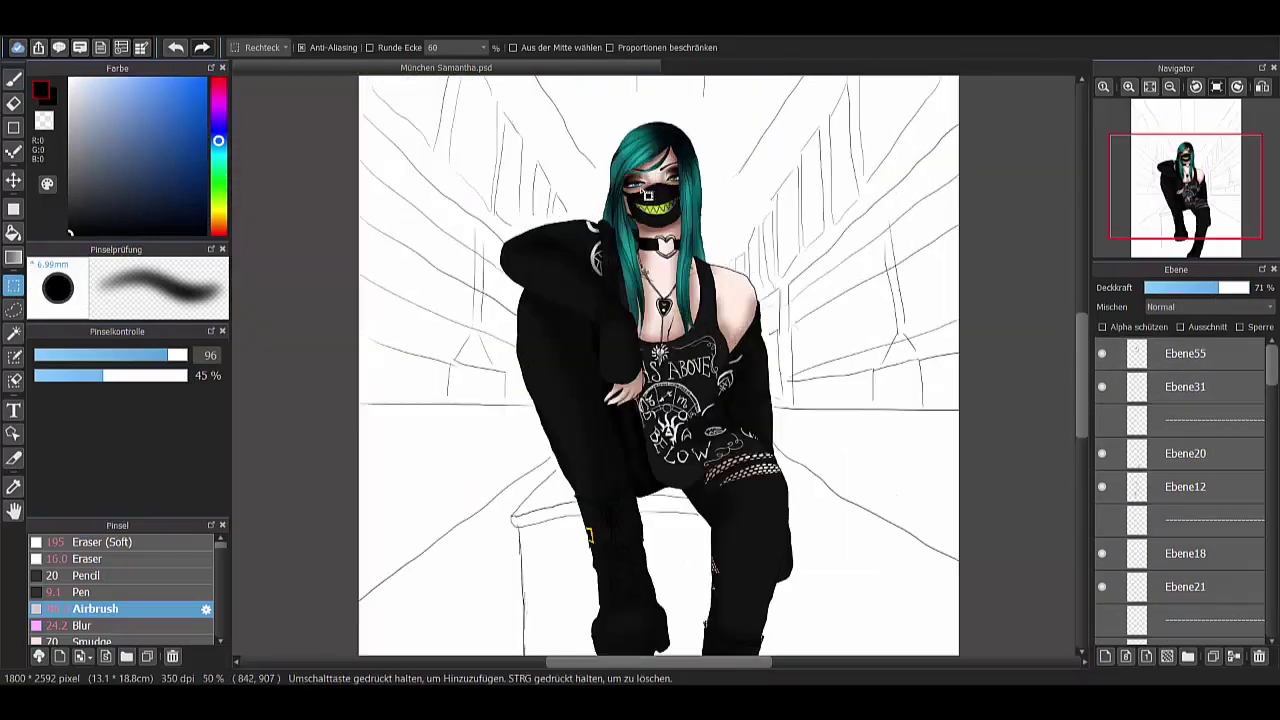
scroll(1229, 518, down, 1)
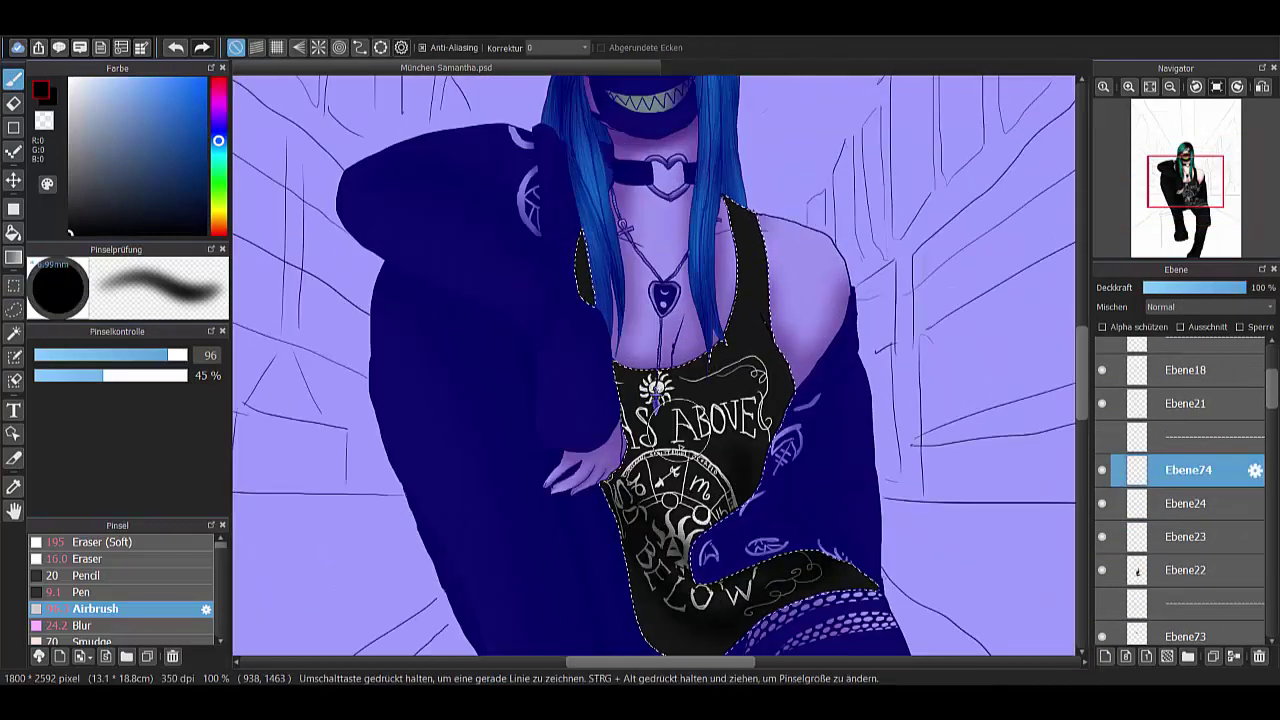
- Airbrush black shading over the printed tank top and clear the selection
mouse_move(700, 470)
mouse_down()
mouse_move(760, 330)
mouse_move(760, 540)
mouse_move(600, 380)
mouse_up()
key(m)
key(ctrl+d)
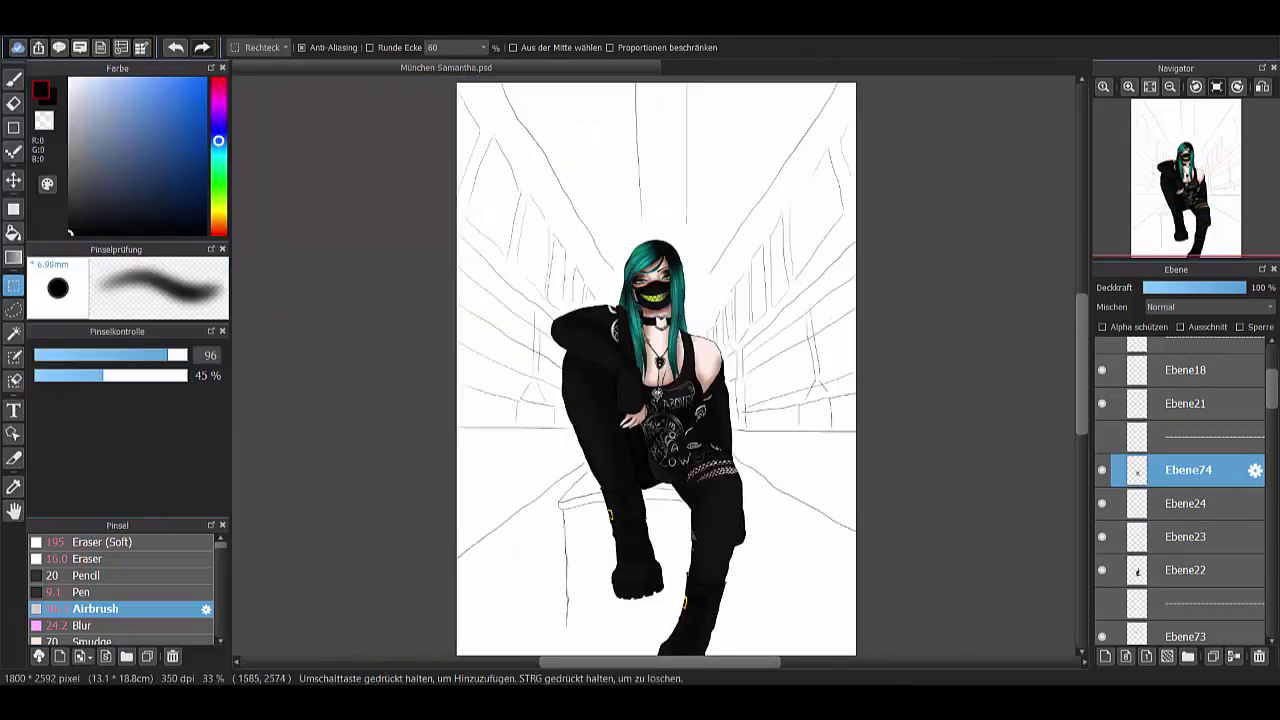
- Fade the background sketch layer and add a separate layer above it for the background line art
scroll(1185, 500, down, 5)
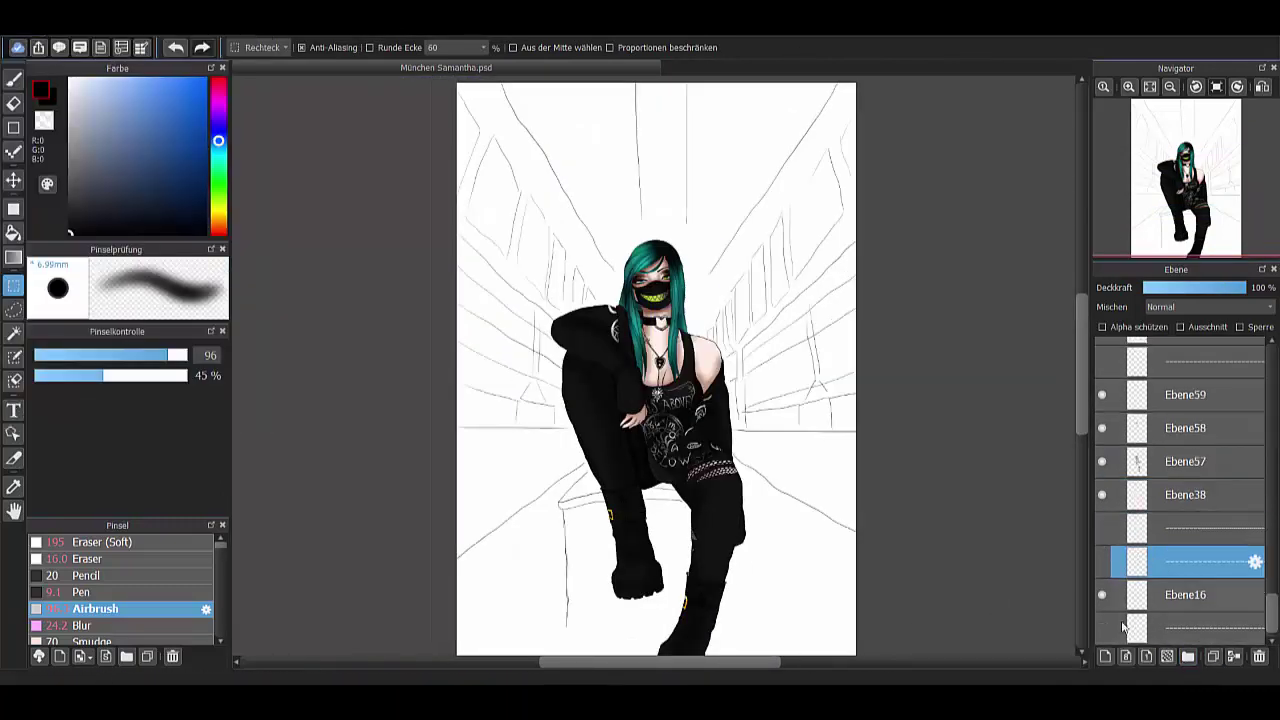
click(1188, 628)
click(1207, 288)
click(1185, 561)
- Ink the straight ceiling lines converging behind the figure's head with the Pen at size 1.4
click(81, 592)
drag(62, 355, 38, 355)
scroll(600, 300, up, 1)
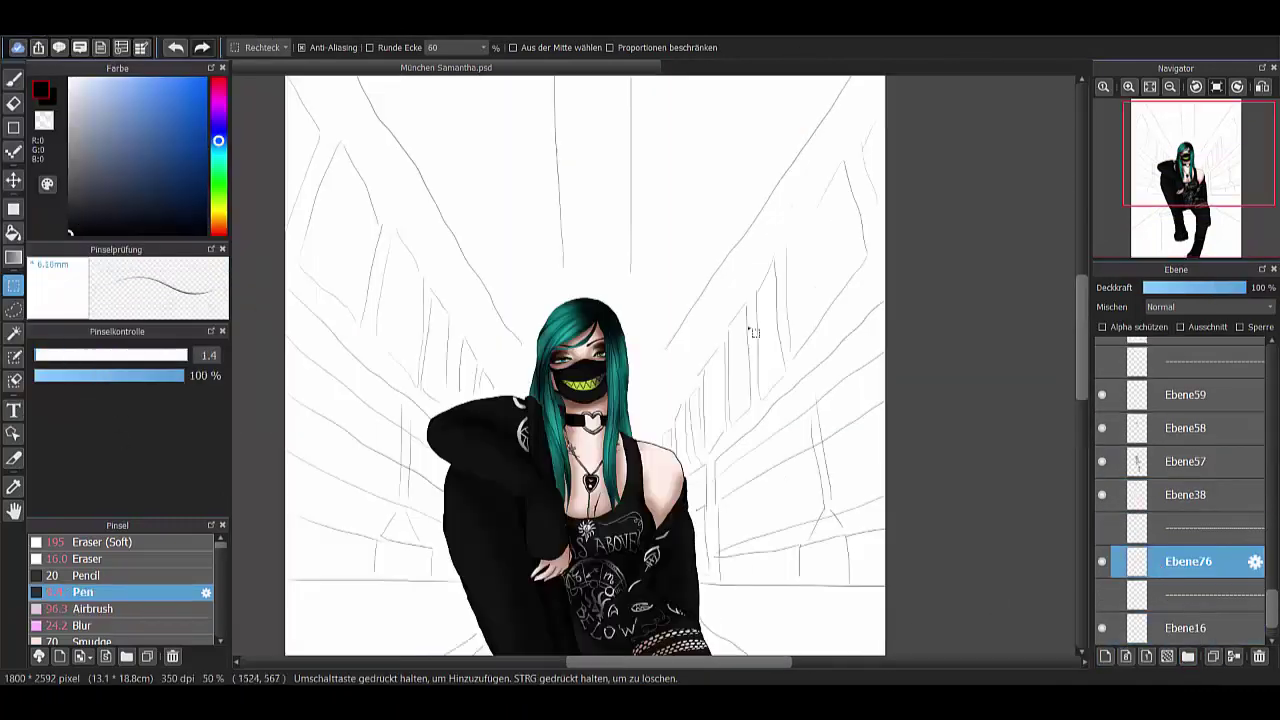
key(b)
drag(820, 138, 638, 462)
scroll(417, 394, down, 1)
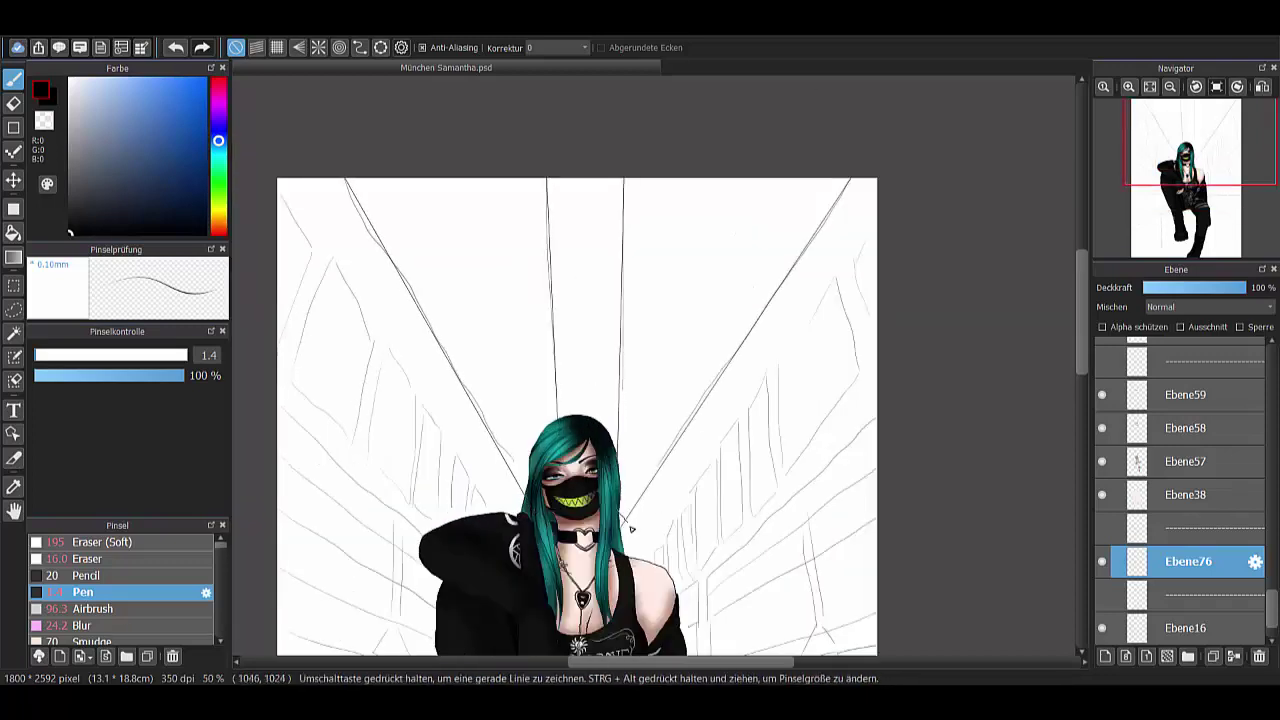
- Ink the straight floor edges running outward on both sides of the figure
drag(1082, 310, 1082, 370)
drag(688, 447, 873, 568)
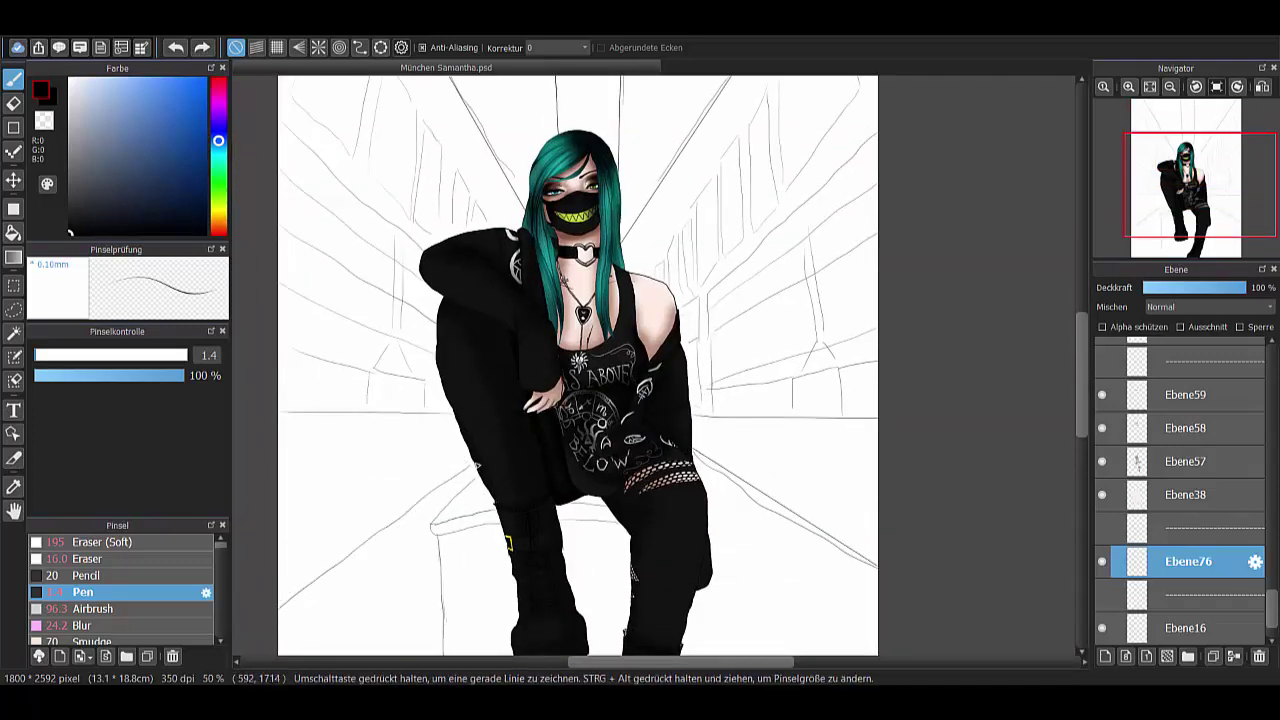
key(ctrl+z)
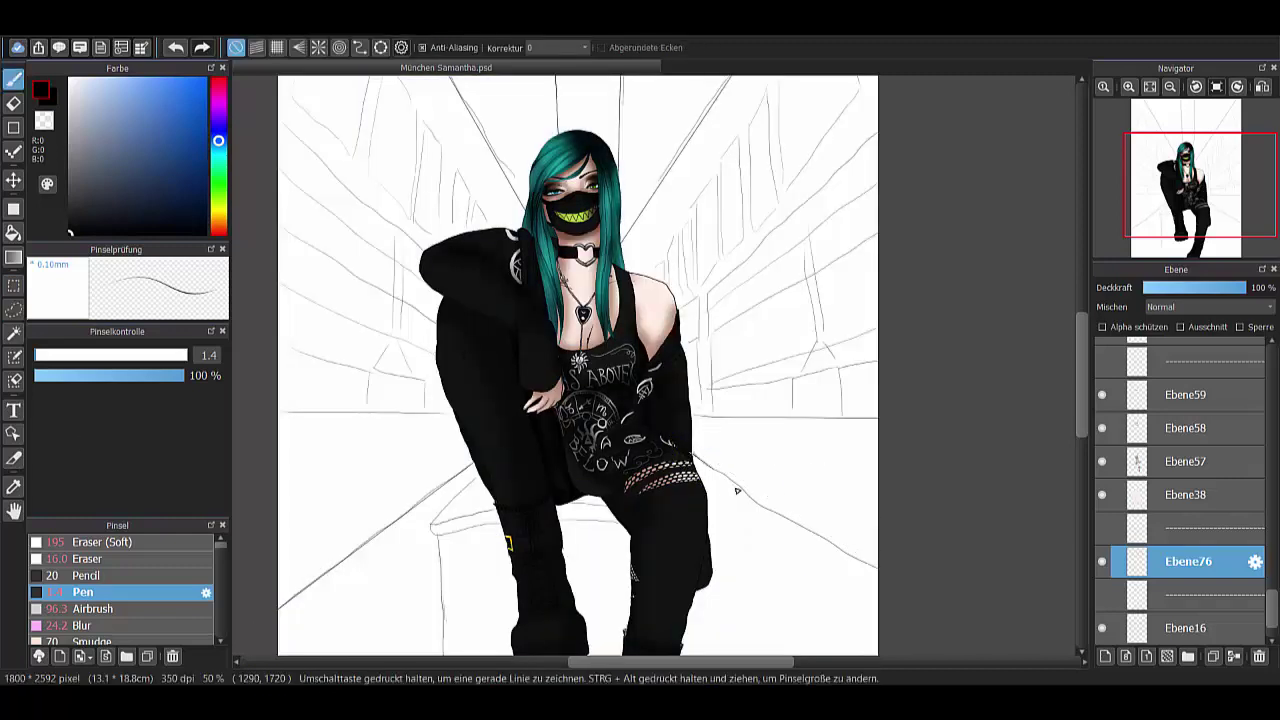
- Ink the row of receding window frames along the right wall, following the sketch
scroll(840, 168, up, 3)
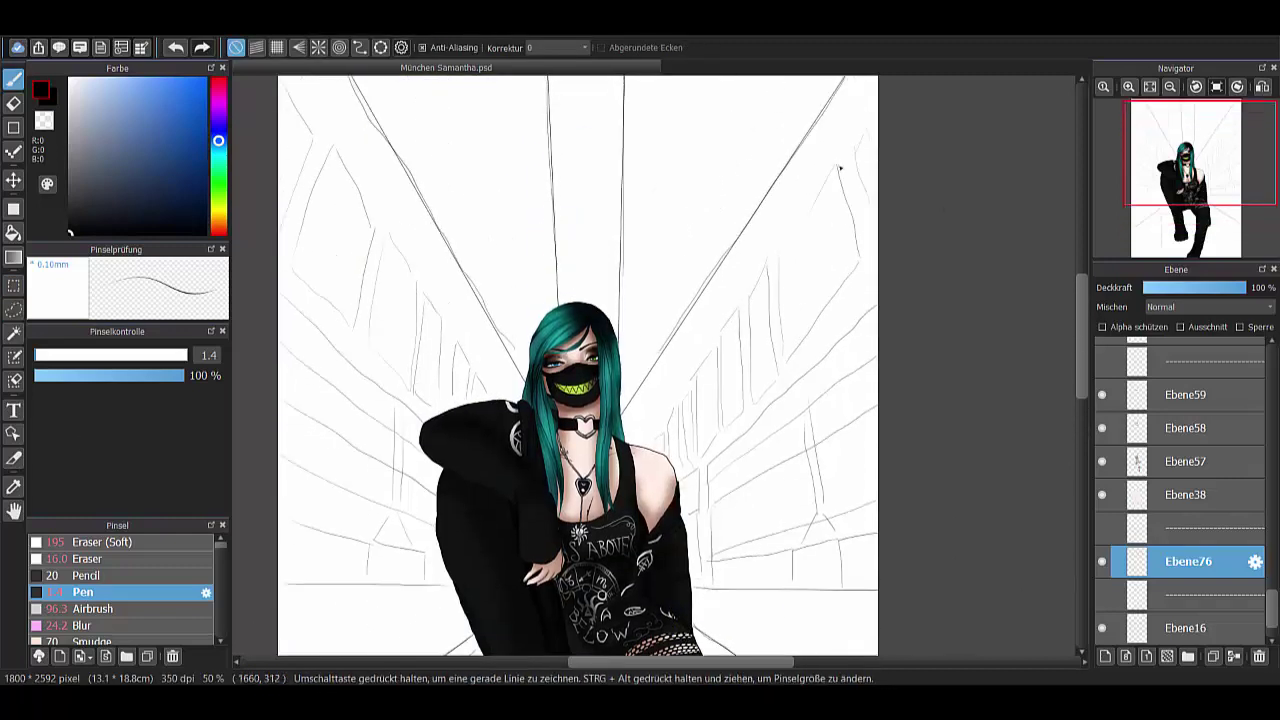
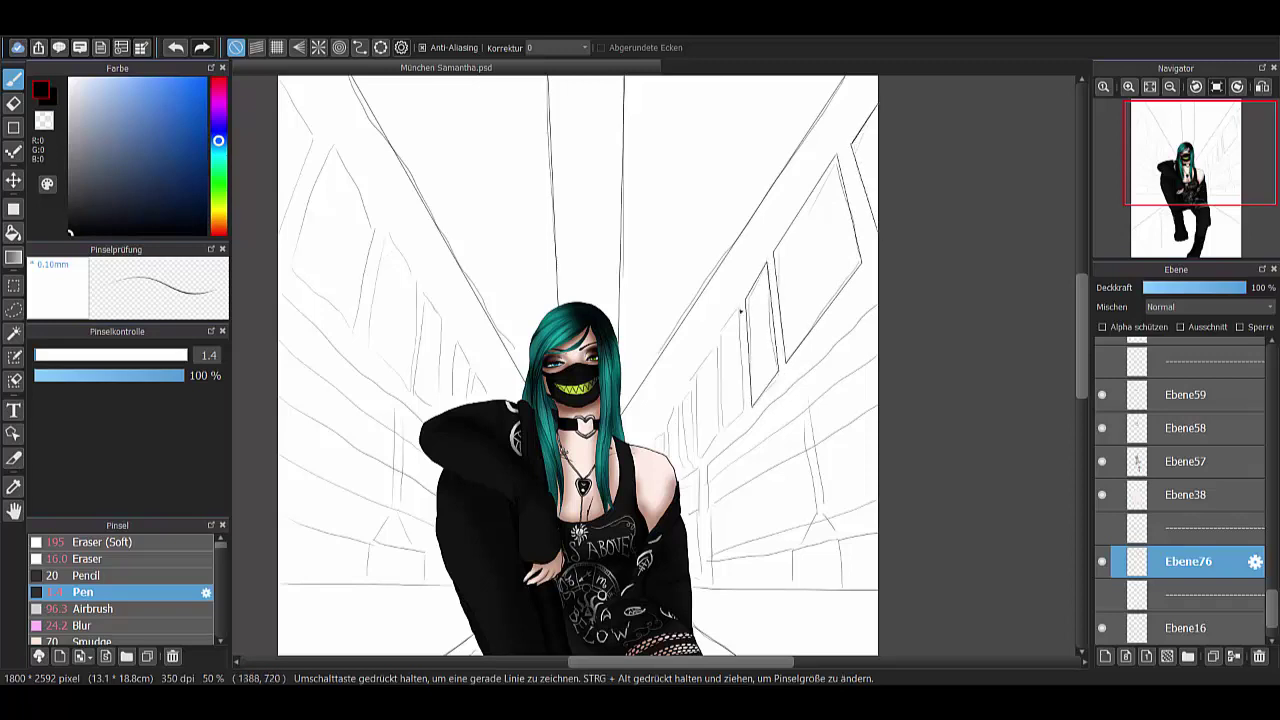
drag(720, 310, 726, 430)
scroll(740, 310, up, 2)
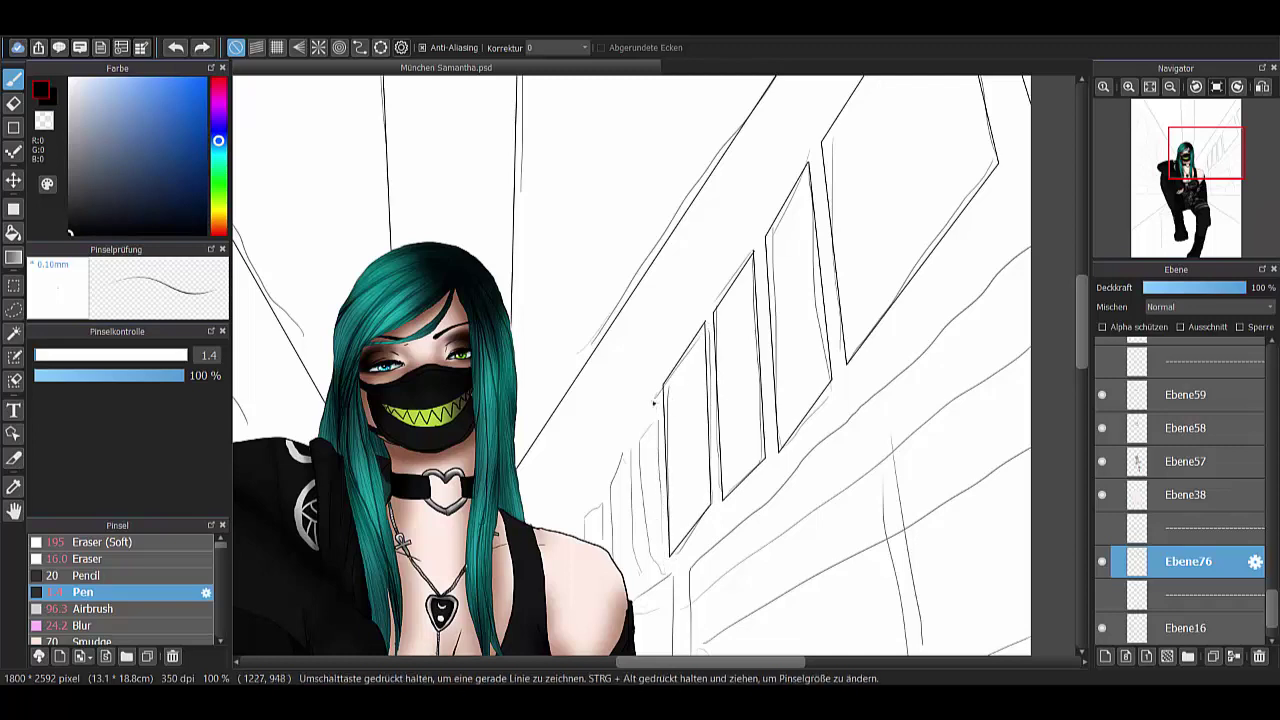
drag(655, 402, 666, 562)
drag(630, 437, 635, 586)
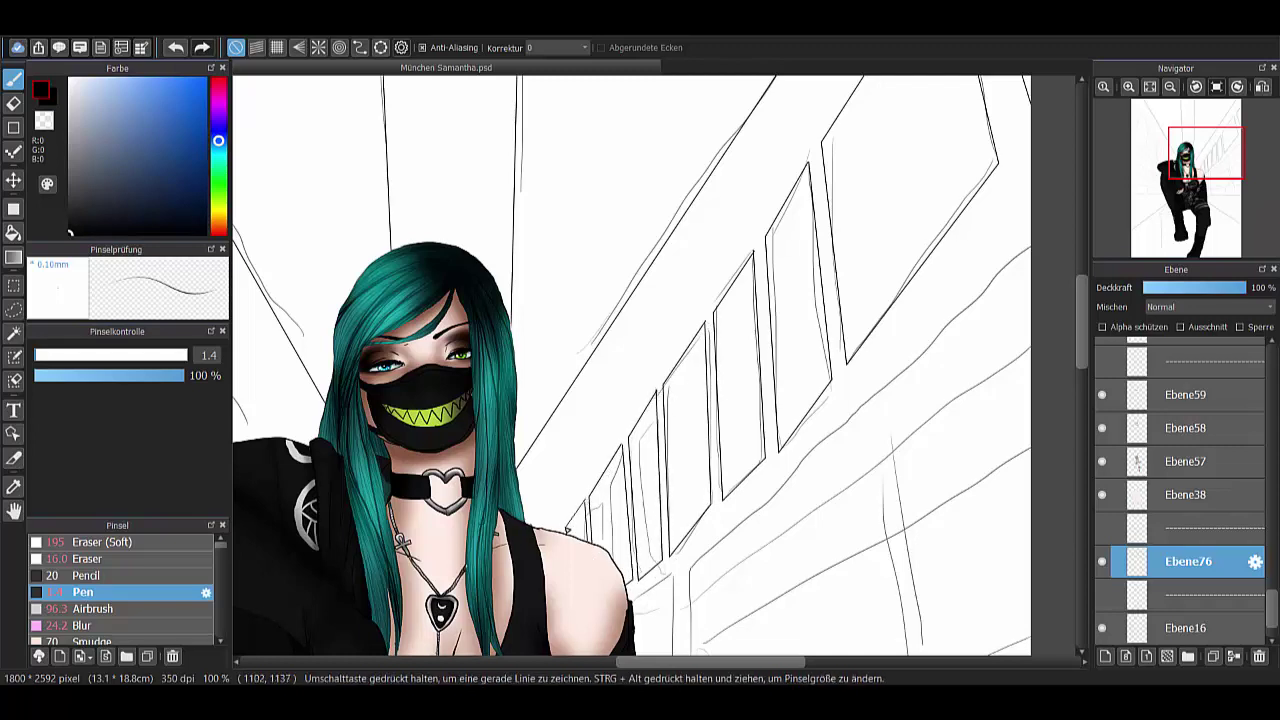
- Duplicate the background line layer and flip the copy horizontally
scroll(615, 386, down, 4)
click(1213, 657)
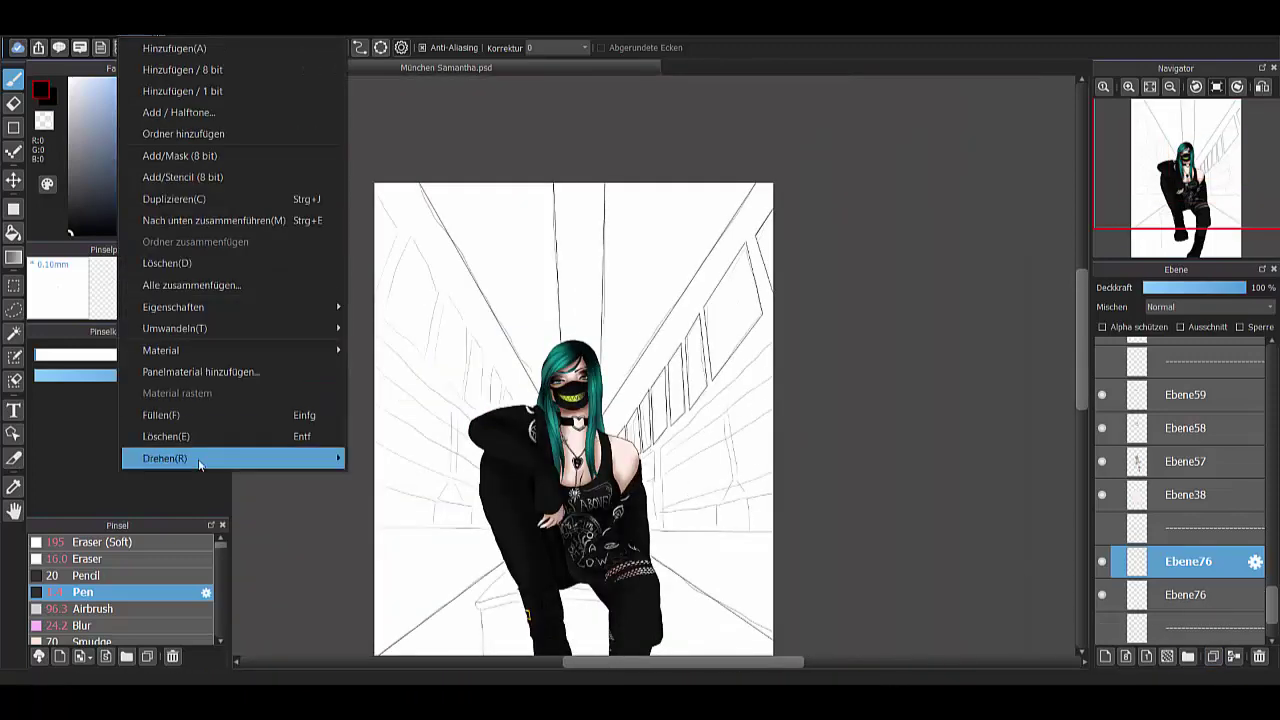
key(m)
- Lasso the overlapping ceiling lines on the mirrored copy, delete them and clear the selection
click(610, 378)
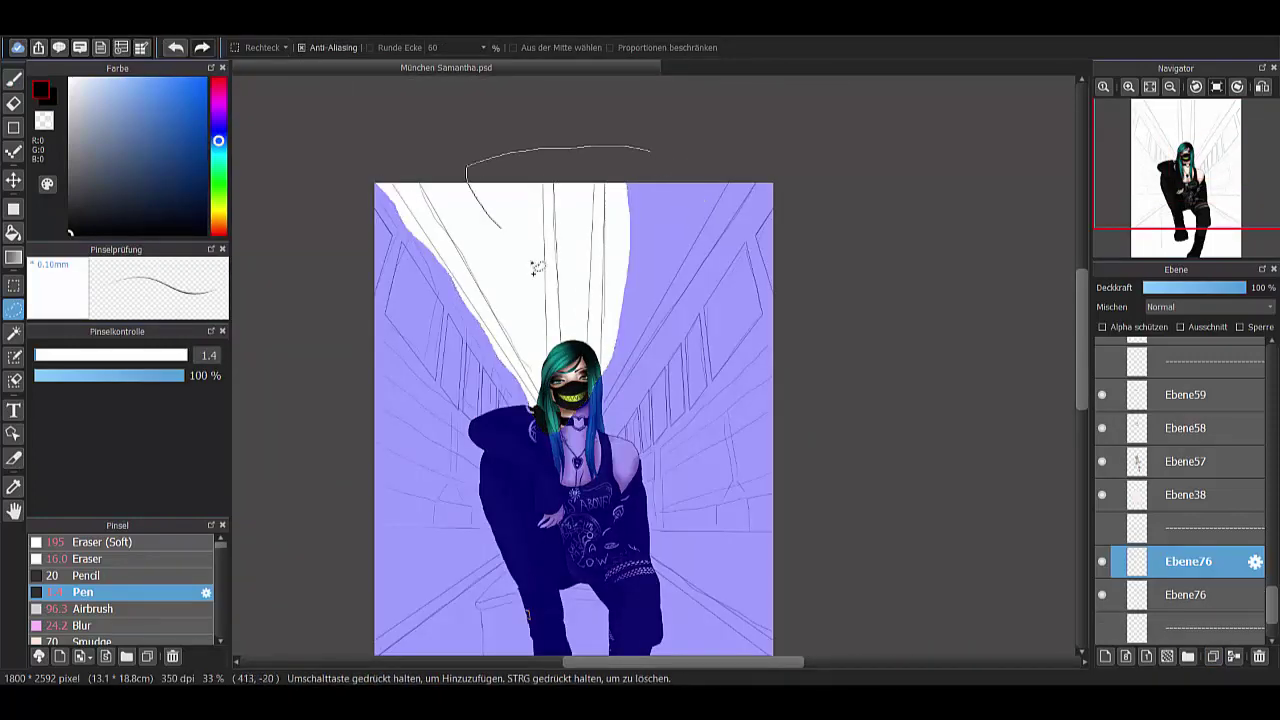
drag(1083, 365, 1083, 392)
double_click(492, 437)
key(ctrl+d)
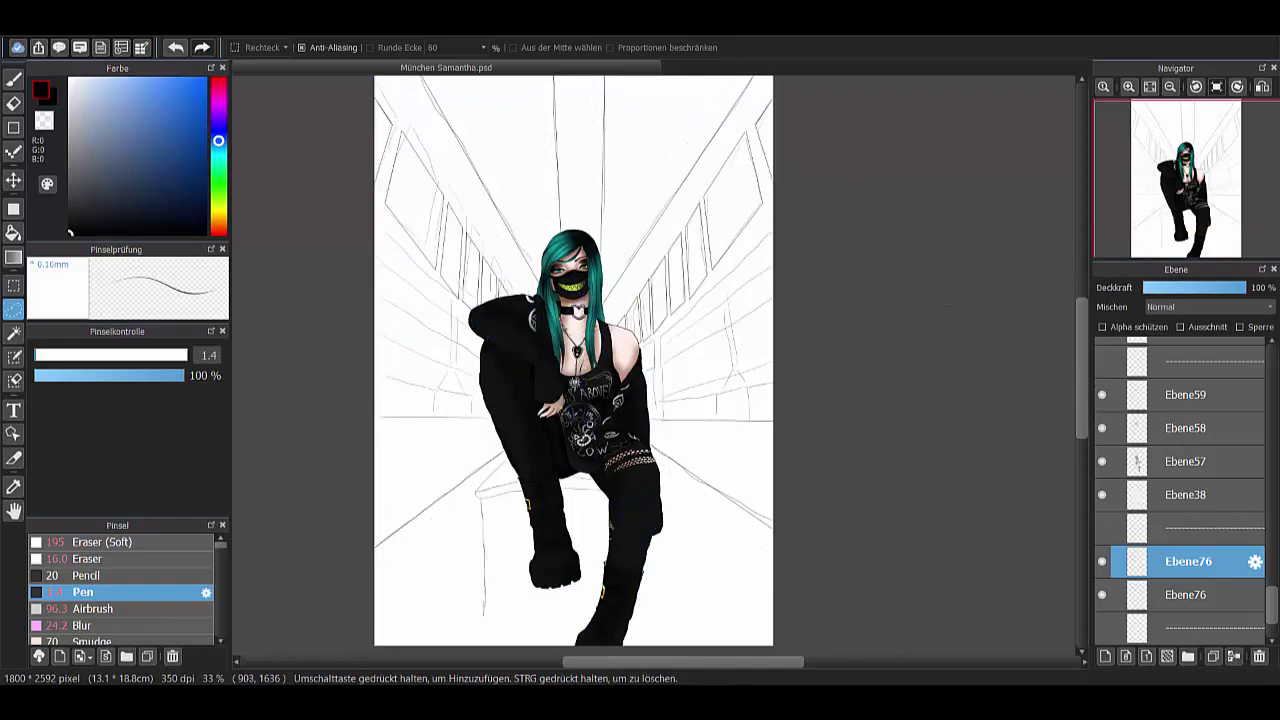
- Move the mirrored window frames to line up with the left wall of the sketch
key(v)
scroll(420, 214, up, 2)
scroll(428, 214, down, 2)
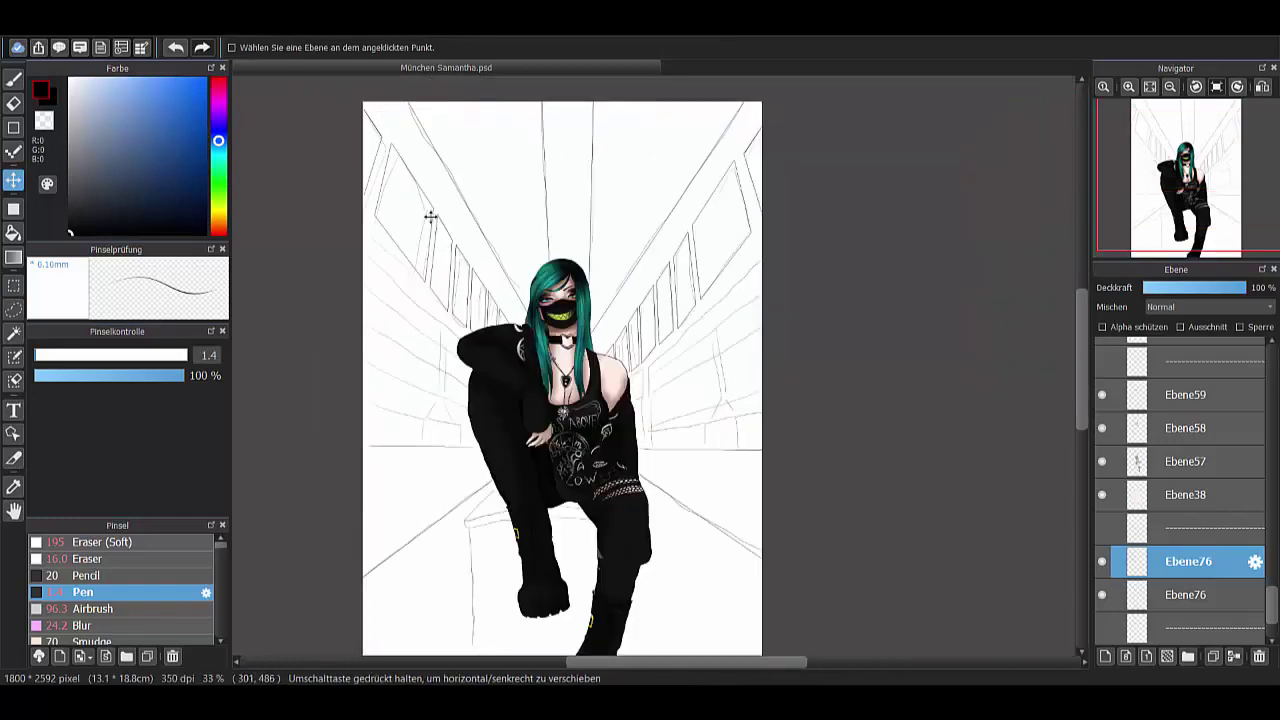
scroll(400, 180, up, 3)
scroll(373, 141, down, 3)
- Add a new layer and ink the edges of the seat slab around the legs with the Pen at size 4.1
scroll(560, 470, up, 4)
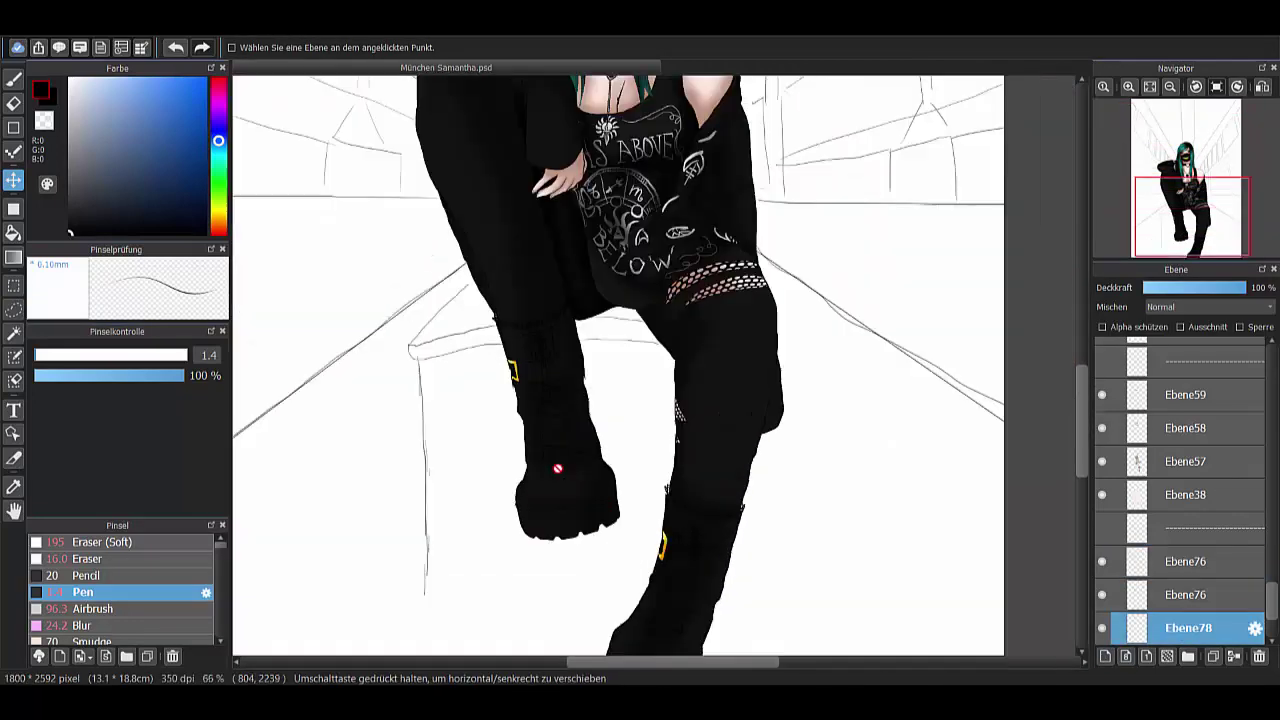
key(b)
click(47, 356)
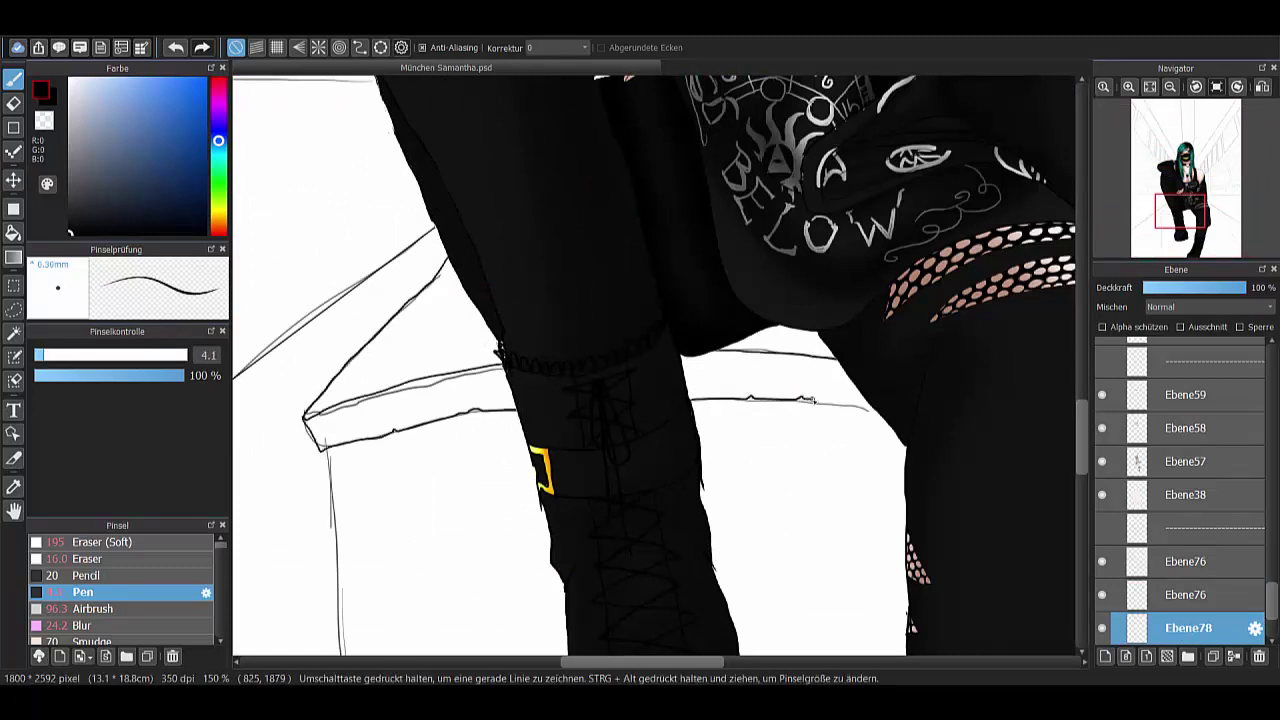
- Ink the vertical side and straight base line of the seat block with the Pen at size 1.4
scroll(392, 324, down, 2)
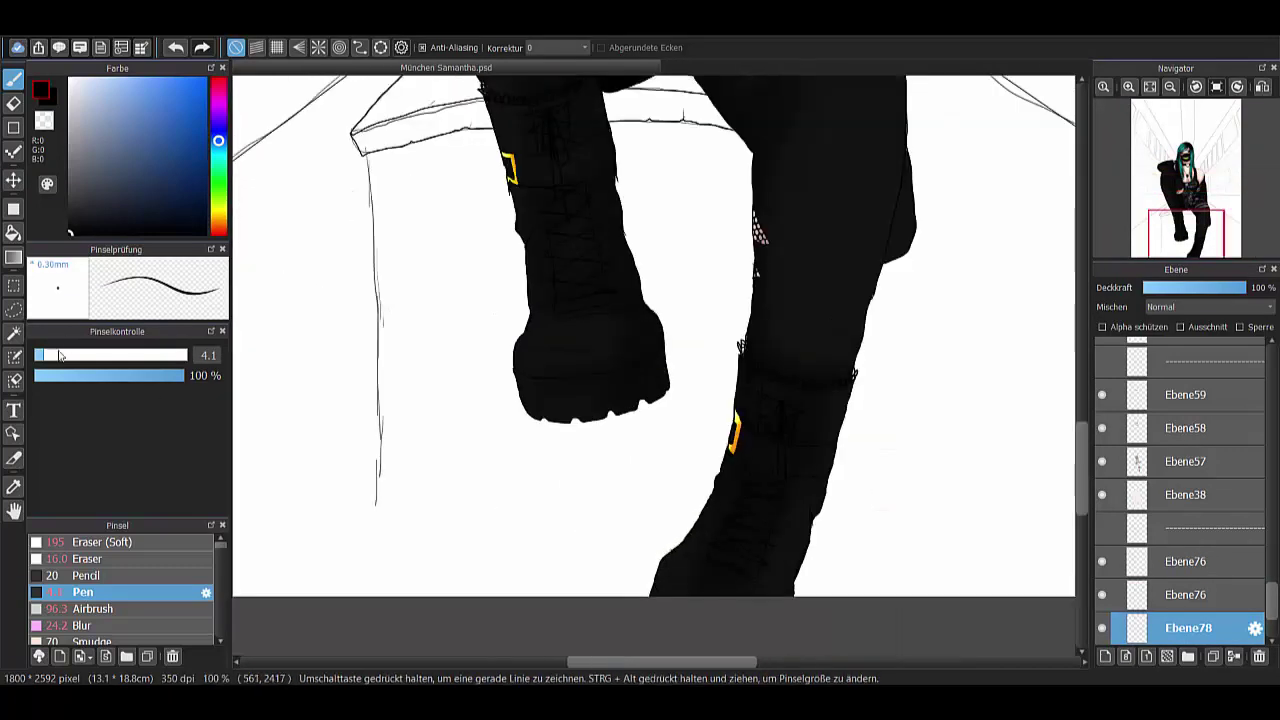
drag(651, 533, 720, 530)
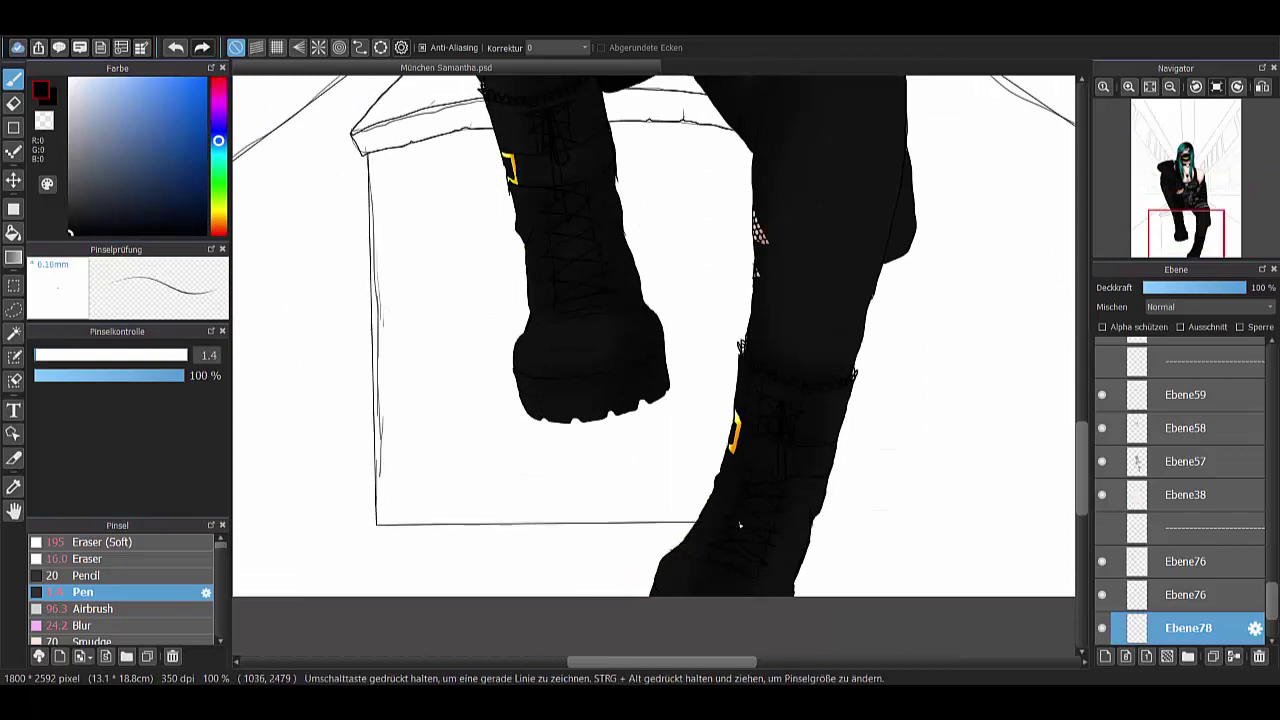
scroll(700, 480, down, 3)
- Draw the arched opening between the boots on a new layer, with straight side and base lines, using the Pen at size 1.8
scroll(721, 379, up, 2)
scroll(721, 379, up, 2)
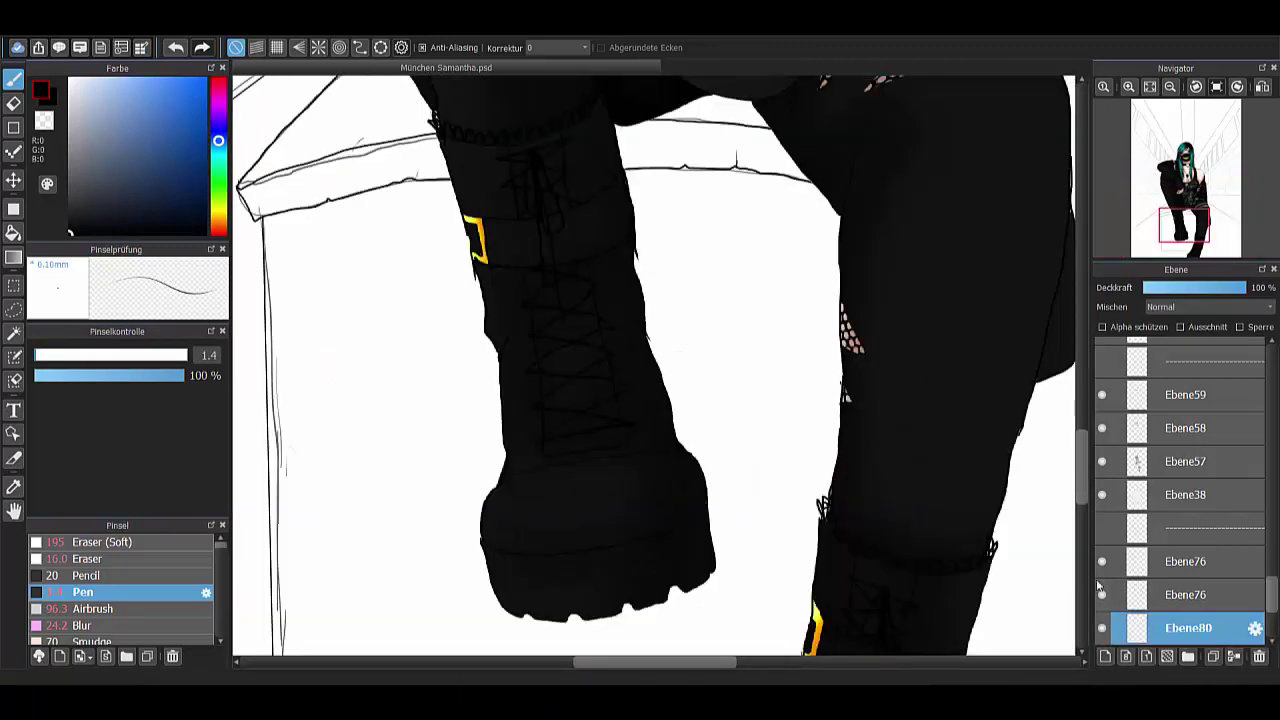
click(38, 356)
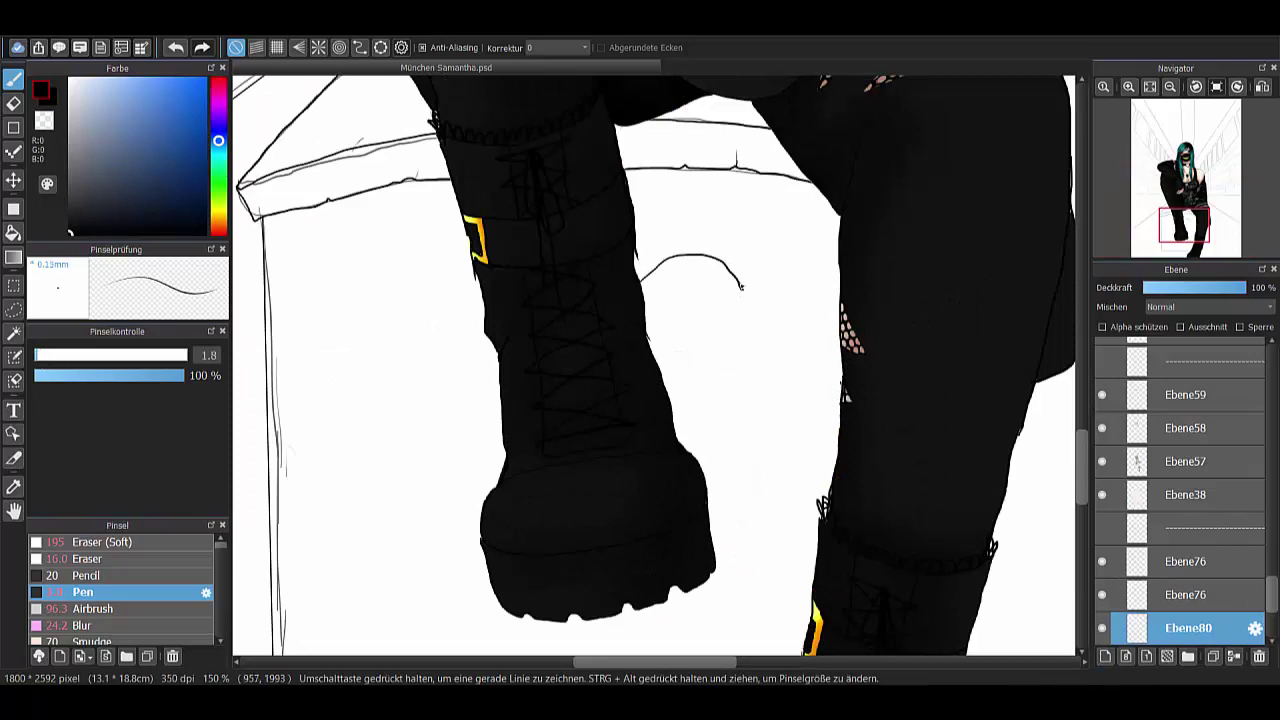
shift+click(835, 432)
click(862, 597)
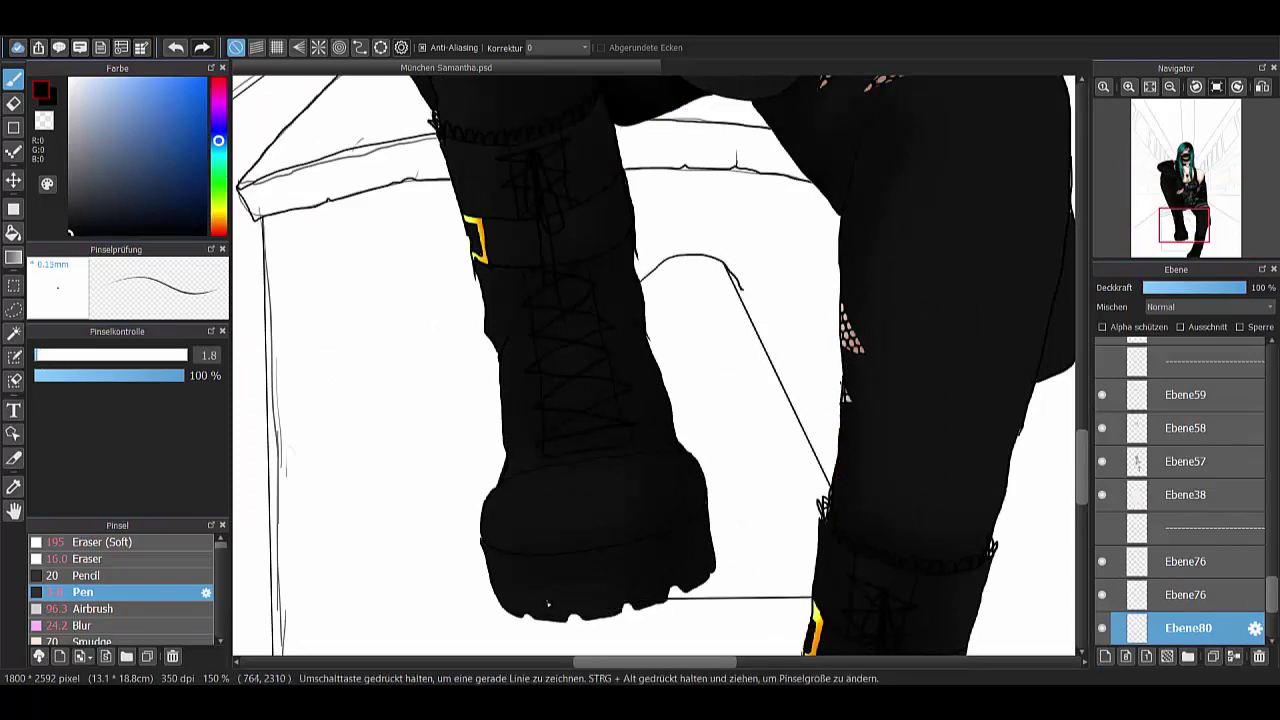
- Erase the stray line end beside the arch's shoulder with the Eraser at size 15
scroll(548, 604, up, 3)
click(90, 560)
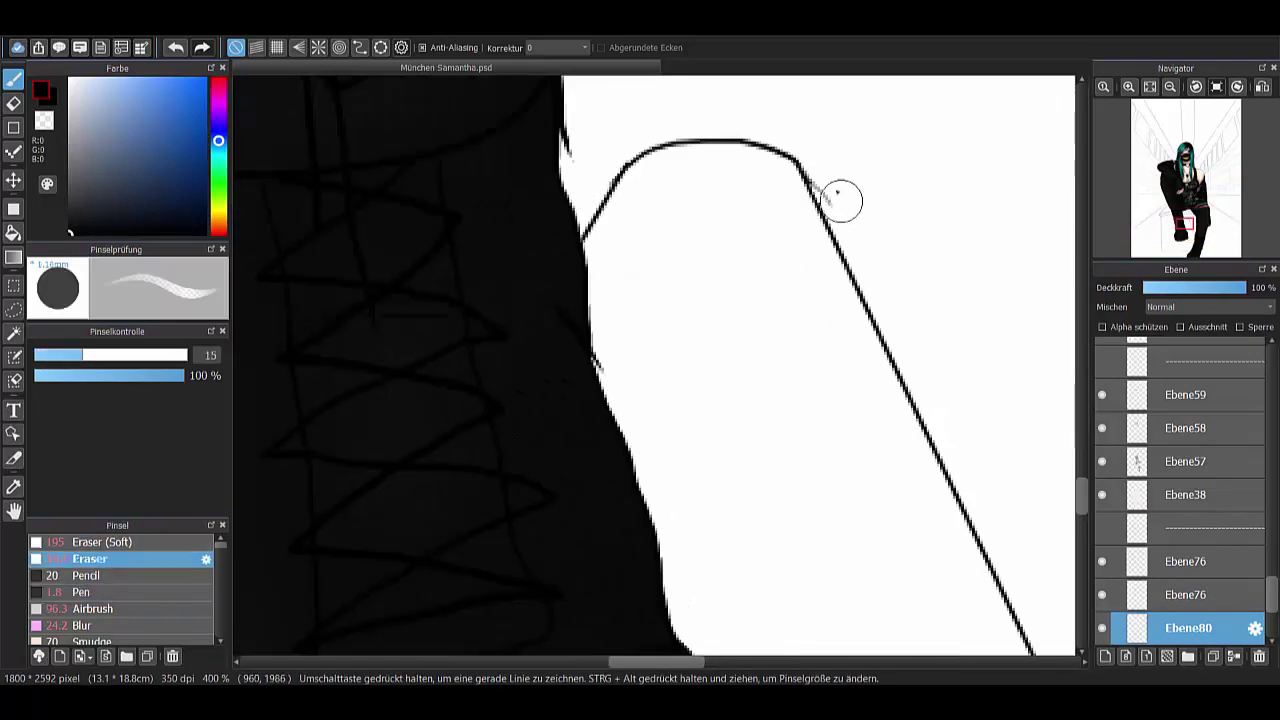
scroll(837, 194, down, 5)
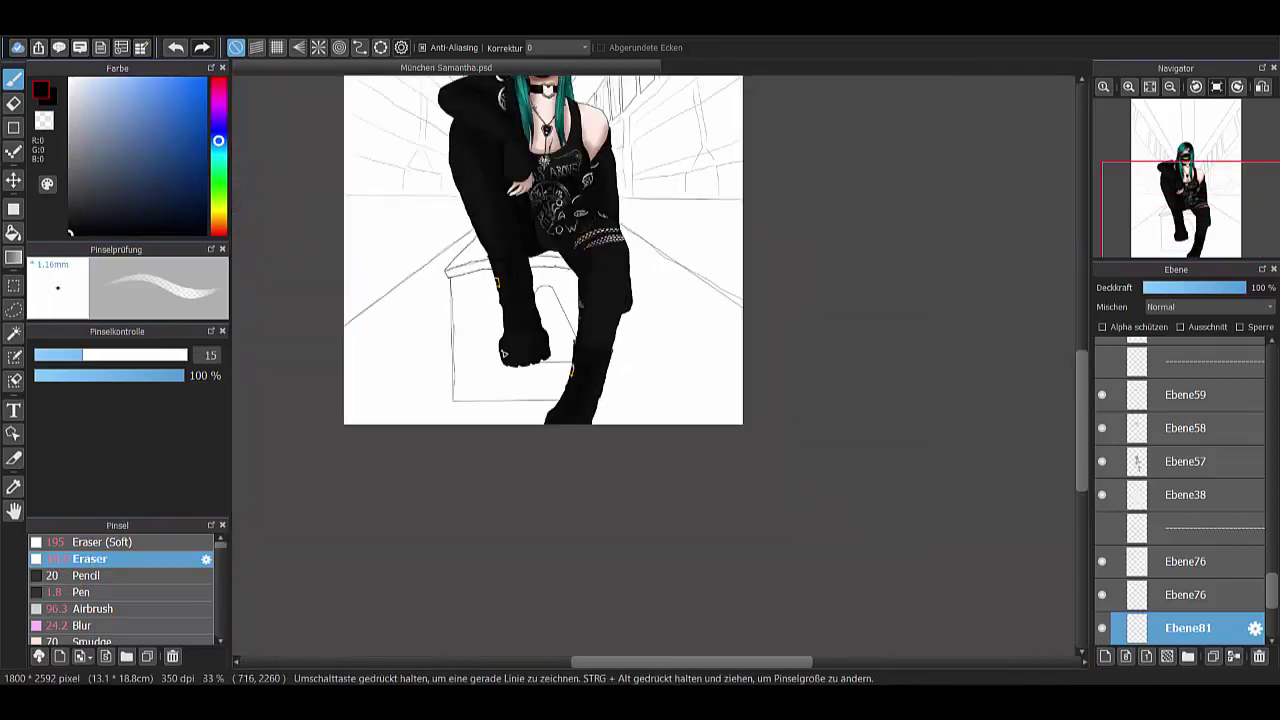
- Draw a thicker contour along the arch and its slanted side on a new layer with the Pen at size 7.2
scroll(573, 284, up, 4)
click(80, 592)
click(55, 362)
drag(625, 148, 845, 590)
scroll(535, 137, up, 2)
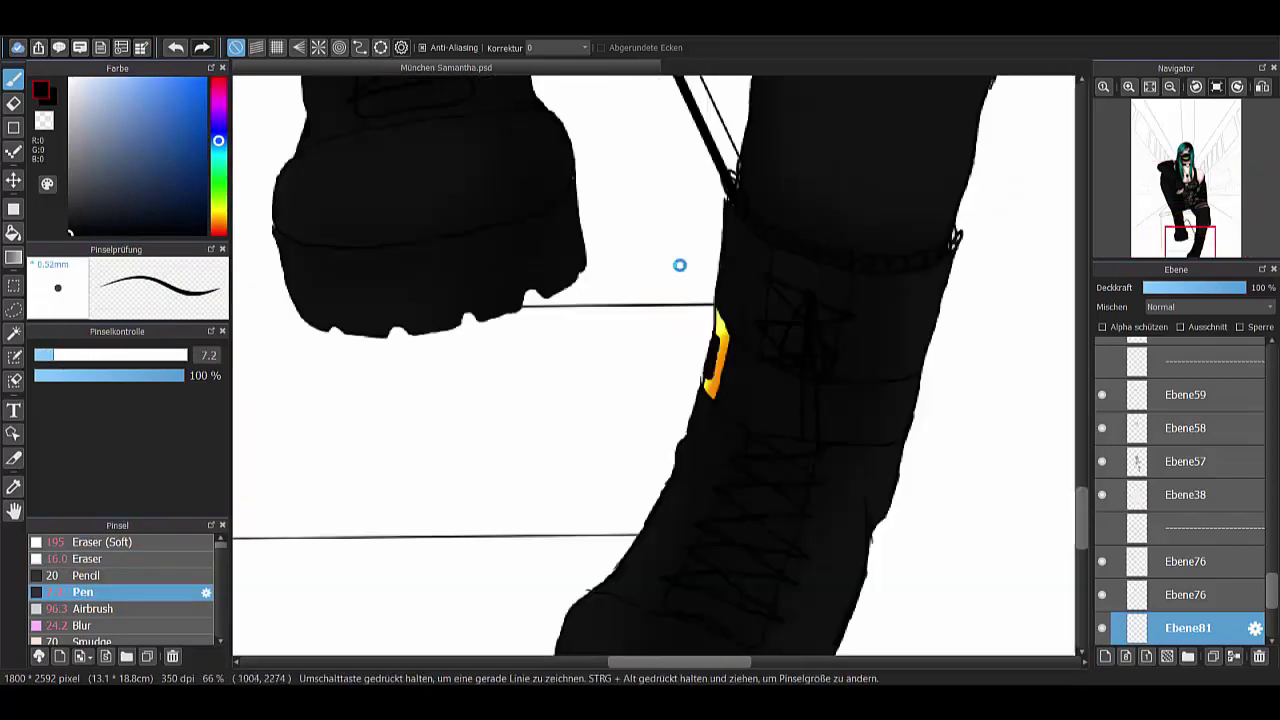
- Draw the triangular sign's thick base line and thicken its whole inner contour with the Pen at size 14.1
drag(757, 316, 320, 320)
scroll(406, 417, up, 2)
scroll(687, 411, down, 3)
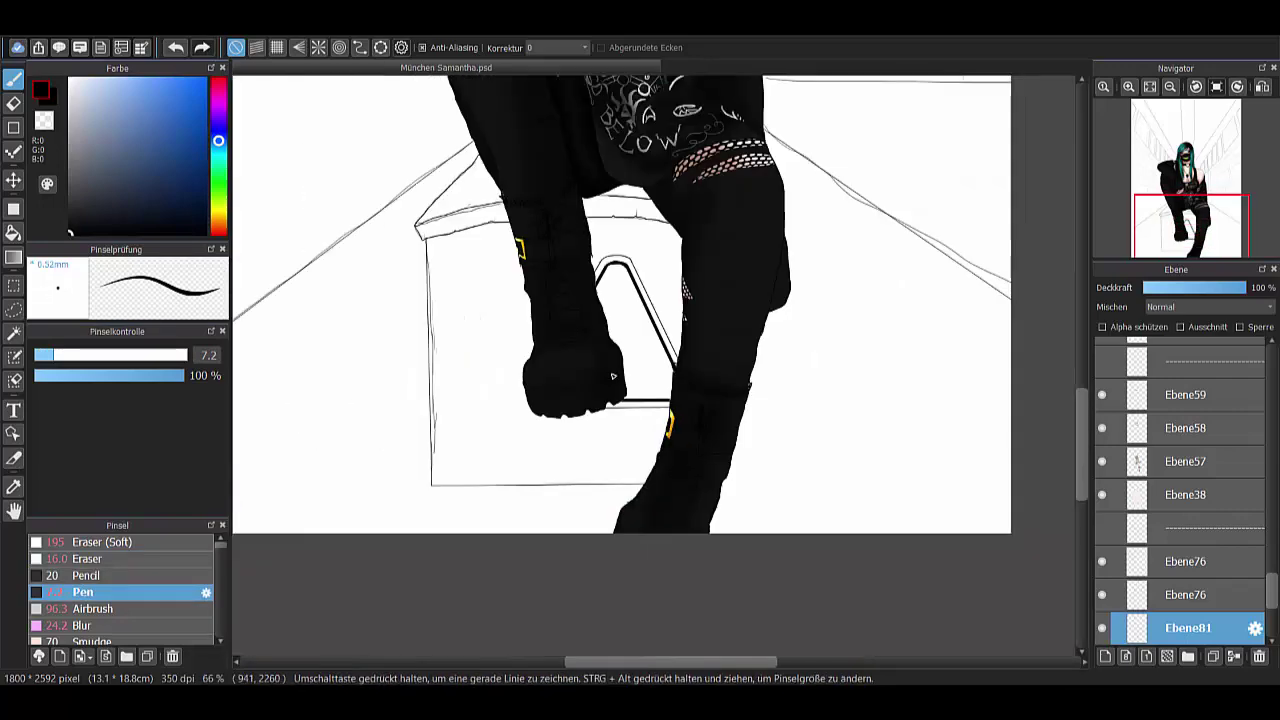
scroll(651, 366, up, 3)
drag(640, 366, 651, 366)
drag(860, 455, 545, 452)
scroll(892, 450, down, 2)
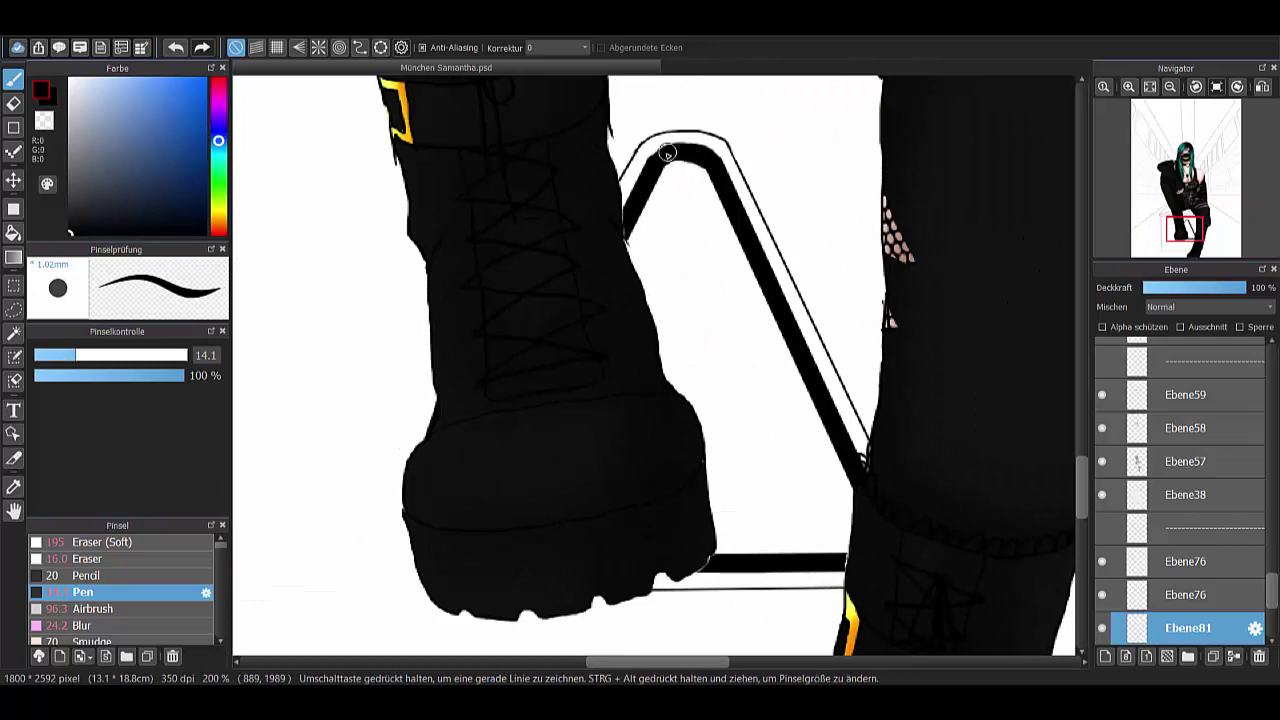
- Draw a lightning bolt inside the triangle on a new layer with the Pen at size 4.9 and fill it black
click(52, 356)
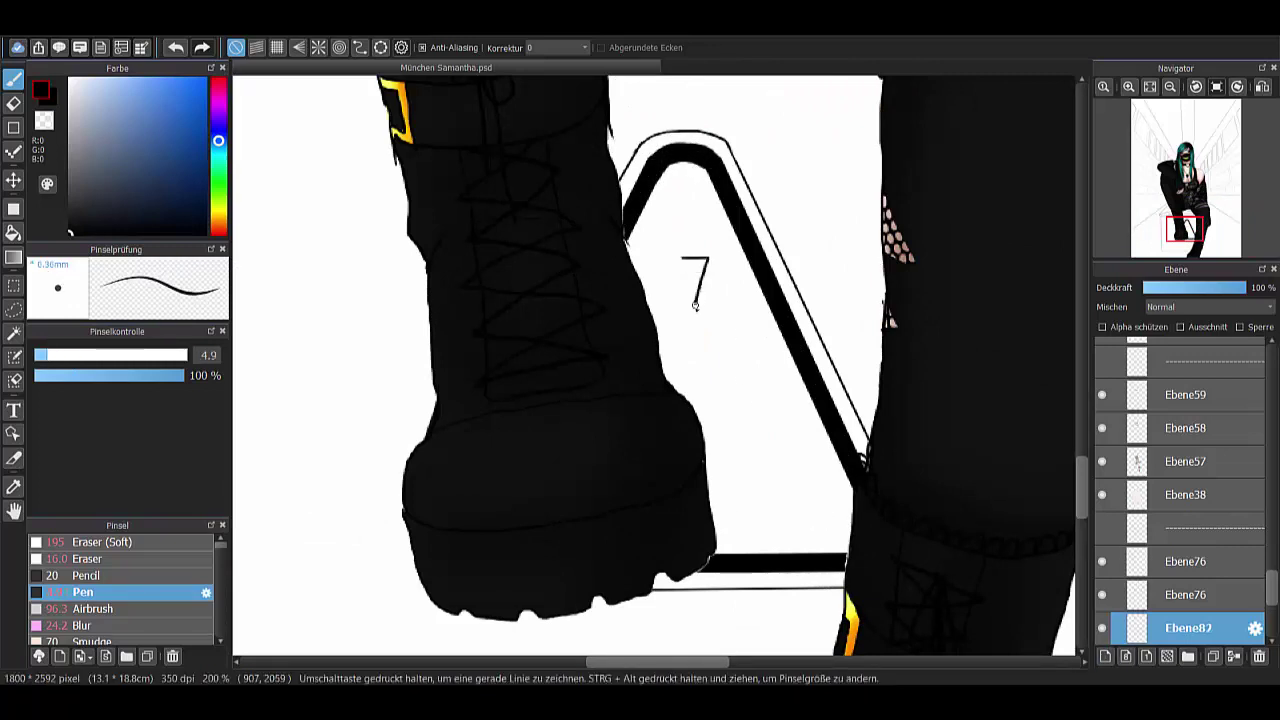
key(v)
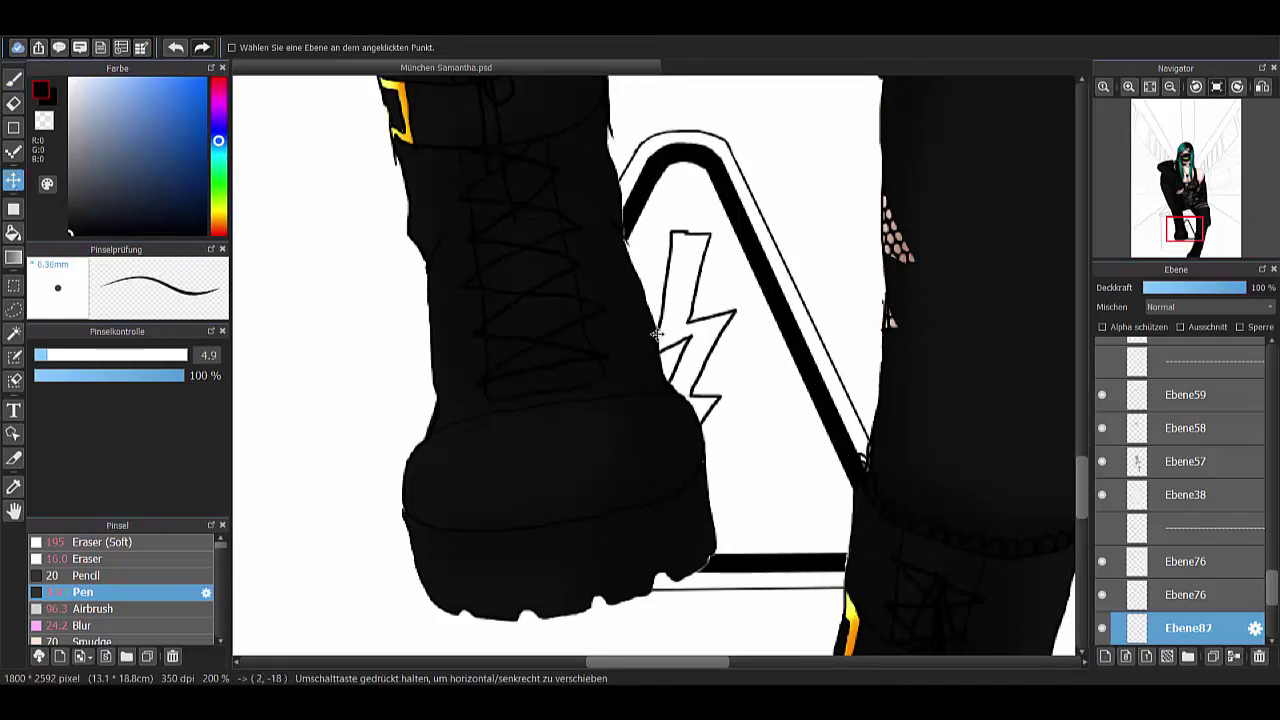
scroll(700, 380, up, 2)
key(g)
click(634, 412)
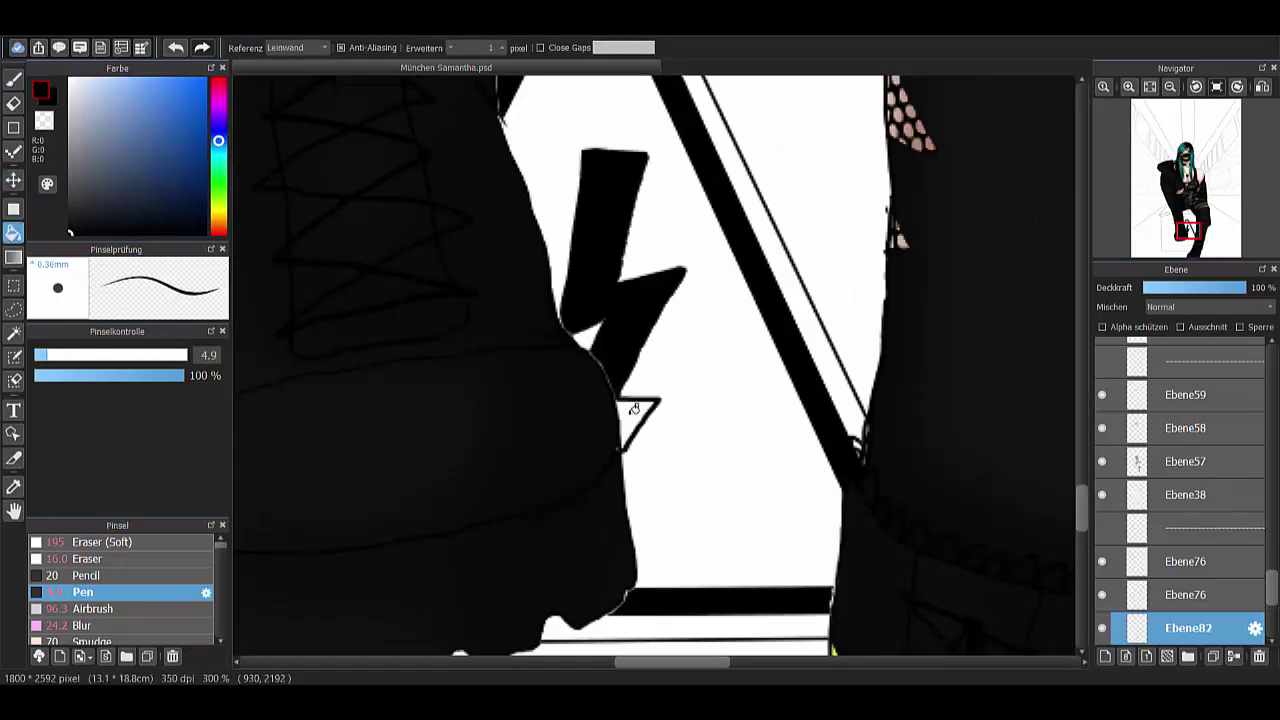
- Fill the warning sign's interior and outer border with yellow (255, 192, 0) on a new layer beneath the line art
scroll(634, 412, down, 6)
drag(1188, 628, 1185, 565)
scroll(640, 375, up, 5)
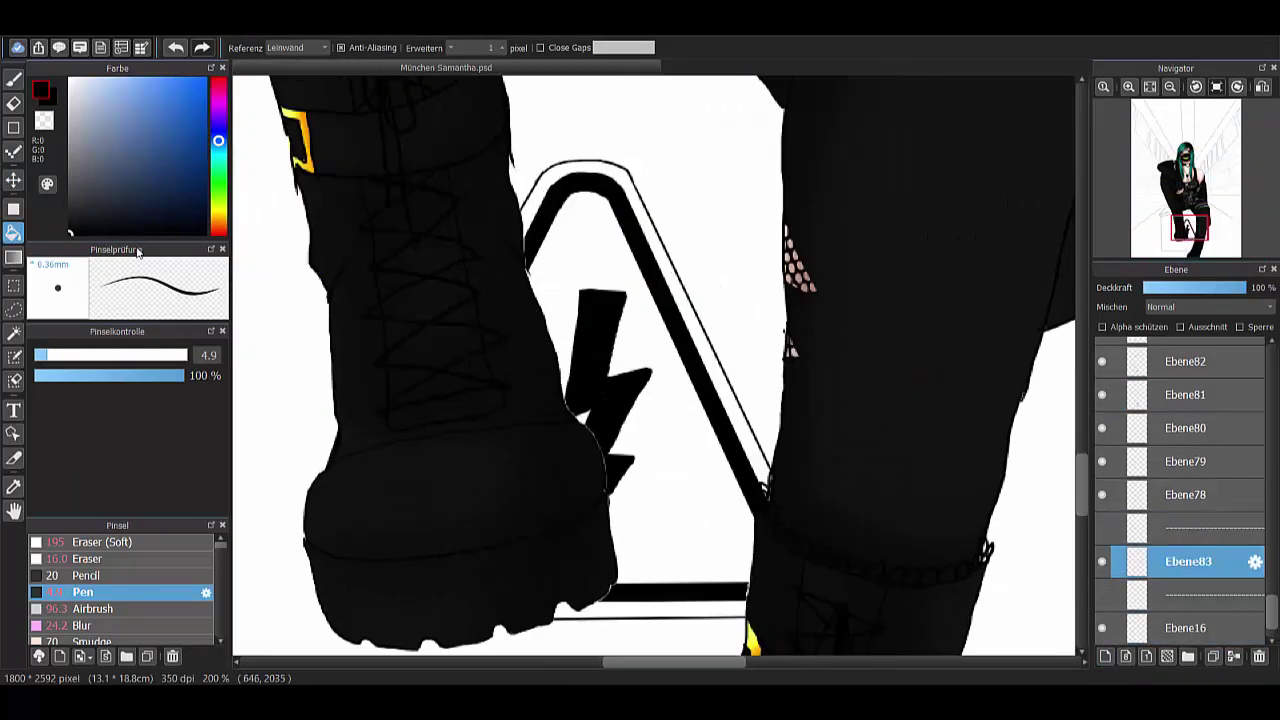
click(216, 218)
click(205, 79)
click(571, 246)
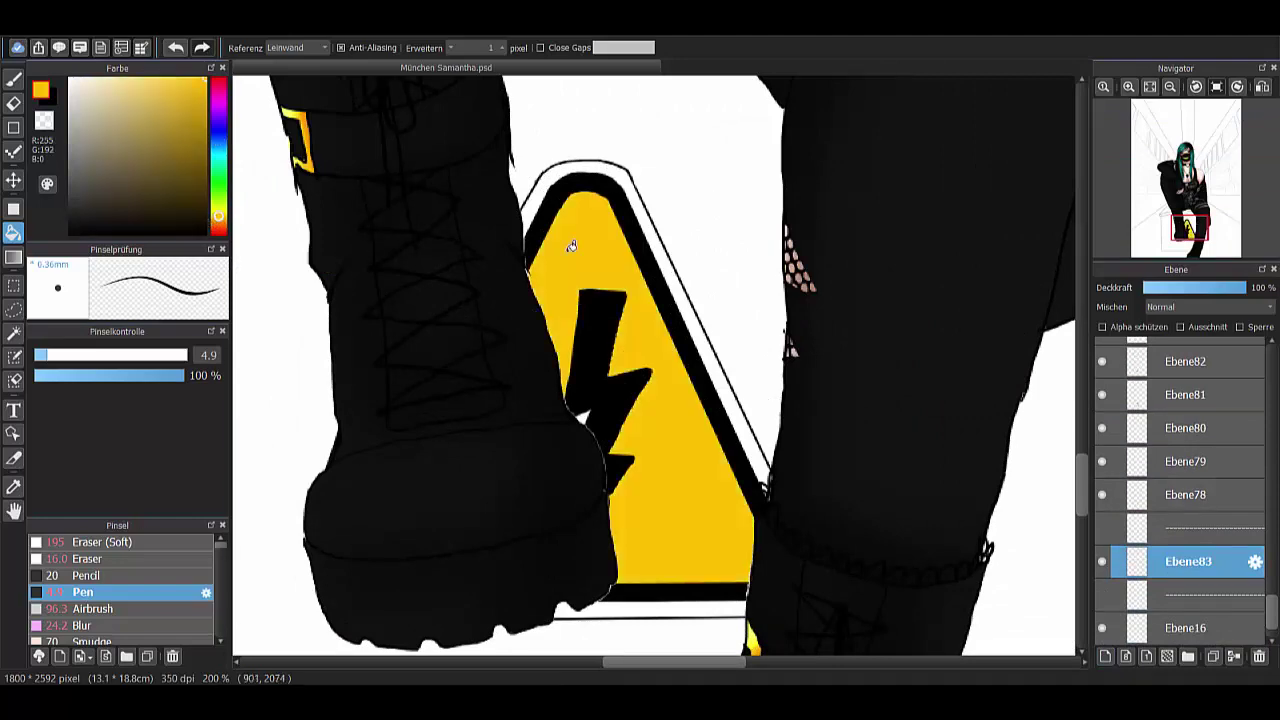
click(545, 188)
key(b)
key(g)
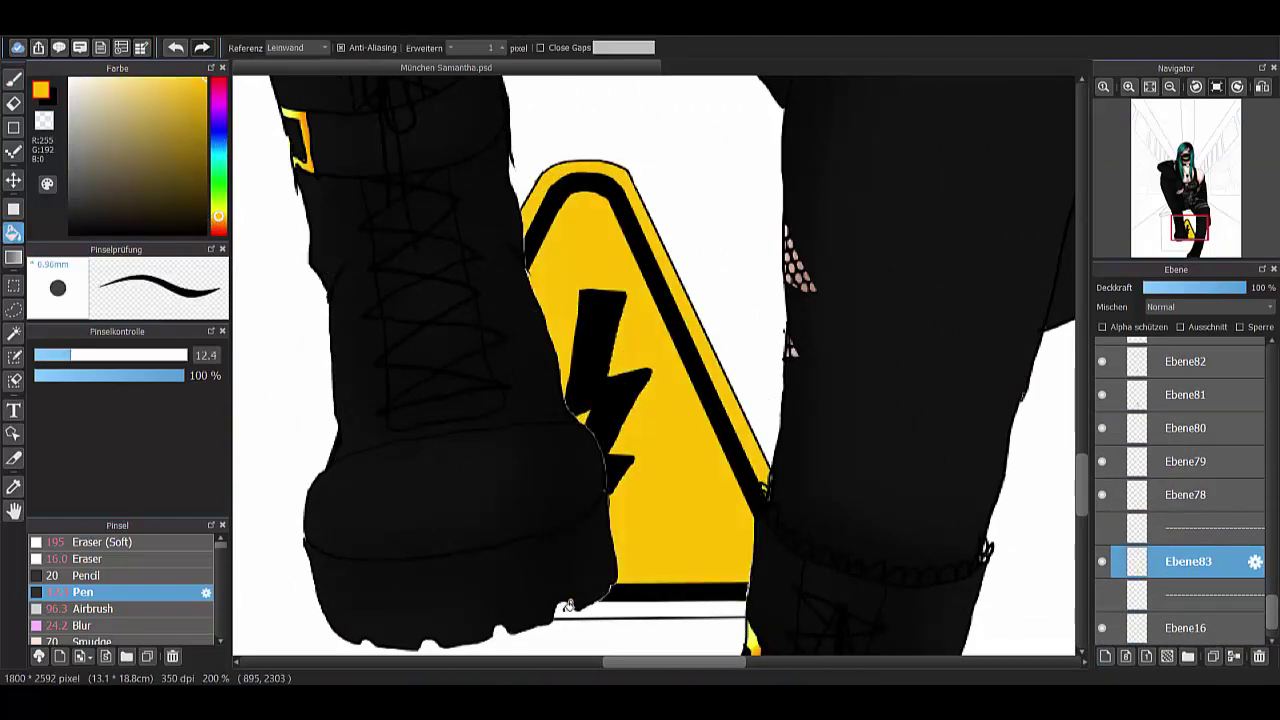
- Shade the selected sign's edges in black on a new layer with the Airbrush at size 96, and lower the layer opacity to 62%
scroll(745, 582, down, 3)
scroll(640, 375, up, 3)
click(95, 608)
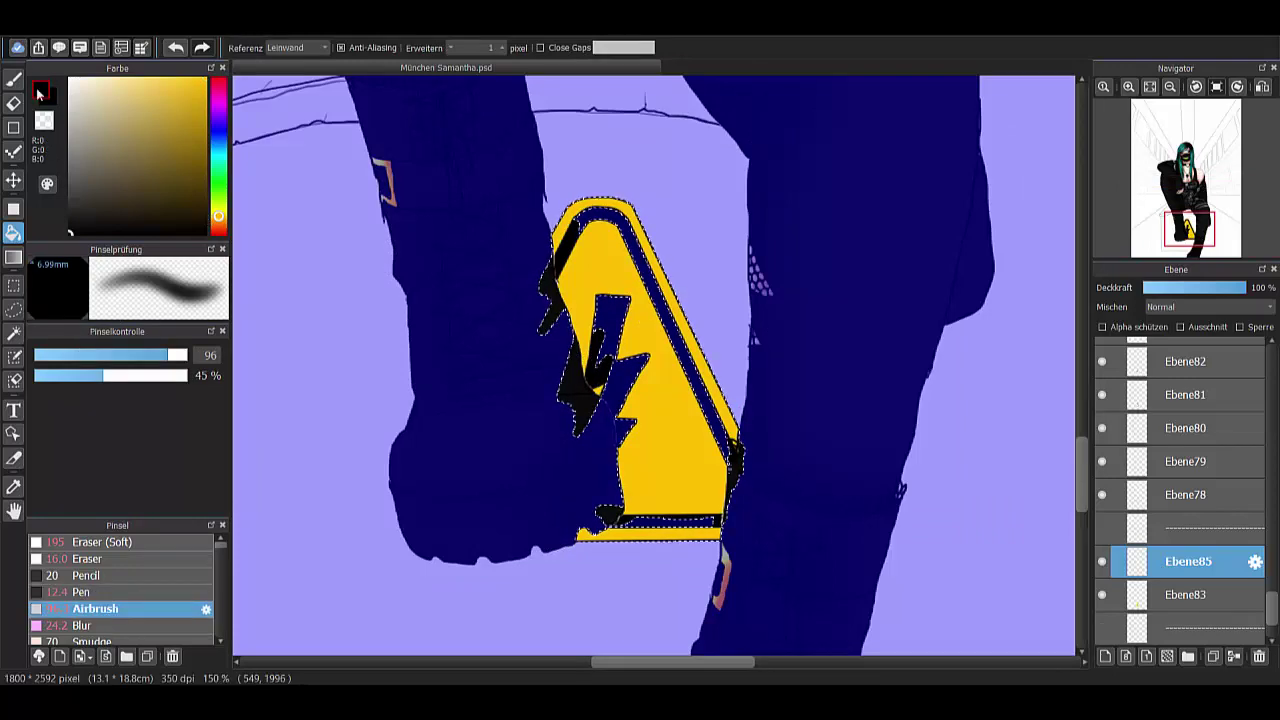
mouse_move(565, 250)
mouse_down()
mouse_move(594, 500)
mouse_move(720, 330)
mouse_up()
click(1210, 287)
key(m)
- Ink the converging straight panel lines on both side walls over the sketch, on a new layer with the Pen at size 1.6
scroll(466, 443, down, 5)
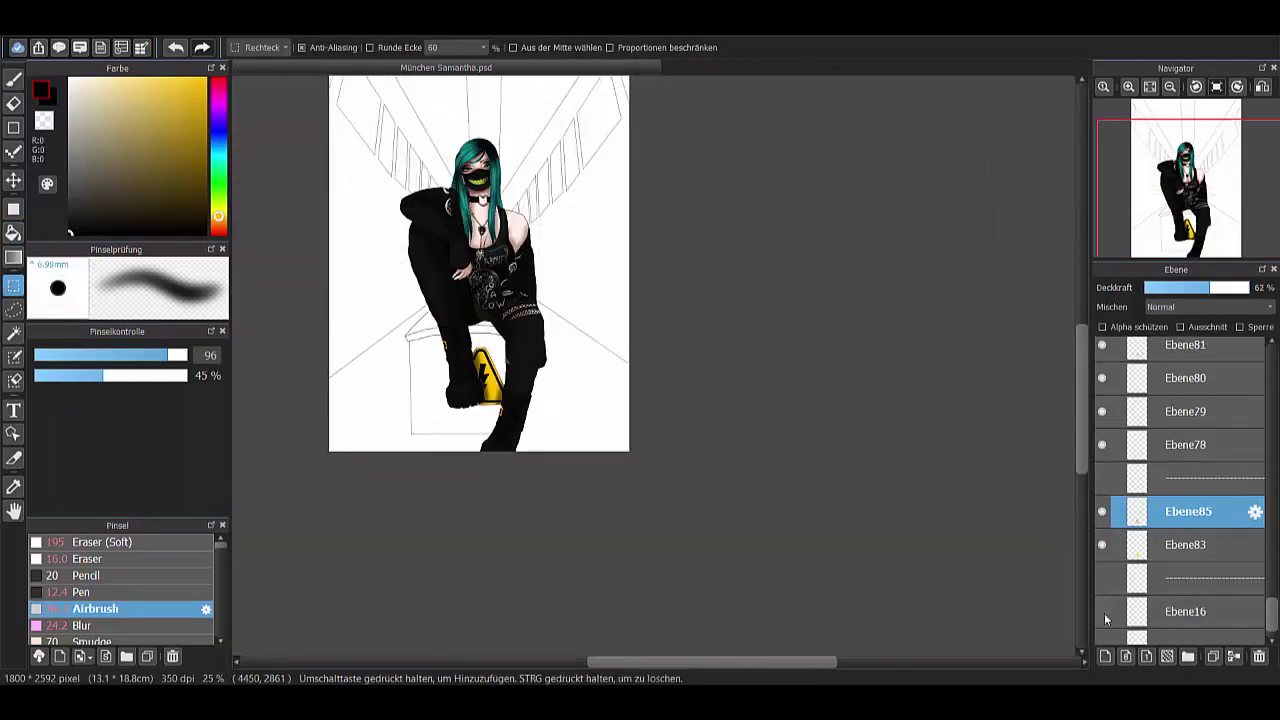
click(1105, 656)
scroll(733, 572, up, 1)
click(82, 592)
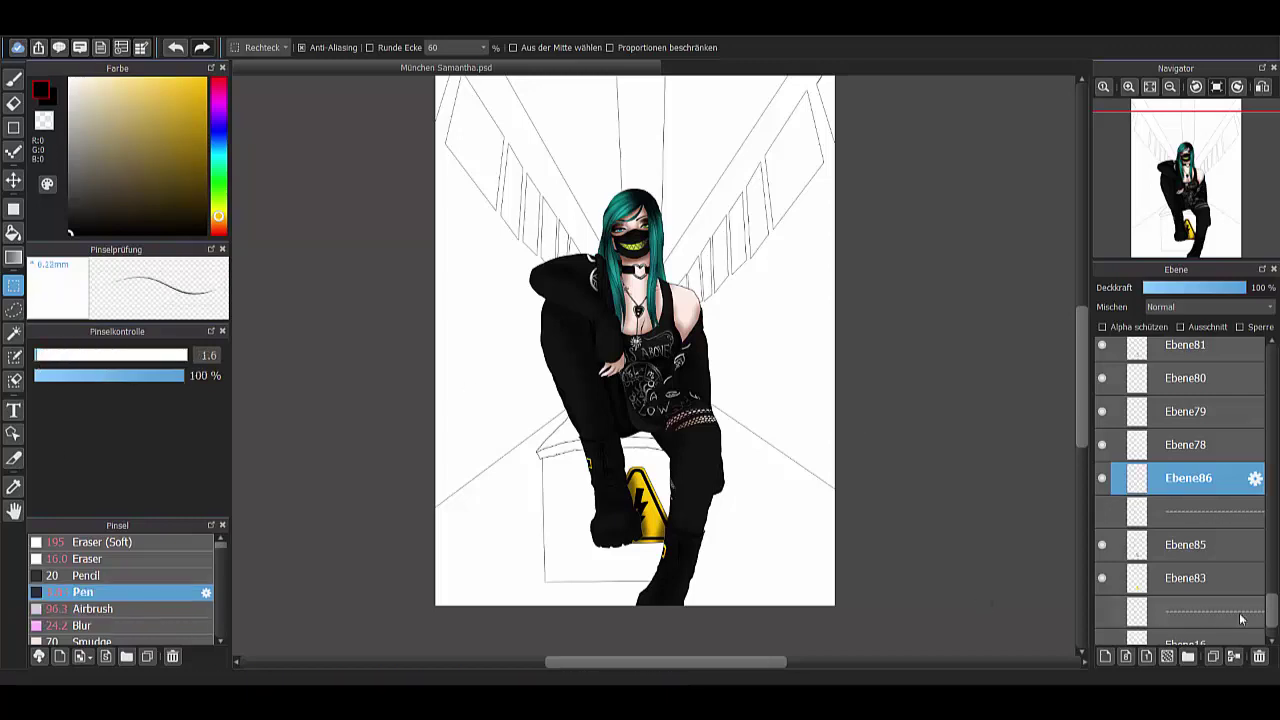
scroll(1240, 620, down, 2)
scroll(600, 300, up, 3)
scroll(600, 300, down, 1)
key(b)
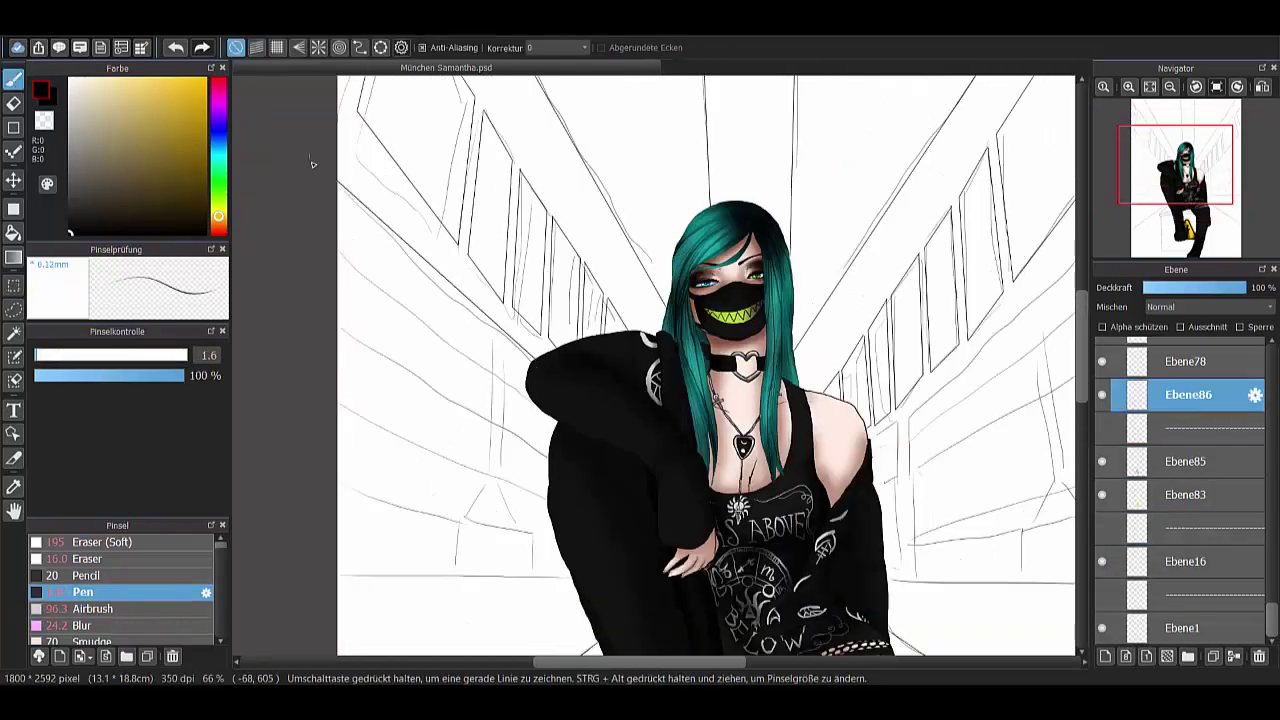
drag(338, 318, 548, 455)
shift+click(582, 551)
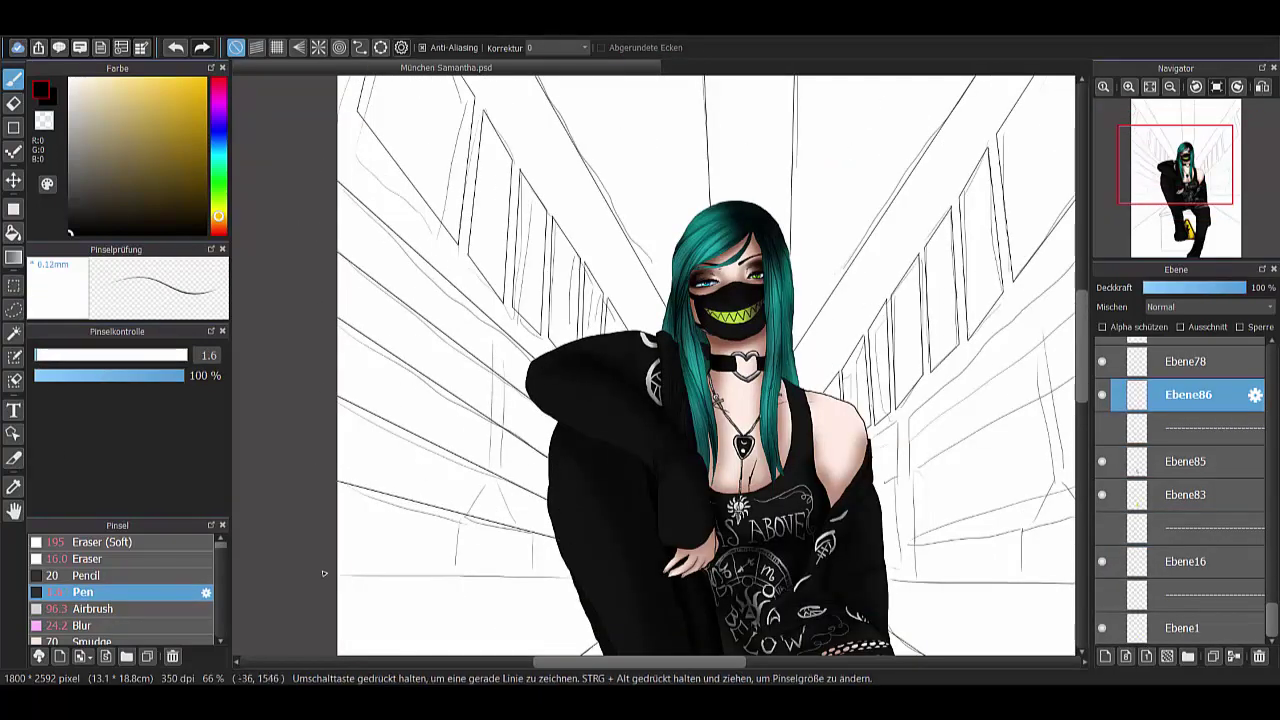
scroll(980, 515, down, 1)
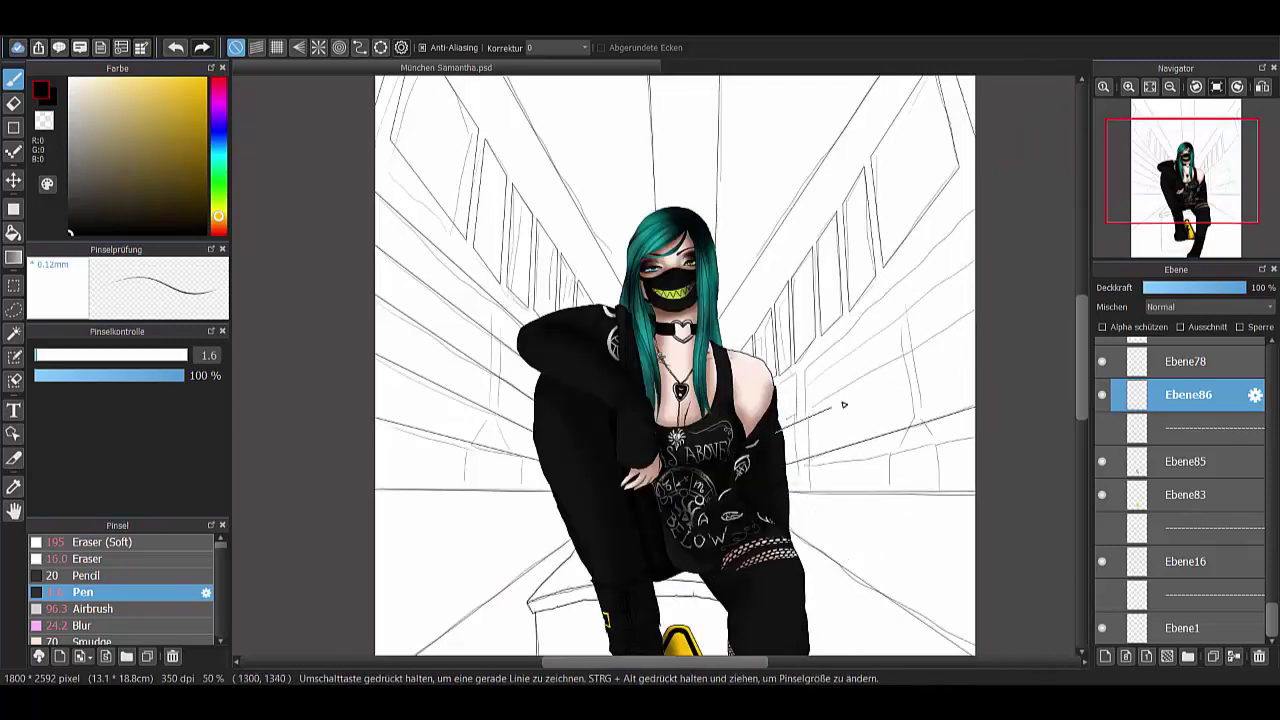
shift+click(956, 283)
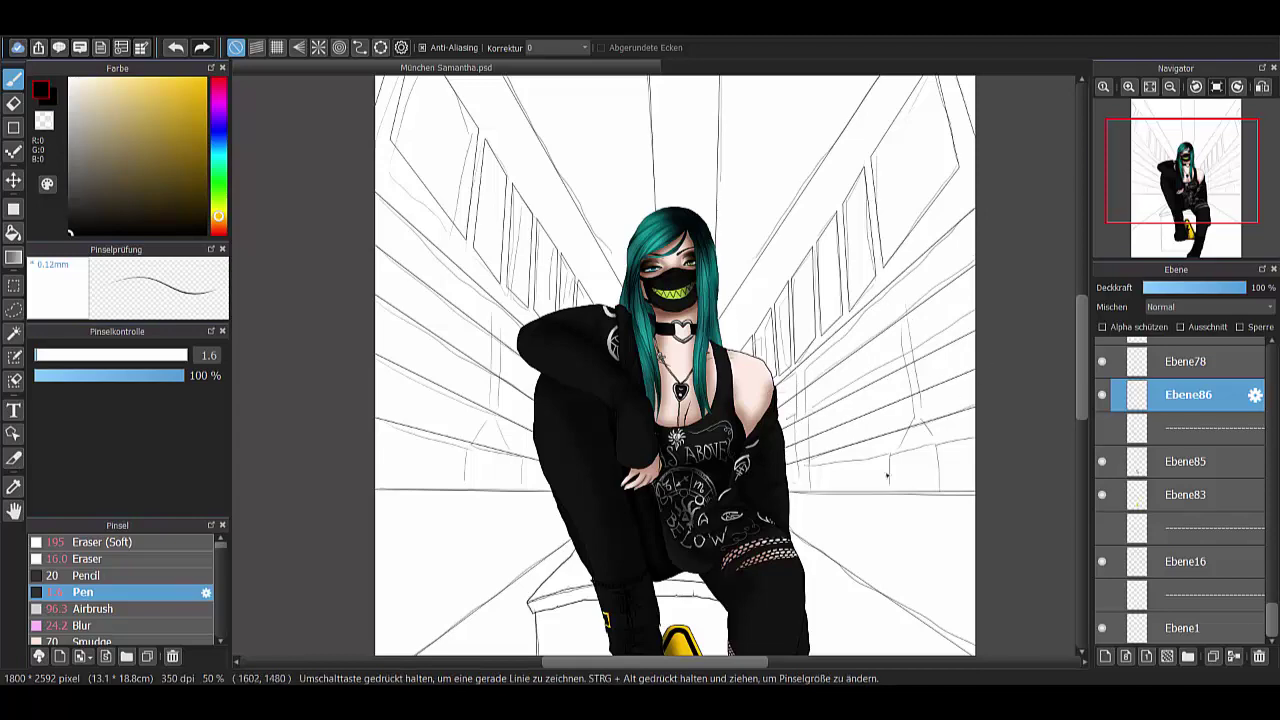
- Ink the ceiling strip's cross lines and the trim lines along the ceiling and floor edges with the Pen at size 1.6
scroll(791, 220, up, 3)
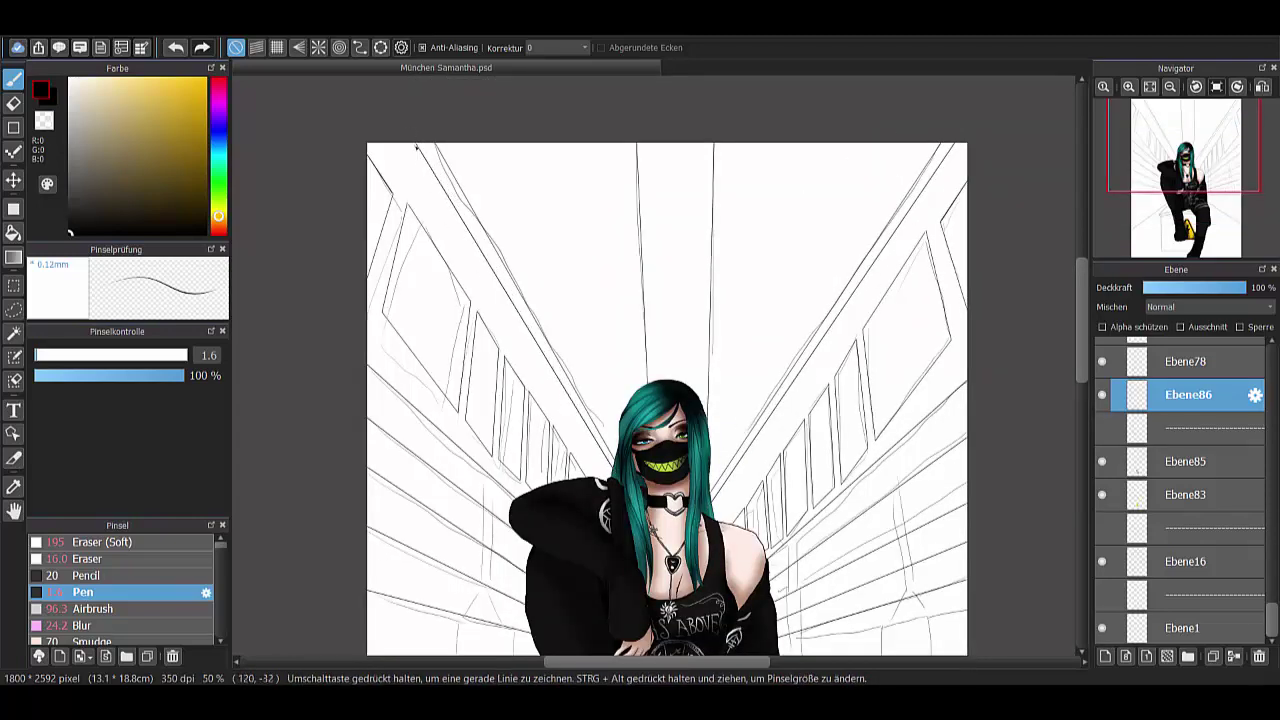
scroll(675, 200, up, 2)
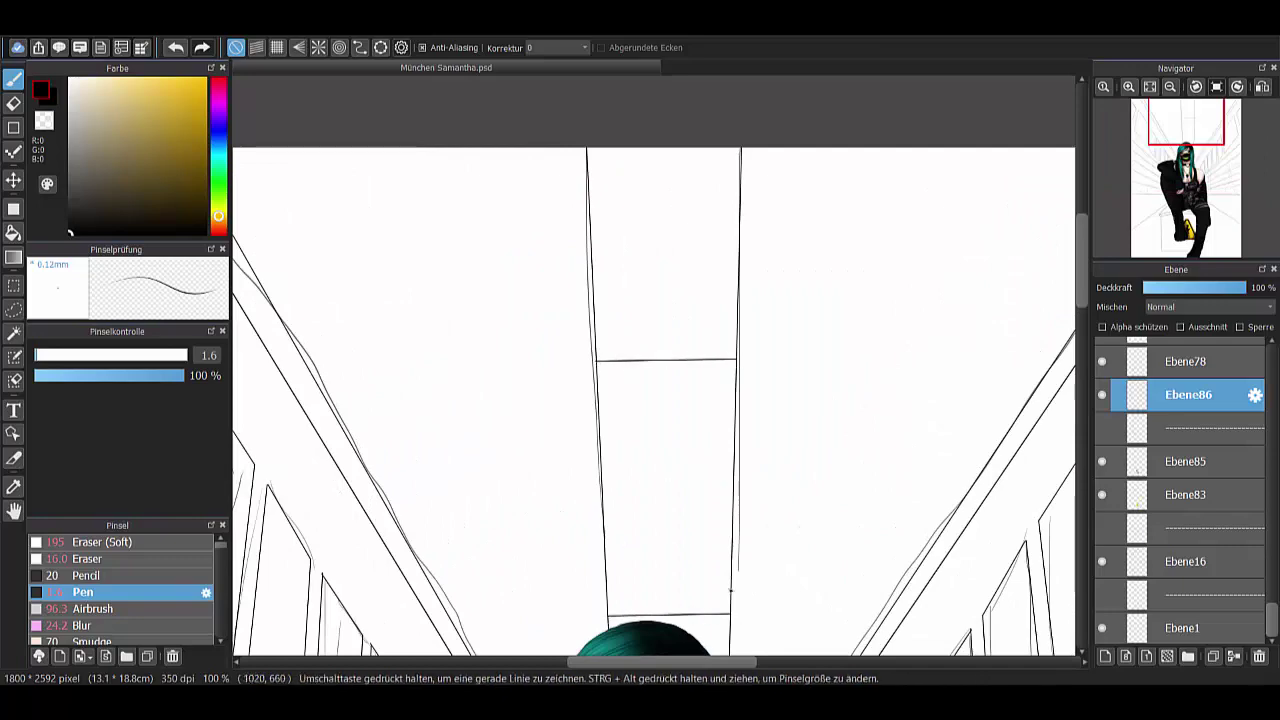
scroll(655, 400, down, 4)
scroll(655, 400, up, 2)
scroll(366, 449, up, 1)
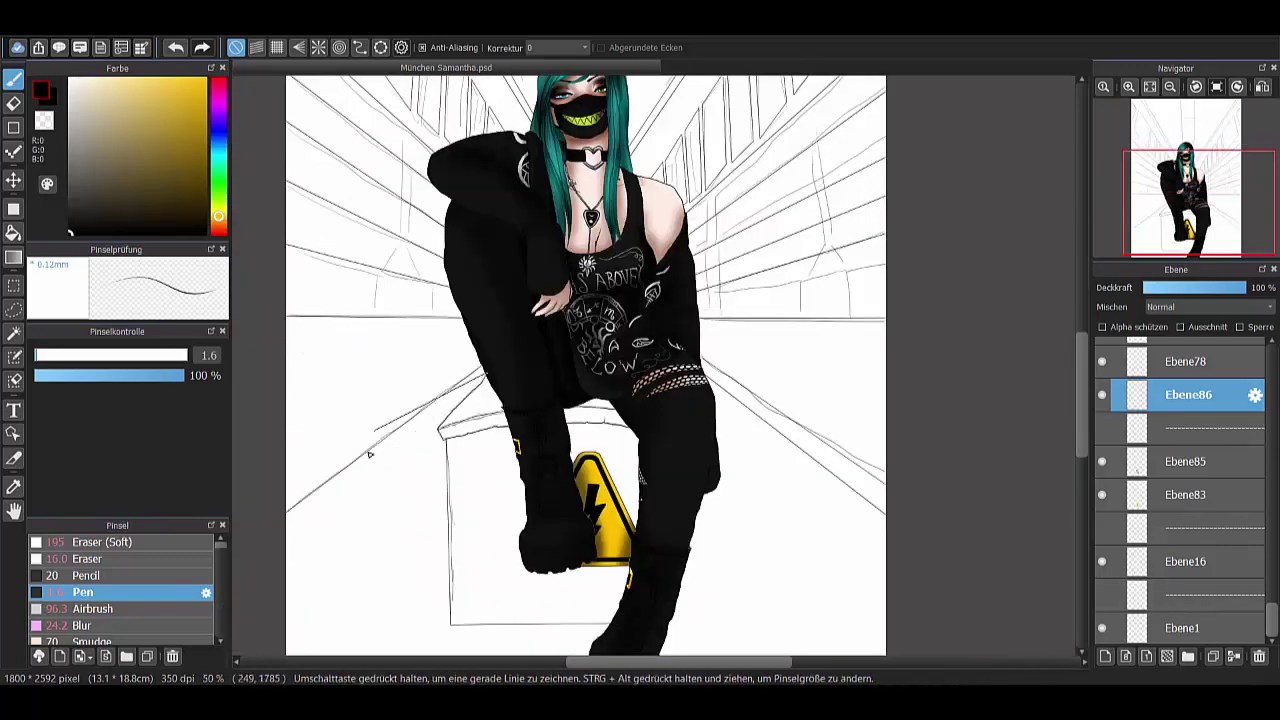
scroll(366, 449, down, 3)
- Fill both trim strips along the ceiling edges with dark navy (28, 34, 43) on a new layer
click(1190, 561)
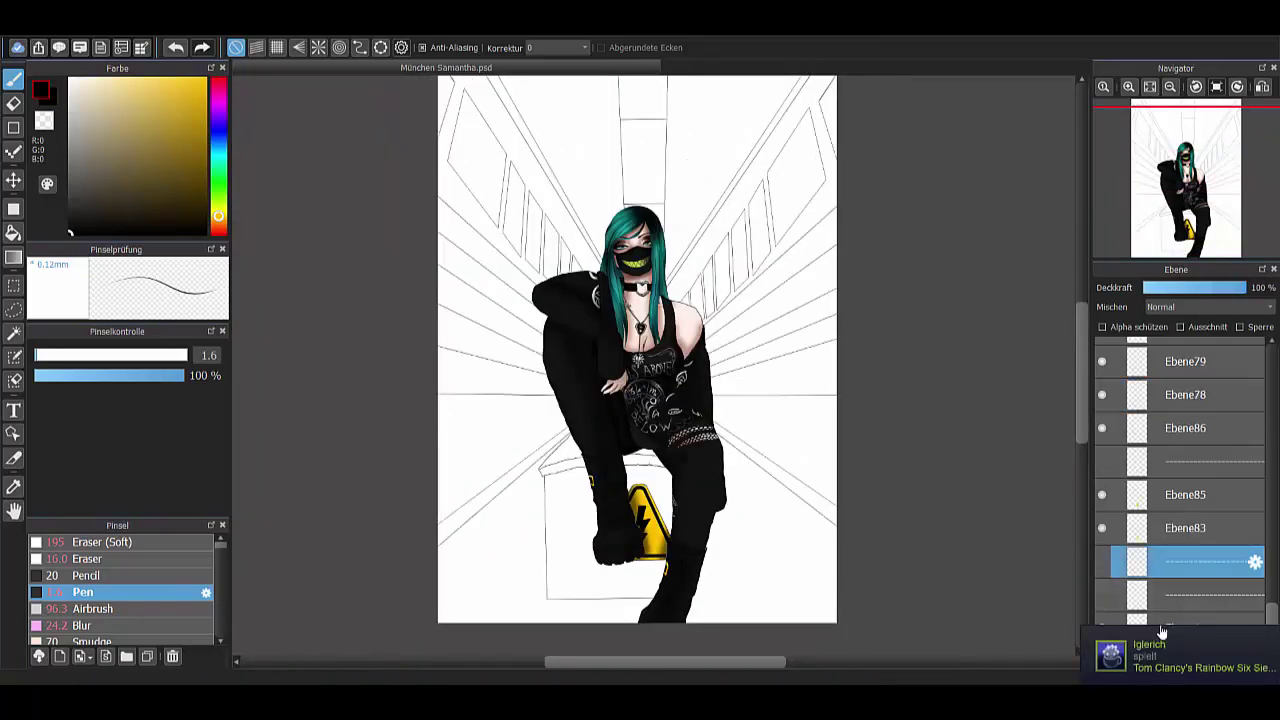
click(1105, 656)
click(218, 141)
click(117, 208)
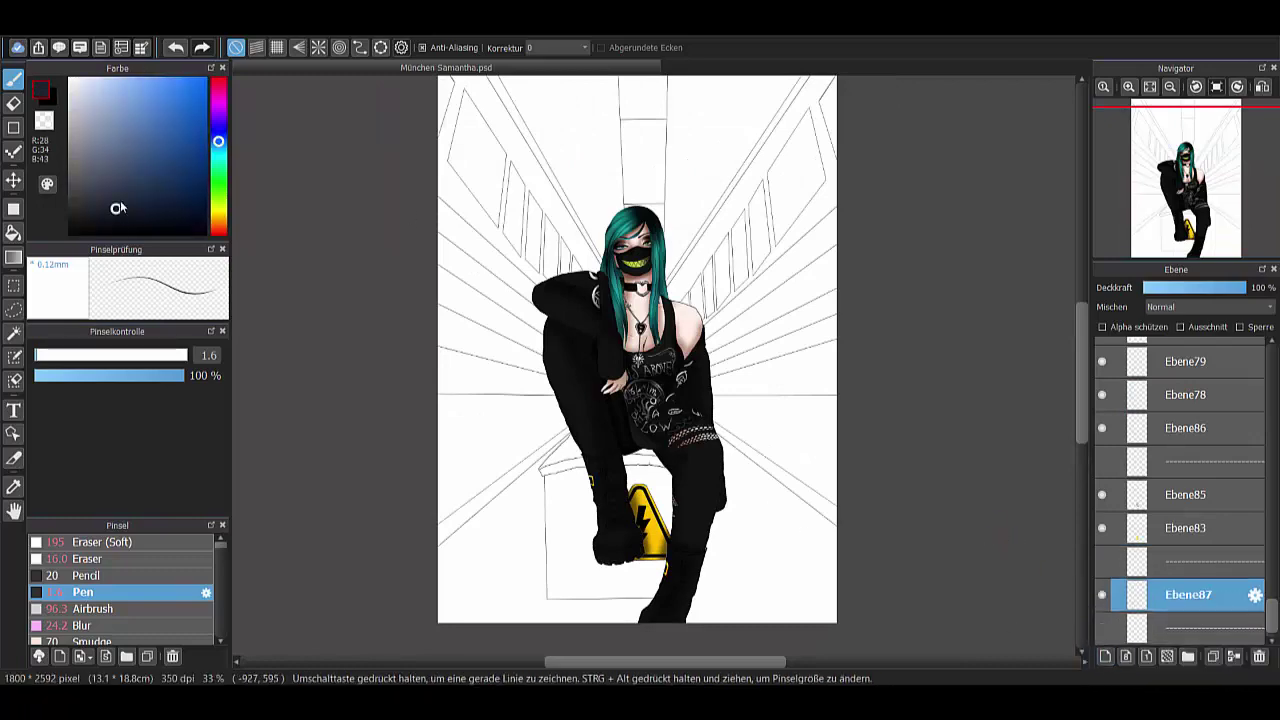
key(g)
scroll(534, 206, up, 2)
click(534, 206)
click(920, 417)
scroll(614, 432, down, 2)
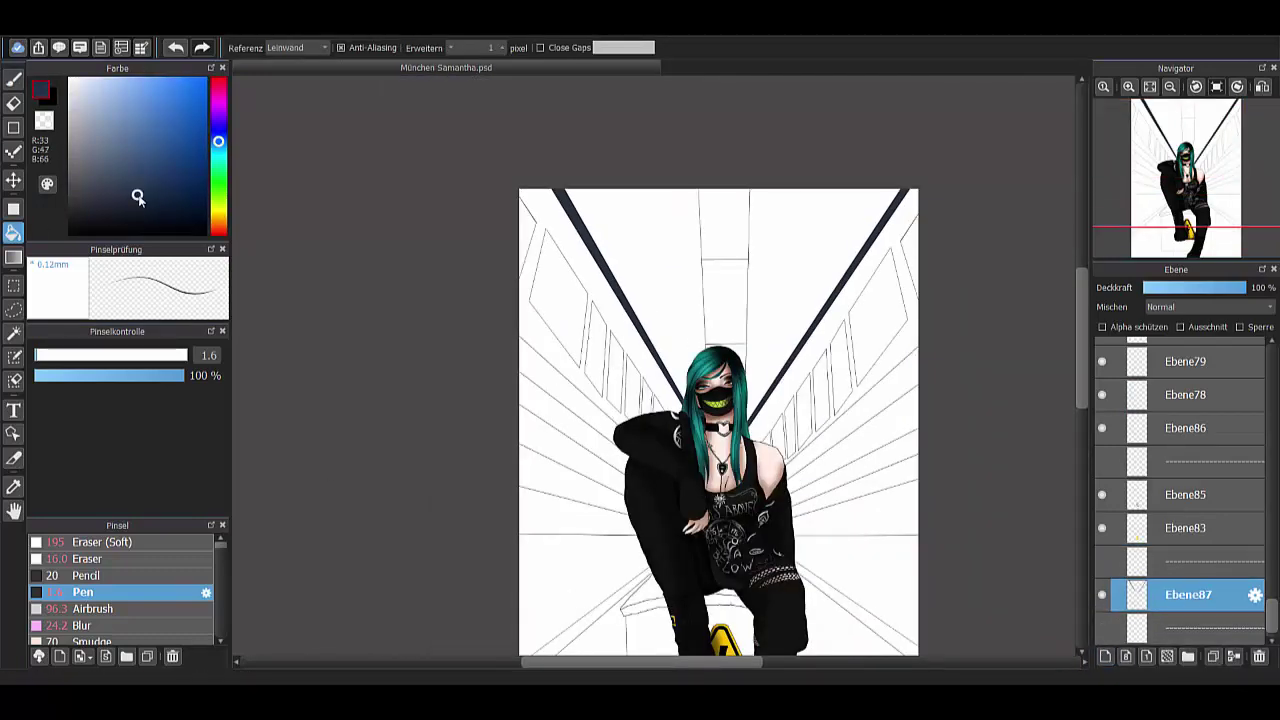
- Fill both trim strips along the floor edges with dark blue (35, 53, 77)
click(142, 188)
scroll(534, 520, up, 2)
click(826, 573)
click(596, 613)
scroll(812, 534, down, 2)
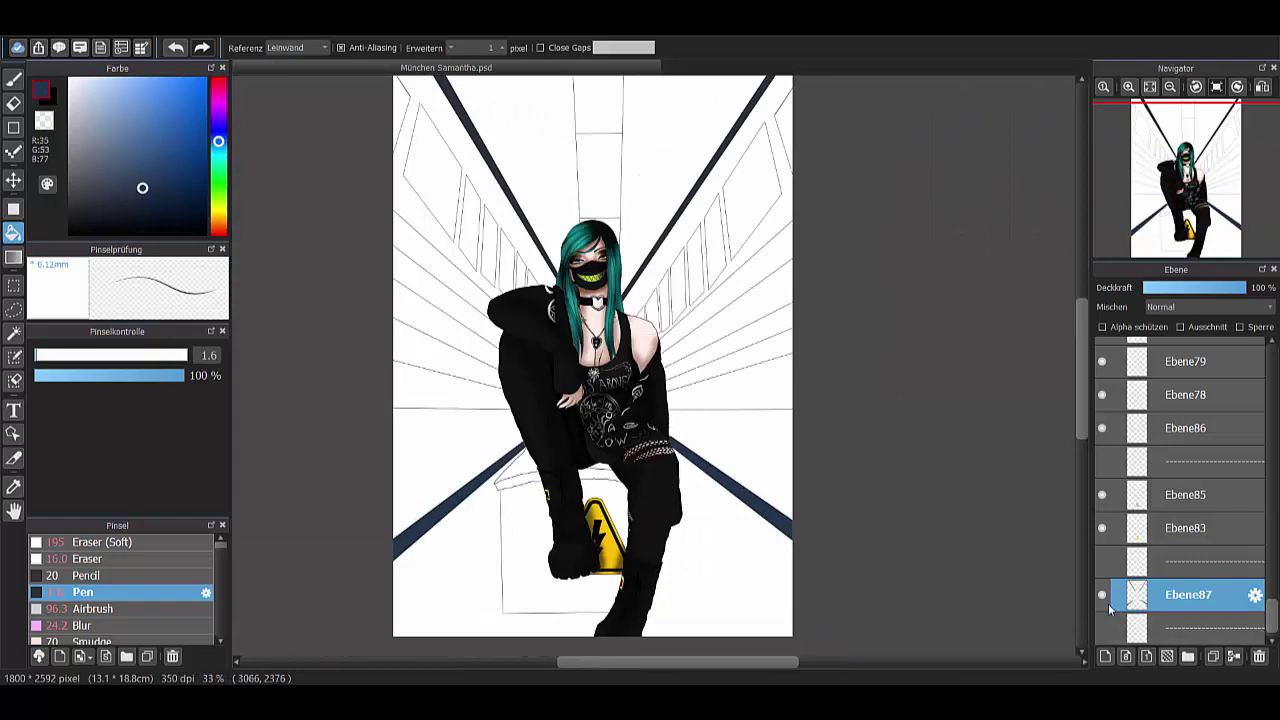
- Add a new layer and try dark yellow (199, 179, 0) as the fill for the seat slab's front rim
scroll(490, 535, up, 2)
click(1105, 656)
click(218, 212)
click(204, 152)
click(580, 385)
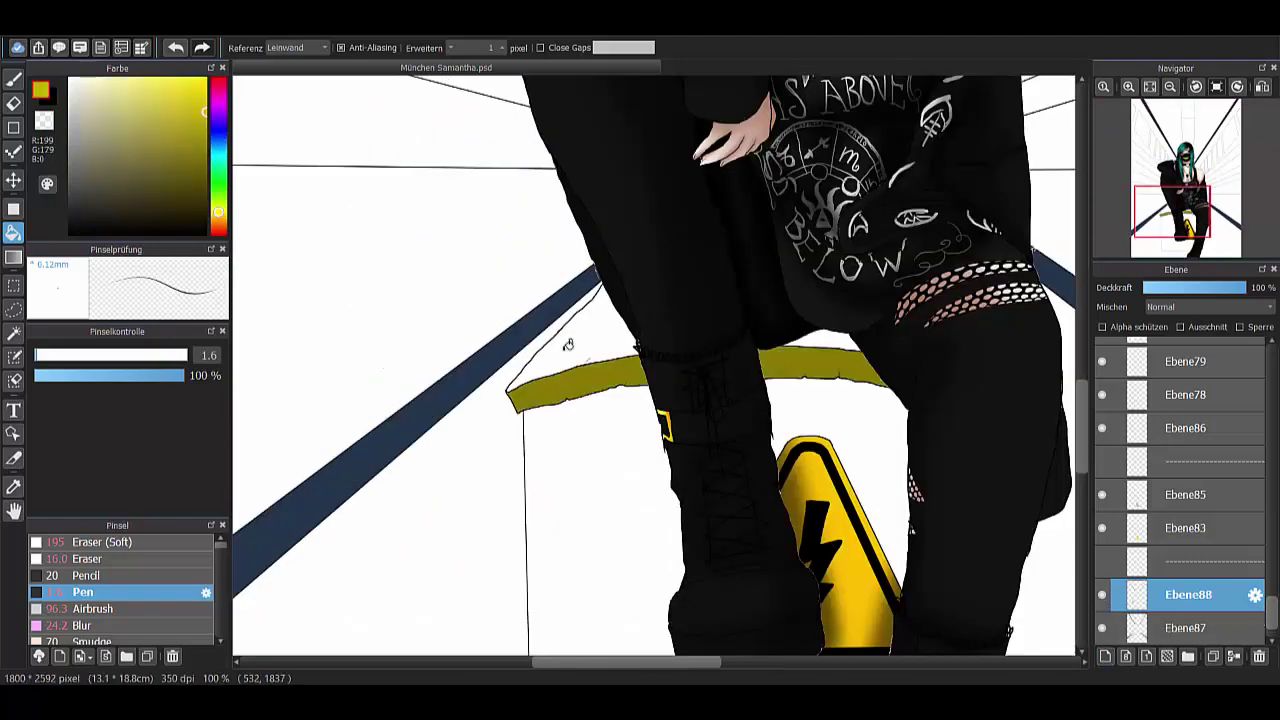
- Recolour the seat slab's front rim in grey and fill its top surface with lighter grey (147, 147, 147)
scroll(568, 344, down, 2)
scroll(923, 466, up, 2)
click(450, 505)
click(923, 466)
click(70, 145)
click(440, 410)
scroll(600, 258, down, 2)
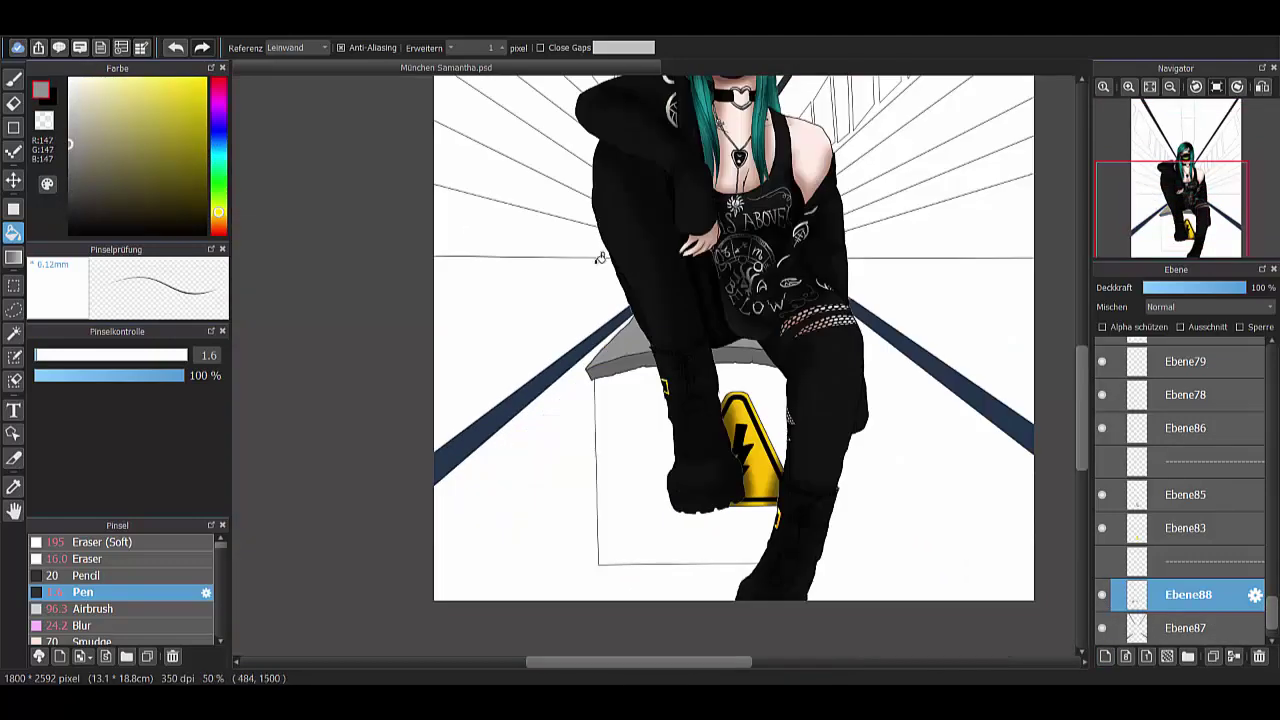
- Fill the seat block's front face with warm grey (118, 114, 108) on a new layer
click(1105, 656)
scroll(700, 470, up, 2)
click(75, 152)
click(545, 358)
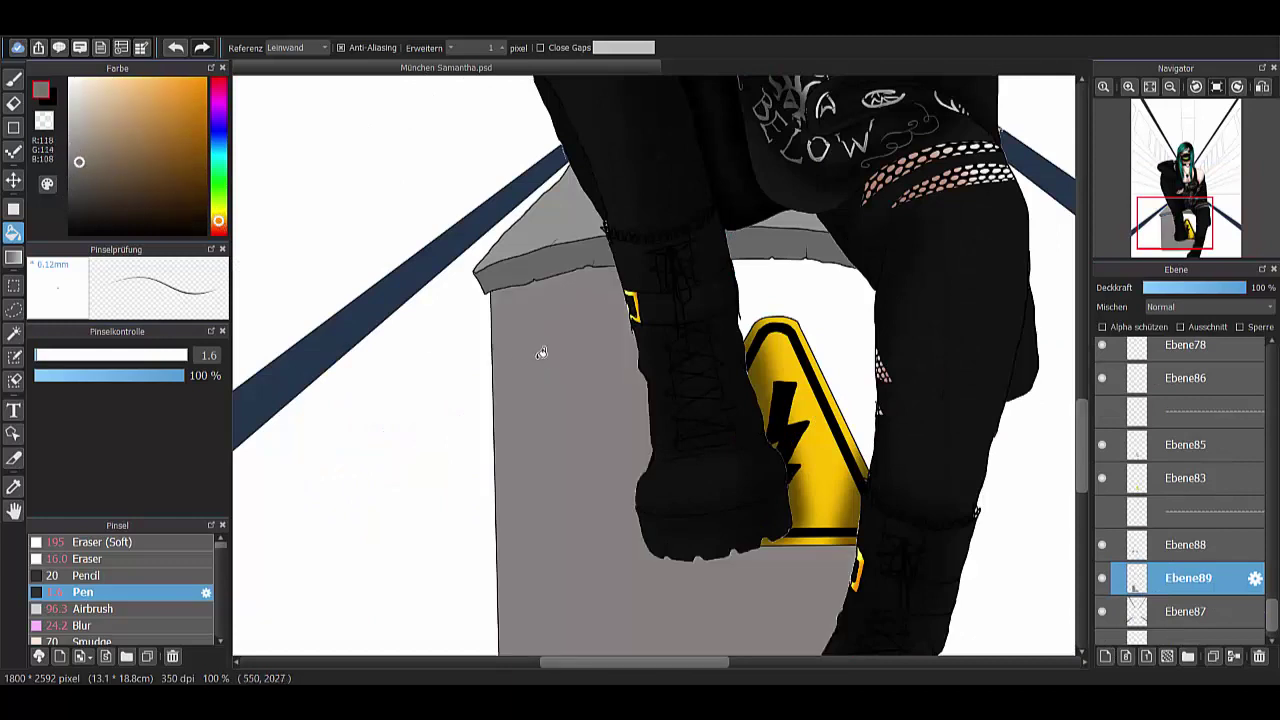
scroll(540, 365, down, 3)
- Fill the floor and ceiling with dark grey (71, 71, 71) on a new layer, and the central ceiling strip with (41, 41, 41)
click(1105, 656)
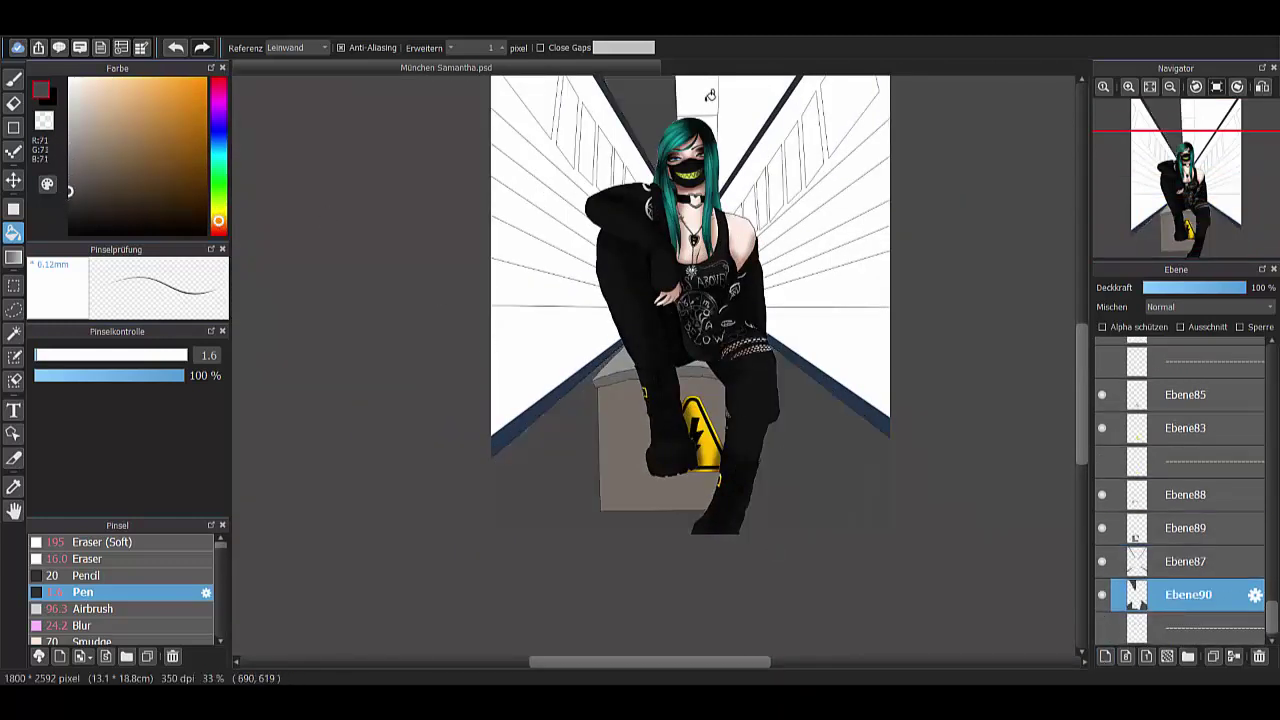
click(73, 207)
click(692, 182)
scroll(610, 158, down, 1)
- Fill the left window frame with blue-grey (116, 127, 140) on a new layer, closing the gap at the window's upper corner
click(1105, 656)
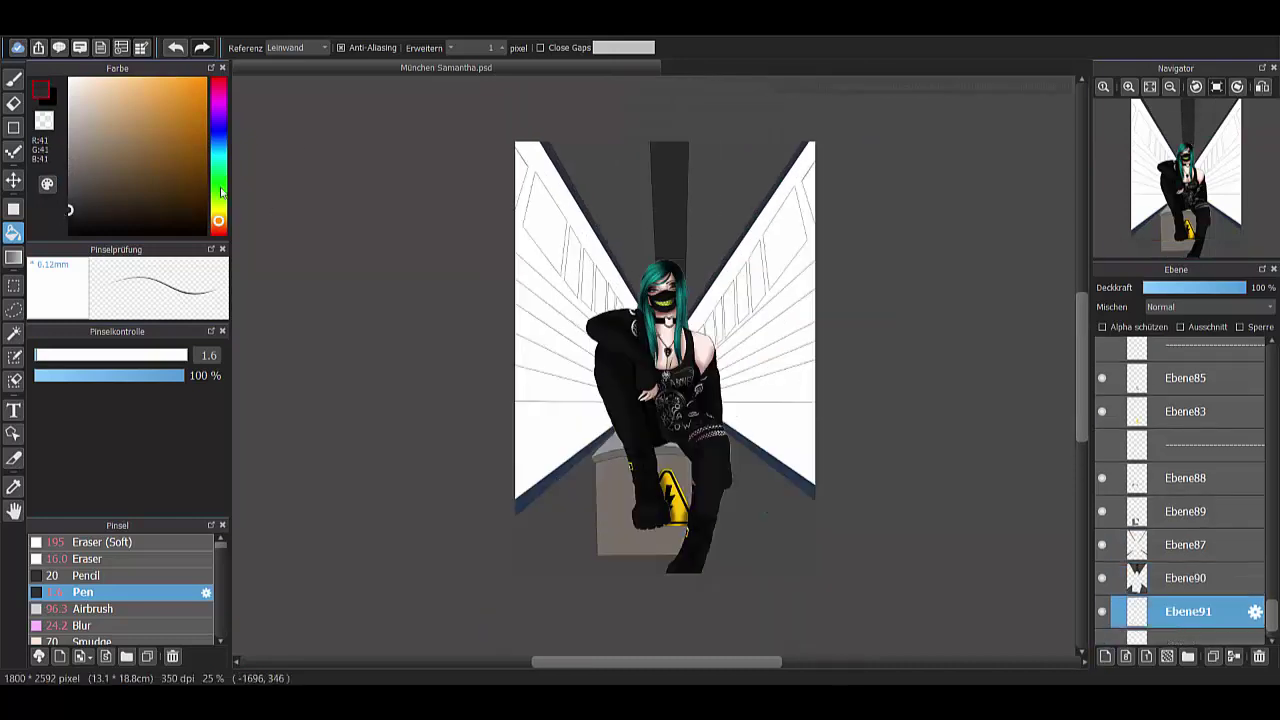
click(218, 143)
click(87, 149)
click(91, 148)
scroll(548, 252, up, 7)
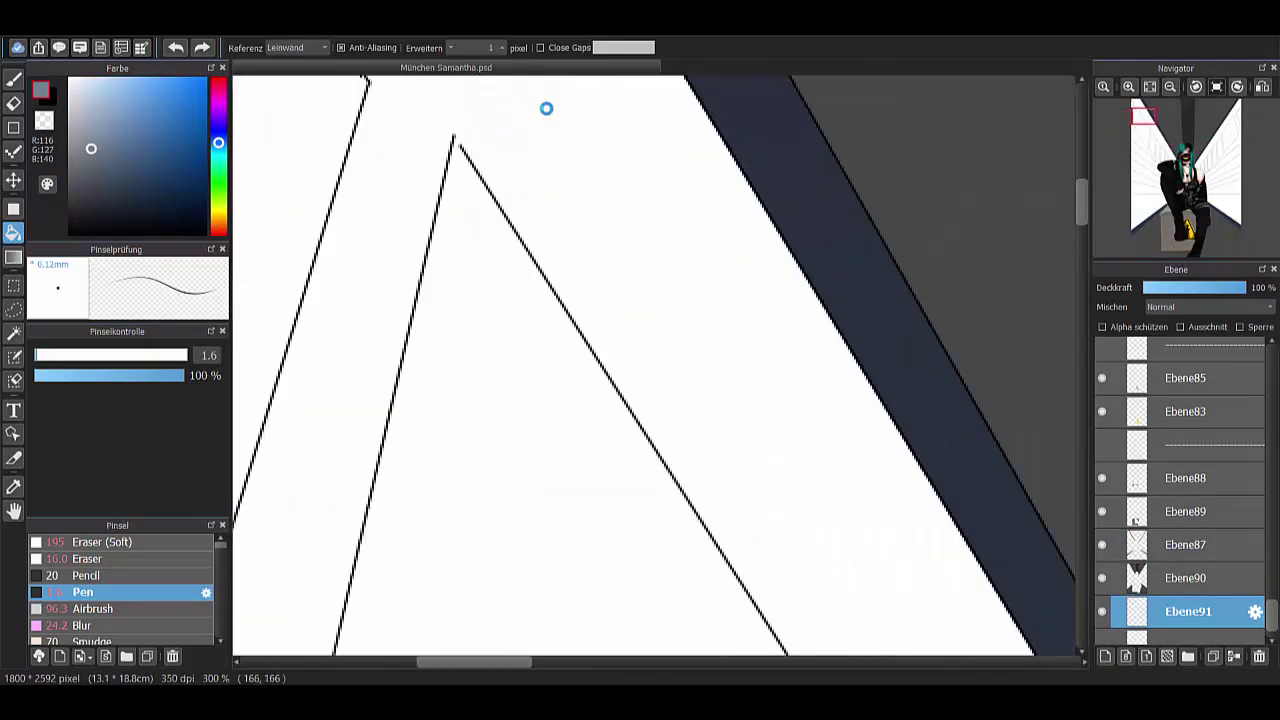
key(b)
key(g)
- Close the gap at the right window's upper corner and fill the right window frame and lower wall with the same blue-grey
scroll(383, 223, down, 4)
scroll(789, 303, up, 5)
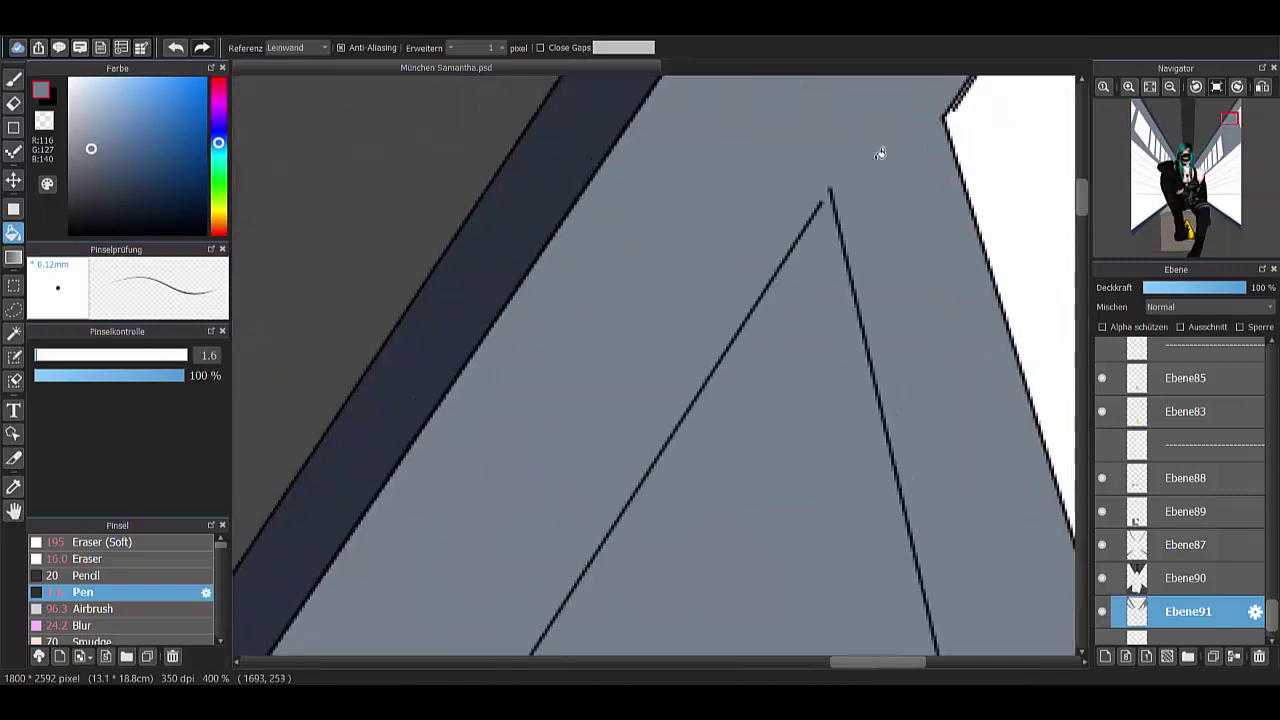
click(829, 200)
scroll(674, 200, down, 8)
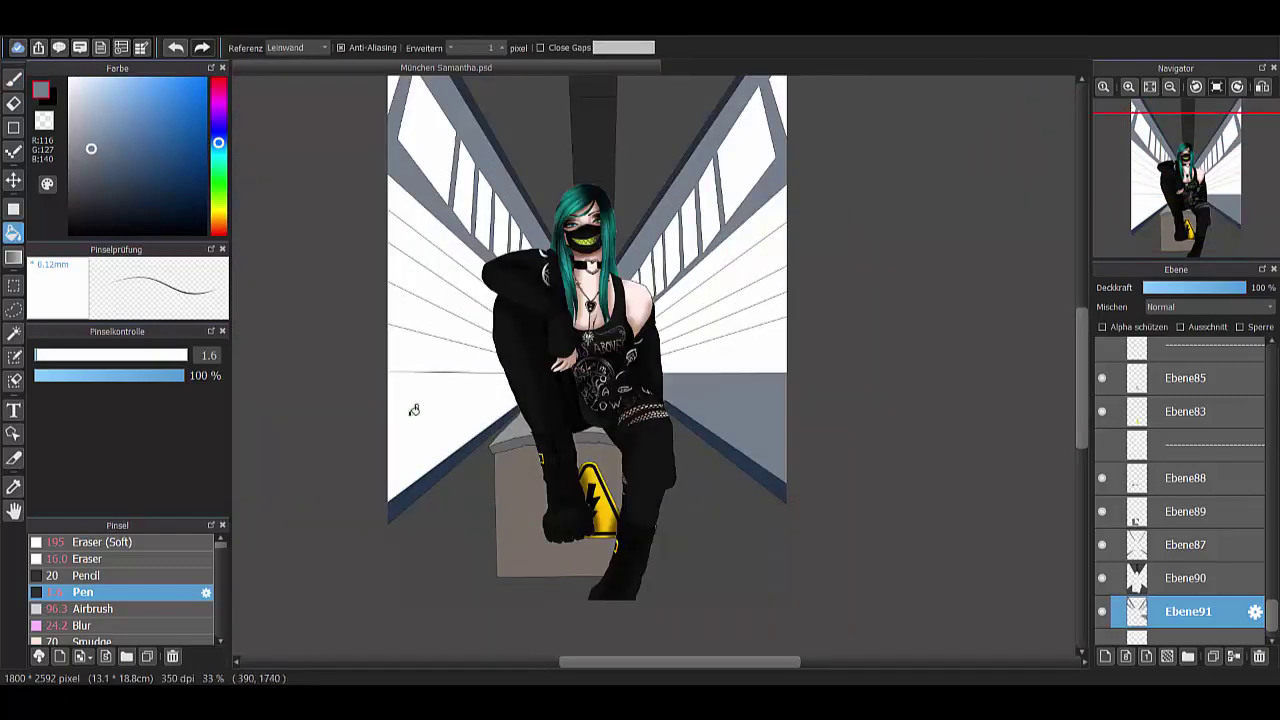
- Fill the slanted wall panels below both window rows with darker slate blue (69, 86, 105) on a new layer
click(115, 170)
scroll(600, 300, up, 2)
click(440, 250)
click(860, 230)
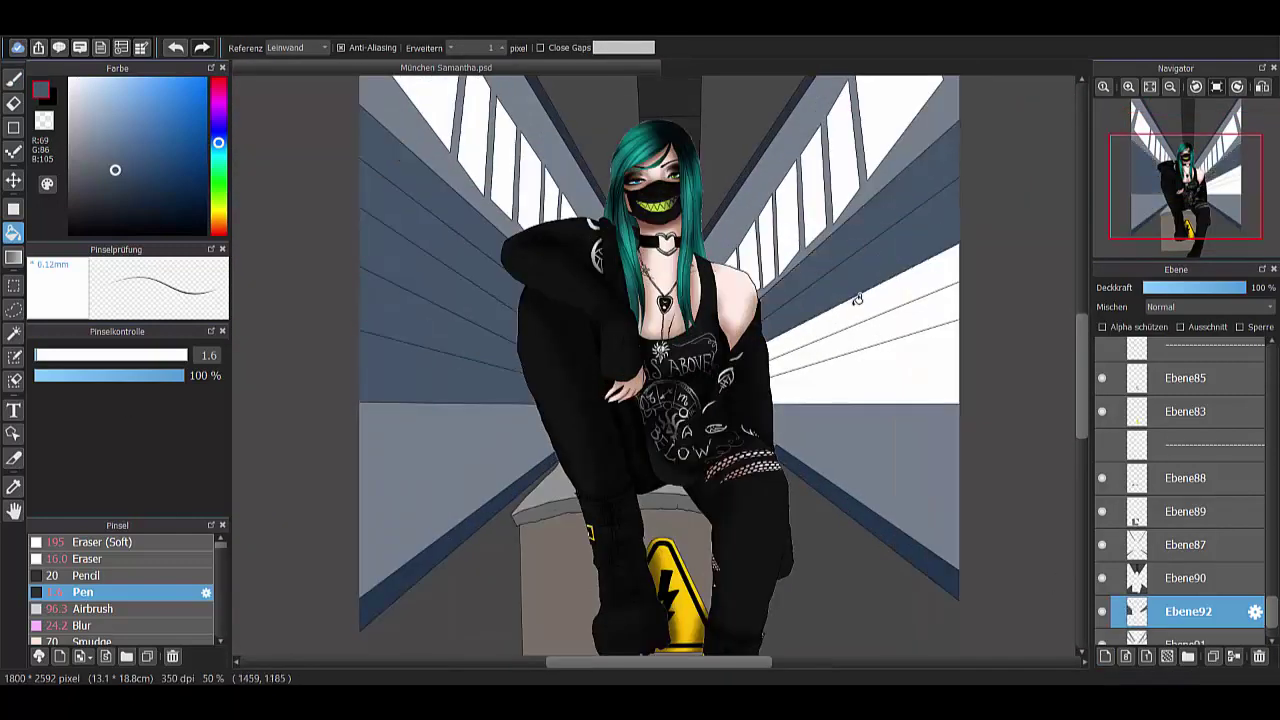
click(860, 330)
scroll(851, 300, down, 3)
- Paint all window panes pale yellow (234, 223, 164) on a new layer beneath the walls with the Pen at size 134
click(1105, 656)
click(70, 97)
click(216, 212)
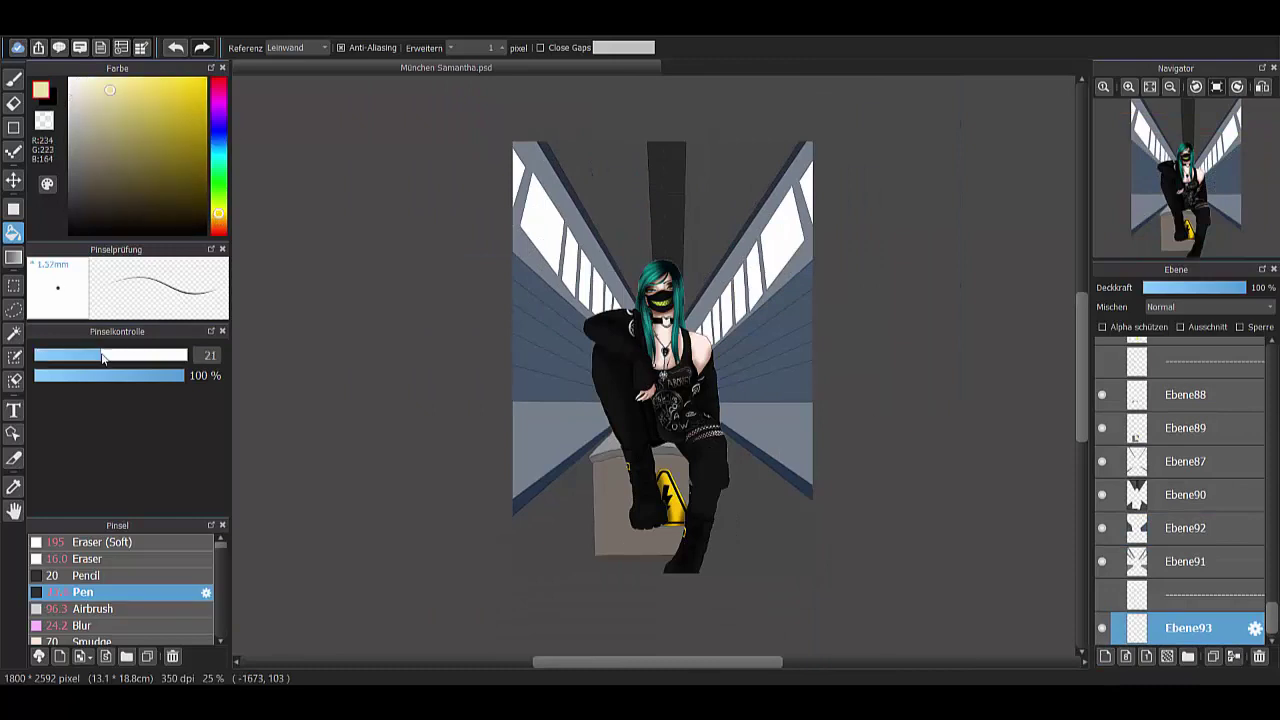
key(b)
drag(530, 240, 548, 185)
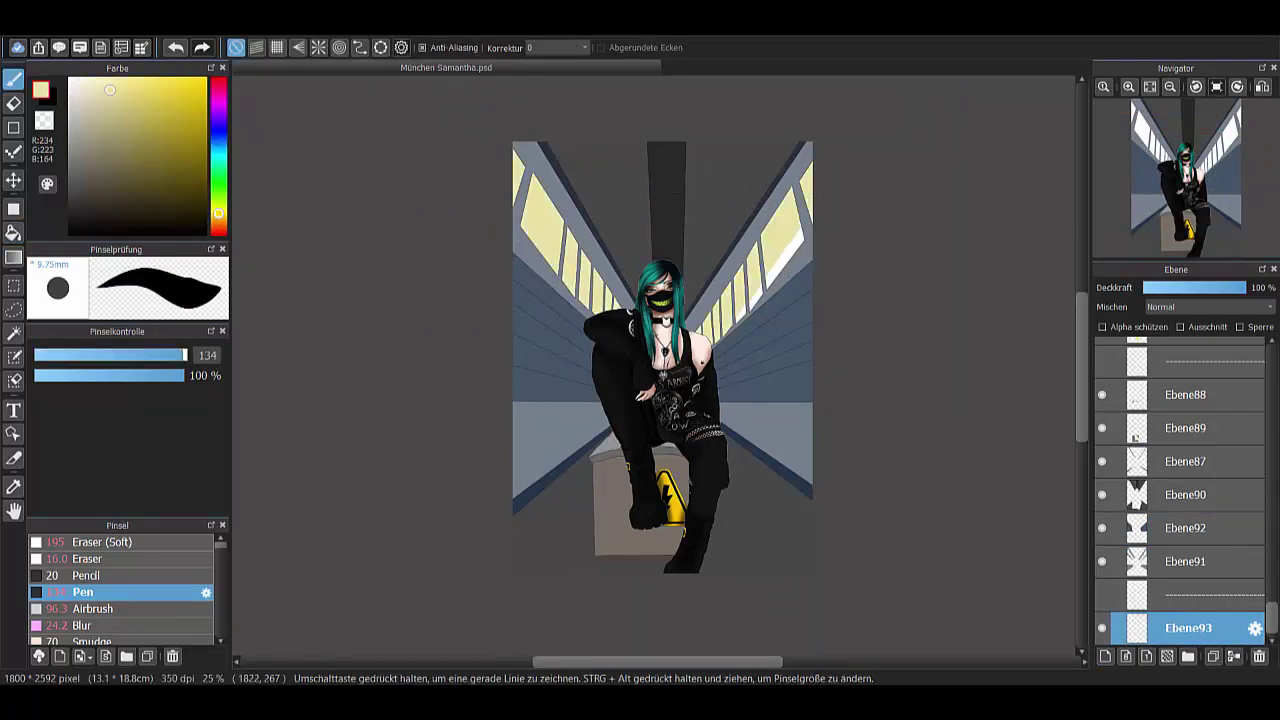
- Merge the slate blue wall panel layer into the blue-grey wall layer and select the window colour layer
click(1113, 528)
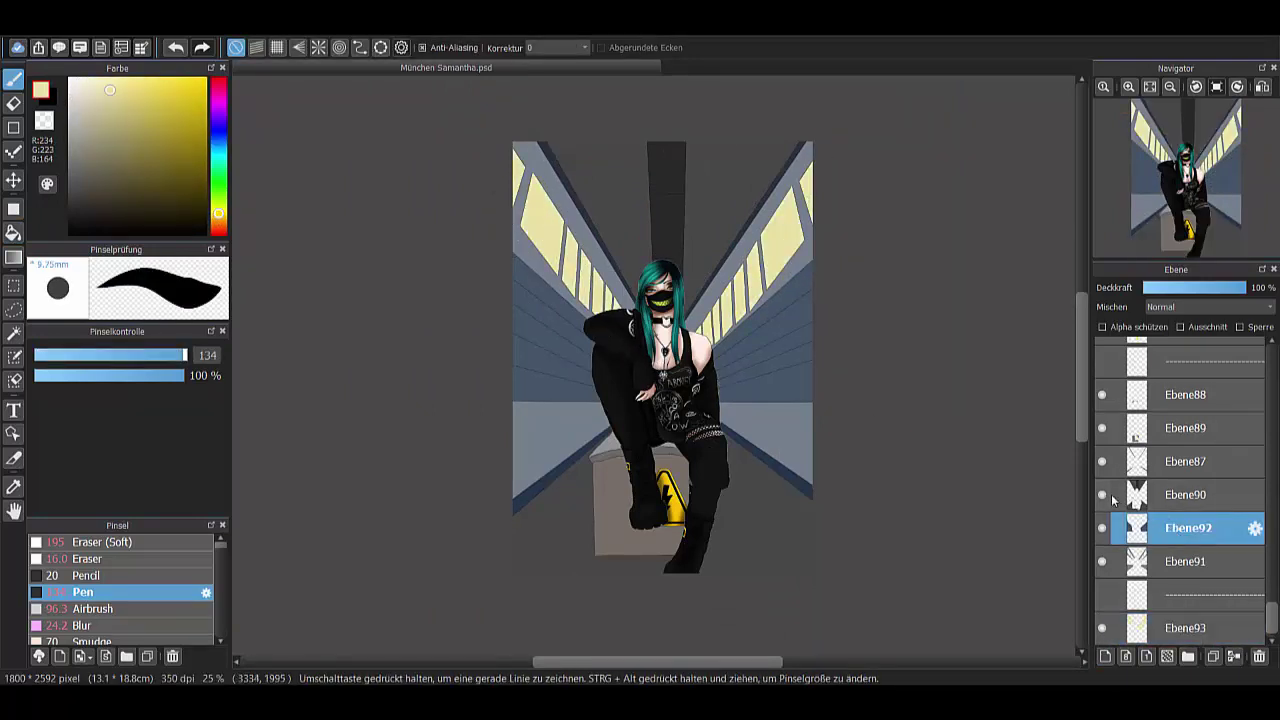
click(1166, 468)
key(m)
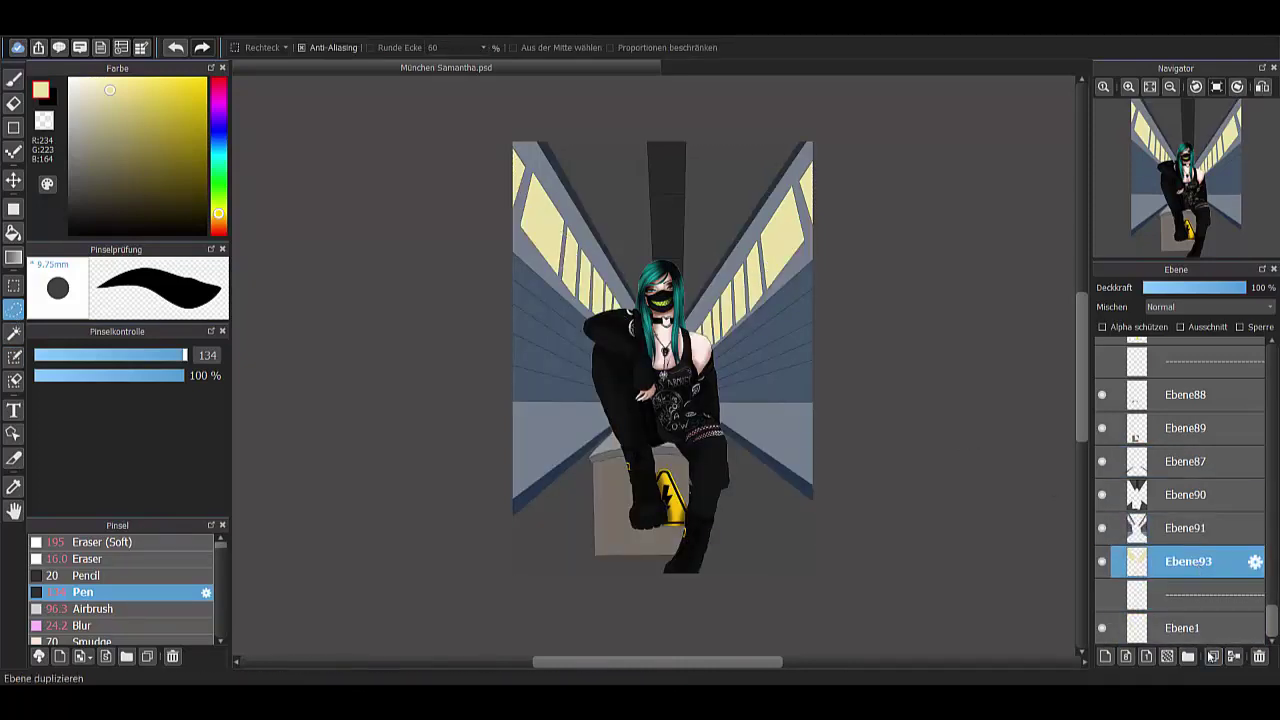
- Move the wall layer above the seat layers and spray black "BELIEV" graffiti on the left wall with the Airbrush at size 40 on a new layer
mouse_move(1169, 540)
mouse_down()
mouse_move(1199, 390)
mouse_move(1199, 418)
mouse_up()
scroll(533, 320, up, 5)
click(95, 608)
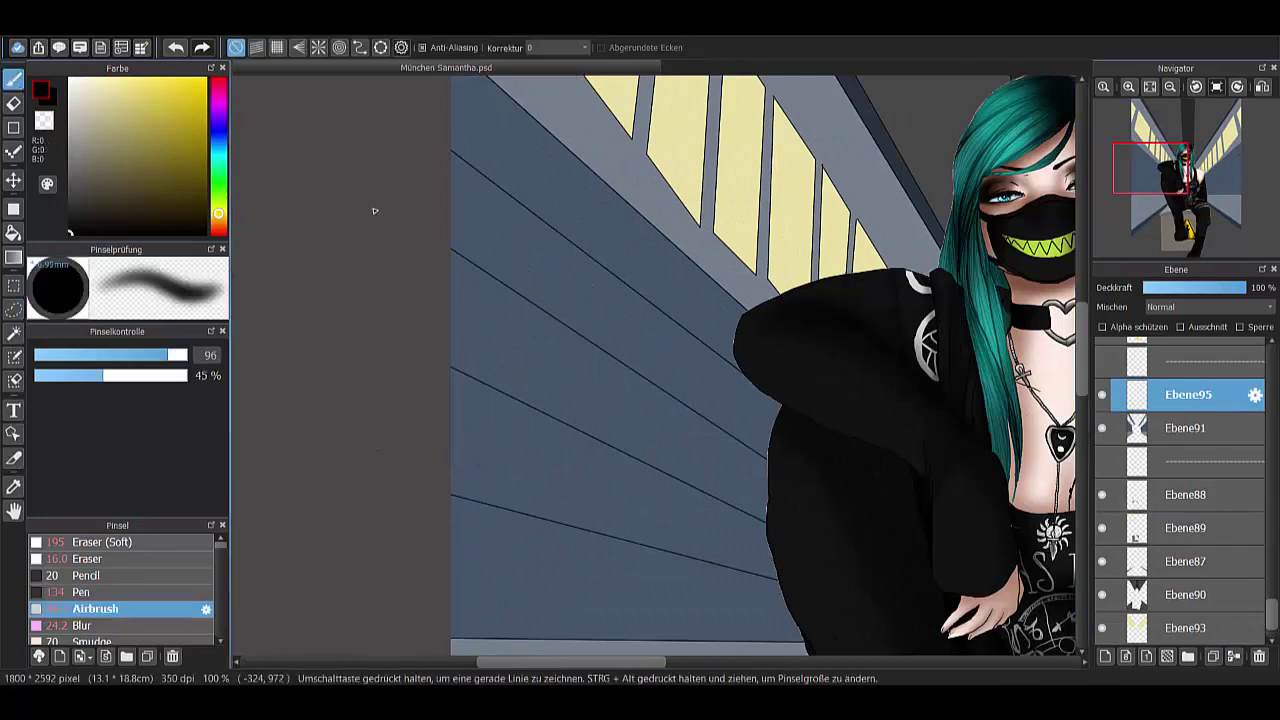
drag(483, 222, 597, 466)
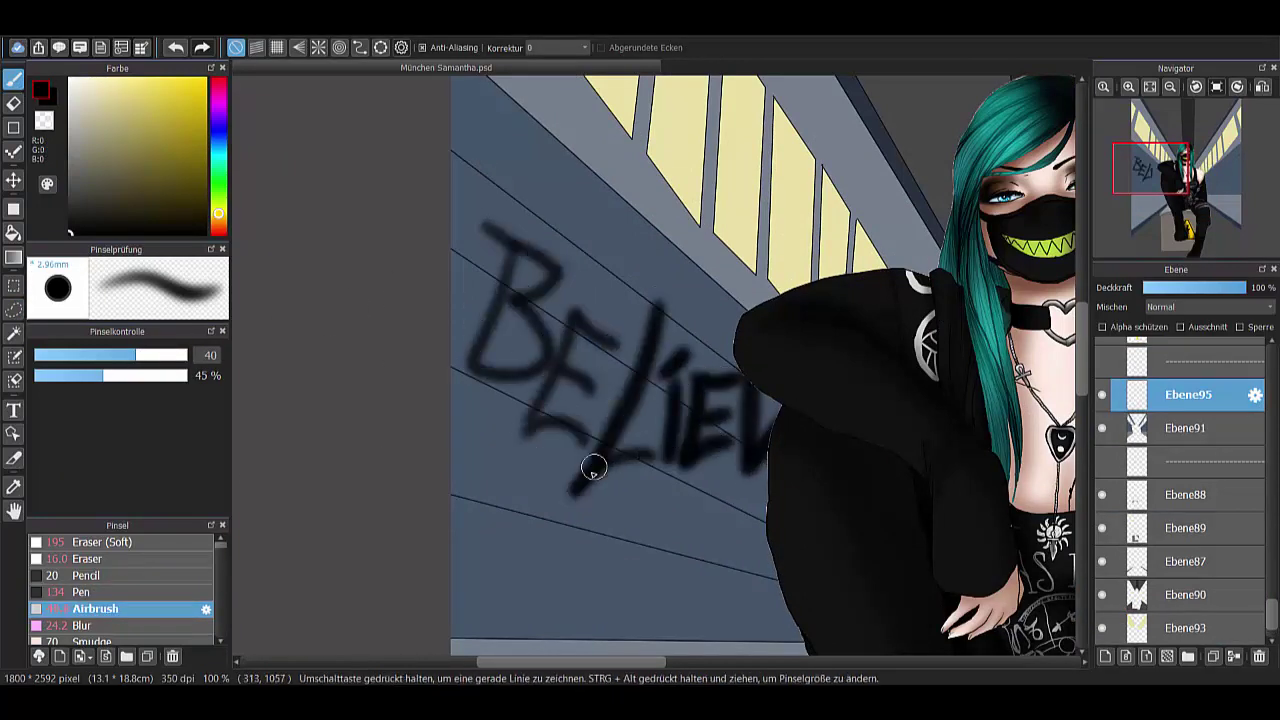
- Add thin paint drips running down from the graffiti letters with the black Airbrush at size 14.1
scroll(466, 357, down, 3)
scroll(577, 373, up, 6)
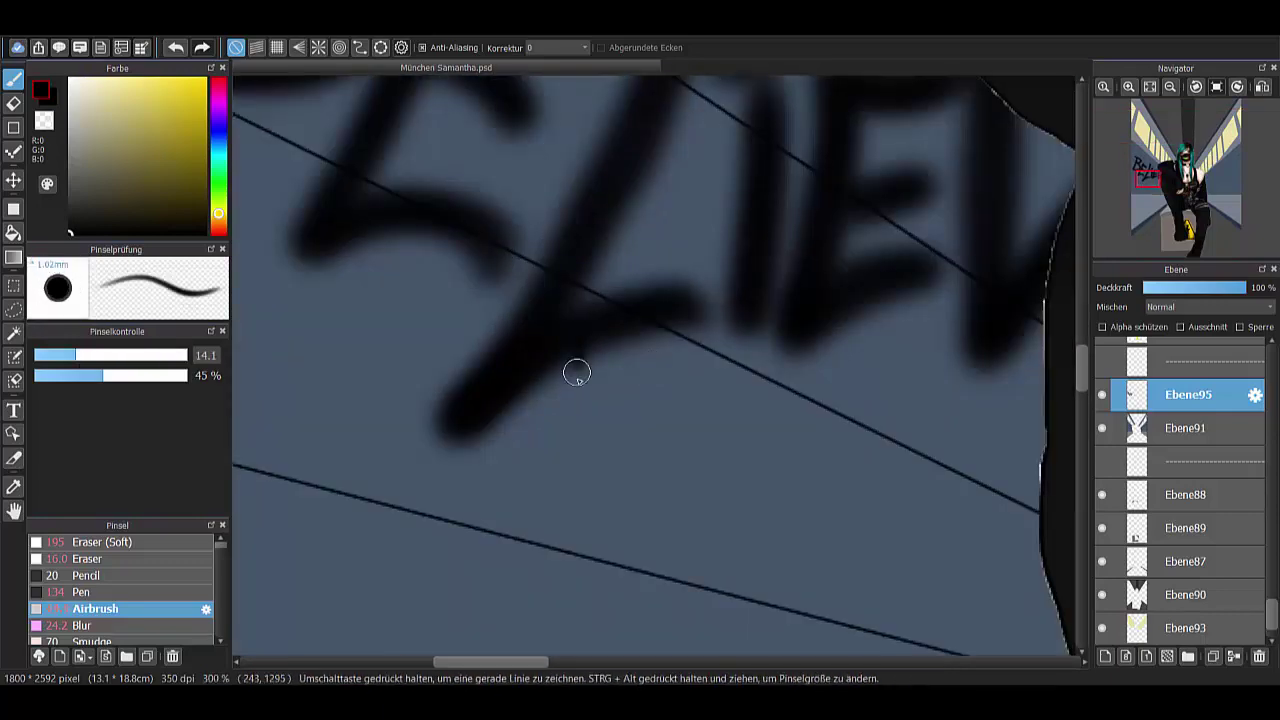
scroll(508, 251, down, 3)
scroll(379, 476, up, 4)
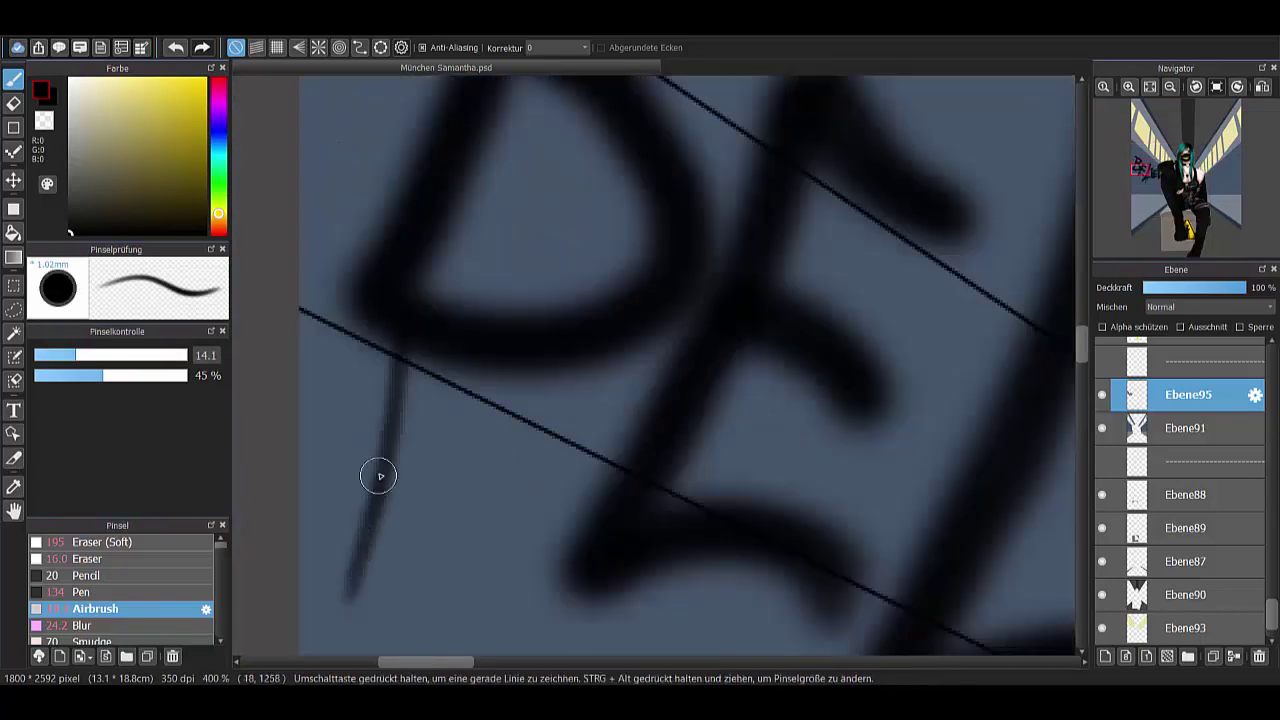
scroll(620, 506, down, 2)
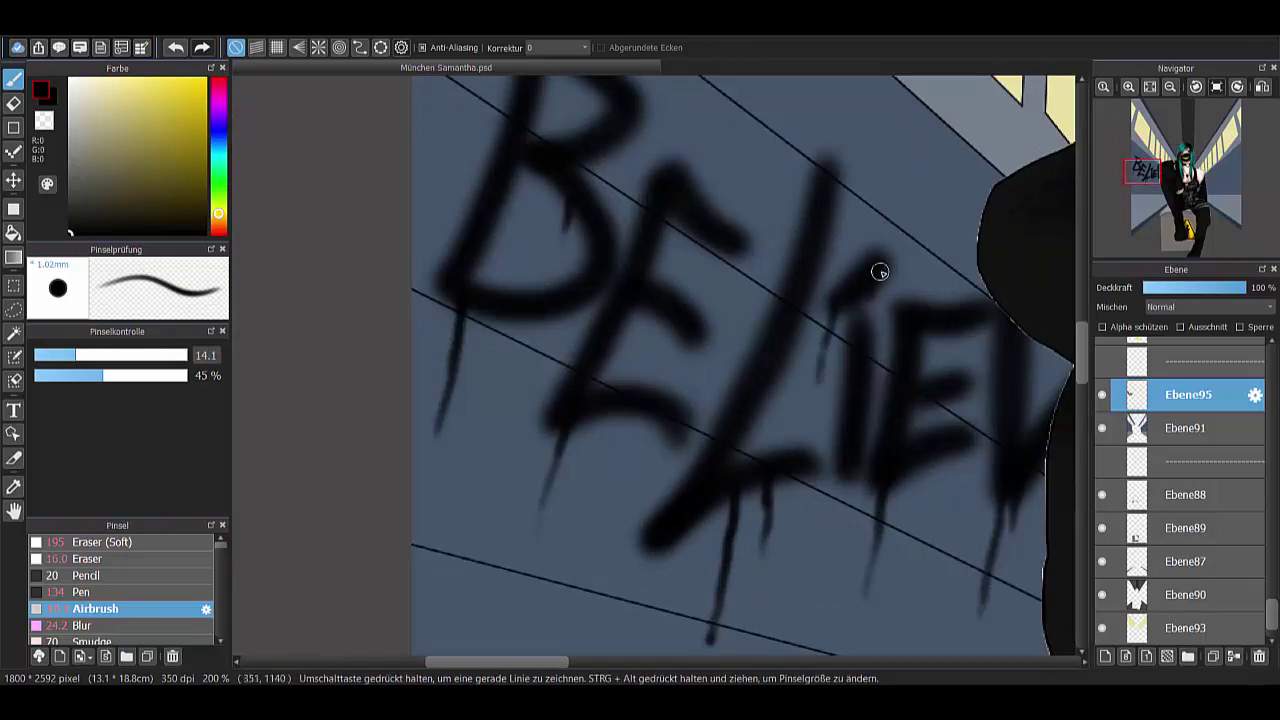
scroll(648, 583, down, 3)
scroll(673, 410, up, 3)
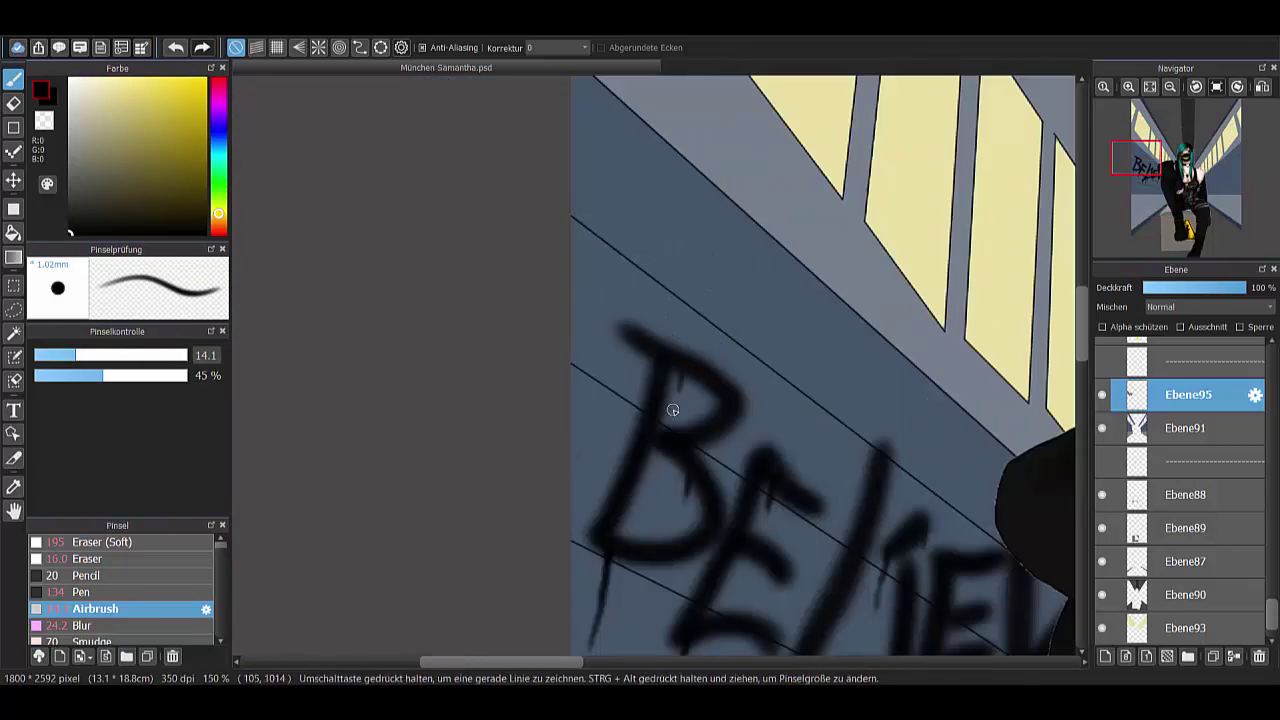
scroll(631, 373, down, 4)
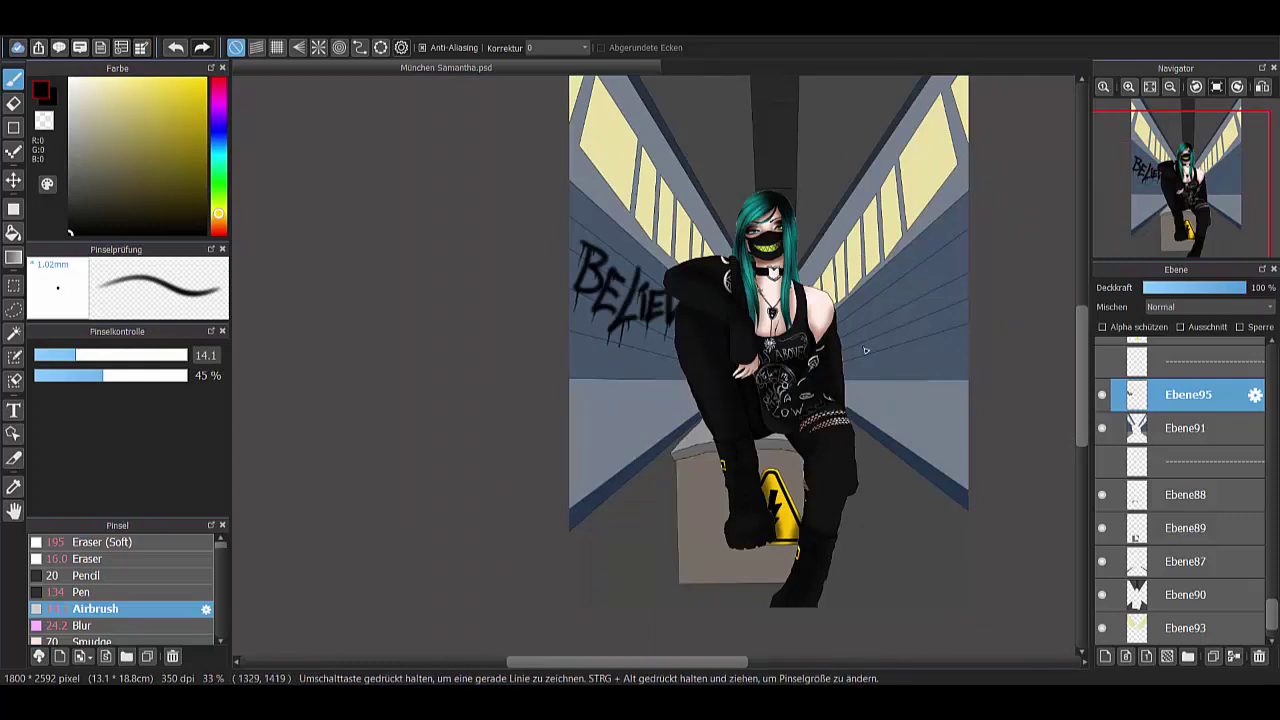
scroll(1180, 480, up, 3)
click(1140, 540)
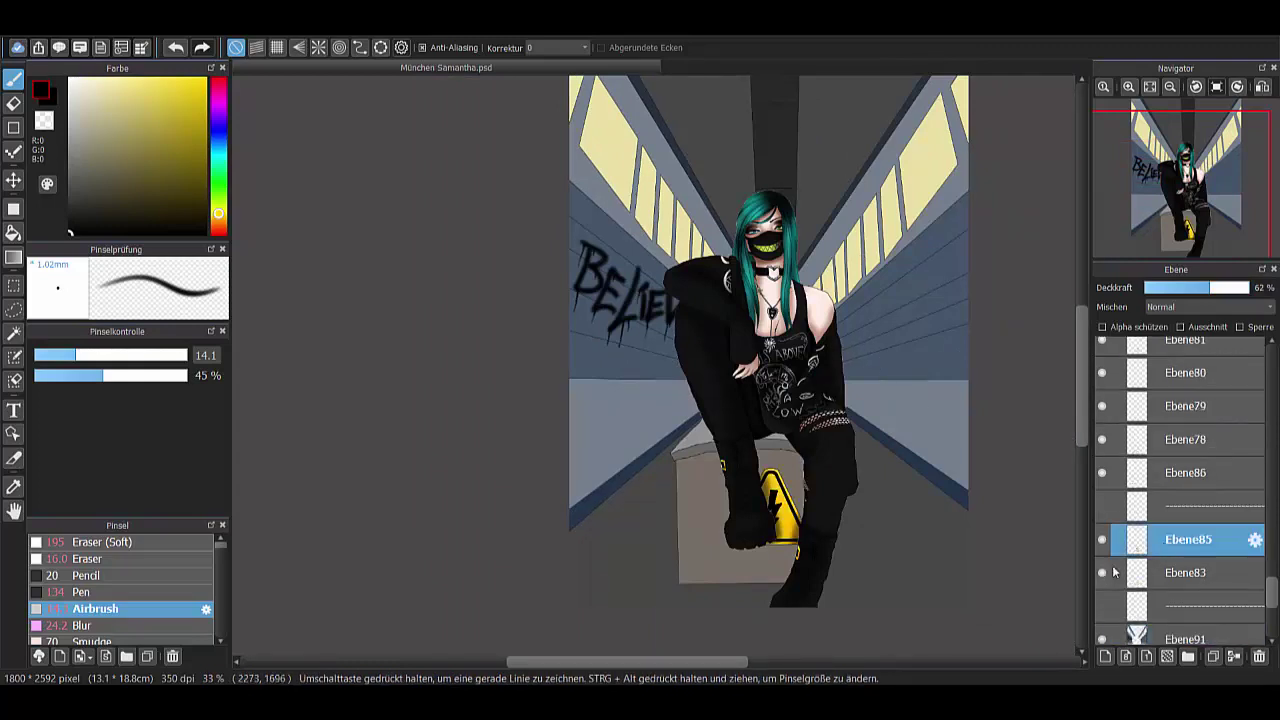
key(l)
drag(740, 225, 637, 429)
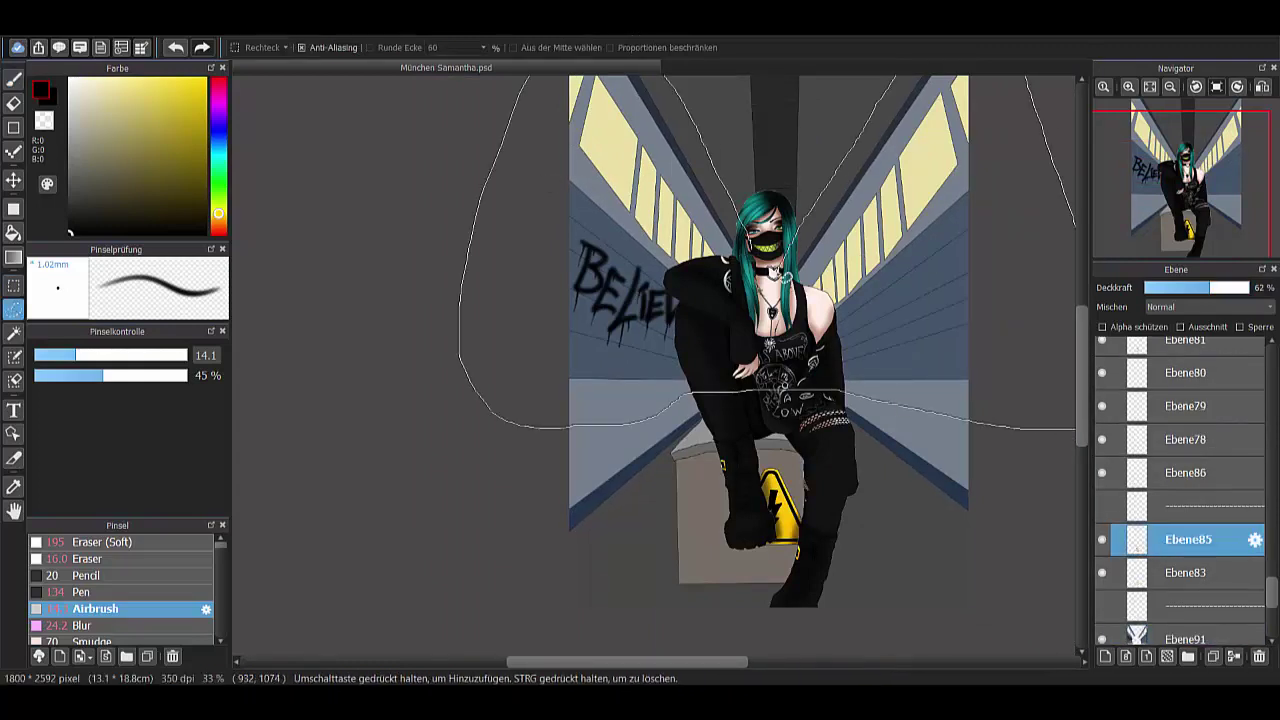
drag(773, 270, 760, 240)
click(1185, 472)
scroll(1180, 560, down, 1)
click(1180, 606)
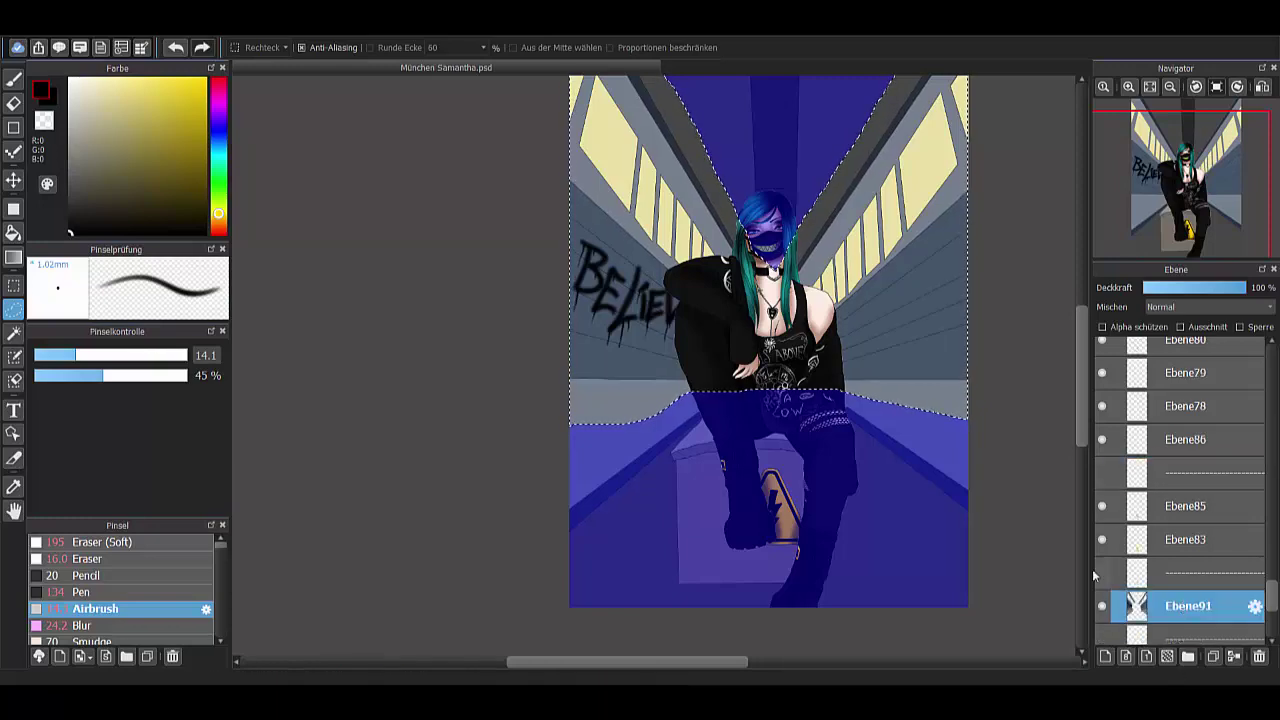
scroll(793, 257, down, 1)
key(ctrl+d)
key(ctrl+z)
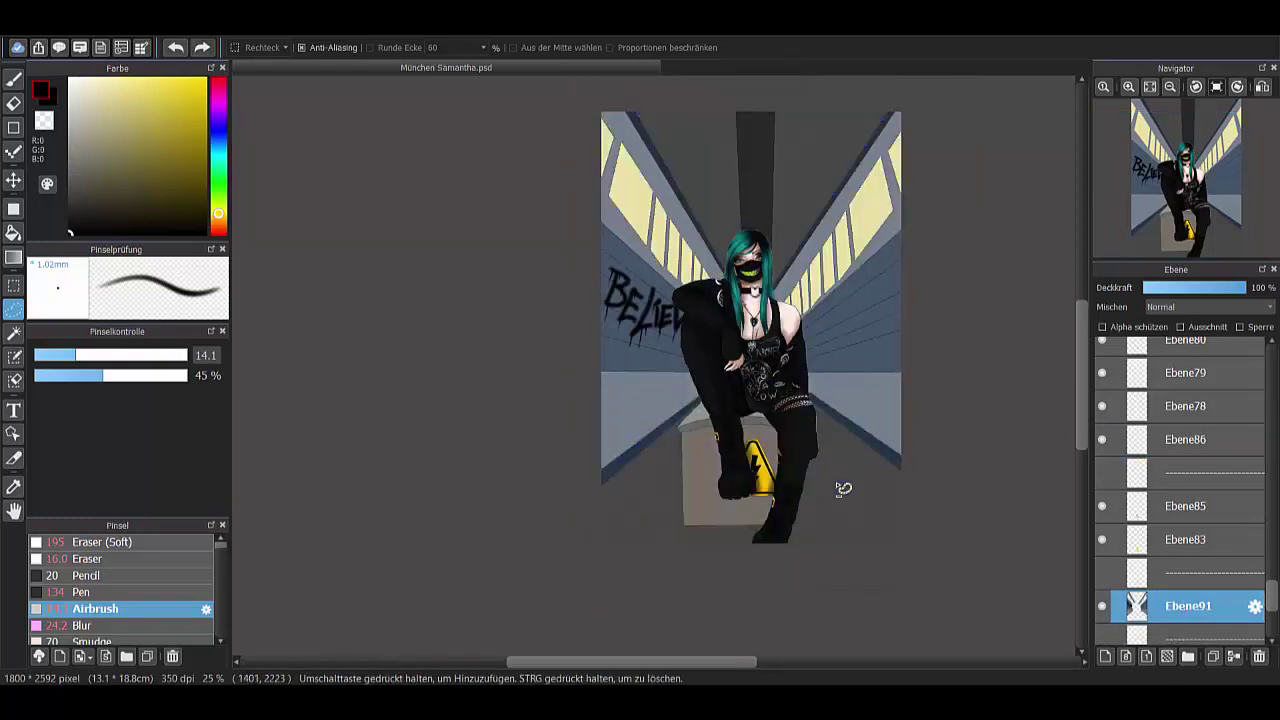
- Select the wall shapes and paint cloudy dark grime (22, 18, 14) over them with Fluffy Watercolor 3 at sizes 440 and 1000
scroll(221, 565, down, 5)
click(190, 606)
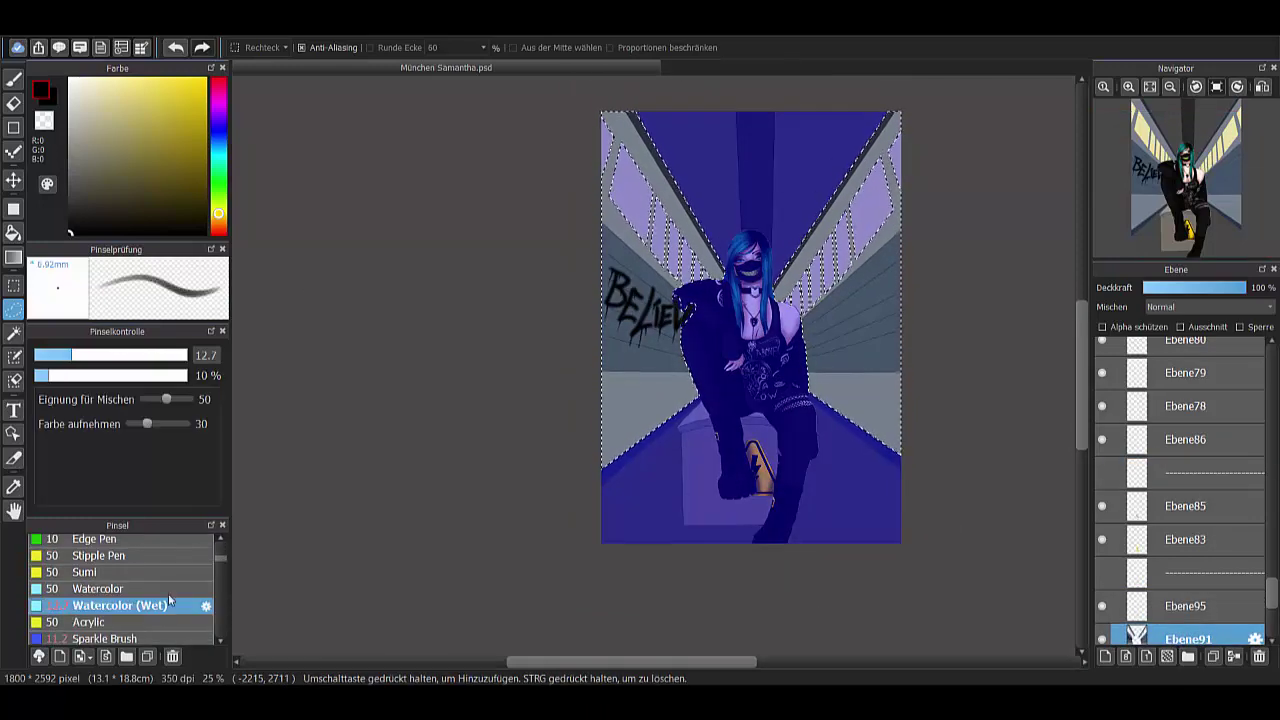
scroll(221, 567, down, 8)
scroll(222, 563, up, 3)
click(150, 554)
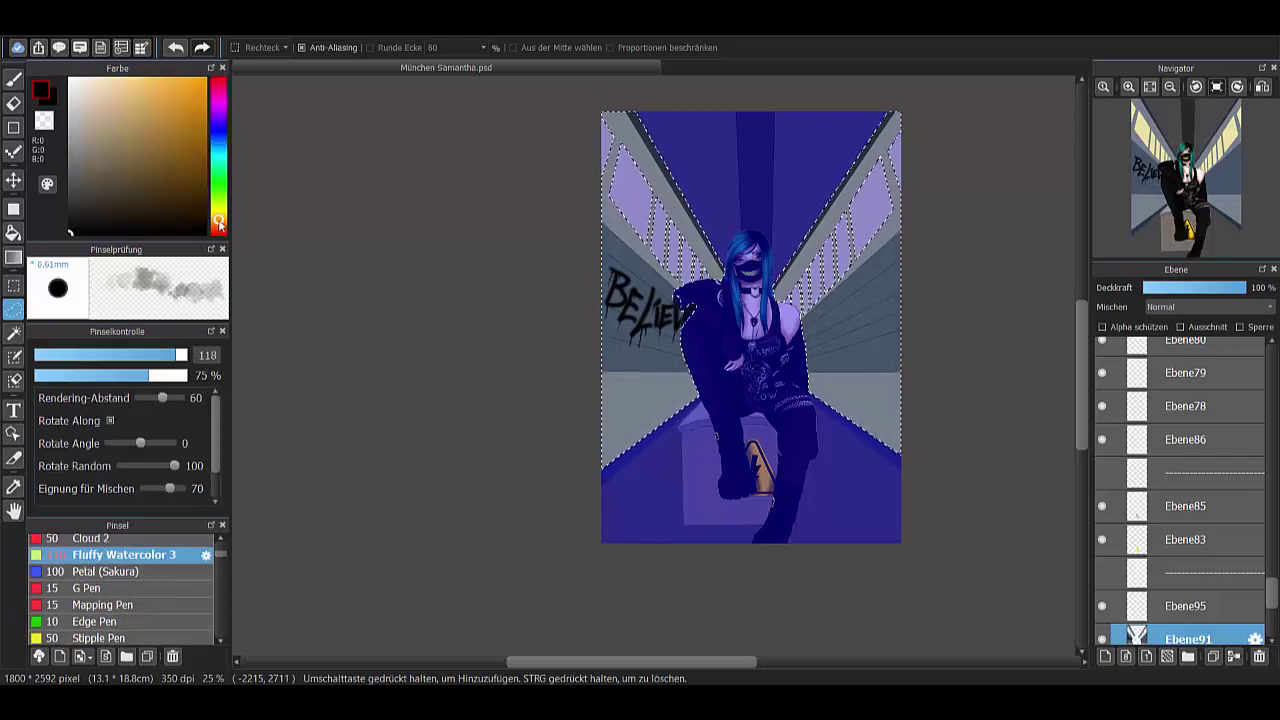
drag(174, 366, 257, 366)
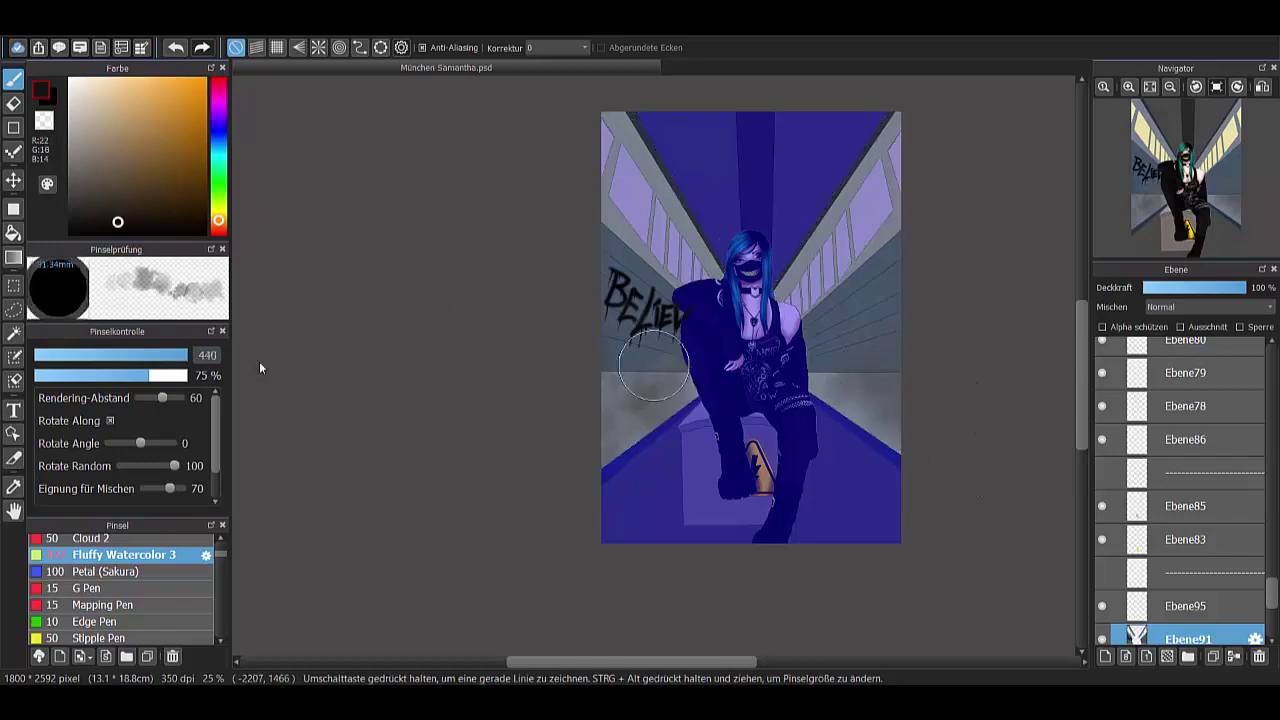
alt+click(657, 247)
- Paint the wall grime on its own new layer and apply a Levels adjustment to it
click(180, 20)
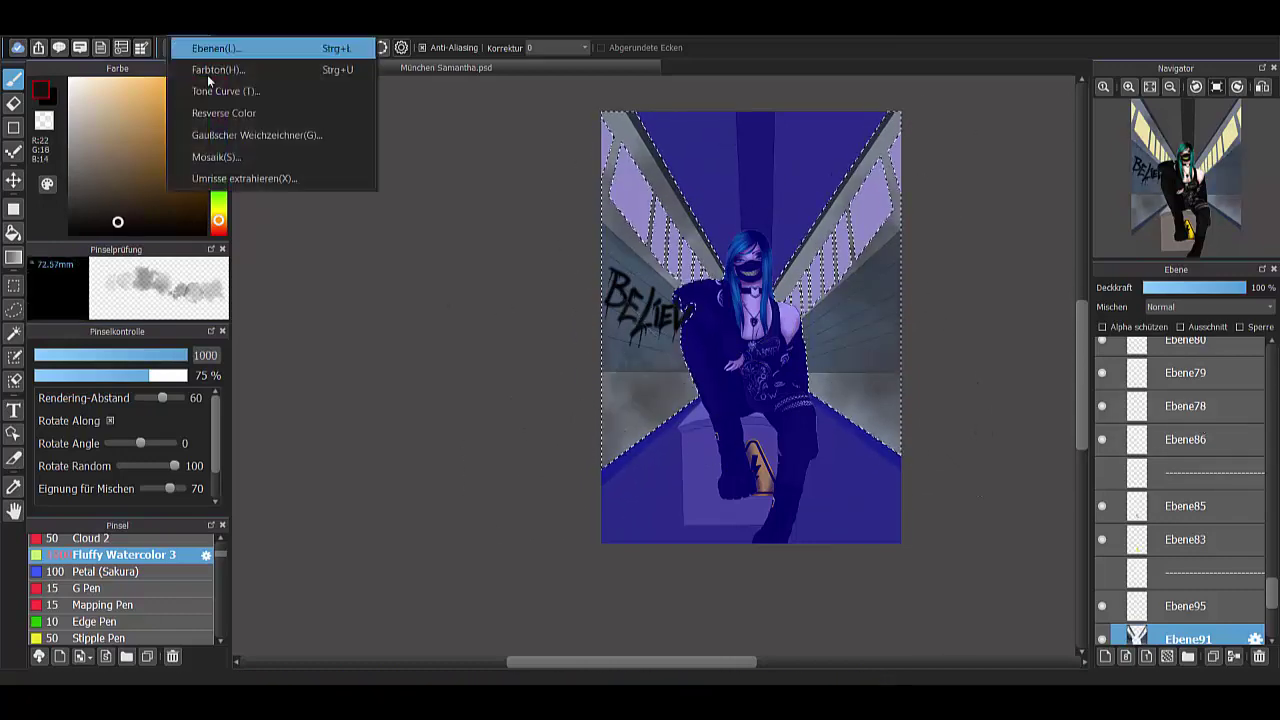
click(214, 46)
click(455, 194)
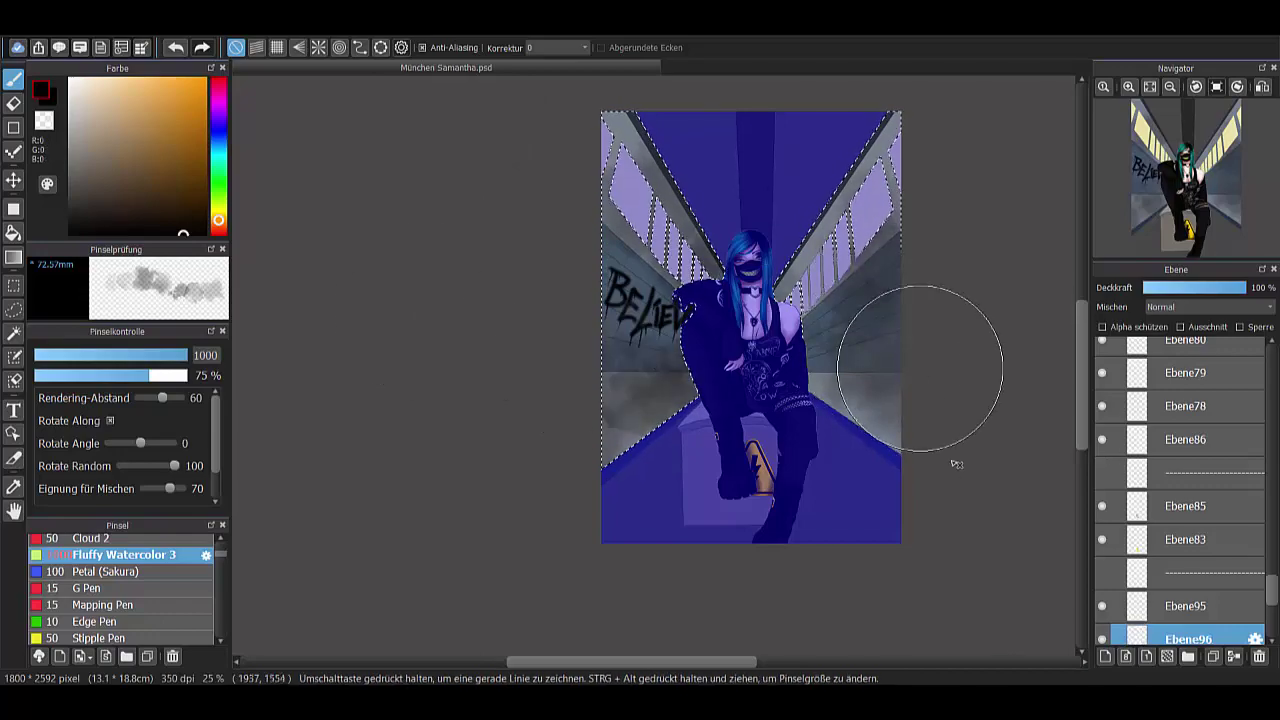
click(180, 20)
click(214, 46)
drag(259, 172, 280, 179)
click(420, 194)
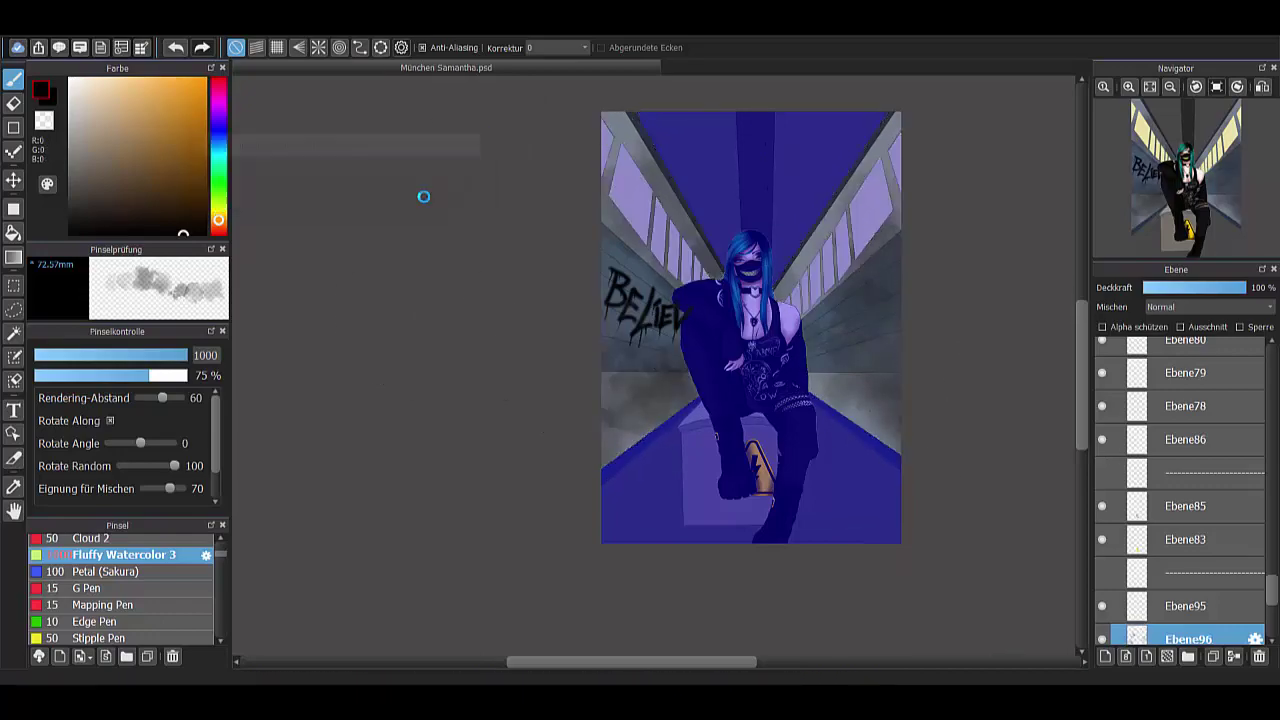
- Shade the plank seams of both lower walls black with the Airbrush at size 130 on a new layer
click(1125, 656)
scroll(905, 262, up, 3)
click(95, 608)
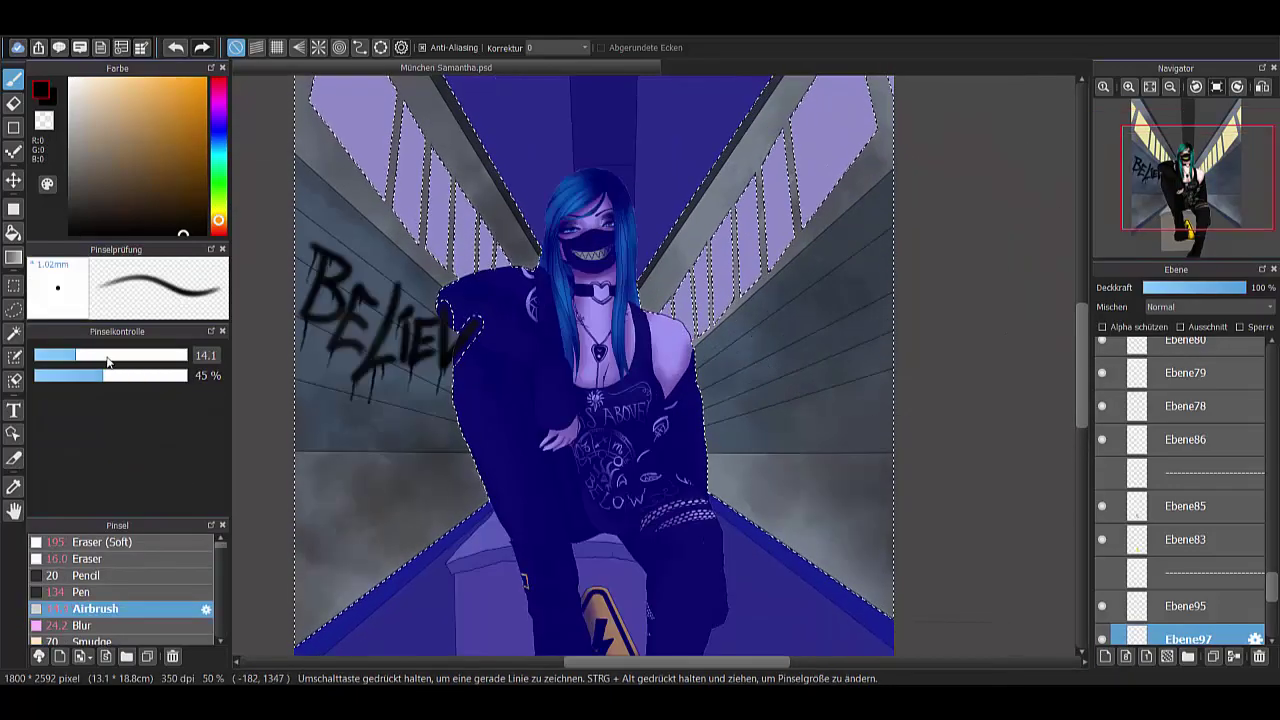
click(183, 355)
mouse_move(846, 257)
mouse_down()
mouse_move(797, 363)
mouse_move(911, 451)
mouse_move(571, 262)
mouse_move(280, 203)
mouse_move(494, 406)
mouse_move(360, 440)
mouse_up()
key(ctrl+d)
key(ctrl+z)
- Shade the window bars and the slanted beams above them black on both sides with the Airbrush at size 130
scroll(1072, 335, up, 3)
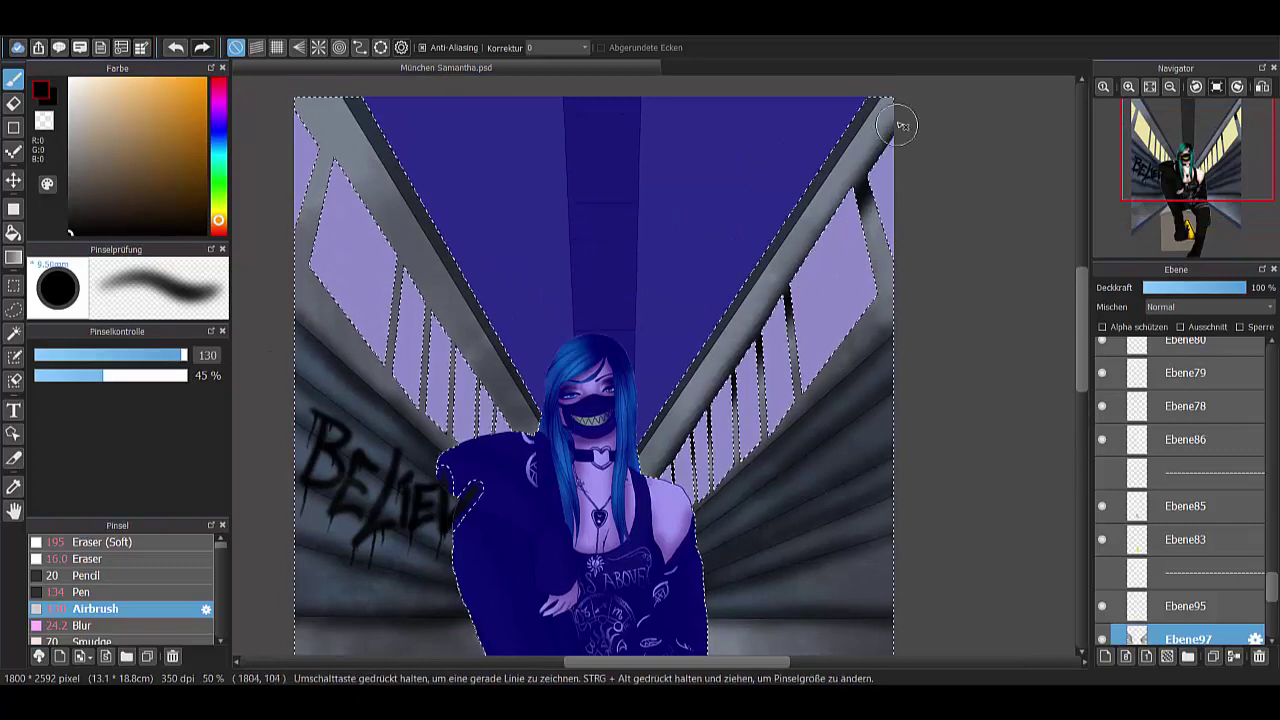
drag(920, 249, 940, 260)
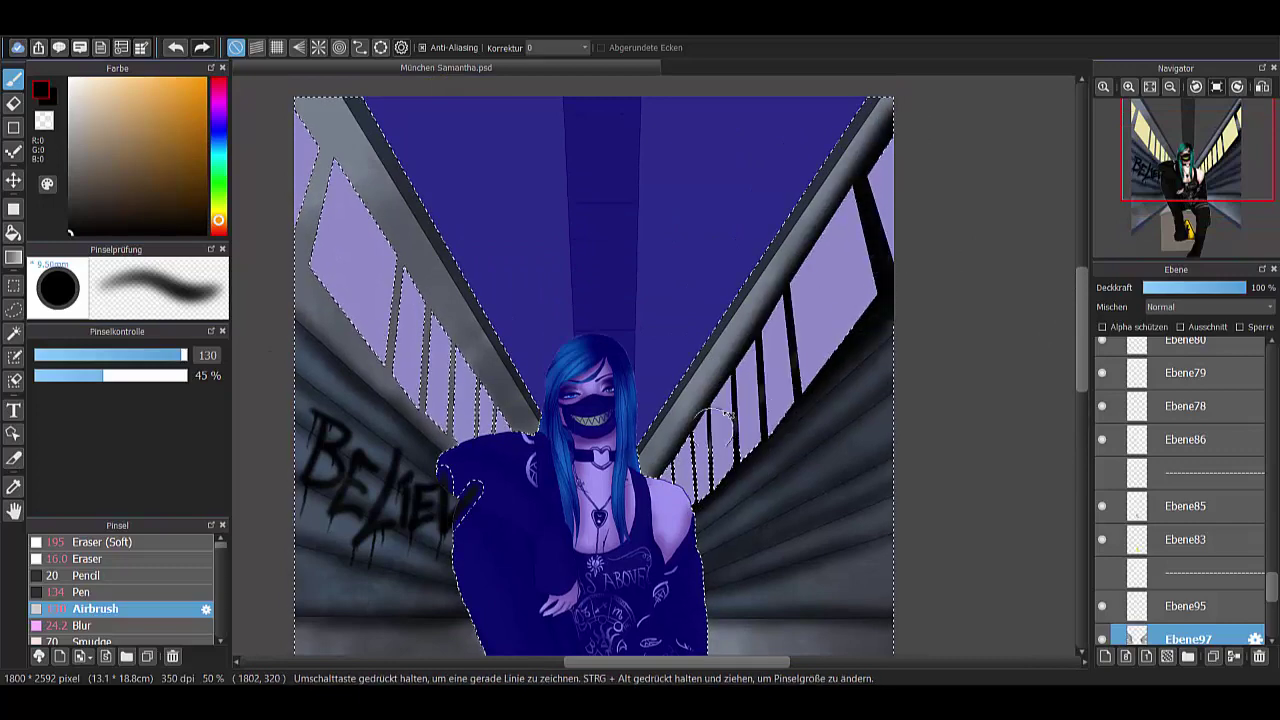
key(ctrl+d)
scroll(882, 461, up, 2)
drag(400, 303, 616, 563)
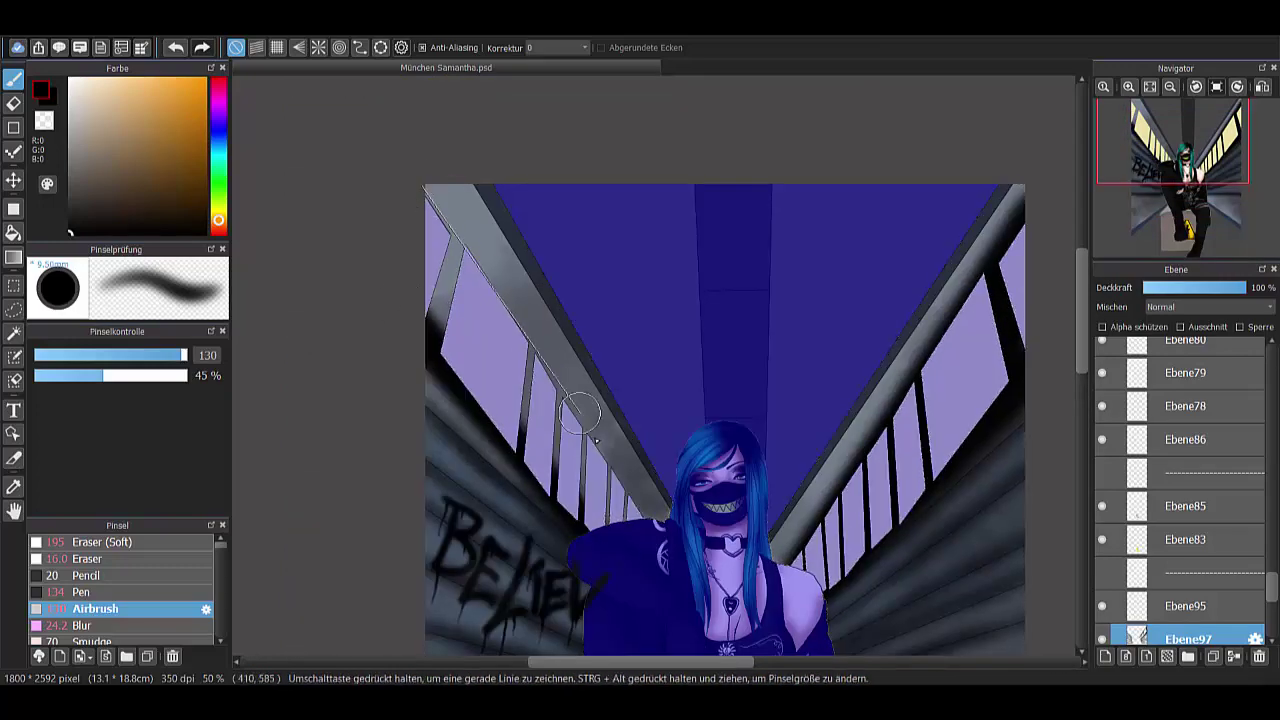
key(ctrl+z)
key(ctrl+z)
key(ctrl+minus)
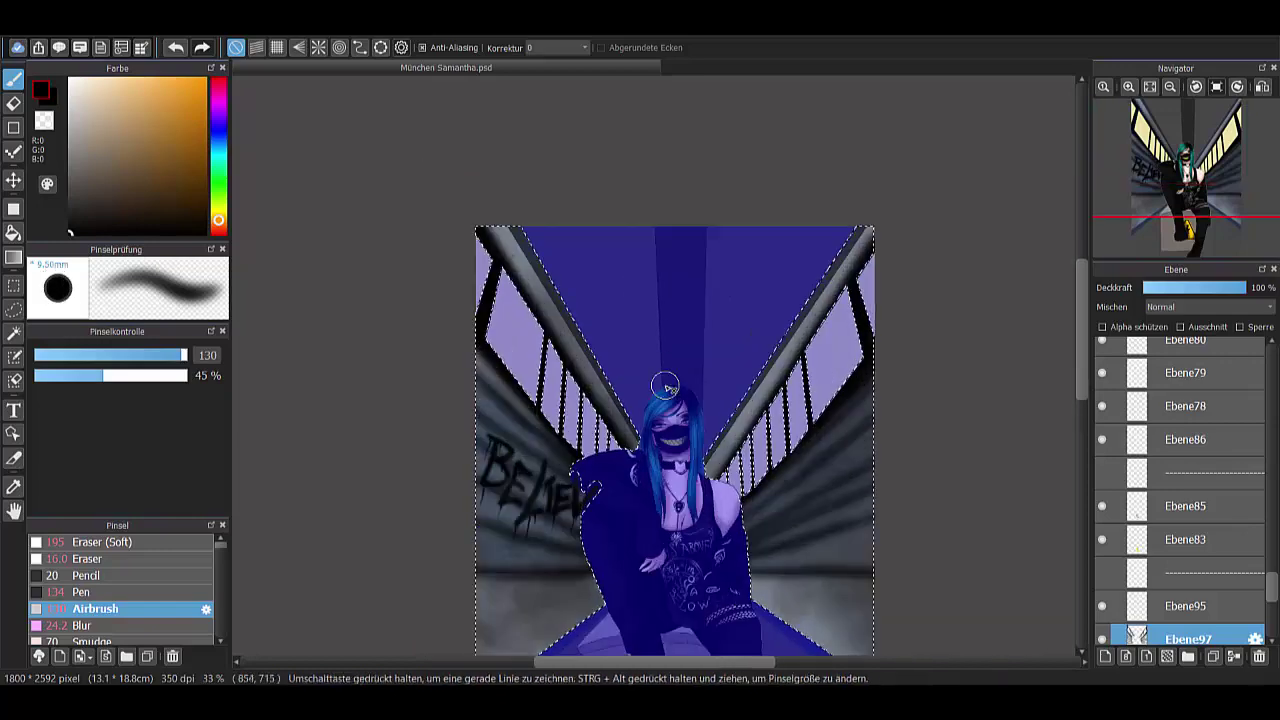
- Clear the selection, set the wall shading layer's opacity to 71%, and merge the graffiti, grime and shading into the wall layer
scroll(665, 385, down, 3)
key(ctrl+d)
key(m)
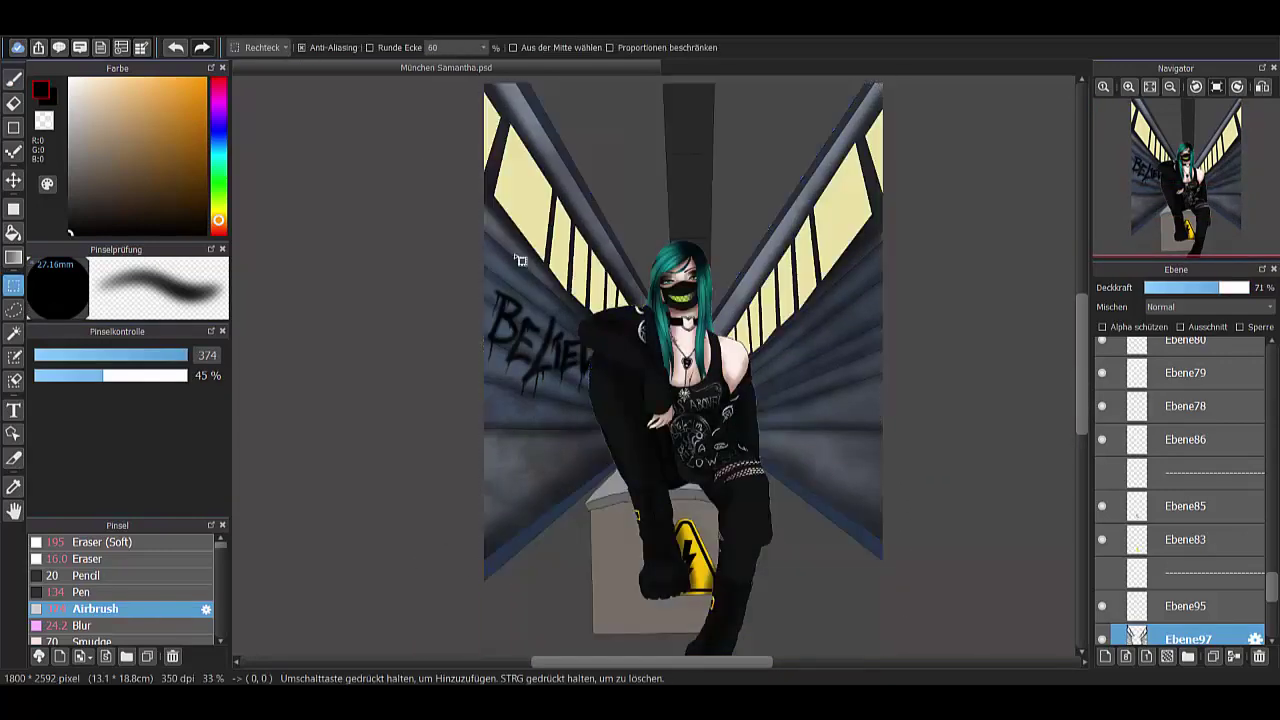
scroll(1175, 532, down, 2)
click(1175, 532)
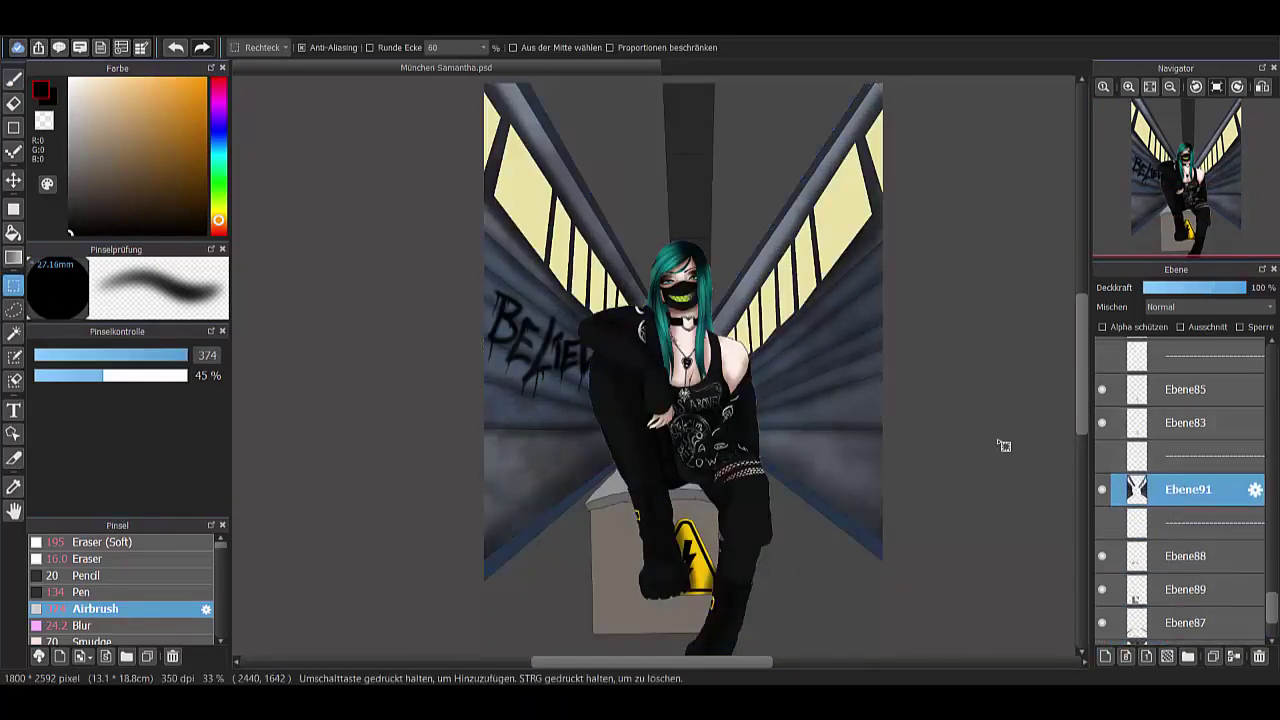
- Select the seat's top slab and shade it black beside the legs with the Airbrush at size 139 on a new layer
click(1176, 556)
key(b)
scroll(581, 522, up, 3)
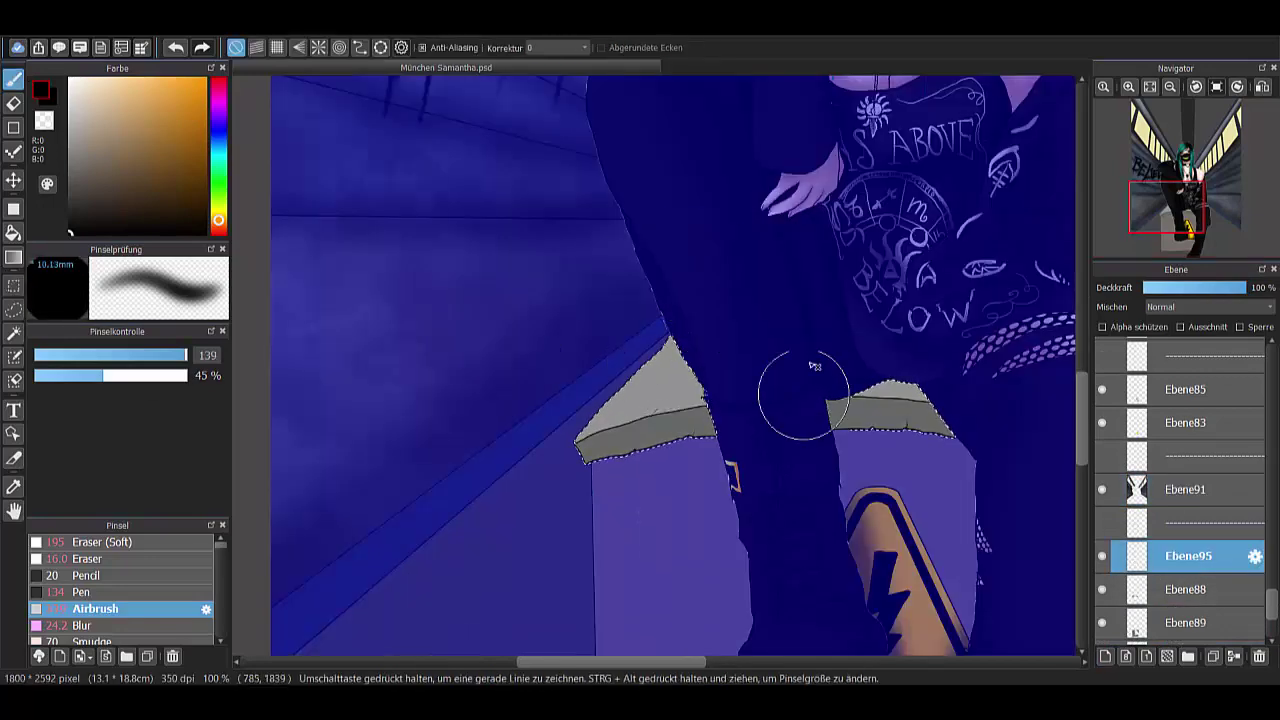
drag(815, 366, 940, 400)
scroll(737, 214, down, 2)
- Texture the seat's top slab in grey (150, 150, 150) with Charcoal at size 392 on a new Multiply layer
key(ctrl+shift+n)
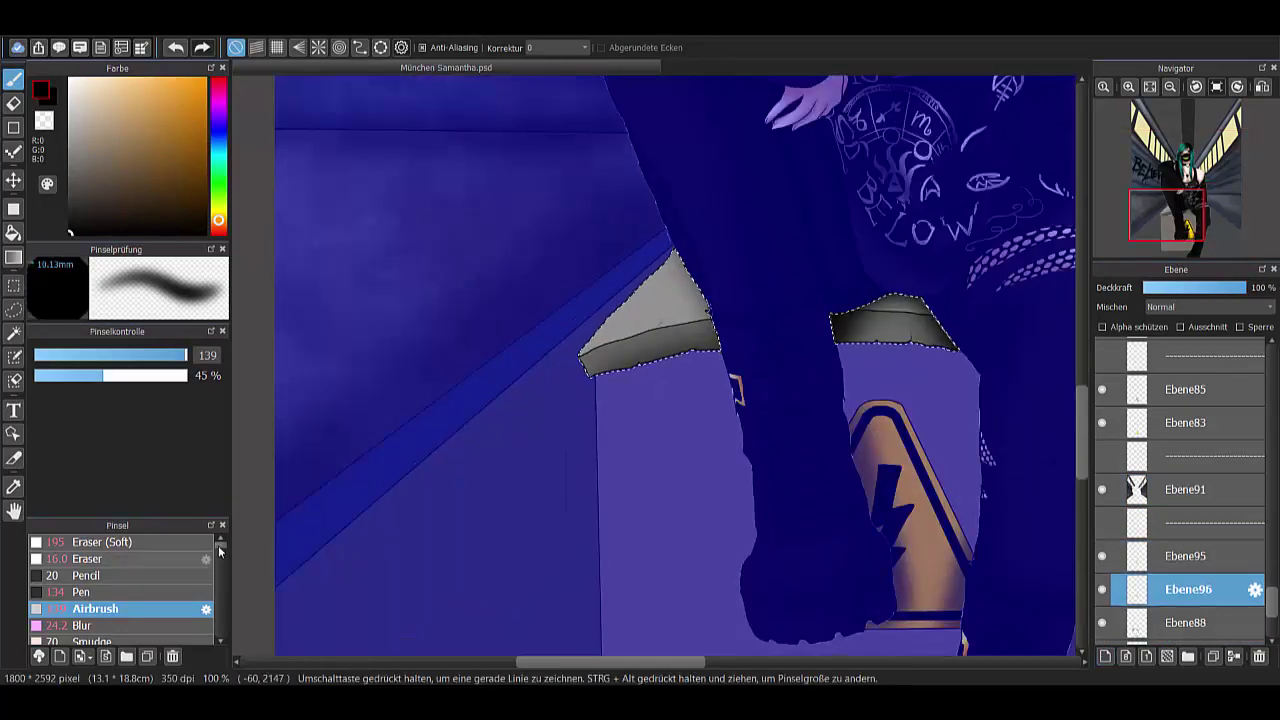
scroll(220, 550, down, 2)
click(100, 592)
click(592, 366)
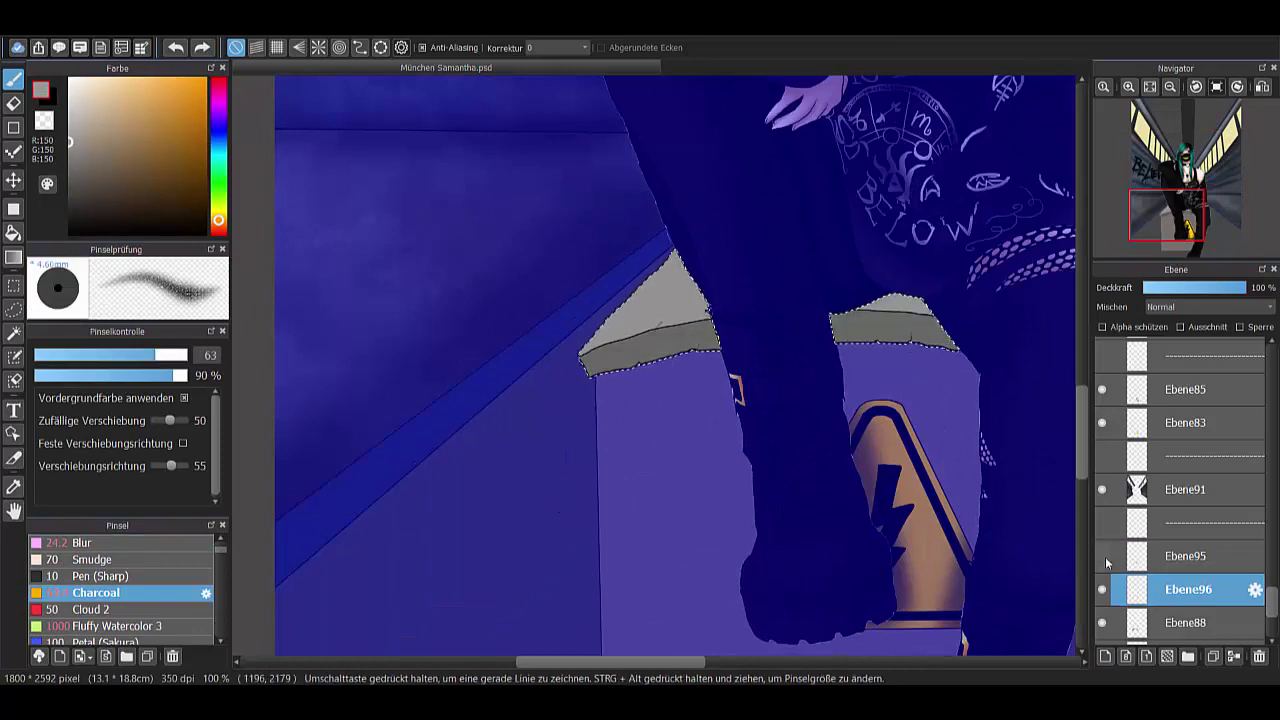
drag(657, 371, 640, 371)
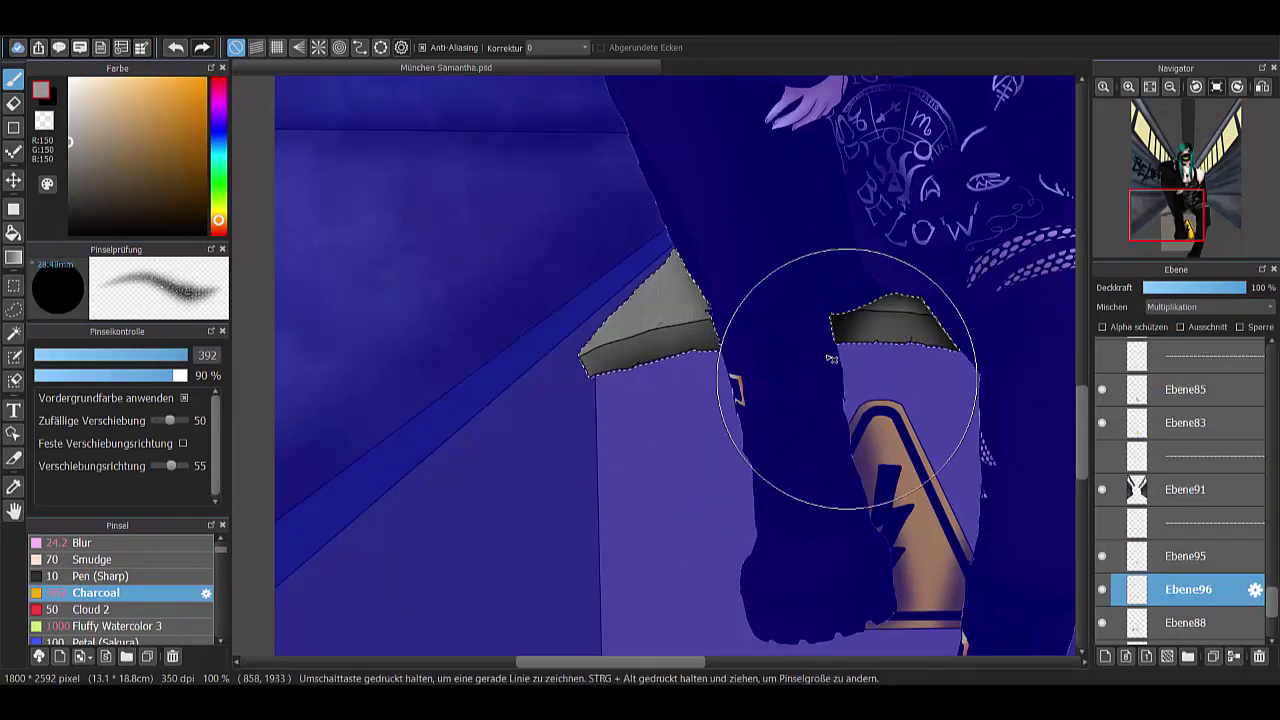
- Add darker grey (102, 102, 102) texture to the slab's left part with Charcoal at size 125 on another Multiply layer
scroll(783, 312, up, 2)
key(ctrl+shift+n)
mouse_move(465, 322)
mouse_down()
mouse_move(505, 283)
mouse_move(563, 336)
mouse_move(632, 369)
mouse_move(543, 229)
mouse_up()
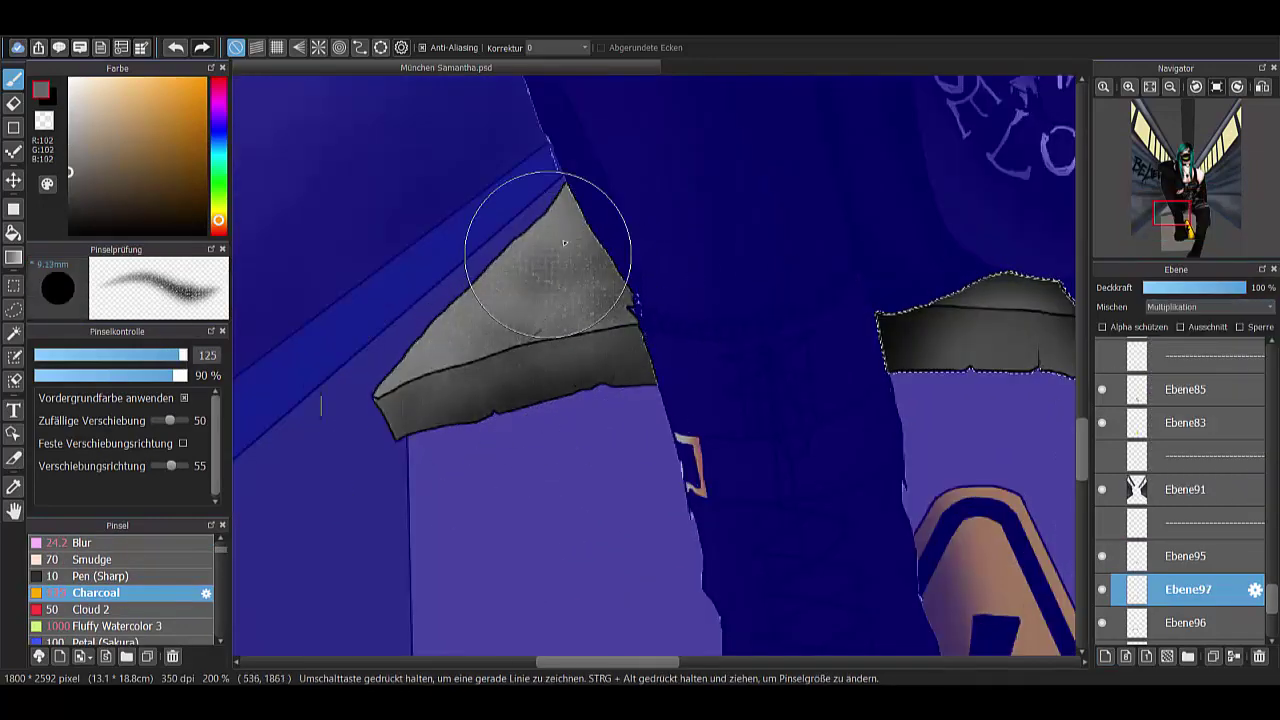
- Texture the front of the seat block with grey Charcoal at size 498 on a new Multiply layer
scroll(1053, 289, down, 3)
key(ctrl+shift+n)
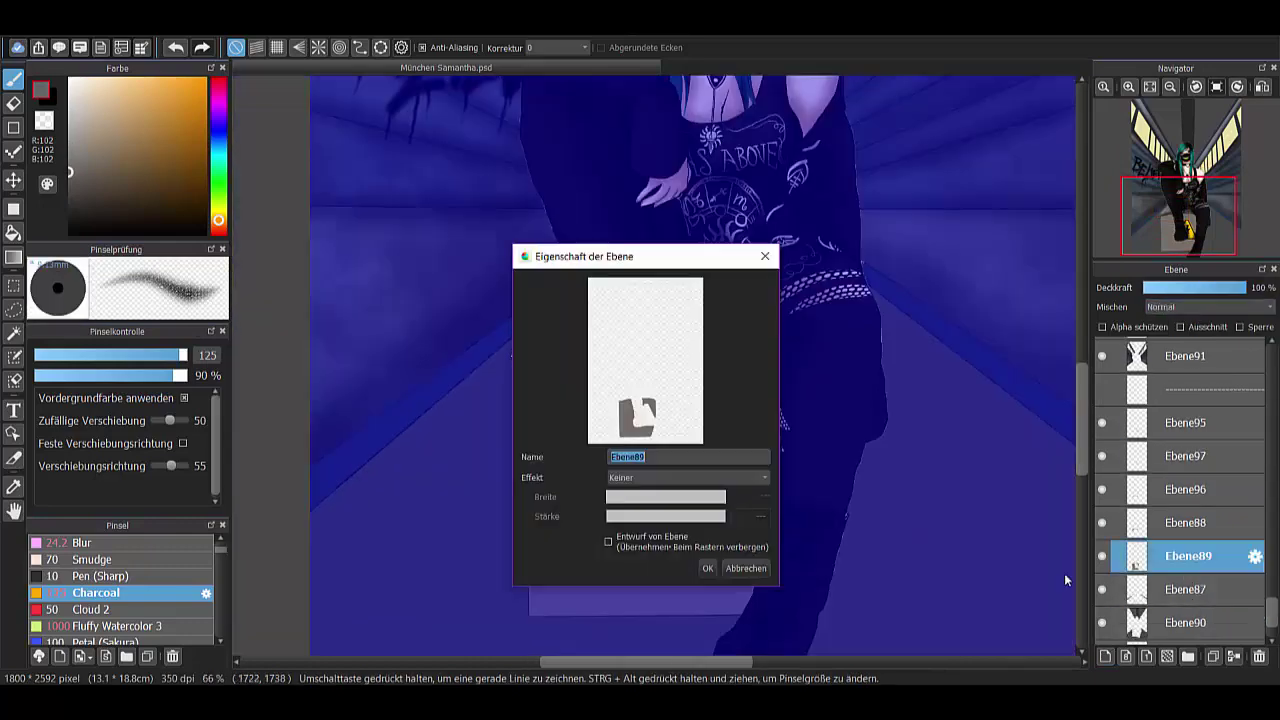
key(Return)
scroll(741, 397, up, 2)
click(1208, 307)
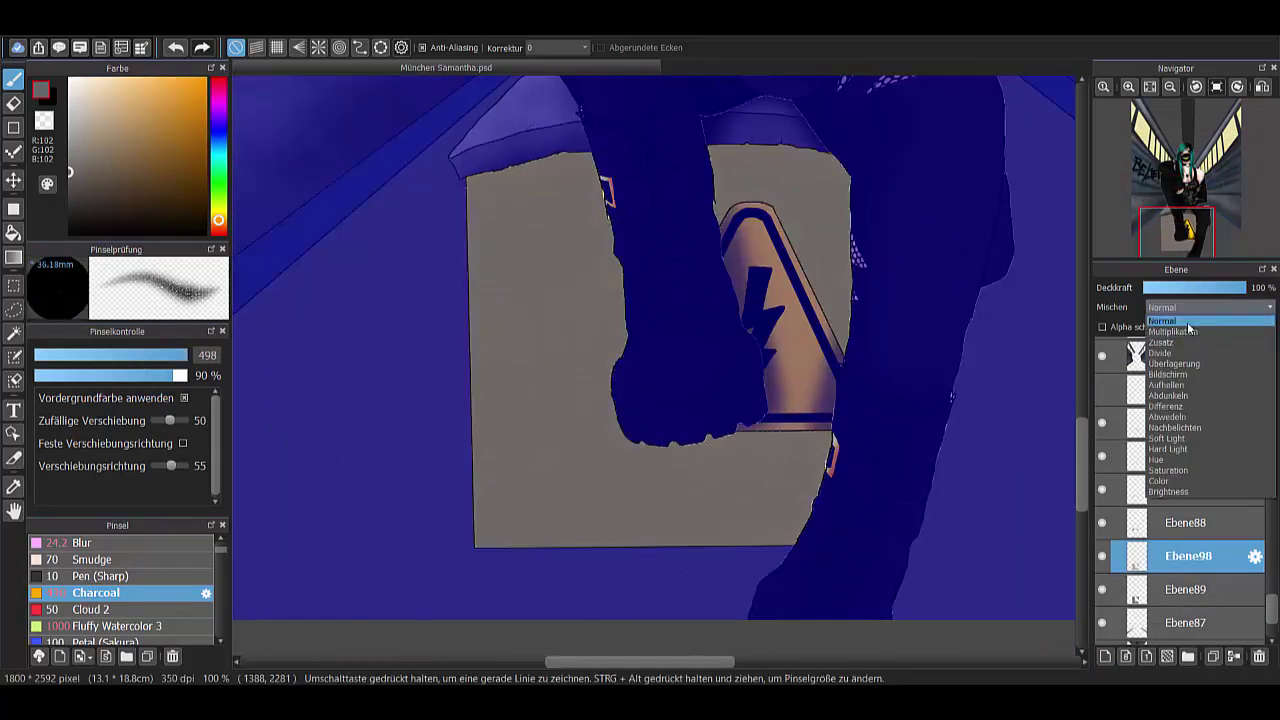
click(1175, 330)
click(1190, 288)
- Highlight the seat block's front on an Add layer at 51% opacity and darken its edges on a further Multiply layer
key(ctrl+shift+n)
click(1208, 307)
click(1178, 332)
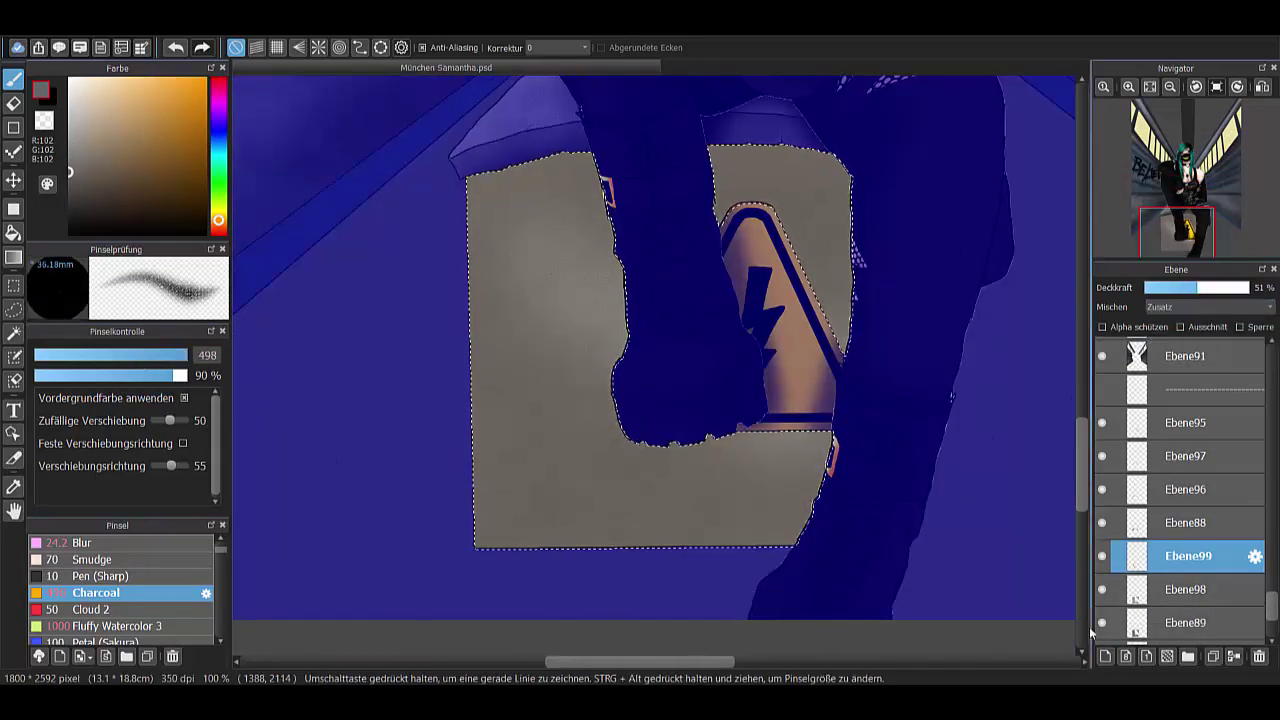
key(e)
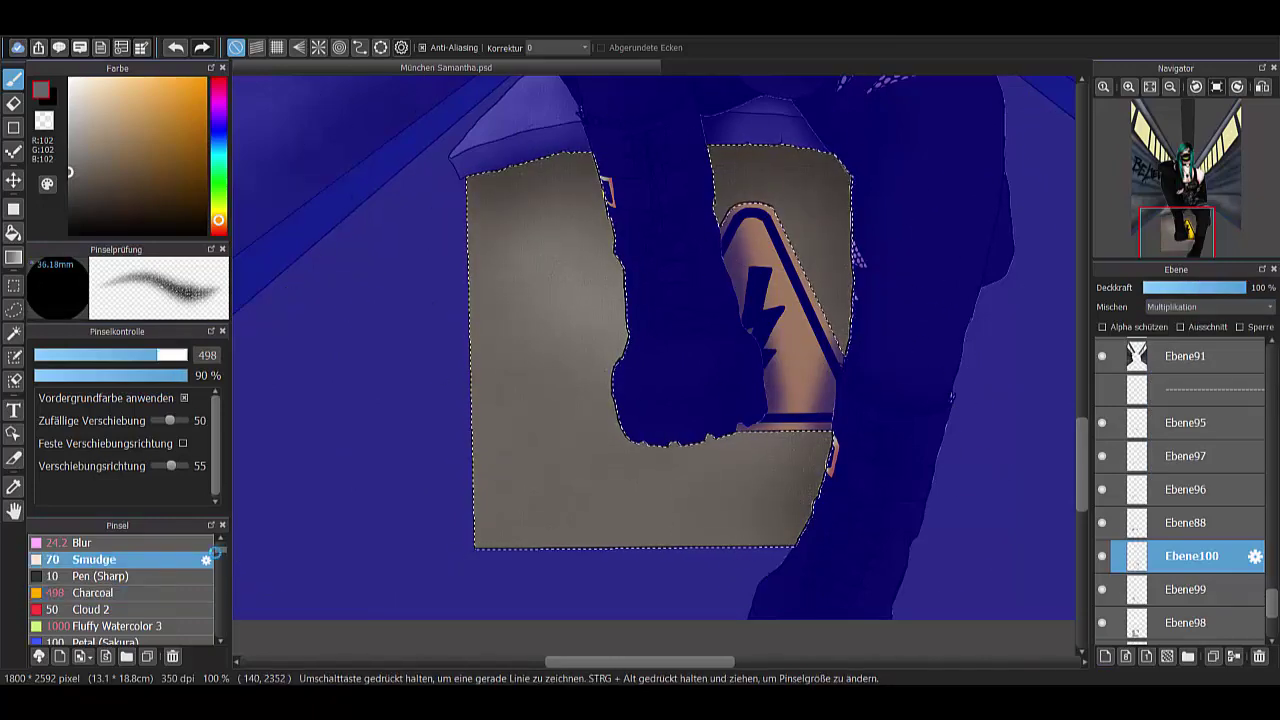
- Add brown (83, 65, 41) grime to the seat block's lower front with Fluffy Watercolor 3 at size 319 on a new Multiply layer at 64% opacity
scroll(157, 600, down, 3)
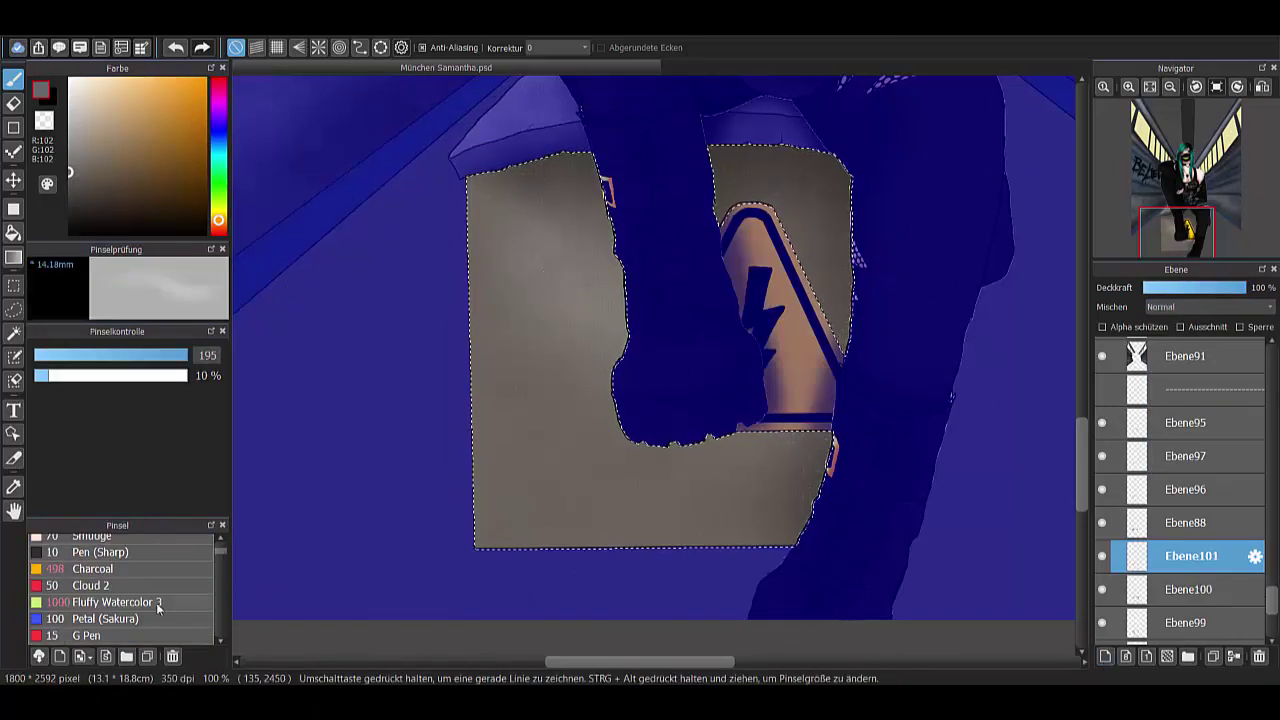
click(125, 602)
key(ctrl+shift+n)
mouse_move(1185, 456)
mouse_down()
mouse_move(1169, 560)
mouse_move(1170, 540)
mouse_up()
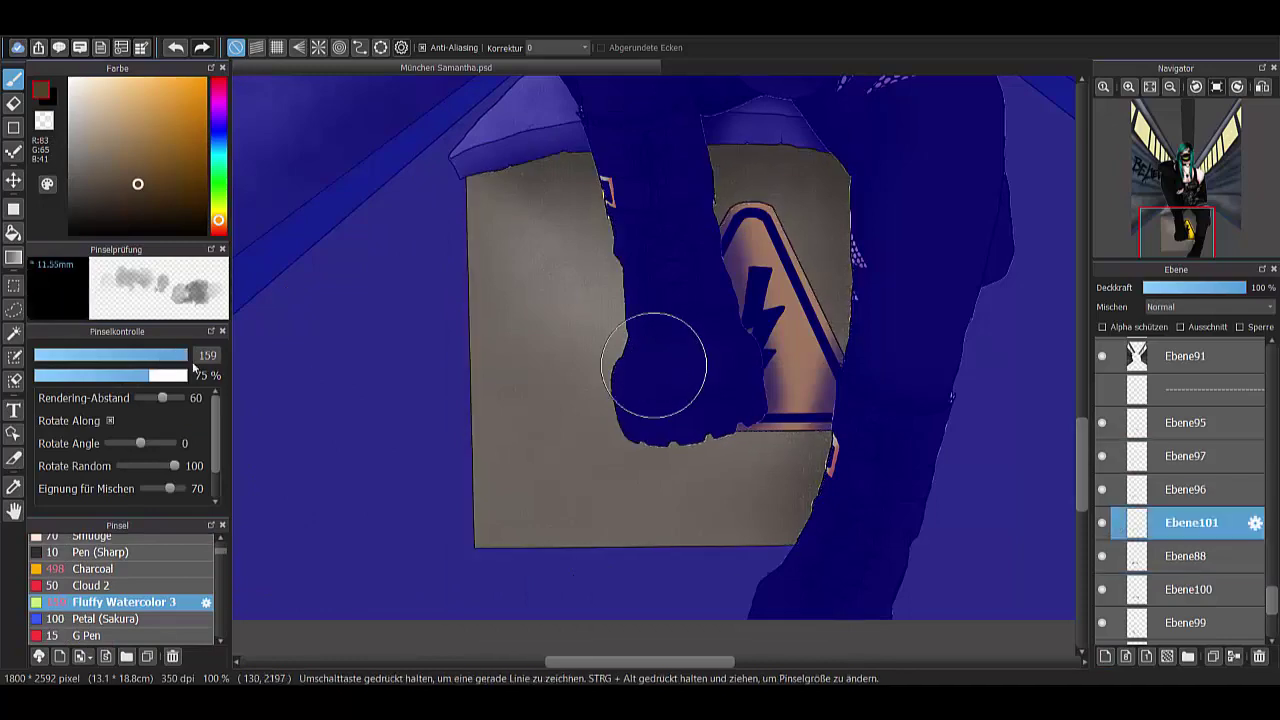
mouse_move(657, 357)
mouse_down()
mouse_move(571, 500)
mouse_move(414, 514)
mouse_move(627, 541)
mouse_up()
click(1210, 306)
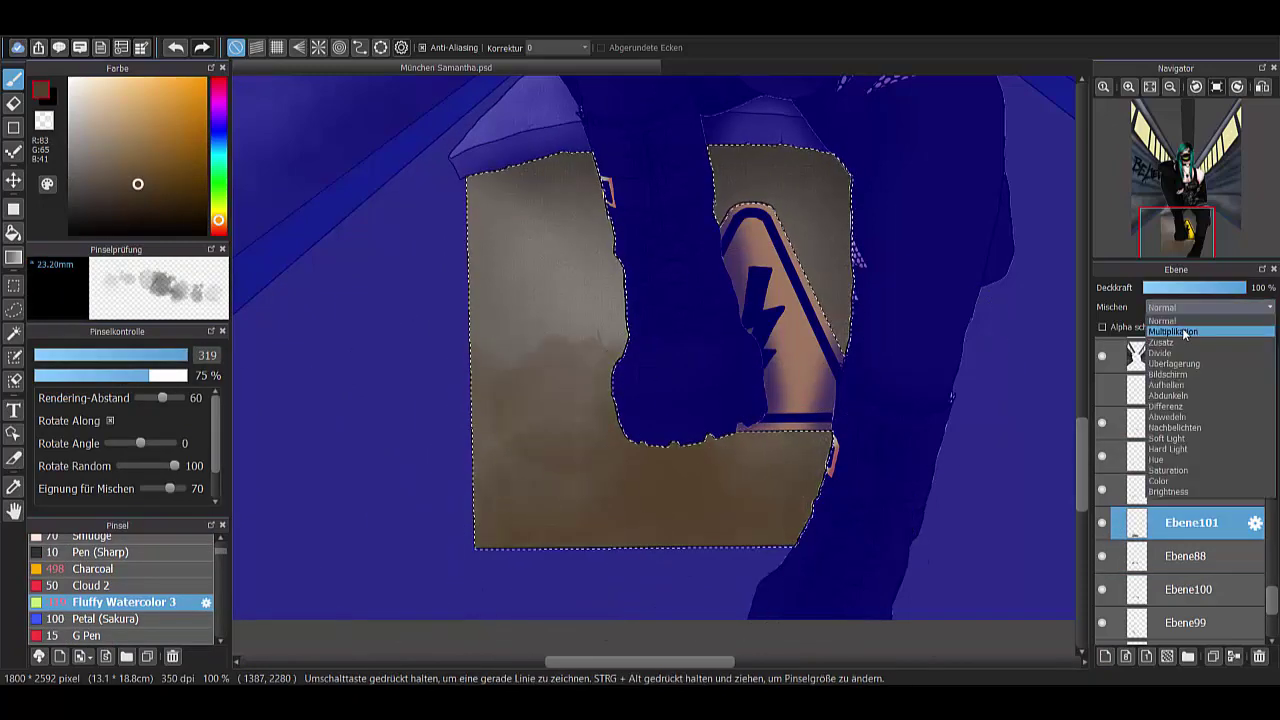
click(1200, 340)
drag(1245, 287, 1210, 287)
click(205, 18)
click(237, 133)
click(418, 195)
key(ctrl+d)
key(v)
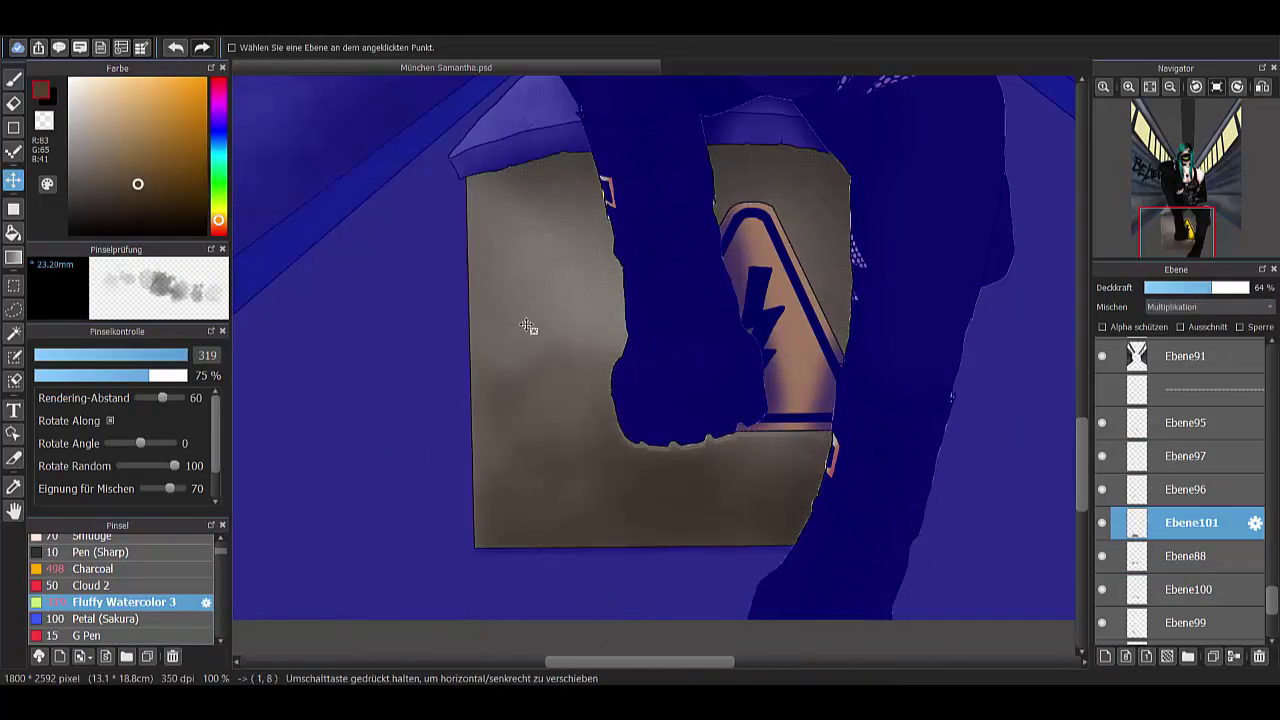
- Shade the bottom edge of the seat block's front in brown with Airbrush at size 139 on a new layer
click(1105, 656)
key(b)
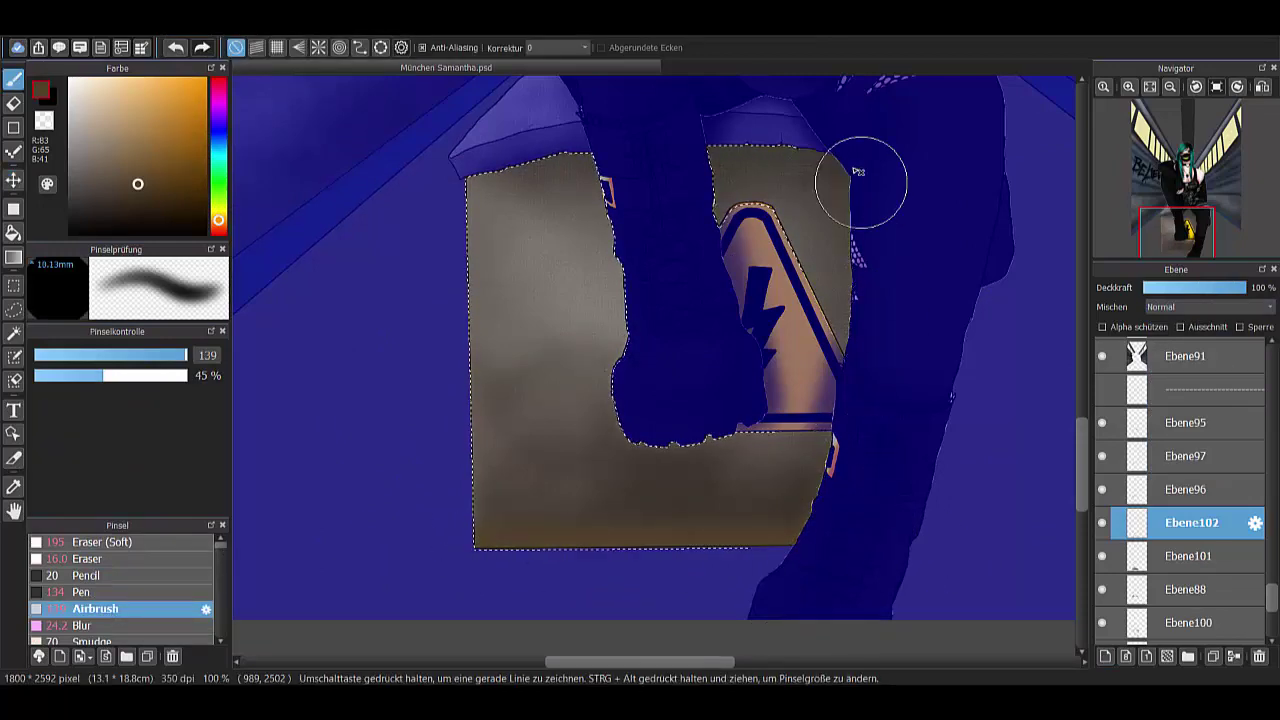
click(1205, 307)
click(1181, 313)
- Draw thin branching cracks in (111, 99, 81) on the block's lower front with Pen at size 7.2, with the first crack layer on Add at 42% opacity
key(ctrl+shift+n)
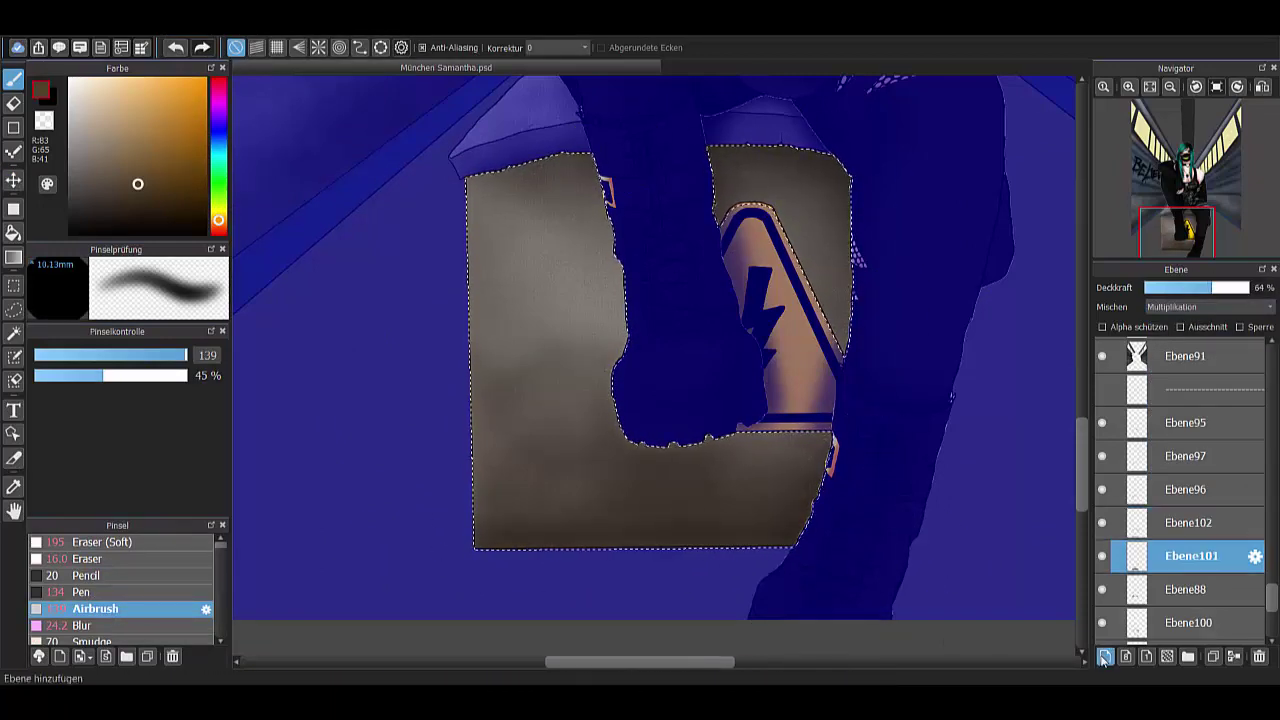
scroll(543, 526, up, 4)
click(80, 592)
drag(185, 355, 54, 355)
alt+click(703, 211)
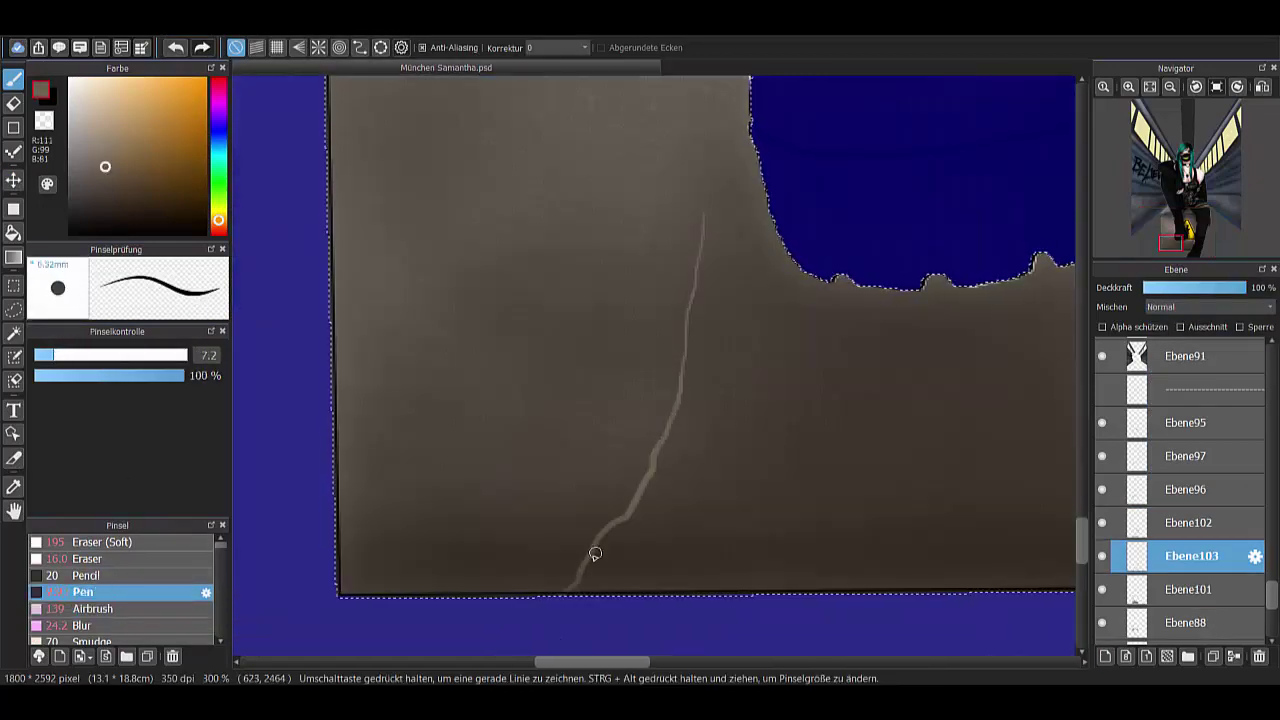
click(1166, 288)
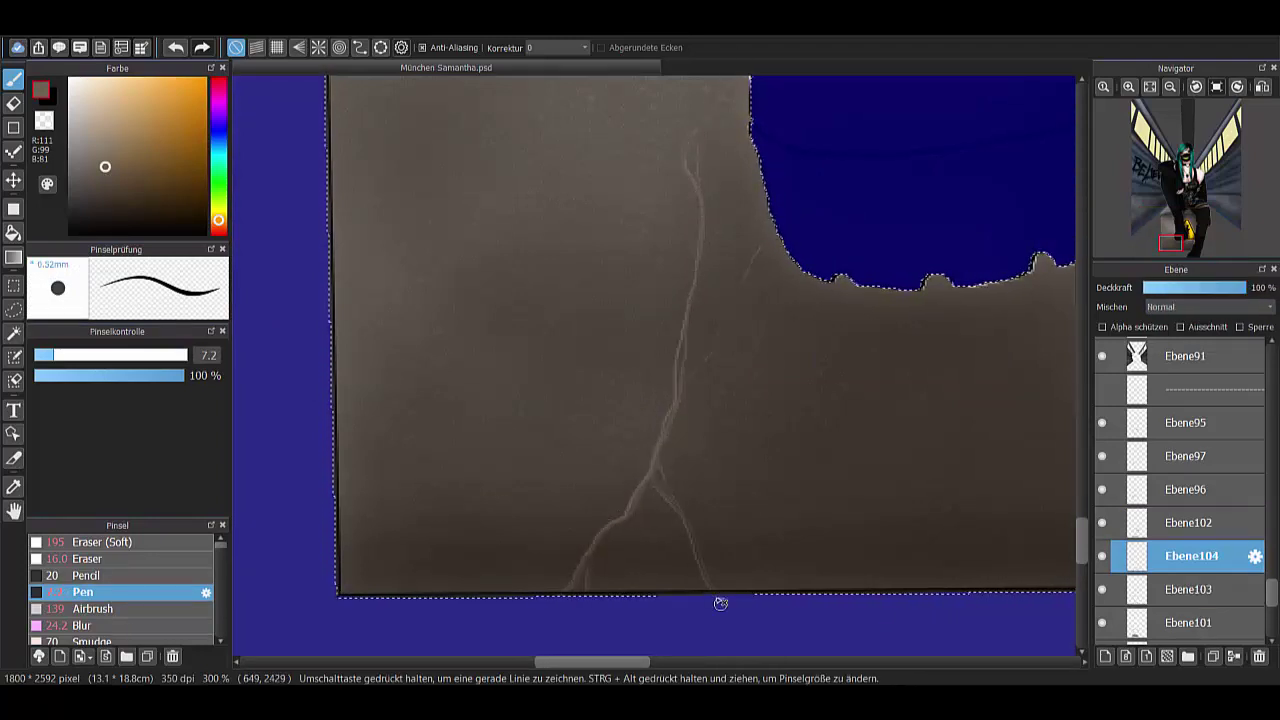
key(ctrl+d)
key(m)
key(ctrl+minus)
key(ctrl+minus)
key(ctrl+minus)
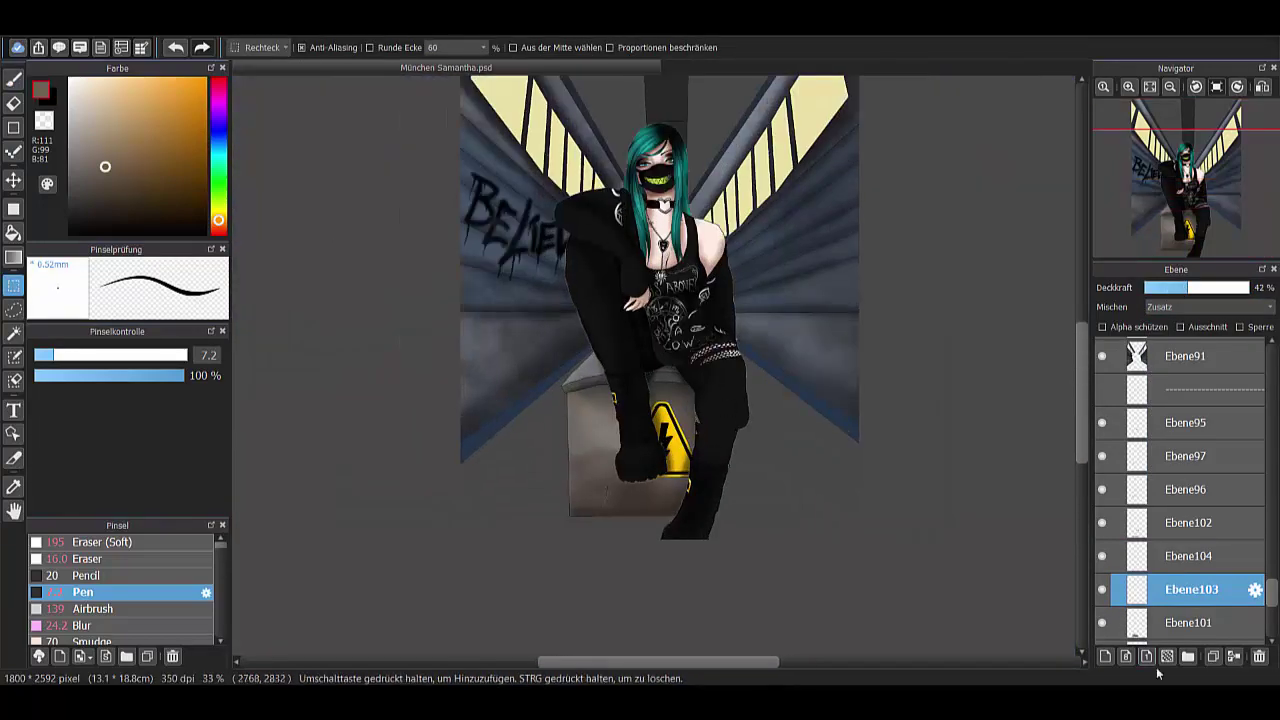
- Texture the corridor floor in bluish grey (79, 84, 93) with Charcoal at size 498 on new layers, setting the upper ones to Multiply
scroll(1180, 500, down, 3)
click(1188, 606)
click(1107, 658)
scroll(120, 590, down, 5)
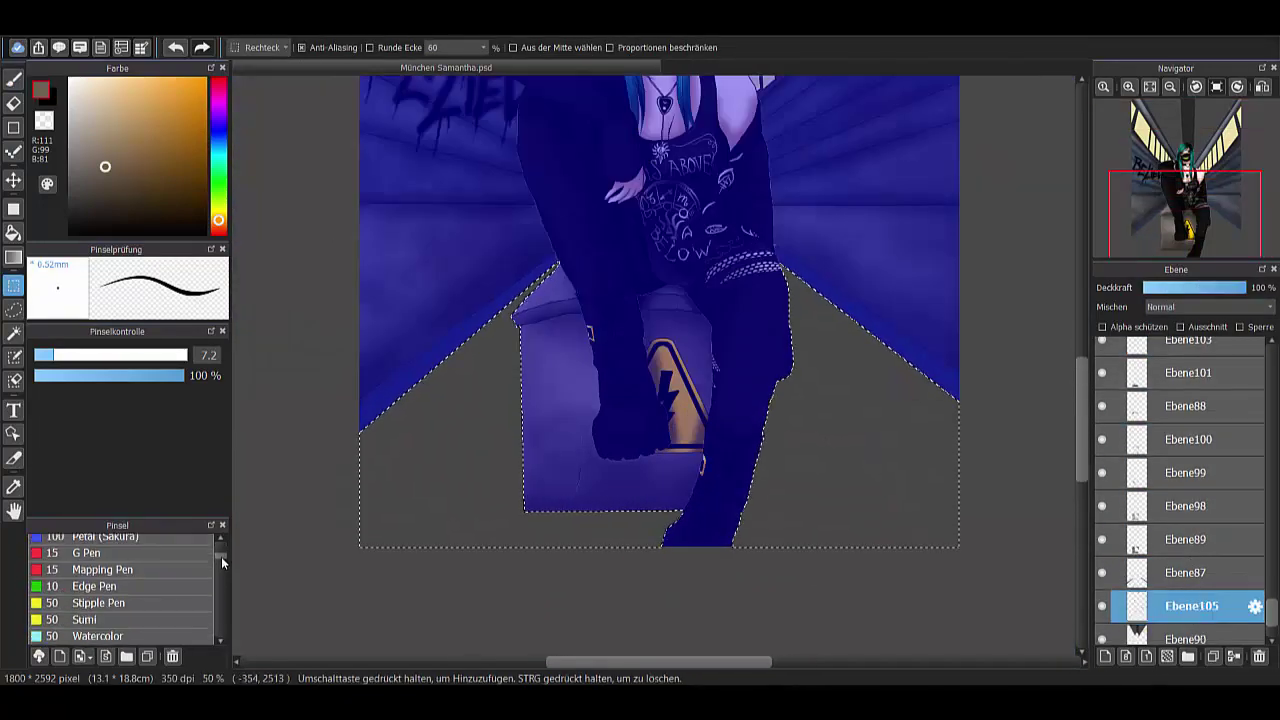
click(96, 557)
mouse_move(868, 431)
mouse_down()
mouse_move(932, 349)
mouse_move(1088, 558)
mouse_up()
mouse_move(455, 370)
mouse_down()
mouse_move(994, 466)
mouse_move(420, 480)
mouse_up()
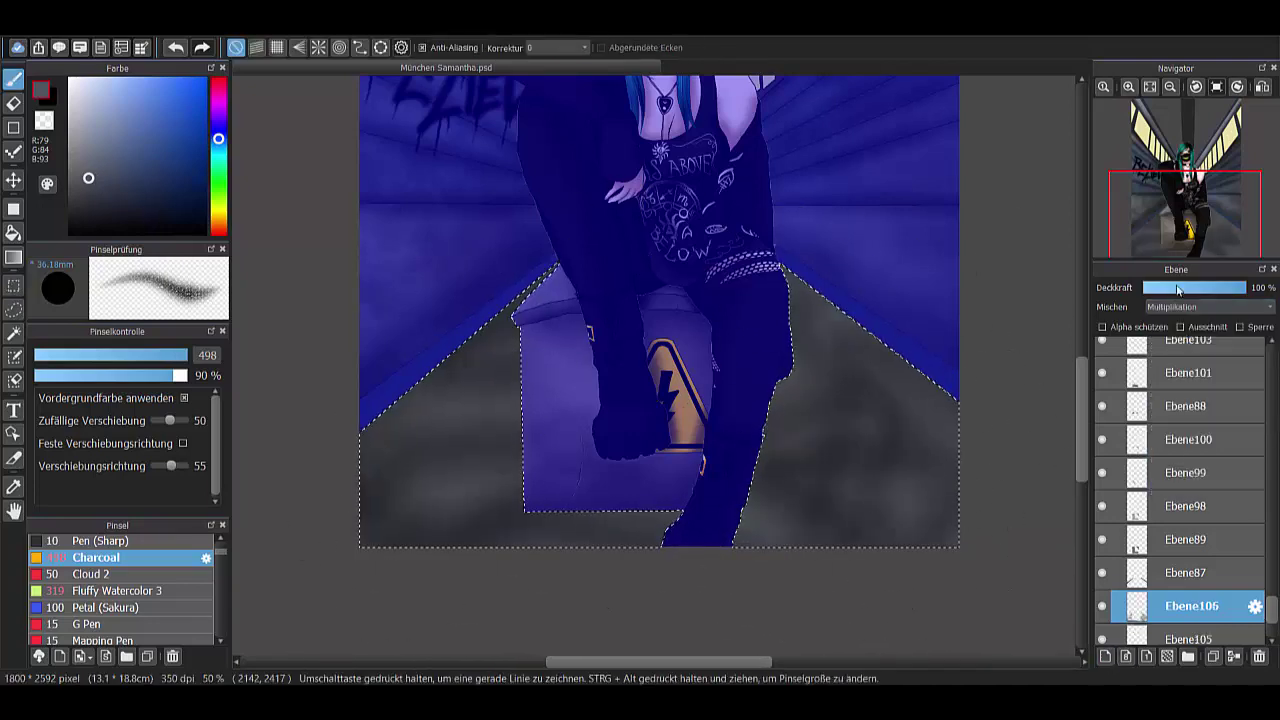
key(ctrl+shift+n)
drag(457, 400, 469, 477)
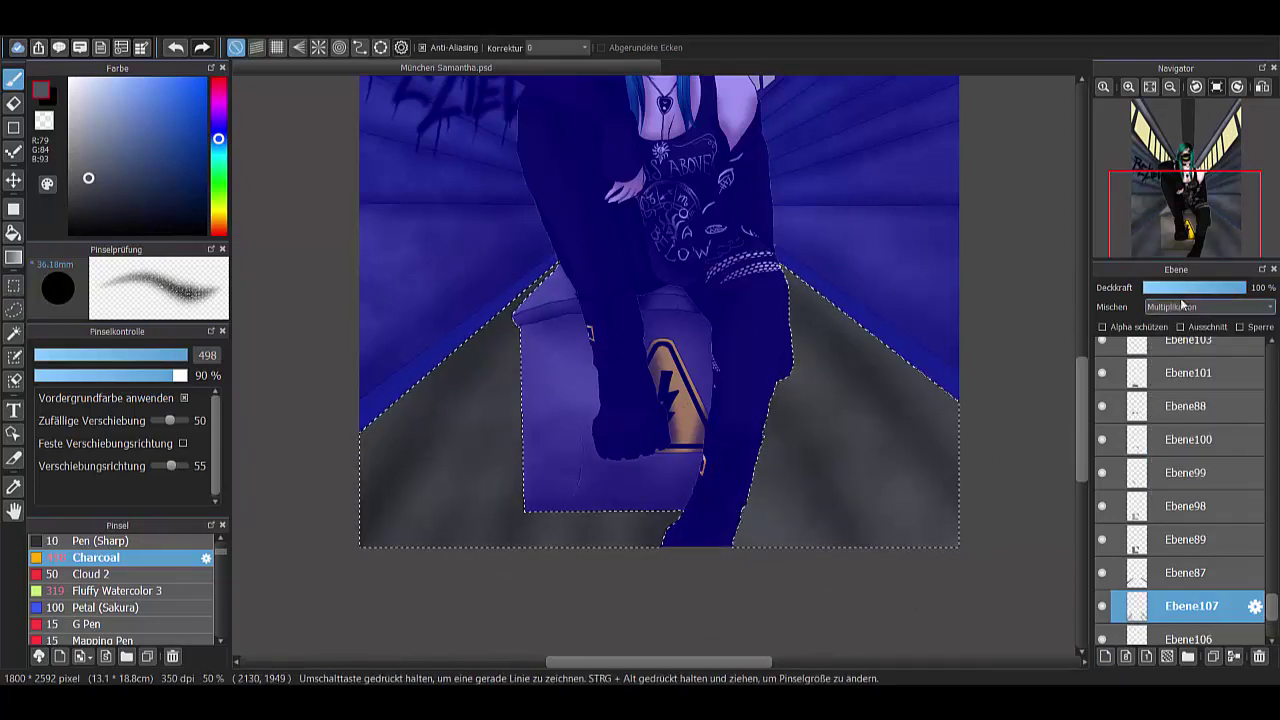
- Mottle the floor with Fluffy Watercolor 3 at size 319 on a new Multiply layer at 27% opacity
key(ctrl+shift+n)
click(115, 590)
mouse_move(486, 414)
mouse_down()
mouse_move(940, 470)
mouse_move(806, 309)
mouse_up()
click(1210, 306)
click(1178, 355)
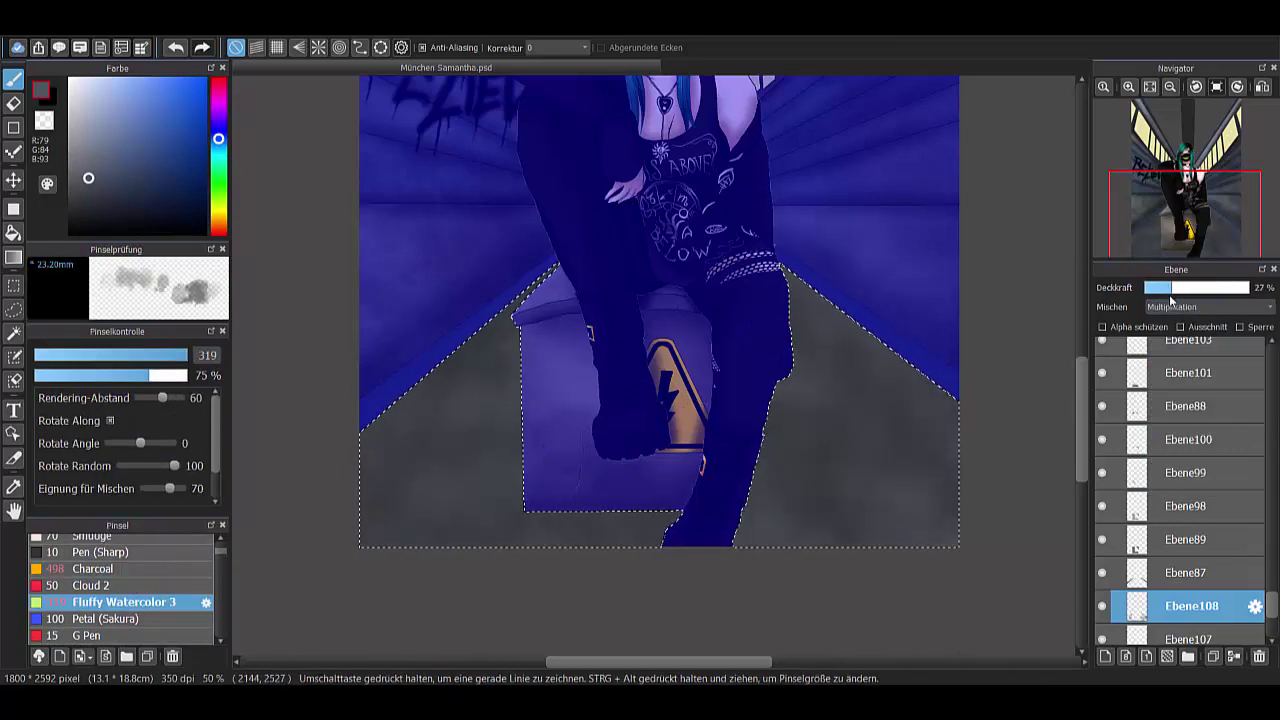
key(m)
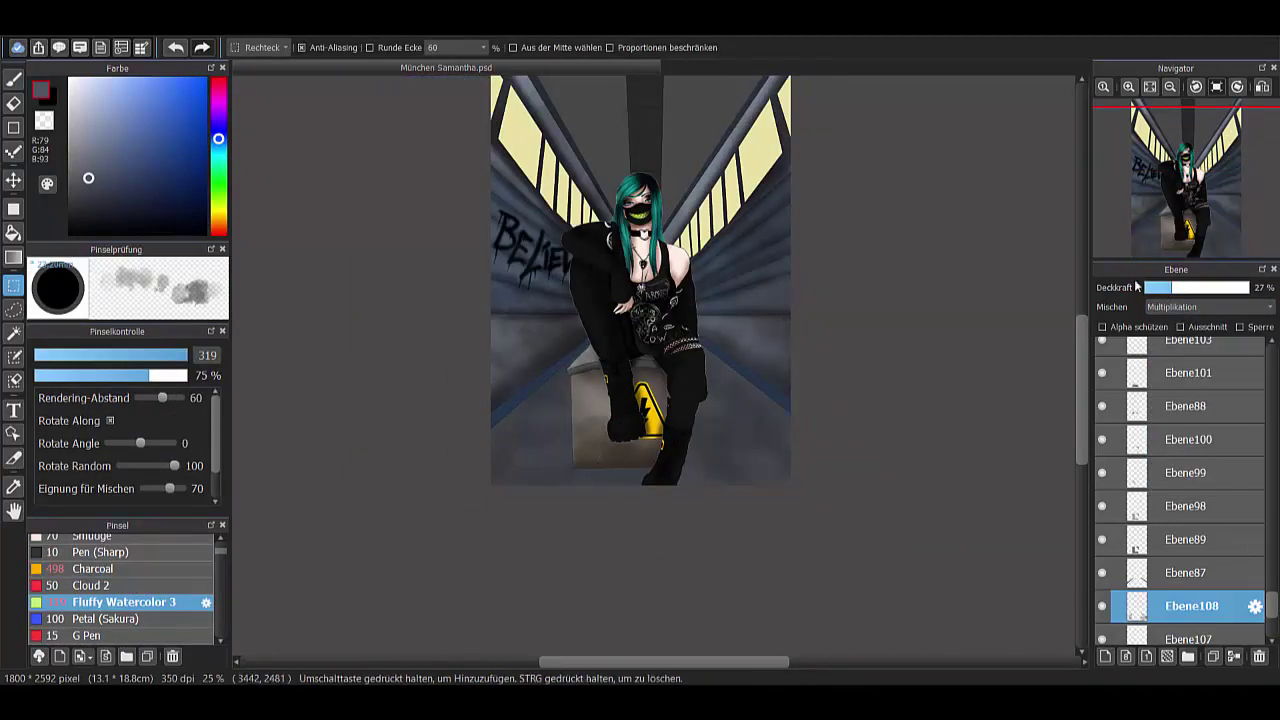
- Set the lower Multiply floor texture layer to 38% opacity and adjust the opacity of the base floor texture layer
scroll(1180, 480, down, 2)
click(1106, 592)
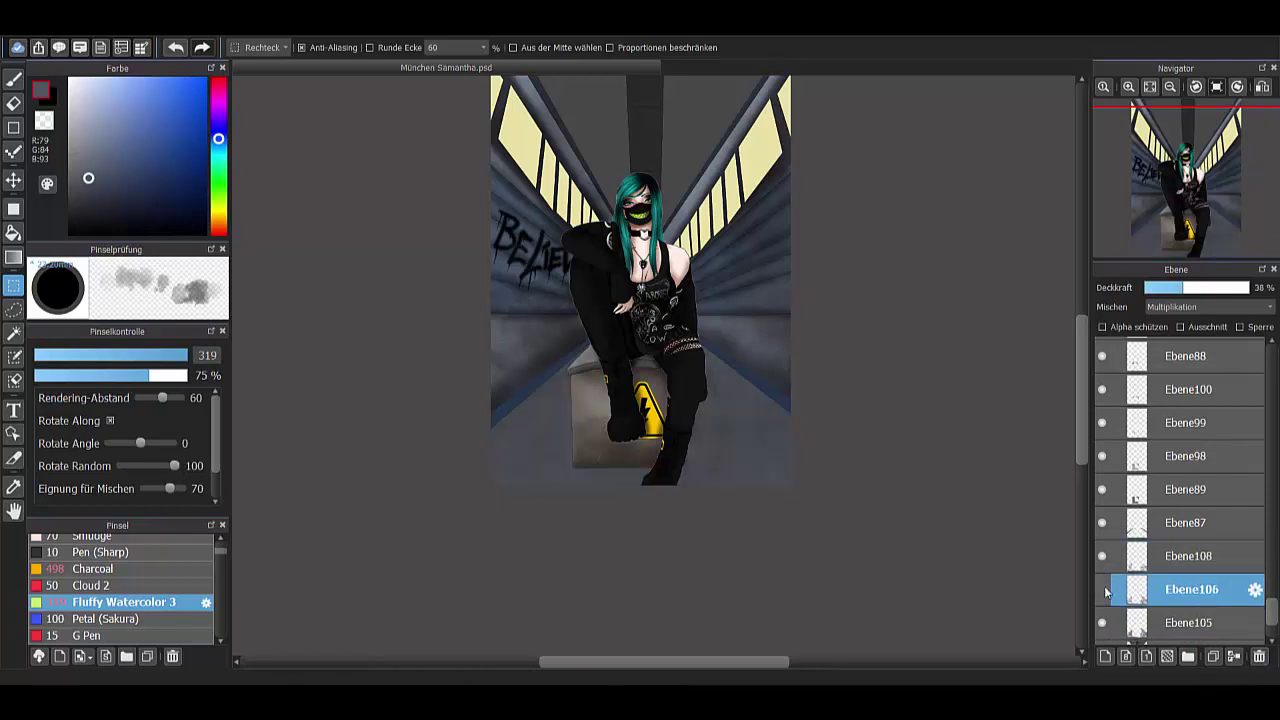
scroll(1114, 568, down, 1)
click(1130, 589)
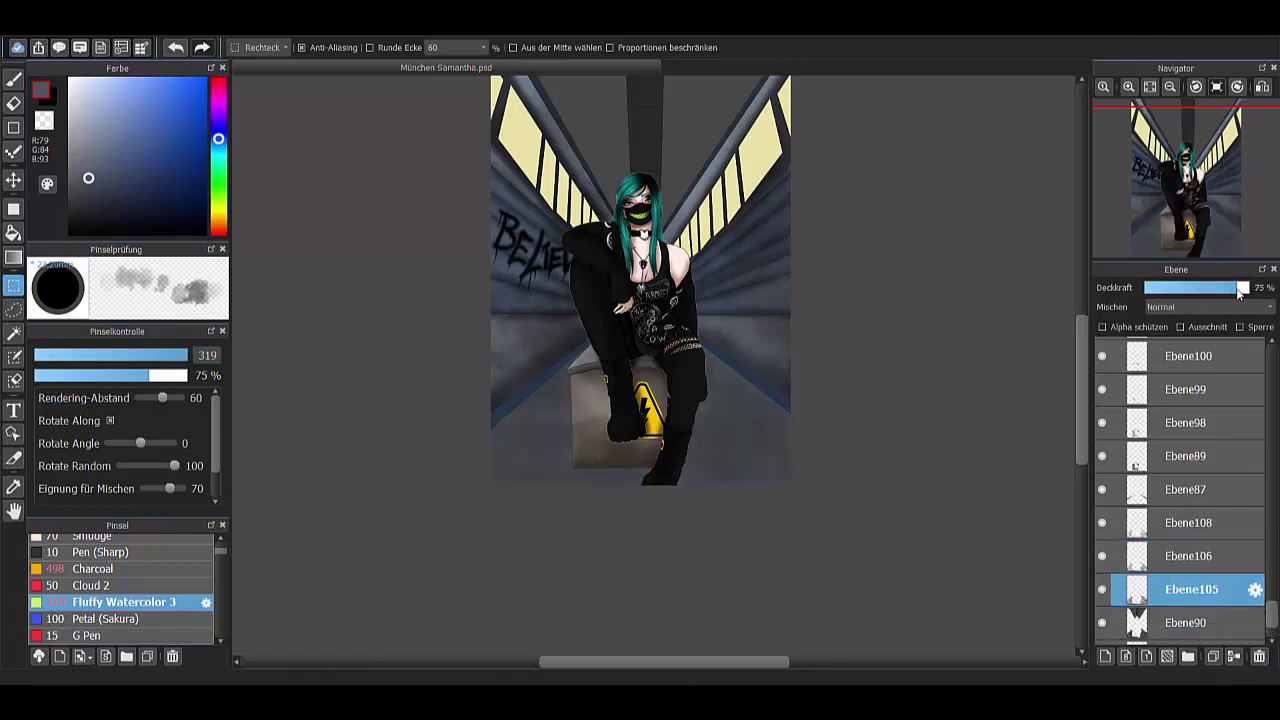
drag(1240, 290, 1263, 293)
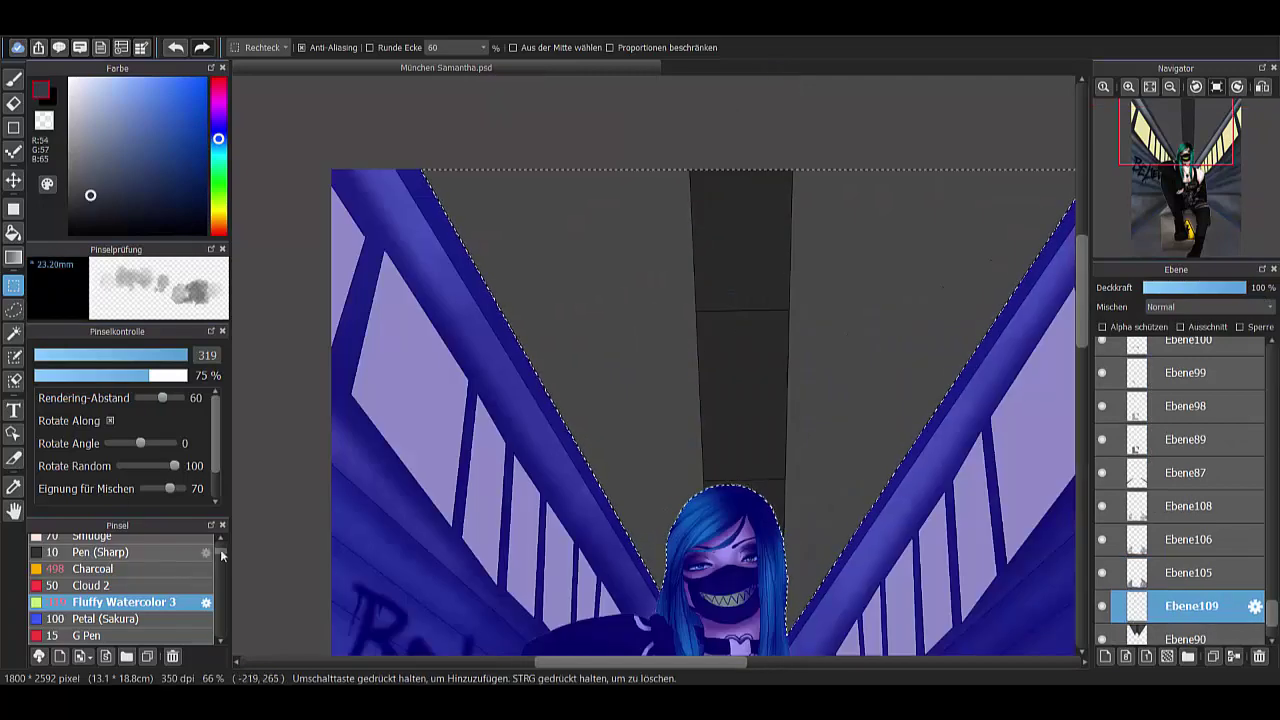
- Draw curved ceiling ribs on both sides of the central strip in (54, 57, 65) with Pen at size 28 and trim them with the Eraser
key(b)
mouse_move(693, 283)
mouse_down()
mouse_move(843, 280)
mouse_move(1010, 301)
mouse_up()
mouse_move(920, 437)
mouse_down()
mouse_move(814, 423)
mouse_move(615, 442)
mouse_up()
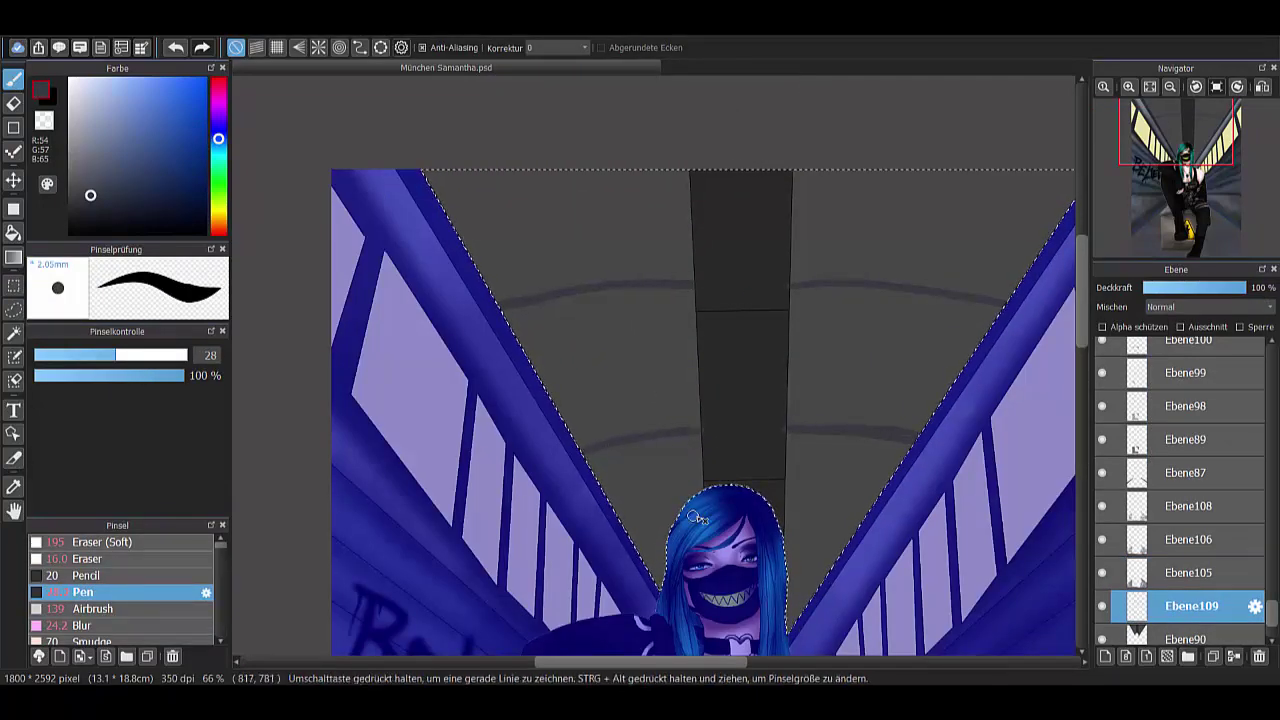
key(e)
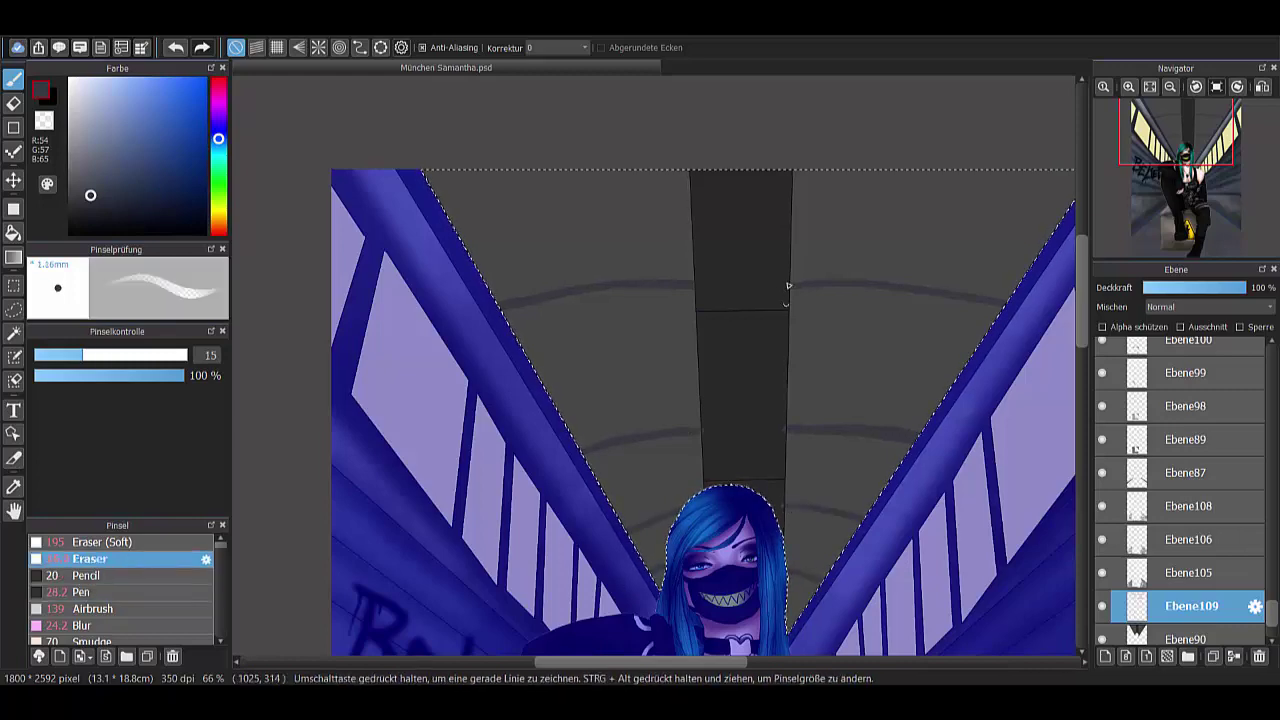
- Shade along the central ceiling strip and the curved ribs in black with Airbrush at size 139 on a new layer, erasing the overspill on the strip
click(1105, 656)
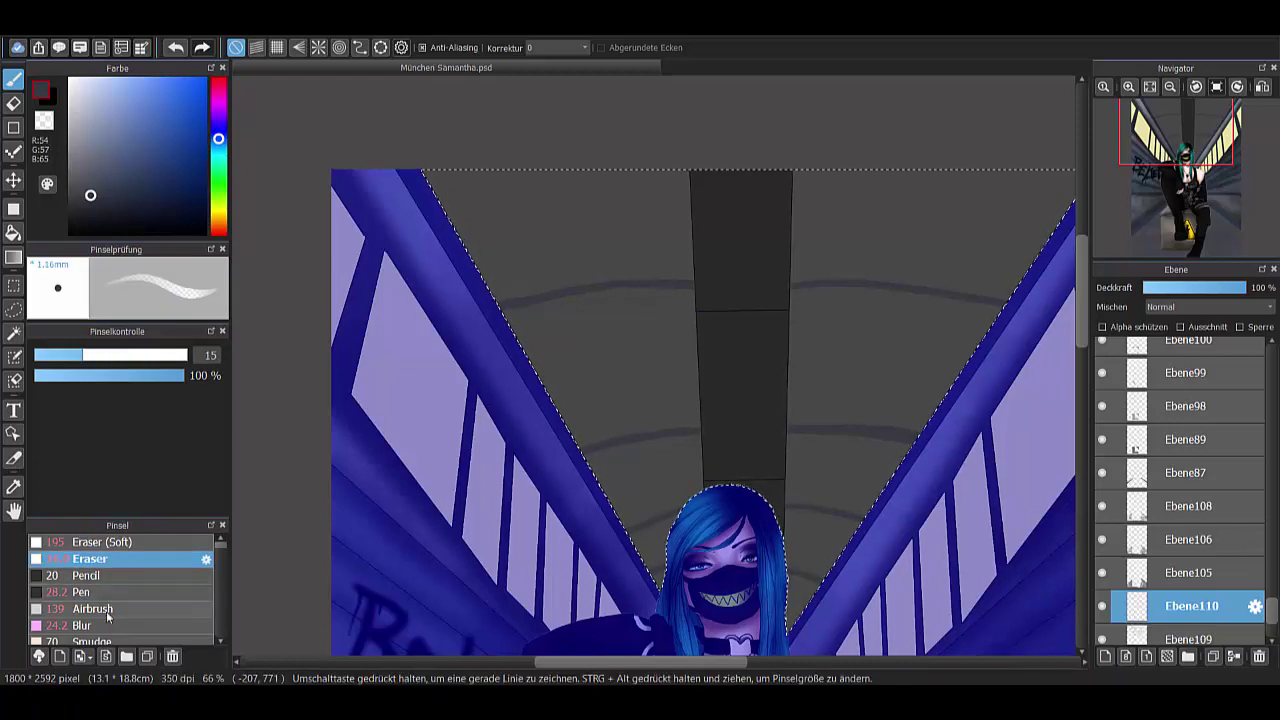
key(a)
drag(685, 236, 700, 445)
drag(780, 175, 780, 480)
drag(860, 430, 800, 420)
drag(795, 285, 994, 314)
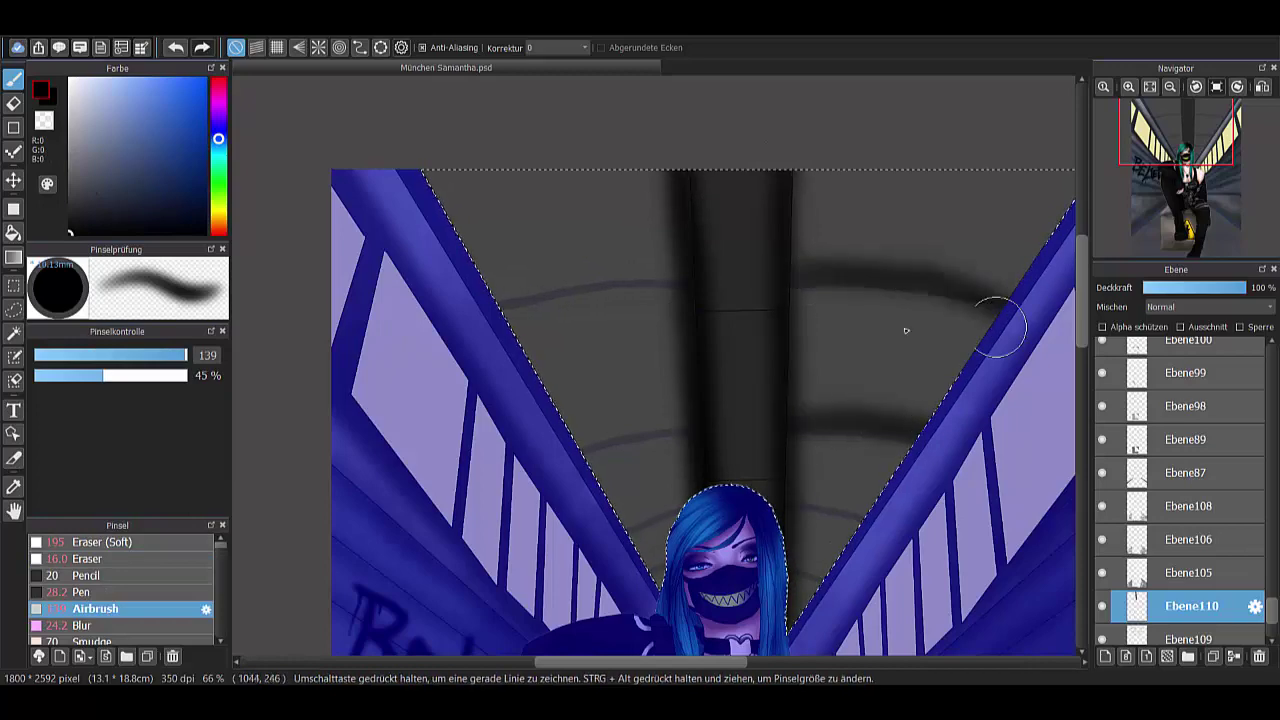
drag(688, 280, 545, 295)
drag(690, 420, 610, 440)
click(89, 558)
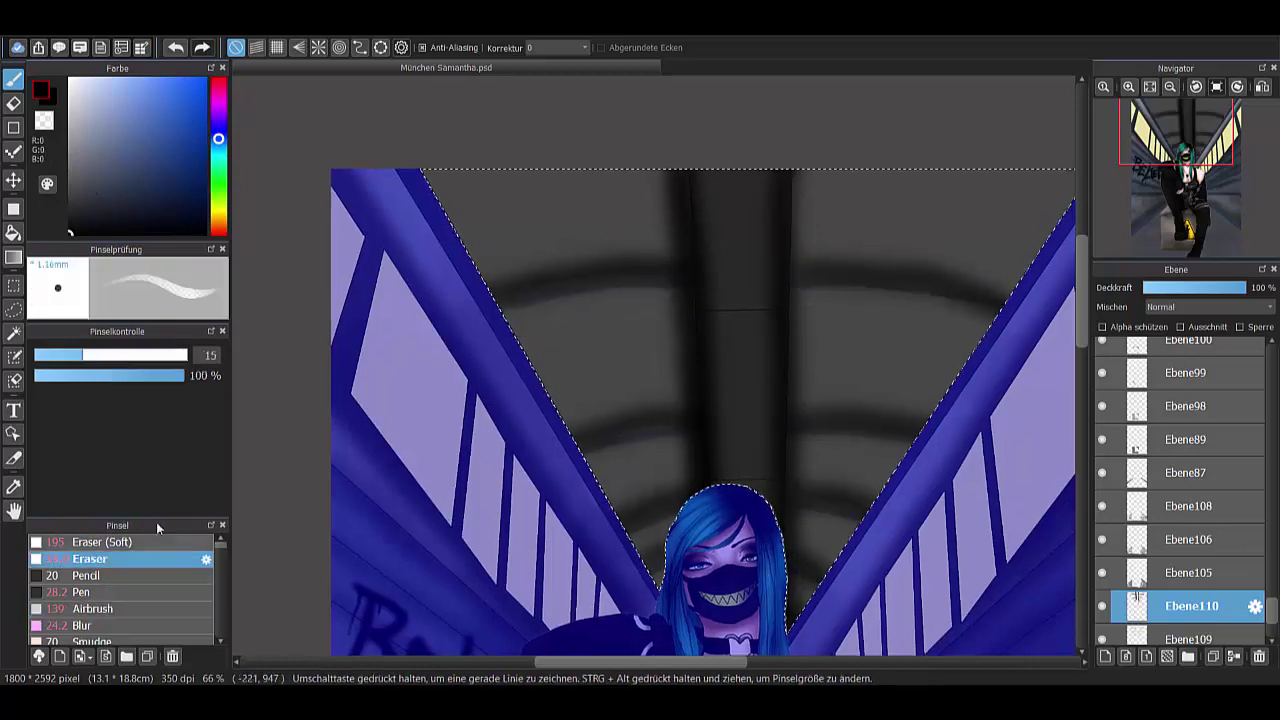
key(ctrl+d)
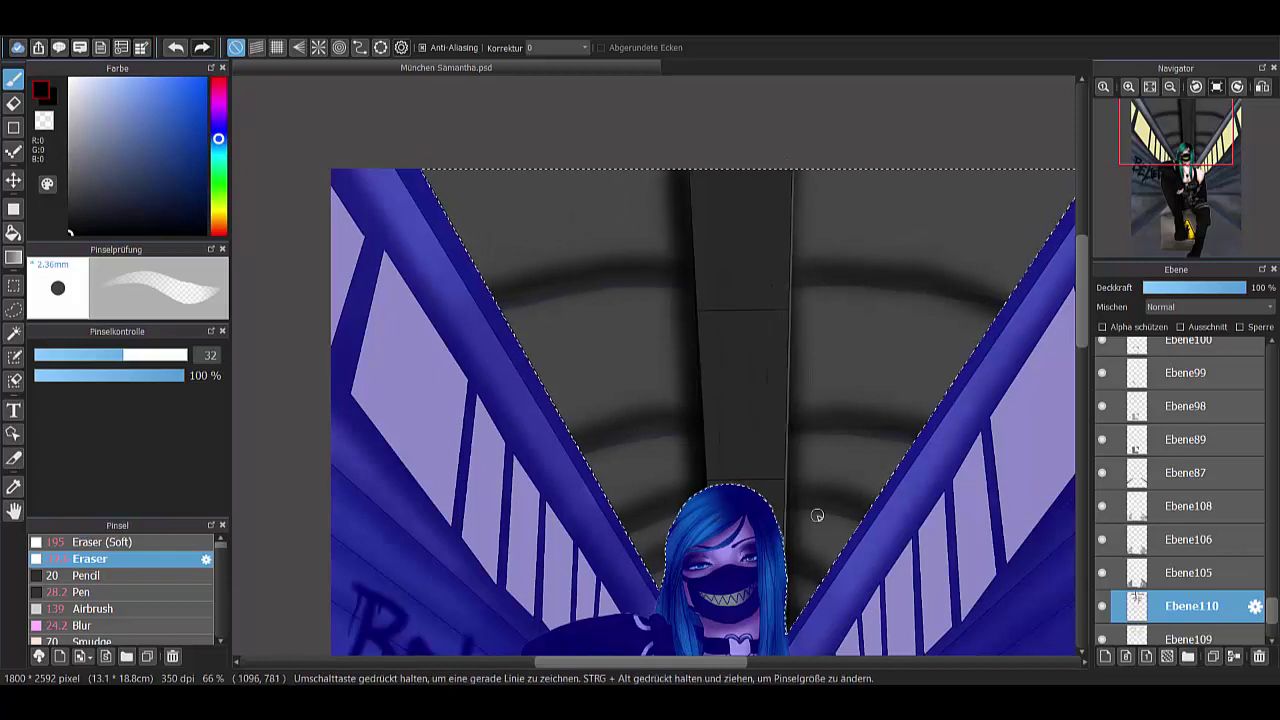
- Draw grey (116, 116, 116) highlight lines under the ceiling ribs with Pen on a new layer placed below the shadow layer
key(ctrl+shift+n)
scroll(700, 330, down, 2)
scroll(700, 330, up, 4)
alt+click(590, 208)
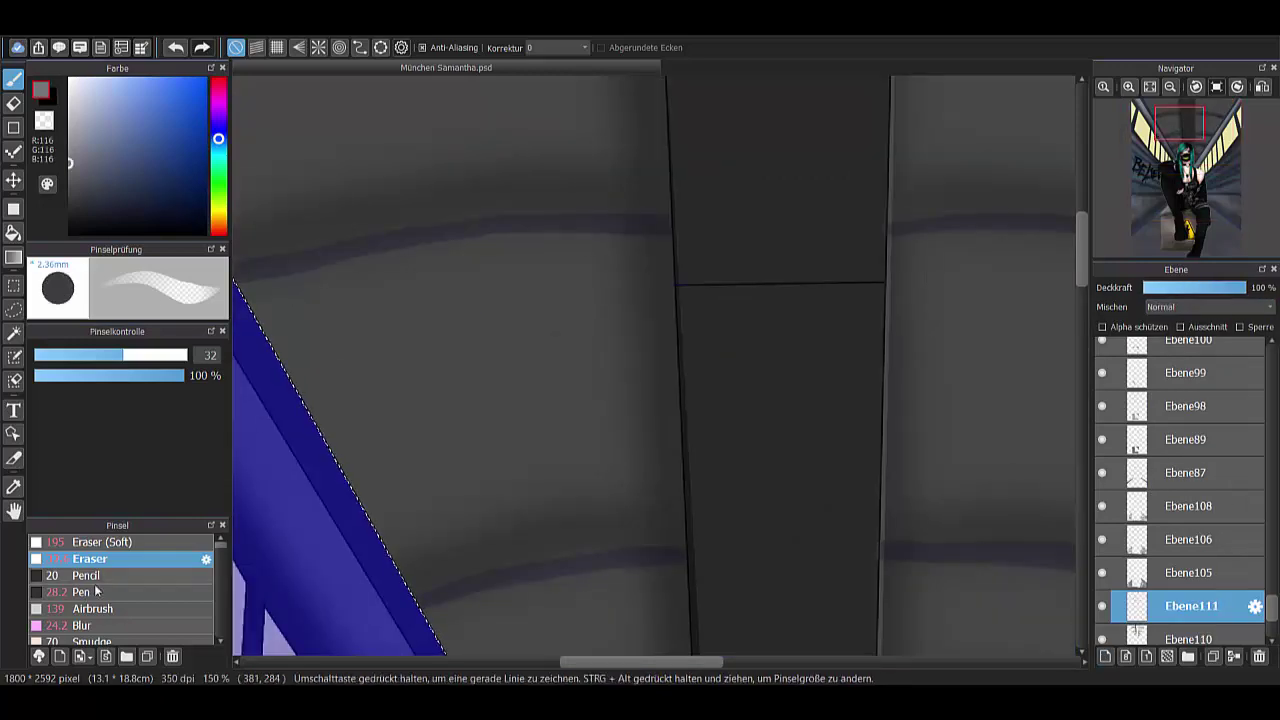
click(81, 592)
mouse_move(238, 285)
mouse_down()
mouse_move(484, 239)
mouse_move(672, 236)
mouse_up()
key(ctrl+[)
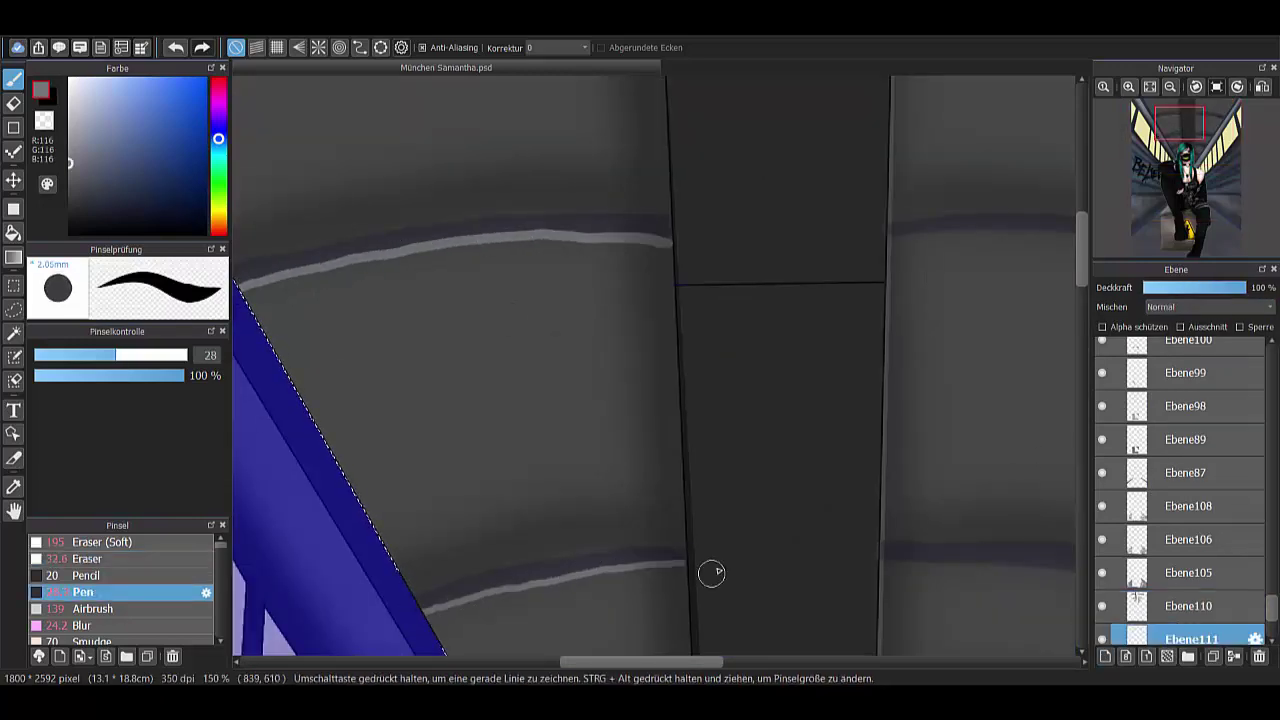
scroll(601, 257, right, 3)
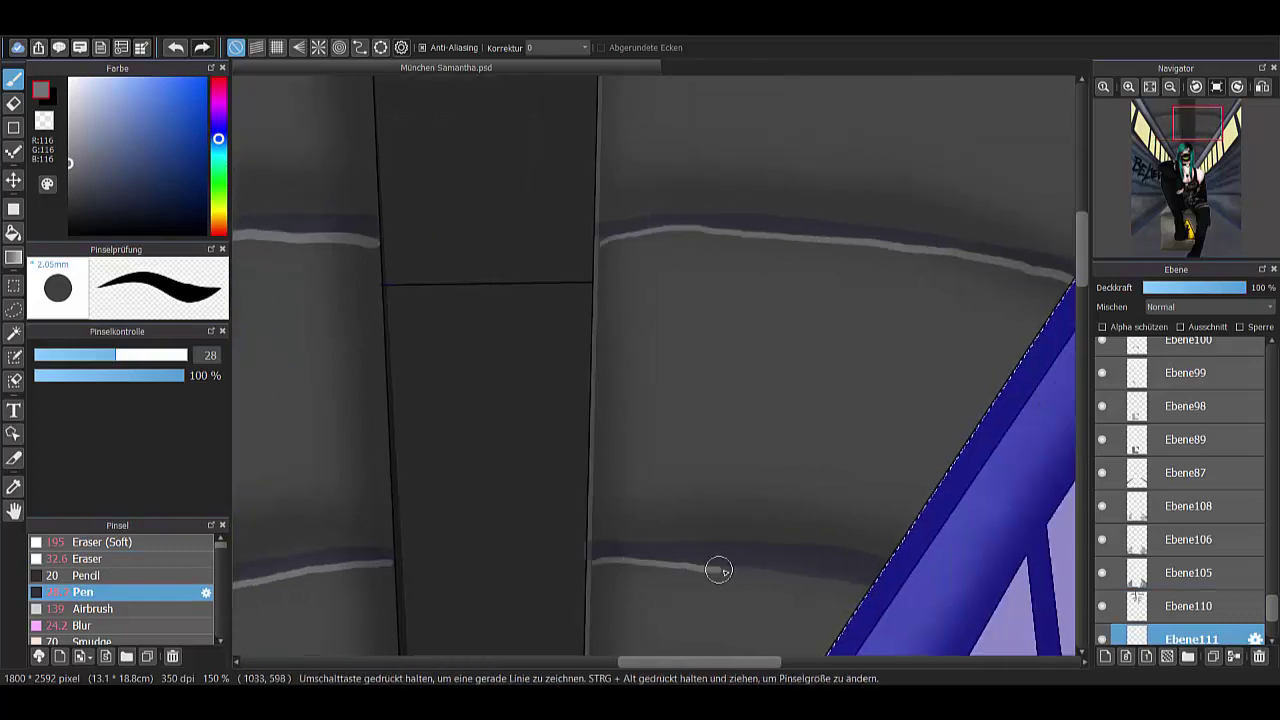
scroll(718, 570, down, 5)
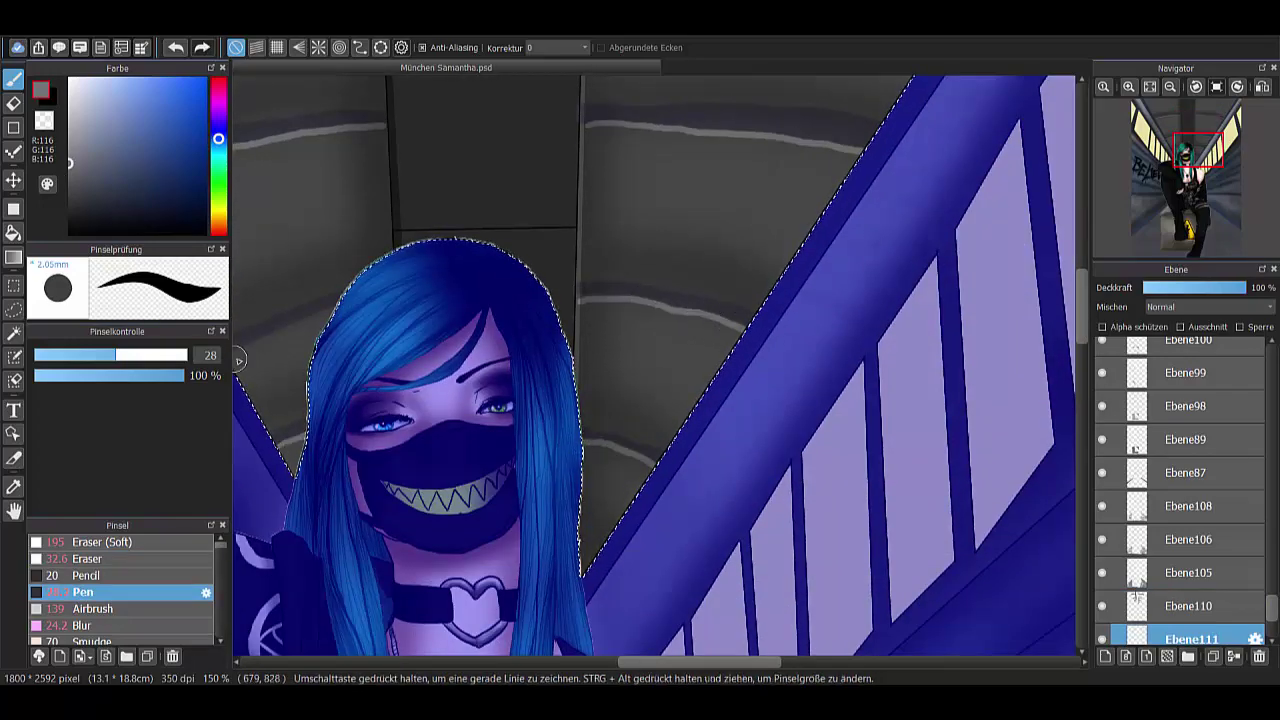
scroll(400, 330, down, 6)
key(m)
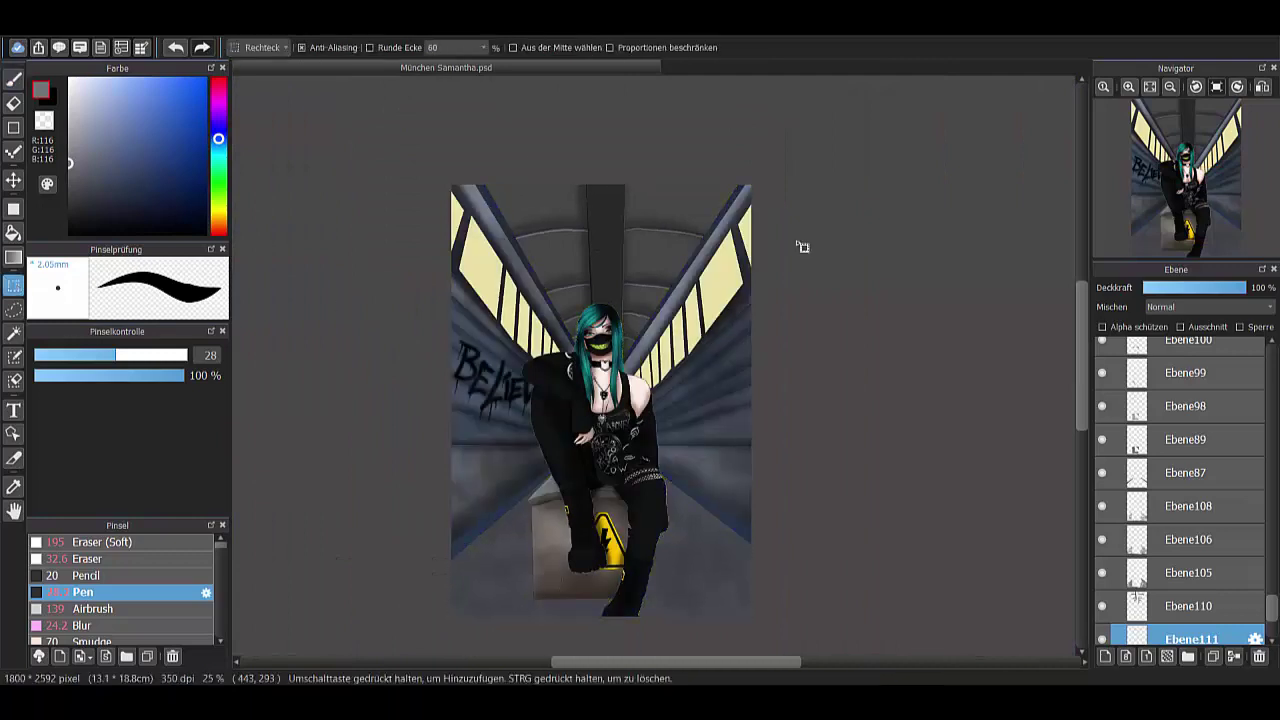
- Cover the whole canvas in dark navy (0, 10, 30) with Pen at size 1000 on a new top layer set to Multiply at 85% opacity
click(1105, 656)
click(203, 223)
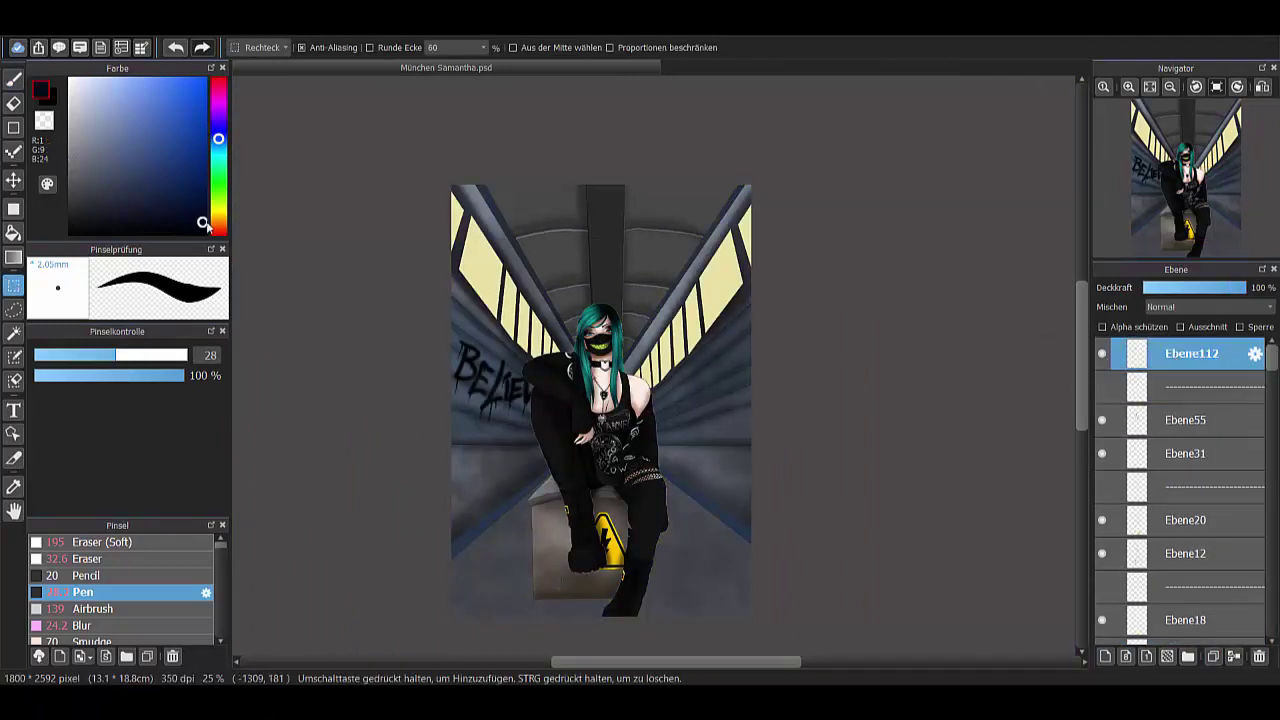
drag(115, 355, 186, 355)
key(b)
mouse_move(600, 250)
mouse_down()
mouse_move(543, 529)
mouse_move(690, 560)
mouse_up()
click(1210, 307)
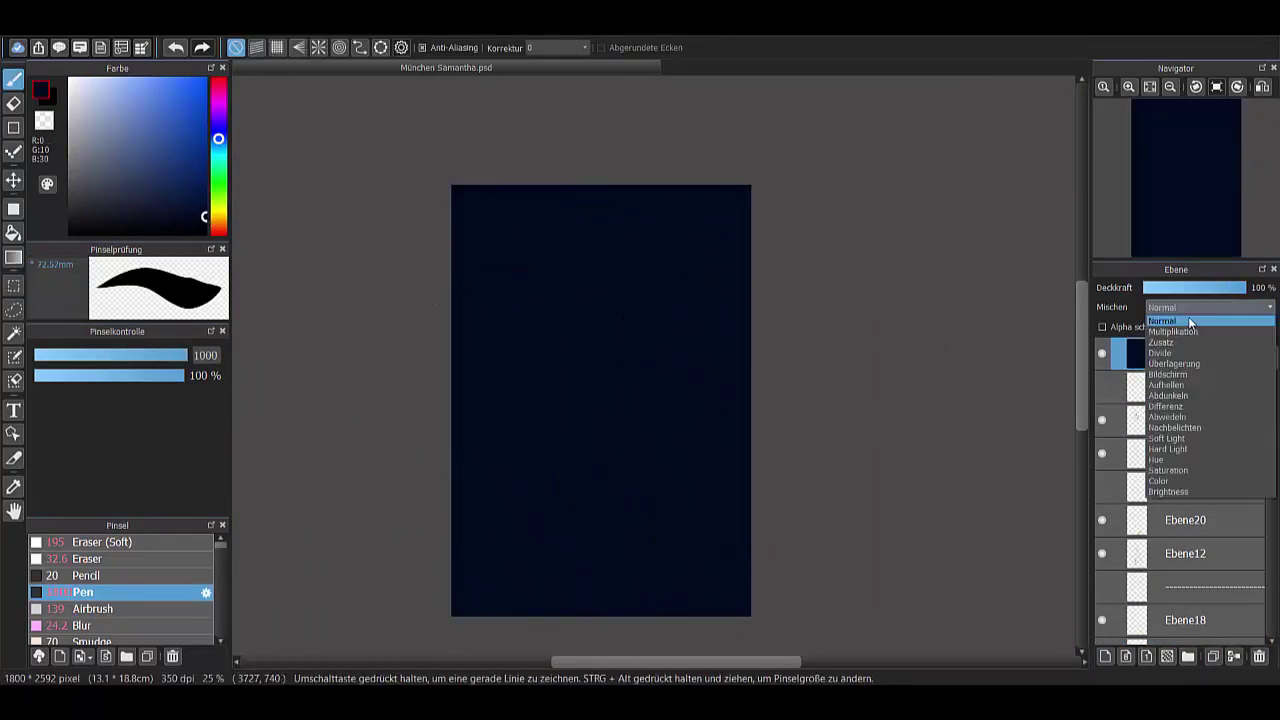
click(1170, 330)
scroll(750, 335, up, 3)
scroll(750, 335, down, 1)
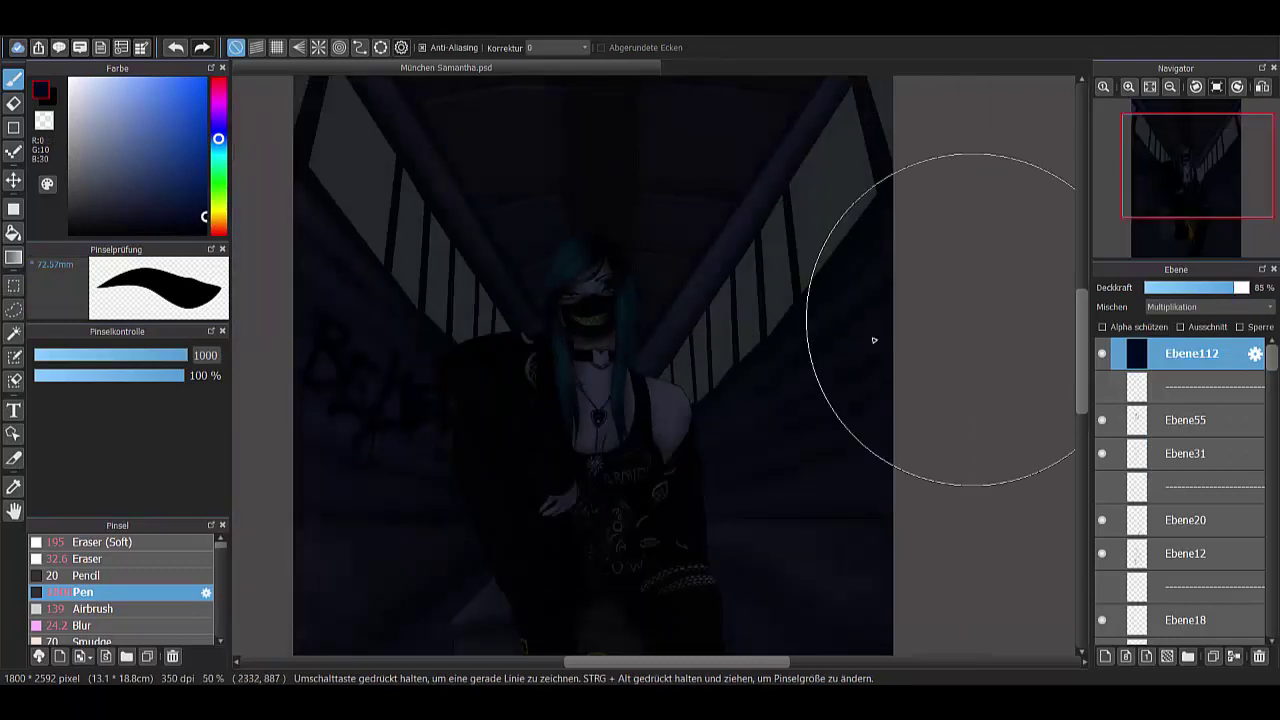
- Erase soft highlights over the figure with Eraser (Soft) at sizes 407 and 77 on a duplicate of the navy overlay, with the lower copy hidden
key(e)
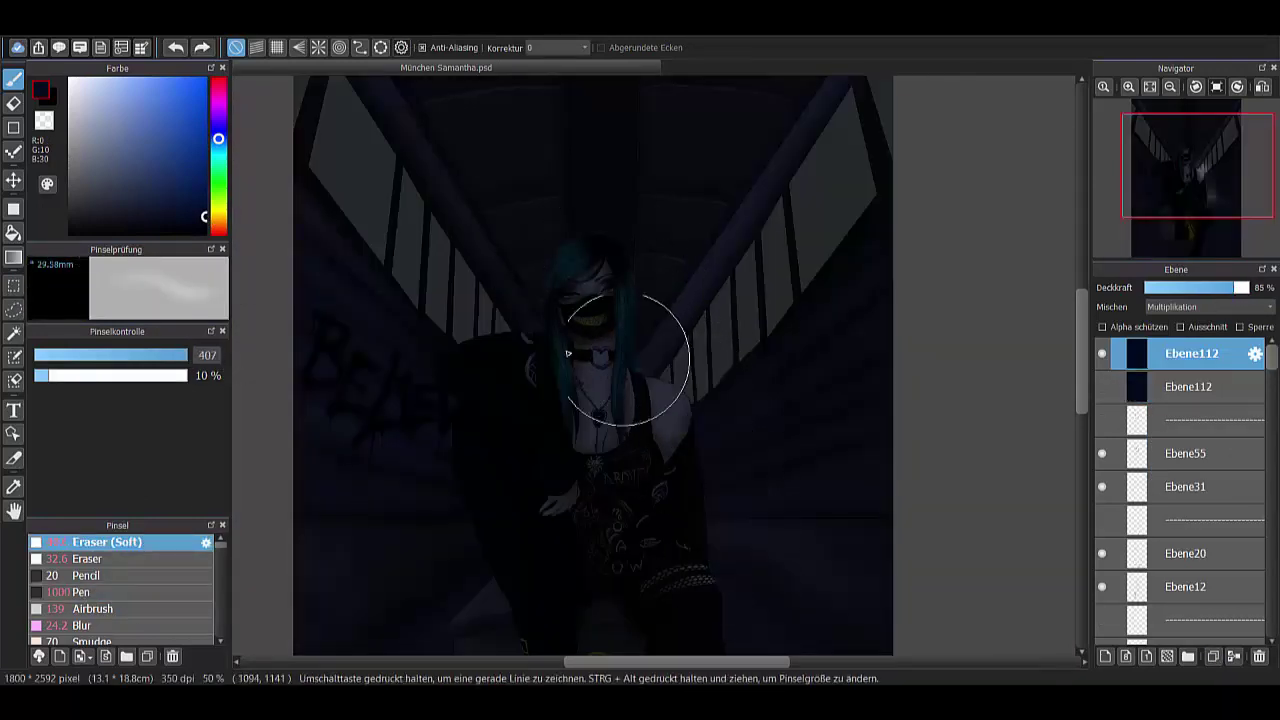
drag(713, 400, 680, 398)
scroll(691, 443, down, 2)
scroll(677, 234, up, 3)
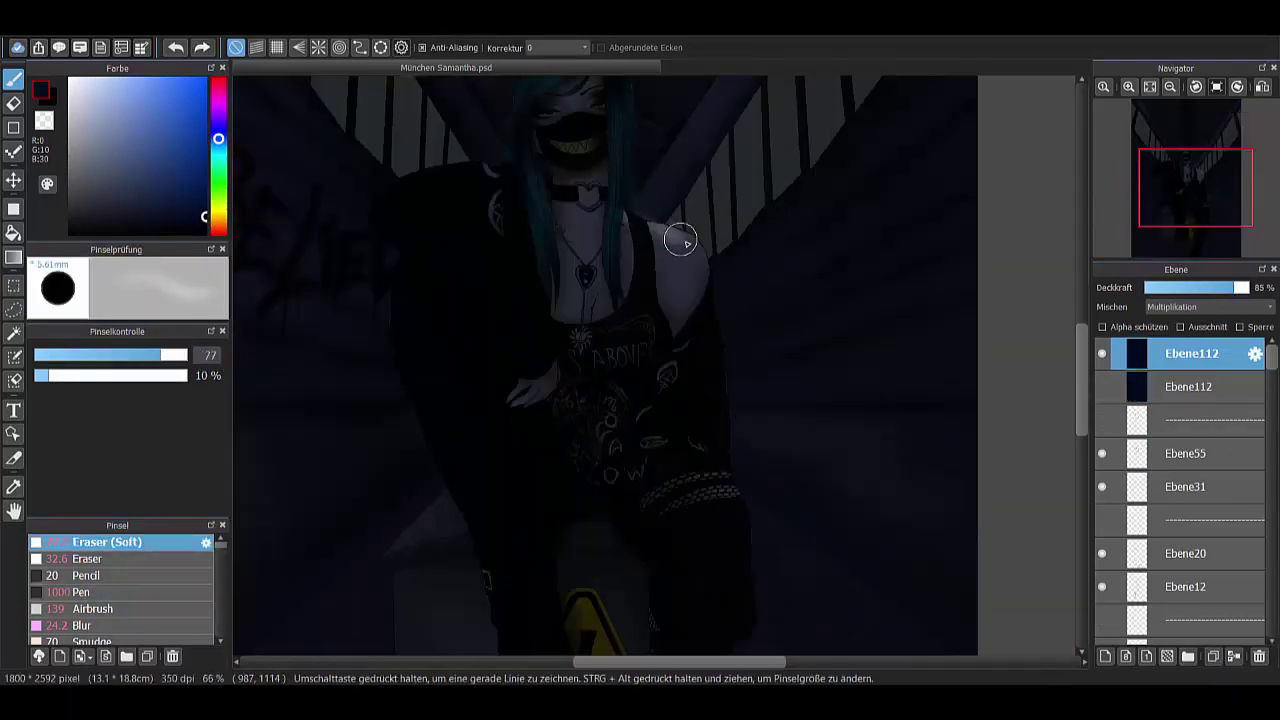
scroll(768, 538, down, 3)
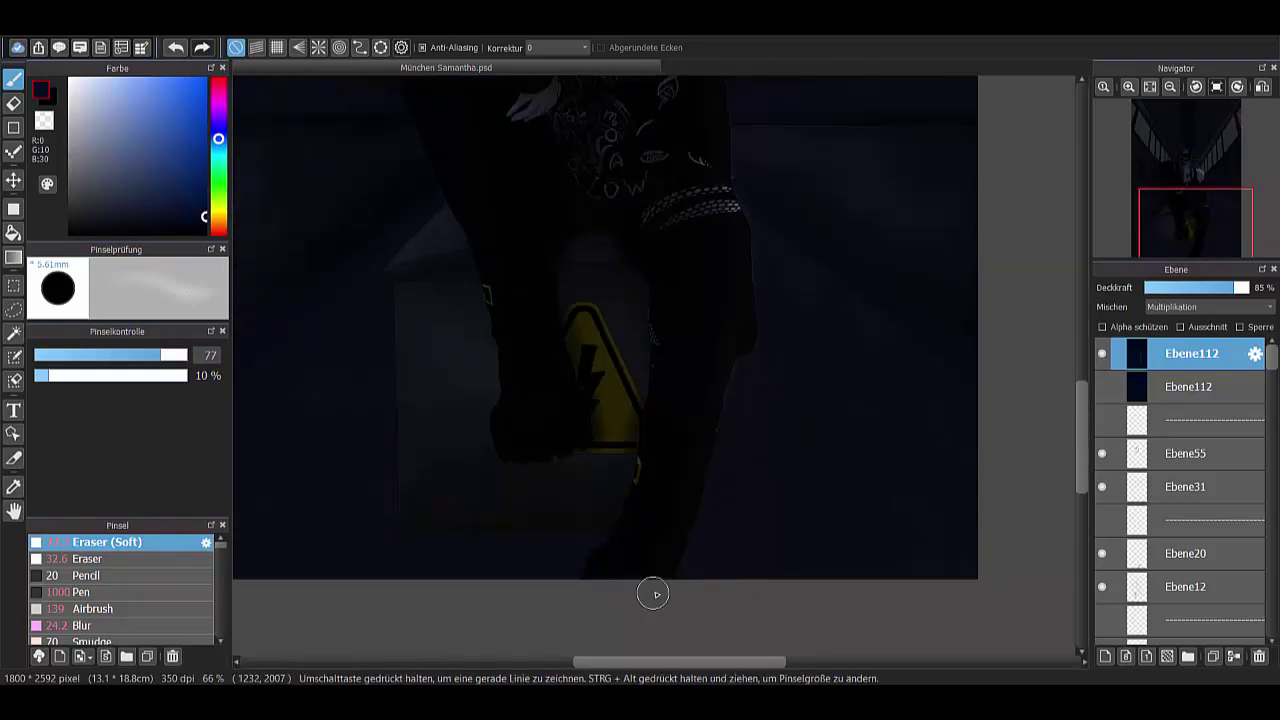
scroll(634, 280, up, 4)
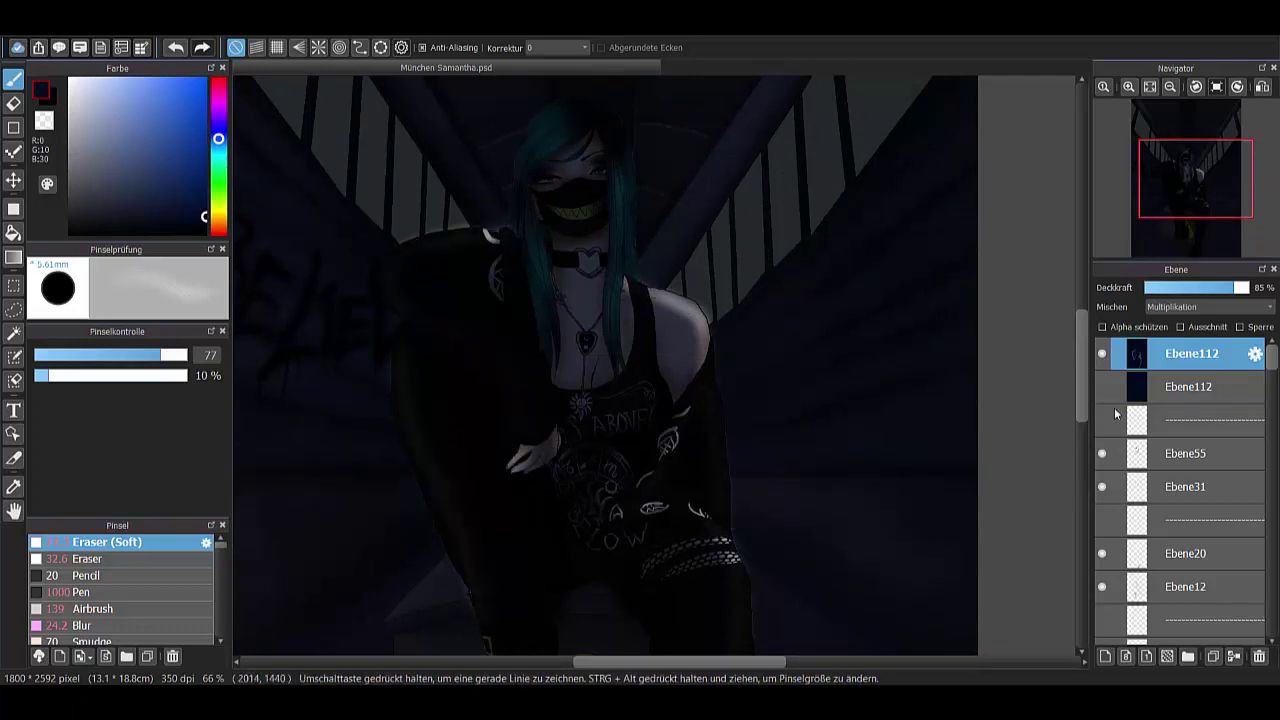
- Duplicate the navy overlay, hide the lower copy and erase it over both rows of windows with Eraser (Soft) at size 368 and 10%
scroll(490, 380, down, 3)
scroll(587, 651, up, 3)
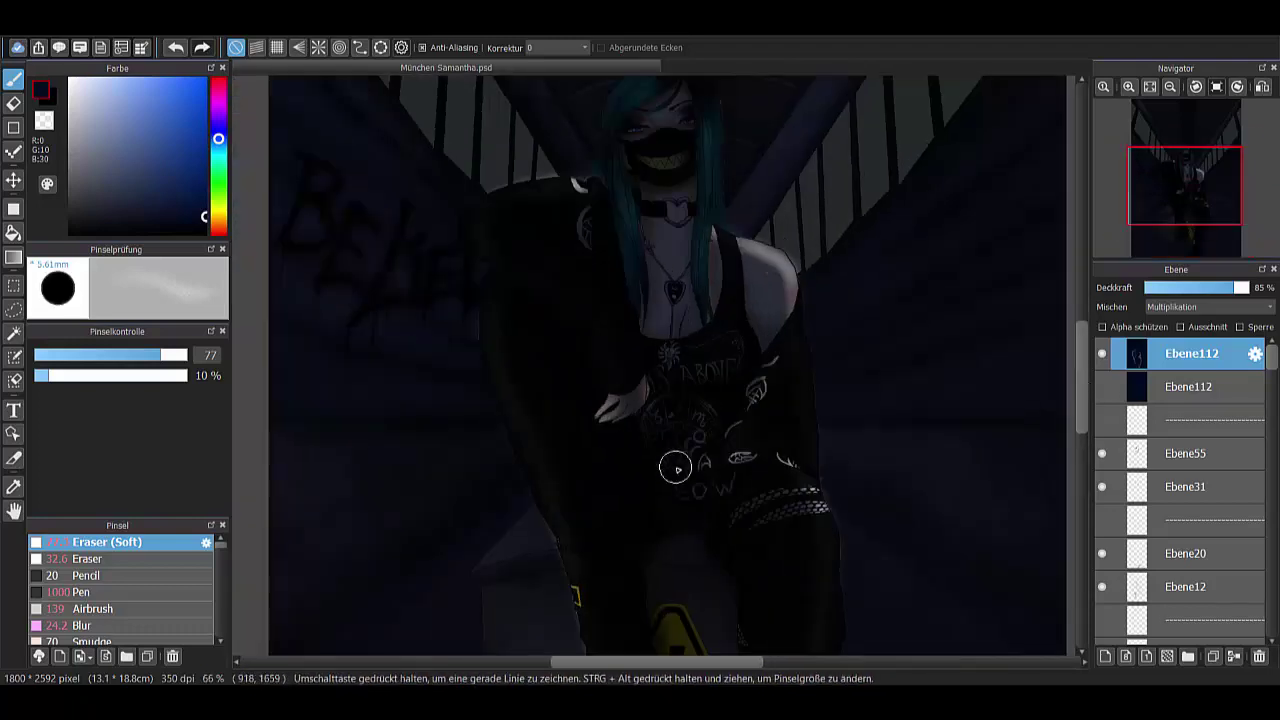
scroll(628, 624, up, 3)
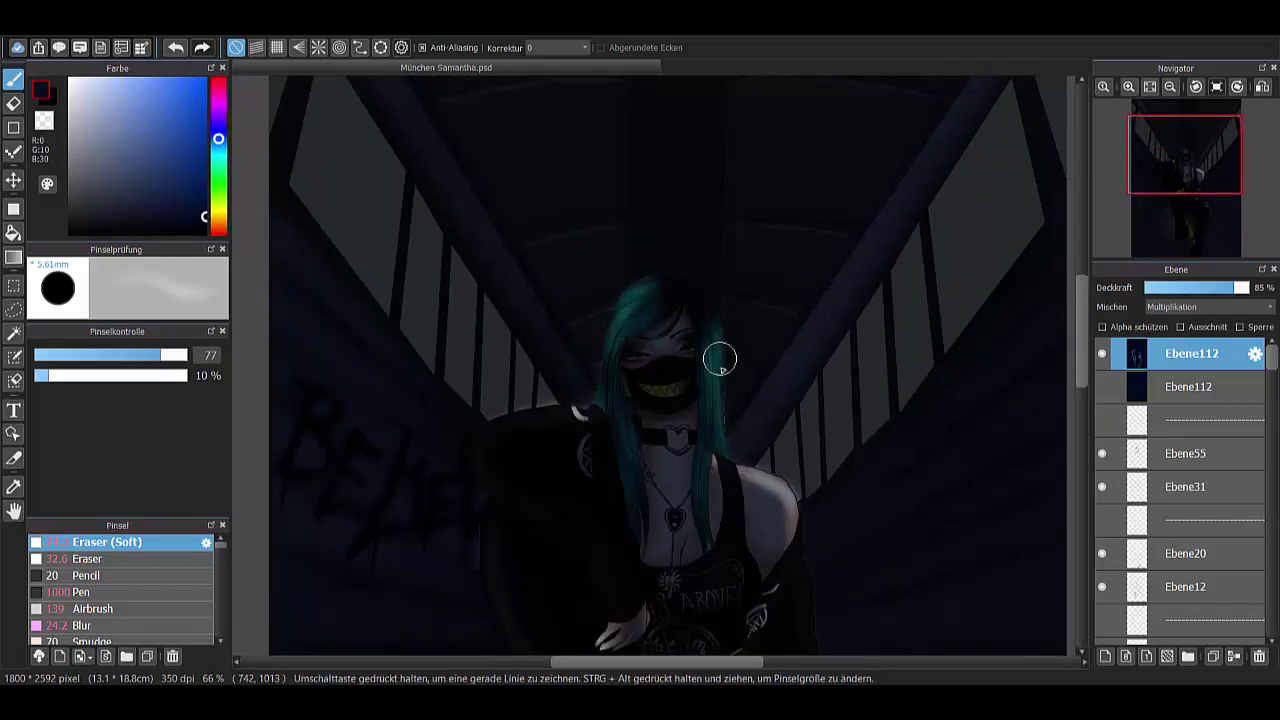
scroll(650, 330, up, 3)
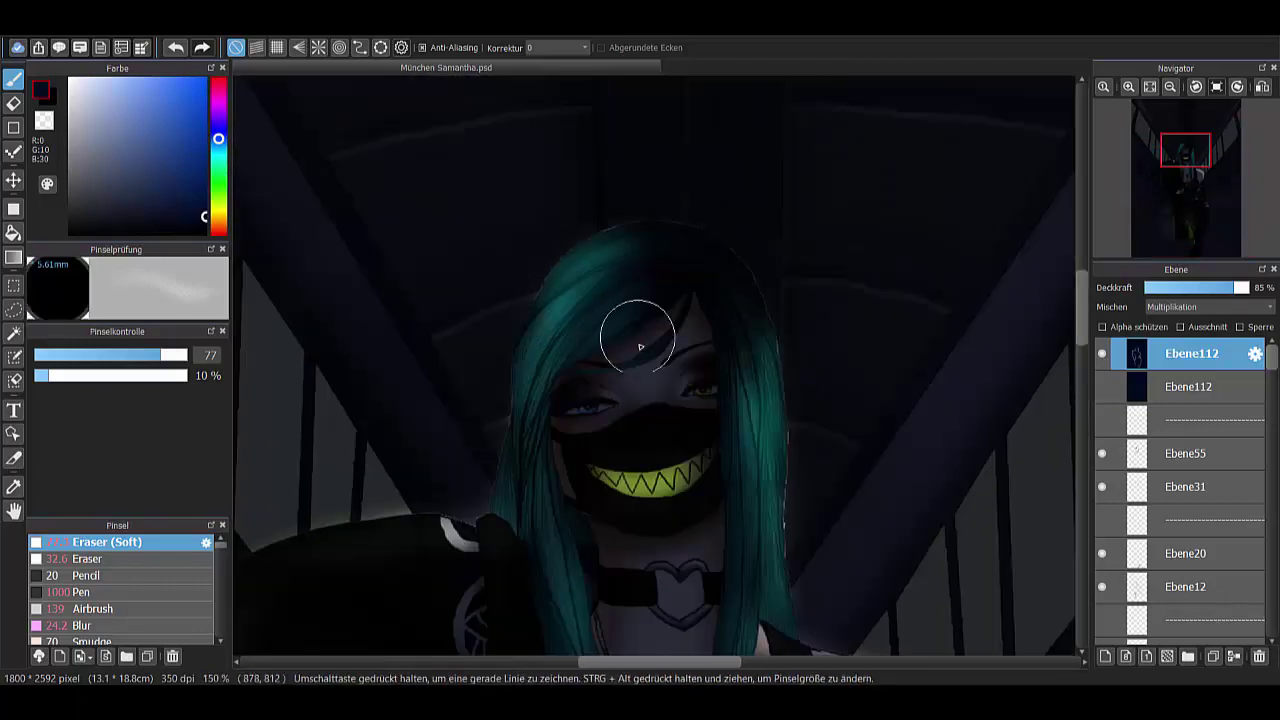
scroll(765, 432, down, 5)
key(ctrl+j)
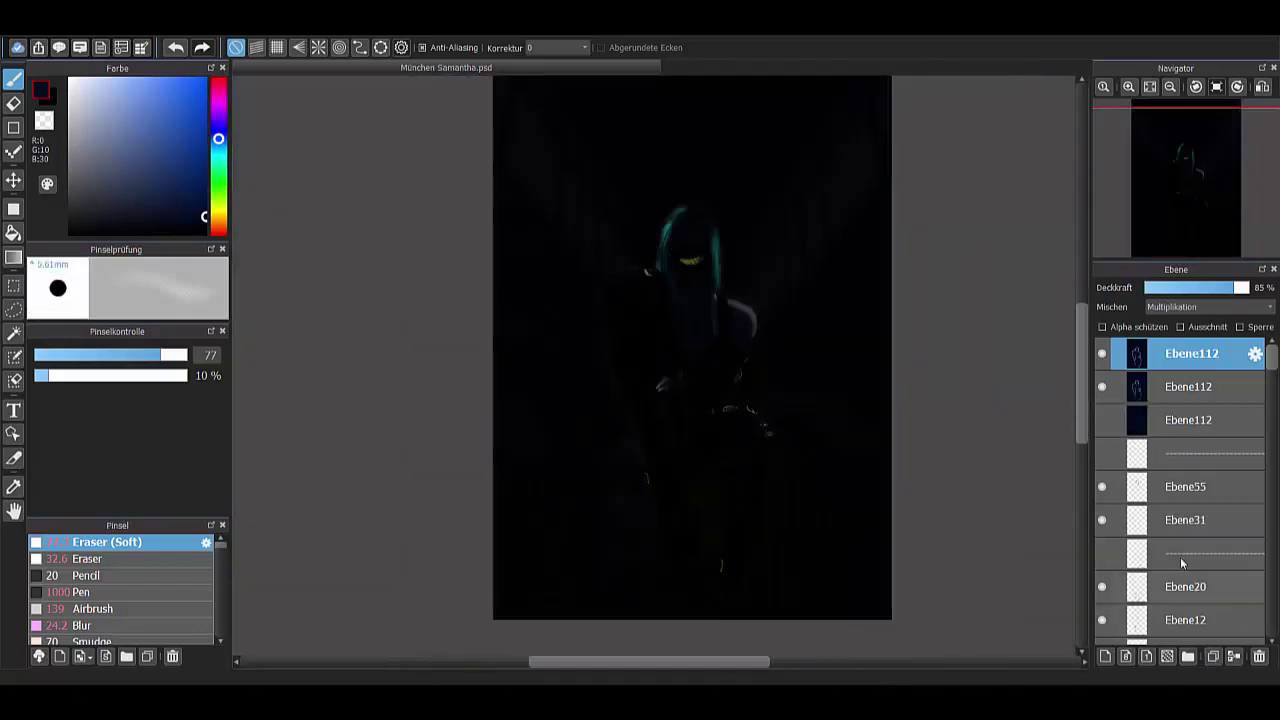
click(185, 355)
mouse_move(870, 240)
mouse_down()
mouse_move(886, 106)
mouse_move(529, 114)
mouse_move(560, 230)
mouse_up()
scroll(1275, 363, down, 1)
scroll(1190, 480, down, 5)
- Duplicate the wall layer Ebene91, hide the lower copy and smear the window bars right of the figure with Smudge at size 1000
click(1188, 530)
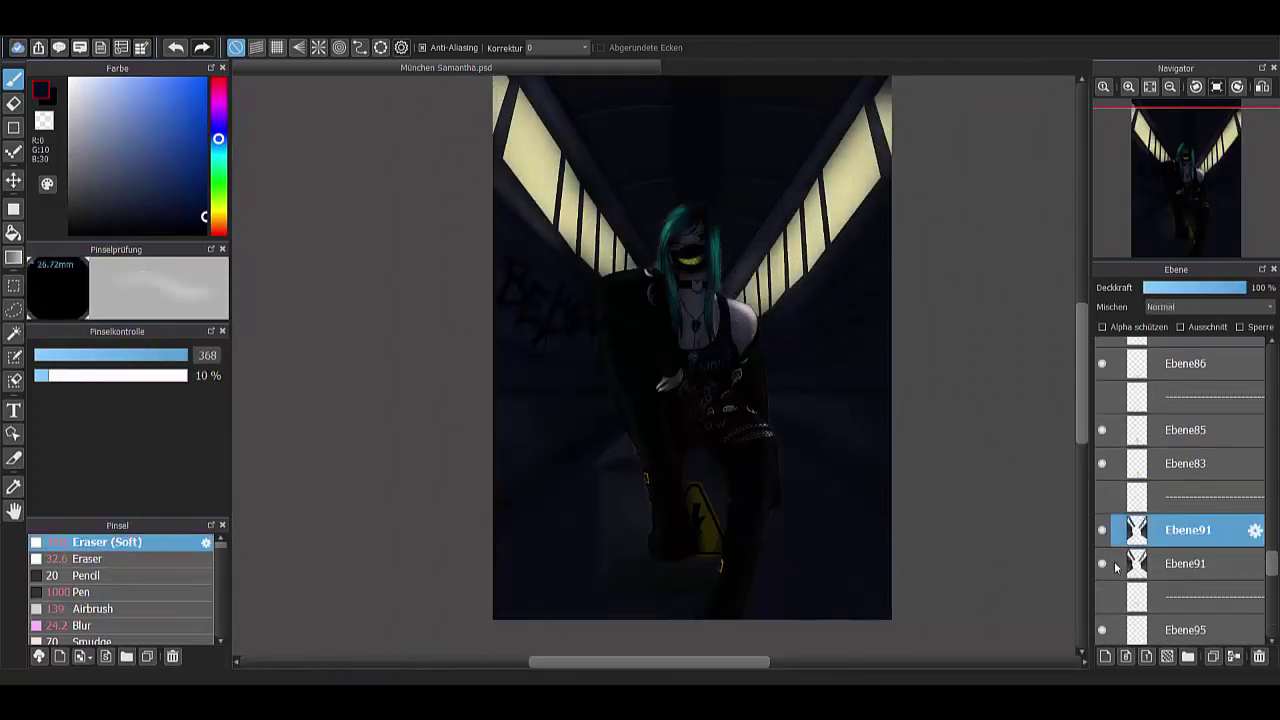
scroll(120, 590, down, 2)
click(94, 582)
mouse_move(700, 337)
mouse_down()
mouse_move(714, 386)
mouse_move(783, 377)
mouse_up()
- Switch to Discord, move to the server's AFK voice channel and return to the illustration
key(alt+Tab)
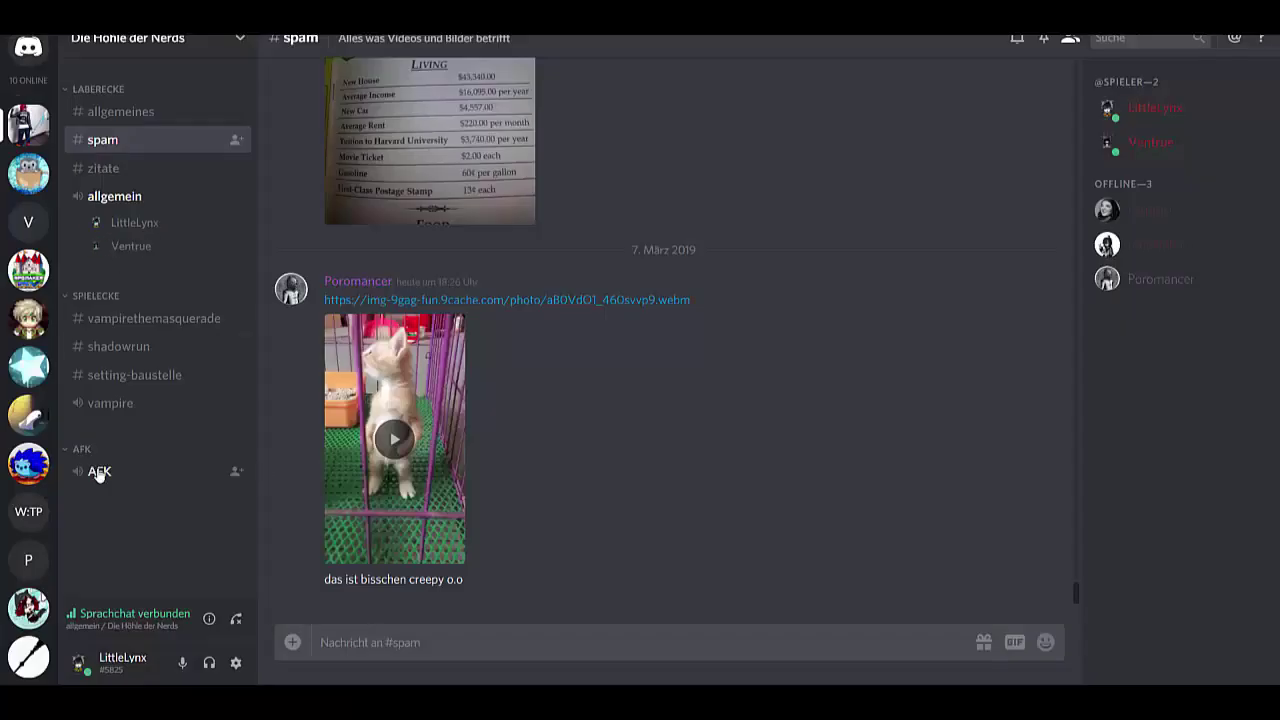
click(99, 472)
click(122, 198)
click(103, 473)
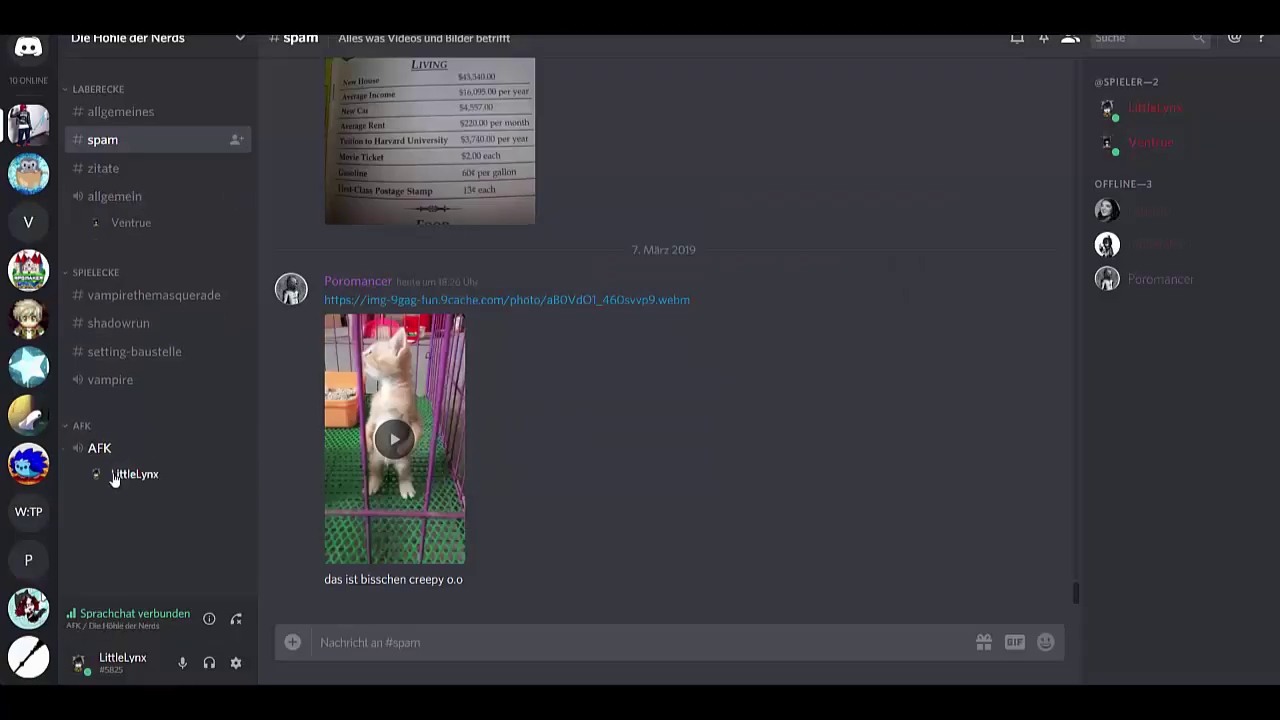
key(alt+Tab)
- Clear the window outlines on the Ebene76 line-art layers inside a lasso selection around both window rows, and reselect wall layer Ebene91
scroll(783, 280, up, 1)
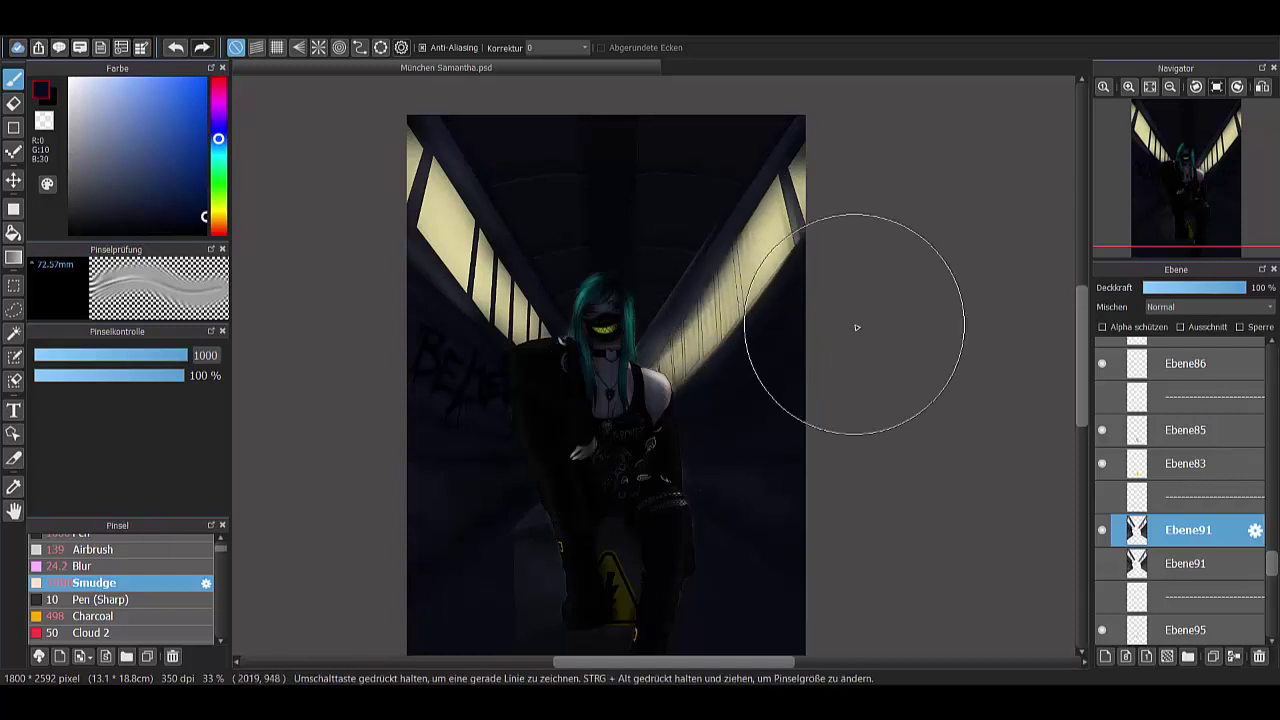
scroll(1065, 335, up, 3)
scroll(1133, 490, up, 4)
click(1100, 534)
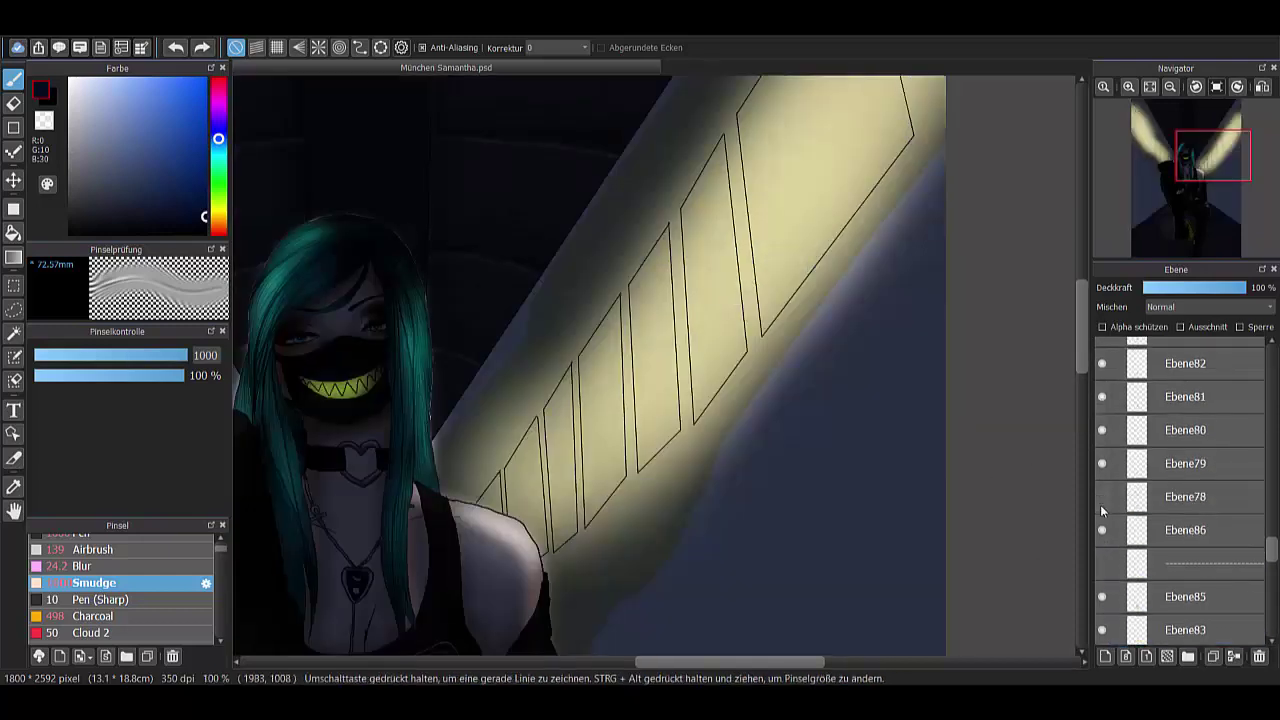
scroll(1133, 480, up, 2)
click(1158, 446)
scroll(323, 118, down, 3)
key(m)
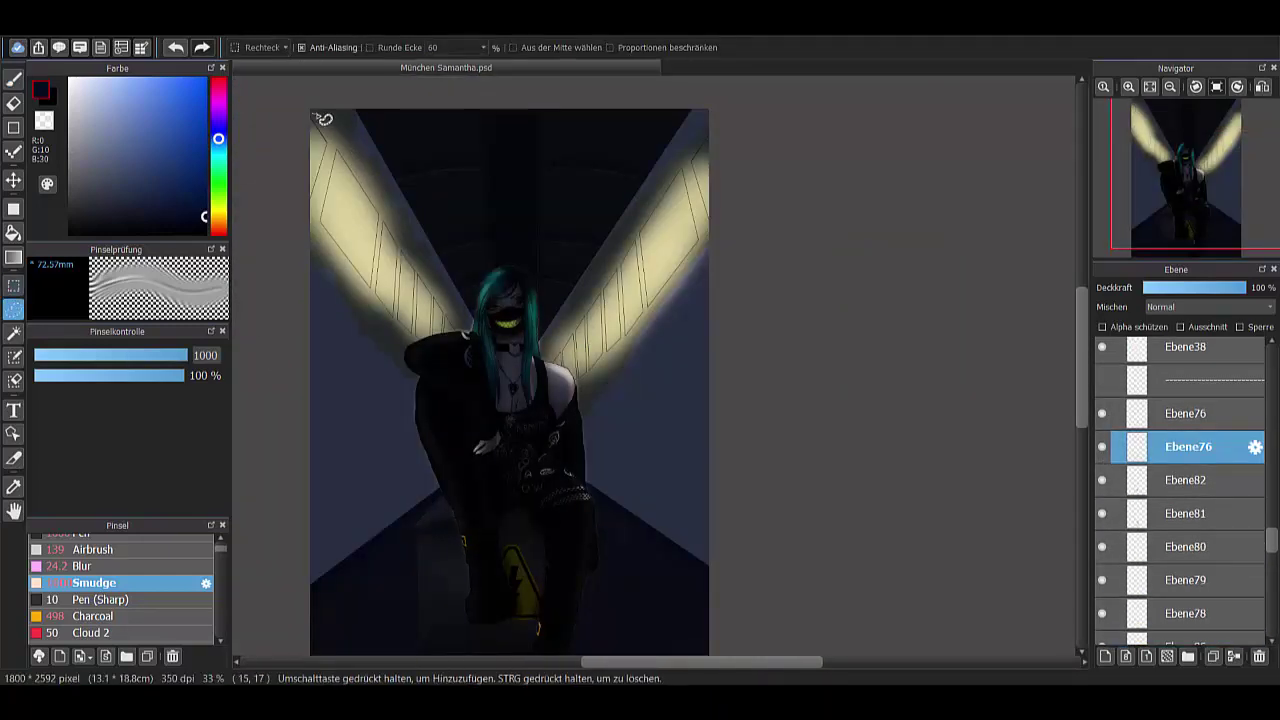
click(323, 118)
shift+click(700, 175)
click(1188, 413)
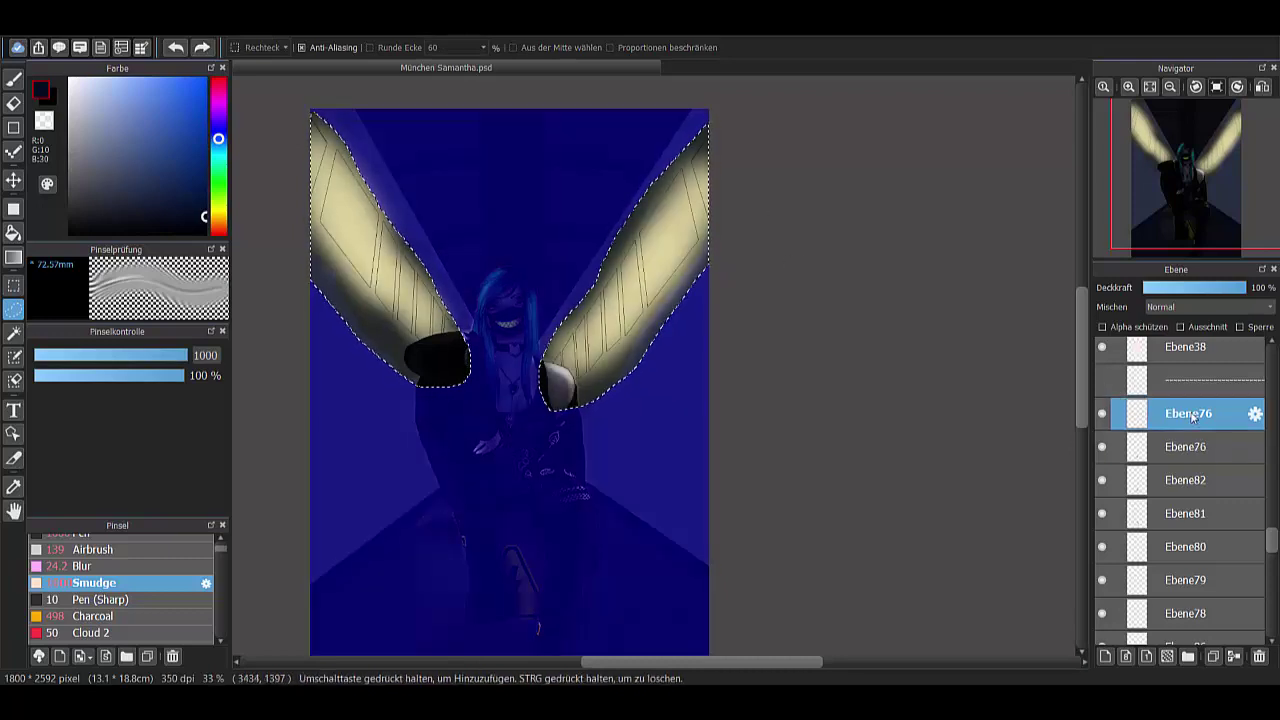
scroll(1188, 480, up, 1)
click(1188, 546)
key(ctrl+d)
- Blur the bars of both window rows on the upper Ebene91 layer with Smudge at size 1000 and 10%
scroll(586, 266, up, 1)
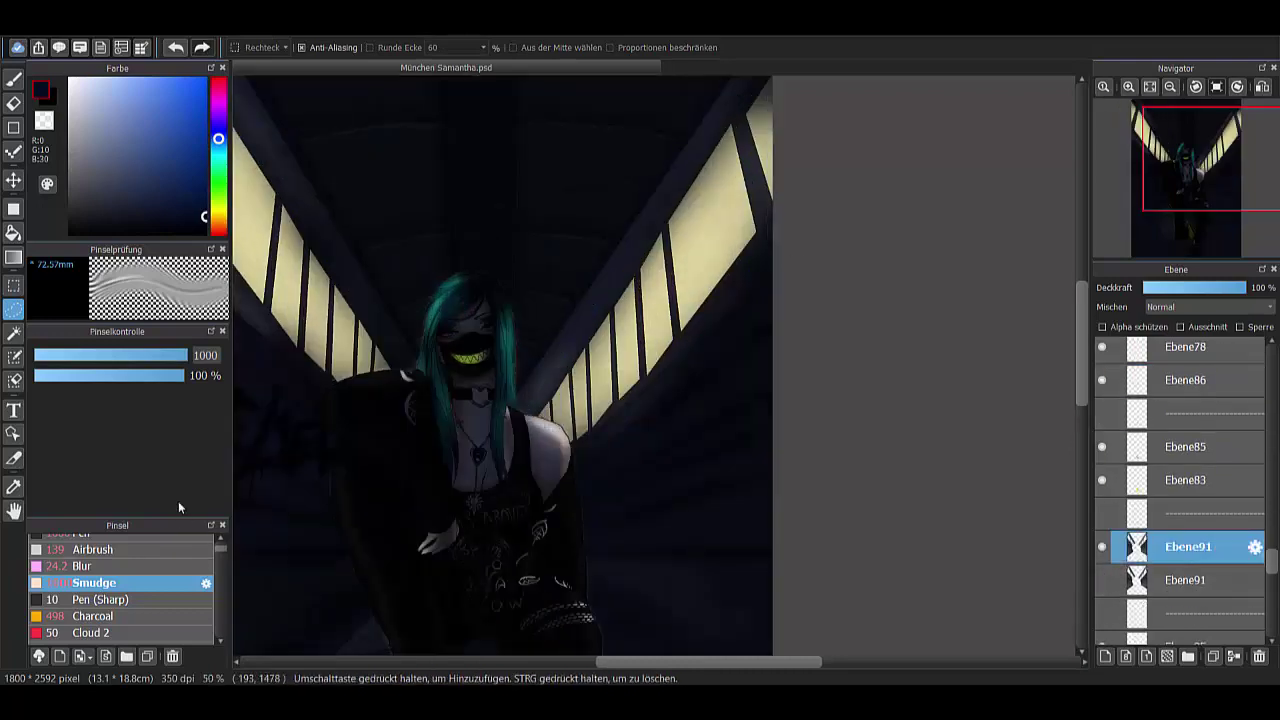
key(b)
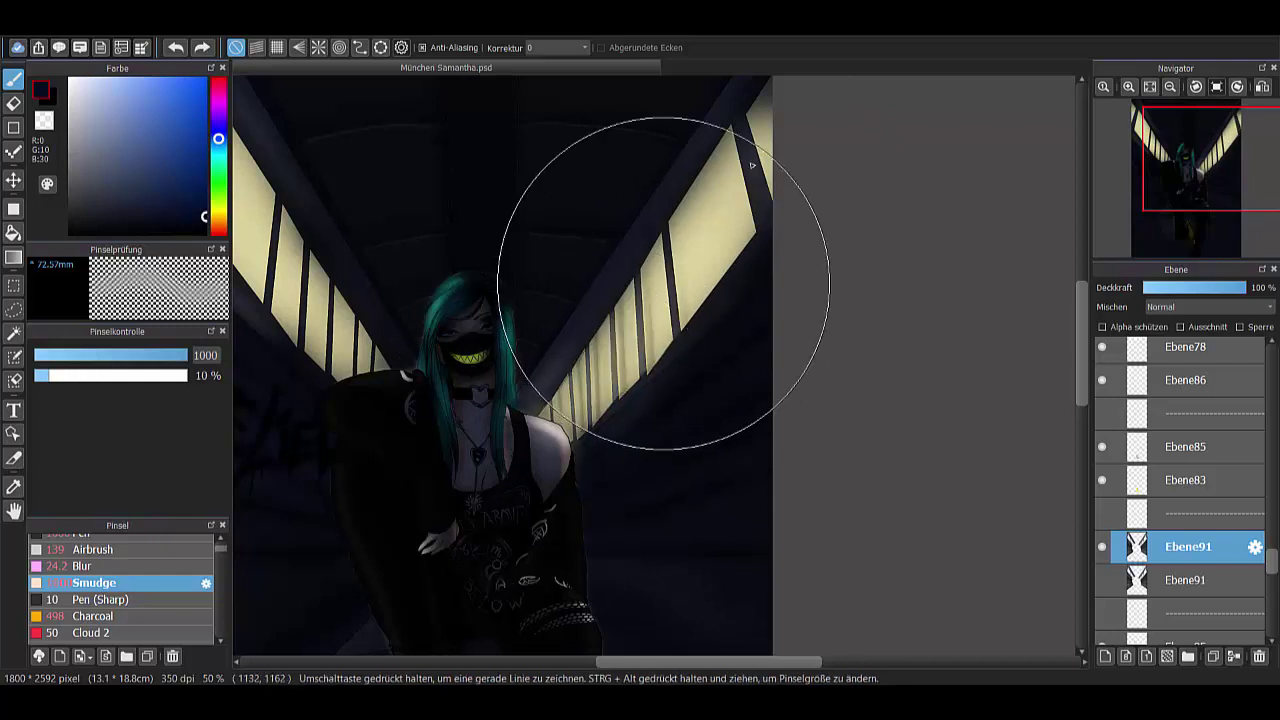
drag(752, 165, 660, 300)
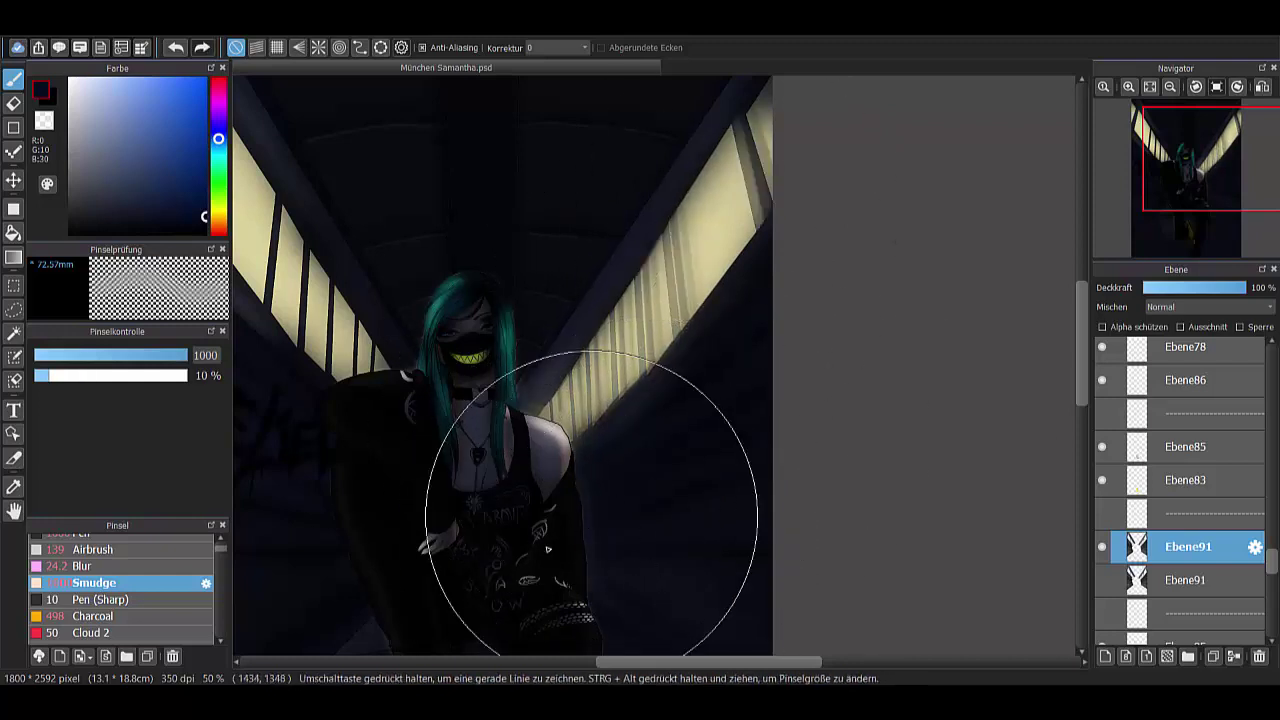
scroll(548, 548, down, 2)
scroll(480, 320, up, 1)
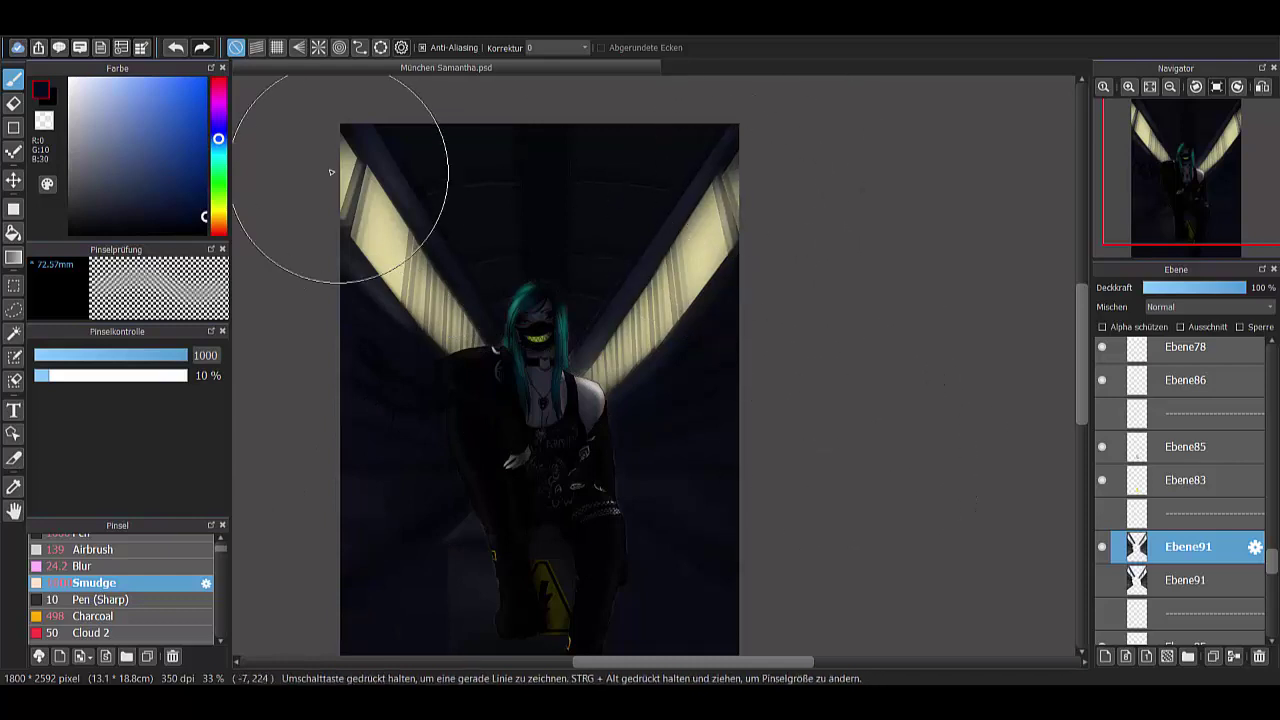
drag(330, 172, 560, 400)
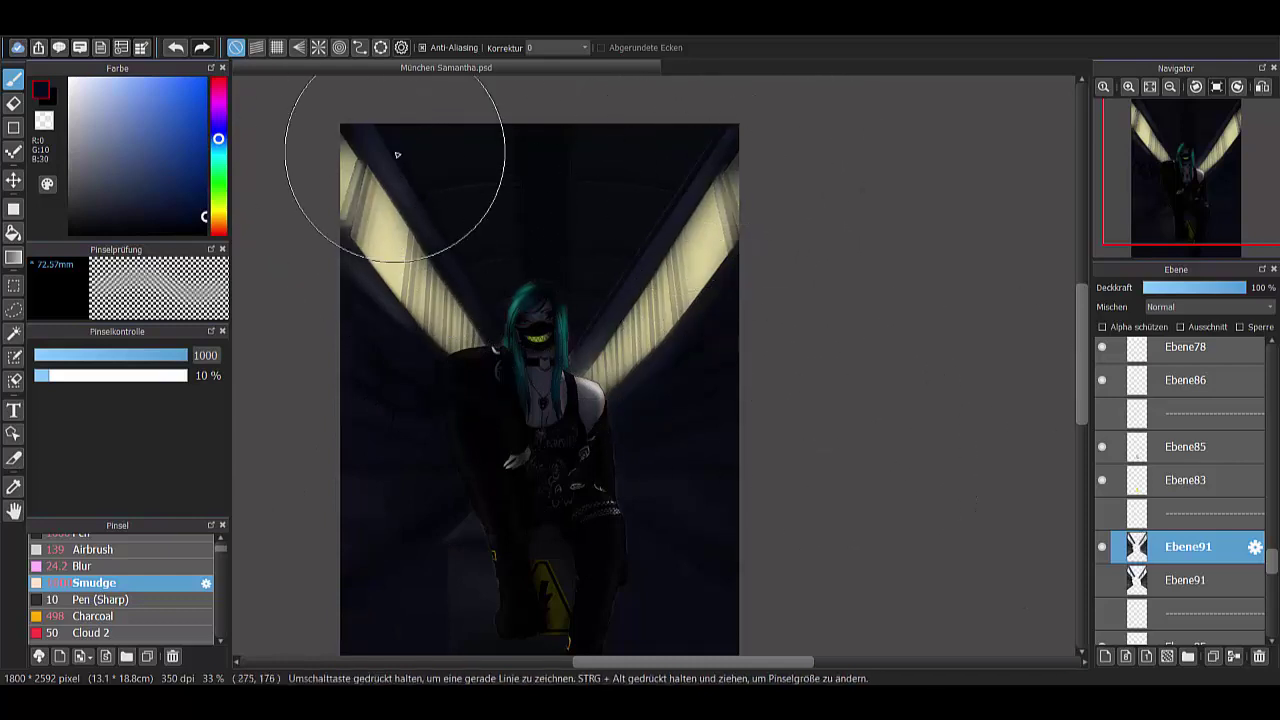
- Spray a warm white (255, 252, 240) glow along both window rows with Airbrush at size 677 and 45% on a new top layer
drag(1271, 562, 1271, 345)
click(1190, 353)
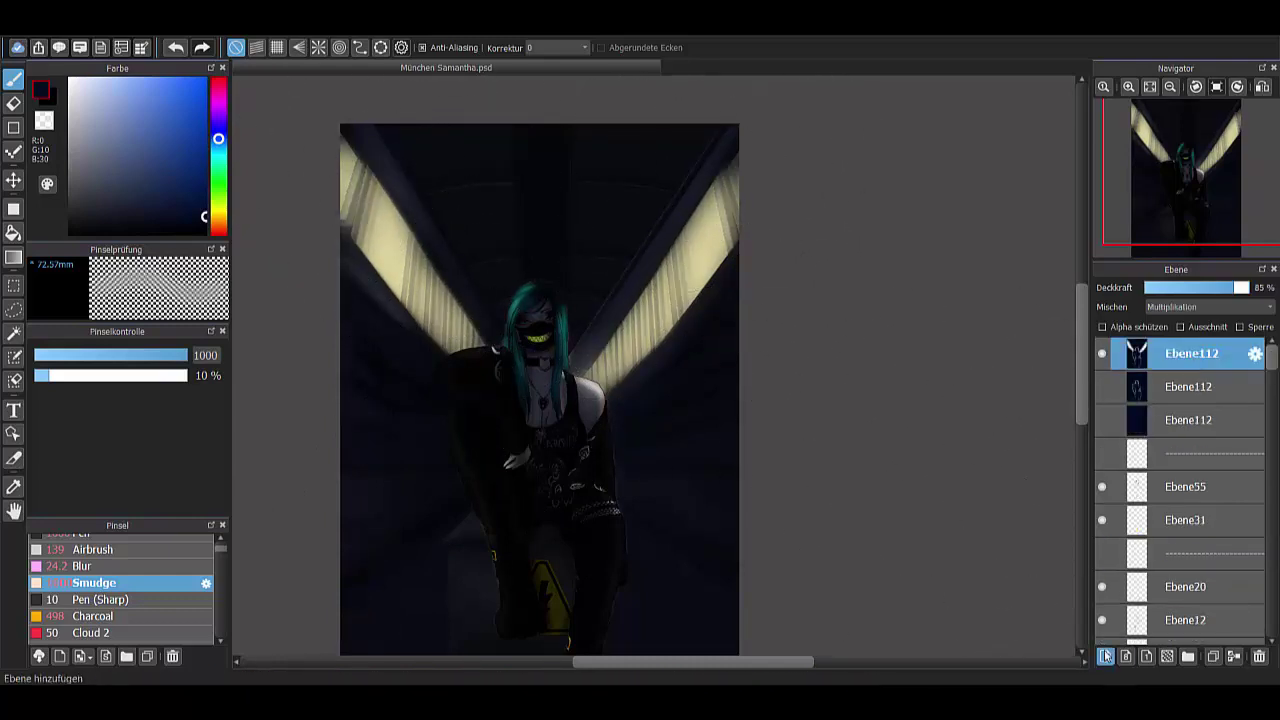
click(92, 549)
alt+click(657, 371)
drag(640, 390, 740, 207)
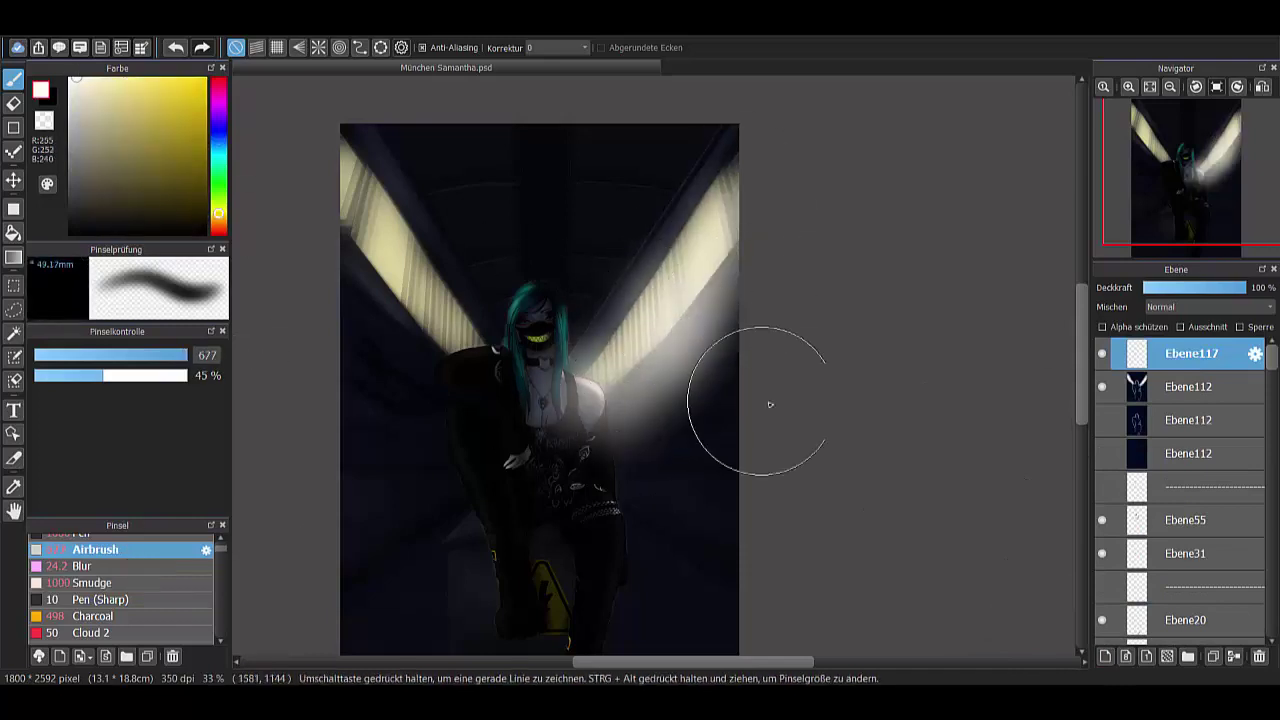
drag(529, 286, 457, 371)
drag(650, 260, 779, 150)
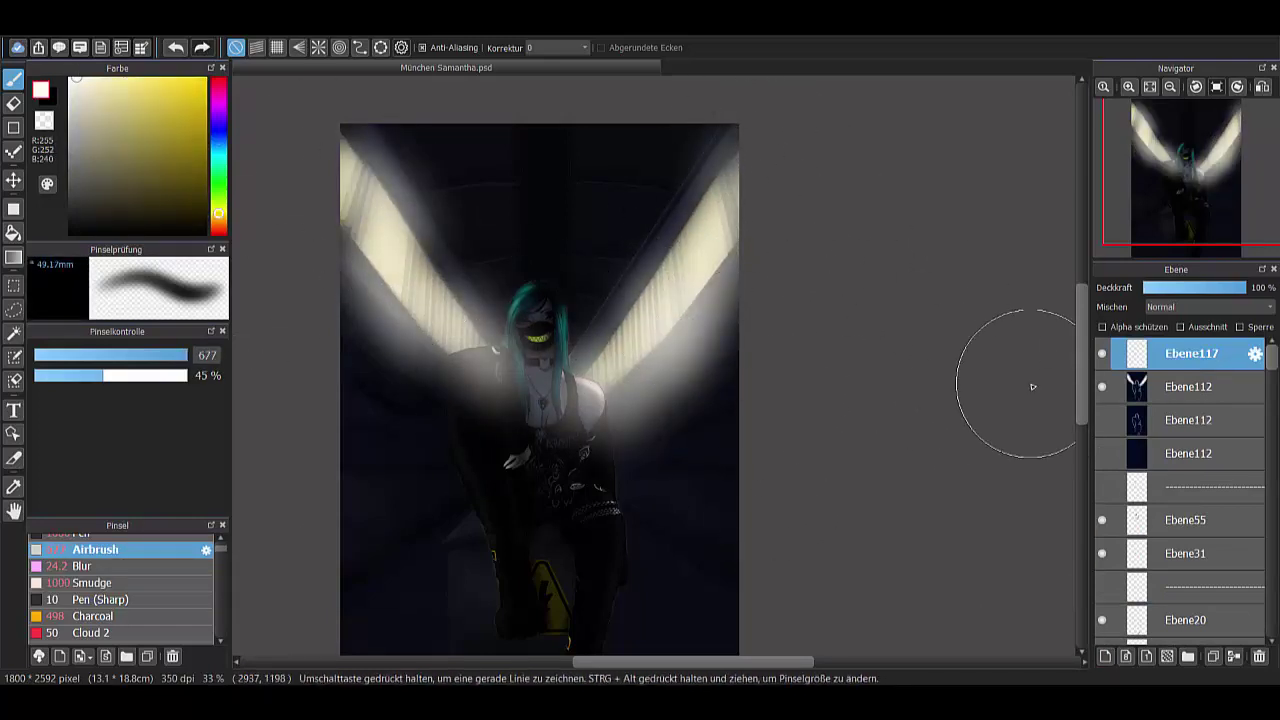
- Set the glow layer to Add (Zusatz), remove the glow over the figure with Eraser (Soft), and soften its edges with Smudge at size 1000
scroll(1210, 307, down, 2)
click(110, 583)
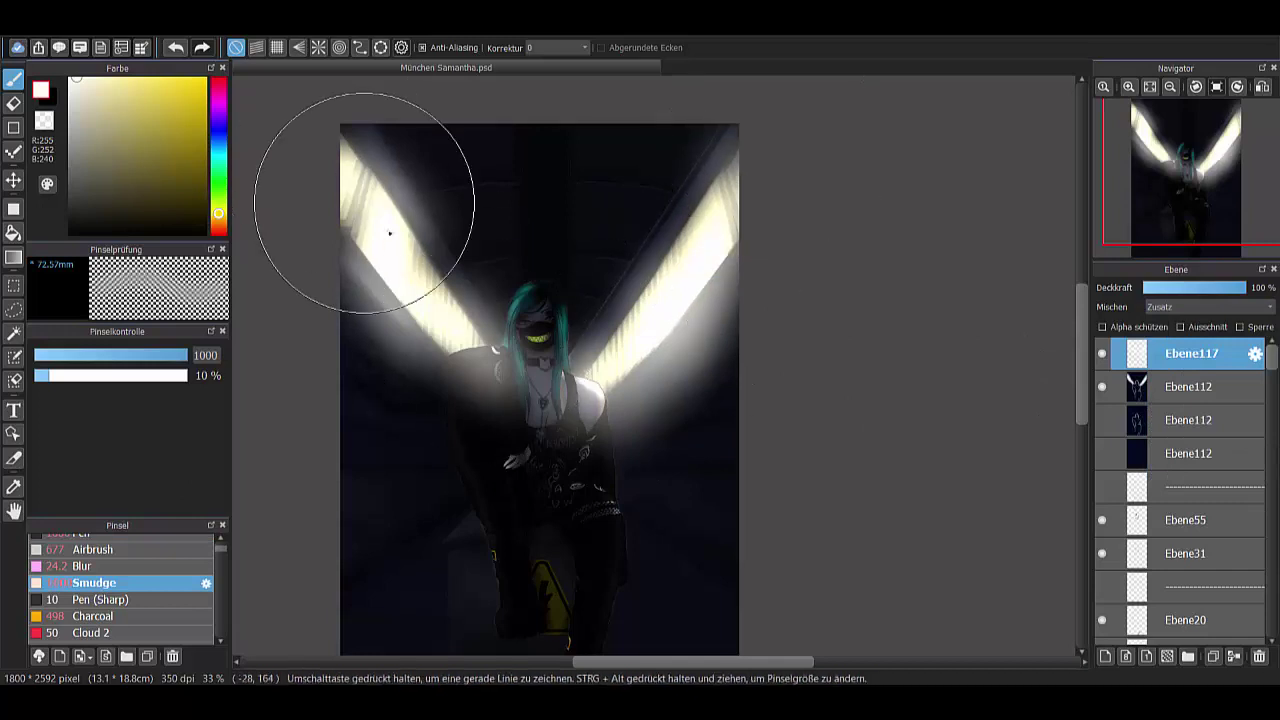
click(110, 540)
drag(506, 360, 600, 445)
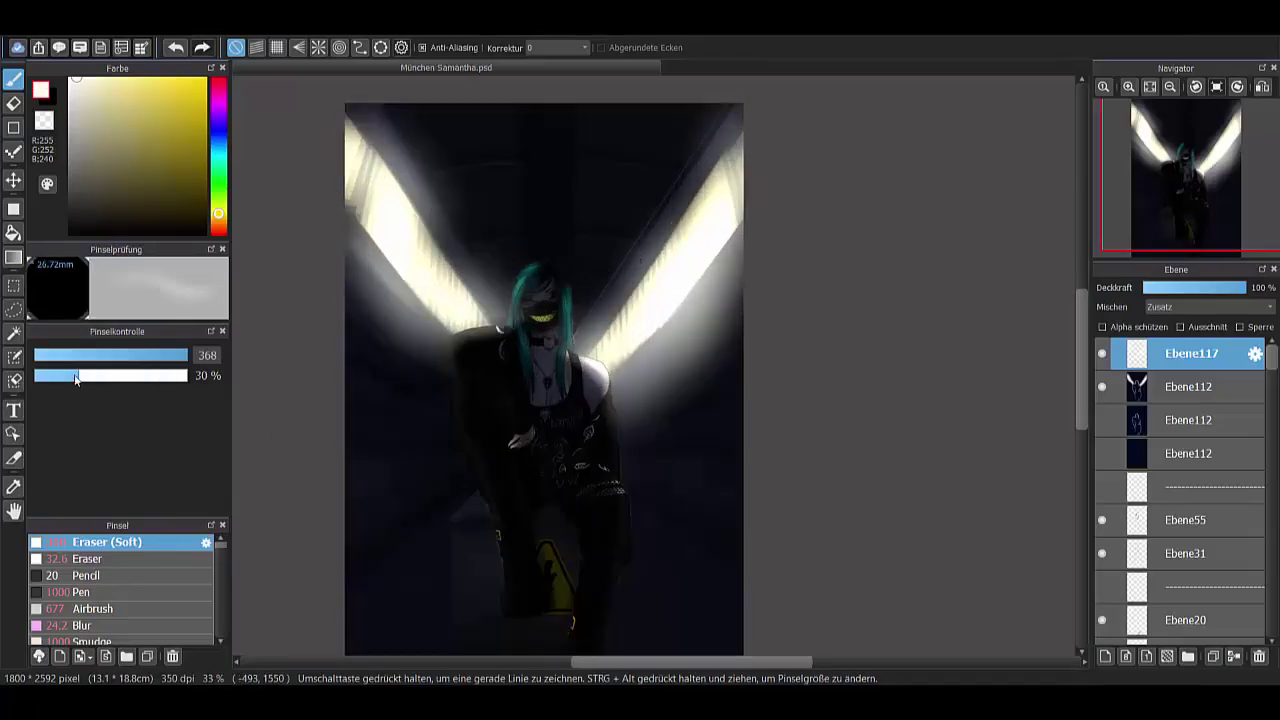
drag(636, 452, 640, 365)
click(110, 640)
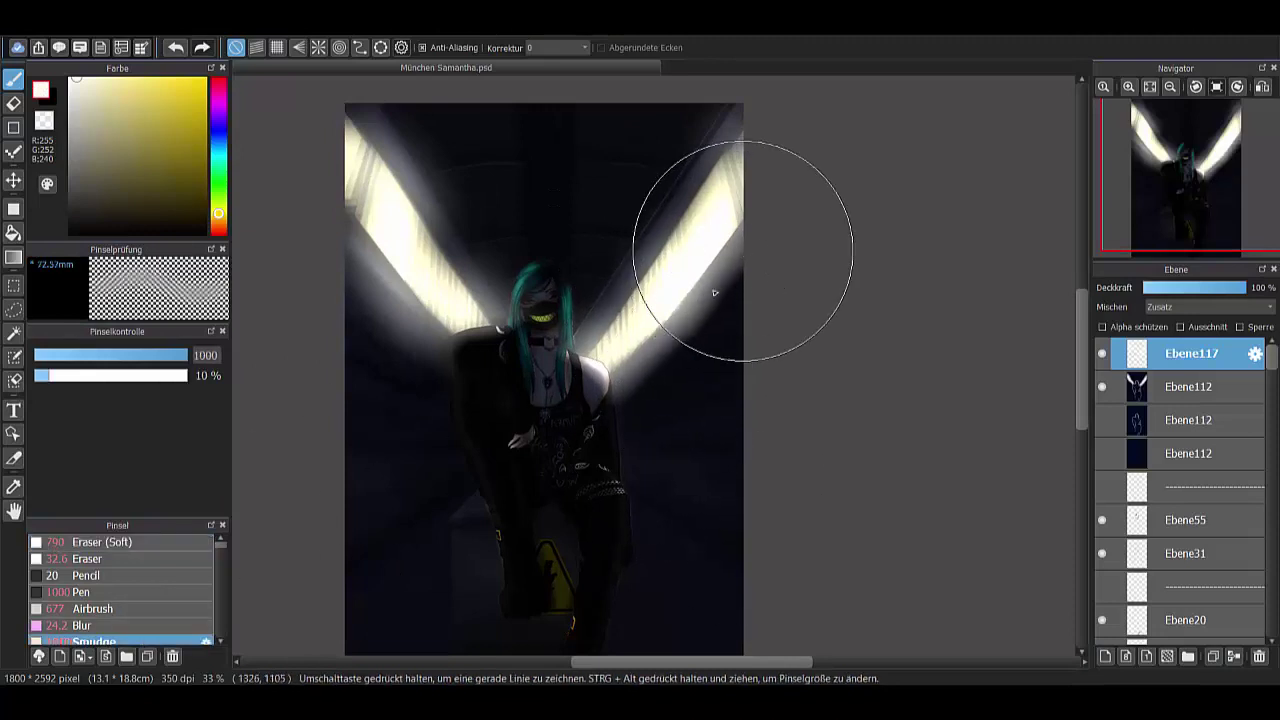
- Spray soft light patches across the ceiling with Airbrush at size 677 on a new top layer set to Add (Zusatz)
key(ctrl+shift+n)
click(92, 608)
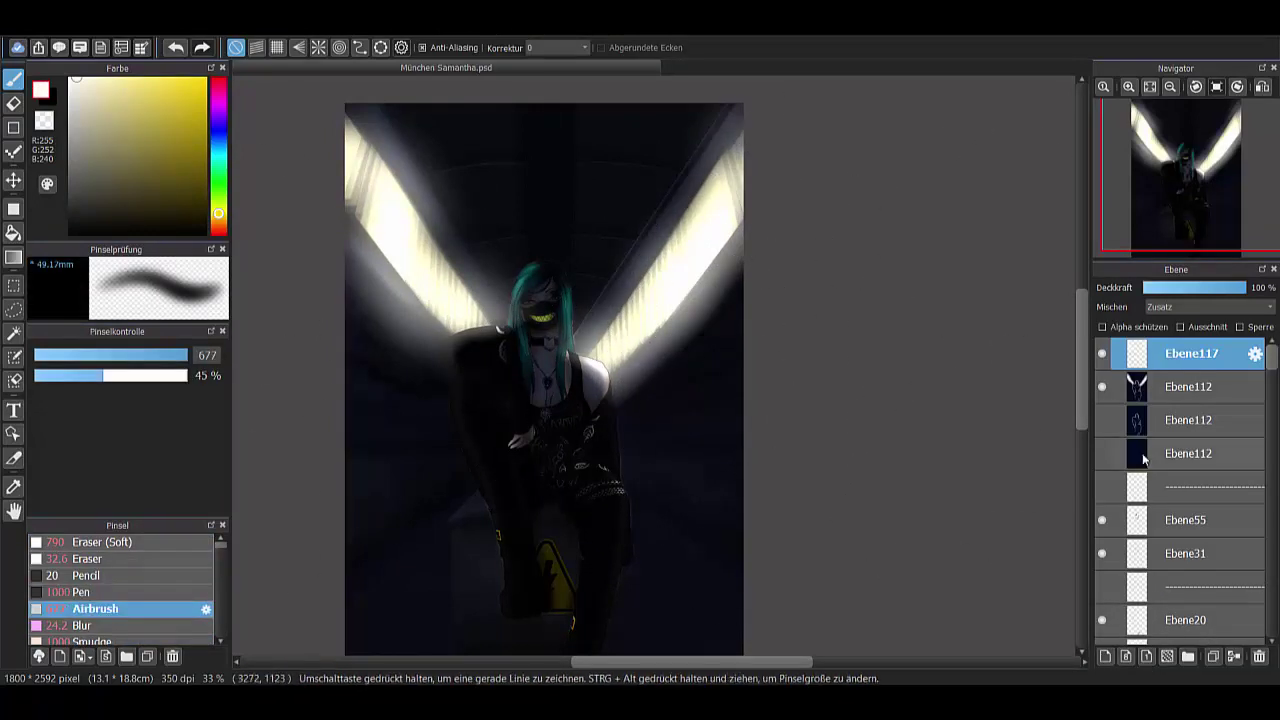
mouse_move(634, 214)
mouse_down()
mouse_move(557, 310)
mouse_move(448, 196)
mouse_up()
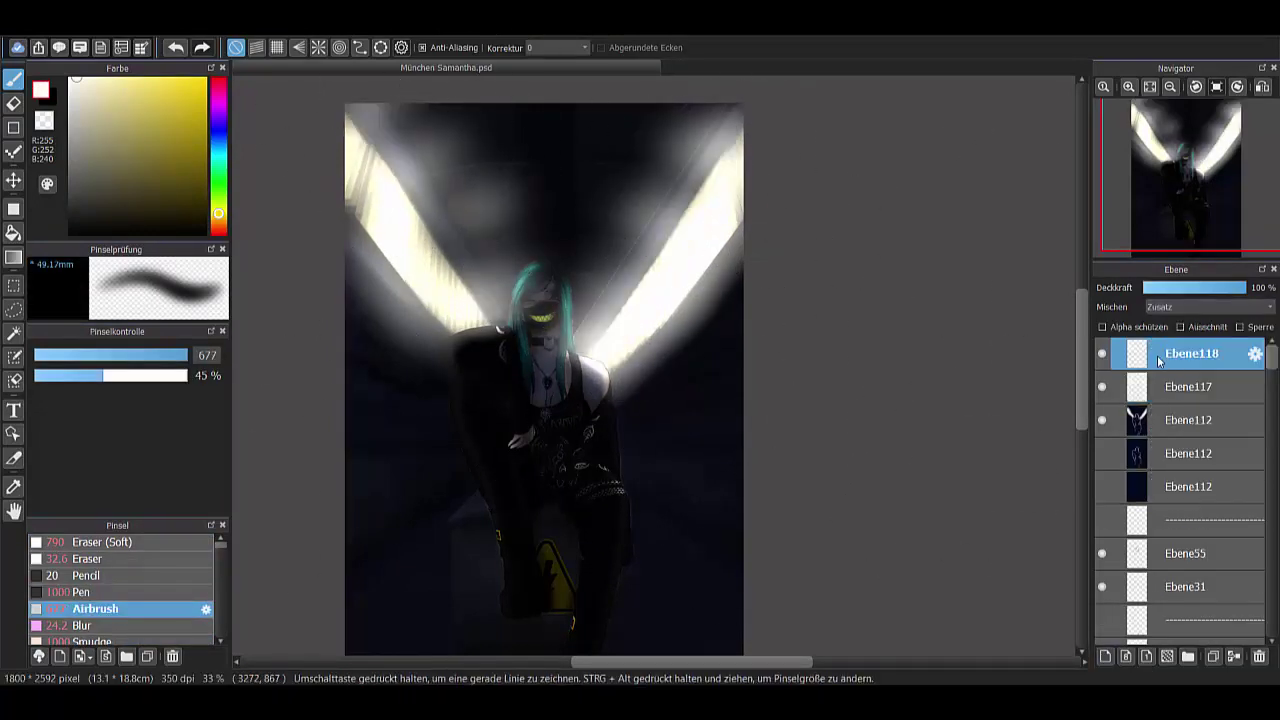
- Airbrush black shadows at size 91 on two Multiply layers at 29% and 17% below the ceiling glow, then choose Eraser (Soft) for the glow layer
key(ctrl+shift+n)
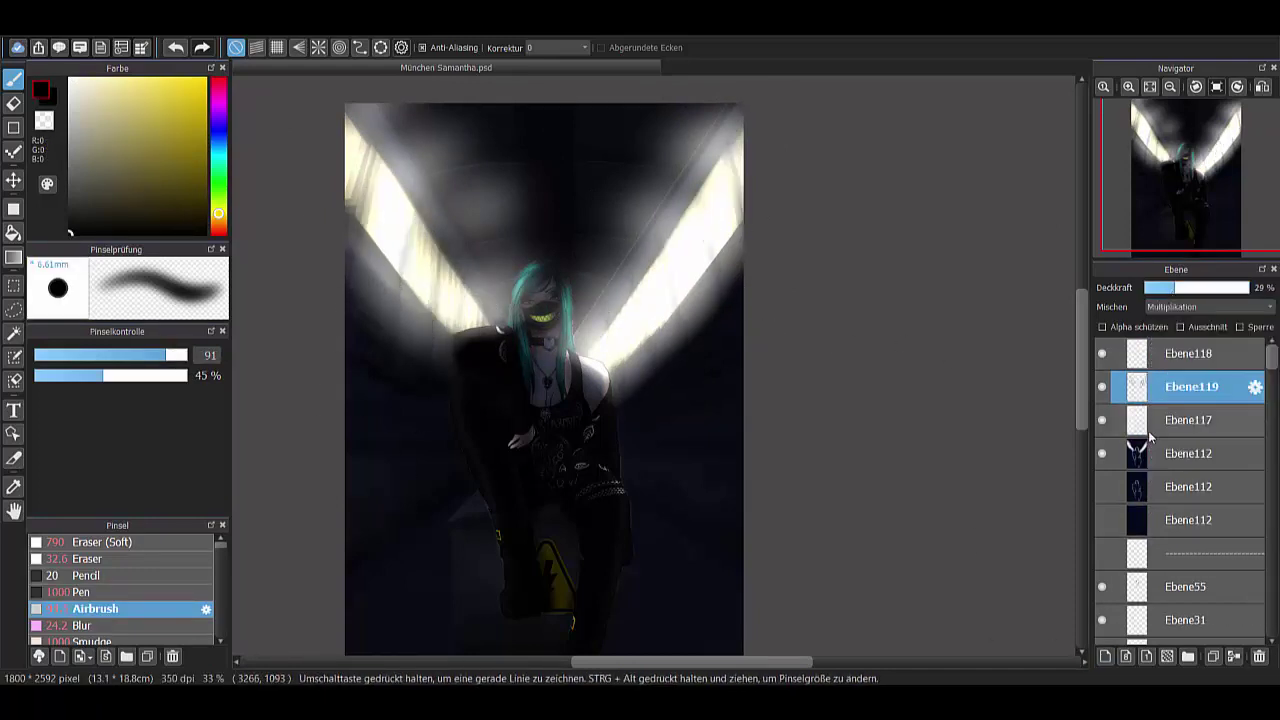
key(ctrl+shift+n)
click(1210, 306)
click(1200, 440)
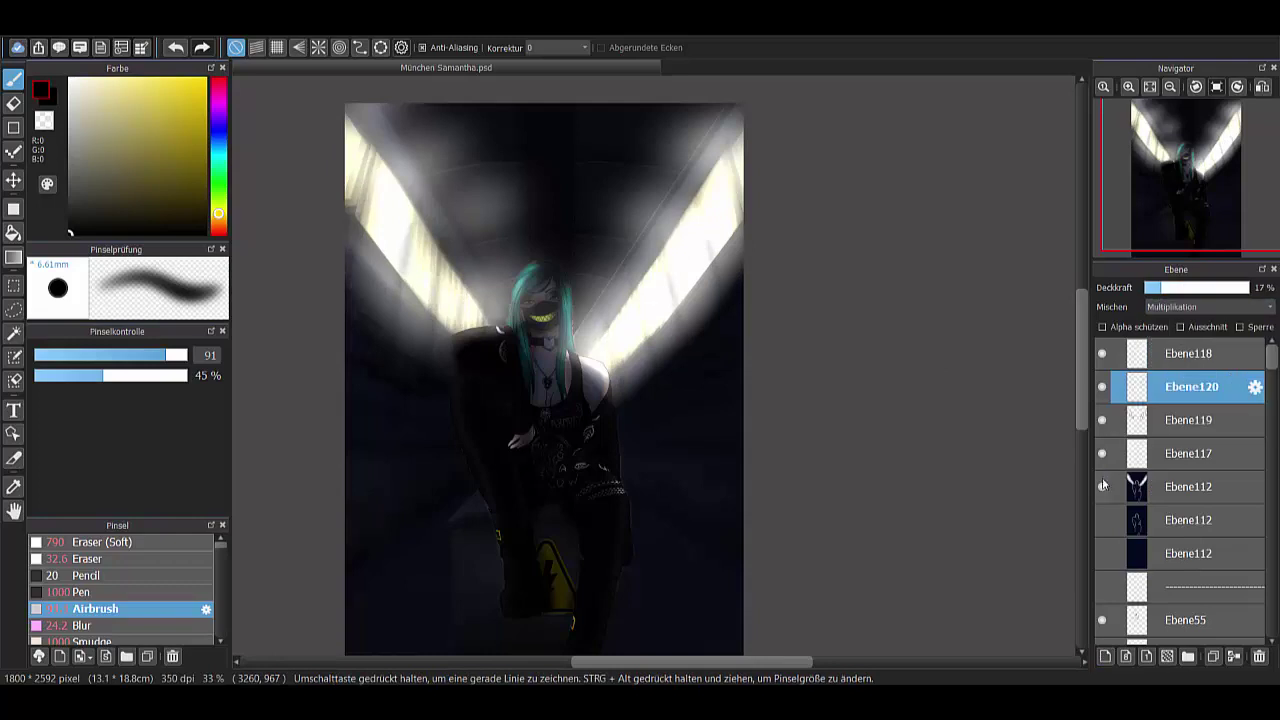
click(1190, 353)
key(e)
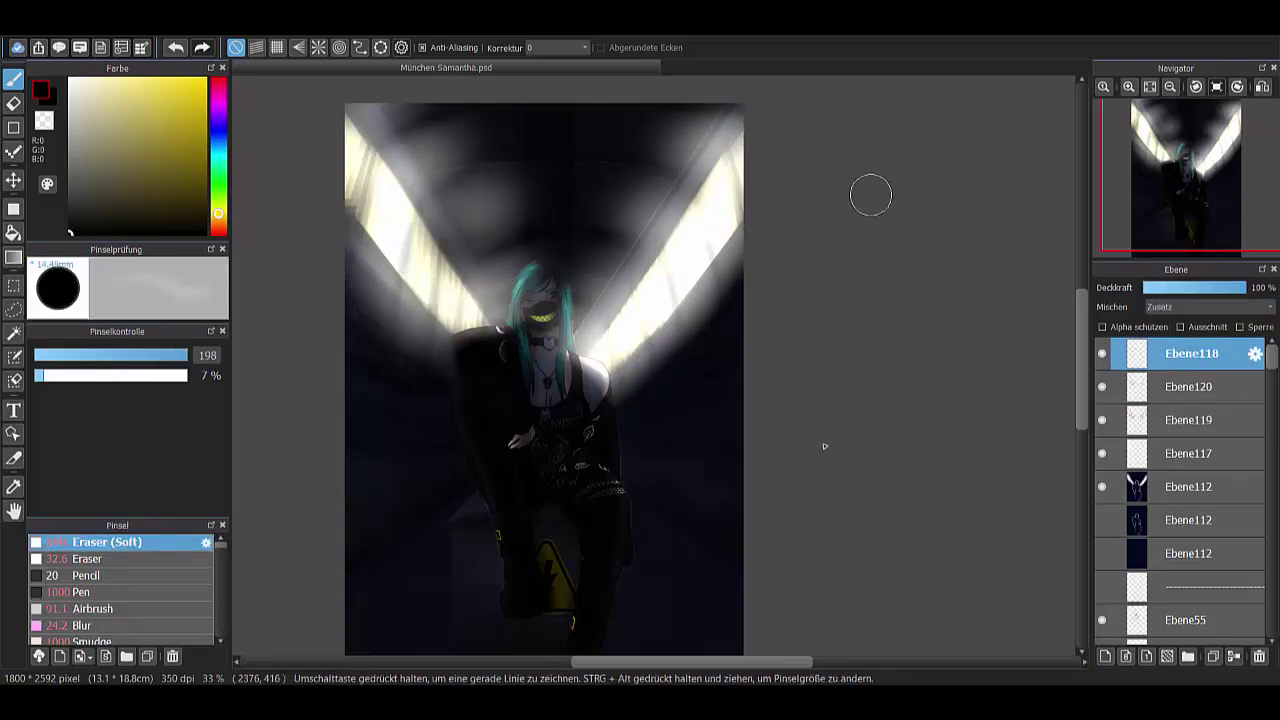
- Spray a broad warm white (255, 251, 234) glow over both side walls with Airbrush at size 980 on a new Add (Zusatz) layer
key(ctrl+shift+n)
click(78, 82)
click(95, 608)
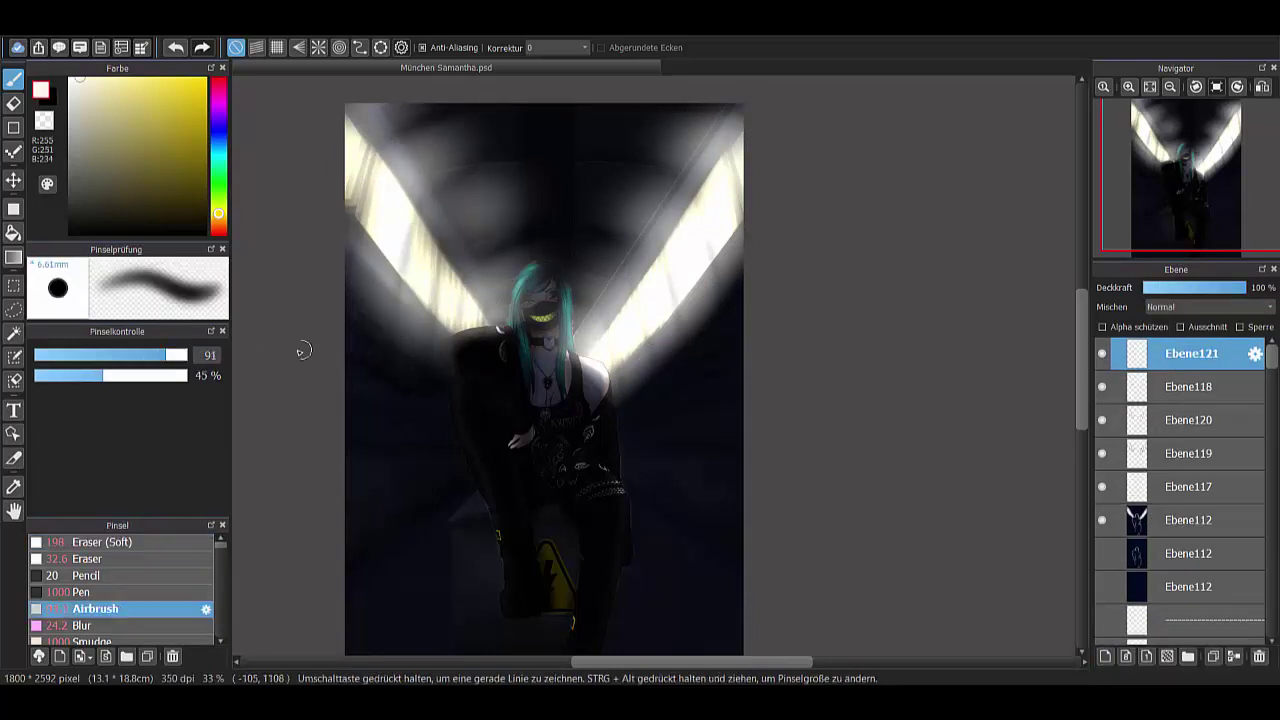
mouse_move(385, 348)
mouse_down()
mouse_move(721, 360)
mouse_move(866, 289)
mouse_up()
click(1210, 306)
click(1200, 440)
- Erase the wall glow over the figure and in vertical shadow strips with Eraser (Soft) at 7%, and blend it with Smudge at size 1000
key(e)
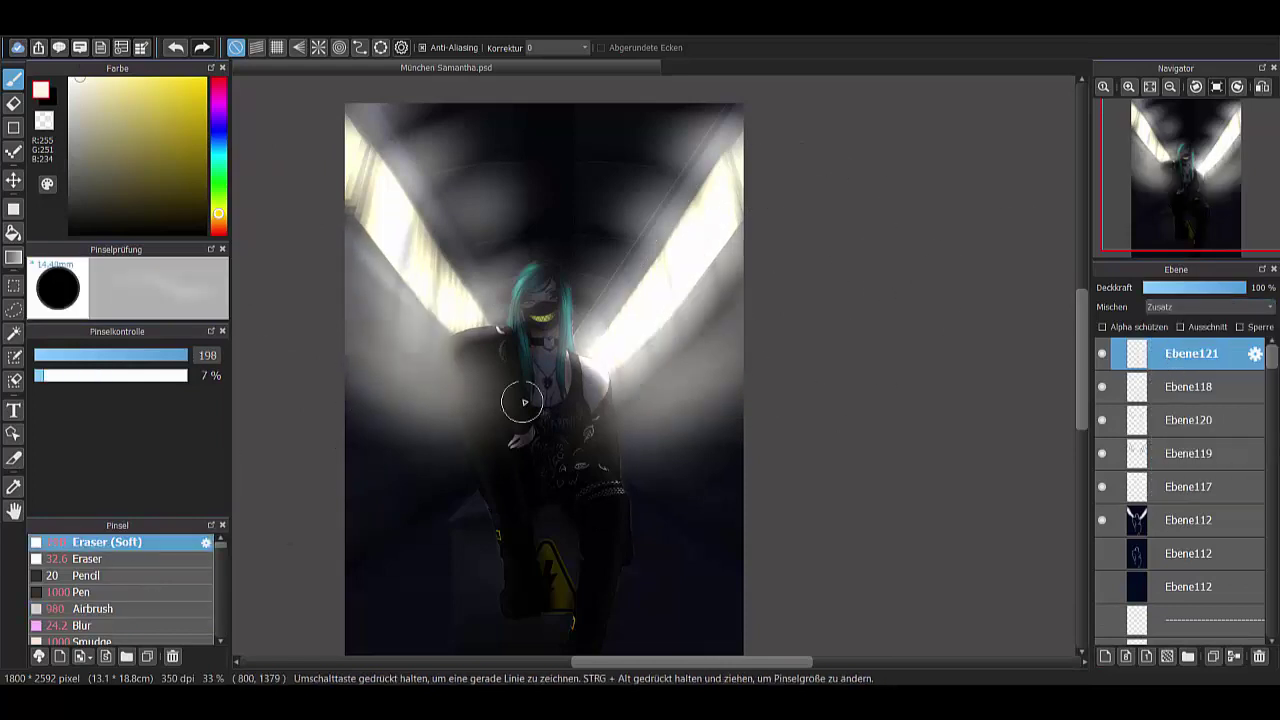
mouse_move(481, 437)
mouse_down()
mouse_move(478, 358)
mouse_move(588, 432)
mouse_move(386, 365)
mouse_move(402, 401)
mouse_up()
key(ctrl+z)
key(ctrl+z)
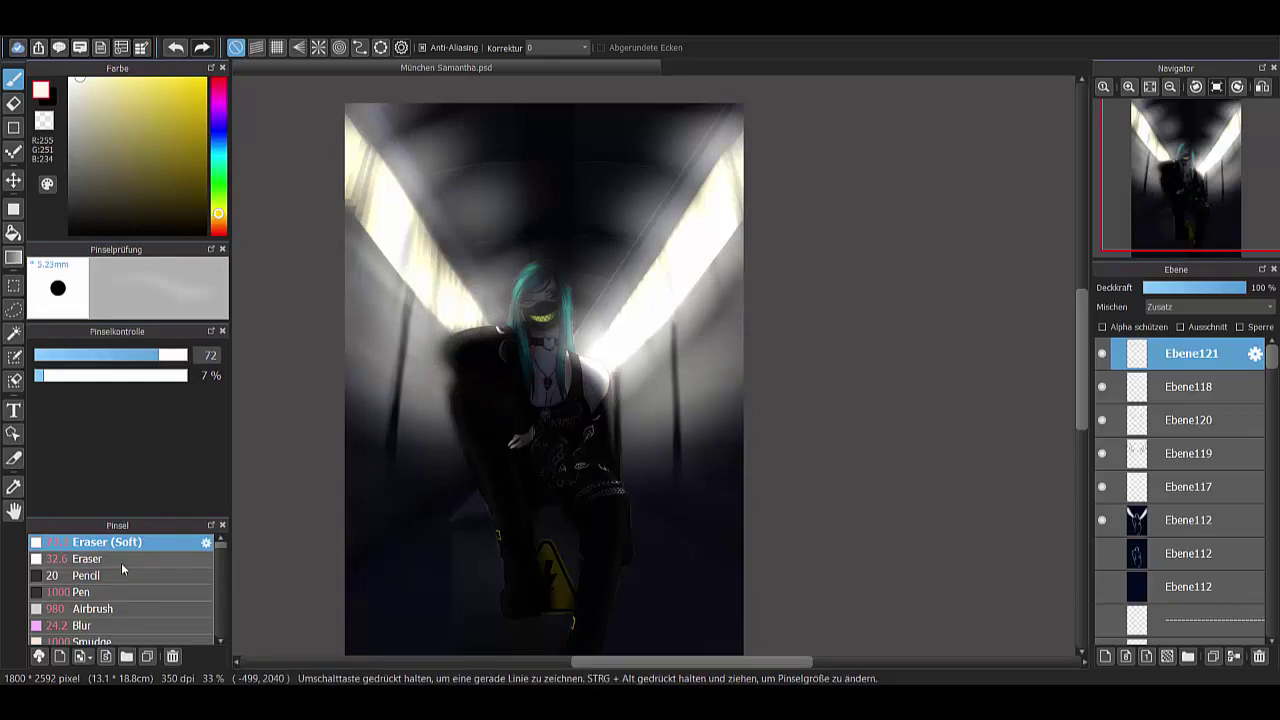
click(95, 640)
mouse_move(657, 407)
mouse_down()
mouse_move(611, 363)
mouse_move(626, 443)
mouse_up()
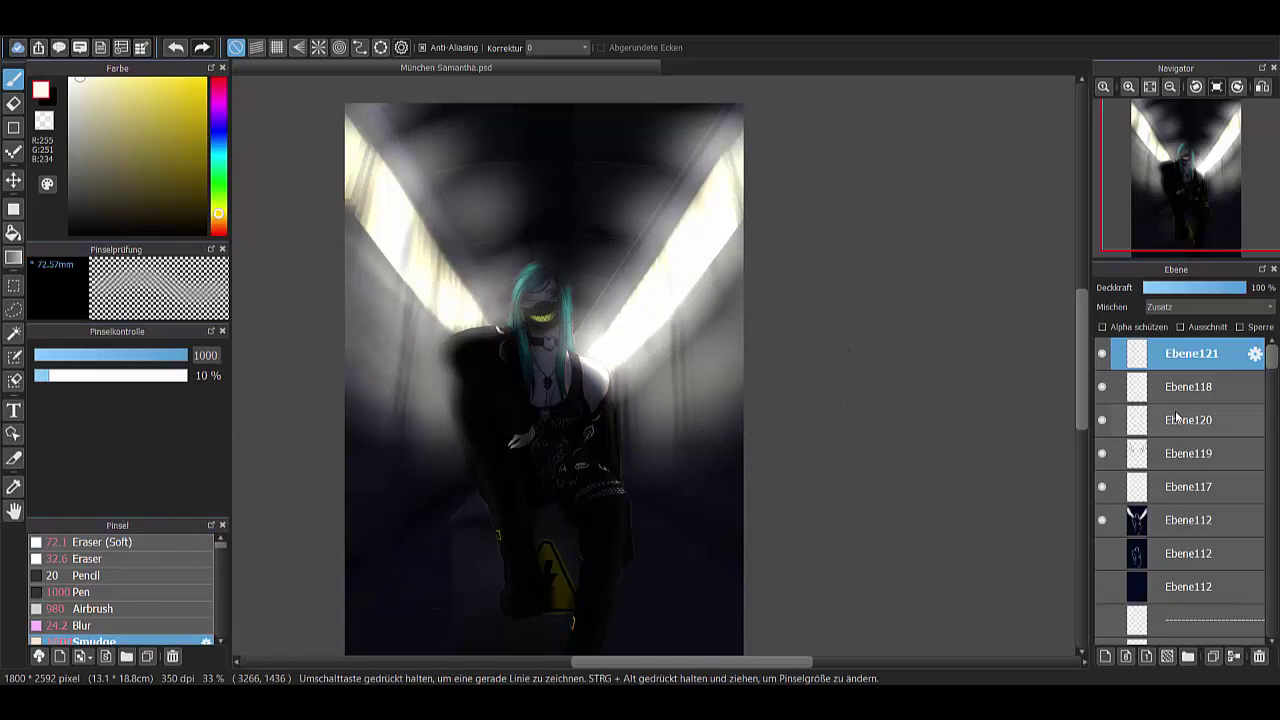
- Airbrush warm white (255, 251, 234) rim light along the seat's left edge and the adjacent sleeve on a new top layer
key(ctrl+shift+n)
click(95, 608)
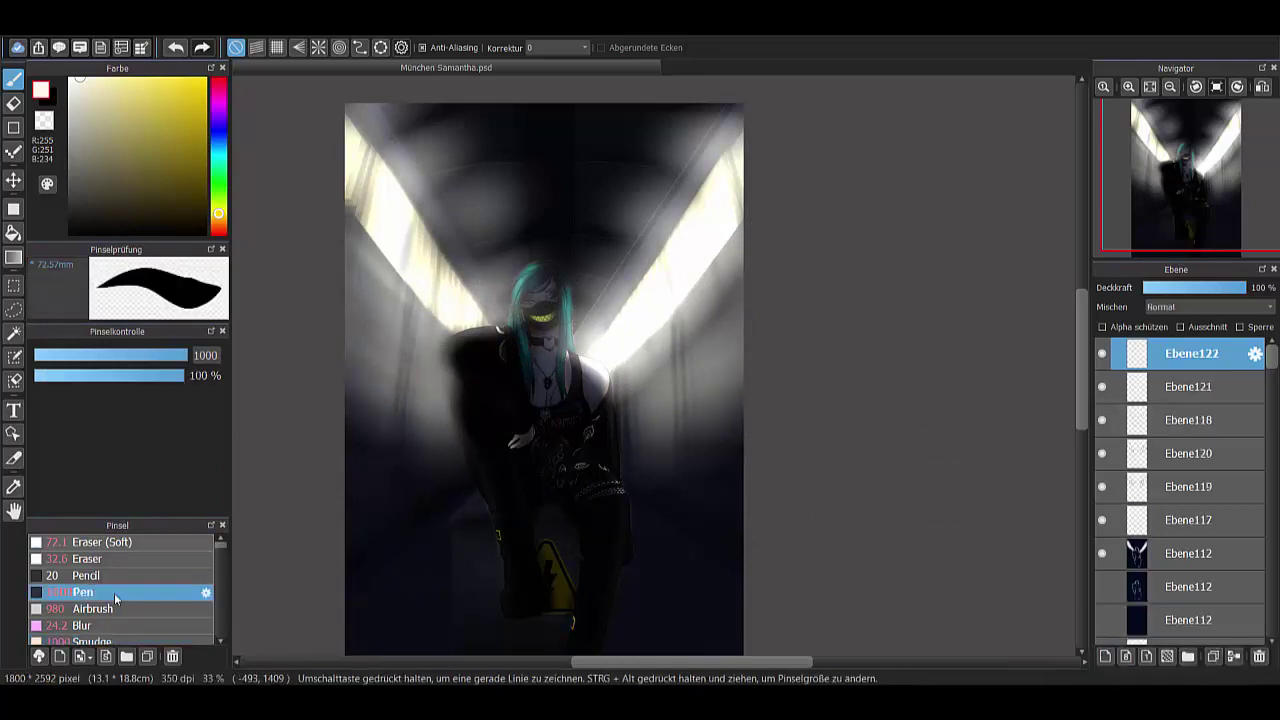
drag(472, 500, 455, 645)
drag(460, 380, 520, 534)
- Airbrush warm white rim light along the hood, the coat sleeve and the front leg down to the boot, reducing the brush to size 73
scroll(520, 534, up, 2)
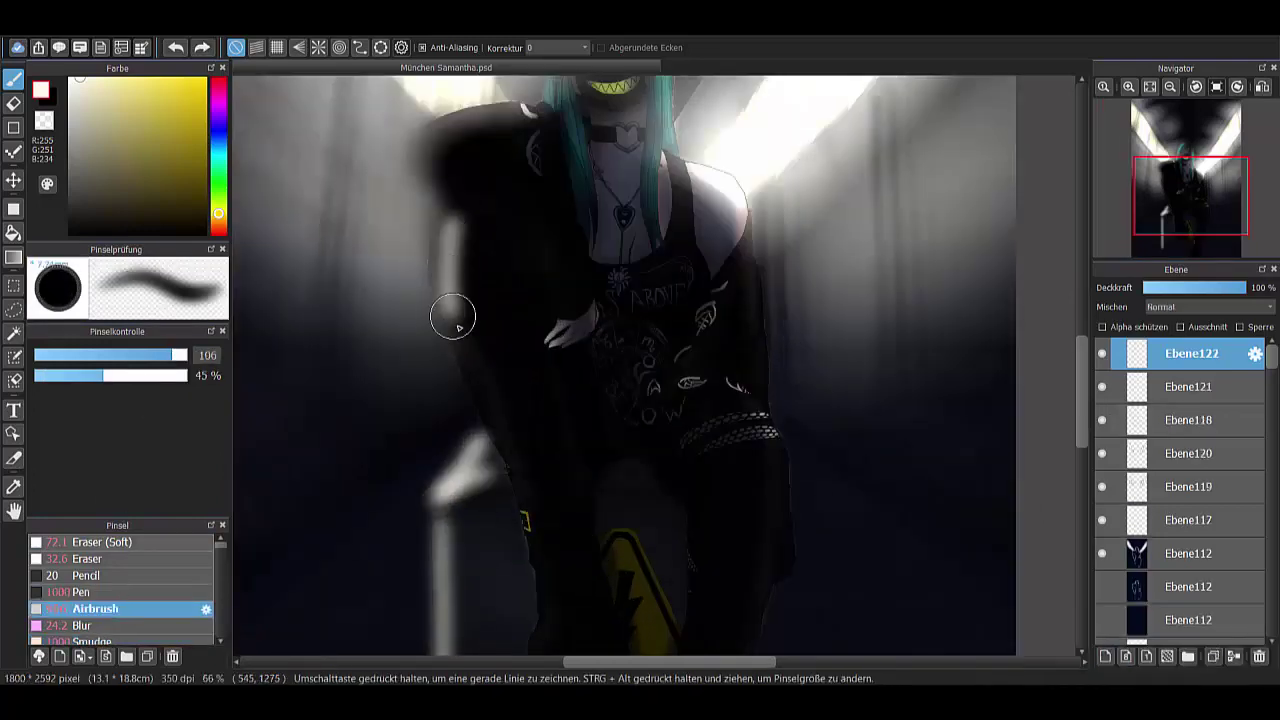
drag(443, 314, 437, 237)
mouse_move(524, 442)
mouse_down()
mouse_move(445, 290)
mouse_move(463, 166)
mouse_move(425, 150)
mouse_move(560, 305)
mouse_up()
drag(527, 507, 545, 638)
scroll(766, 329, down, 3)
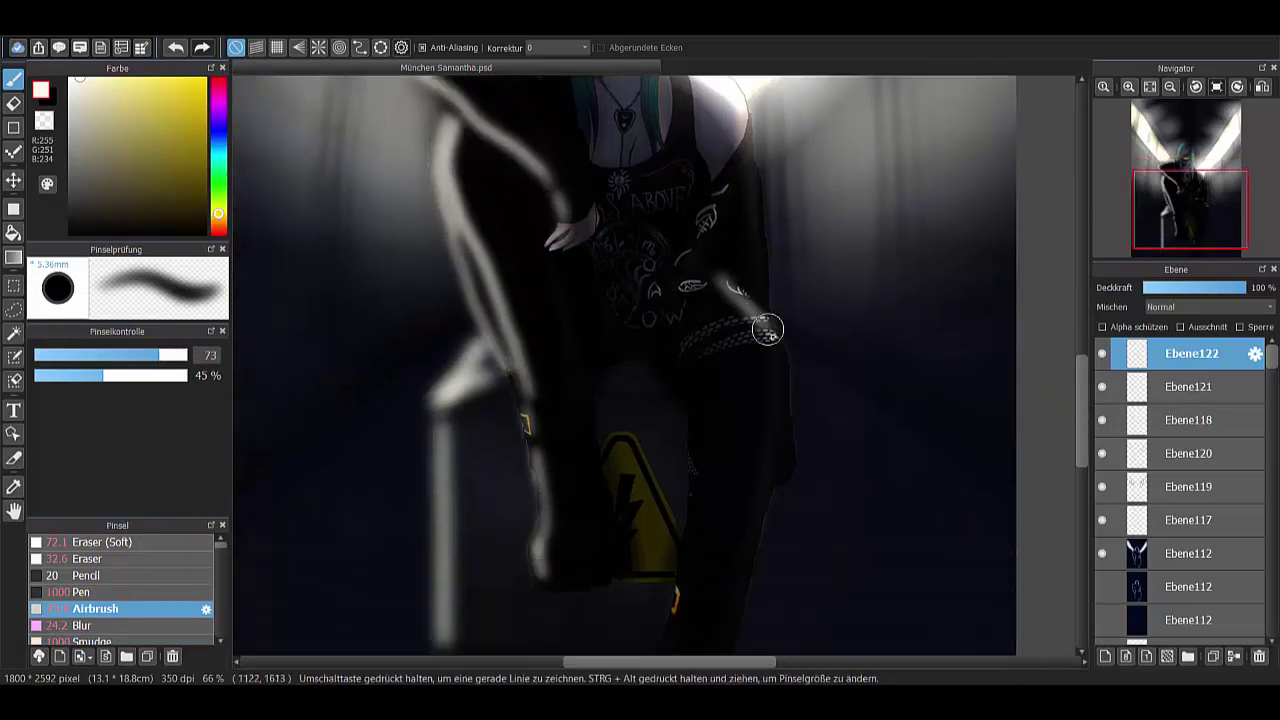
- Airbrush size 73 rim light down the other knee and leg, around the boots, and along the other sleeve
drag(766, 329, 814, 443)
scroll(729, 518, down, 2)
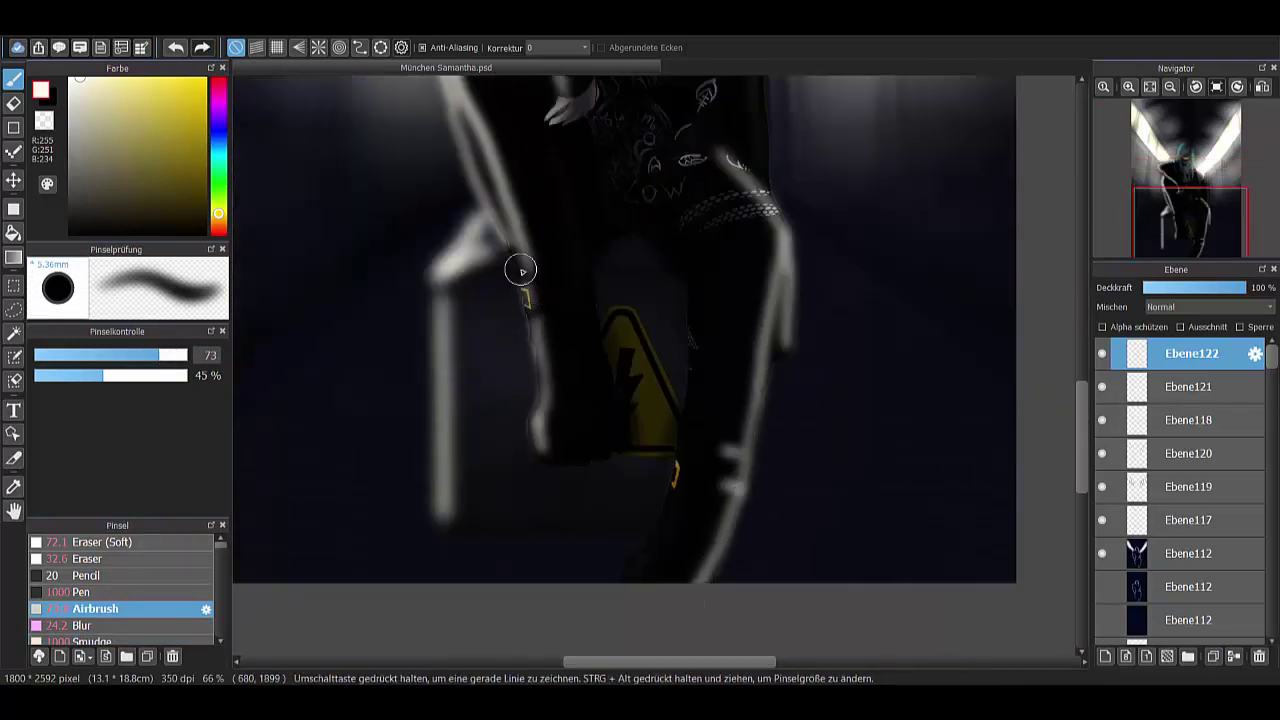
drag(517, 269, 530, 345)
scroll(864, 292, up, 3)
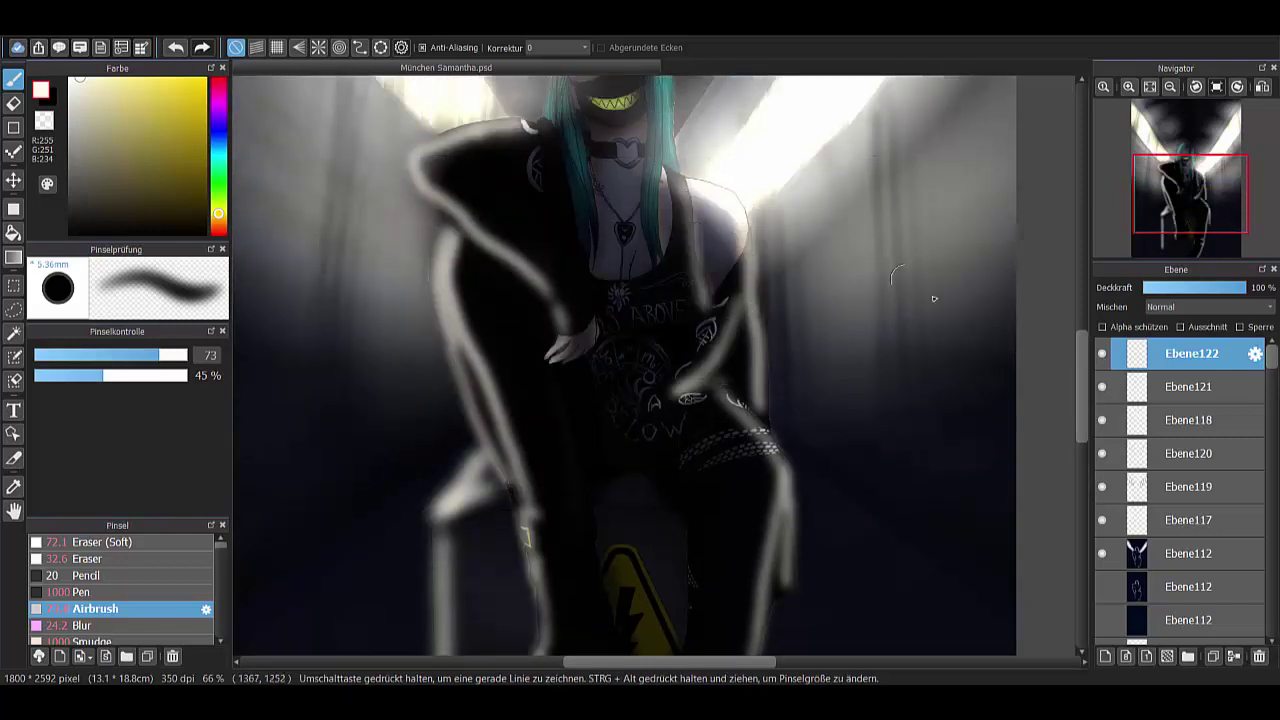
- Airbrush soft rim light at size 73 around the top of the head and down both sides of the hair
scroll(933, 298, up, 2)
drag(560, 180, 580, 350)
drag(660, 160, 670, 400)
drag(605, 130, 665, 165)
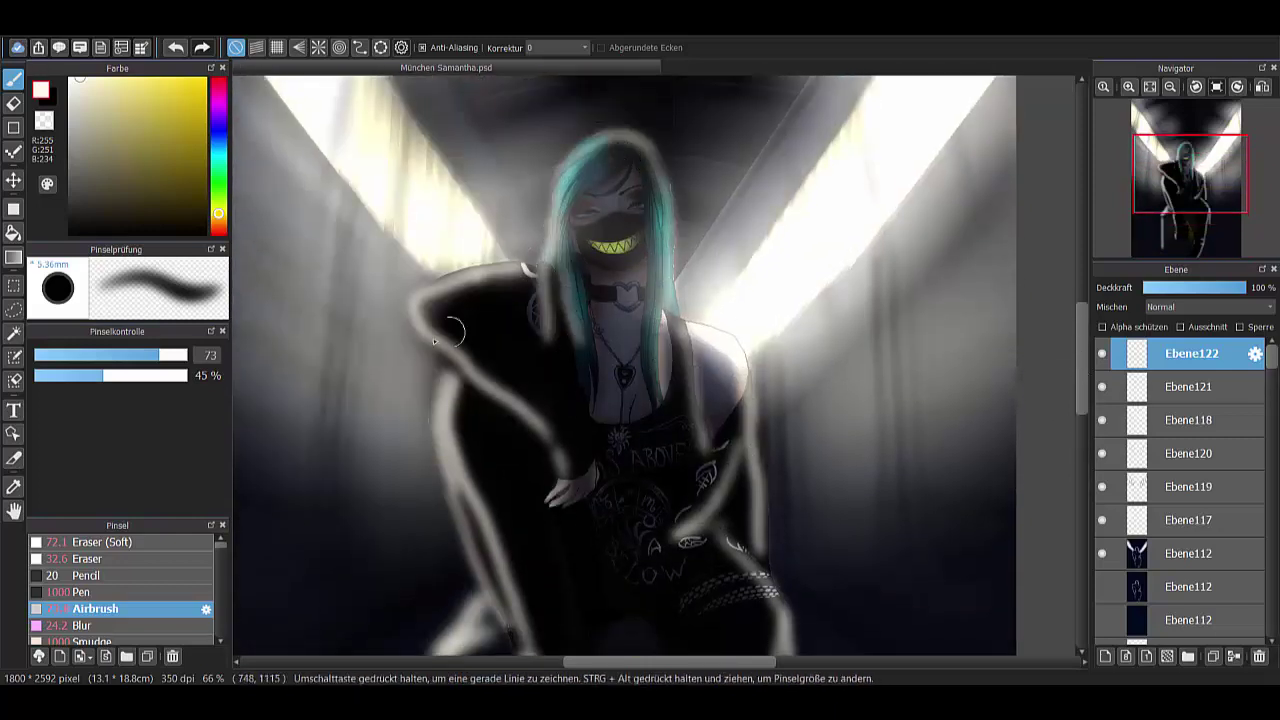
- Trim the rim light on the hair, collar, sleeves and knee with Eraser (Soft) at size 39 and 7%
key(e)
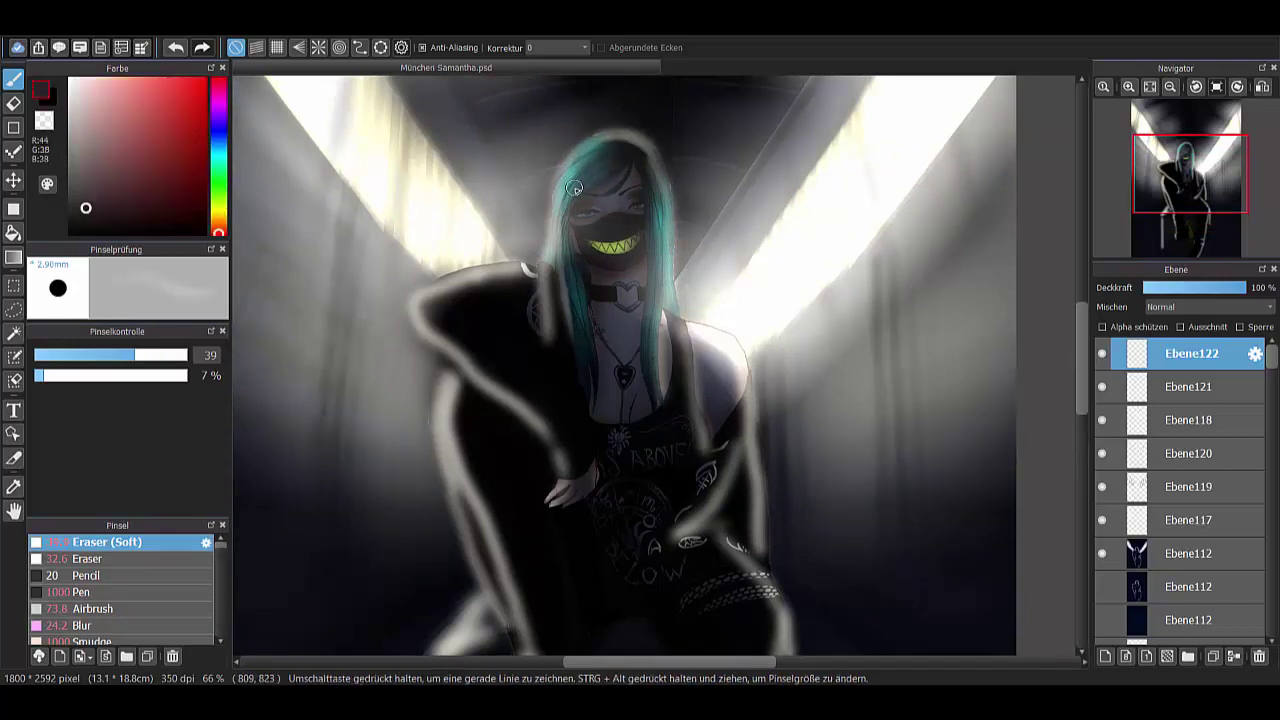
alt+click(642, 152)
drag(654, 410, 656, 436)
drag(555, 300, 554, 346)
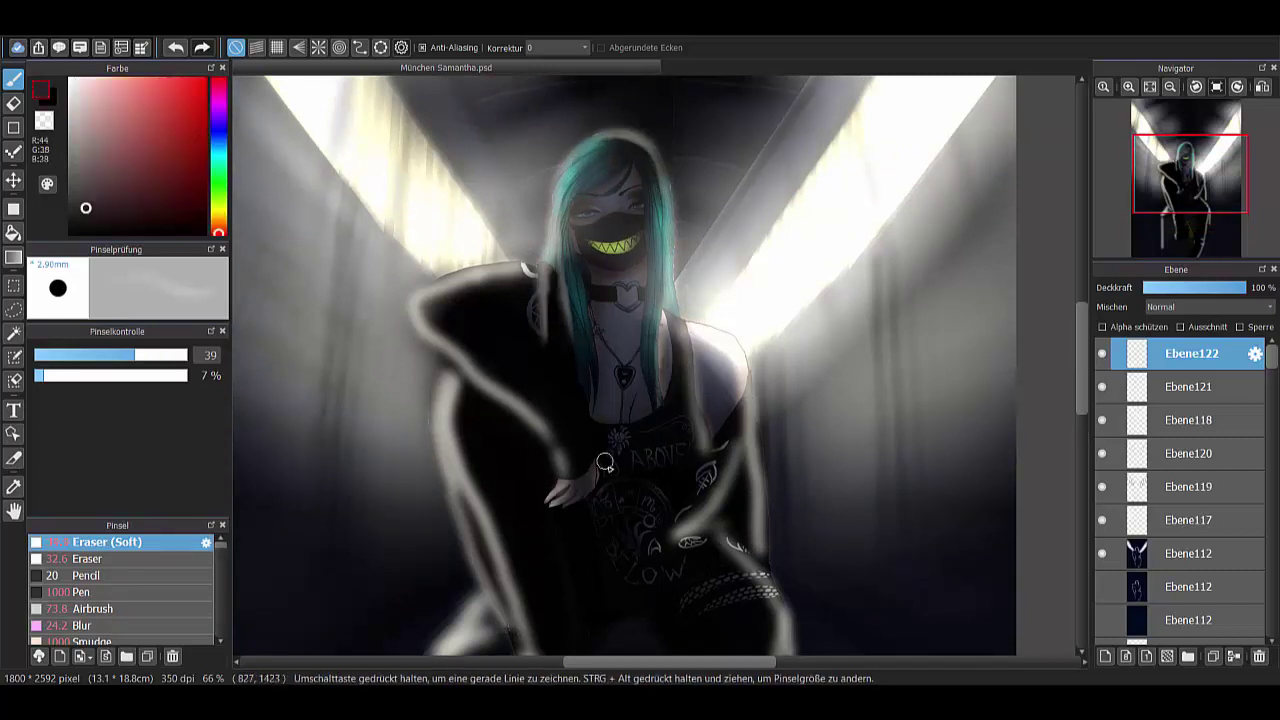
drag(684, 545, 728, 532)
scroll(700, 457, down, 5)
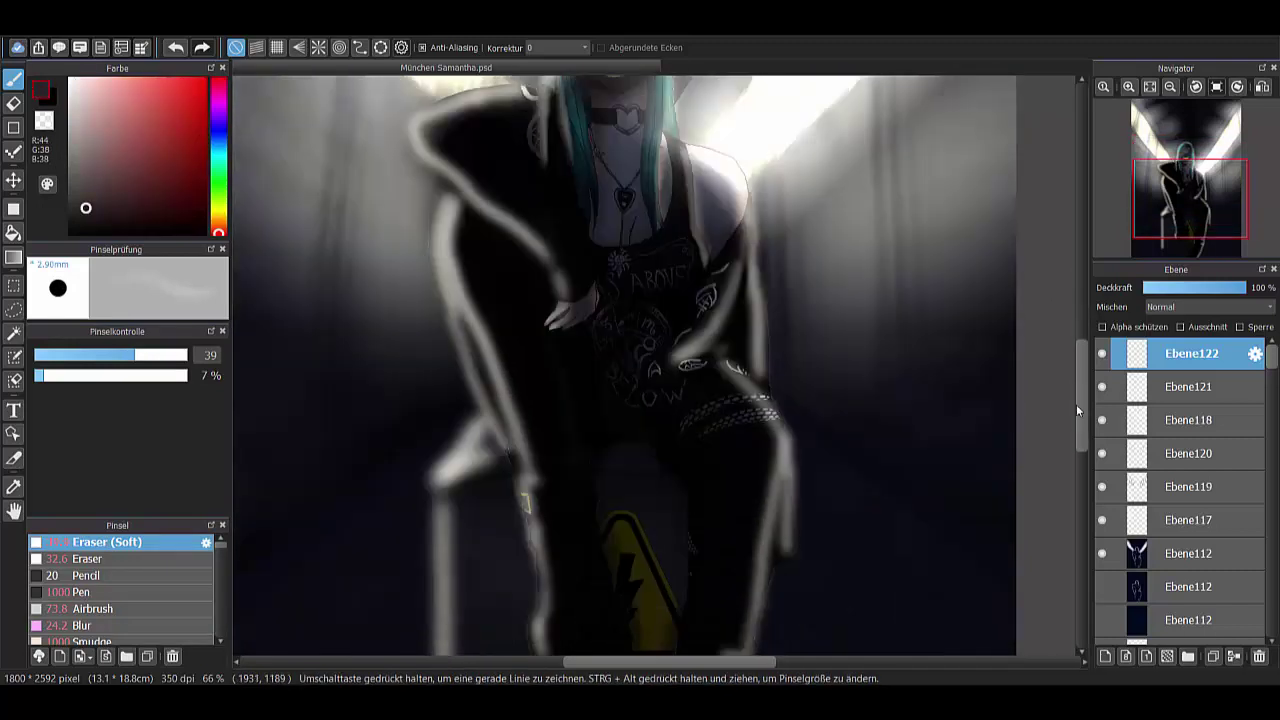
scroll(764, 319, down, 2)
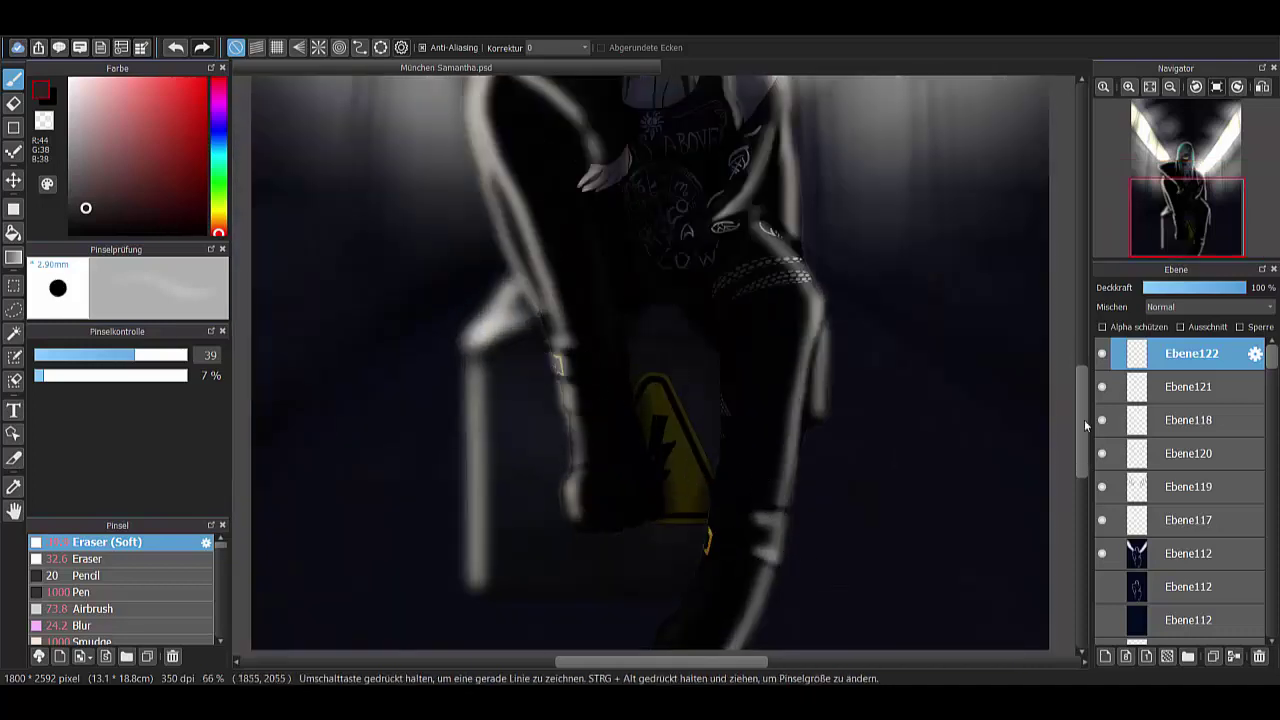
scroll(567, 415, up, 3)
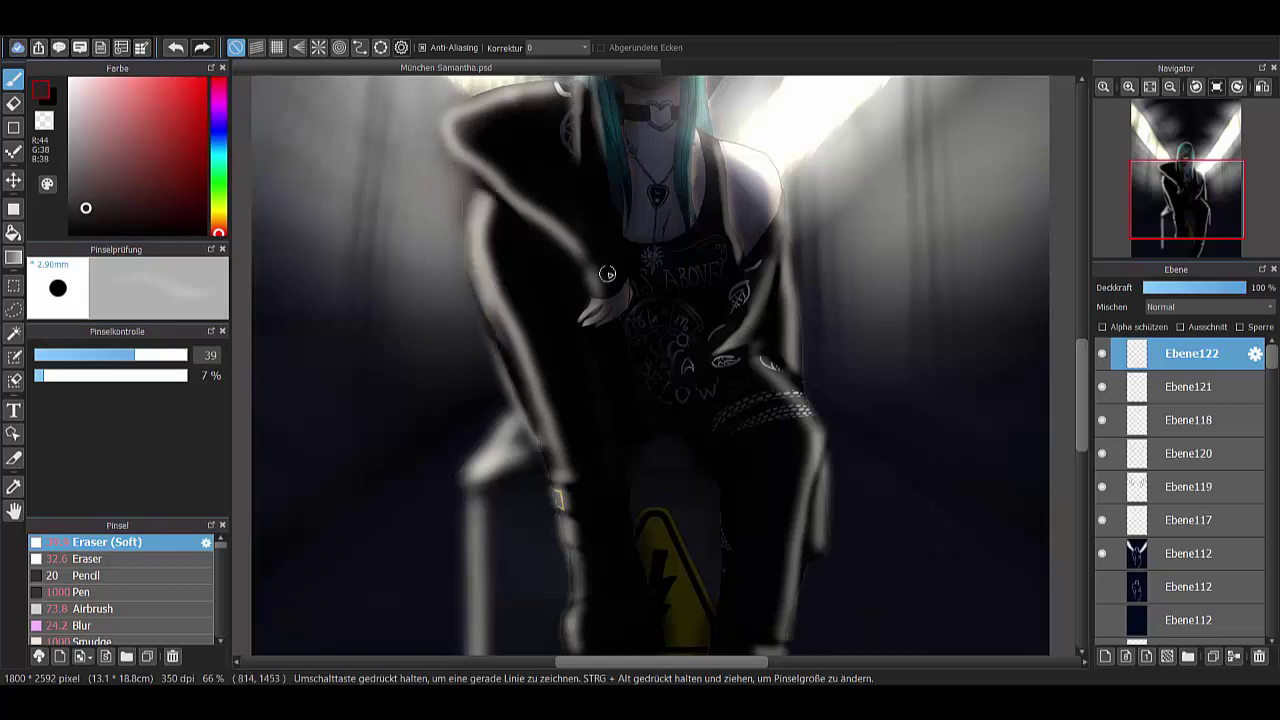
- Refine the rim light edges on the hood, hair, legs and boots with Eraser (Soft), reducing it to size 16 at 7%
scroll(600, 268, up, 5)
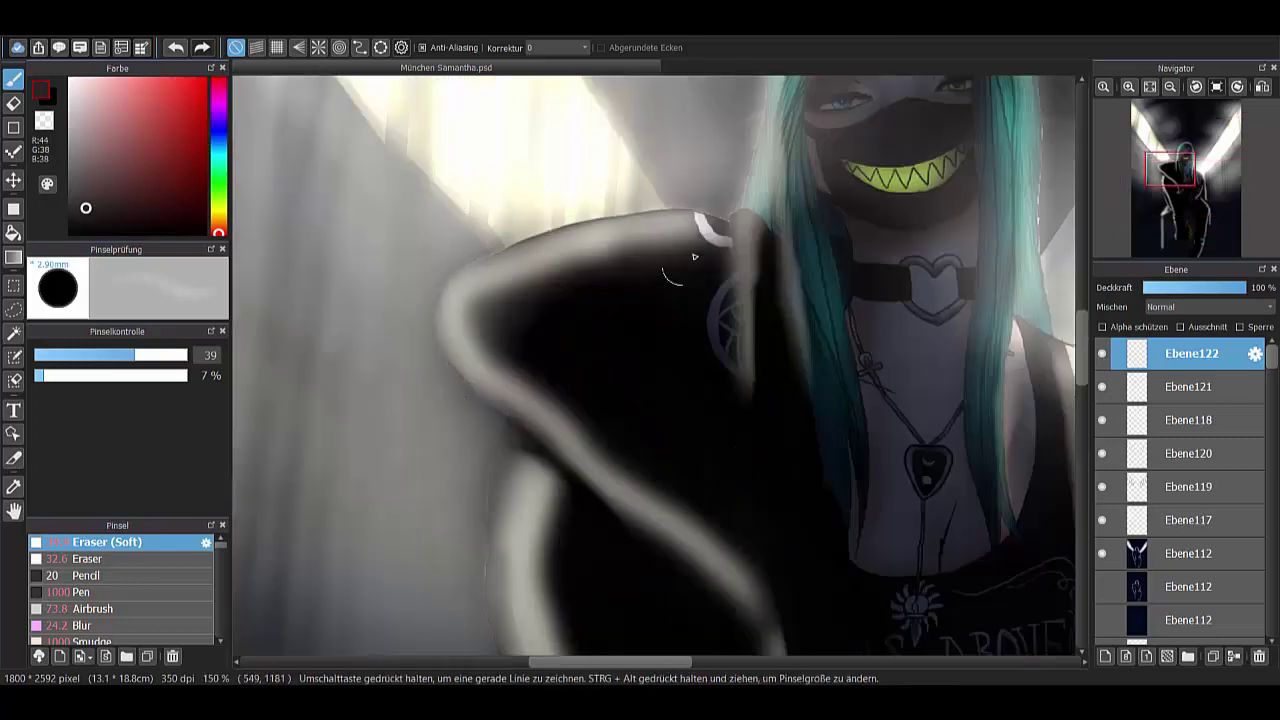
scroll(607, 203, up, 3)
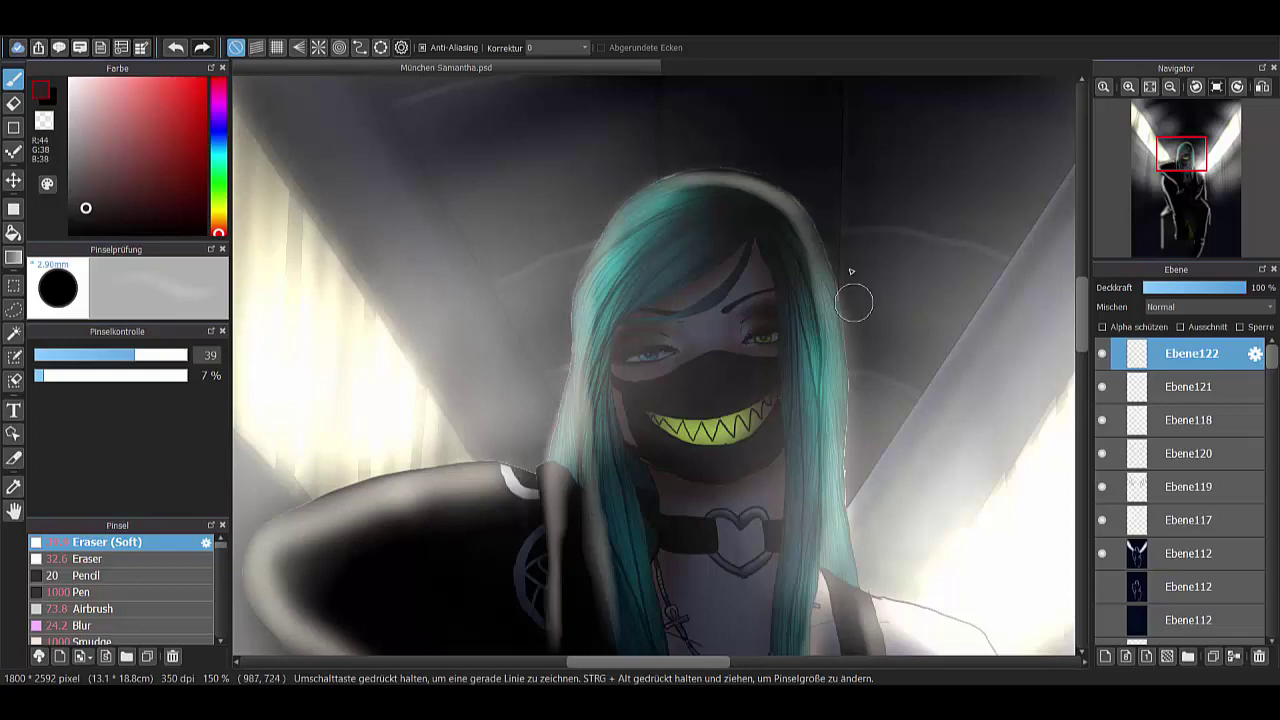
ctrl+alt+drag(786, 423, 836, 470)
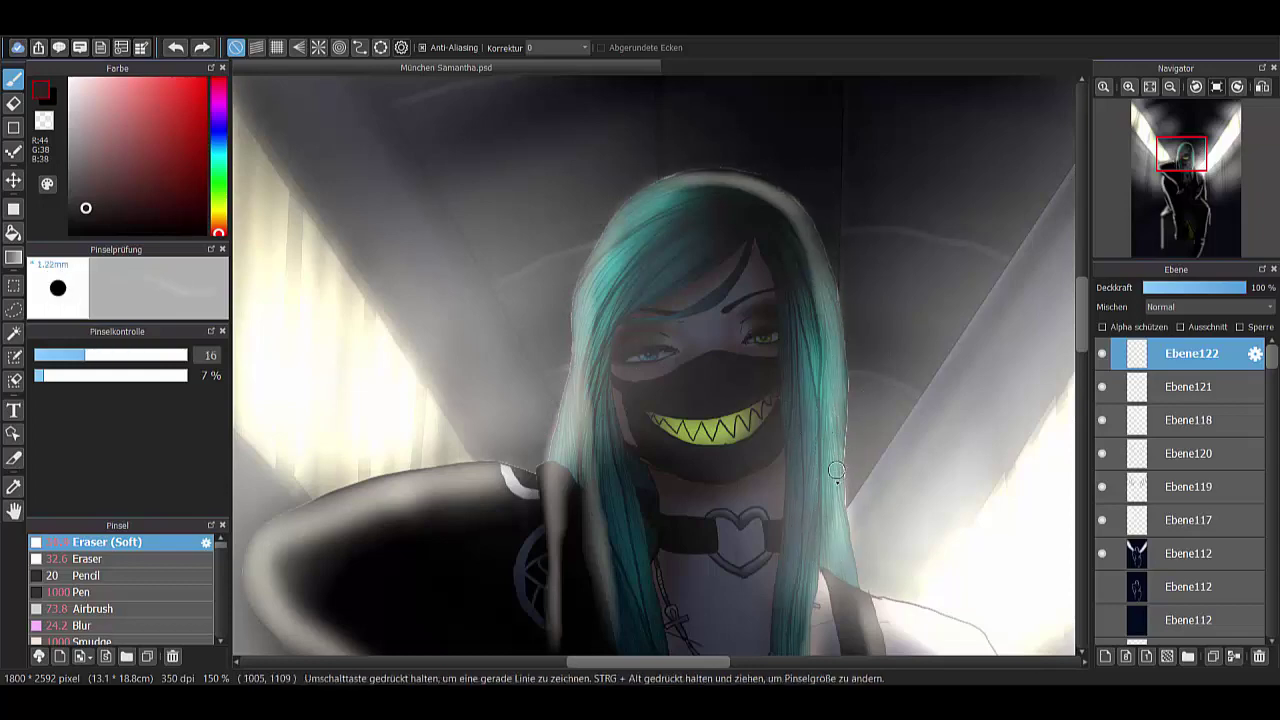
scroll(584, 400, up, 2)
scroll(582, 333, down, 5)
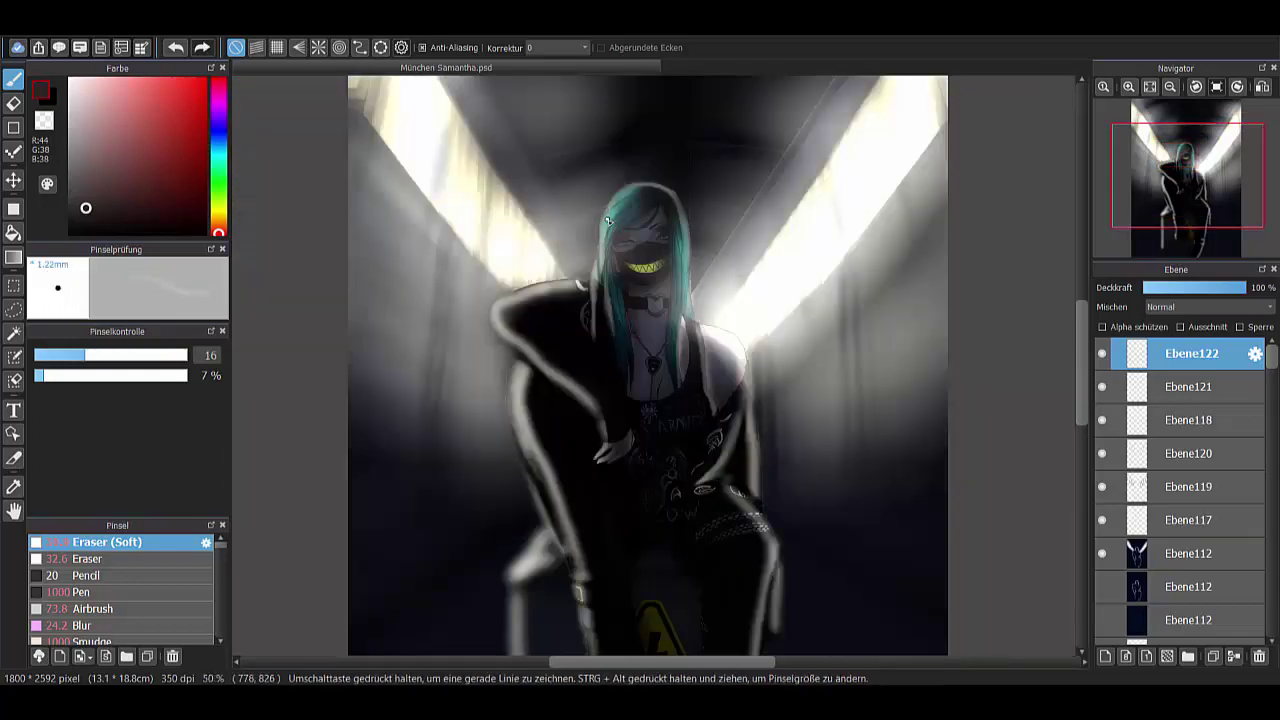
scroll(599, 372, up, 5)
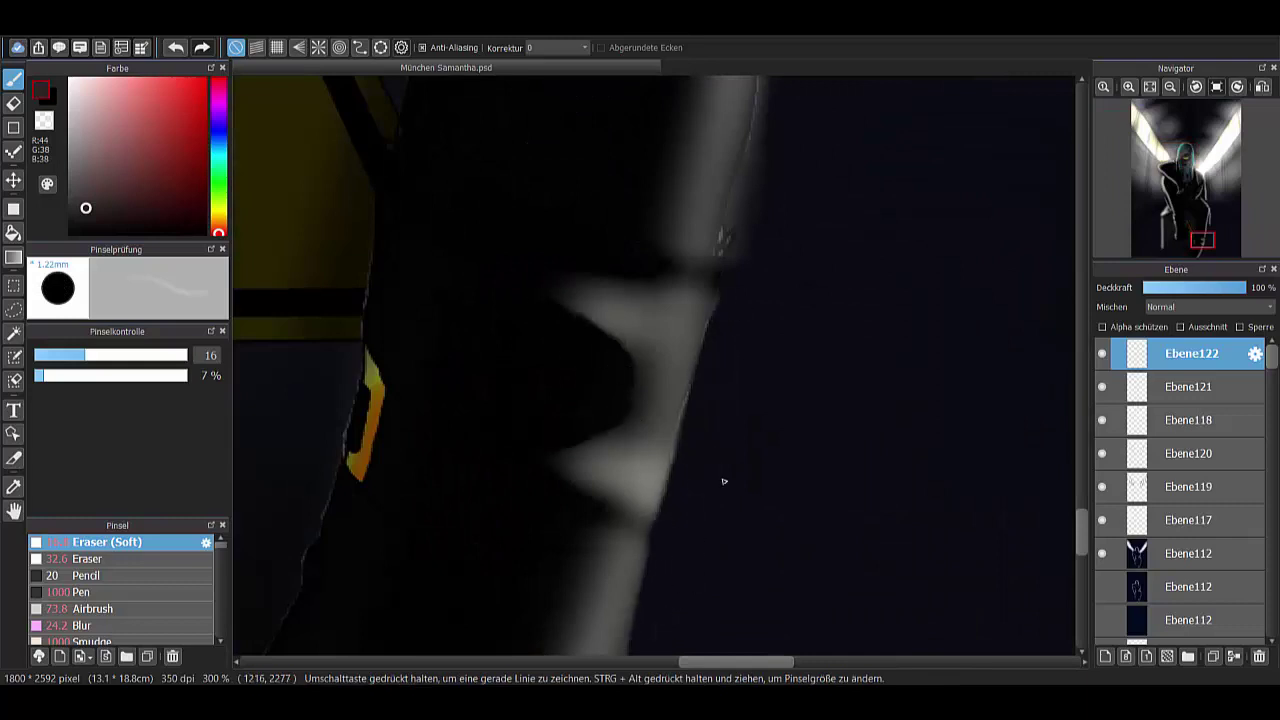
scroll(652, 375, down, 3)
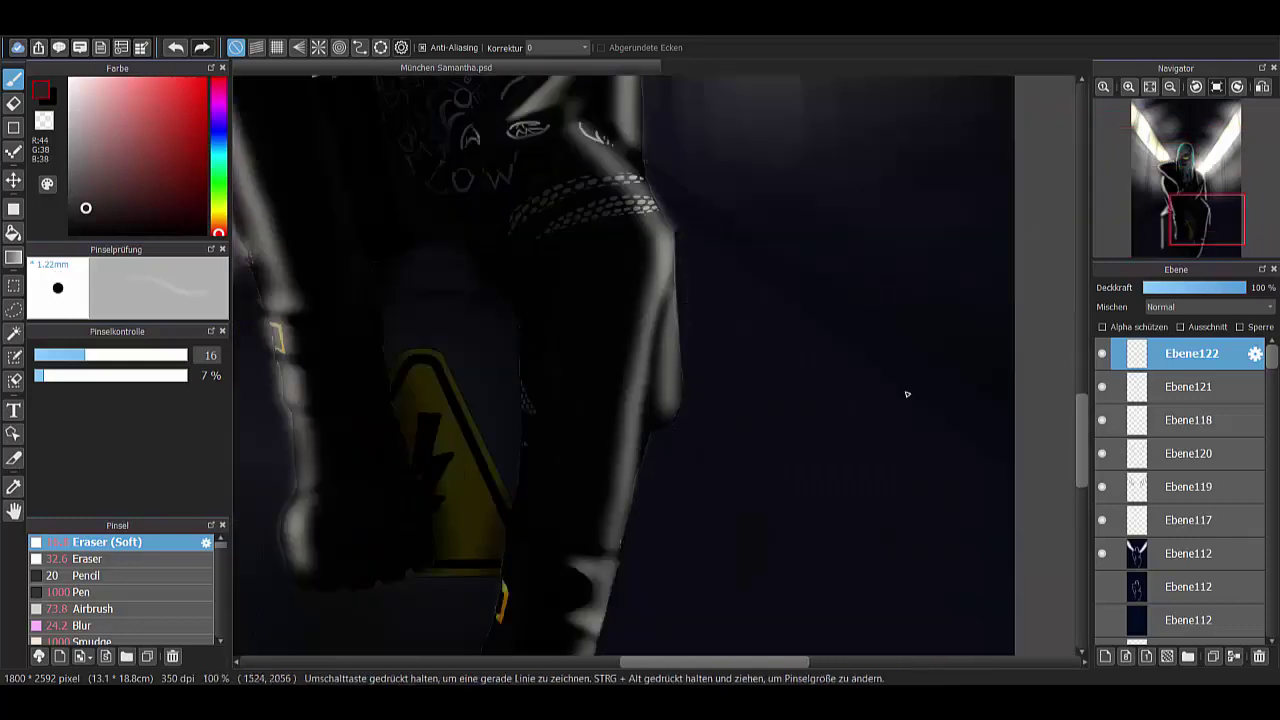
scroll(686, 363, up, 2)
scroll(795, 474, down, 1)
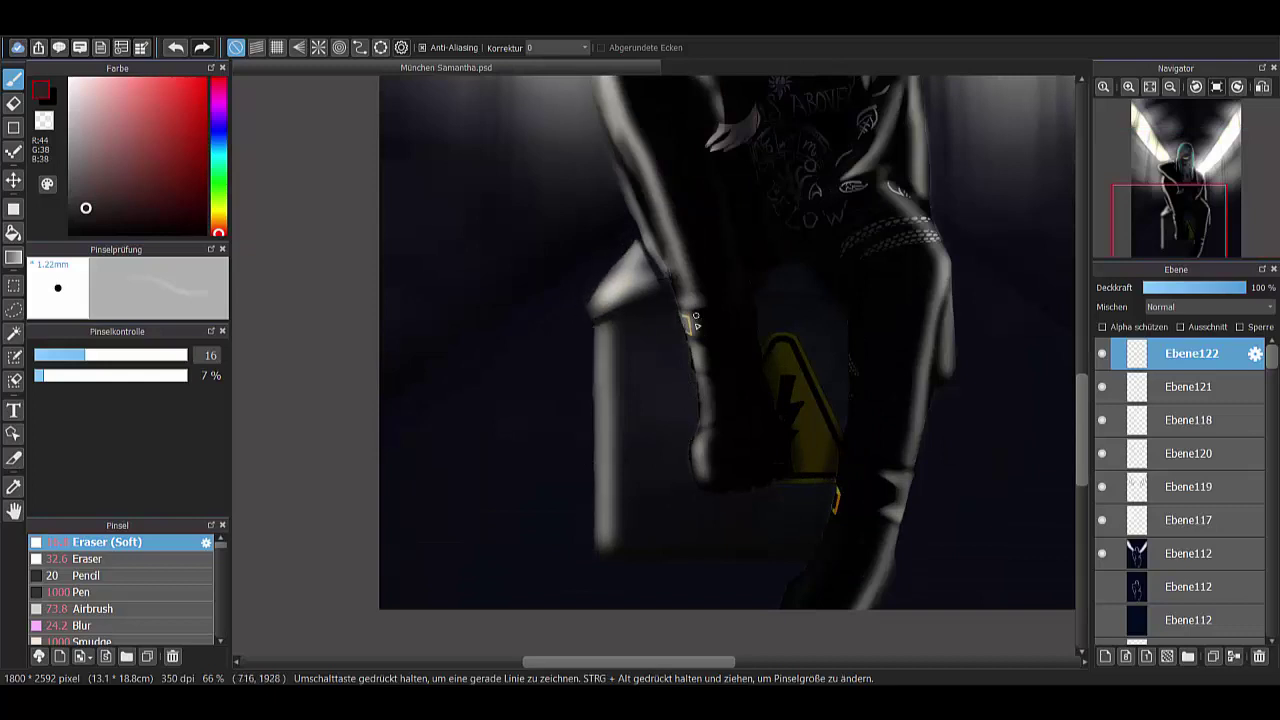
scroll(695, 320, up, 1)
scroll(511, 437, up, 2)
scroll(637, 468, down, 4)
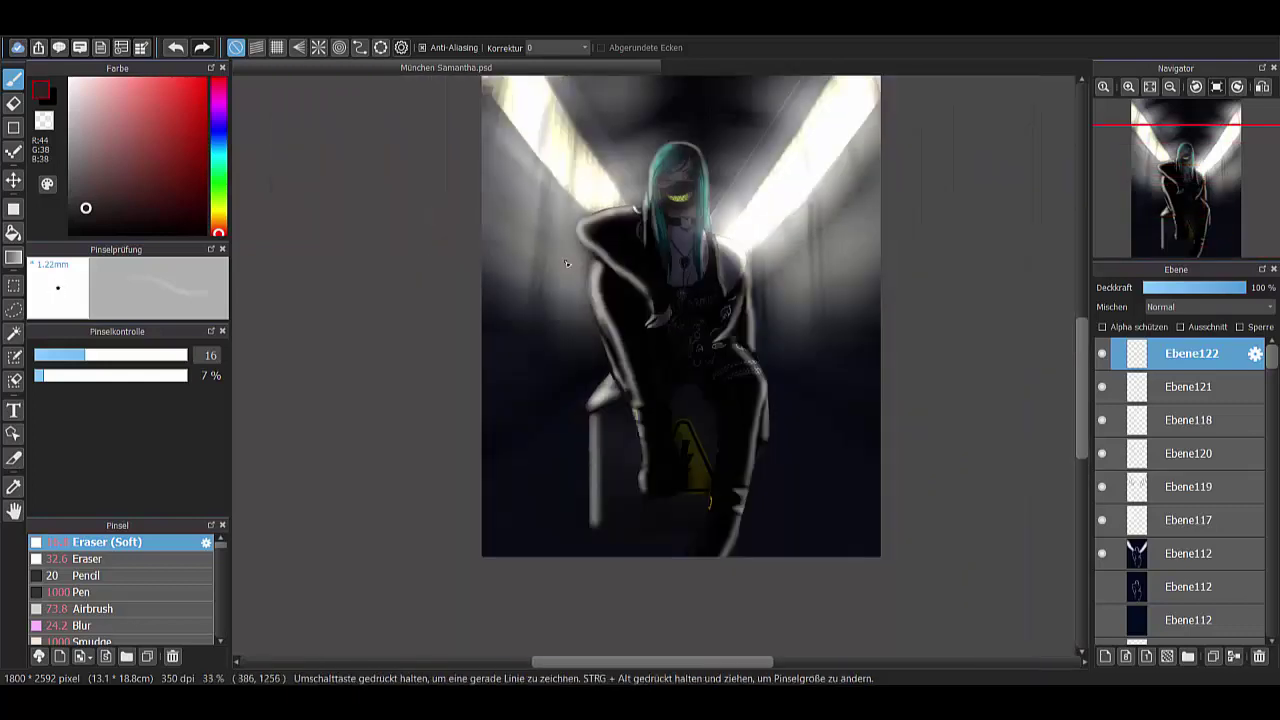
- Set the rim light layer to Add (Zusatz), duplicate it, hide the lower copy and set the upper copy's opacity to 57%
click(1210, 306)
click(1203, 347)
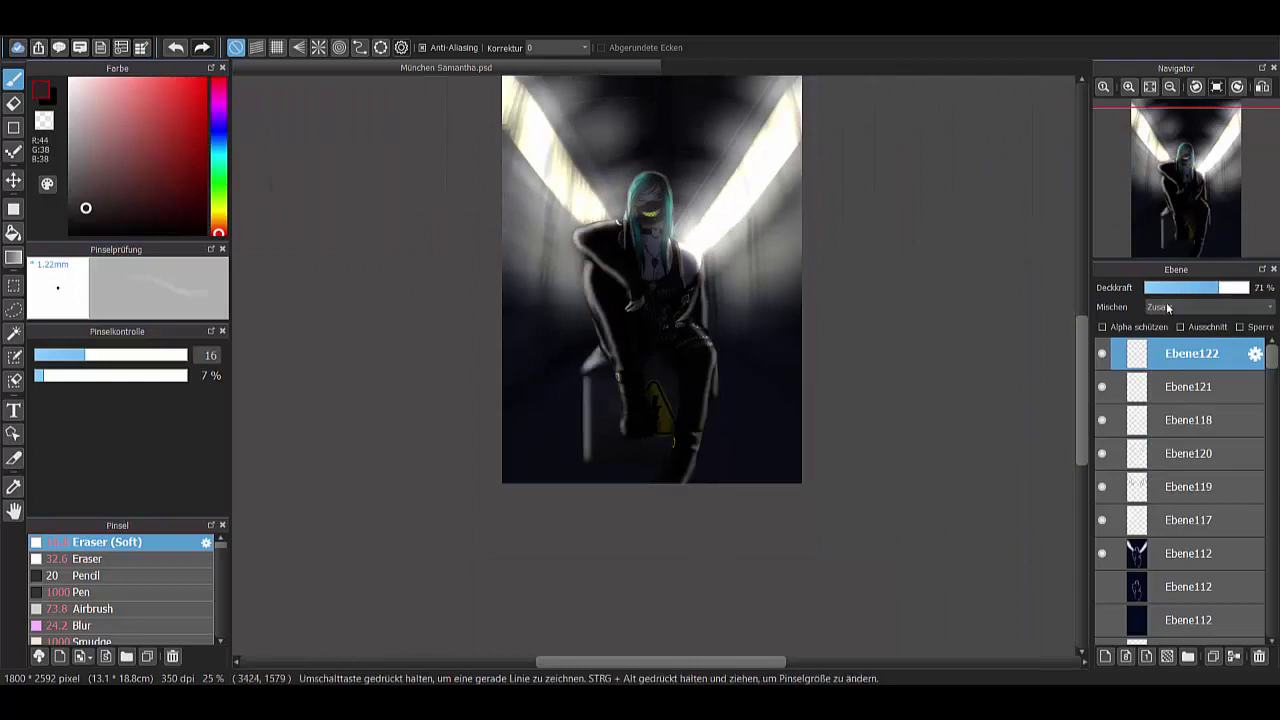
click(1202, 288)
click(1103, 387)
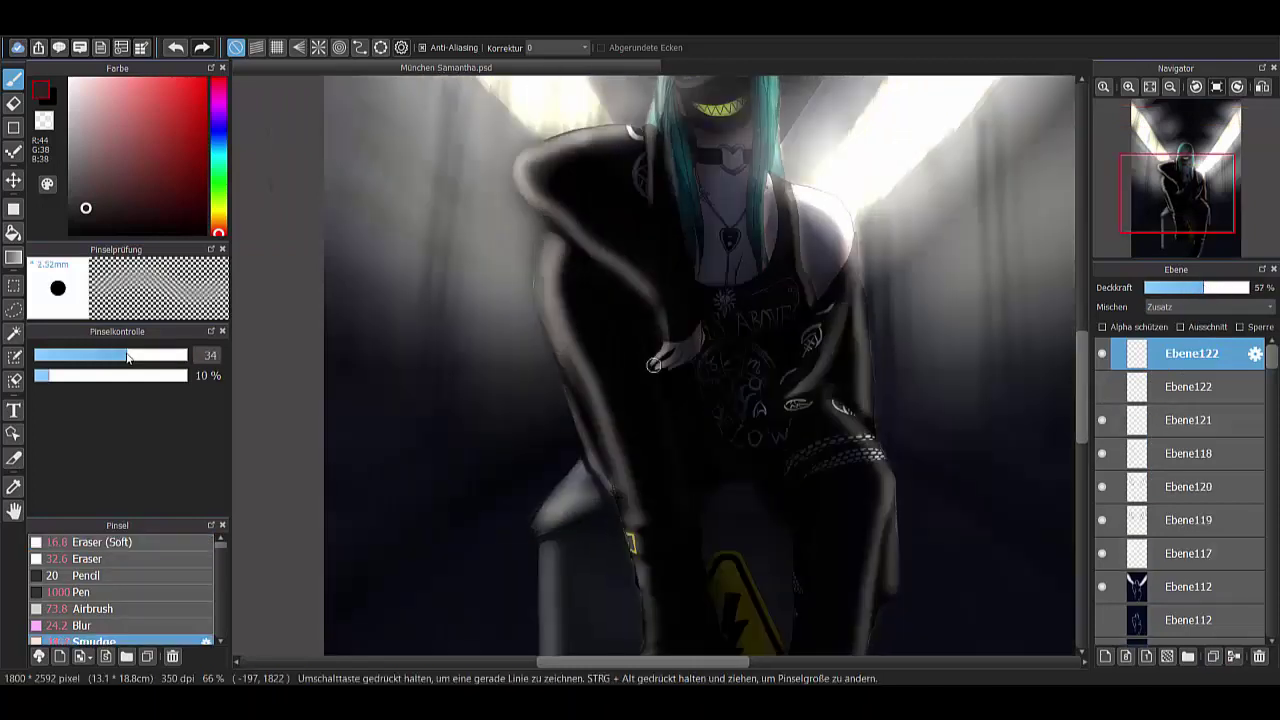
- Soften the rim light along the sleeves, legs and seat with Blur, at size 77 and 44% and at size 136 and 81%
click(100, 625)
drag(553, 255, 570, 297)
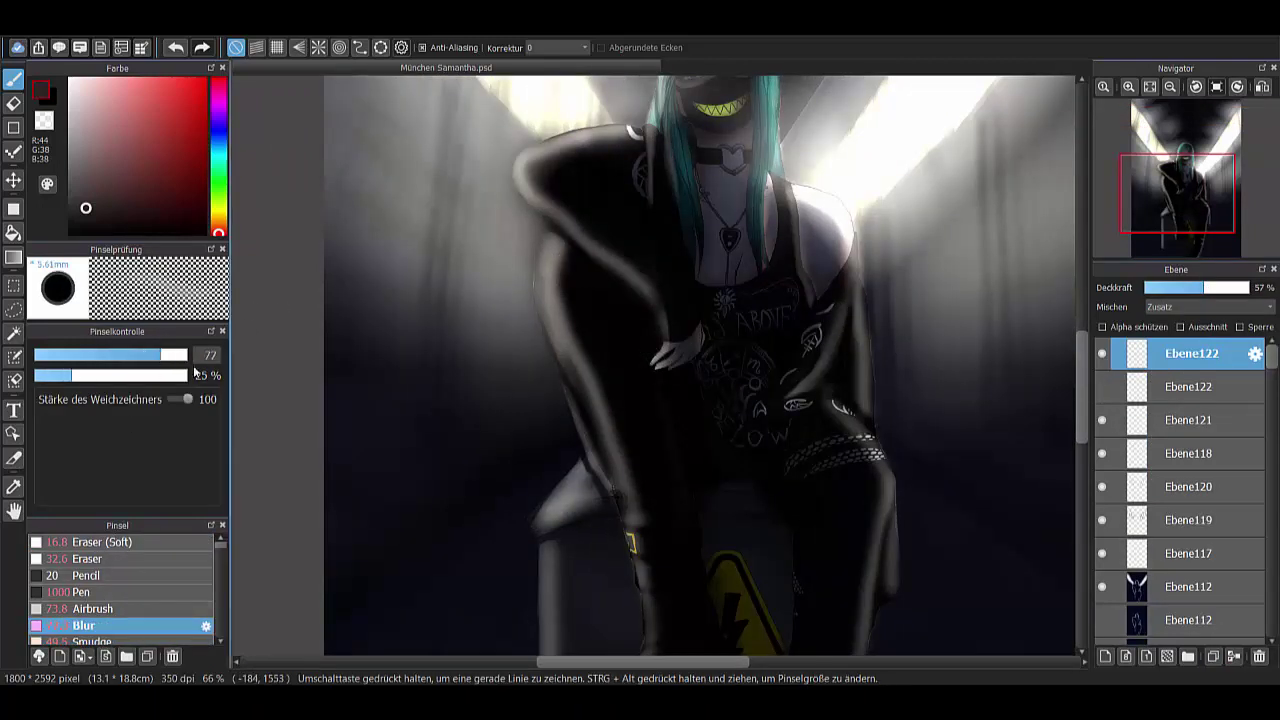
scroll(531, 171, up, 5)
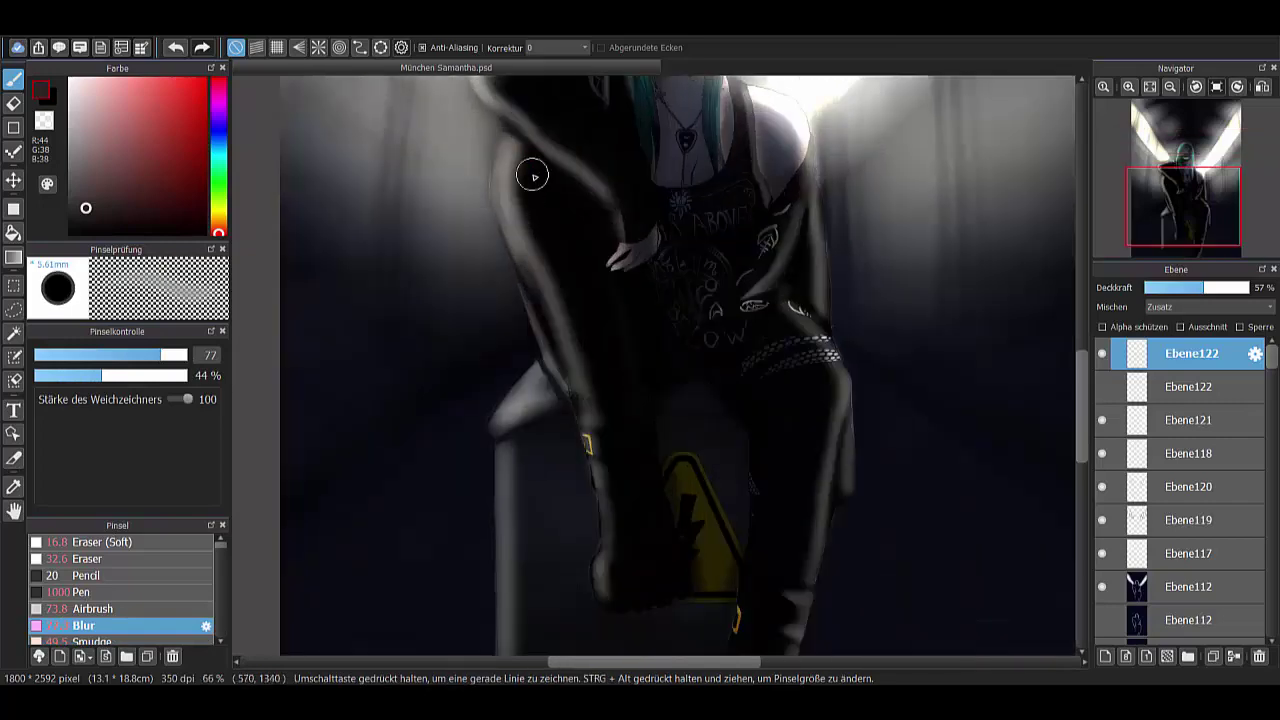
mouse_move(508, 171)
mouse_down()
mouse_move(503, 114)
mouse_move(521, 304)
mouse_up()
scroll(557, 498, down, 5)
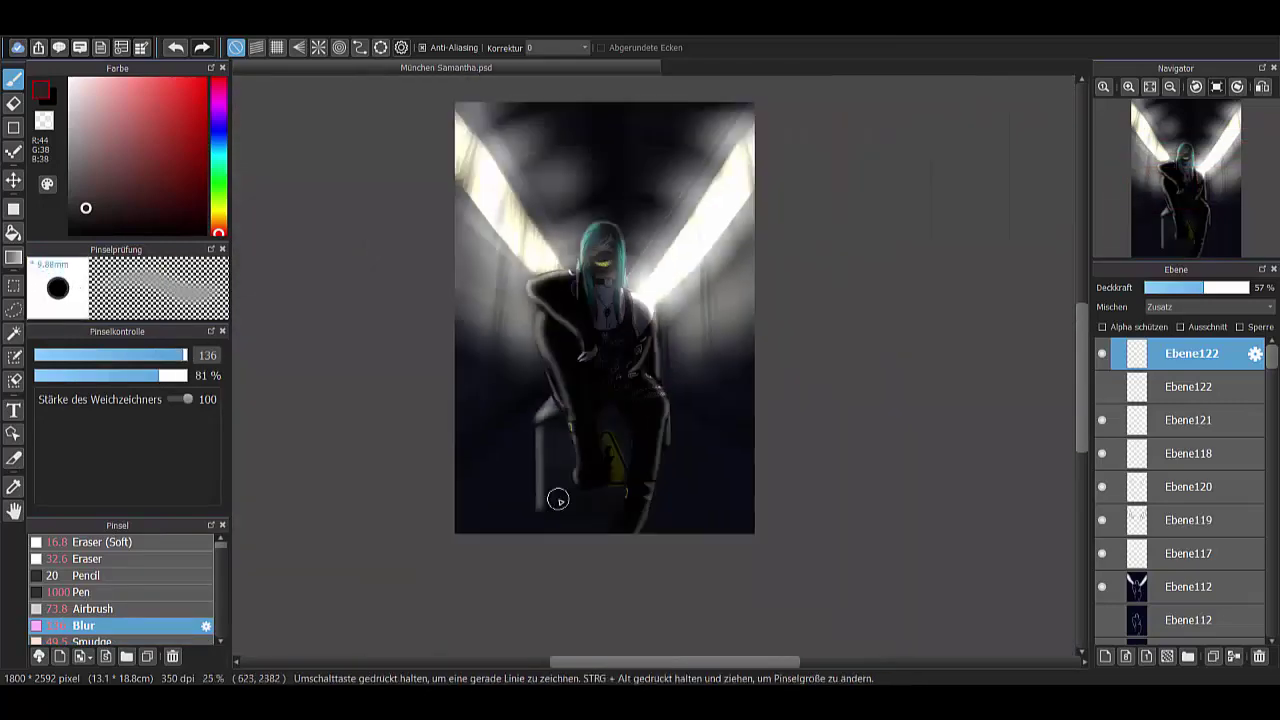
scroll(616, 472, up, 2)
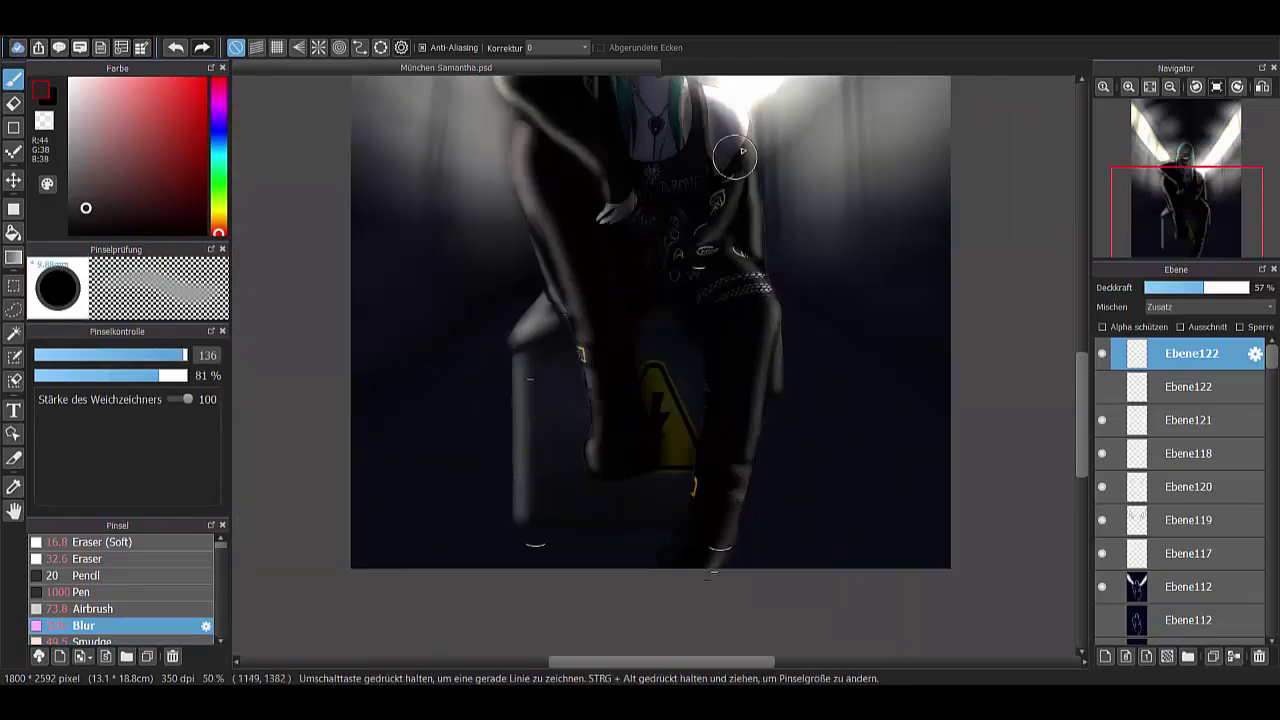
drag(735, 155, 735, 305)
- Set the visible rim light layer's opacity to 80% and the dark Multiply layer Ebene112's opacity to 78%
scroll(830, 437, down, 1)
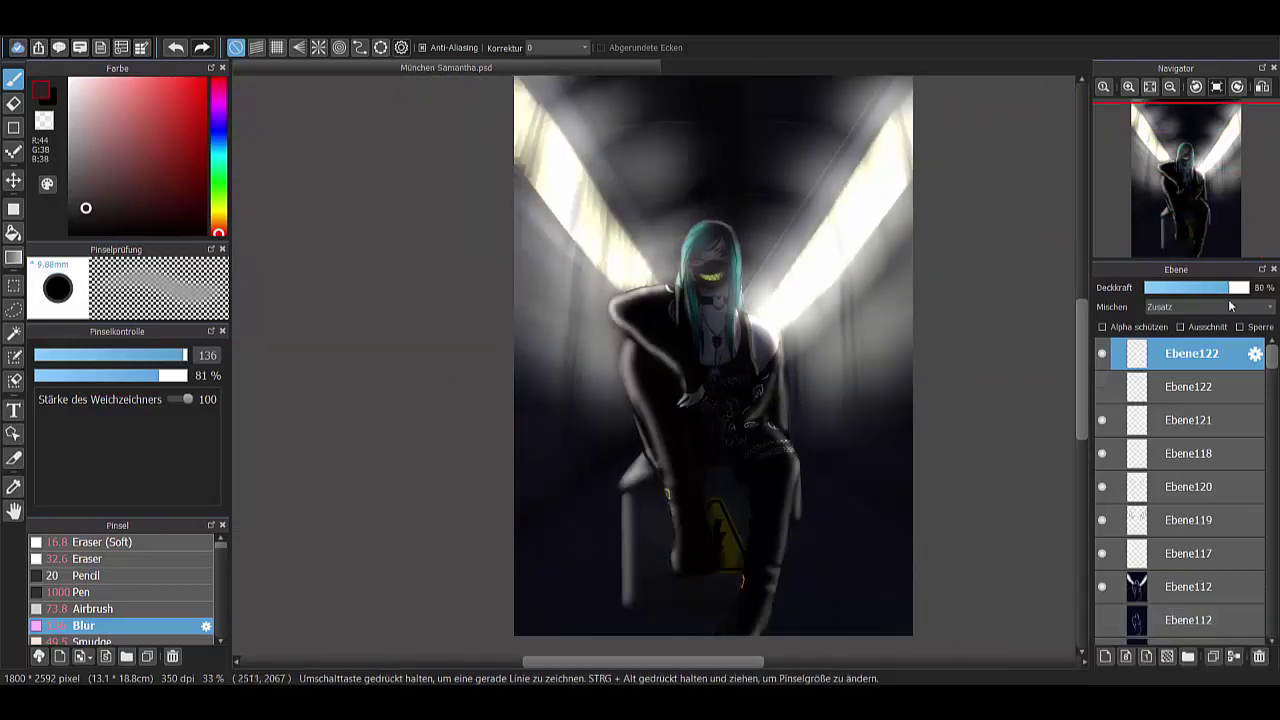
click(1190, 586)
click(1229, 288)
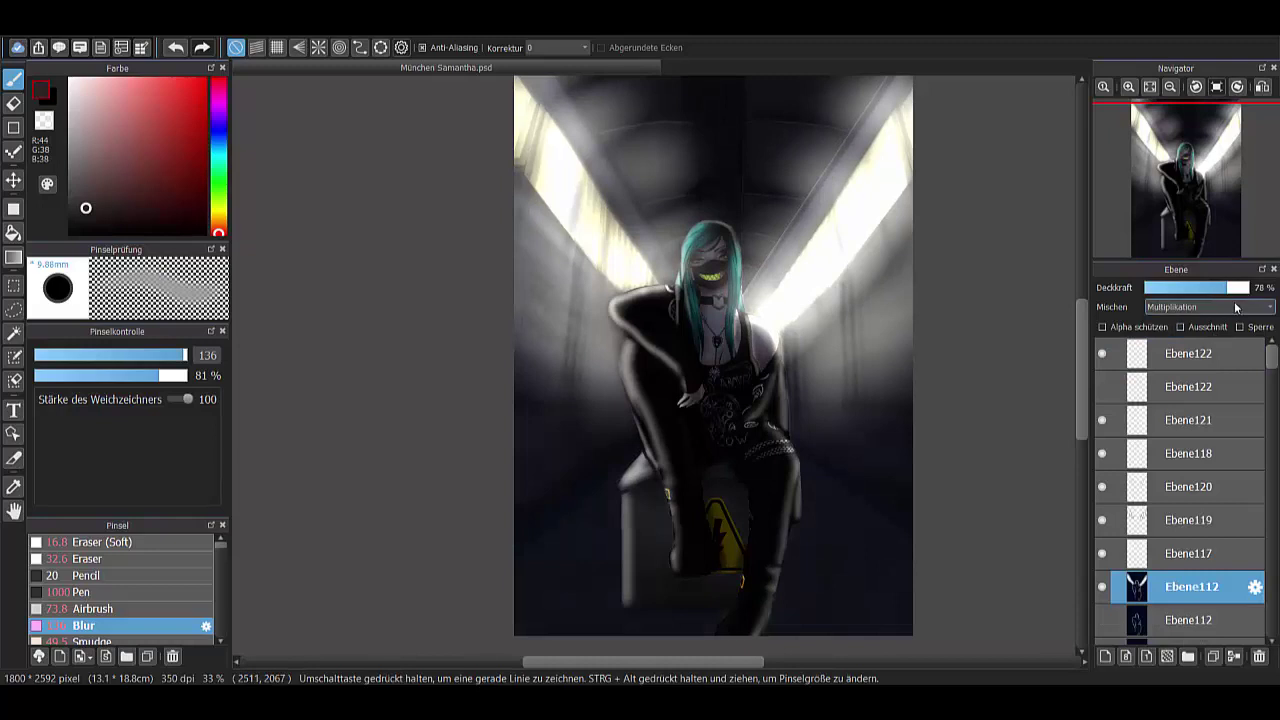
- Cover the canvas with dark blue (0, 33, 86) using Pen at size 1000 on a new Overlay (Überlagerung) layer at 26% above Ebene112
key(ctrl+shift+n)
click(218, 140)
click(80, 592)
scroll(660, 350, down, 1)
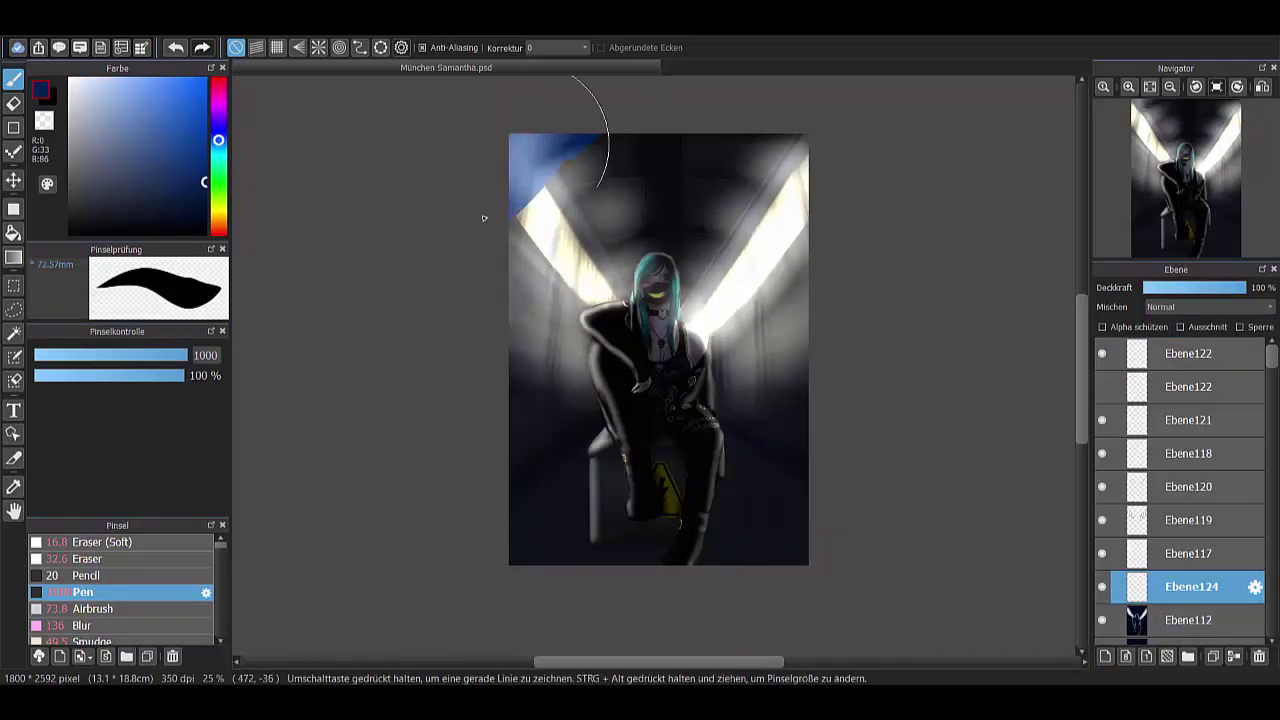
drag(590, 60, 1040, 343)
click(1210, 307)
click(1187, 289)
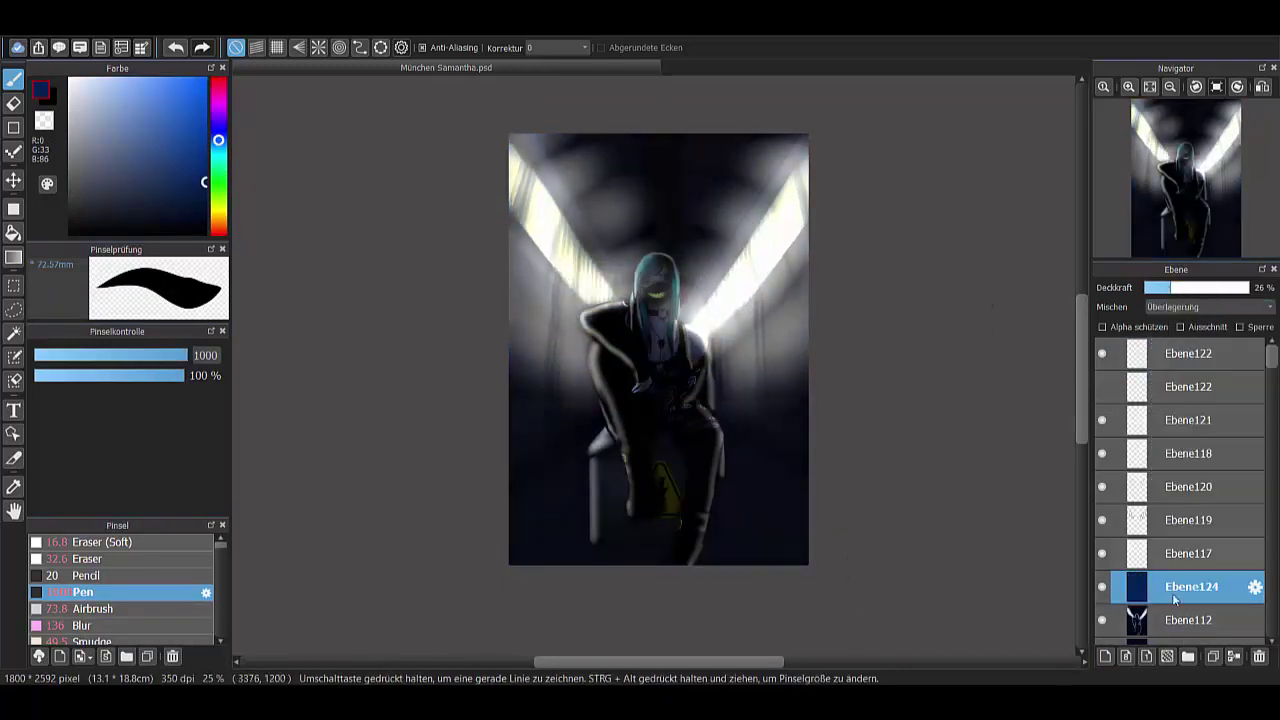
- Duplicate the blue overlay at 45% opacity and erase the copy over the figure and lower scene with Eraser (Soft) at size 356
mouse_move(1187, 289)
mouse_down()
mouse_move(1240, 289)
mouse_move(1191, 289)
mouse_up()
key(e)
drag(212, 369, 176, 375)
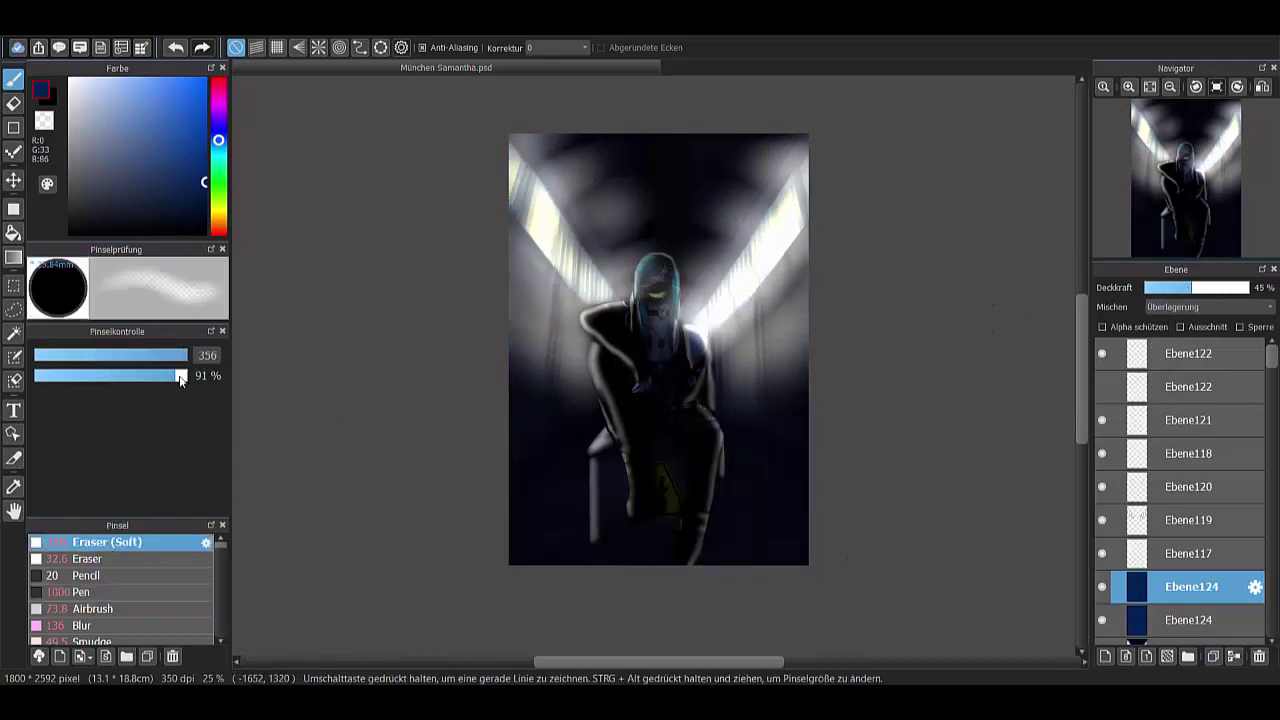
drag(655, 250, 677, 337)
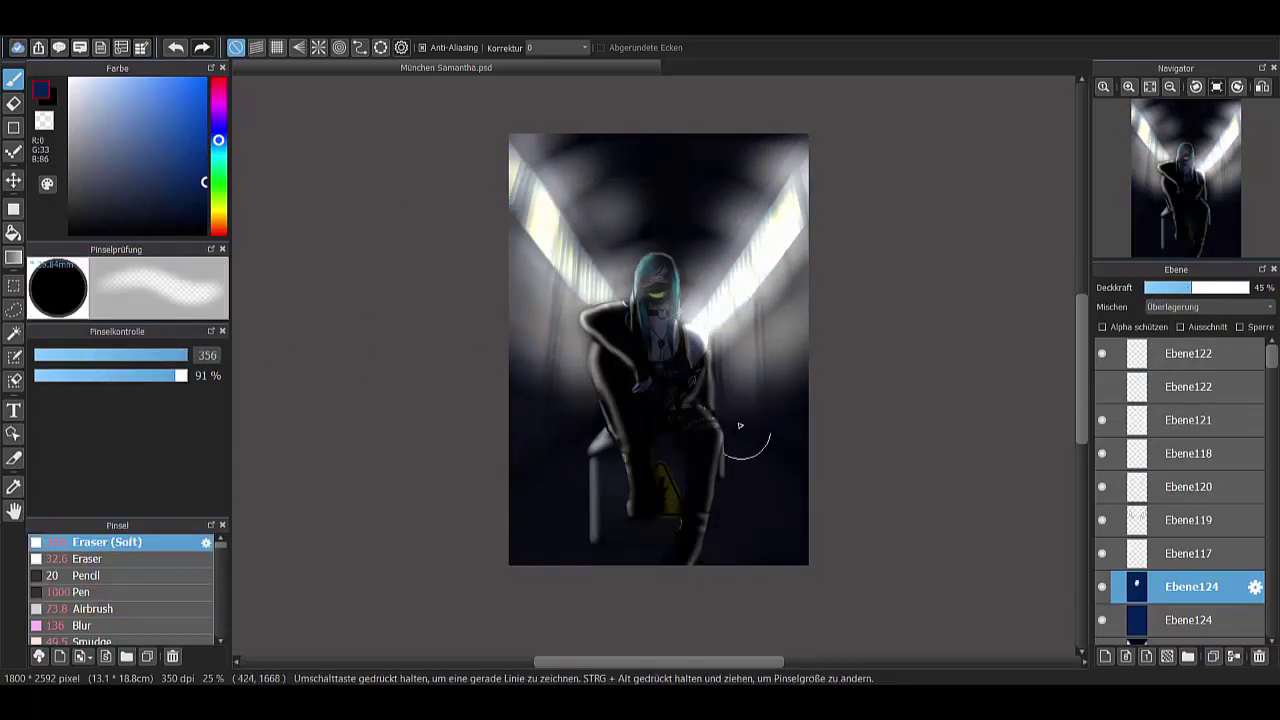
drag(178, 381, 192, 378)
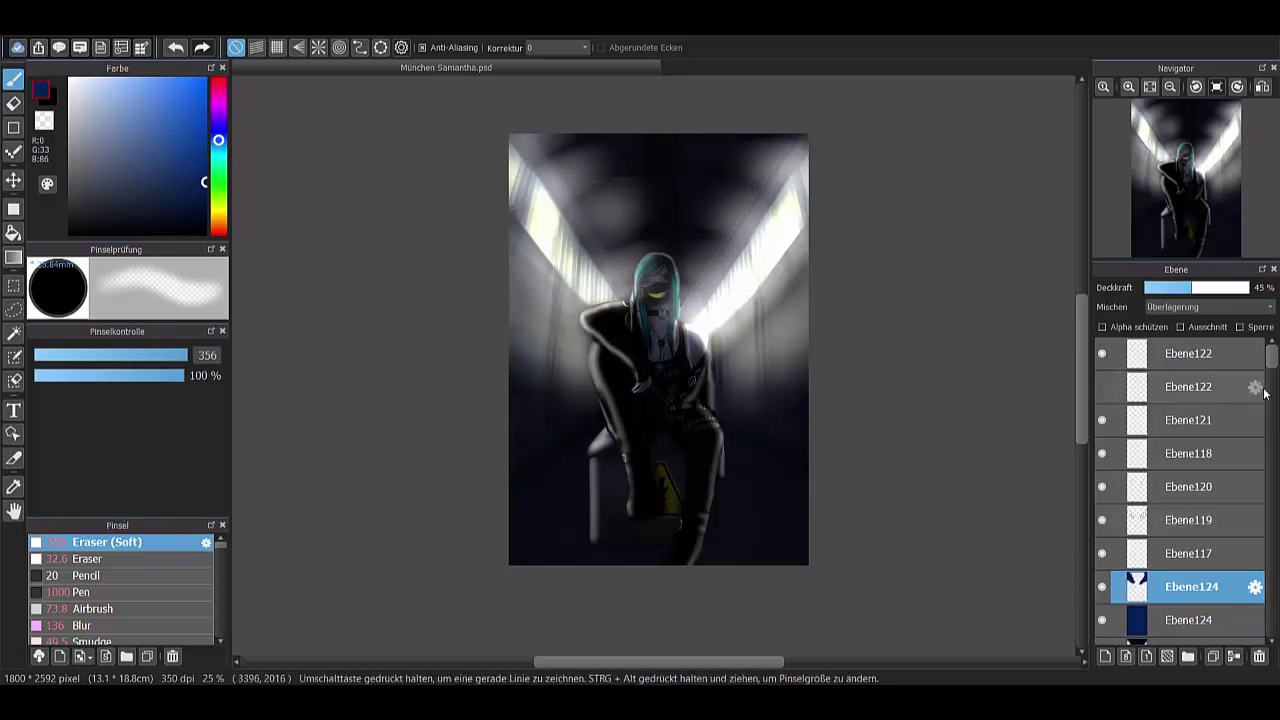
- Spray white (255, 255, 255) light over the windows and floor with Airbrush at size 1000 on a new top layer, and trim it with both erasers
key(ctrl+shift+n)
click(95, 608)
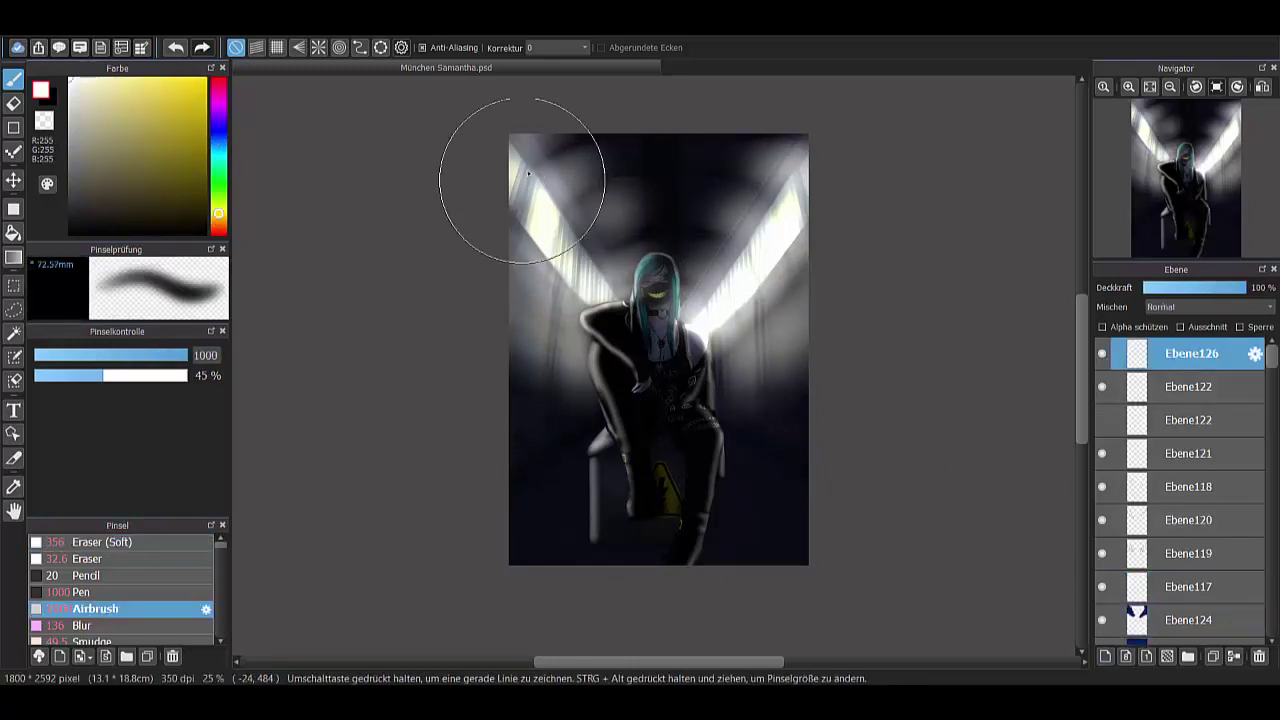
drag(654, 204, 1070, 303)
key(e)
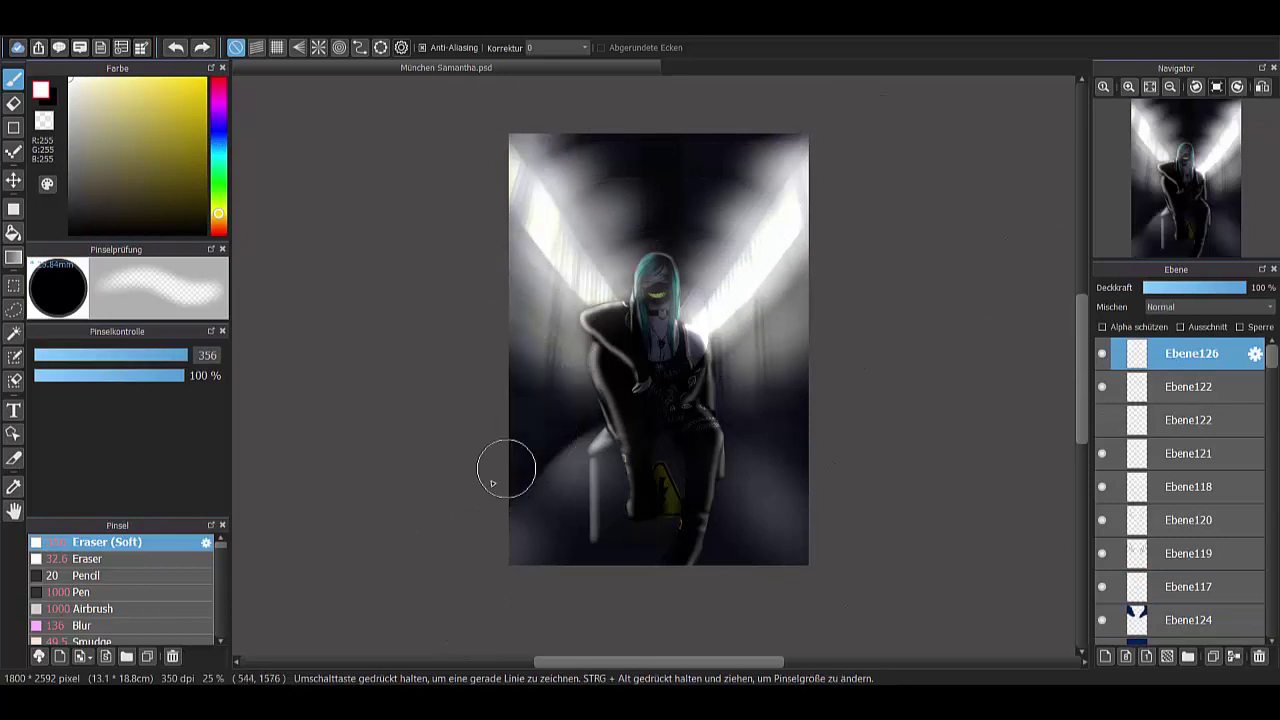
key(e)
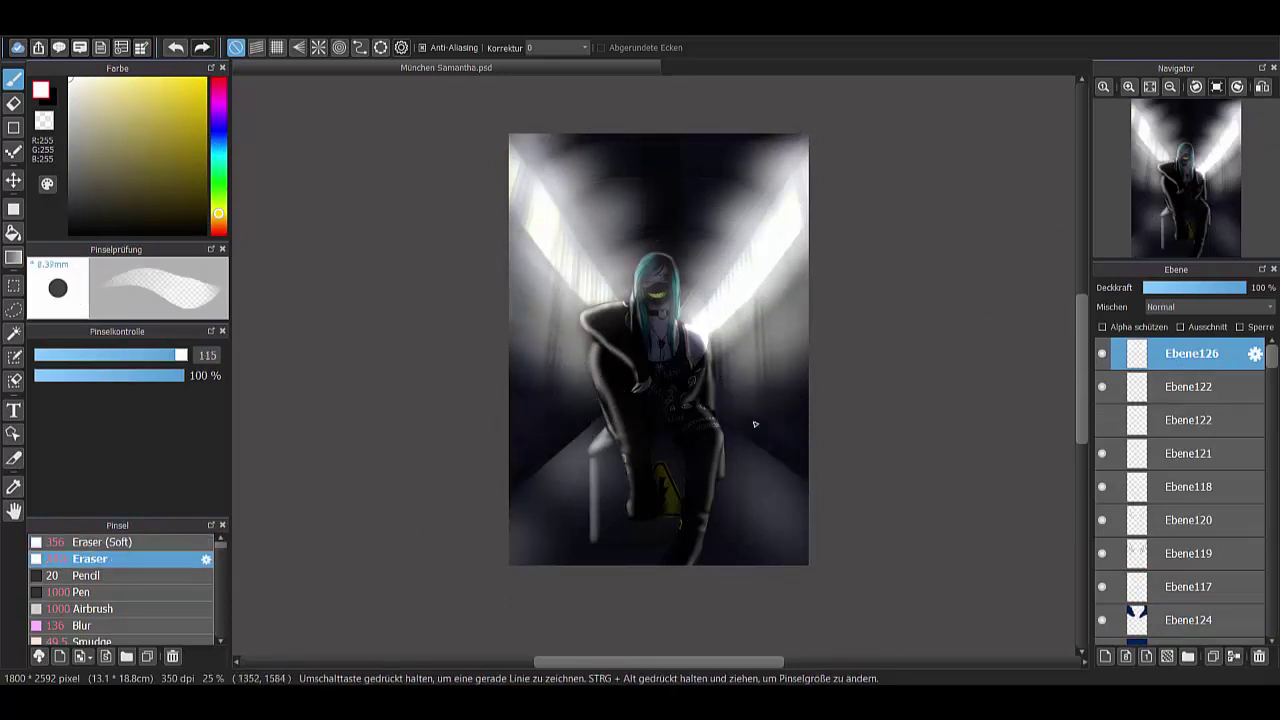
- Set the new white light layer to Add (Zusatz) at 46% opacity
click(1210, 307)
click(1190, 440)
drag(1200, 288, 1190, 291)
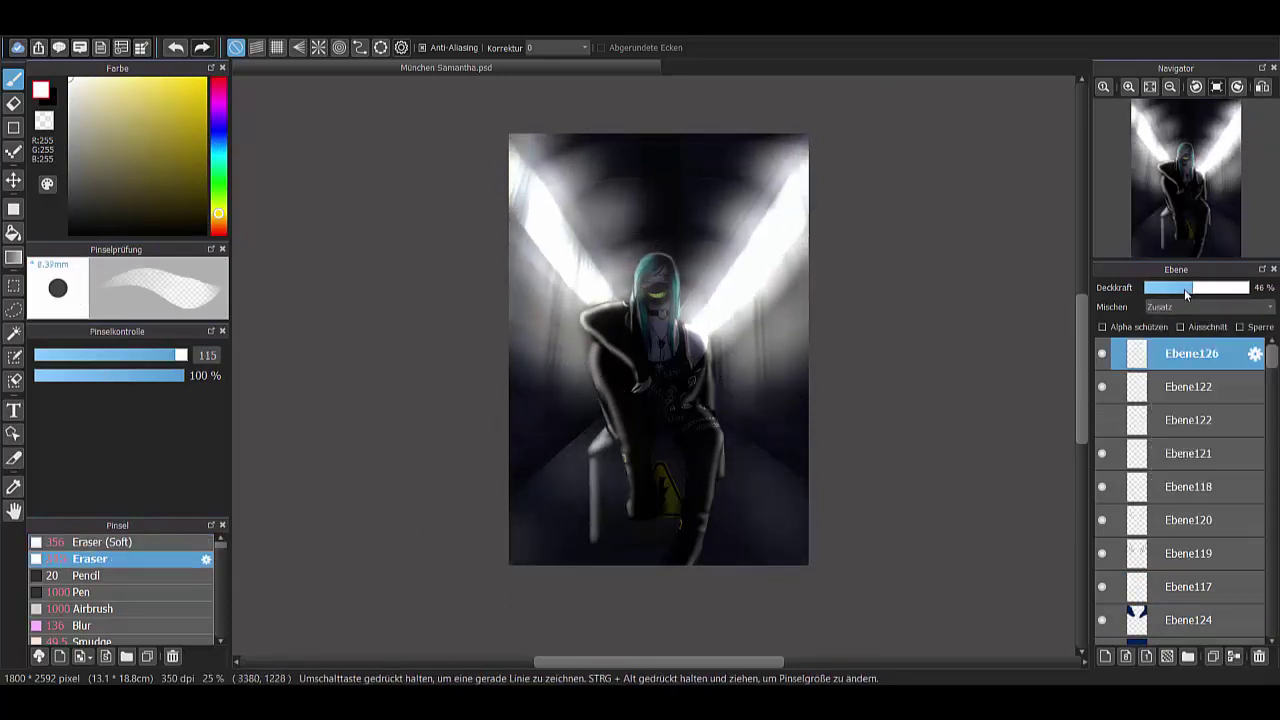
- Clear the dark shading over the eyes and the mask's grin on the multiply layer Ebene112 using Eraser (Soft) at size 22
scroll(1190, 450, down, 5)
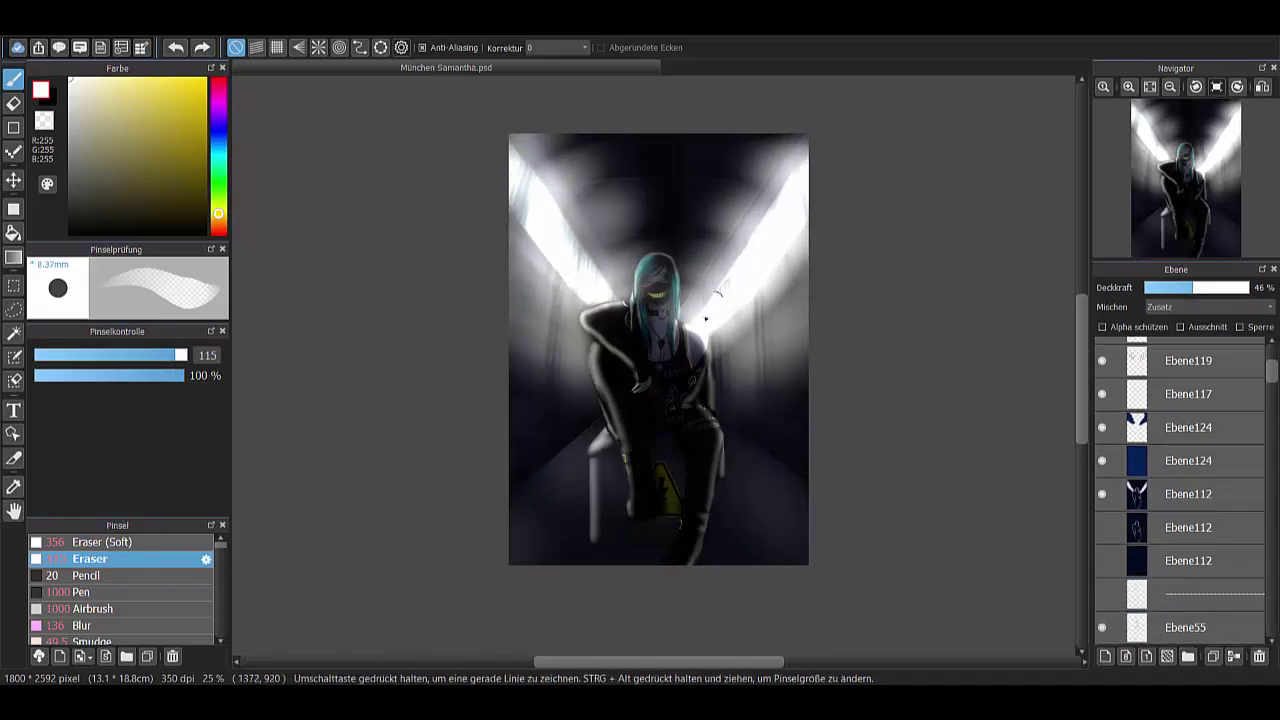
key(e)
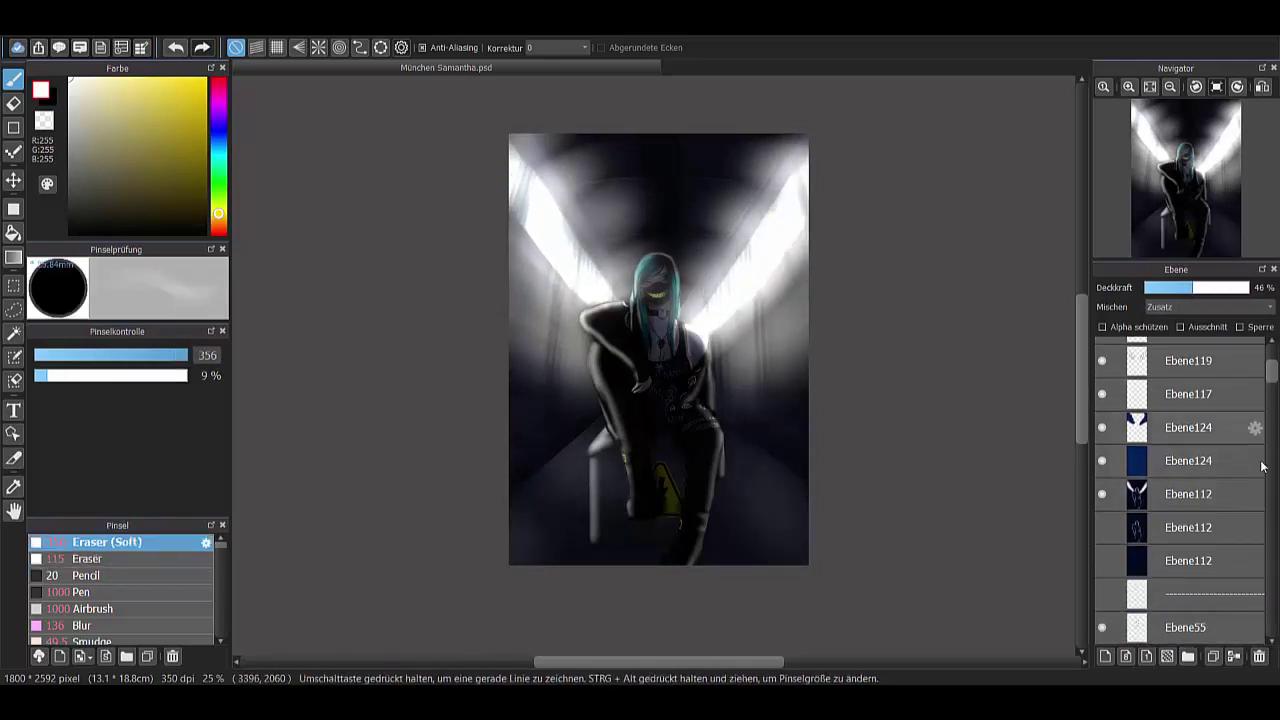
click(1190, 494)
scroll(653, 364, up, 5)
click(113, 360)
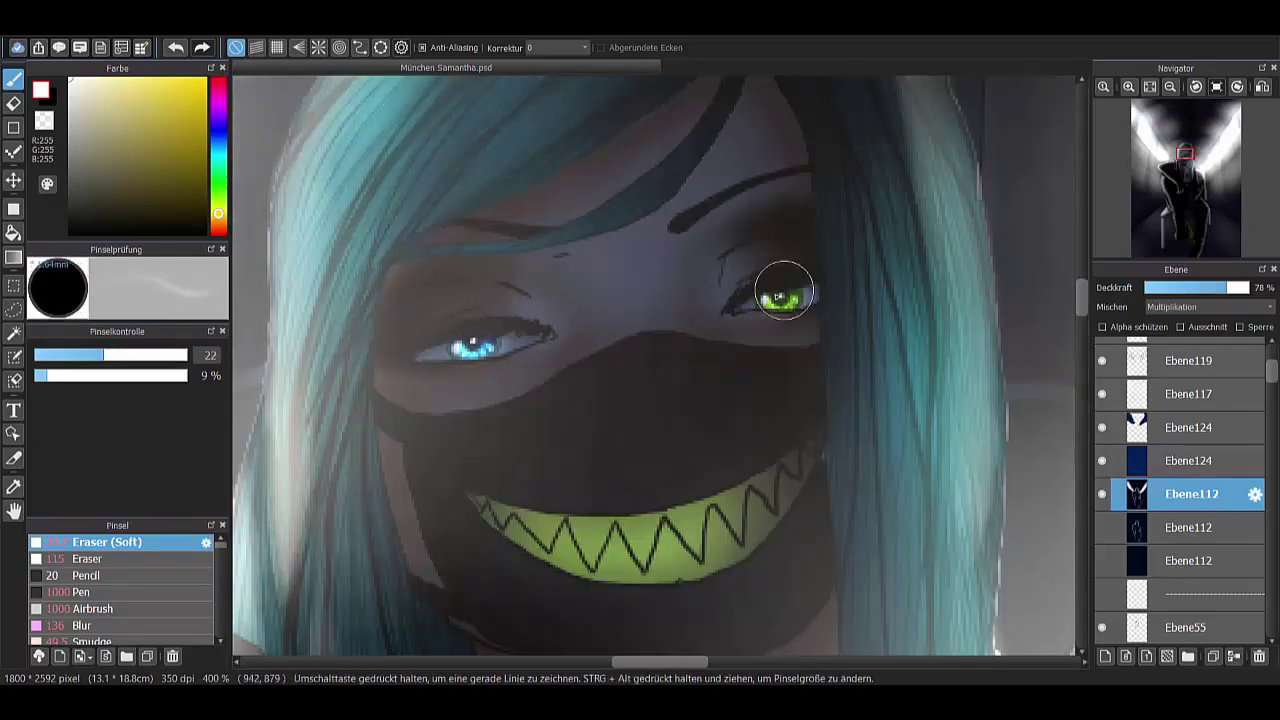
mouse_move(490, 507)
mouse_down()
mouse_move(740, 530)
mouse_move(780, 490)
mouse_up()
scroll(591, 488, down, 6)
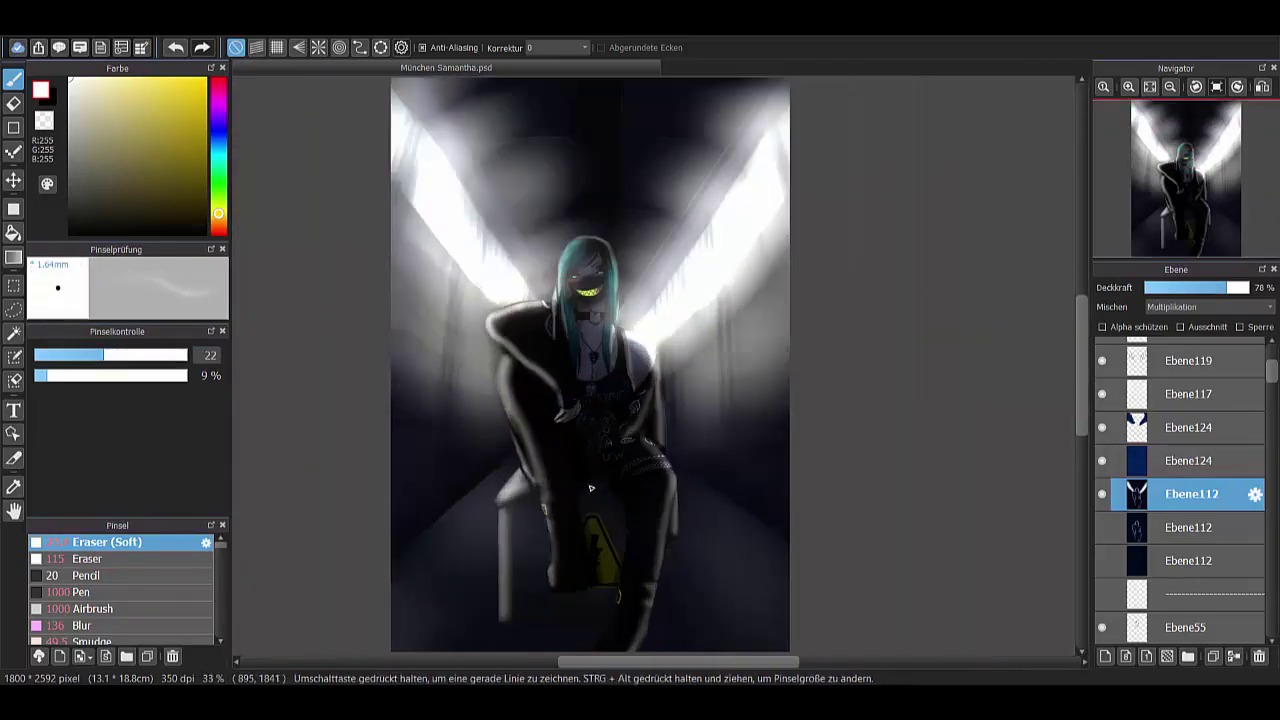
- On a new layer above Ebene112, trace the jacket's collar and hood edges with thin off-white rim lines using Pen at size 5.4
key(ctrl+shift+n)
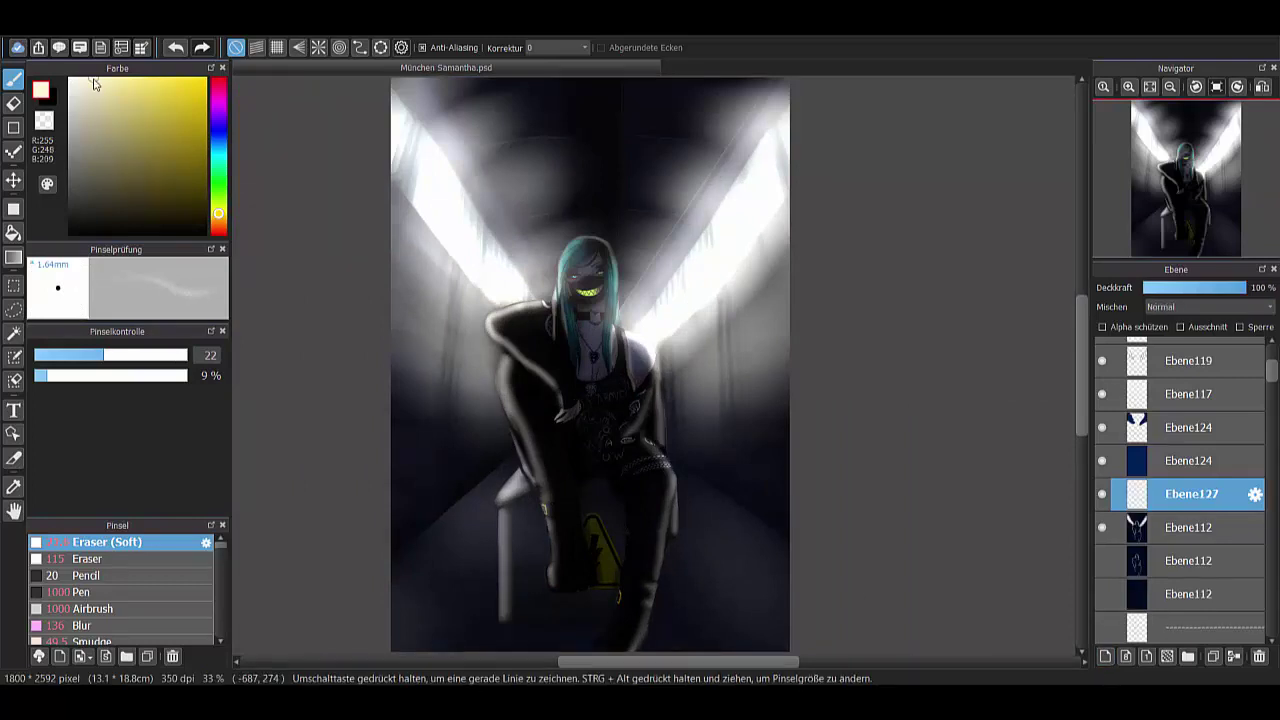
key(b)
scroll(489, 304, up, 4)
drag(940, 317, 912, 290)
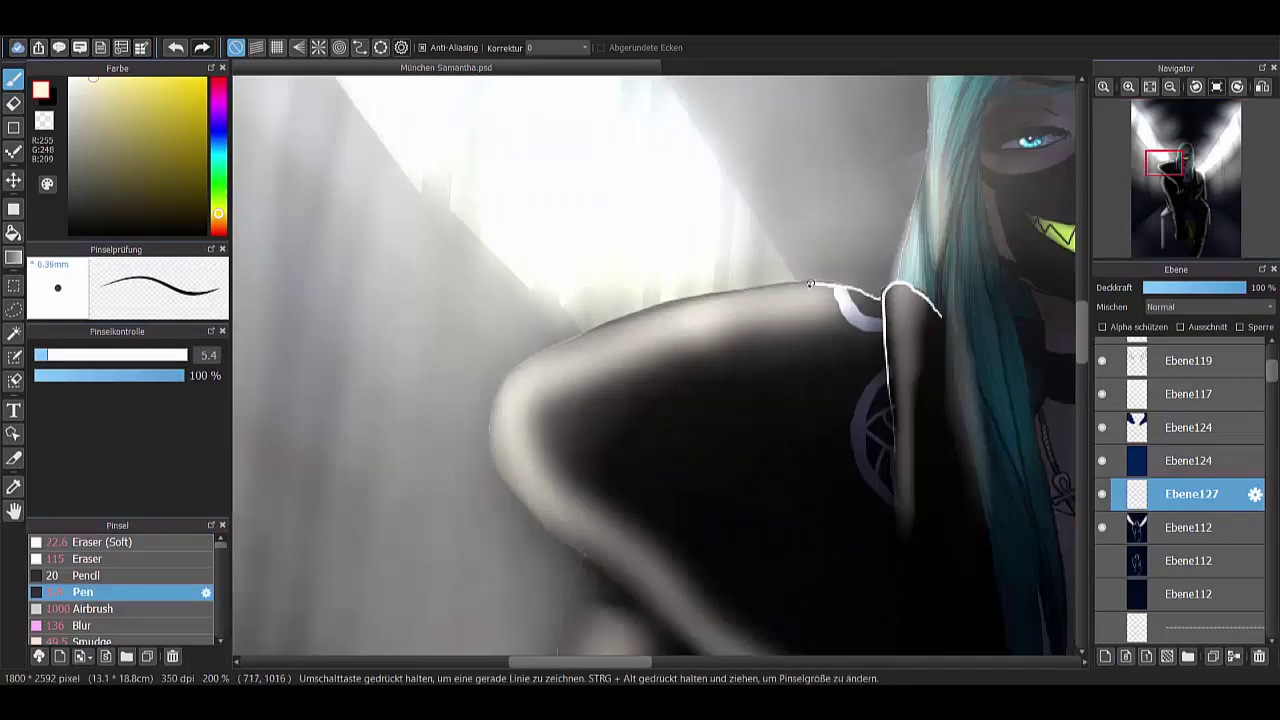
mouse_move(810, 284)
mouse_down()
mouse_move(622, 320)
mouse_move(862, 288)
mouse_move(662, 306)
mouse_up()
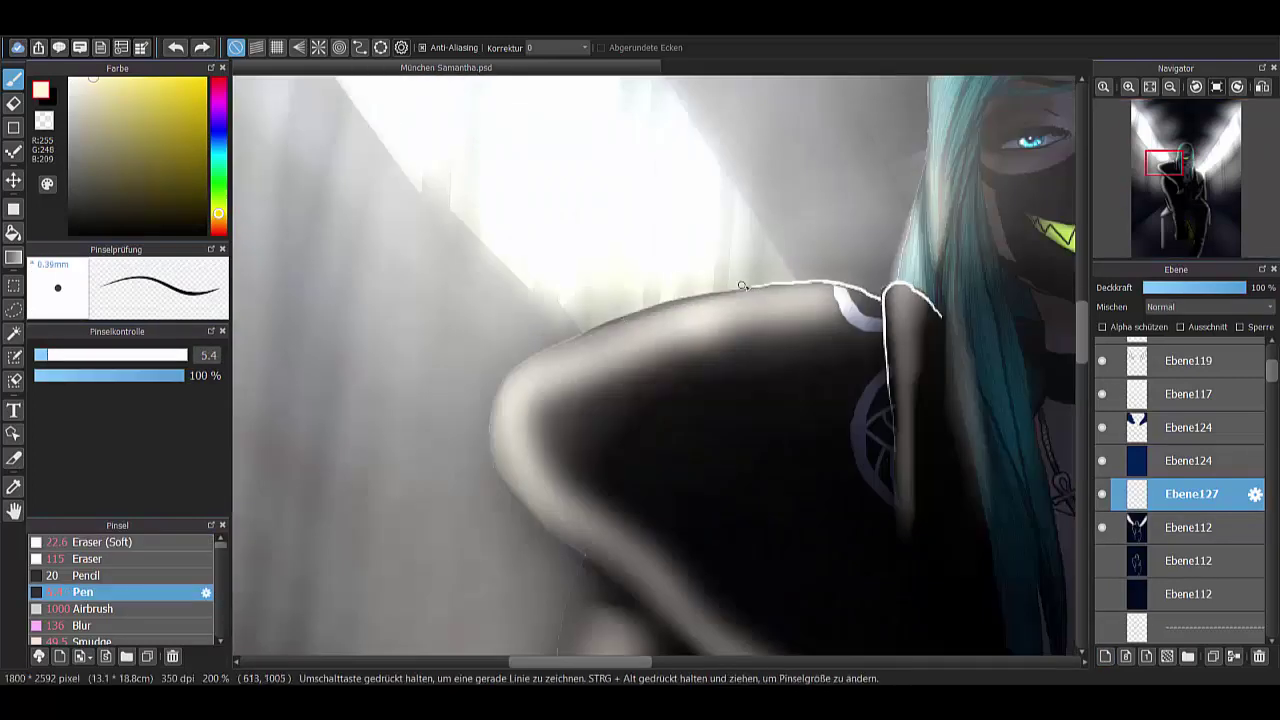
drag(1082, 332, 1082, 355)
drag(542, 210, 693, 264)
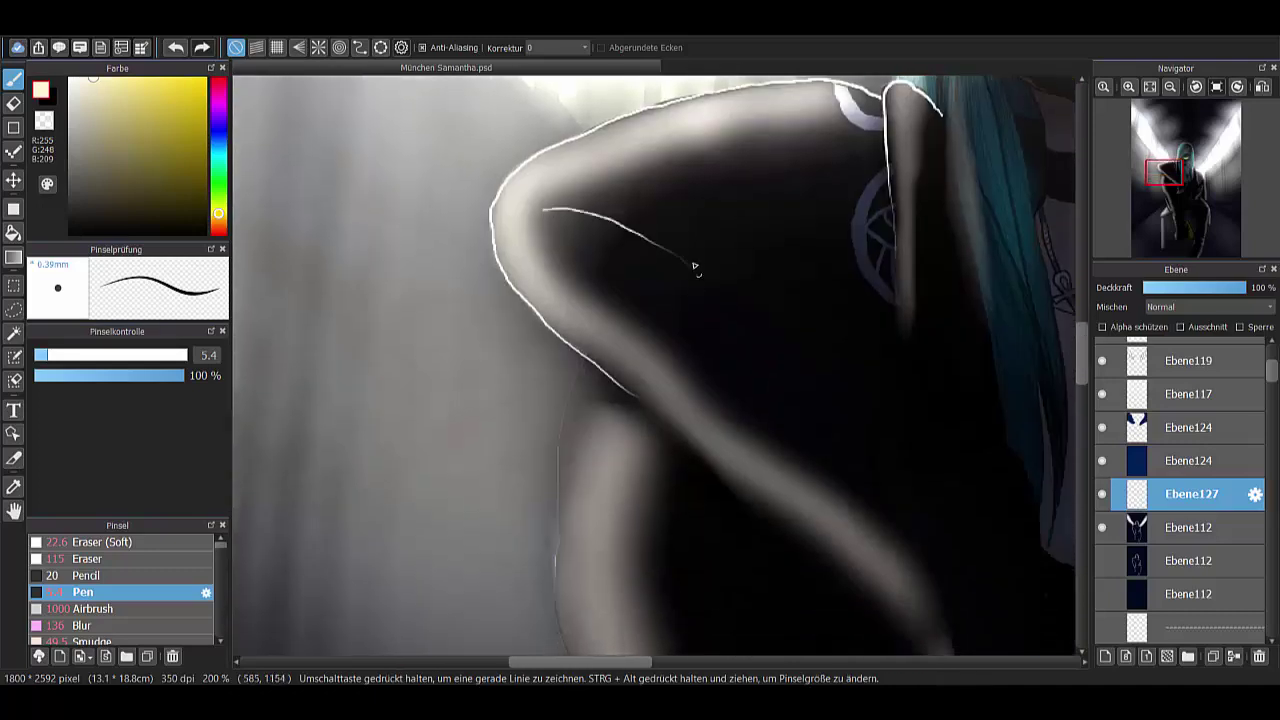
- Trace off-white rim lines down the jacket sleeve's outer edge and along the stool's seat and front leg
drag(560, 507, 567, 128)
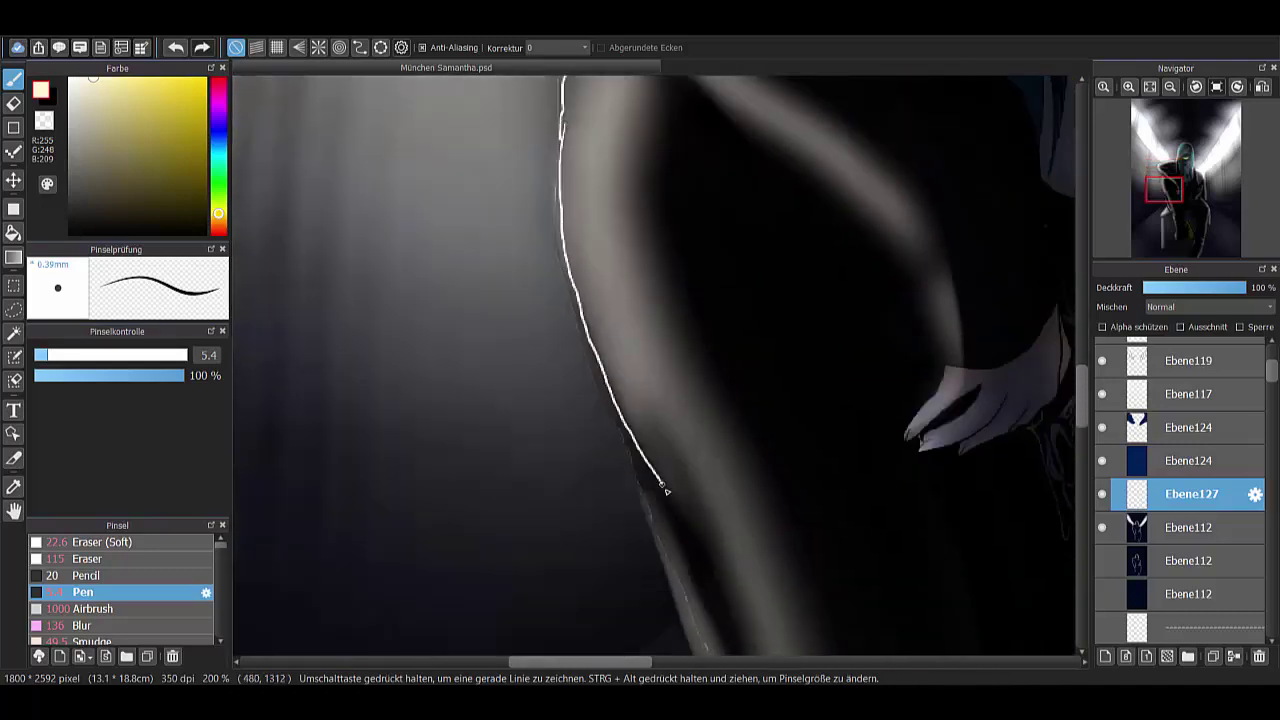
drag(664, 488, 732, 604)
scroll(930, 430, up, 3)
scroll(966, 543, down, 5)
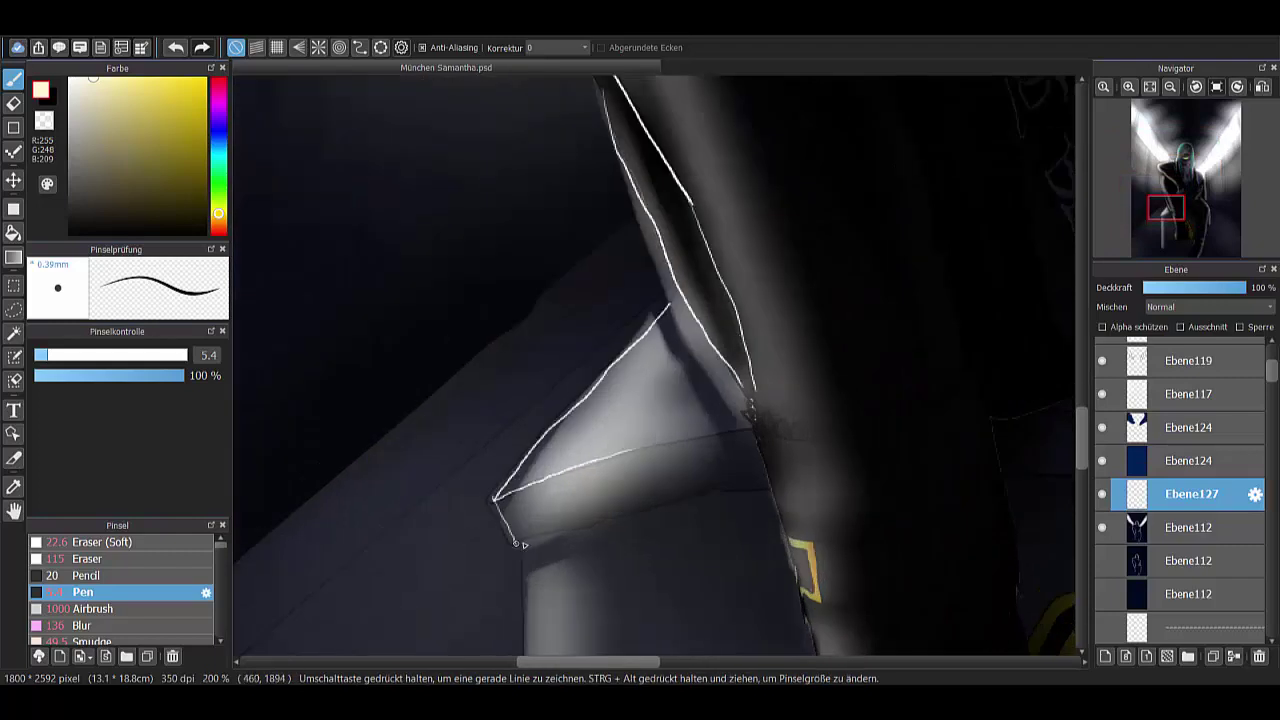
drag(521, 544, 543, 149)
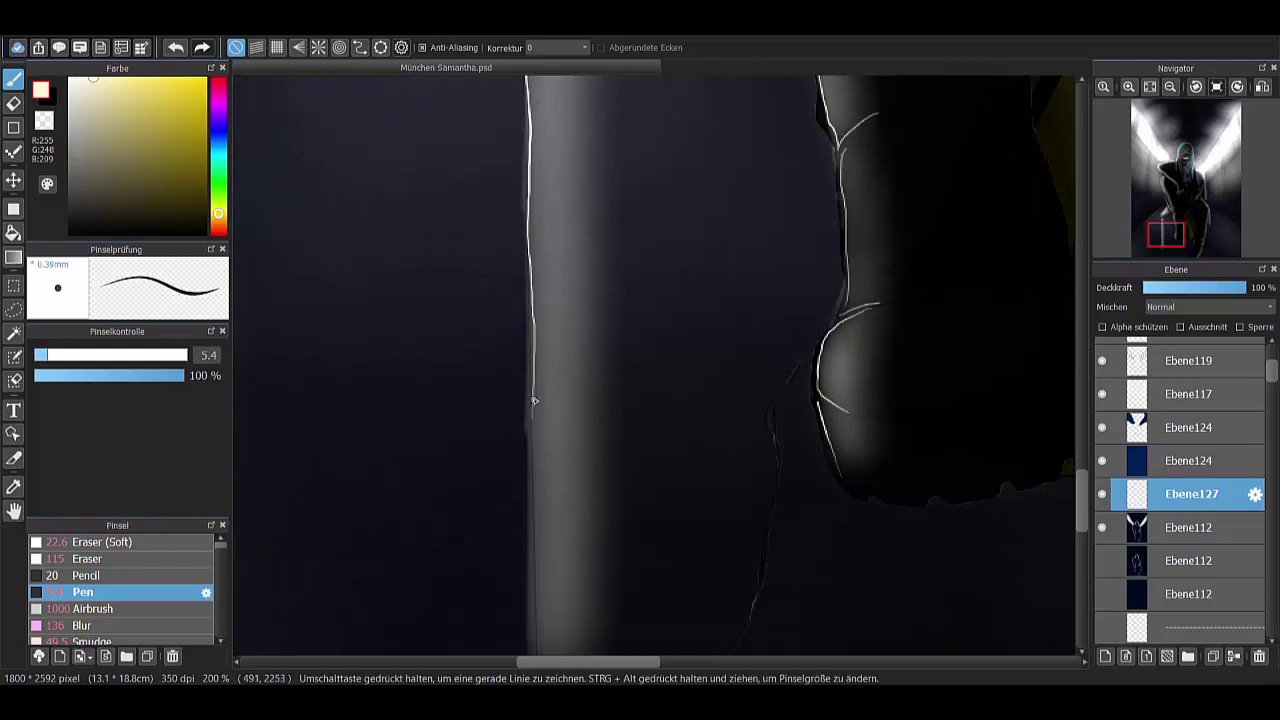
drag(533, 400, 533, 640)
- Outline the outer edge of the foreground boot and lower leg, plus the jacket edge hanging behind it, with off-white rim lines
scroll(533, 500, down, 3)
scroll(540, 460, down, 5)
scroll(670, 460, up, 4)
drag(677, 456, 660, 580)
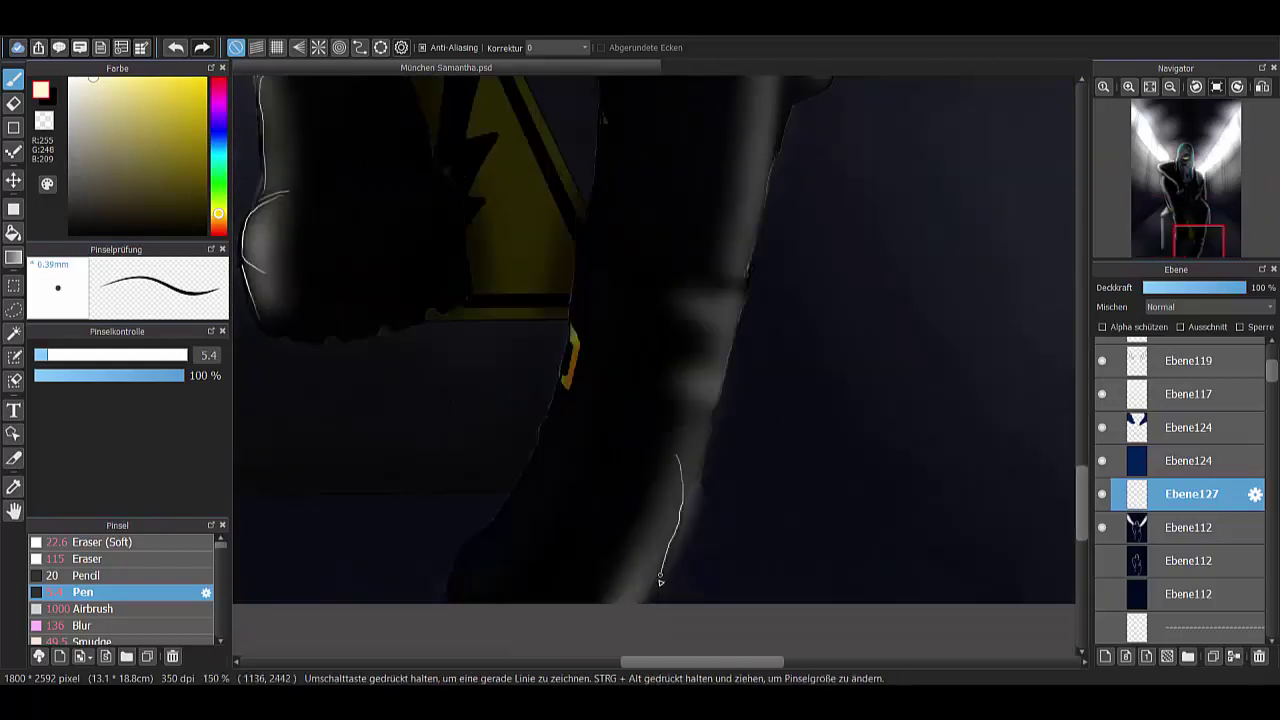
scroll(960, 286, up, 4)
drag(815, 112, 780, 451)
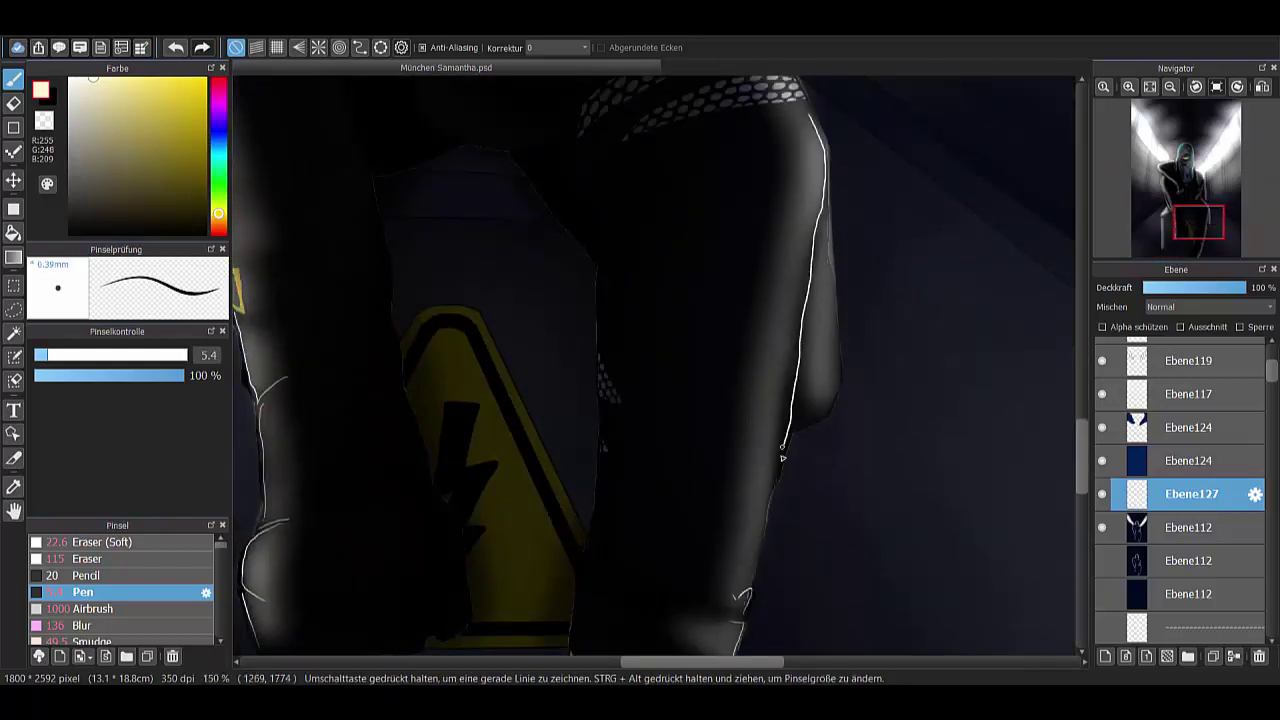
drag(832, 200, 806, 429)
- Draw off-white rim lines over the raised thigh and knee and along the folds of the jacket sleeve resting on it
scroll(620, 286, up, 3)
drag(614, 262, 800, 420)
mouse_move(545, 268)
mouse_down()
mouse_move(596, 243)
mouse_move(728, 272)
mouse_up()
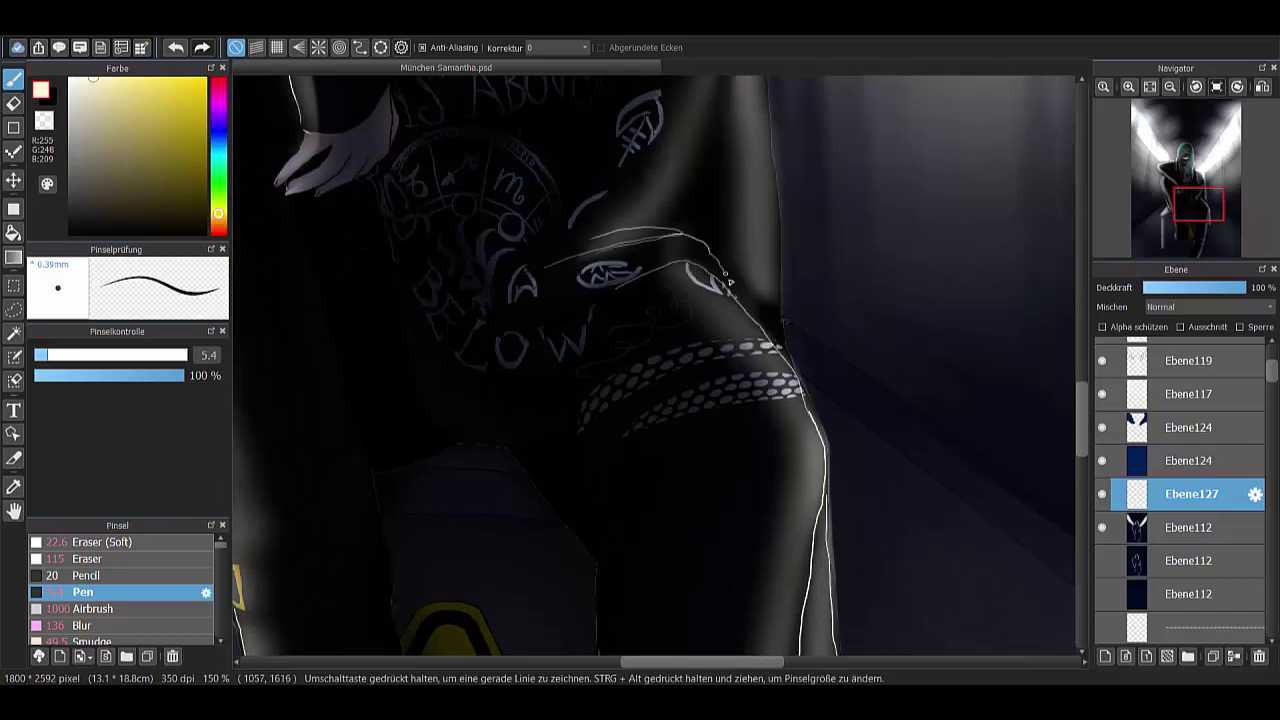
scroll(789, 292, up, 3)
mouse_move(700, 337)
mouse_down()
mouse_move(716, 377)
mouse_move(665, 500)
mouse_up()
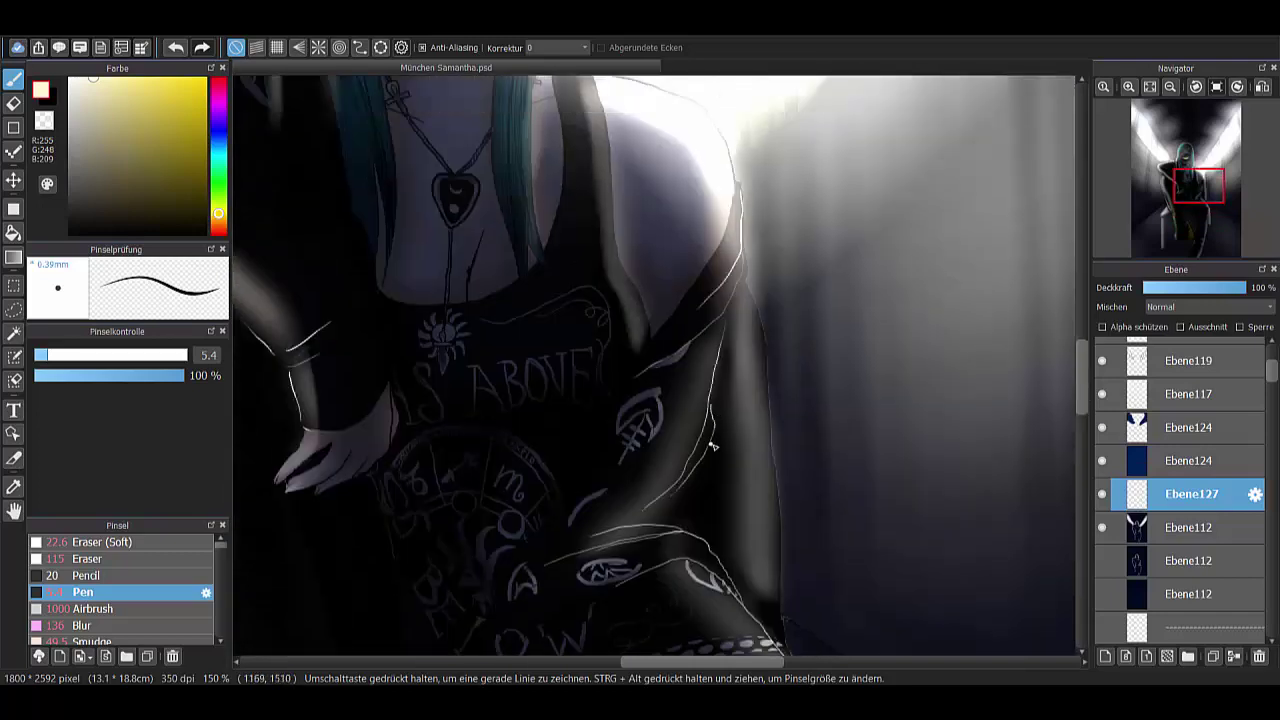
- Add off-white rim lines along the tank top strap beside the bare shoulder and a short curved highlight on the chest
scroll(1068, 377, up, 3)
mouse_move(595, 250)
mouse_down()
mouse_move(613, 432)
mouse_move(645, 500)
mouse_up()
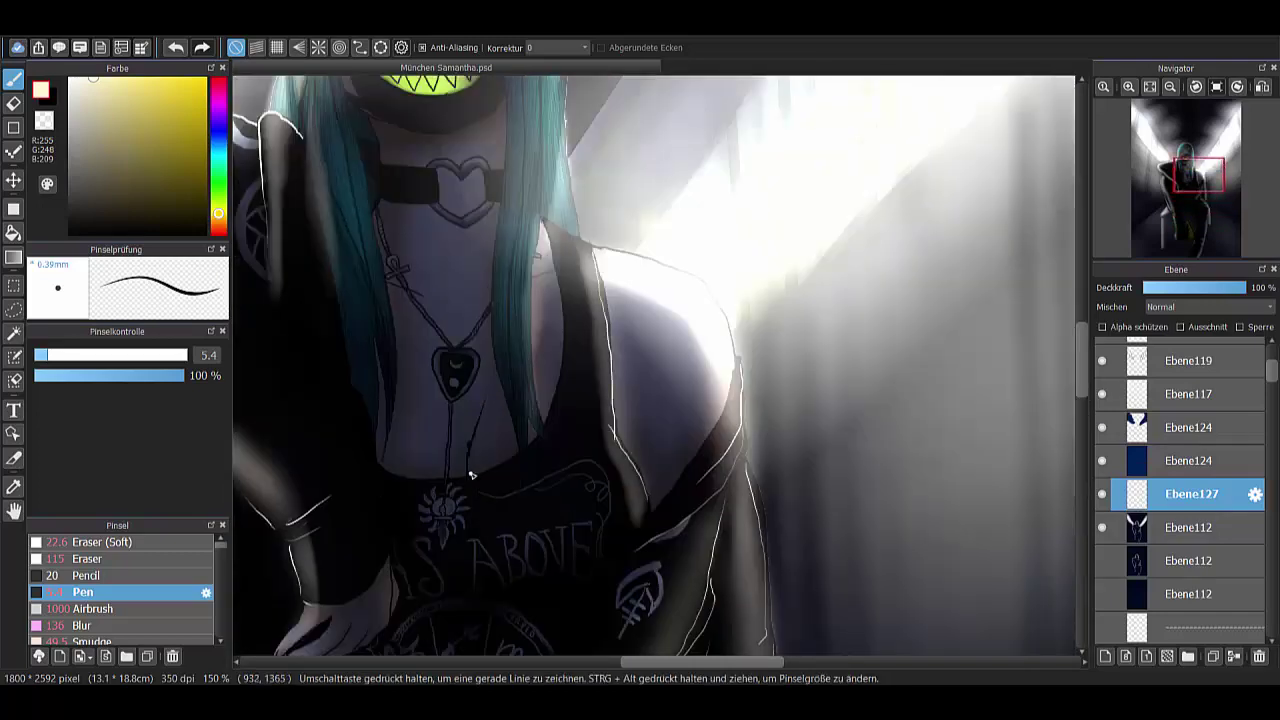
mouse_move(469, 471)
mouse_down()
mouse_move(478, 422)
mouse_move(468, 472)
mouse_up()
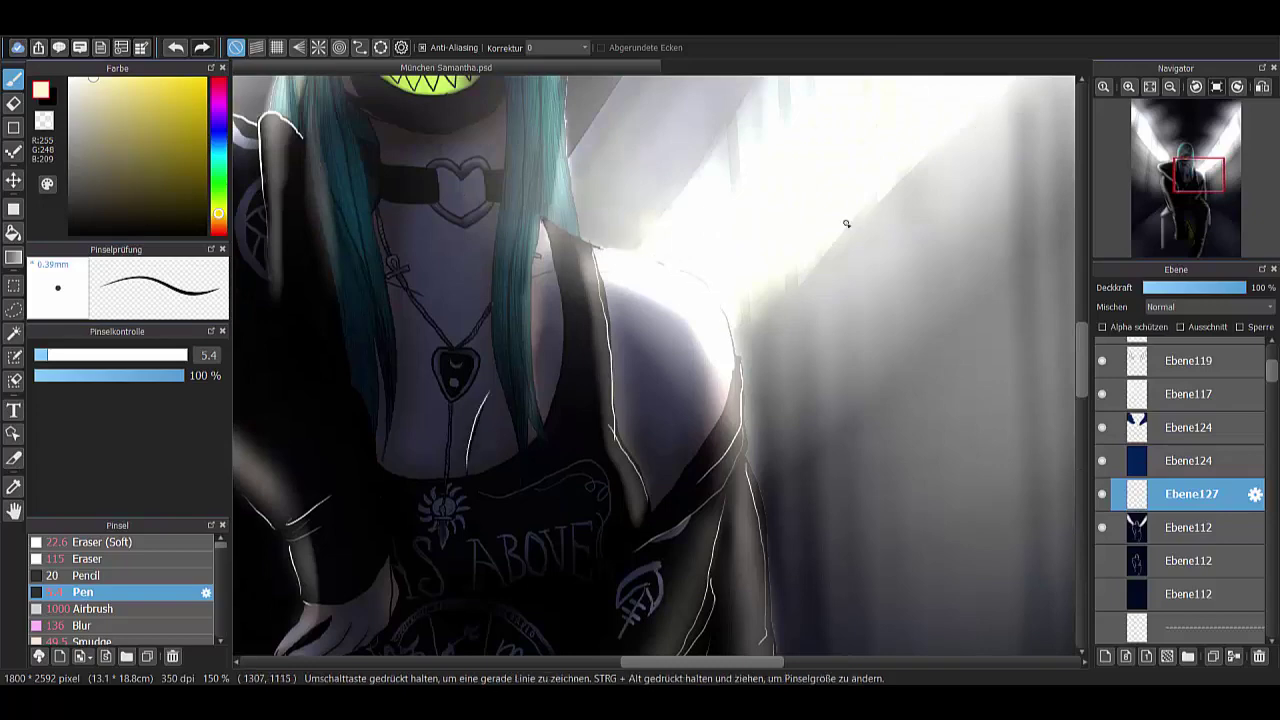
- Trace the teal hair with off-white rim lines down both sides and around the crown of the head
scroll(846, 224, down, 3)
scroll(560, 250, up, 3)
drag(614, 186, 596, 430)
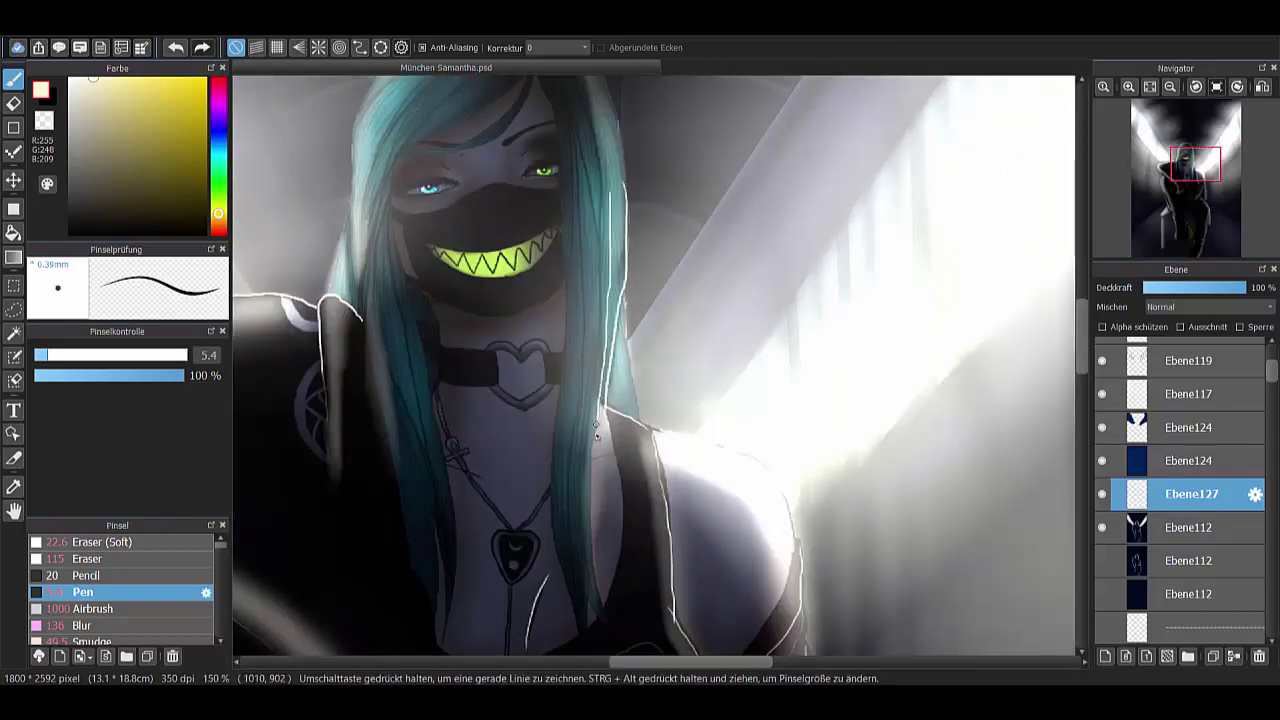
scroll(914, 300, up, 3)
mouse_move(606, 308)
mouse_down()
mouse_move(486, 204)
mouse_move(600, 296)
mouse_up()
mouse_move(470, 206)
mouse_down()
mouse_move(356, 330)
mouse_move(346, 384)
mouse_up()
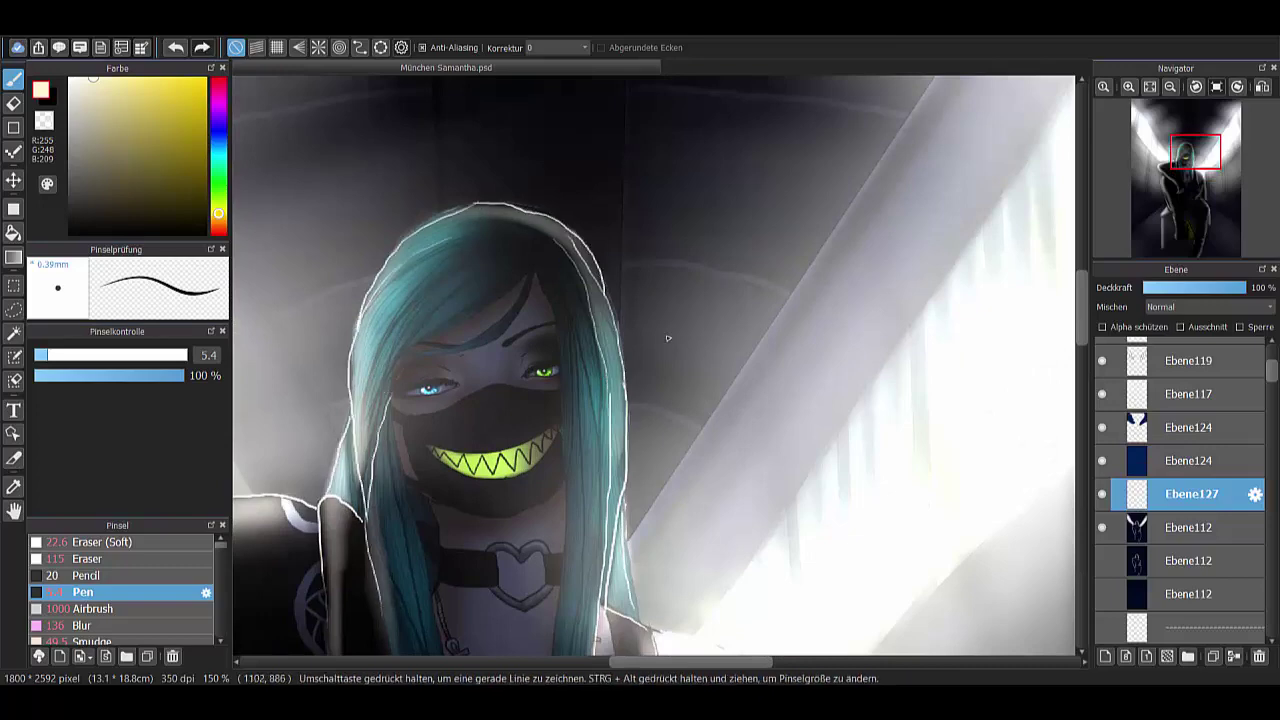
- Set the rim-line layer Ebene127 to Add (Zusatz) at 61% opacity
scroll(668, 338, down, 5)
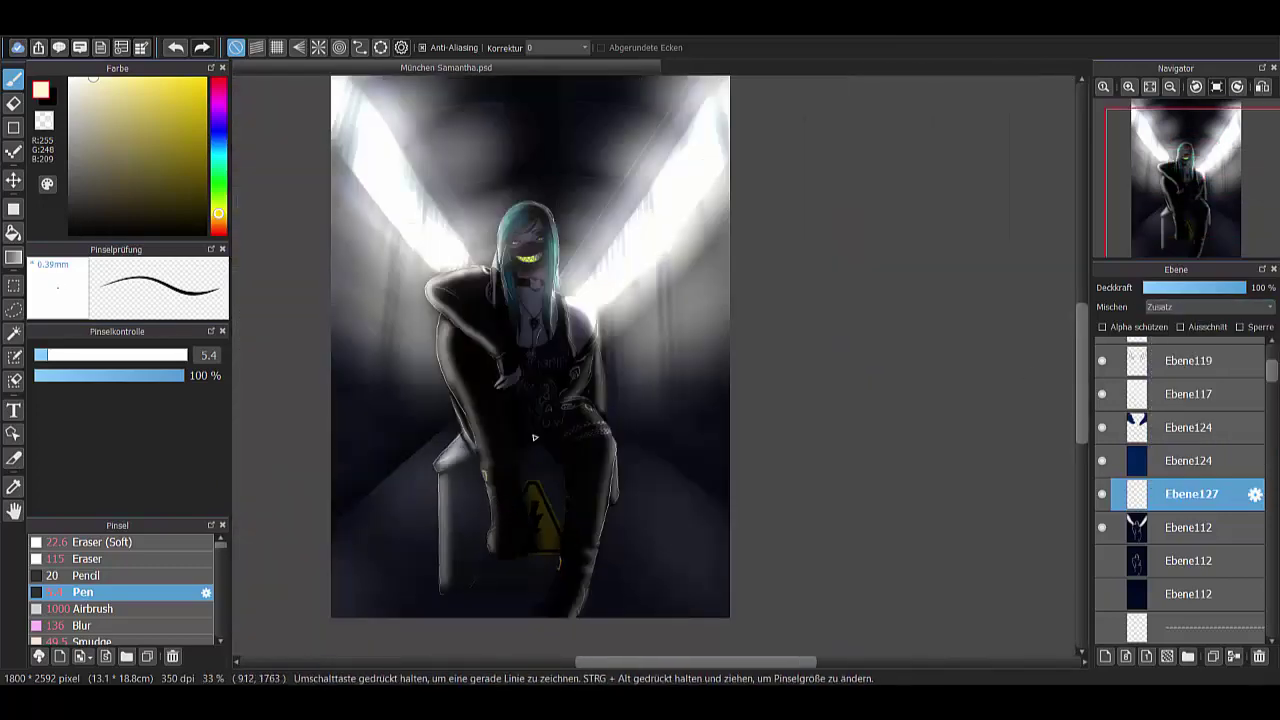
scroll(534, 437, up, 3)
scroll(534, 304, down, 3)
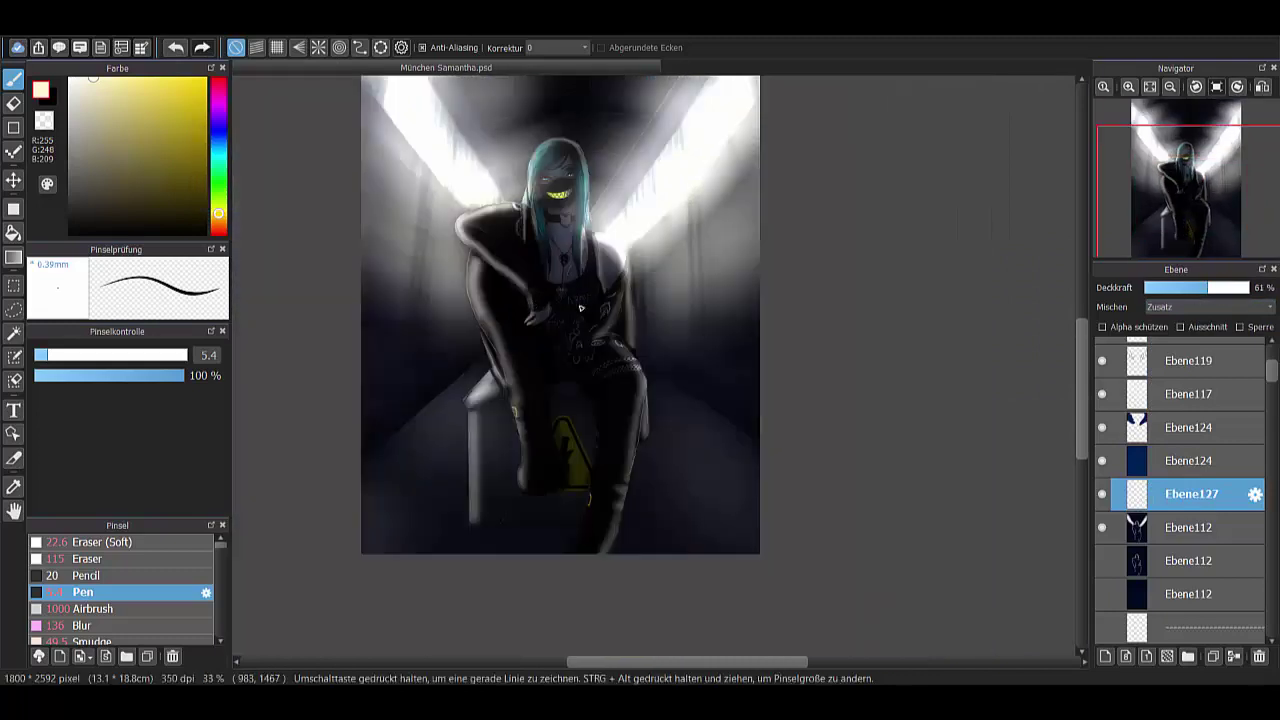
scroll(580, 308, up, 2)
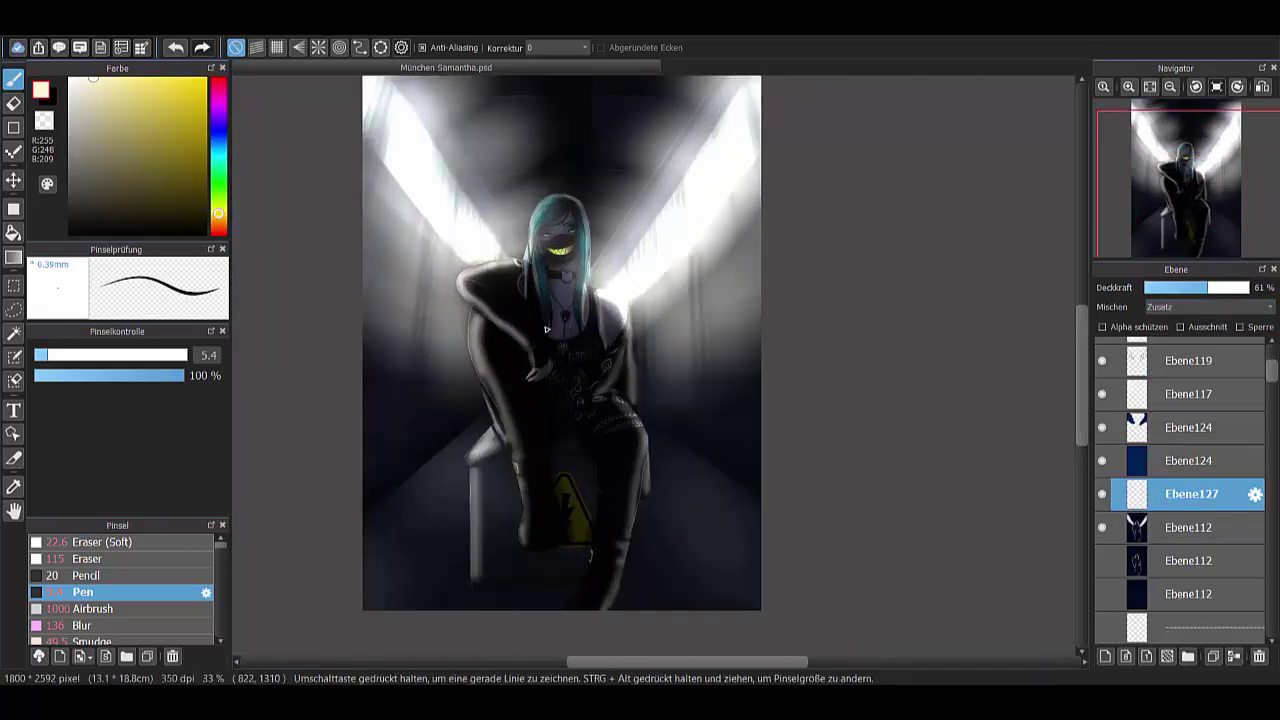